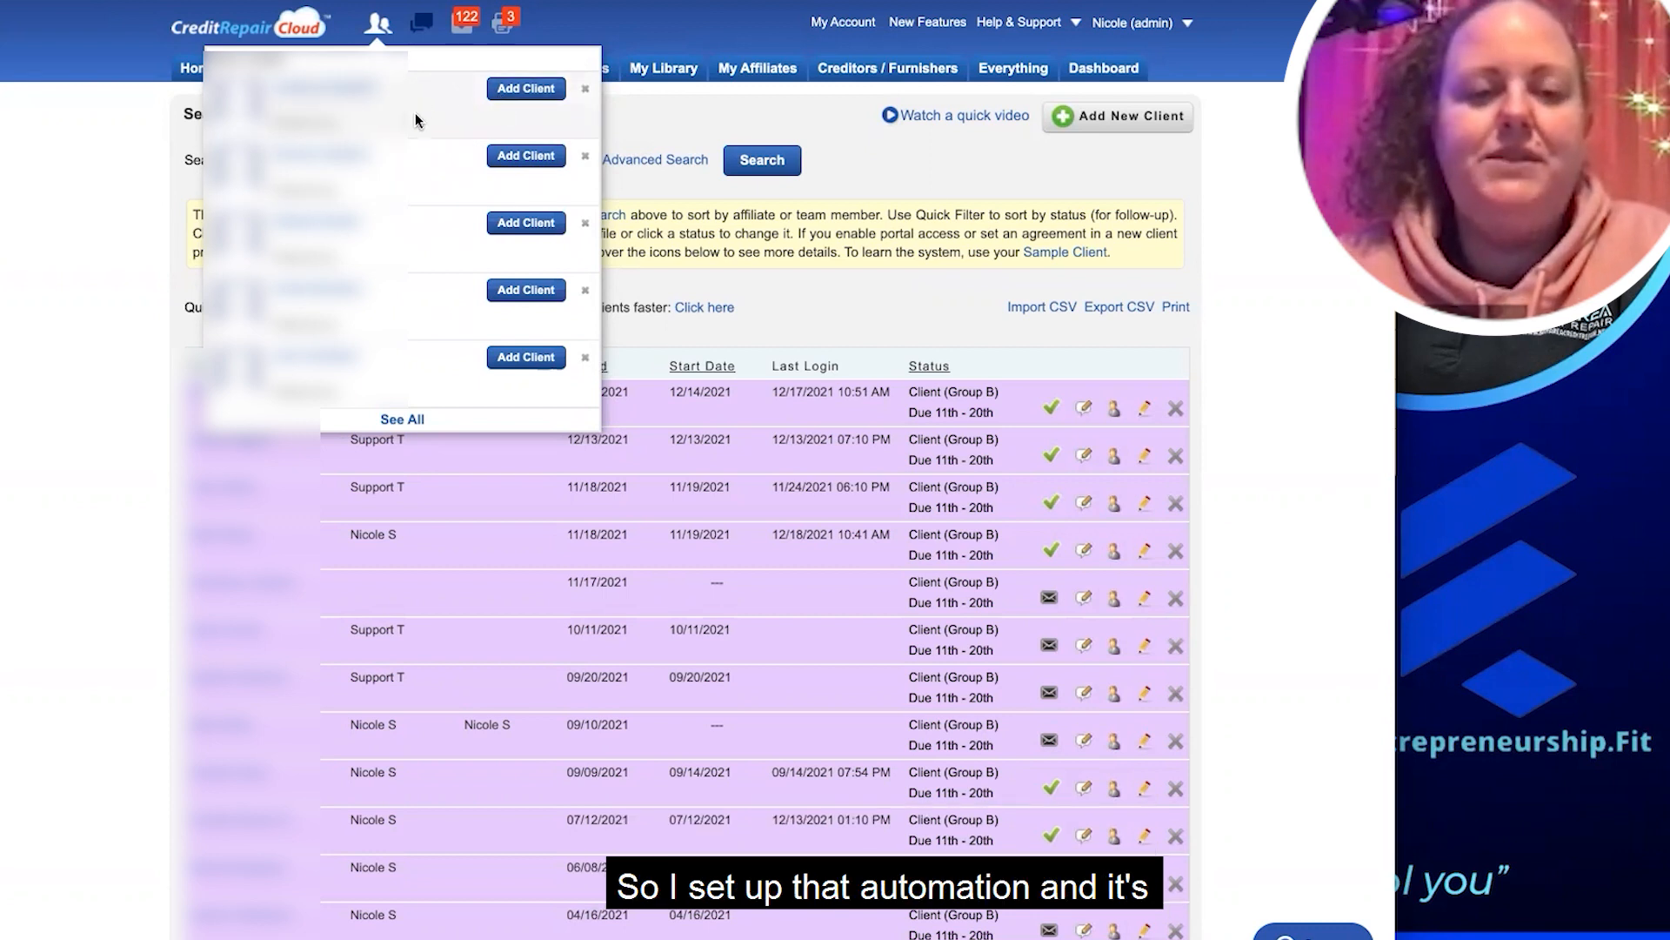
Review the overdue and upcoming entries in My Tasks & Events
left_click(122, 203)
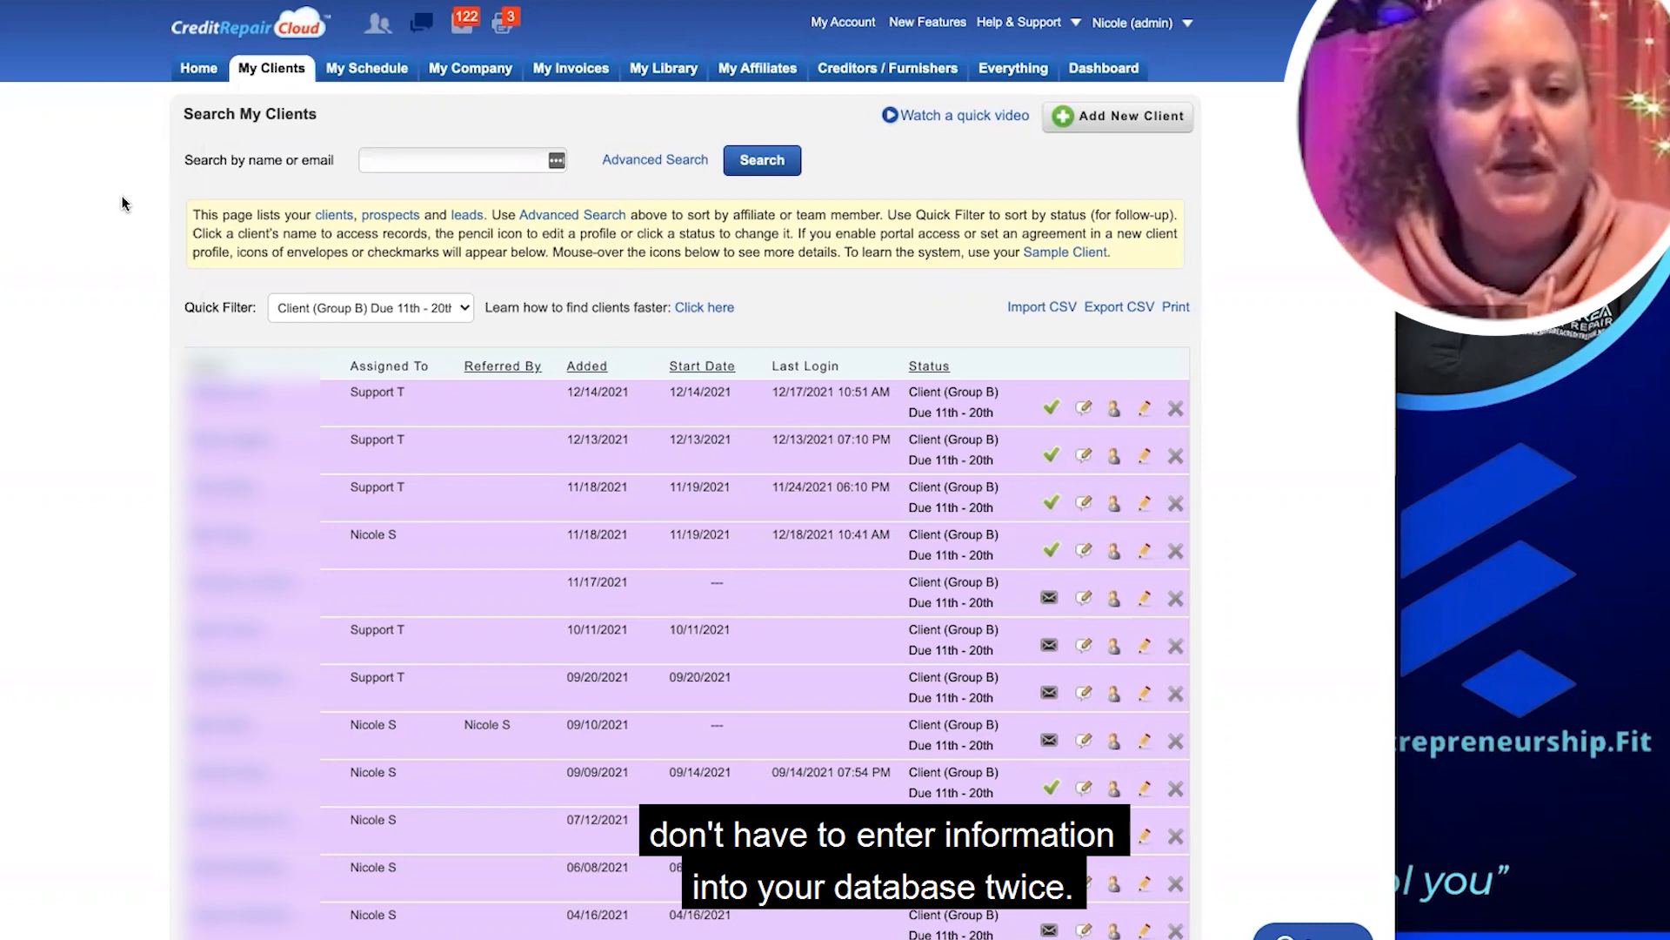
scroll(122, 195, "down", 3)
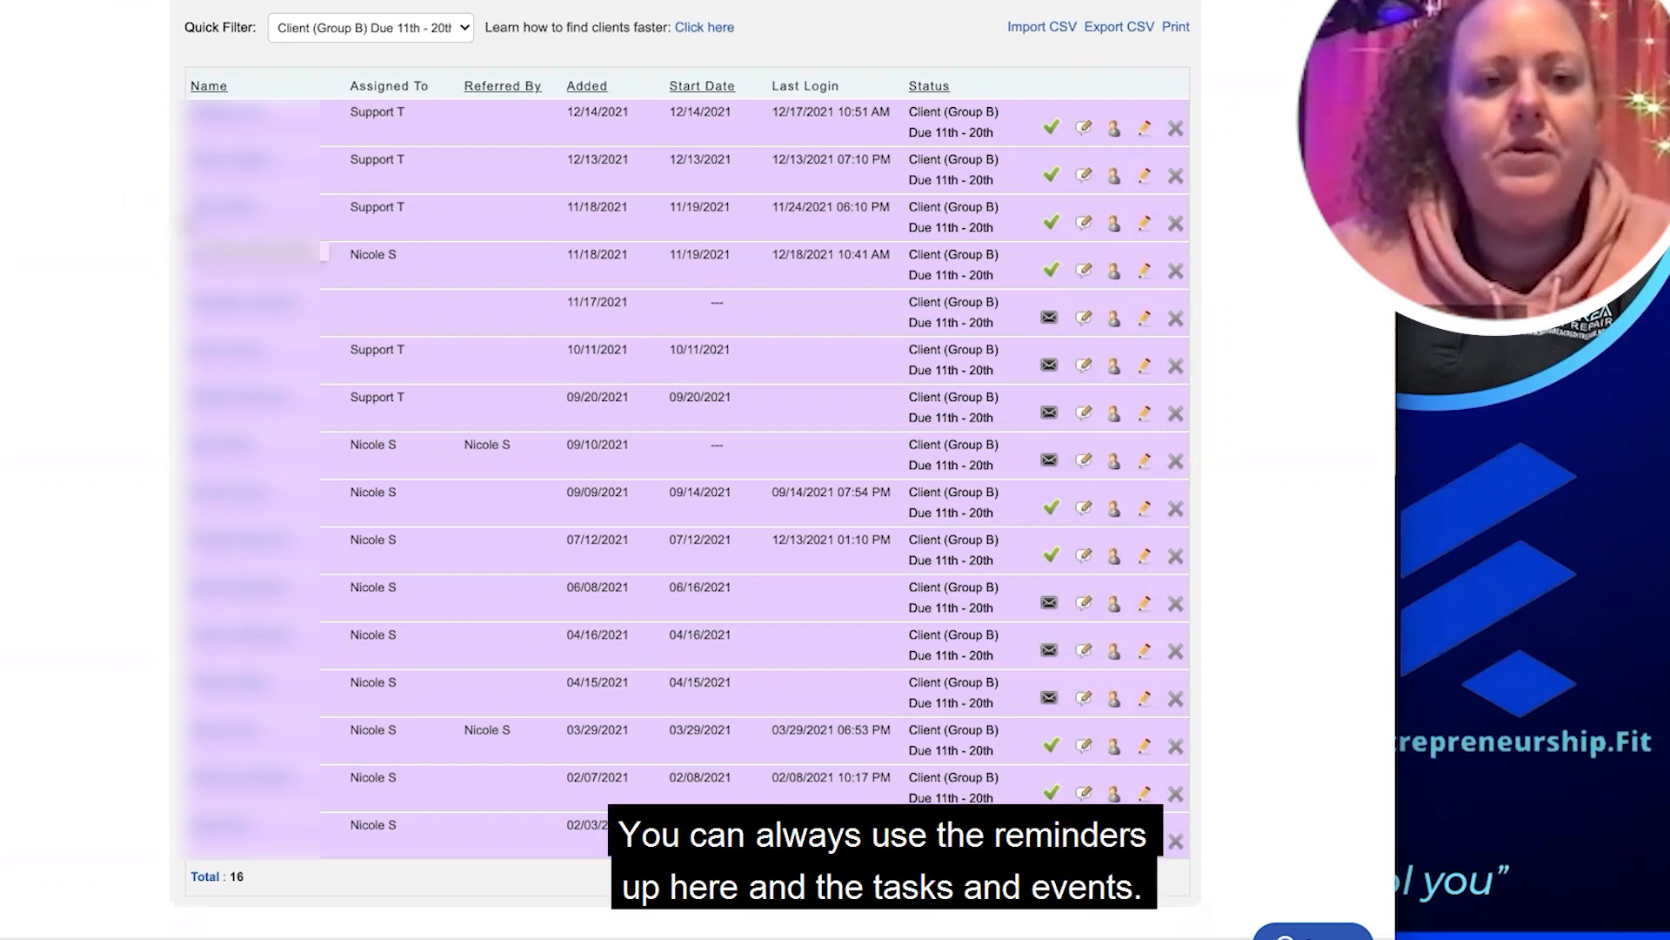
scroll(143, 207, "up", 4)
left_click(461, 24)
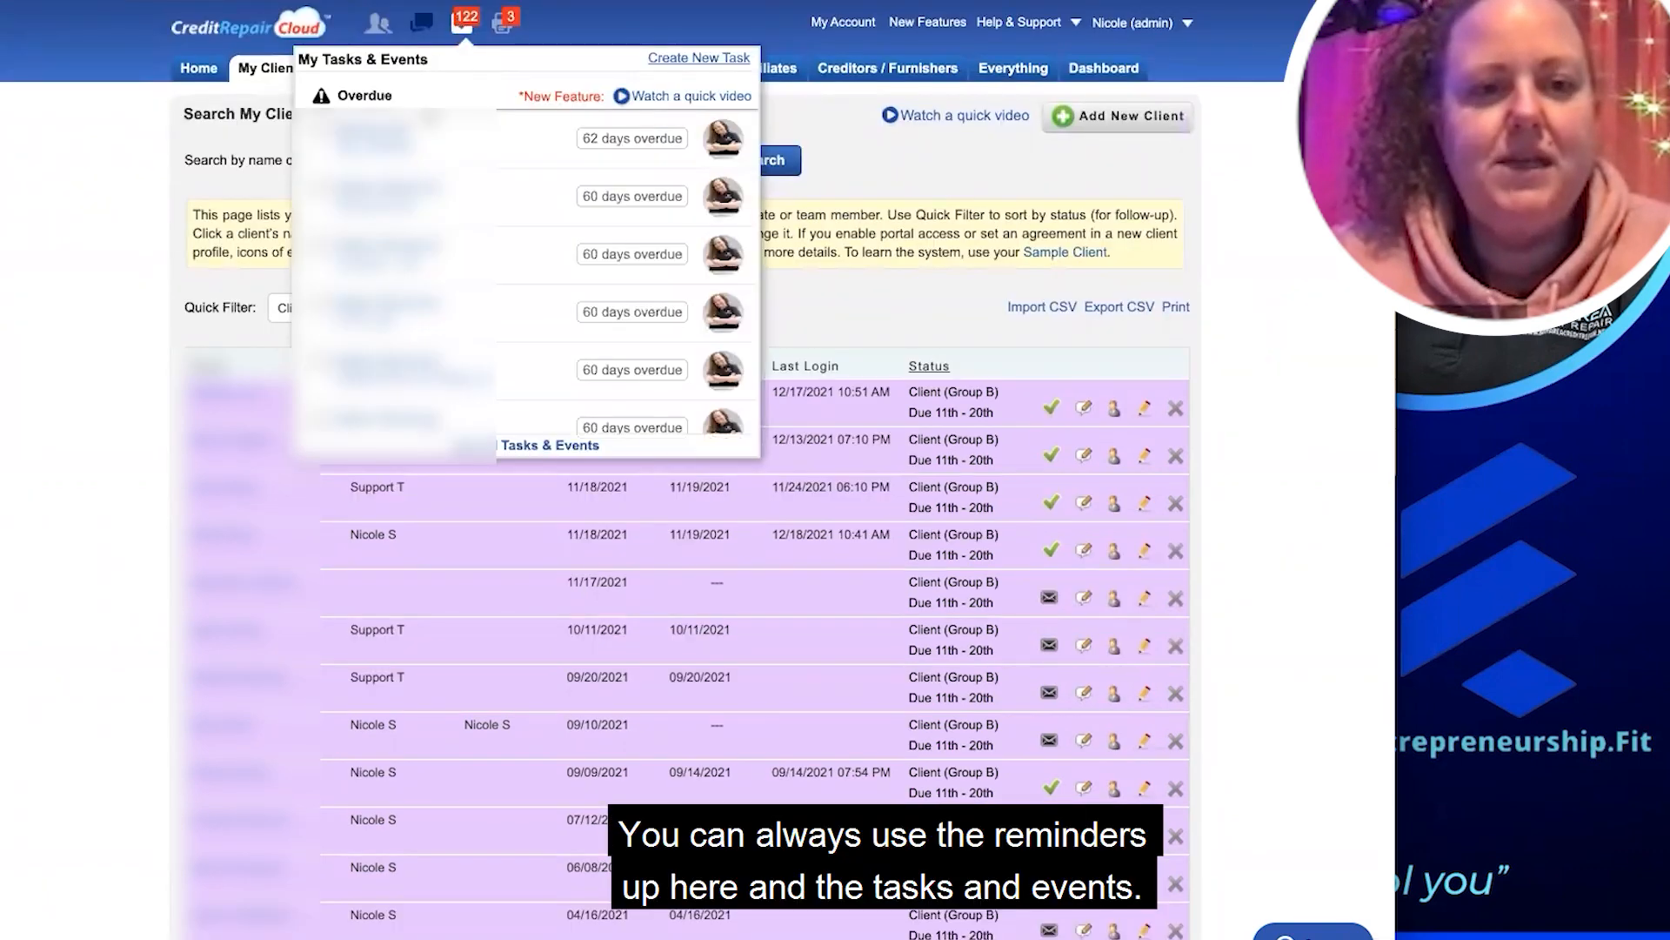
scroll(531, 261, "down", 2)
scroll(539, 244, "down", 4)
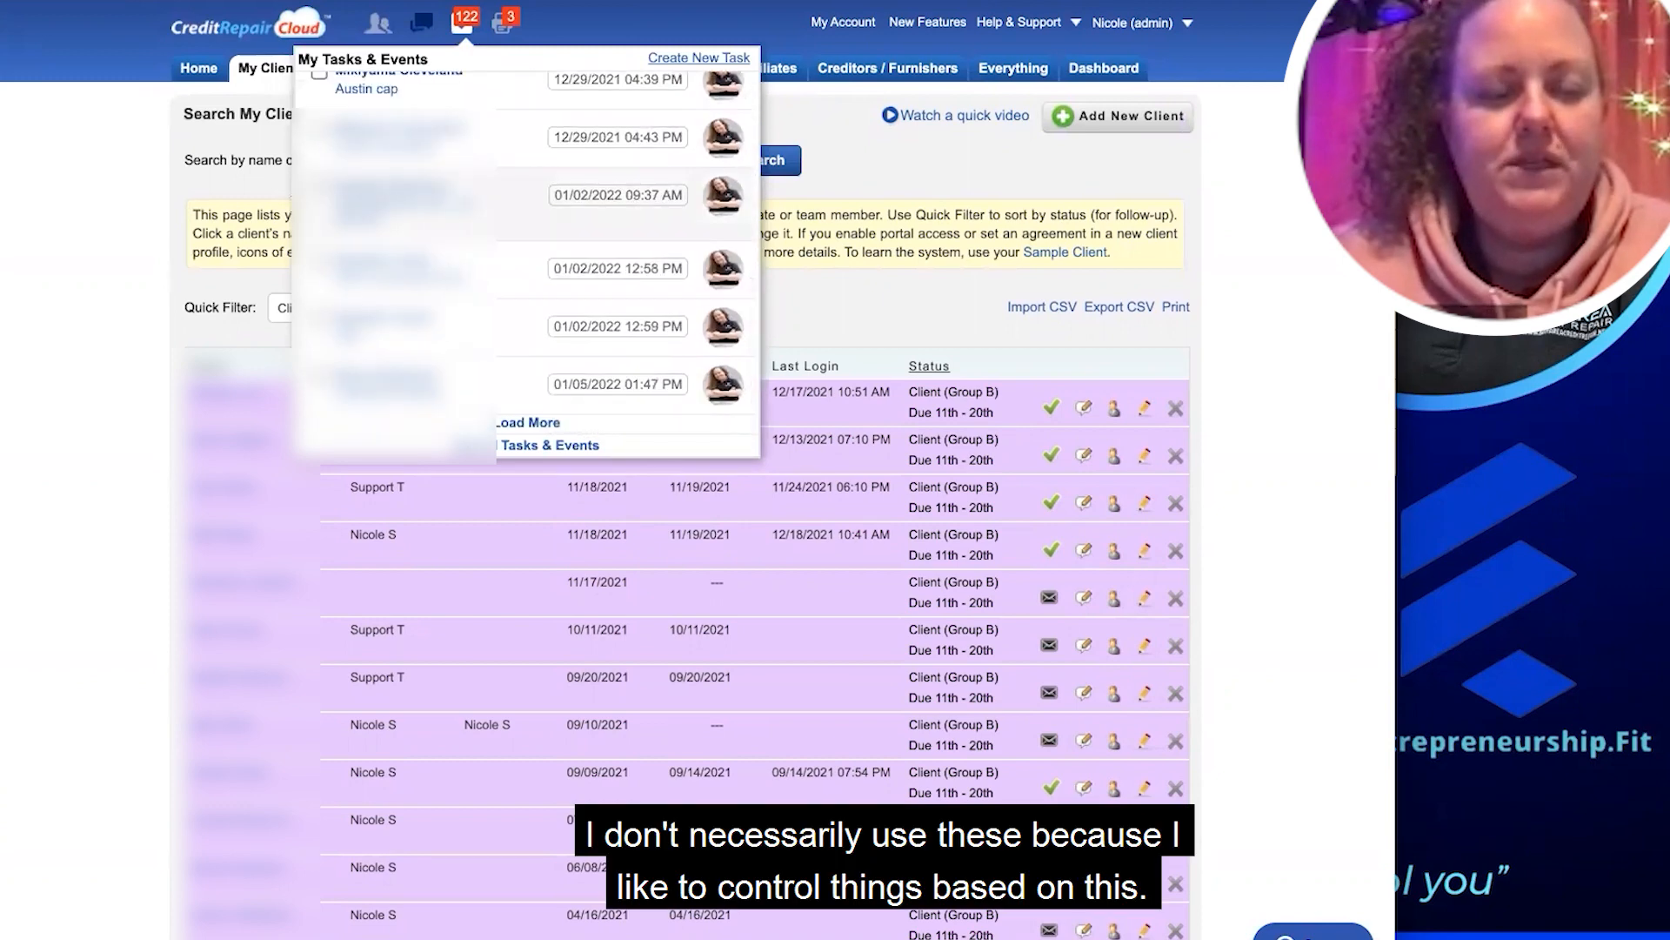
Open the record of the Group B client added on 11/18/2021 whose last login is 12/18/2021
left_click(124, 248)
scroll(125, 254, "down", 3)
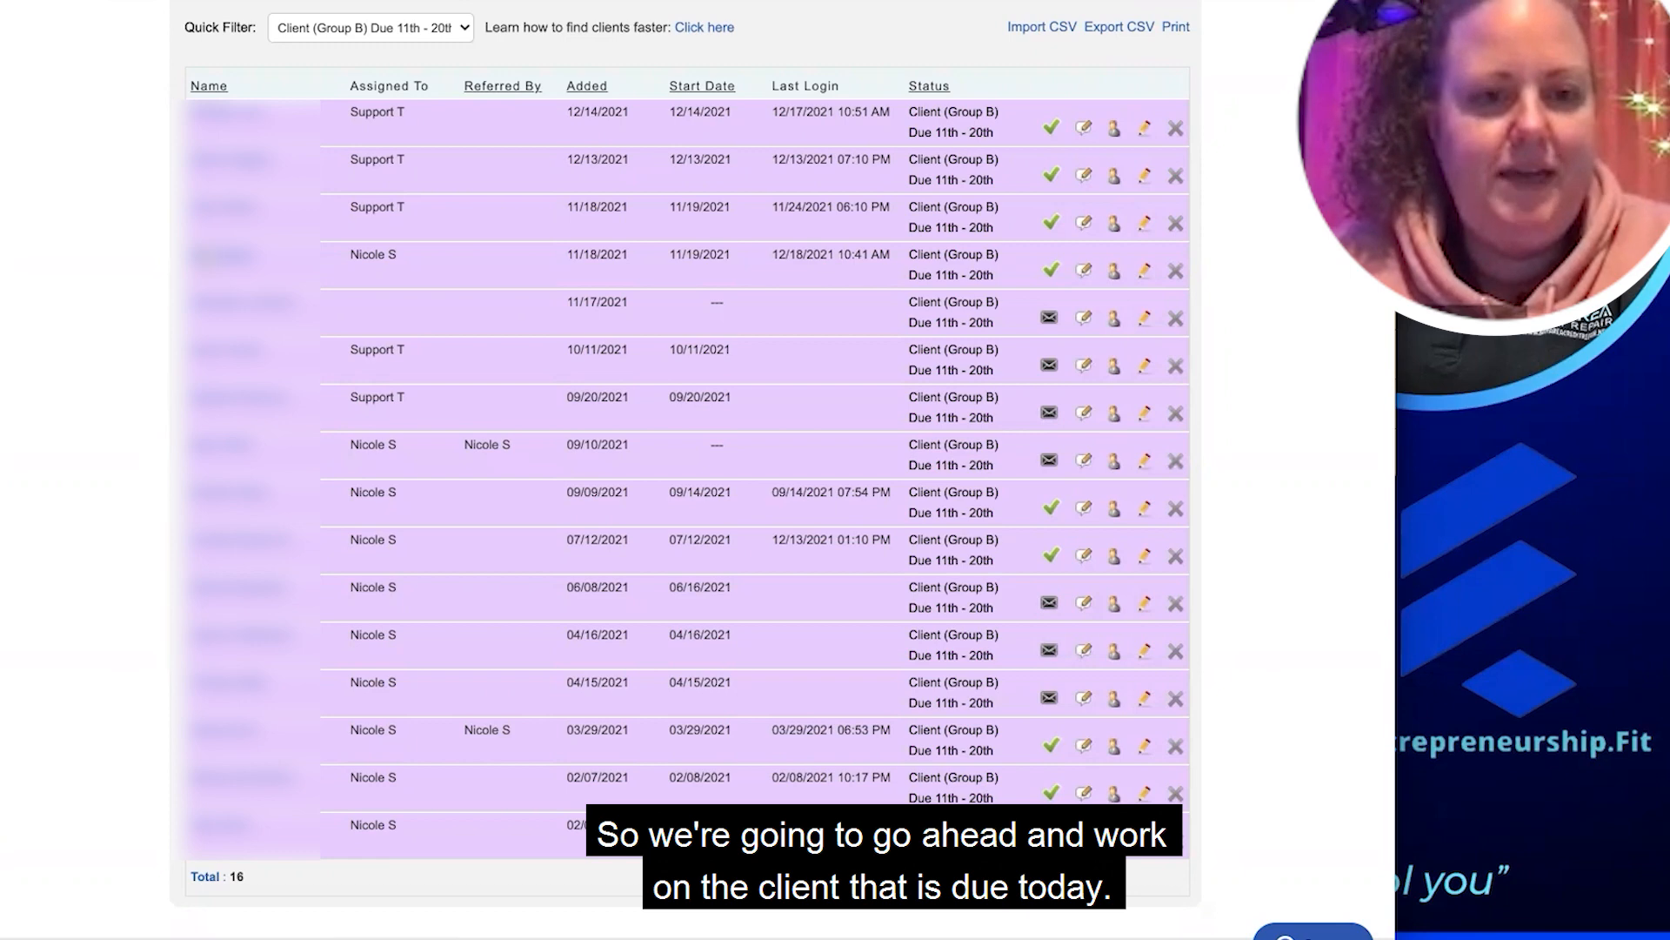
left_click(207, 257)
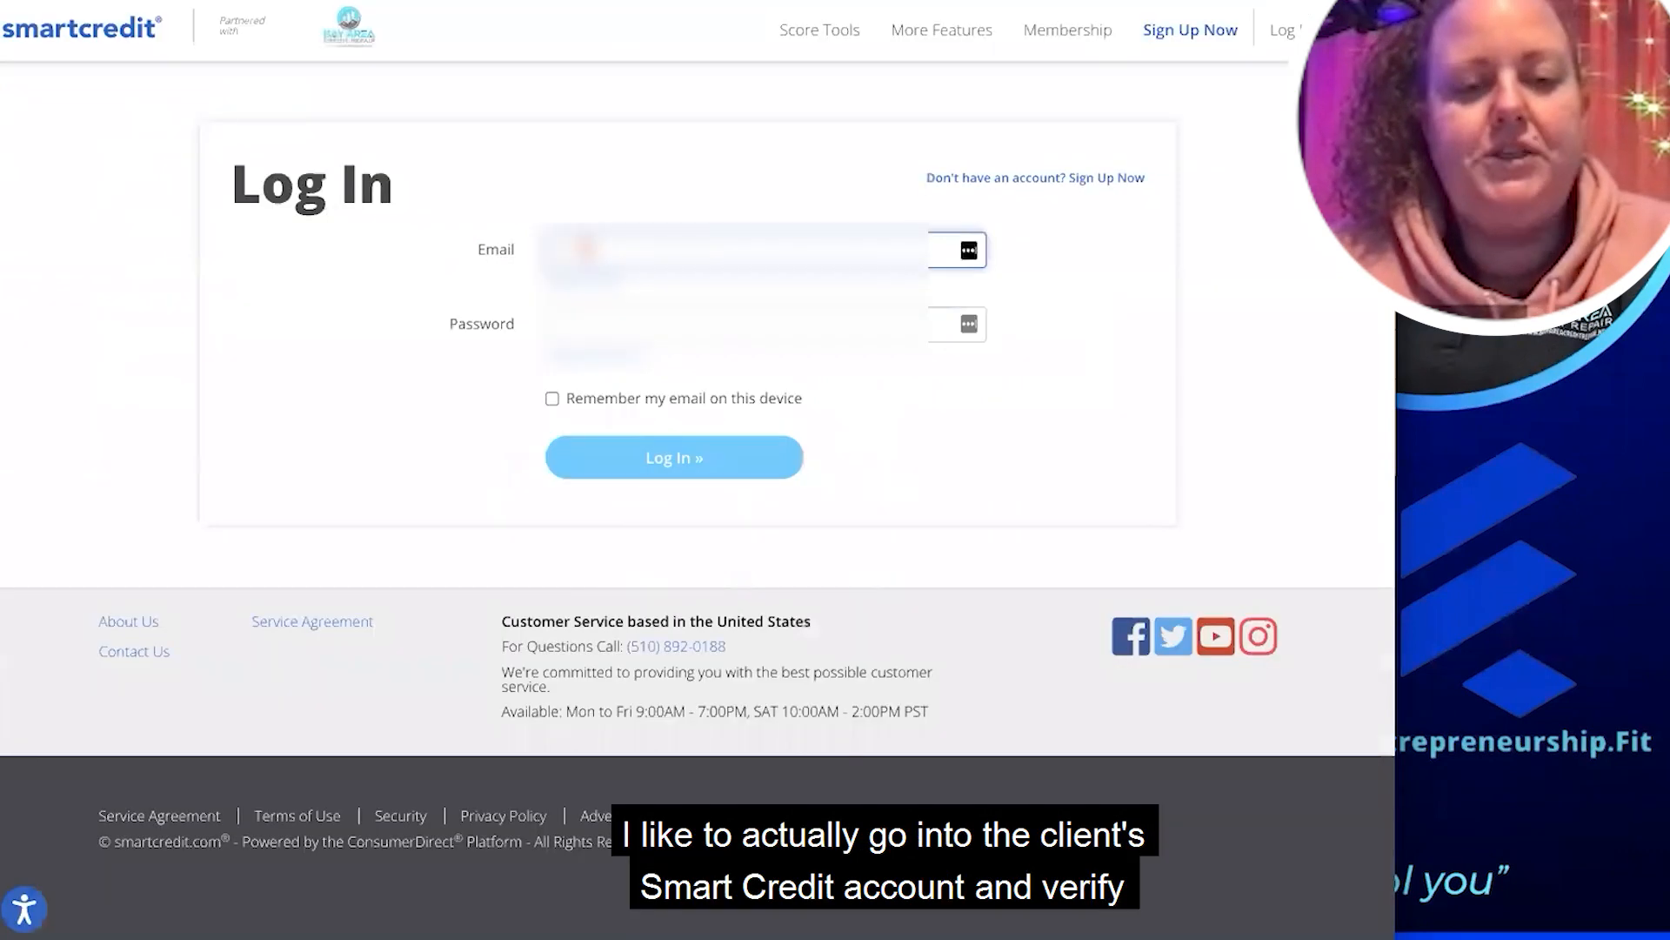
Log in to the client's SmartCredit account with the saved email and account password
left_click(587, 250)
left_click(605, 297)
left_click(561, 335)
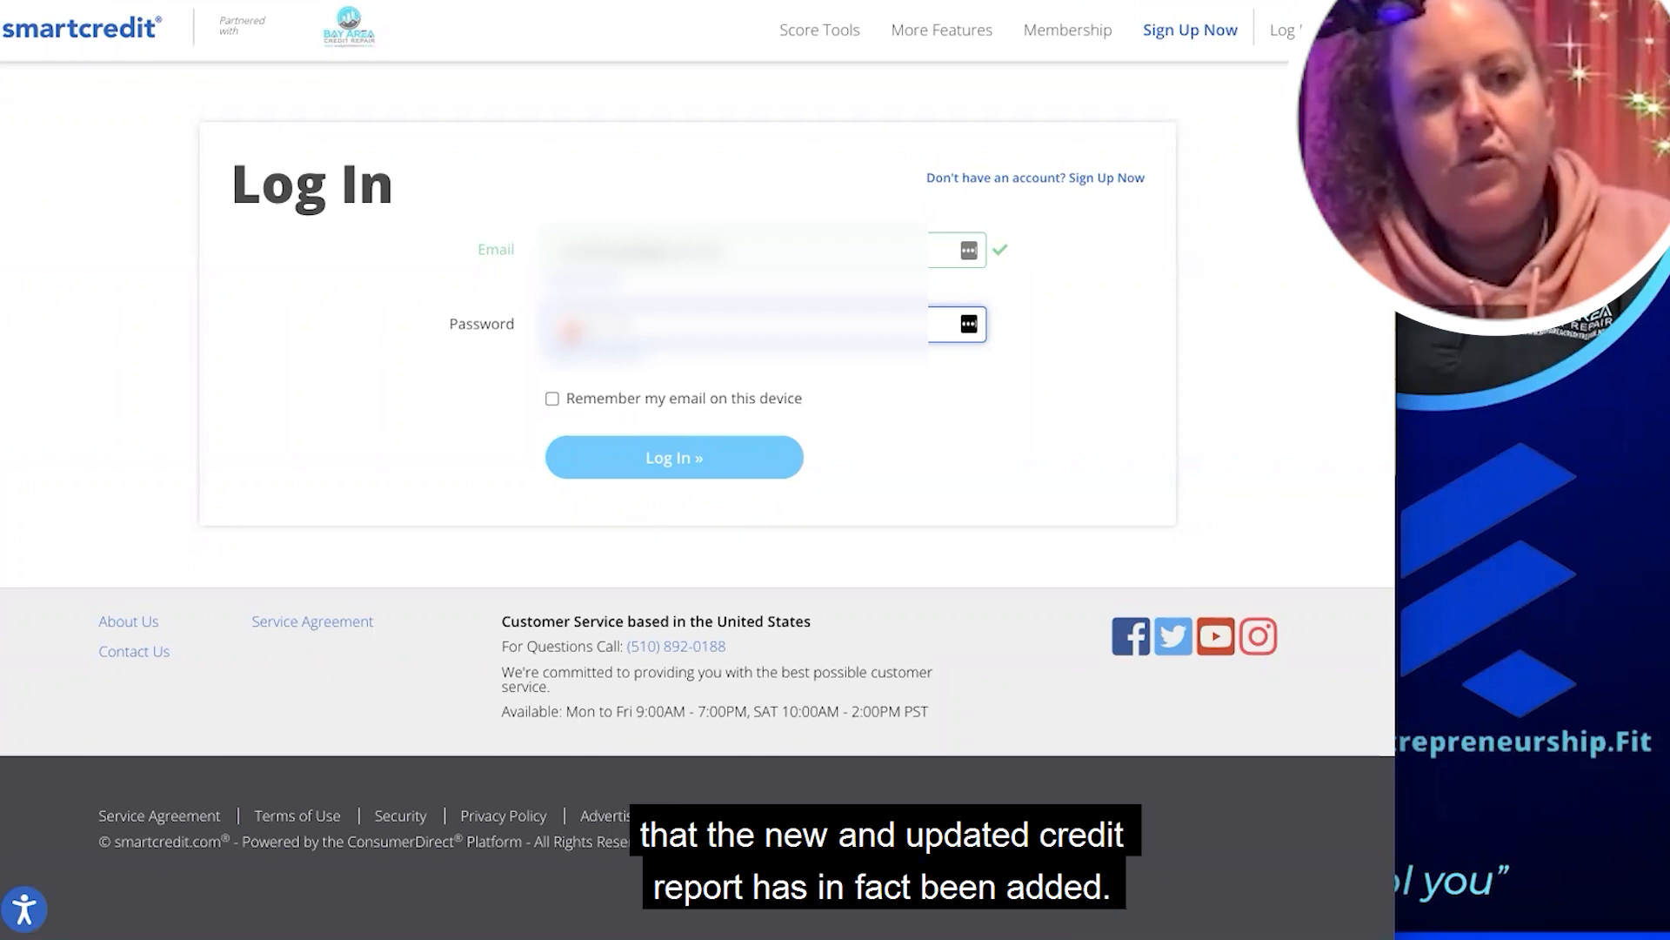
left_click(611, 458)
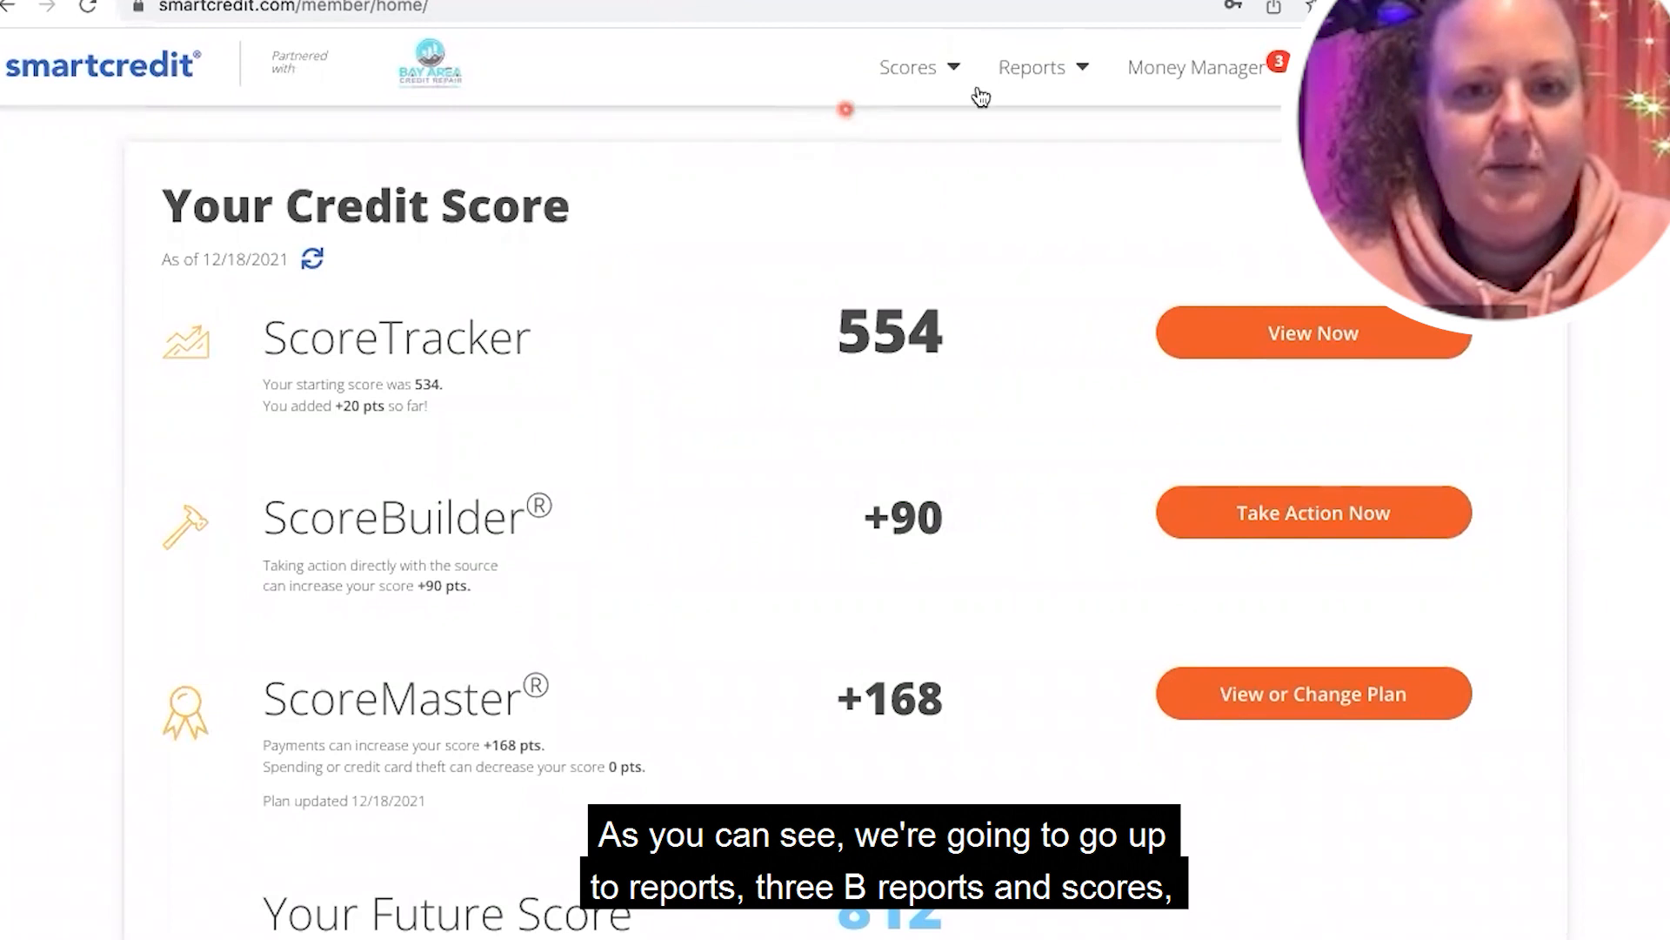
Order an updated 3-Bureau Credit Report & Scores from the 3B Report & Scores page, agreeing to the order terms
left_click(1046, 70)
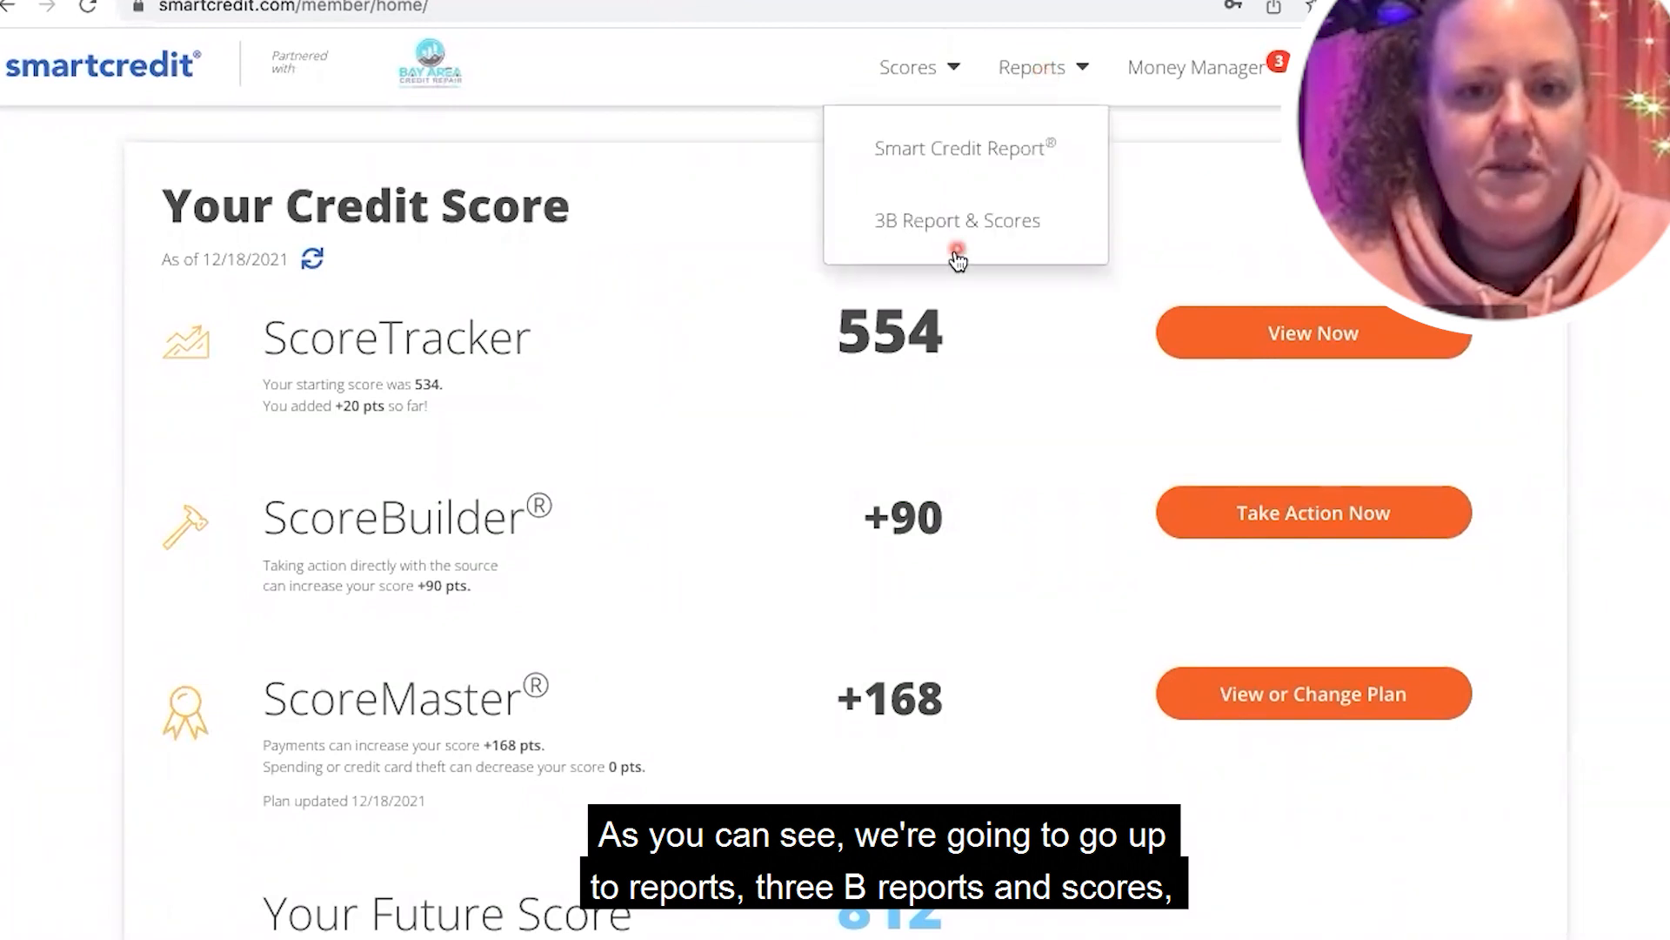
left_click(922, 224)
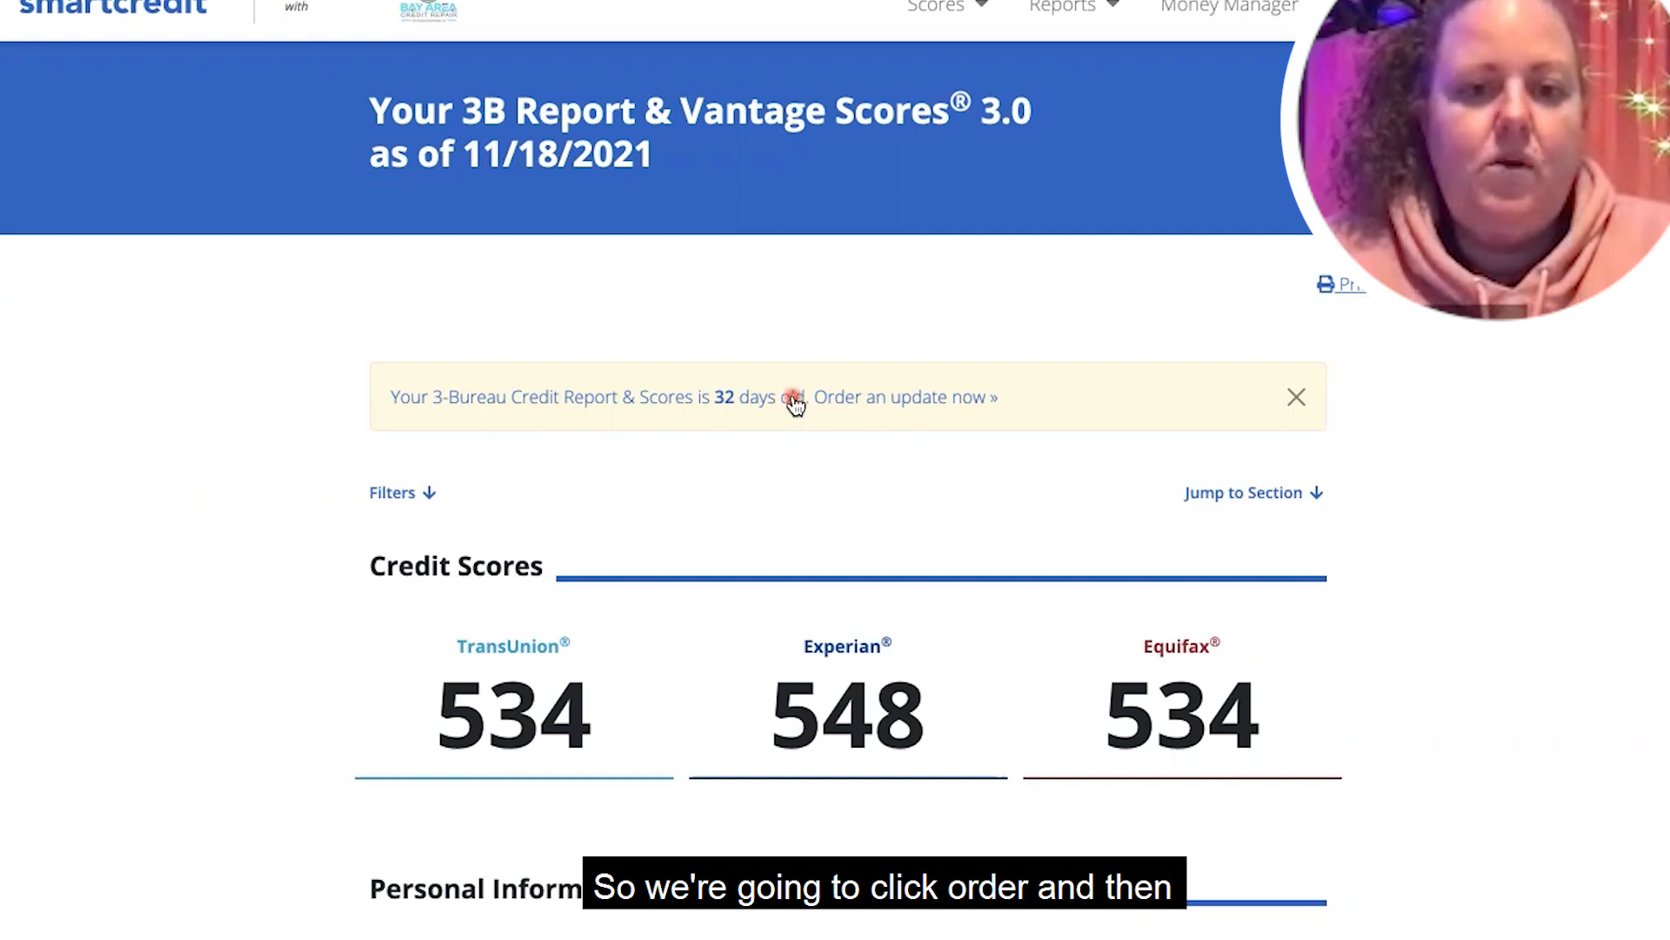
left_click(795, 402)
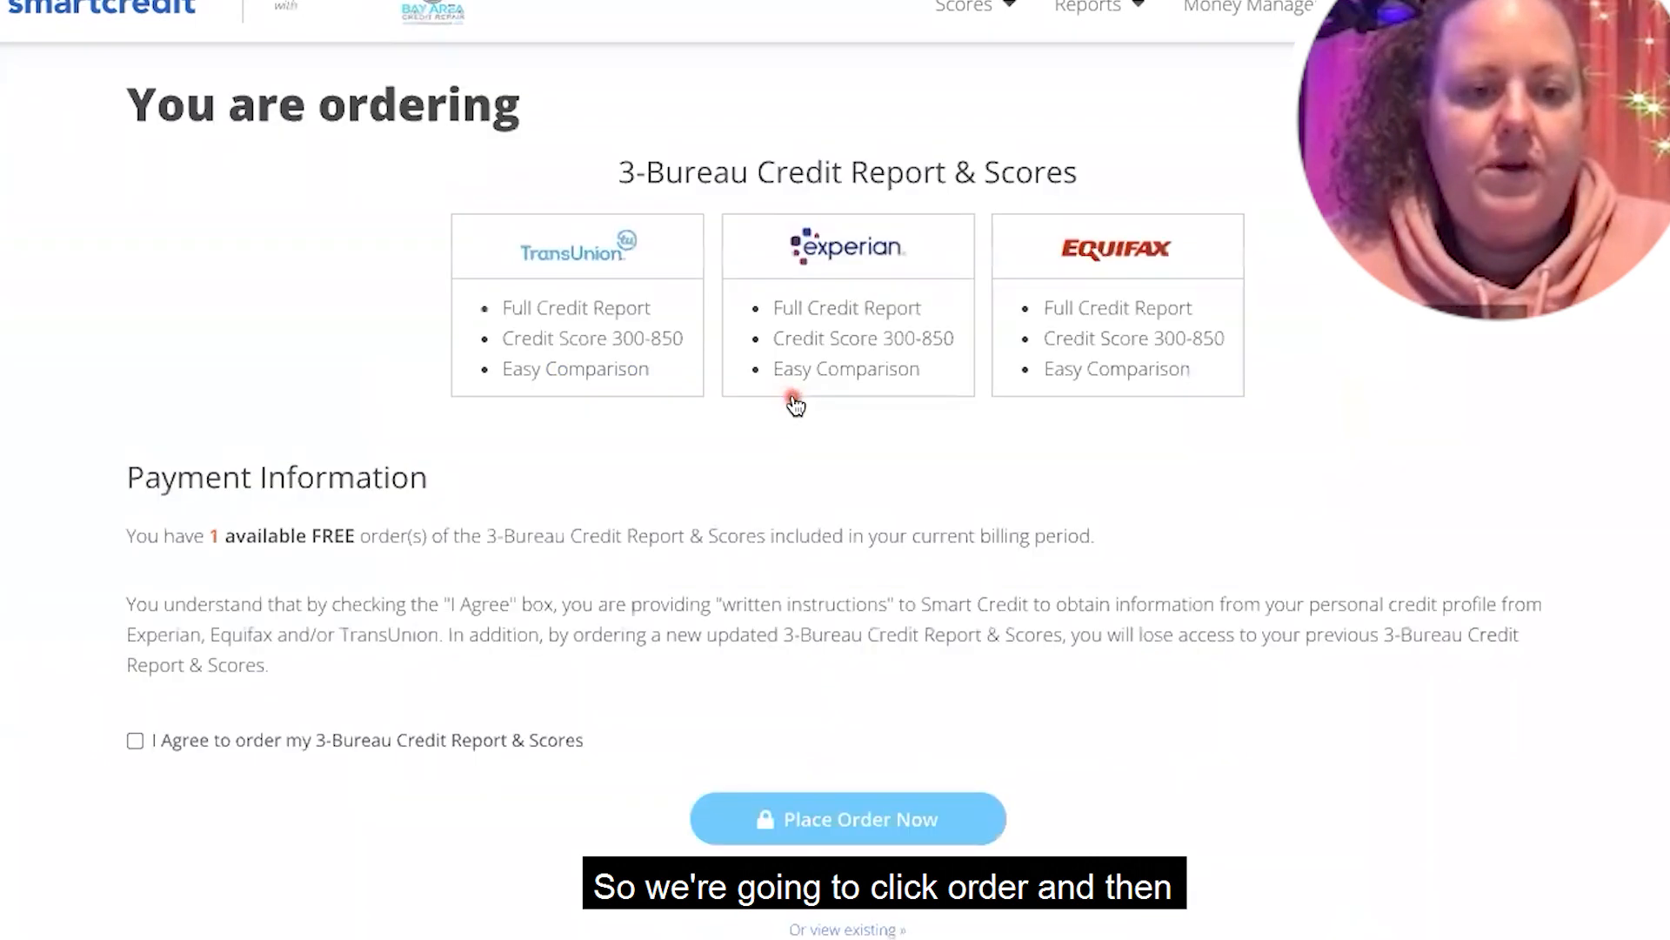
left_click(135, 742)
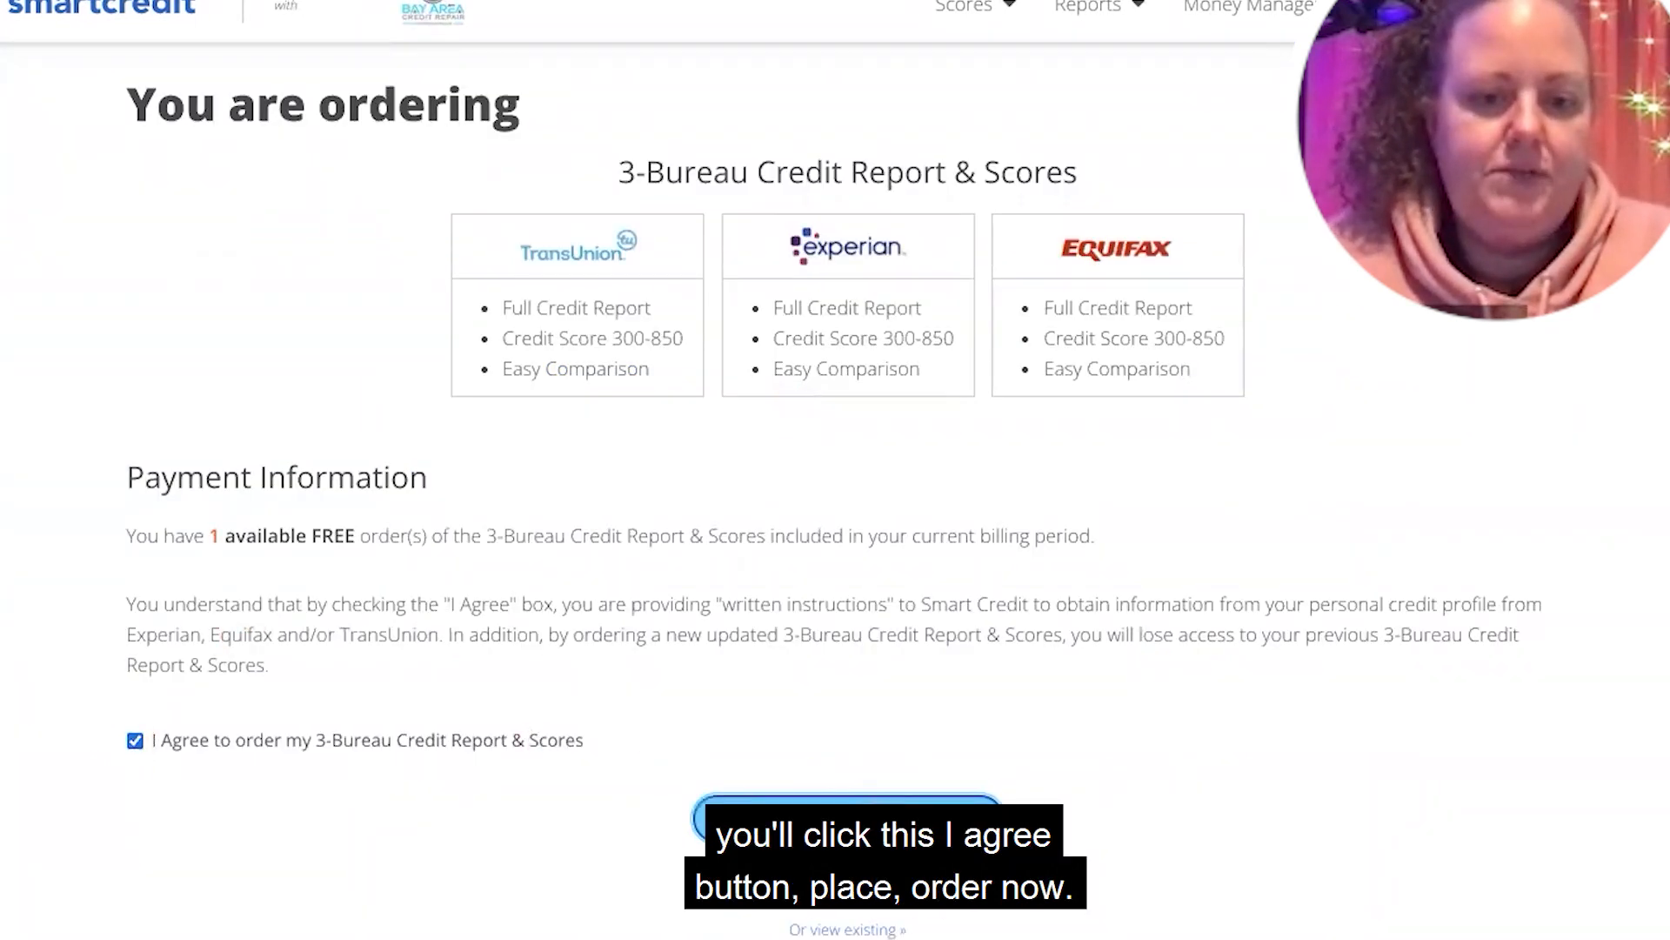
left_click(877, 804)
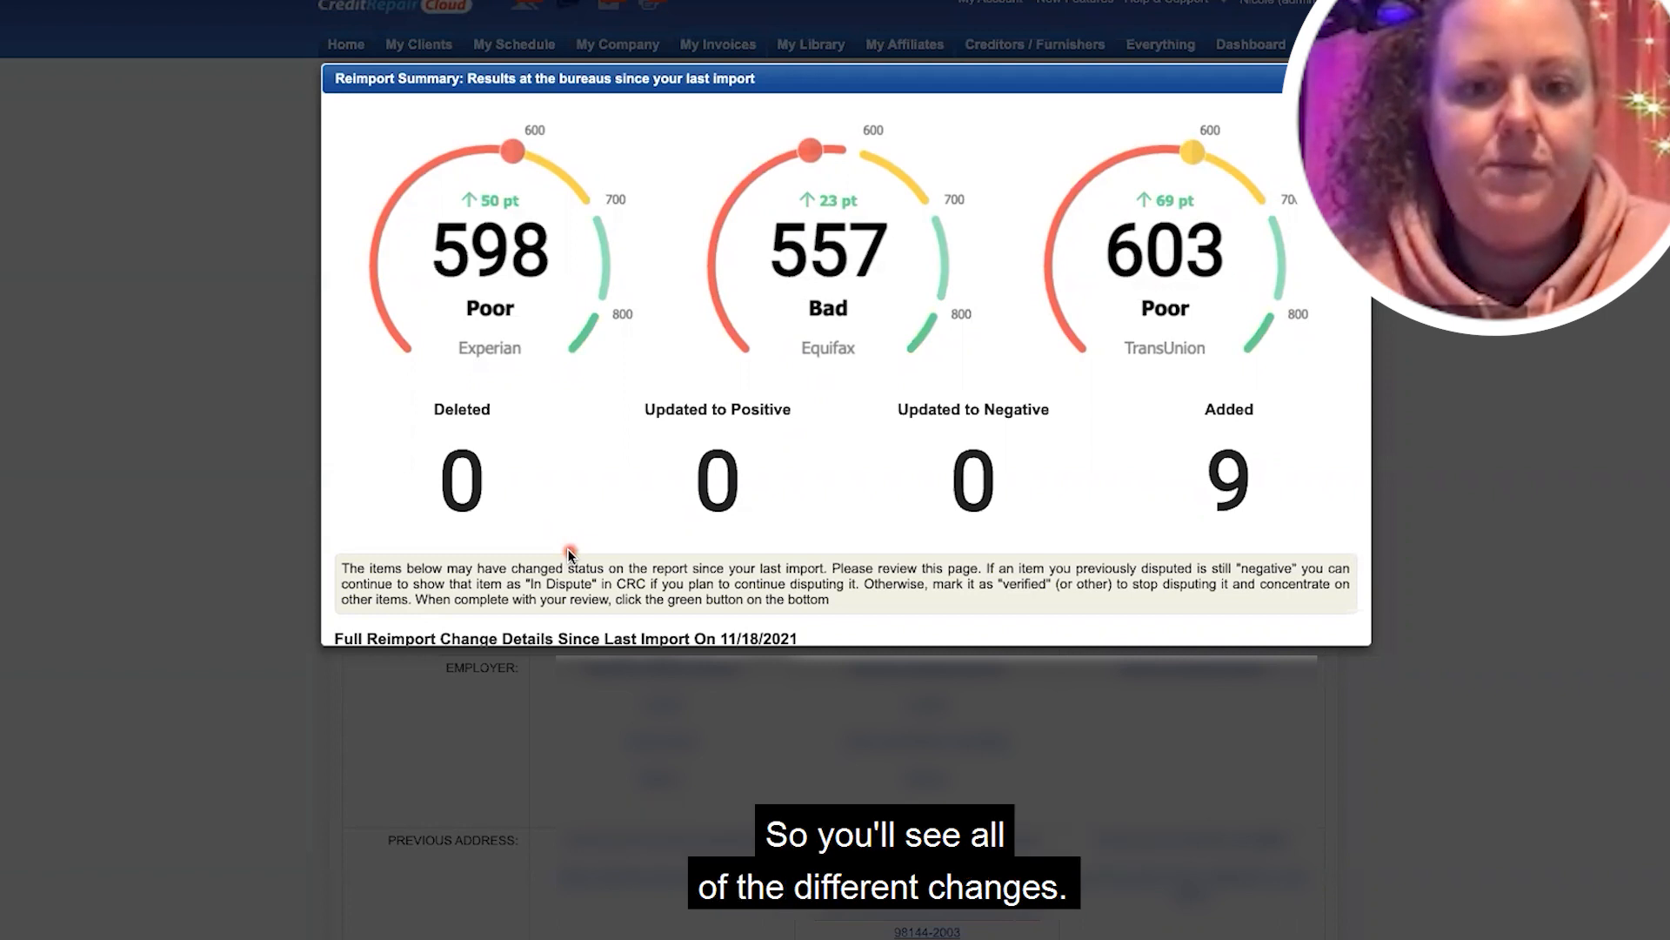
Examine the Reimport Summary in Credit Repair Cloud for score changes and new items at each bureau since the last import
scroll(570, 554, "down", 4)
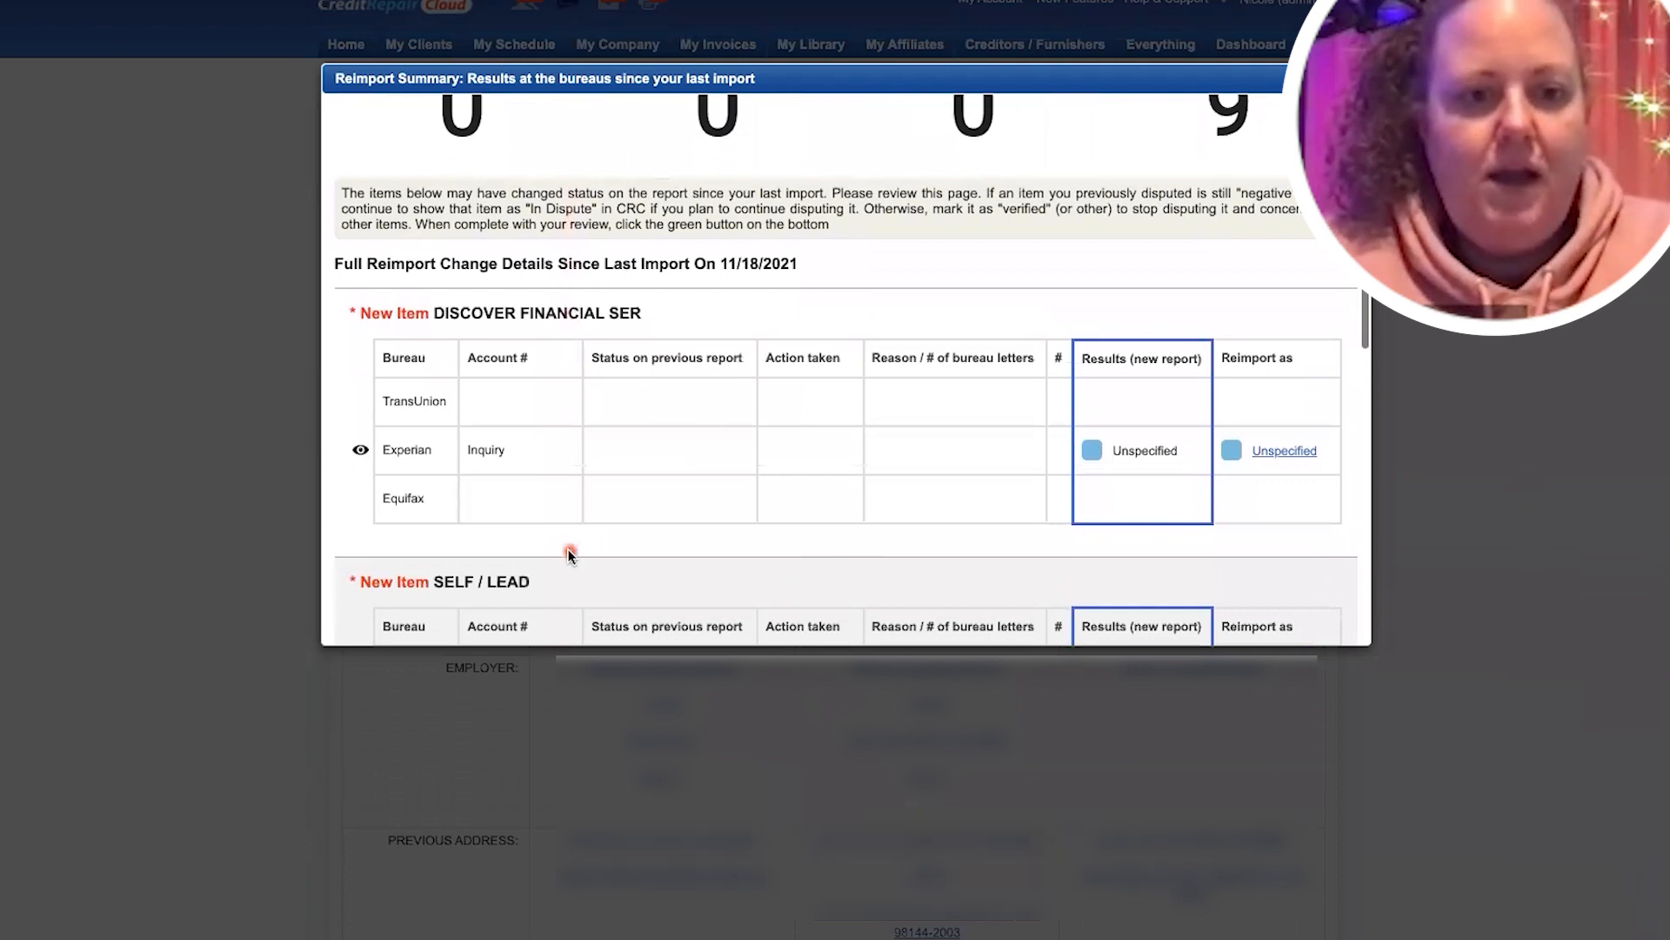
scroll(671, 402, "down", 10)
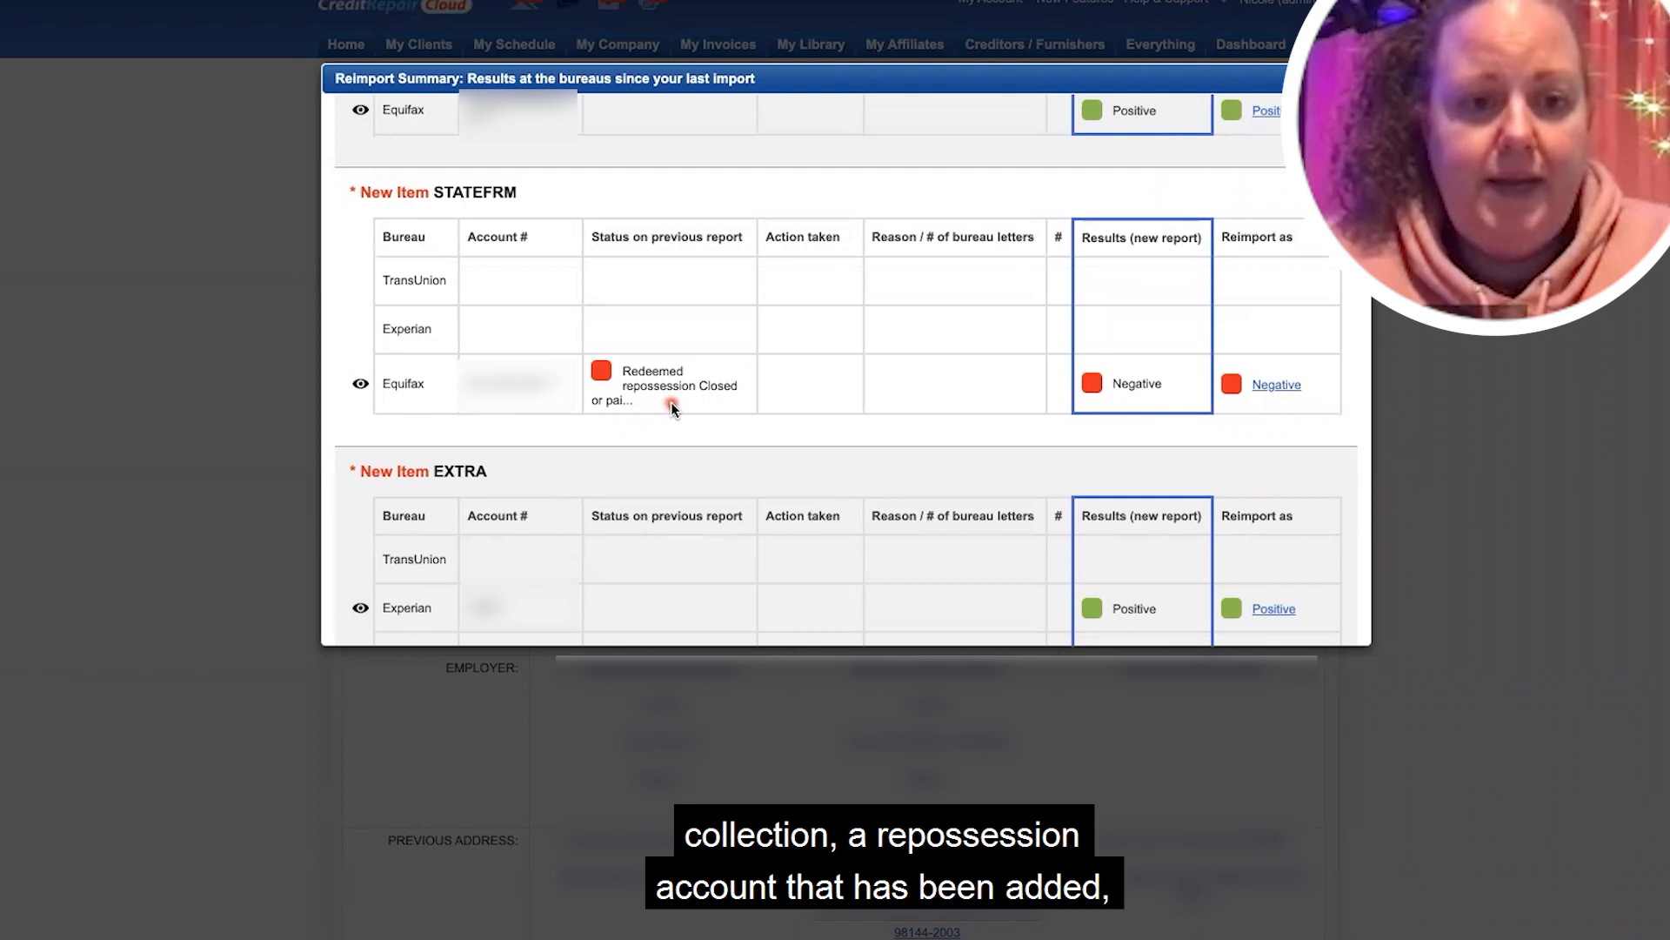
scroll(671, 402, "down", 5)
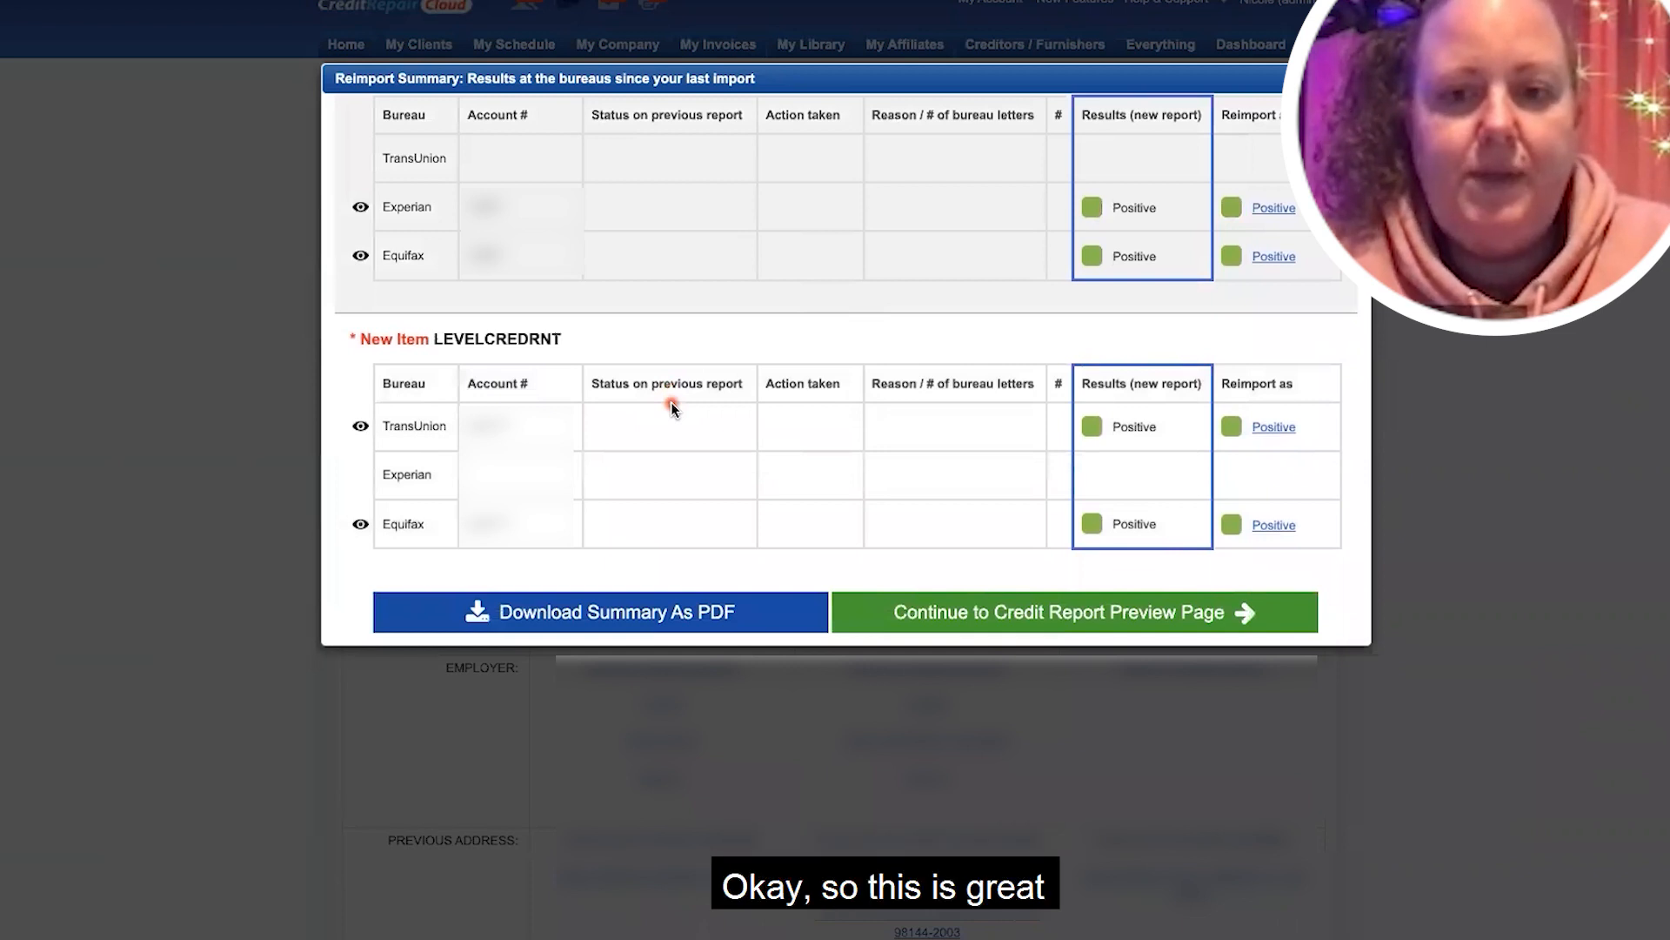
scroll(671, 402, "down", 5)
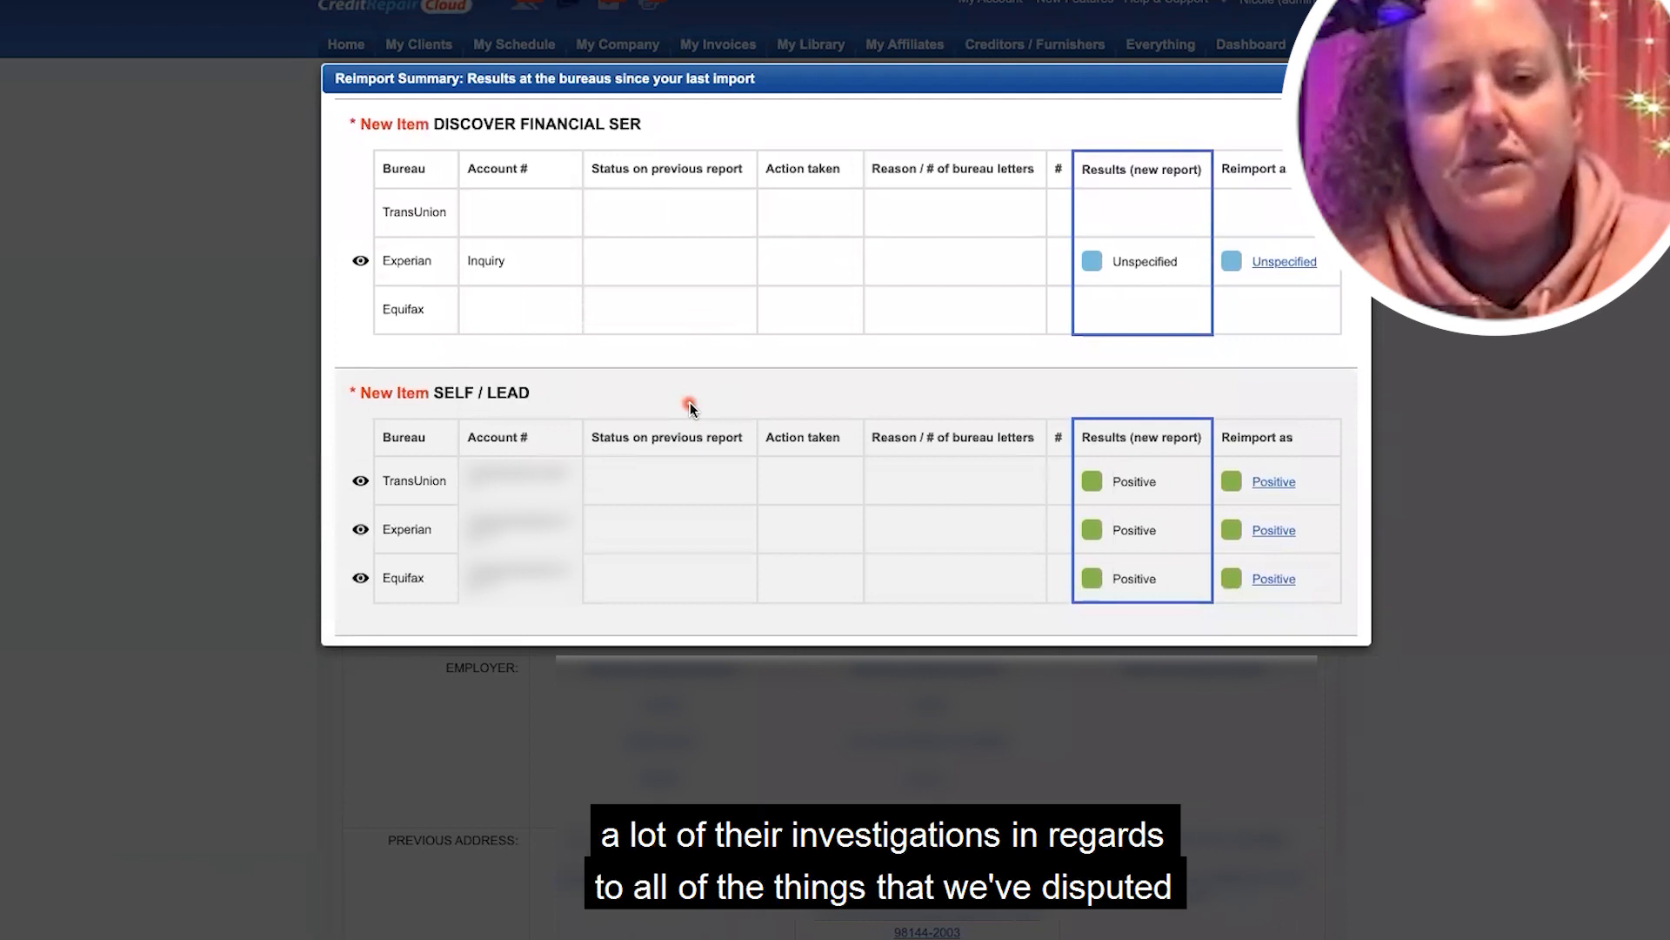
scroll(689, 407, "down", 10)
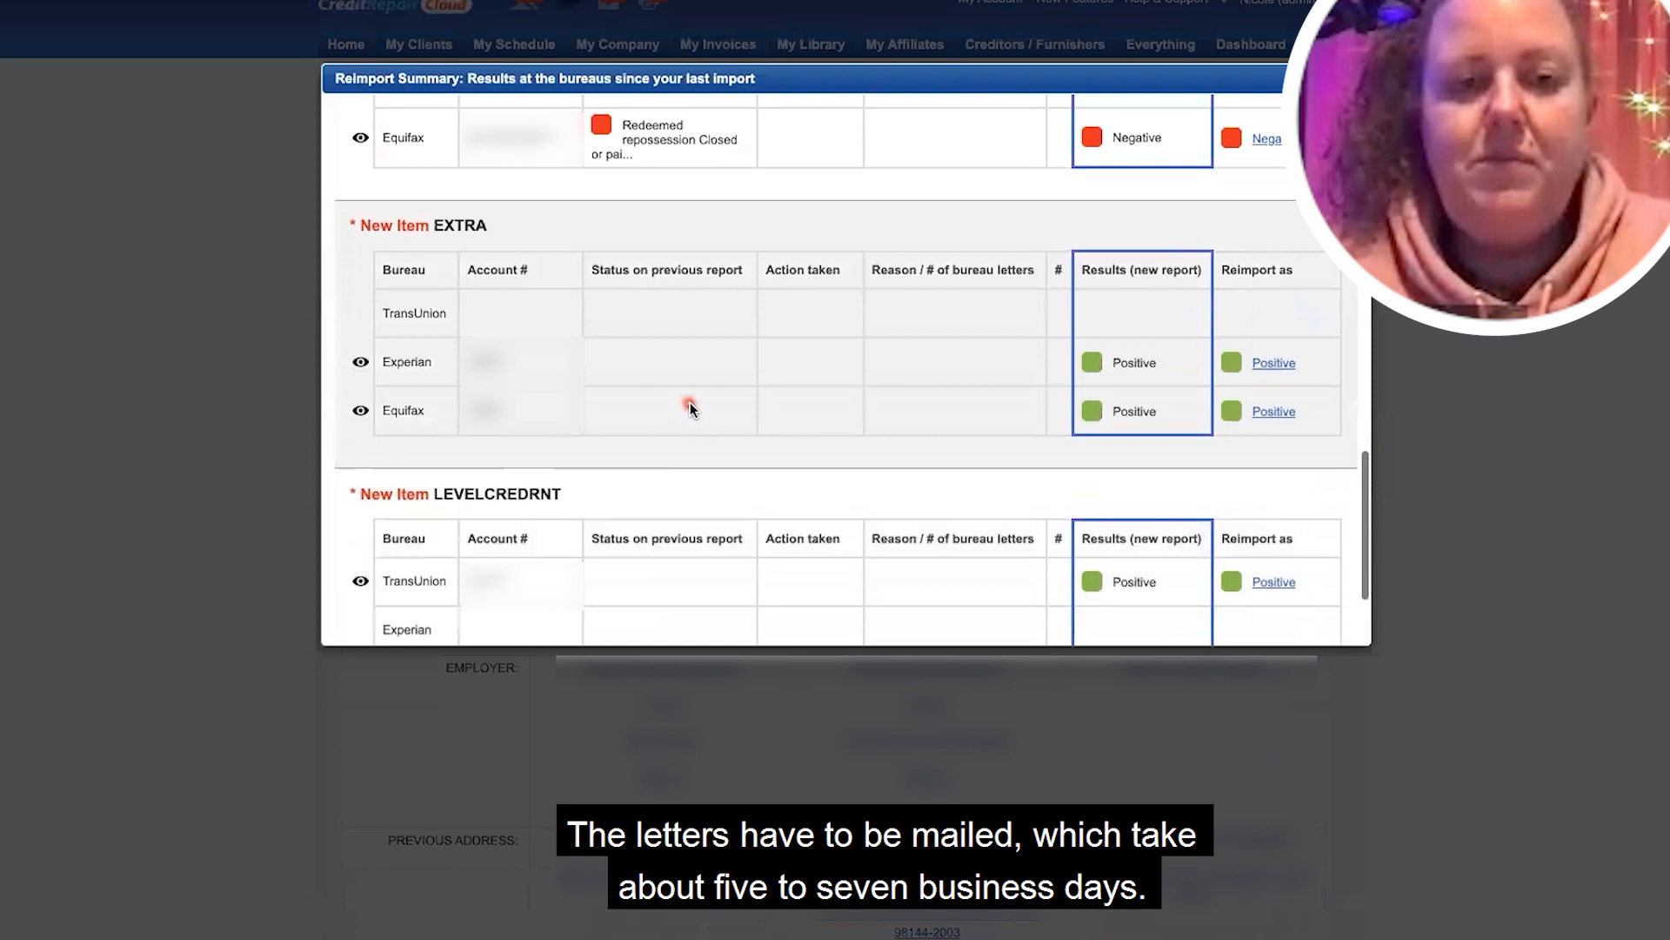
scroll(875, 271, "up", 15)
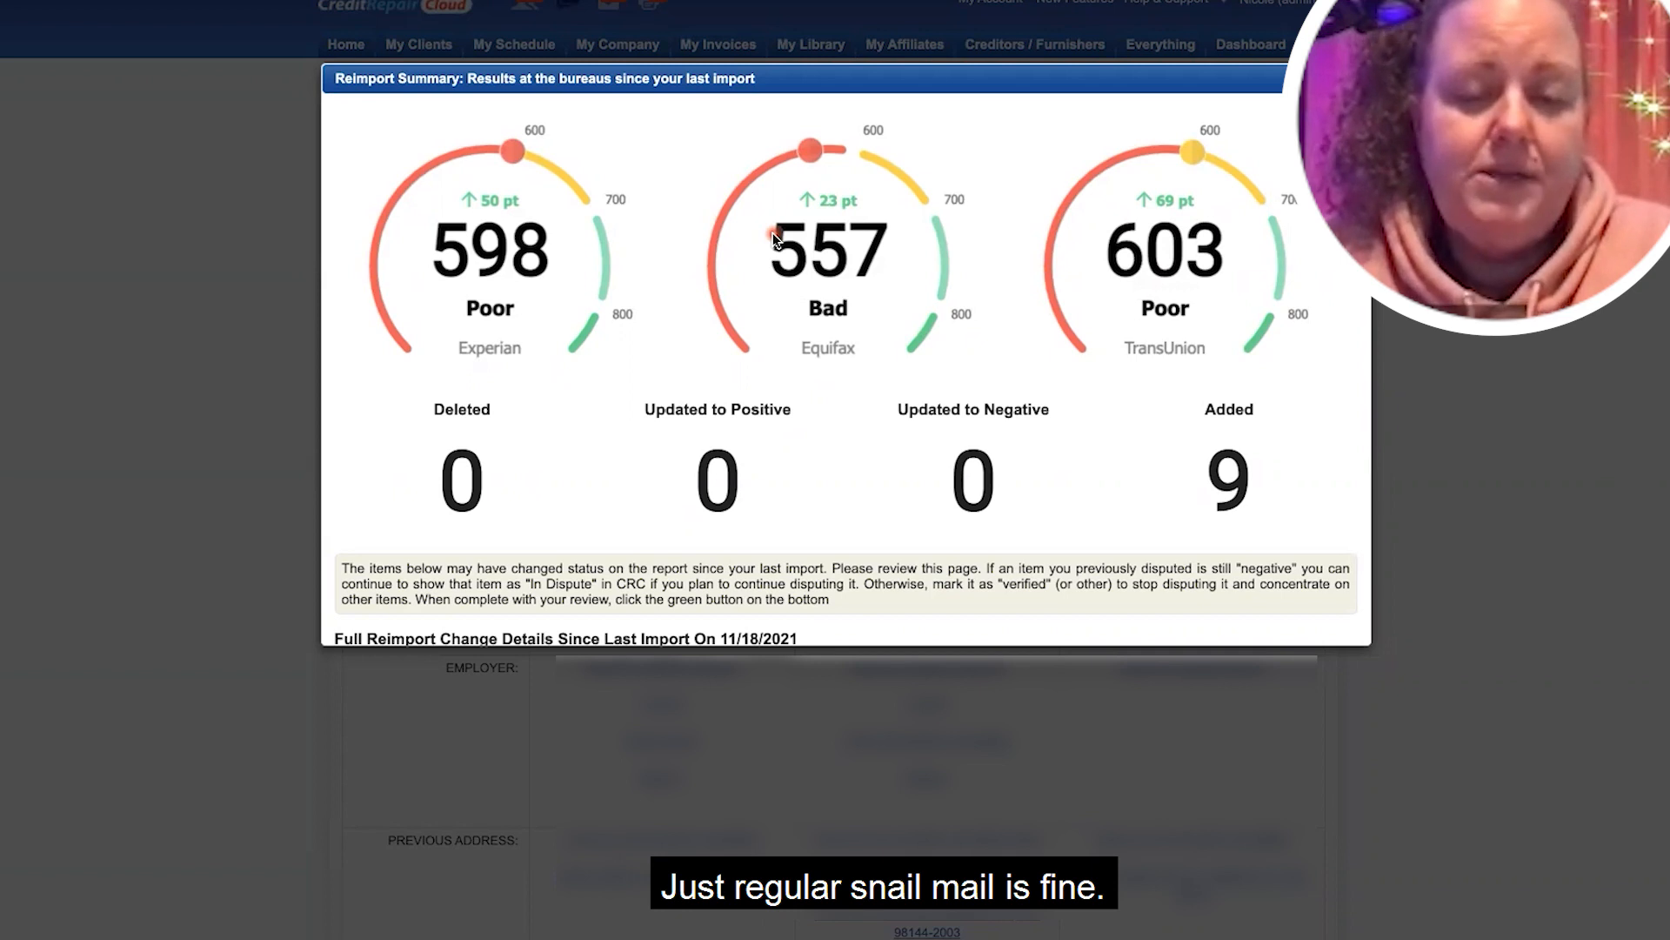
scroll(773, 237, "down", 1)
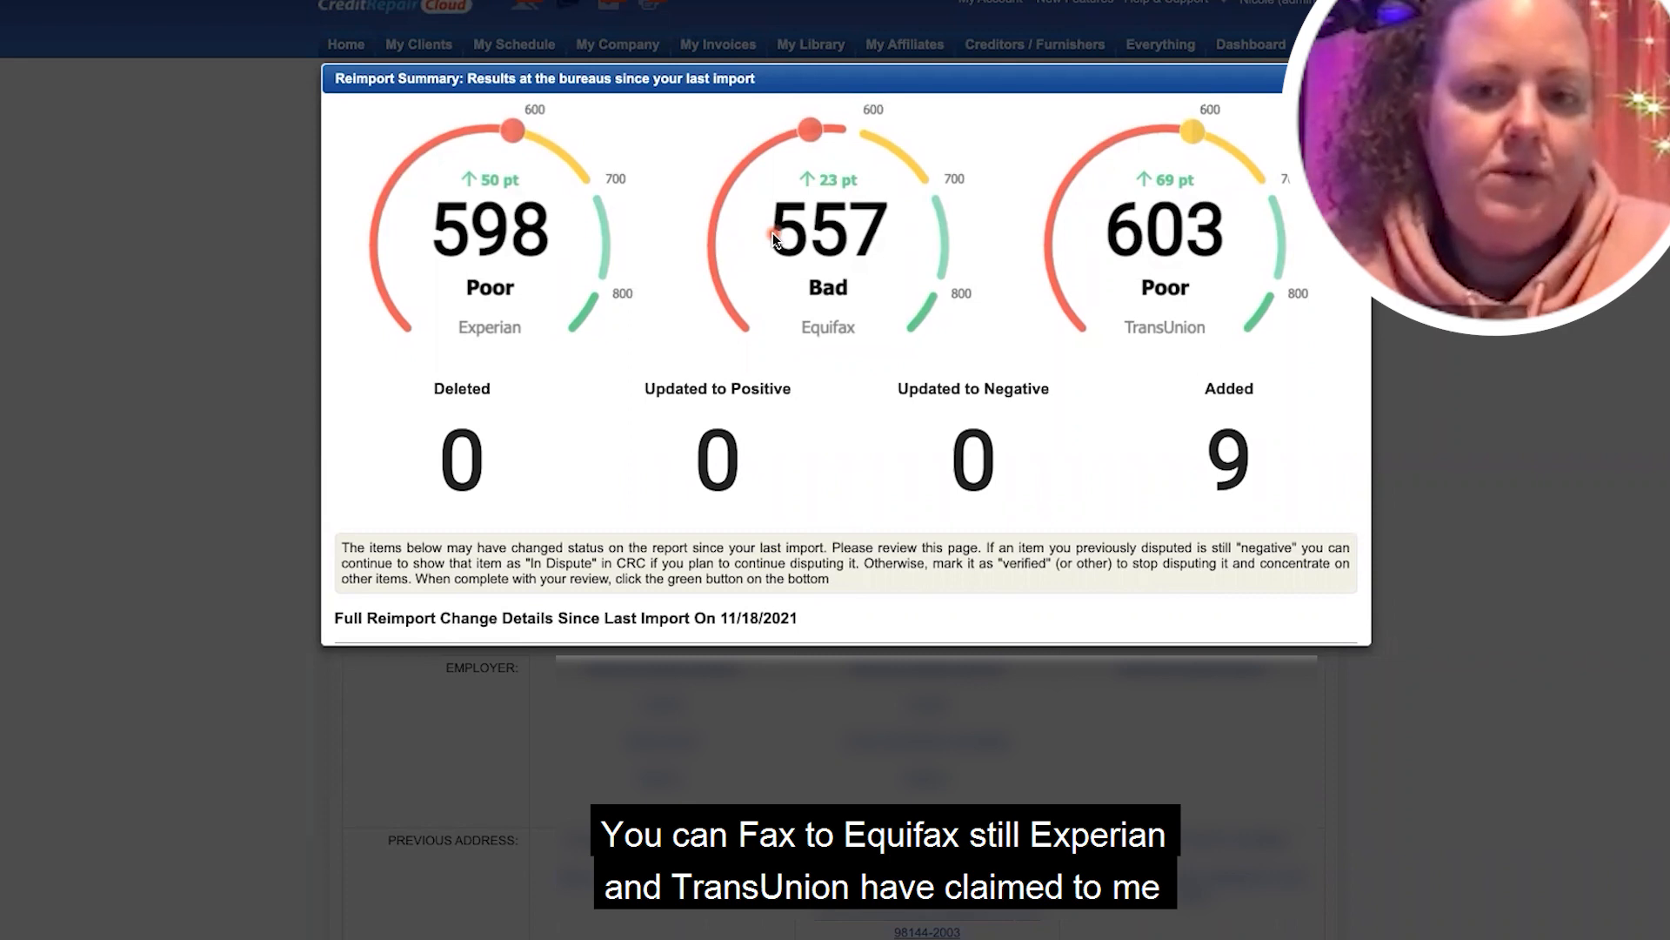
scroll(774, 237, "down", 4)
scroll(773, 237, "up", 5)
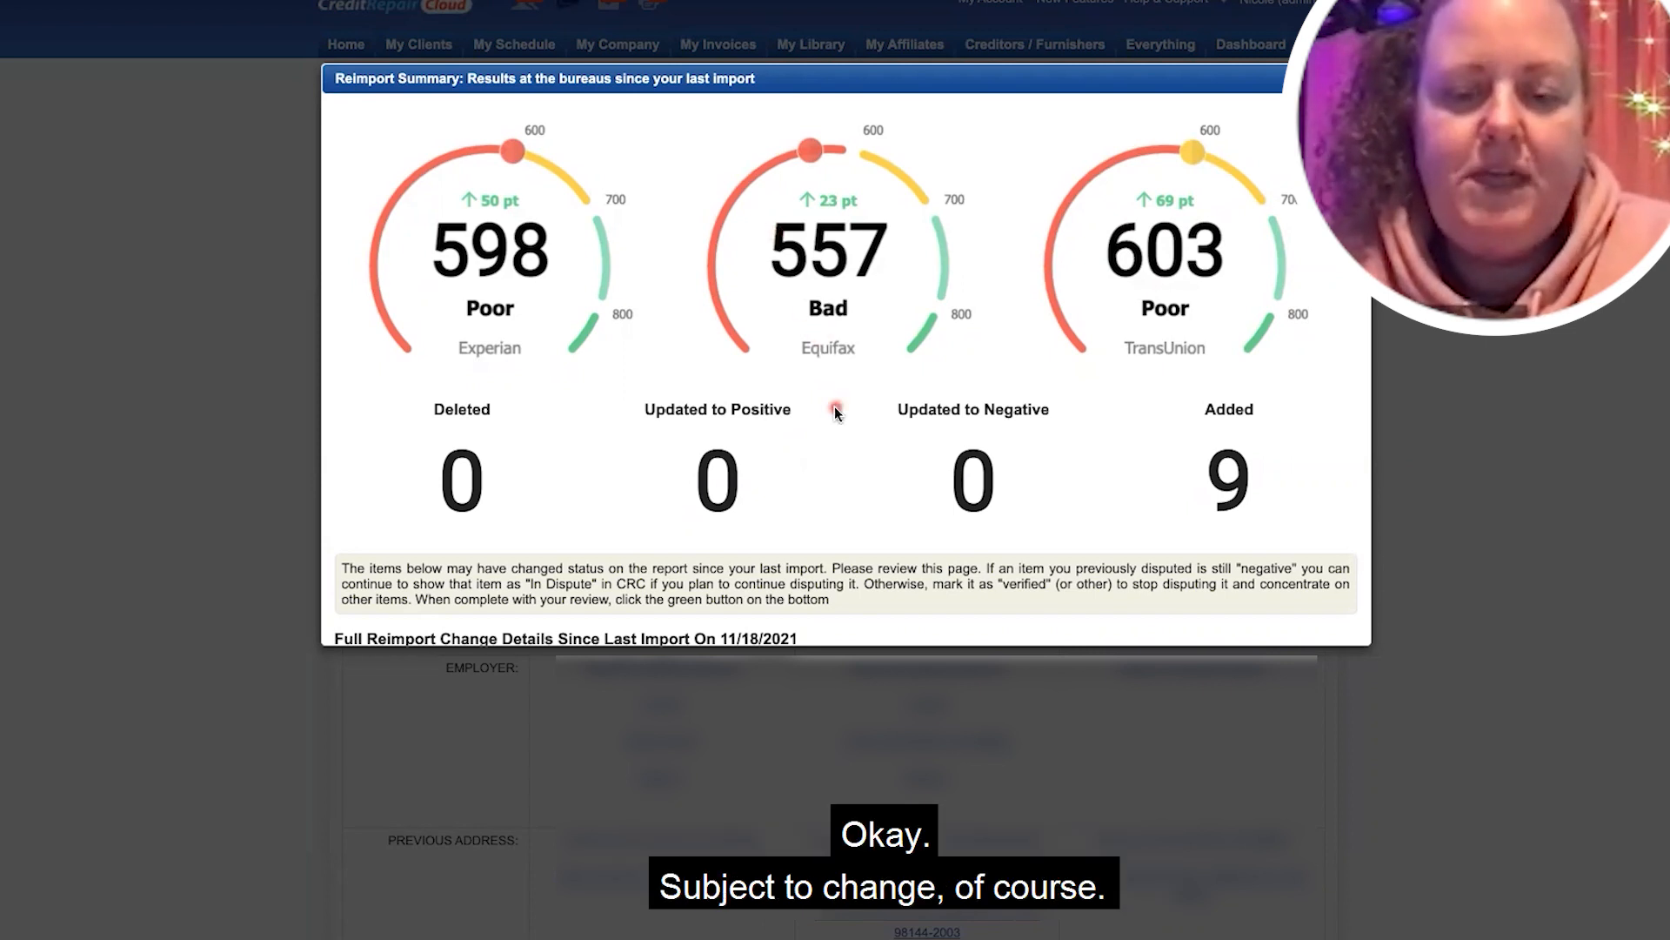
Finish reviewing the reimport summary and continue to the Credit Report Preview page
scroll(834, 405, "down", 3)
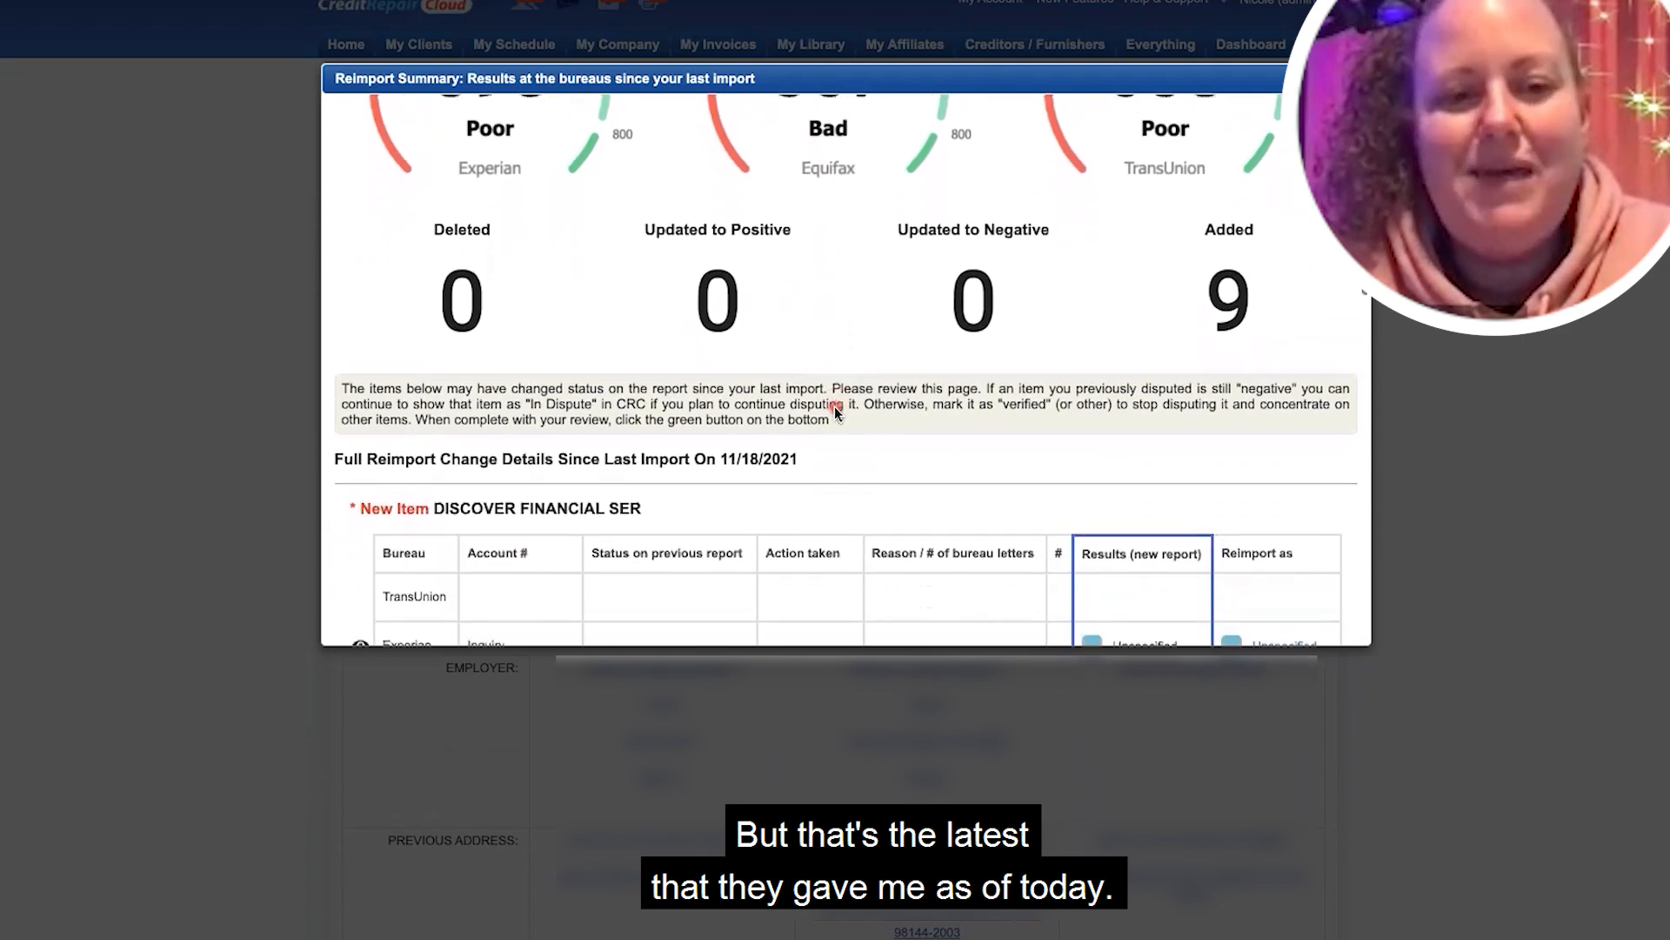
scroll(834, 406, "down", 3)
scroll(748, 487, "down", 5)
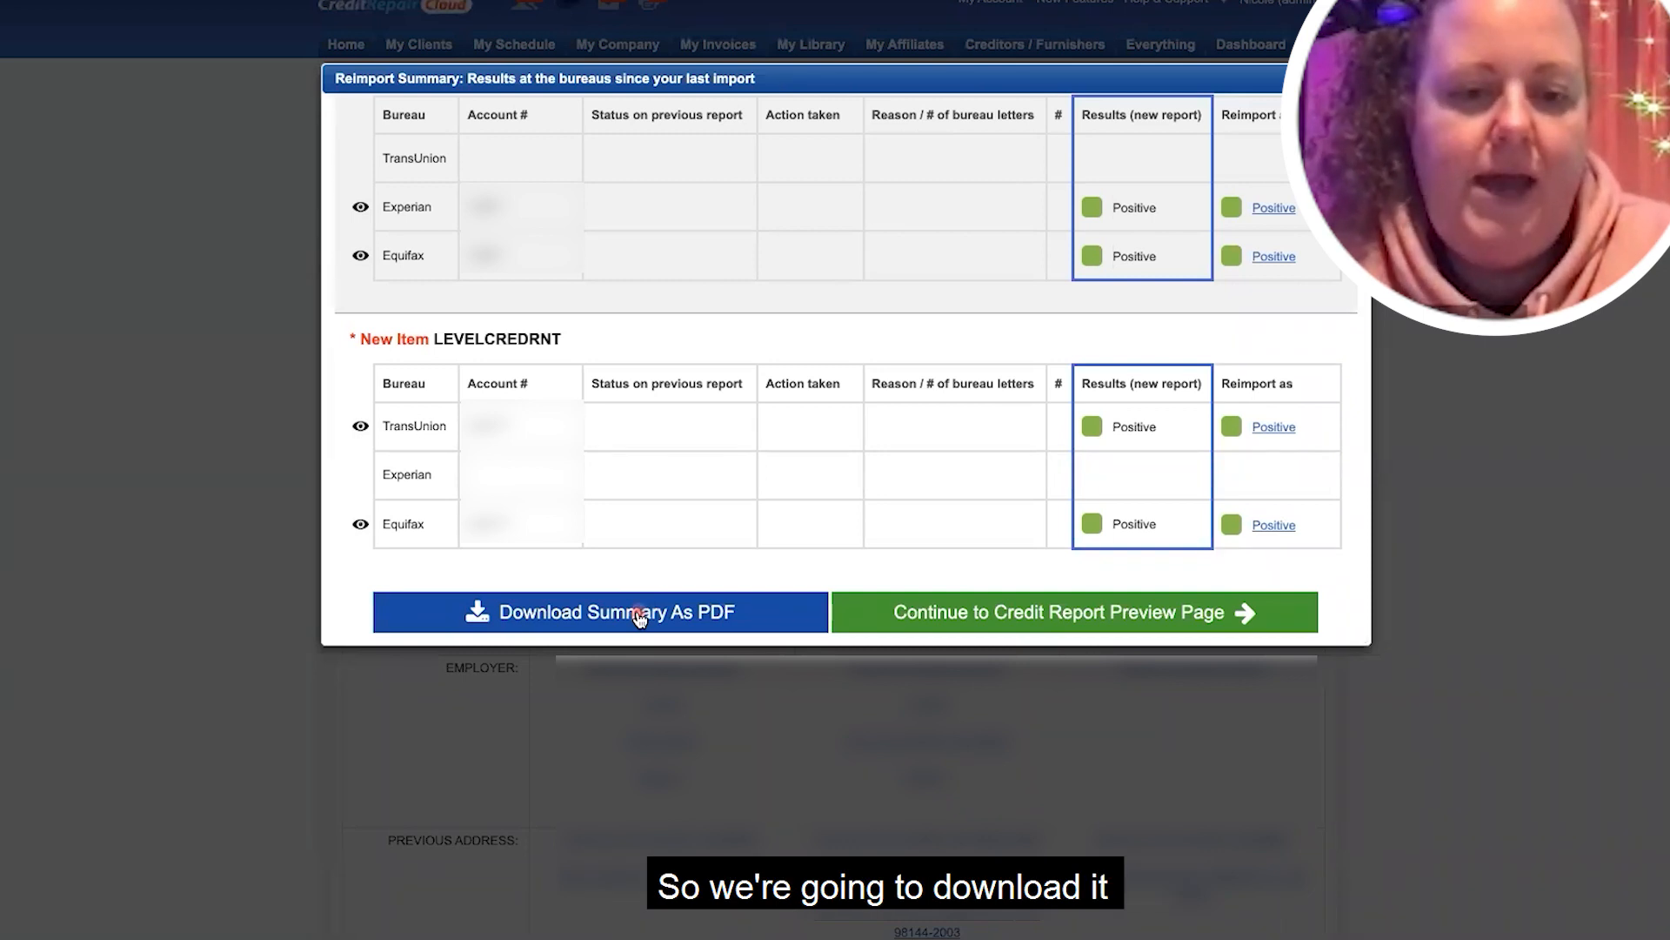
left_click(954, 609)
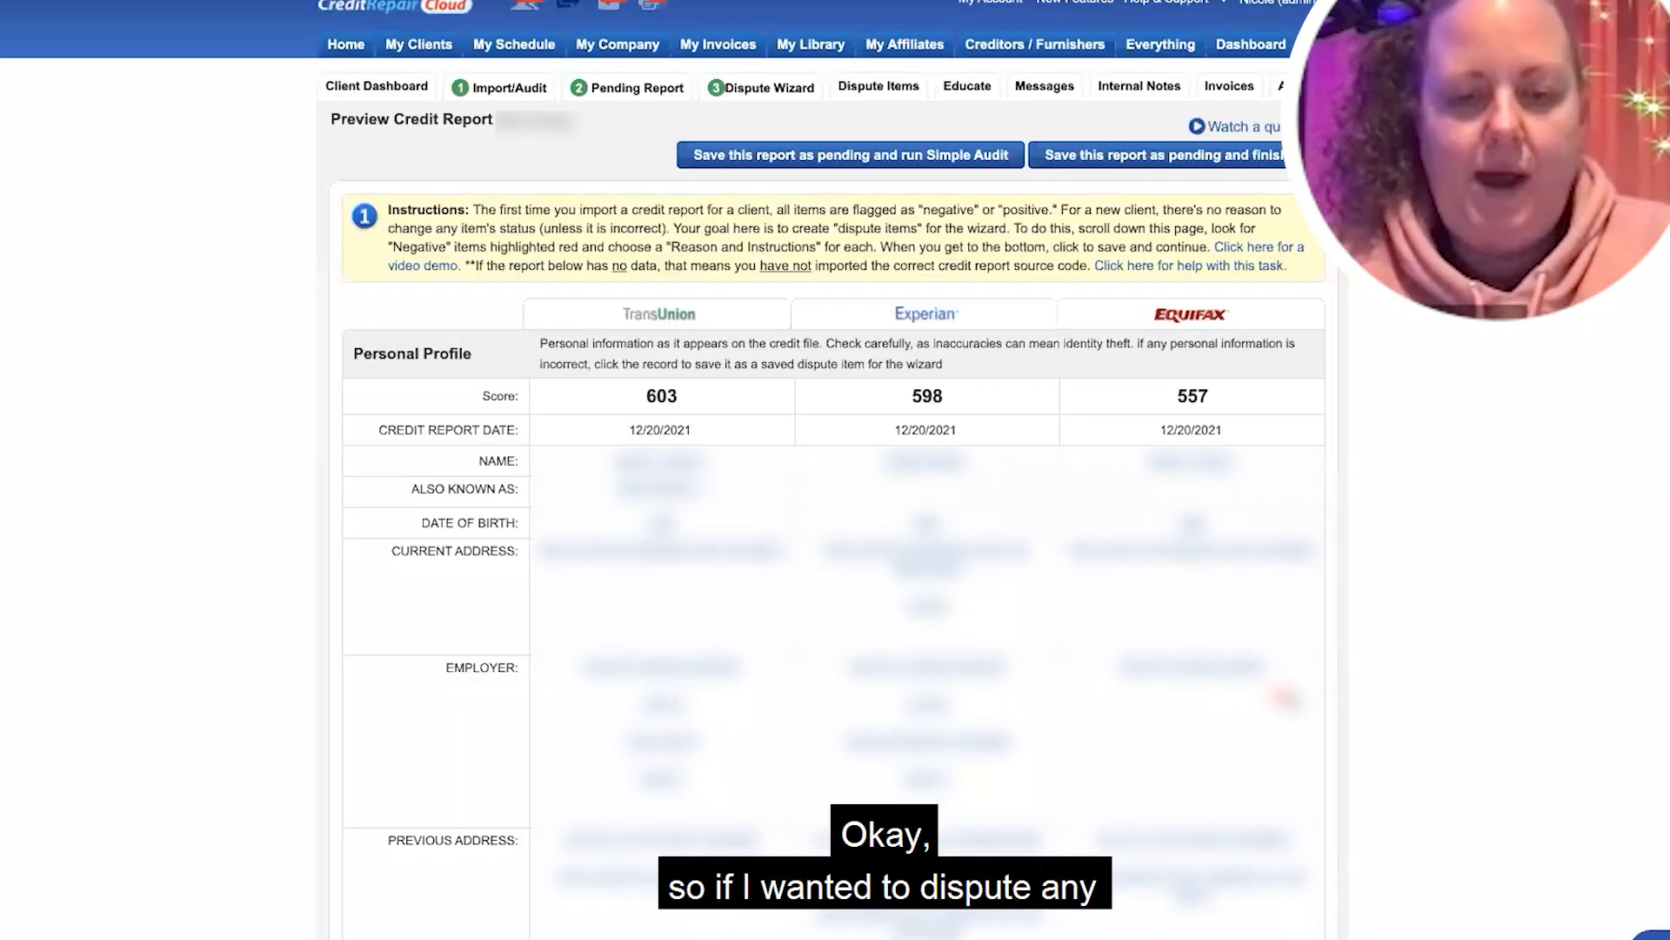
Mark two previous addresses each under TransUnion, Experian and Equifax as dispute items in the Personal Profile
scroll(1286, 696, "down", 2)
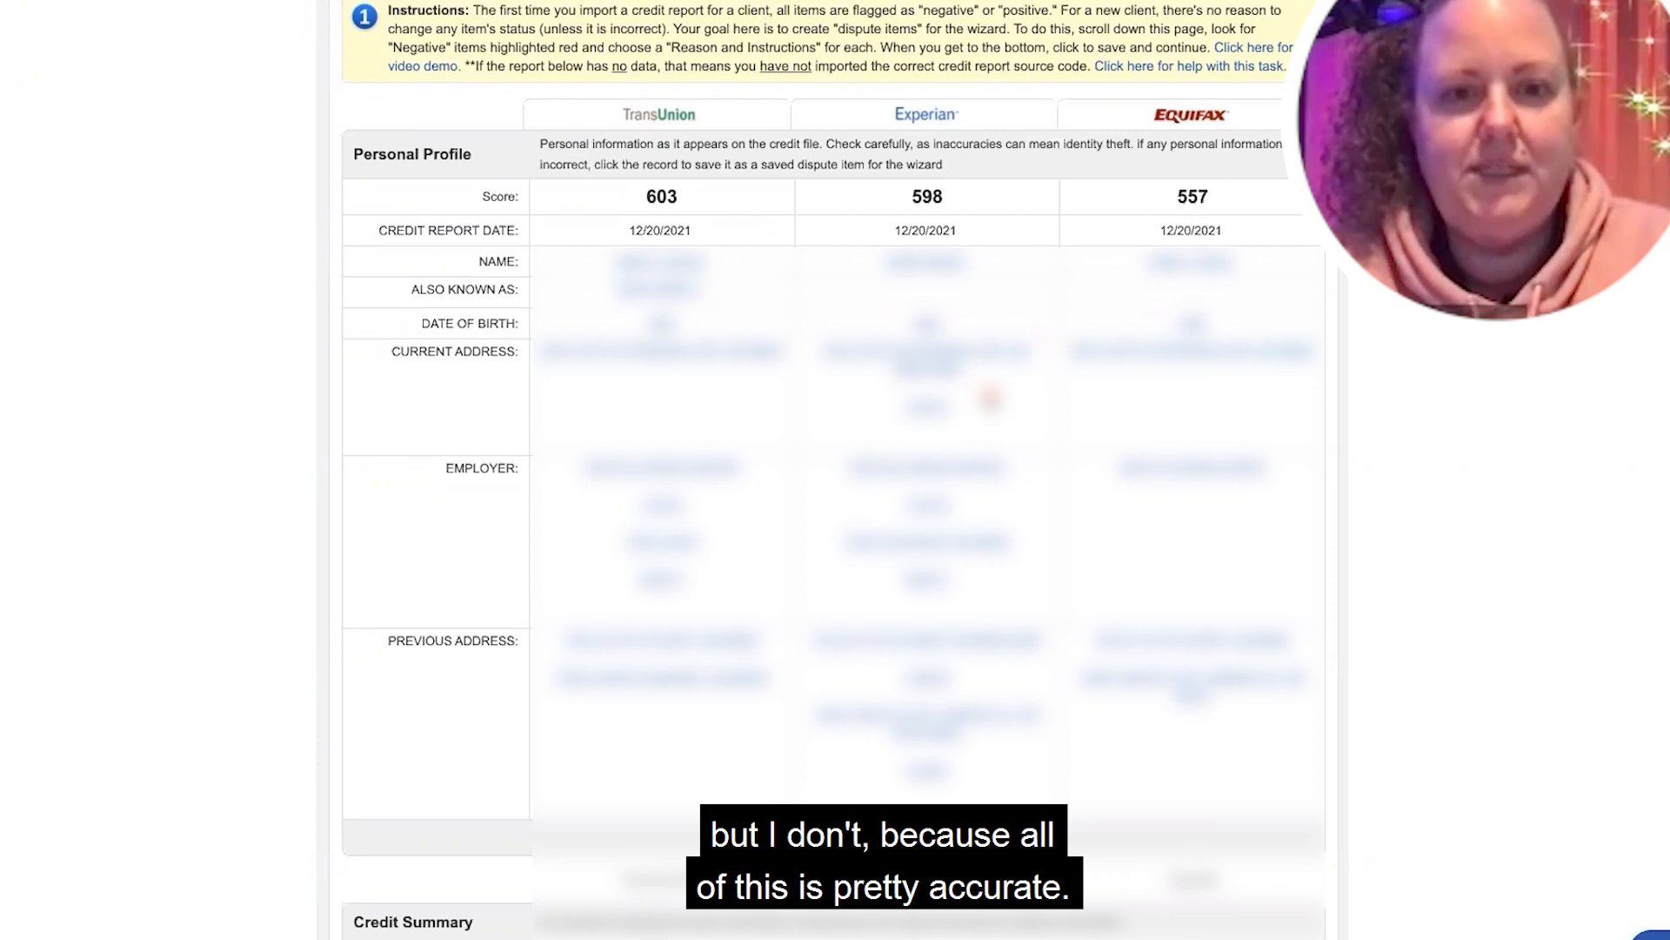
scroll(670, 372, "down", 3)
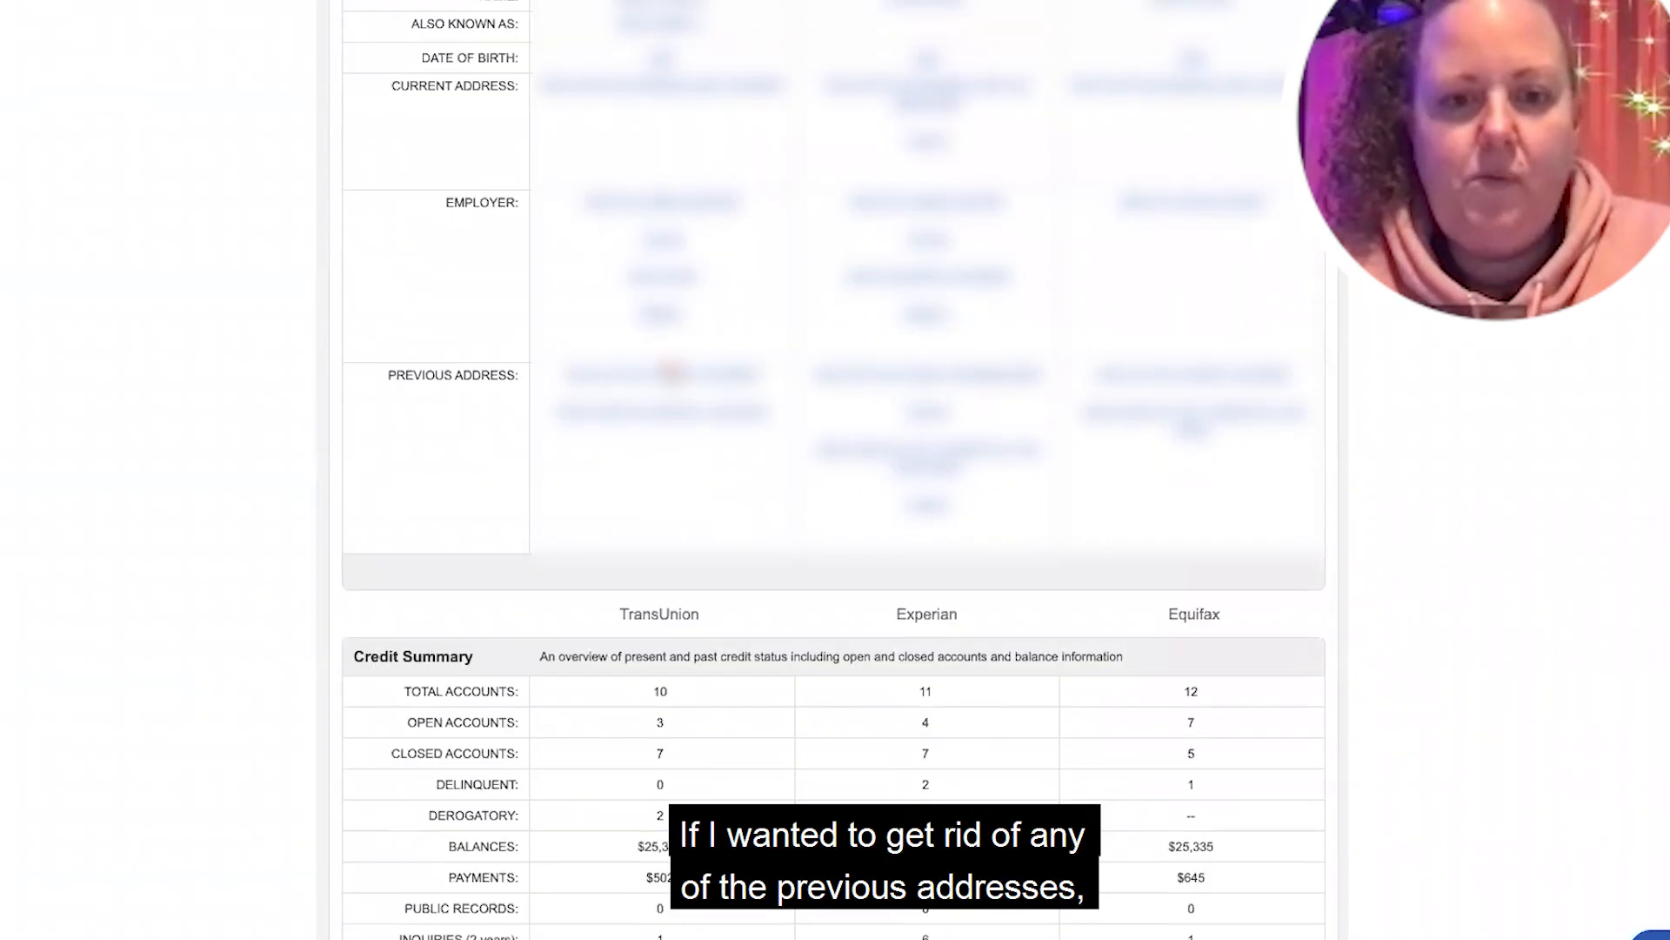
left_click(671, 375)
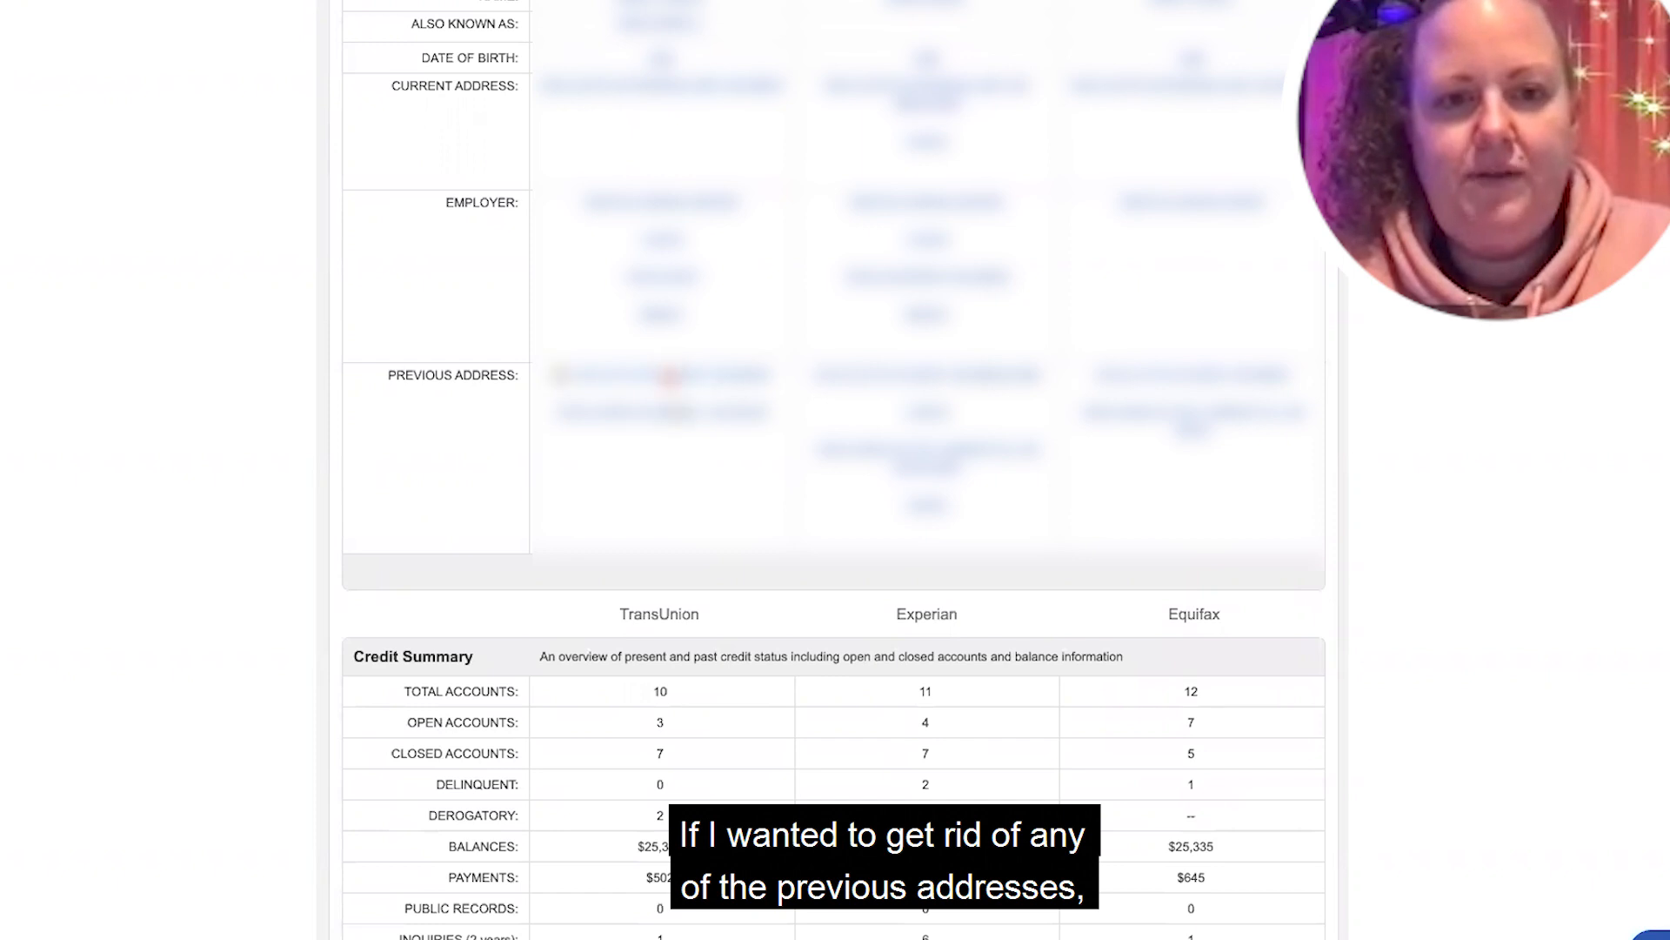
left_click(675, 407)
left_click(869, 375)
left_click(888, 478)
left_click(1112, 372)
left_click(1114, 420)
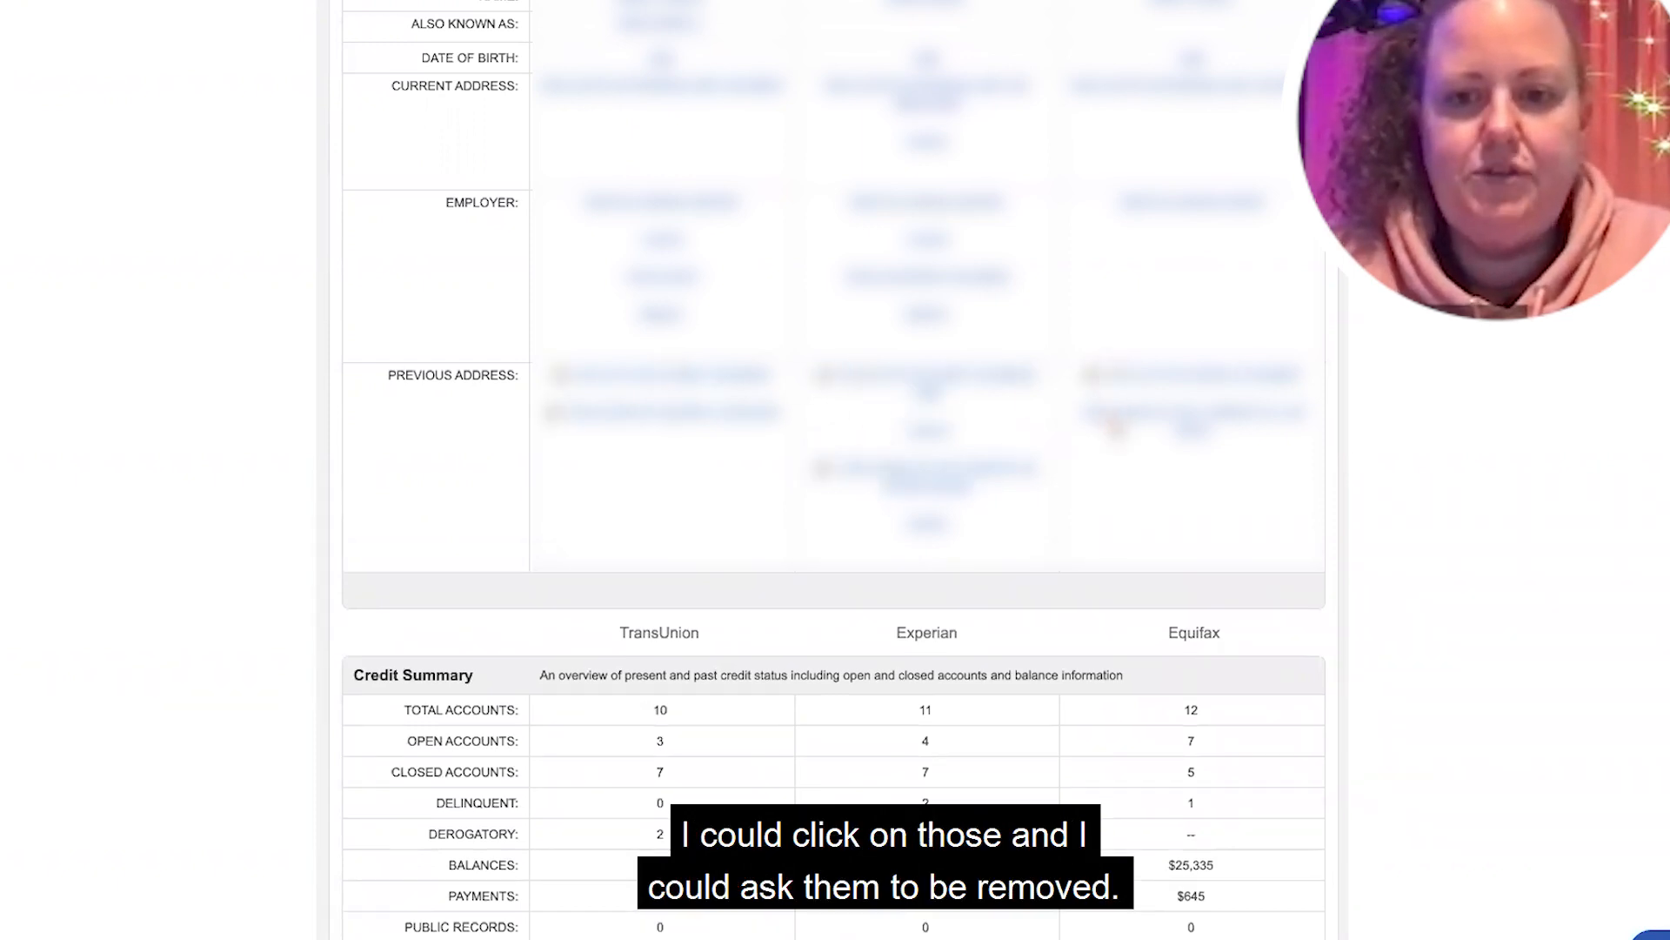
Select the 800 LOANMART/CCB inquiry dated 08/10/2021 under Experian for dispute
scroll(1098, 487, "down", 10)
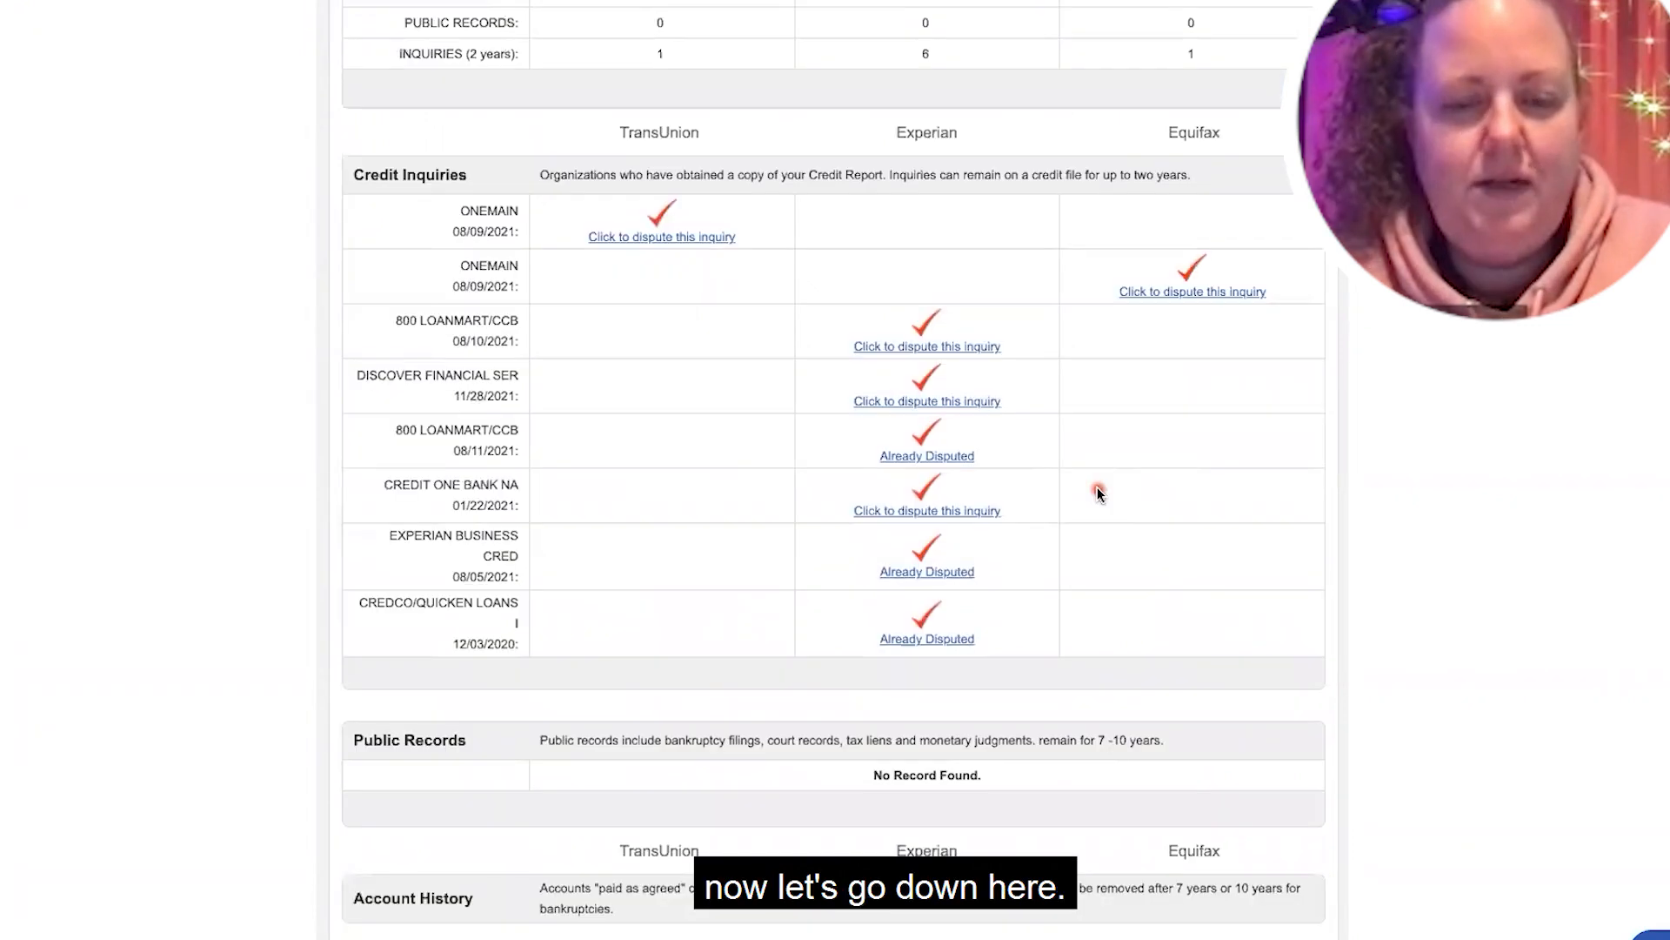
left_click(927, 346)
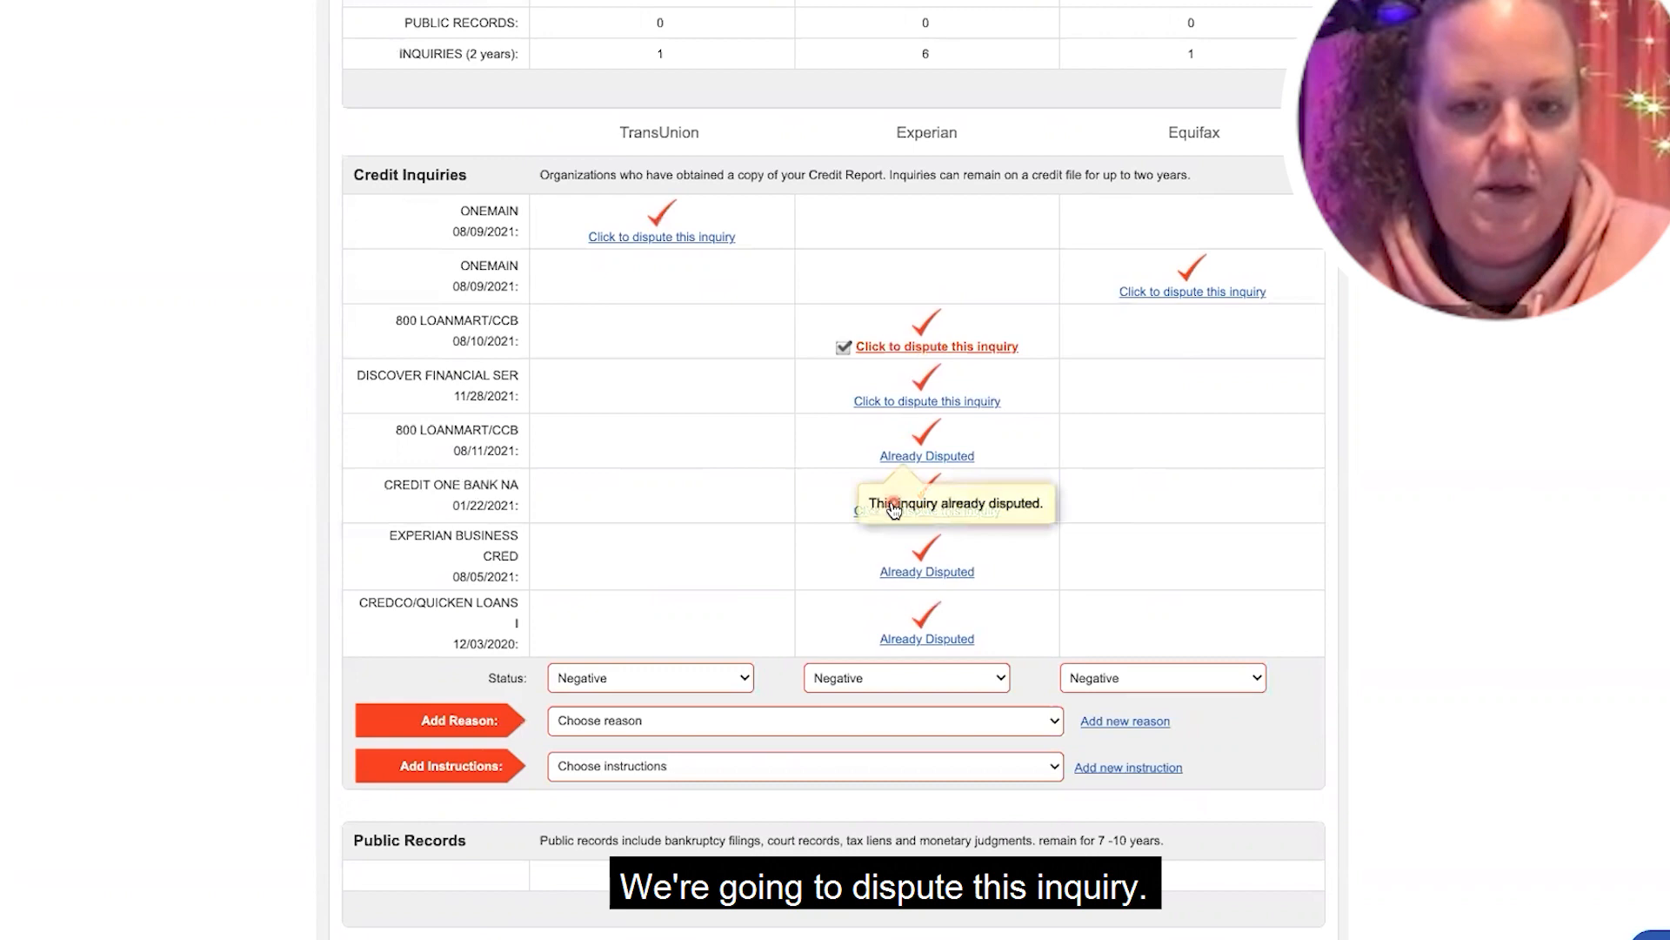
Examine the account history for open OneMain and 800 Loanmart accounts that match the listed credit inquiries
scroll(794, 356, "down", 10)
scroll(794, 357, "down", 10)
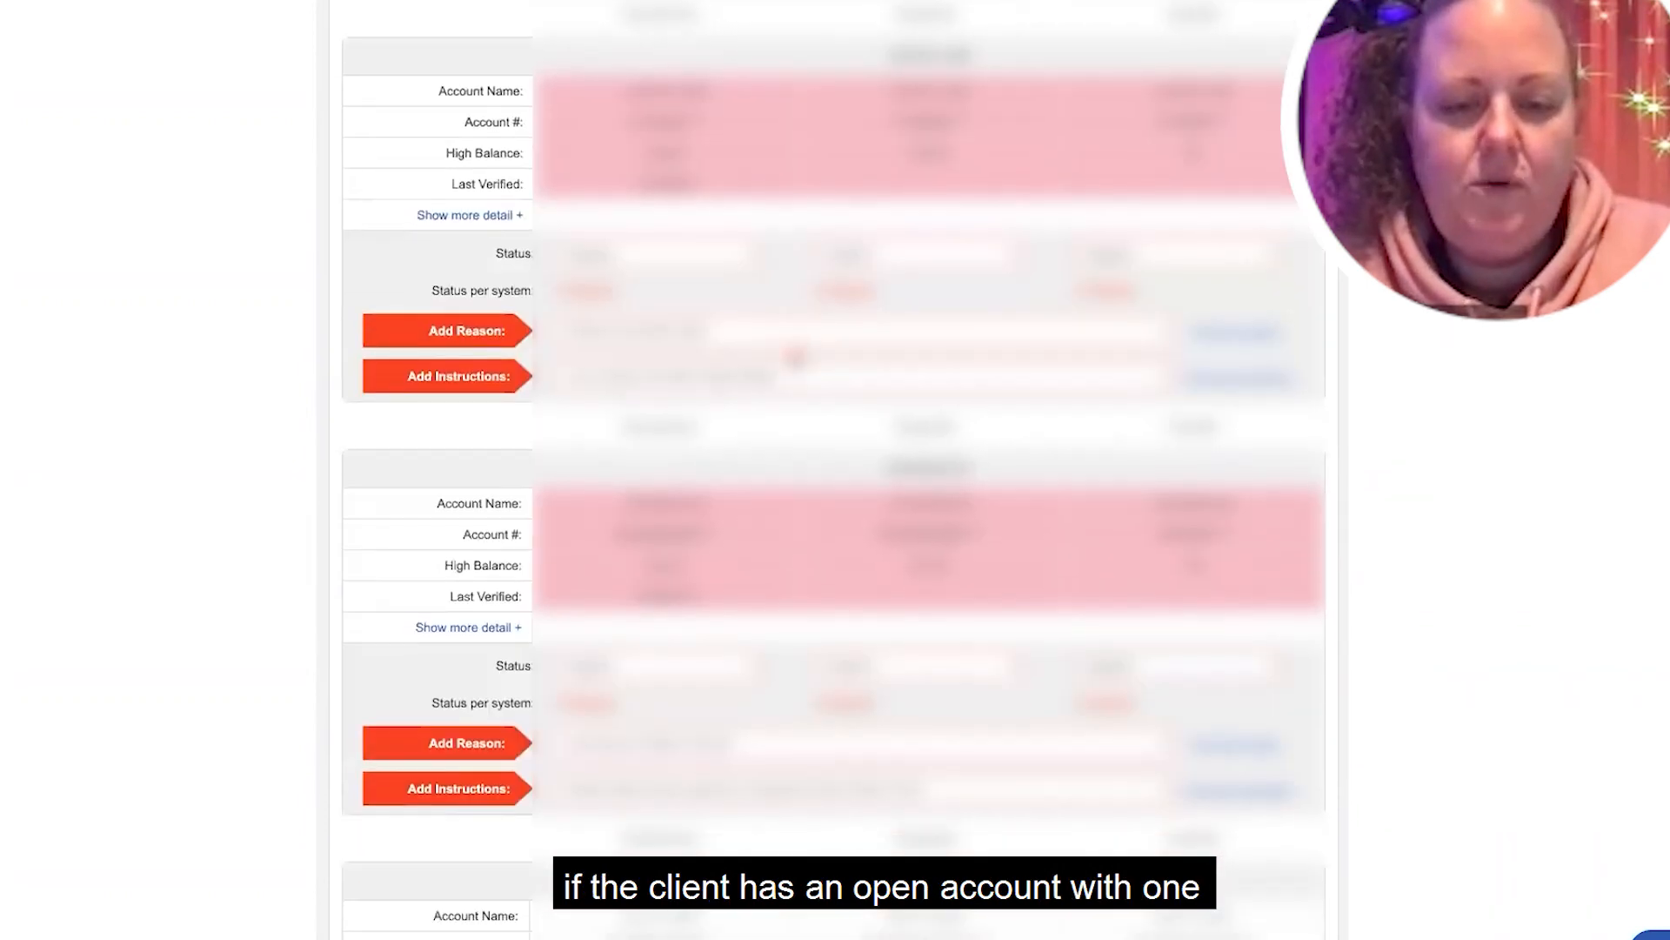
scroll(794, 357, "up", 5)
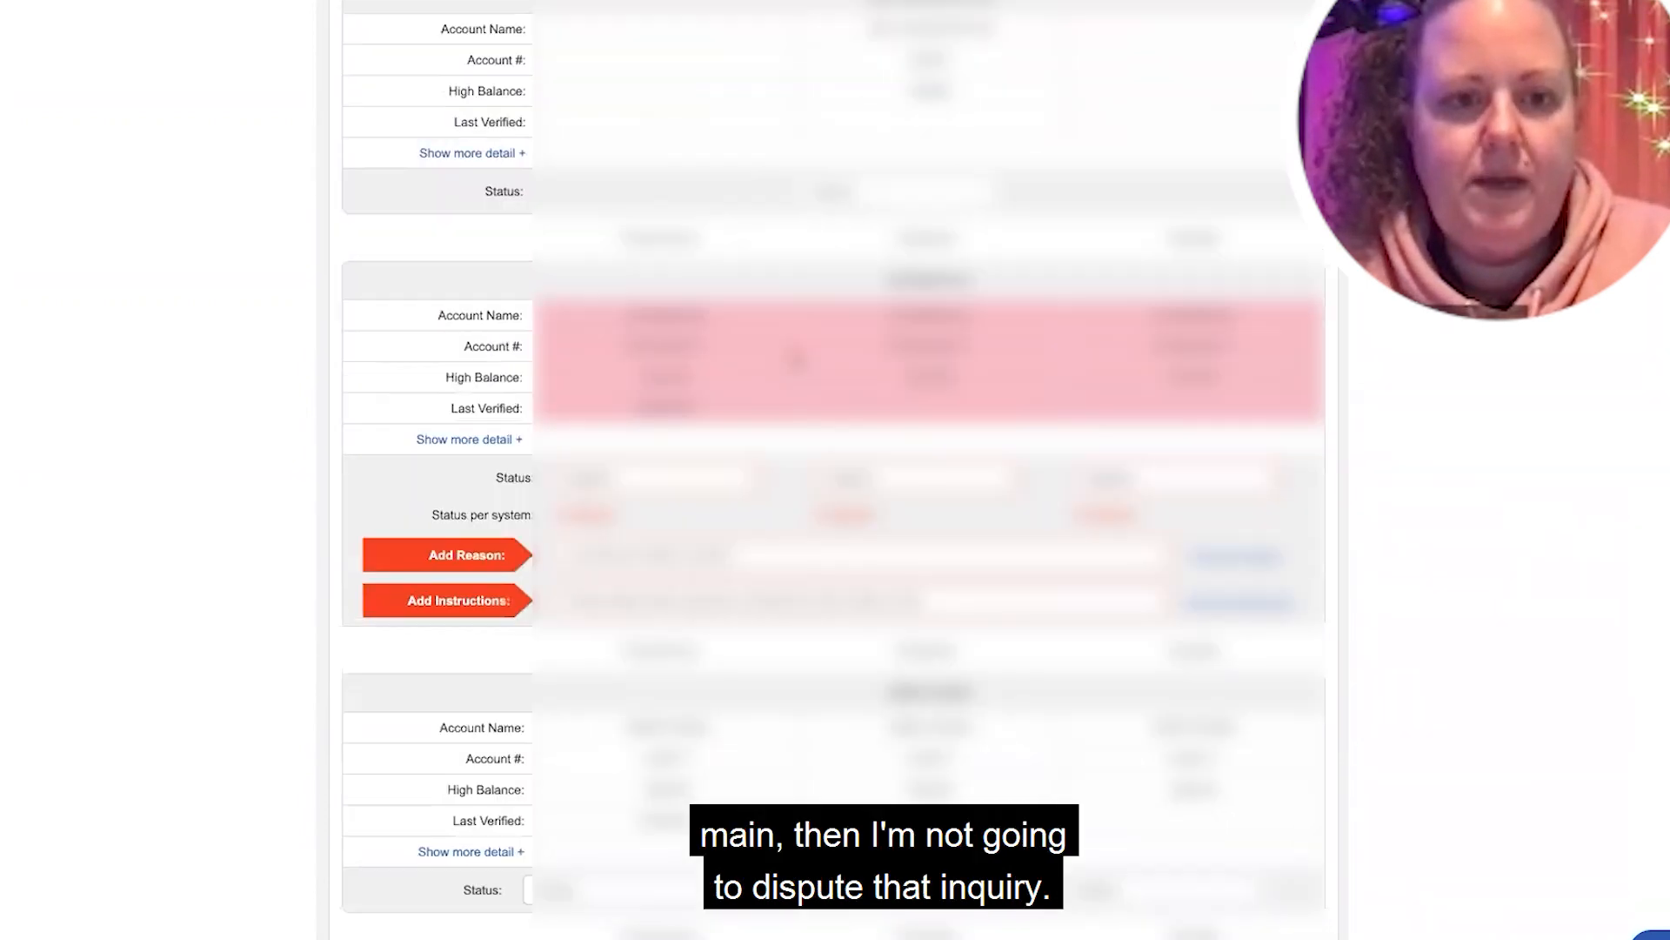
scroll(794, 357, "down", 1)
scroll(795, 357, "up", 4)
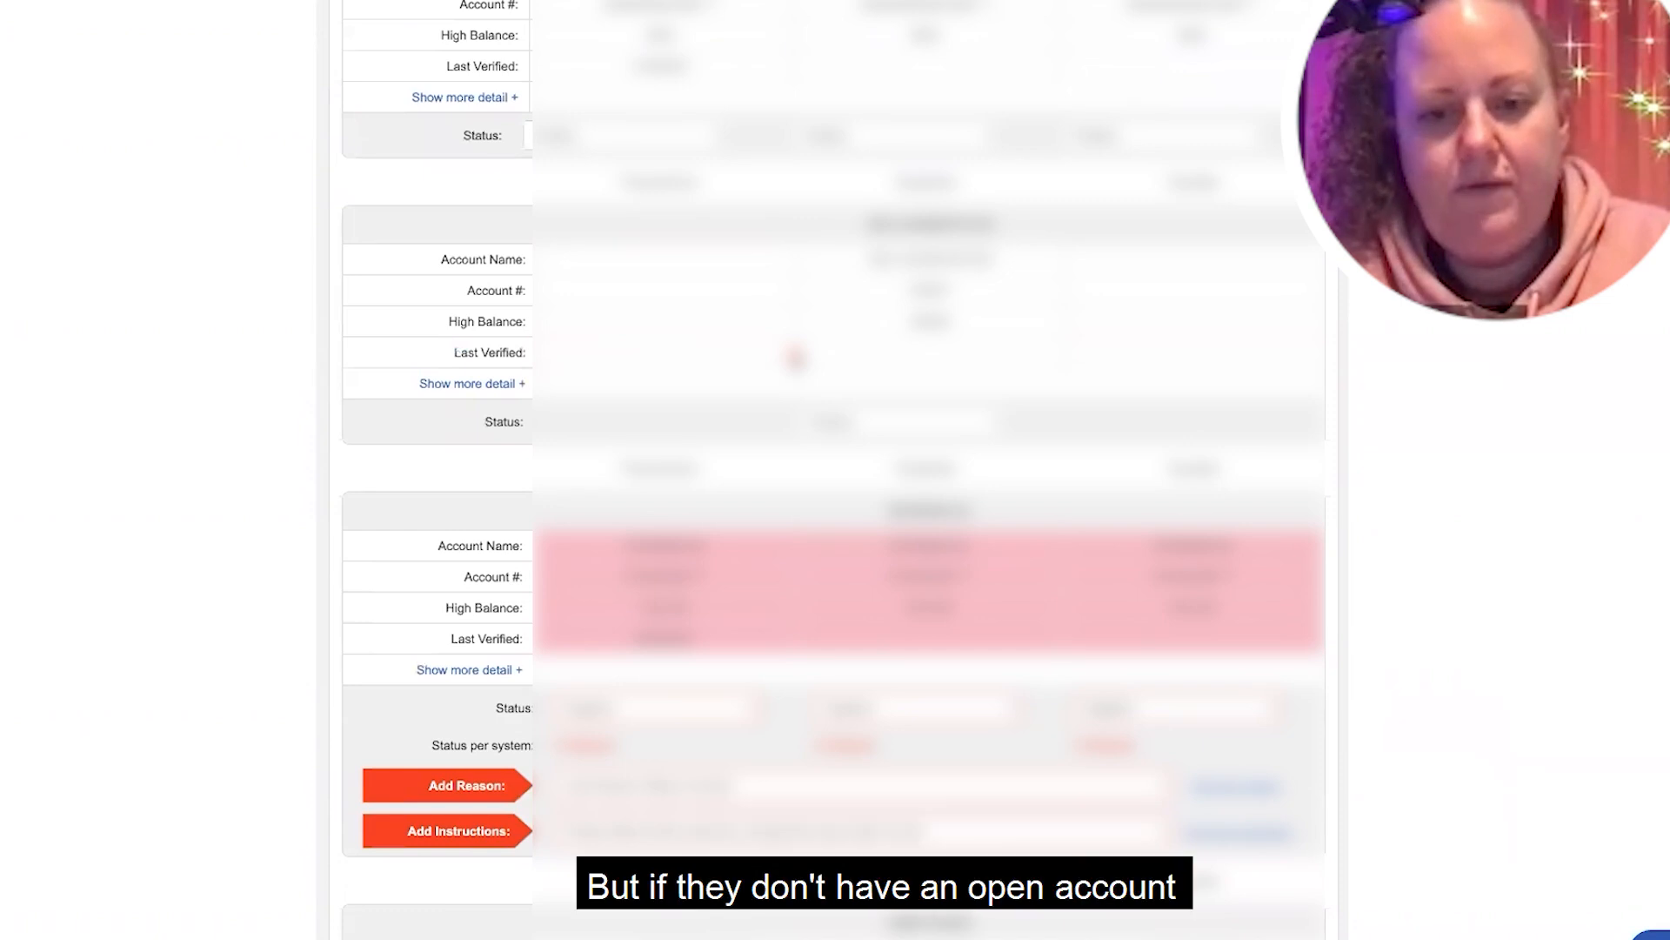
scroll(794, 357, "down", 6)
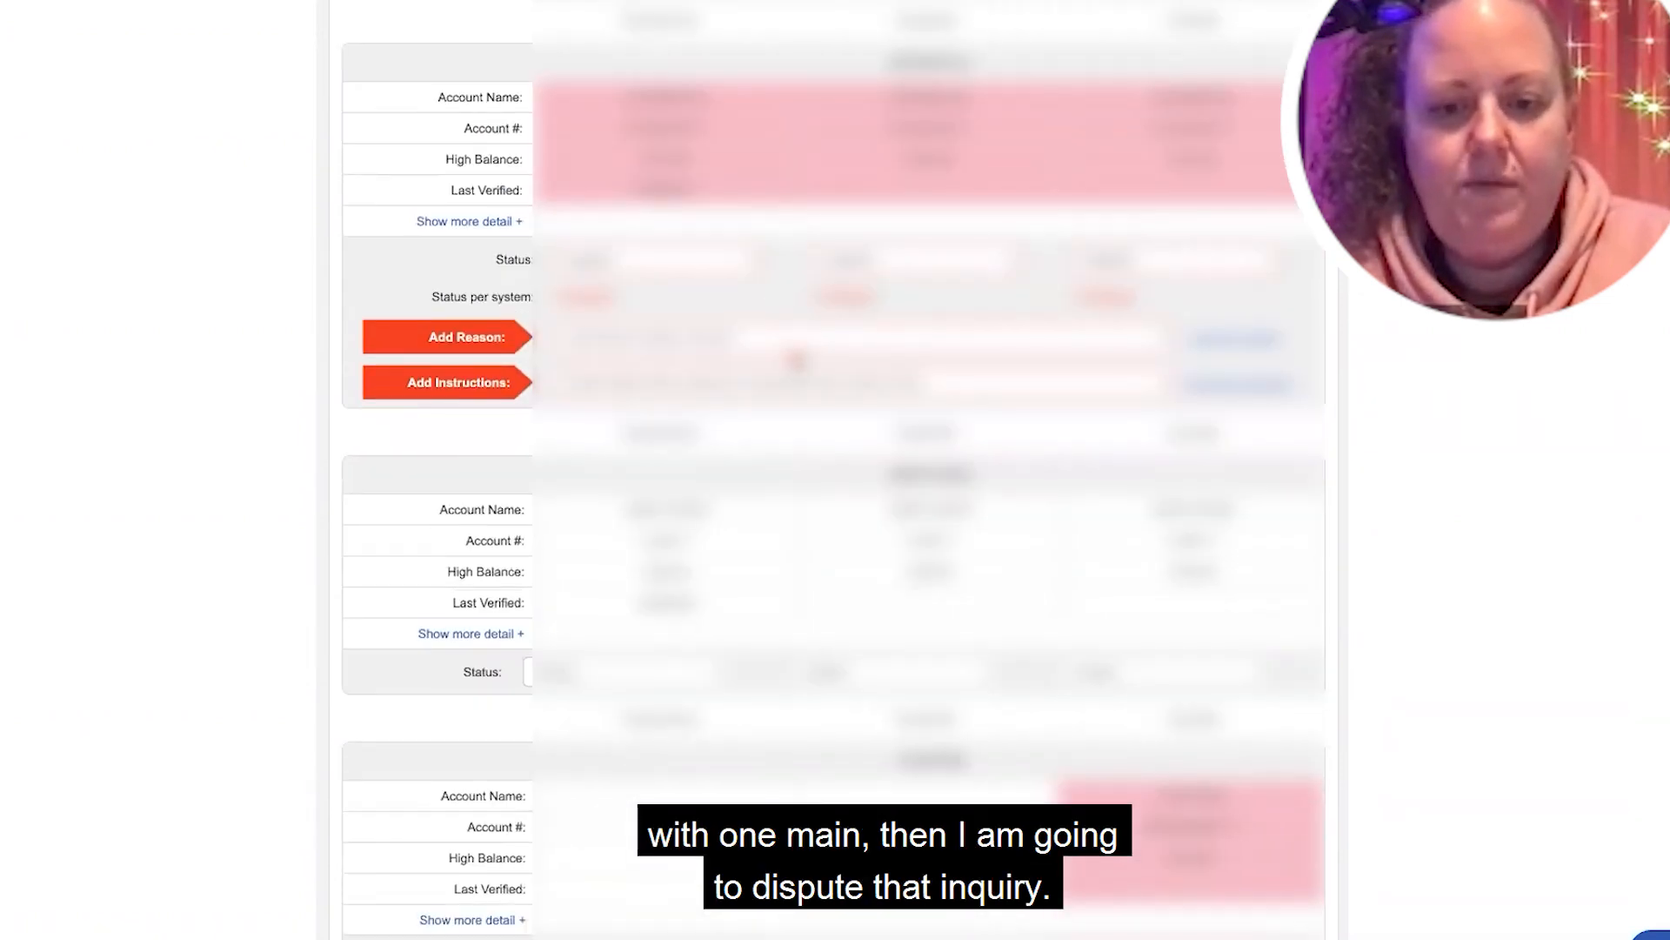
scroll(795, 357, "down", 8)
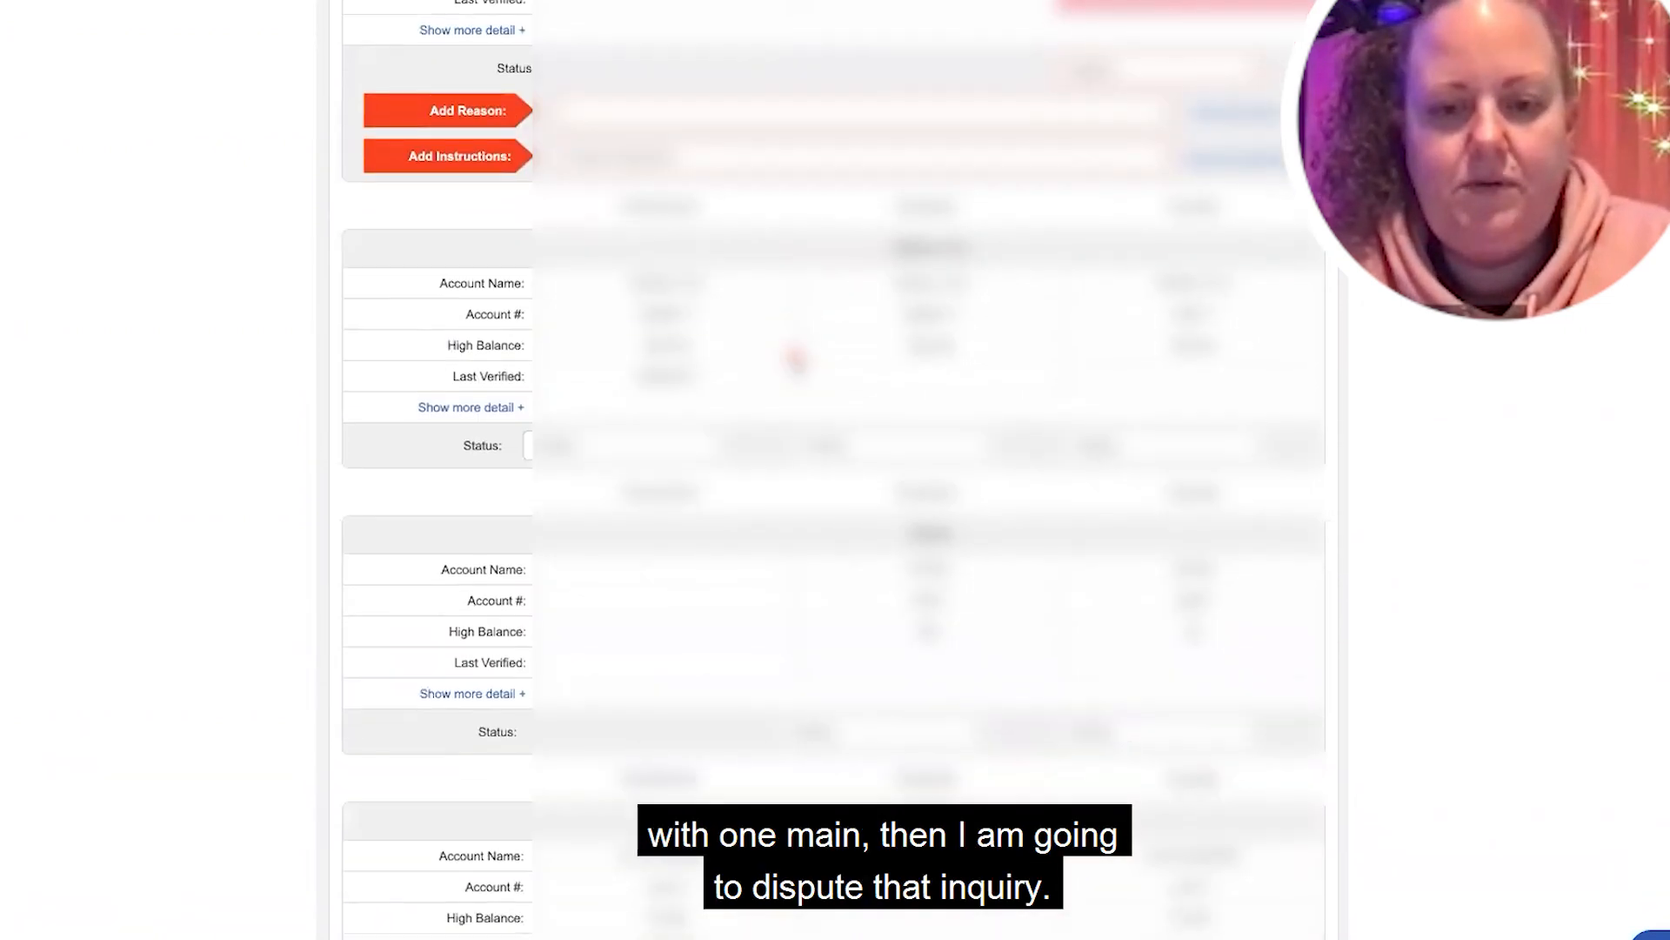
scroll(794, 364, "down", 2)
scroll(794, 365, "up", 10)
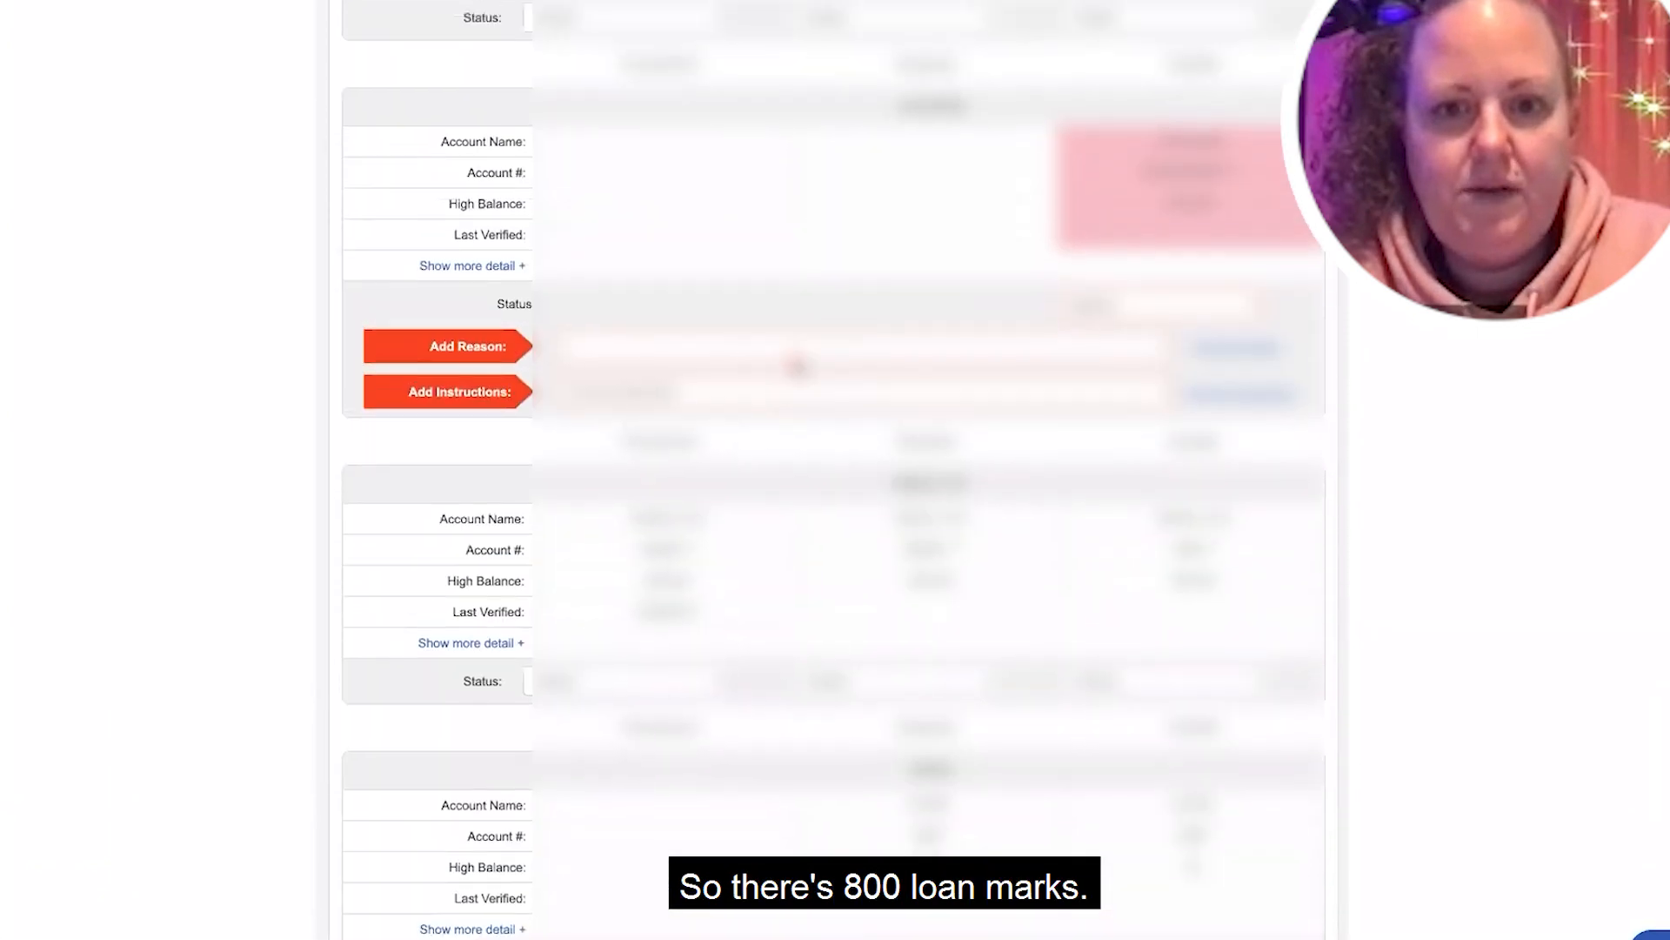
scroll(796, 366, "up", 11)
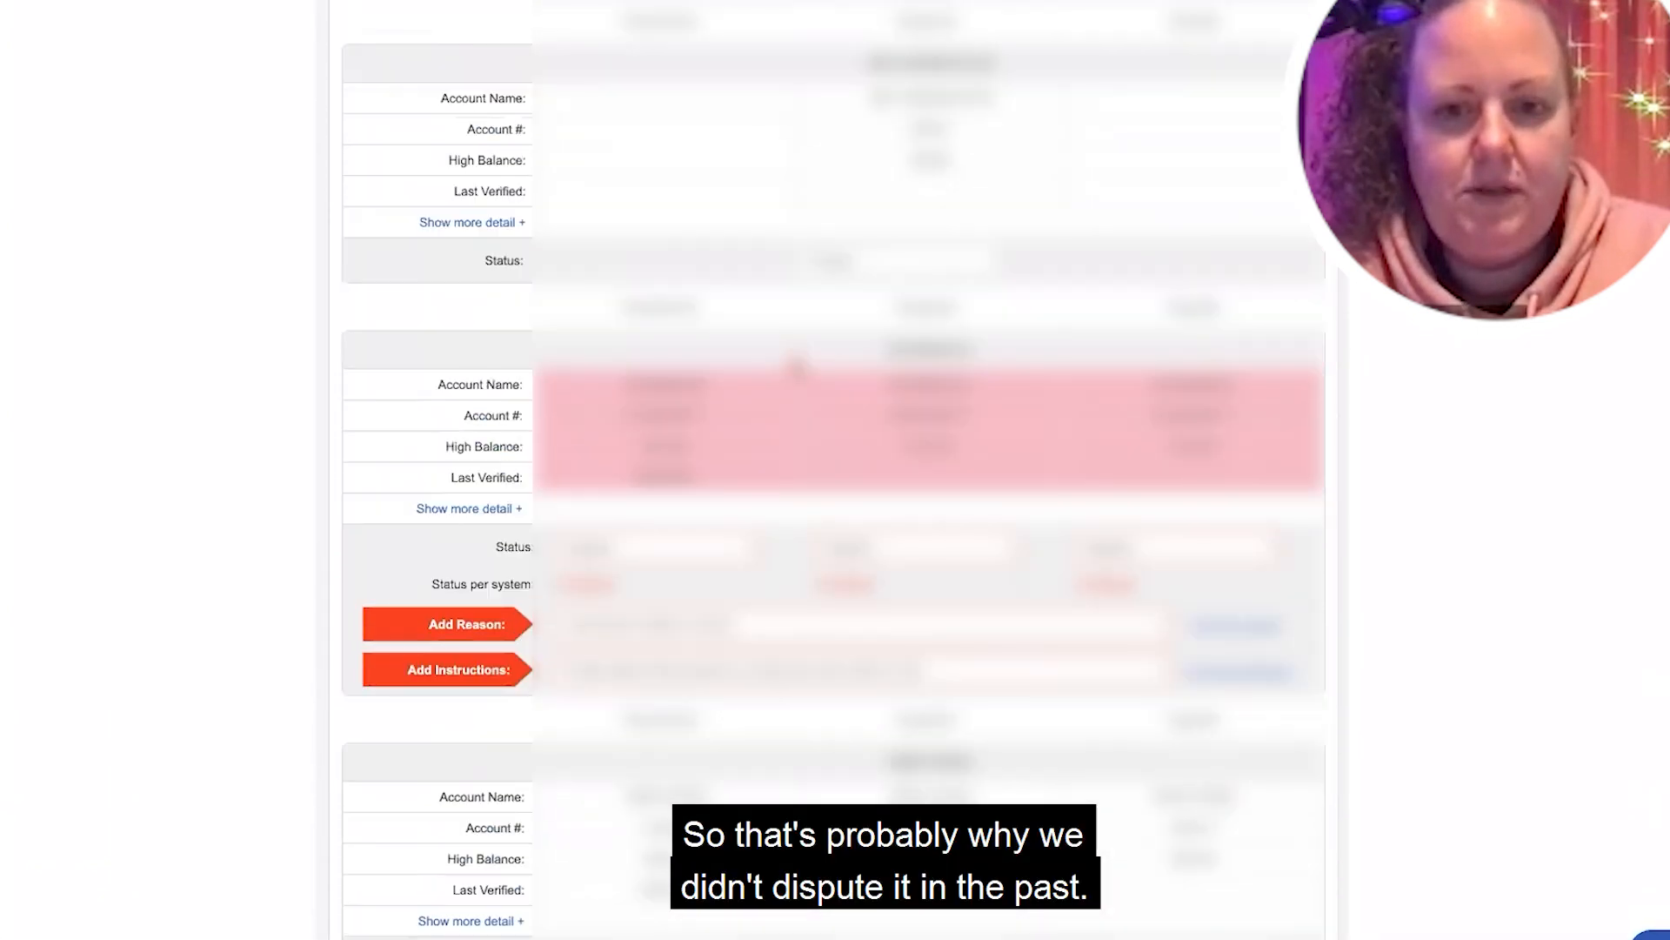
scroll(794, 366, "down", 2)
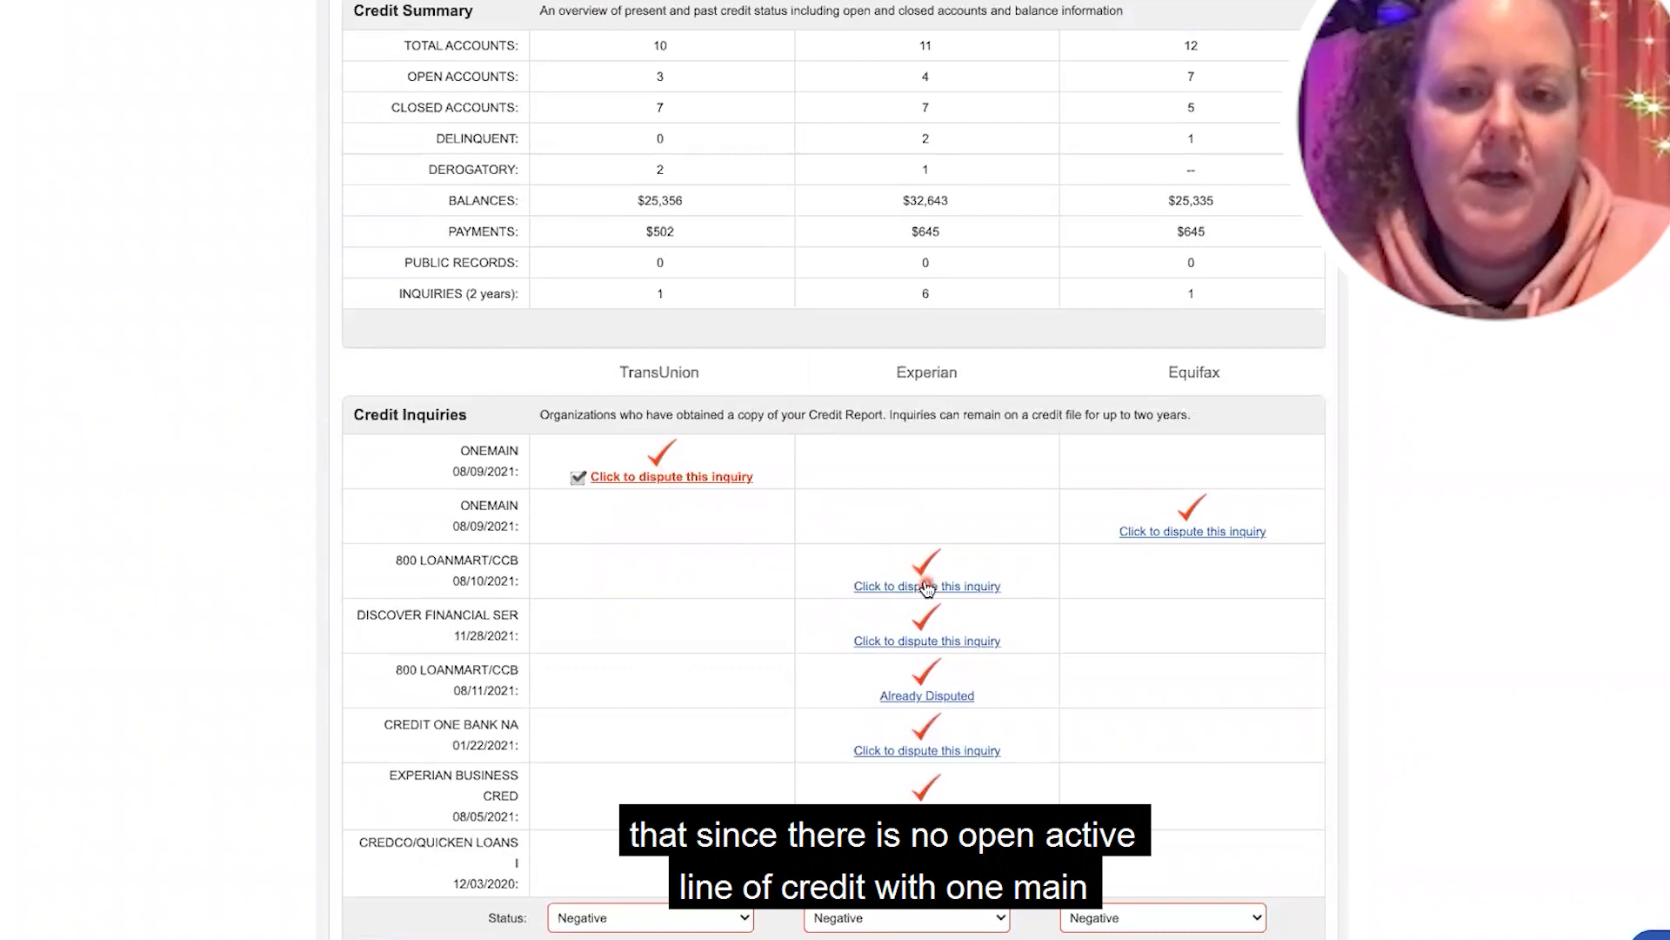
Mark the Equifax ONEMAIN and the Experian DISCOVER FINANCIAL SER and CREDIT ONE BANK NA inquiries for dispute, checking the account history for matching accounts
left_click(1136, 532)
scroll(999, 705, "down", 10)
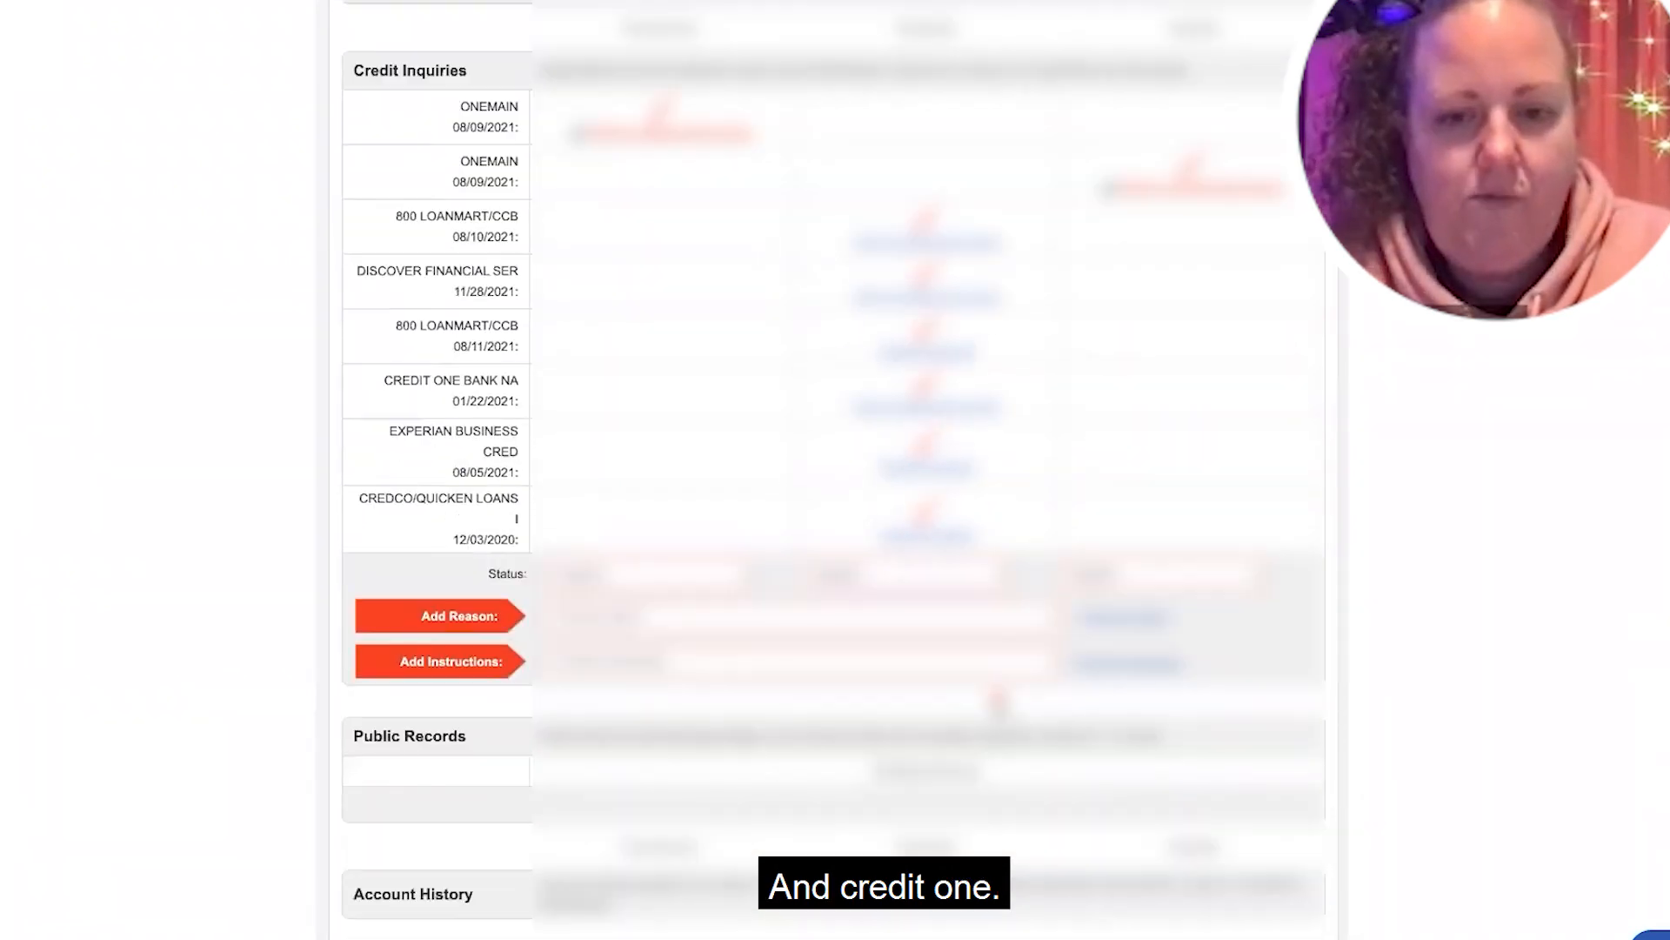
scroll(999, 703, "down", 10)
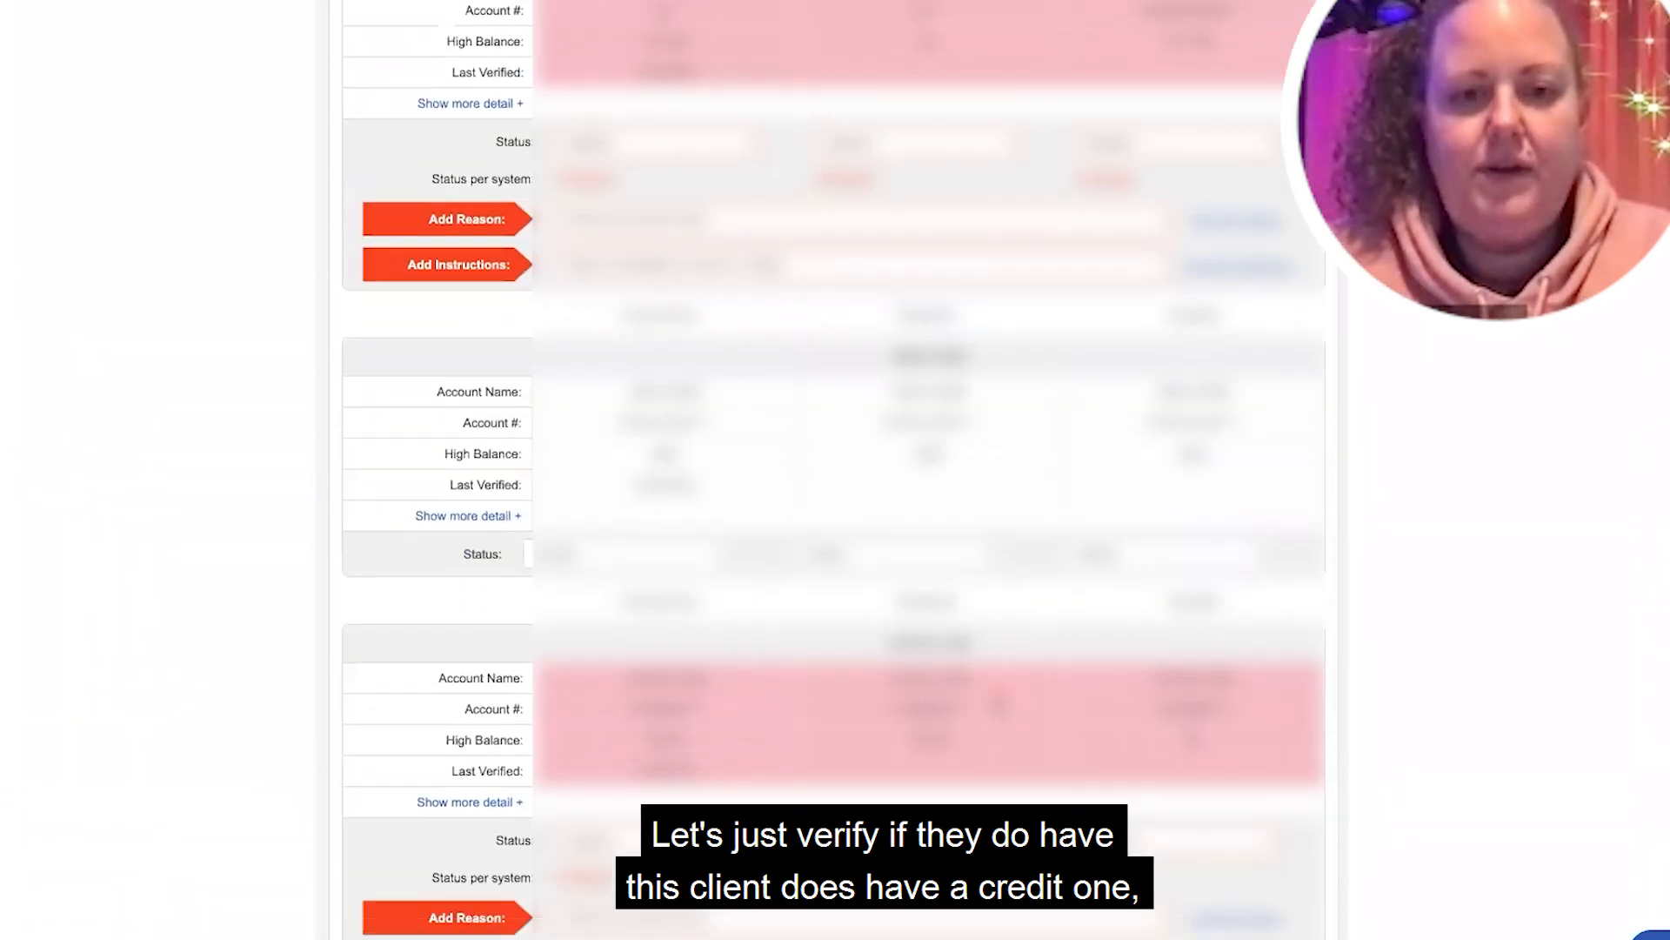
scroll(998, 701, "down", 10)
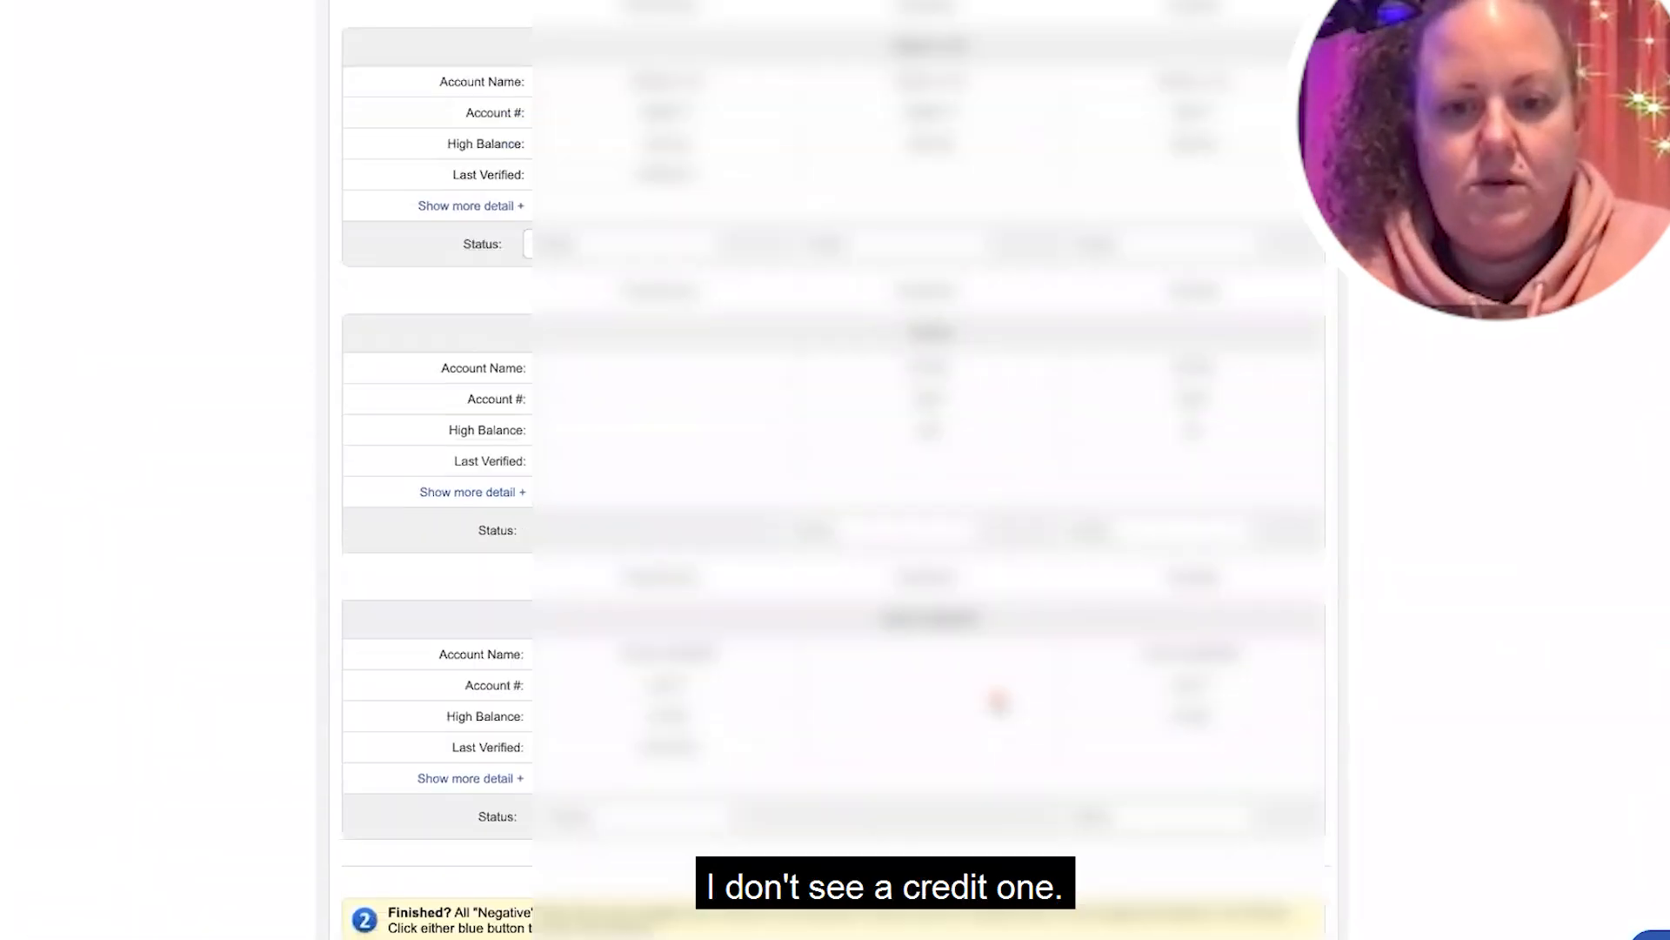
scroll(999, 700, "down", 6)
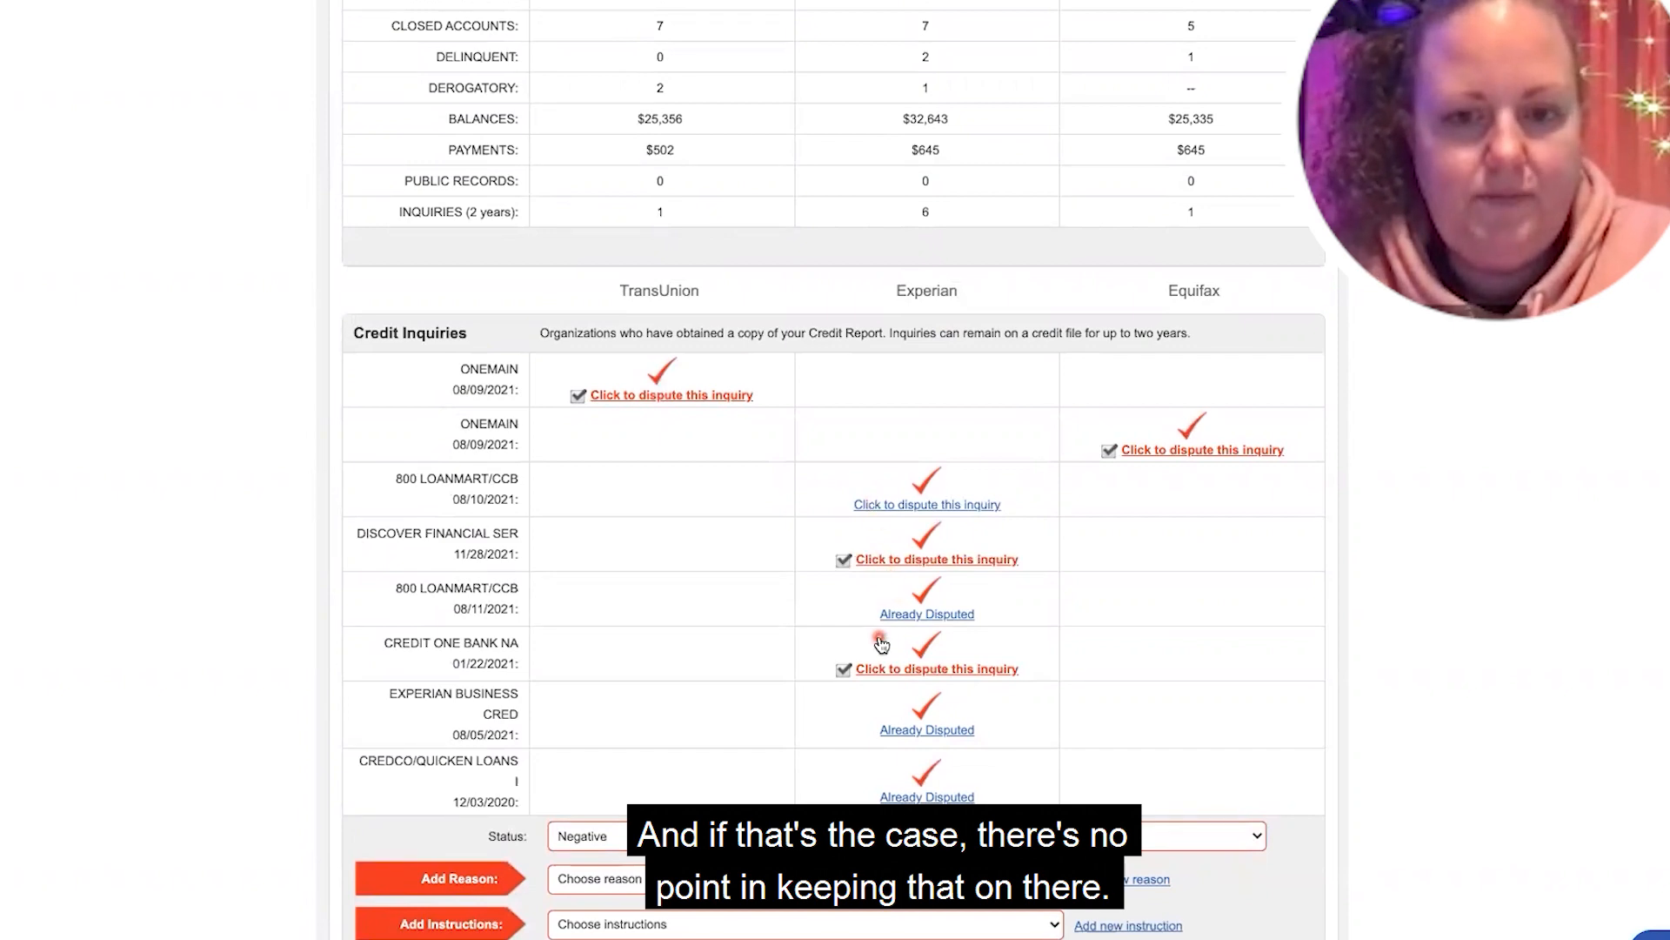
scroll(881, 644, "down", 14)
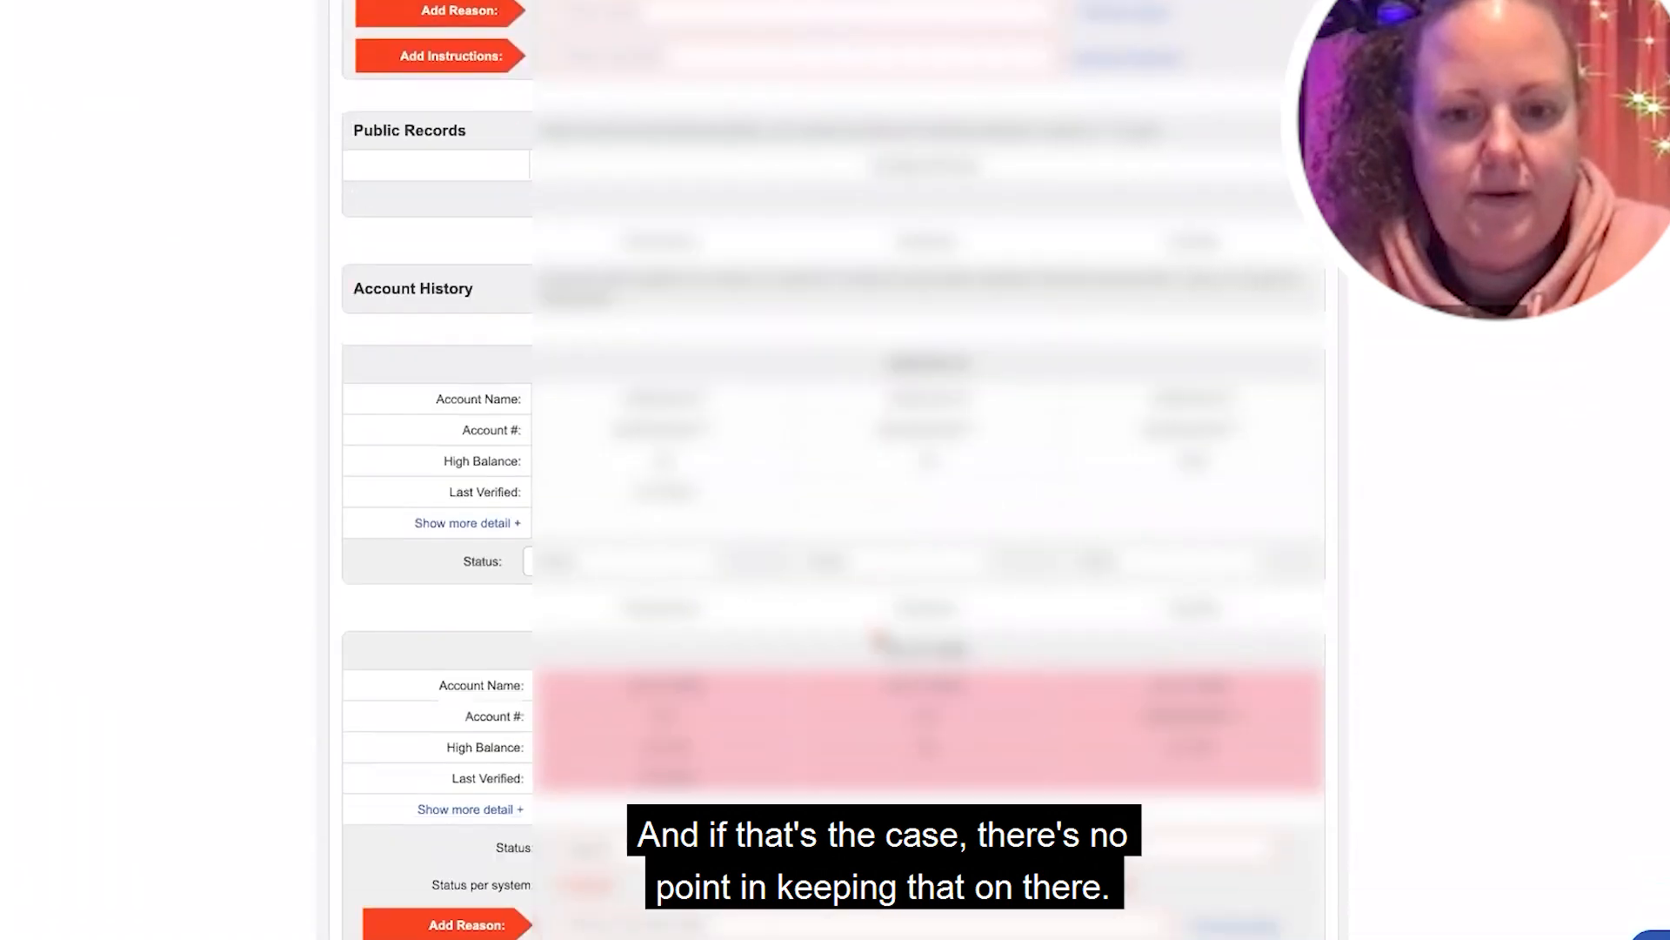
scroll(880, 643, "down", 9)
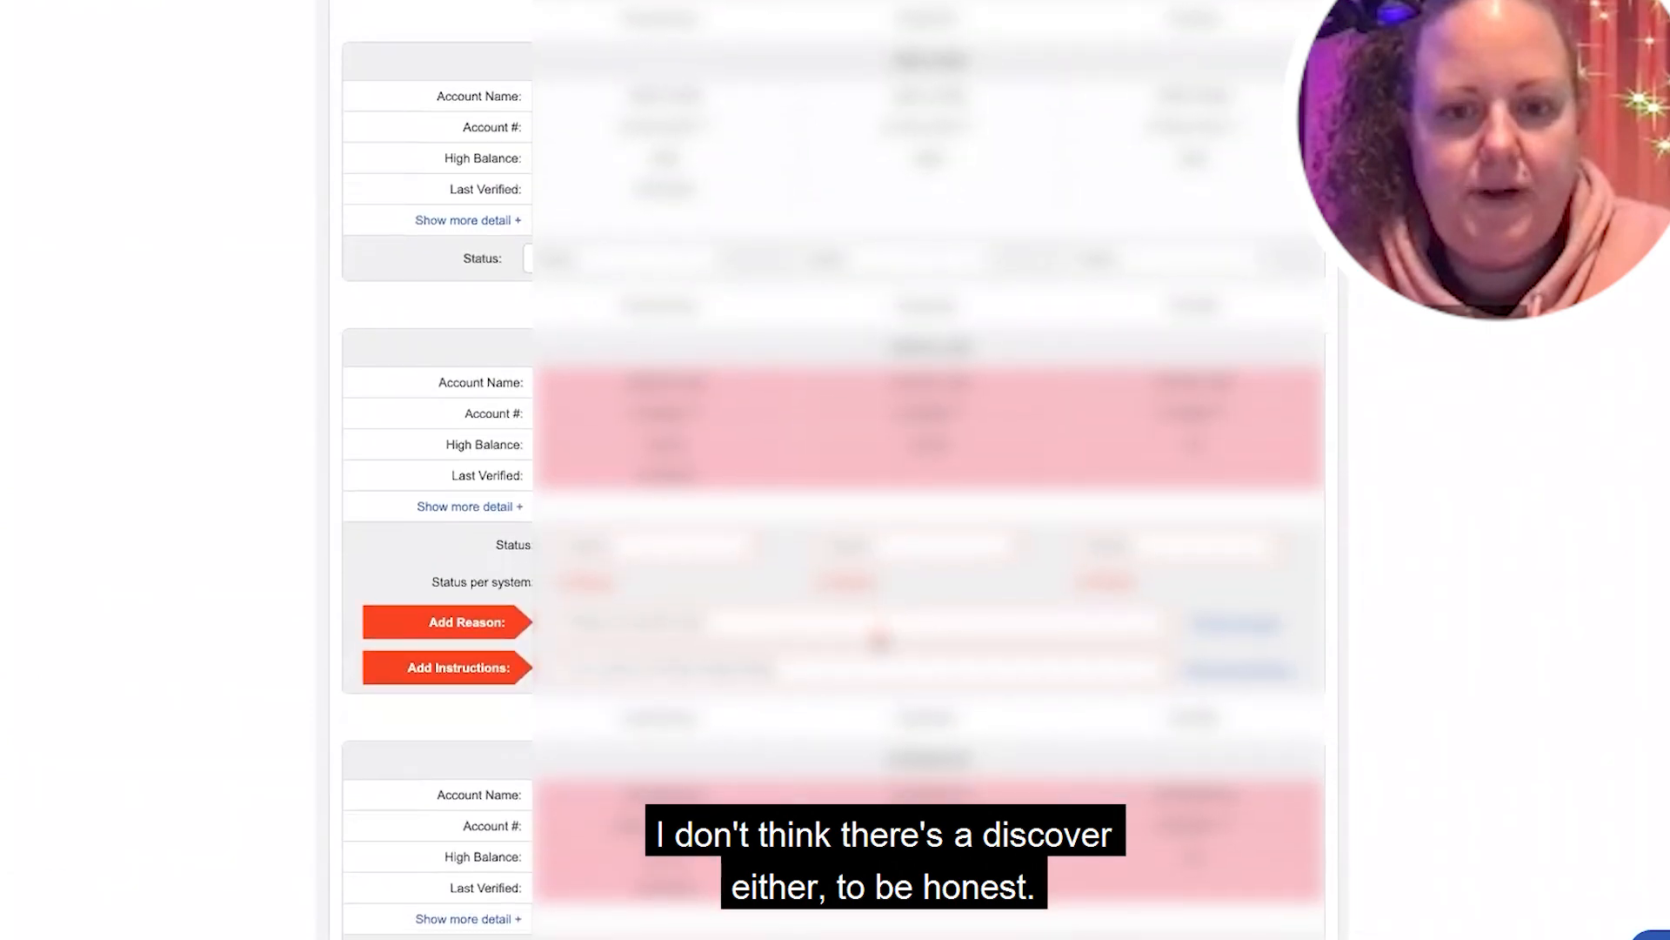
scroll(880, 639, "down", 10)
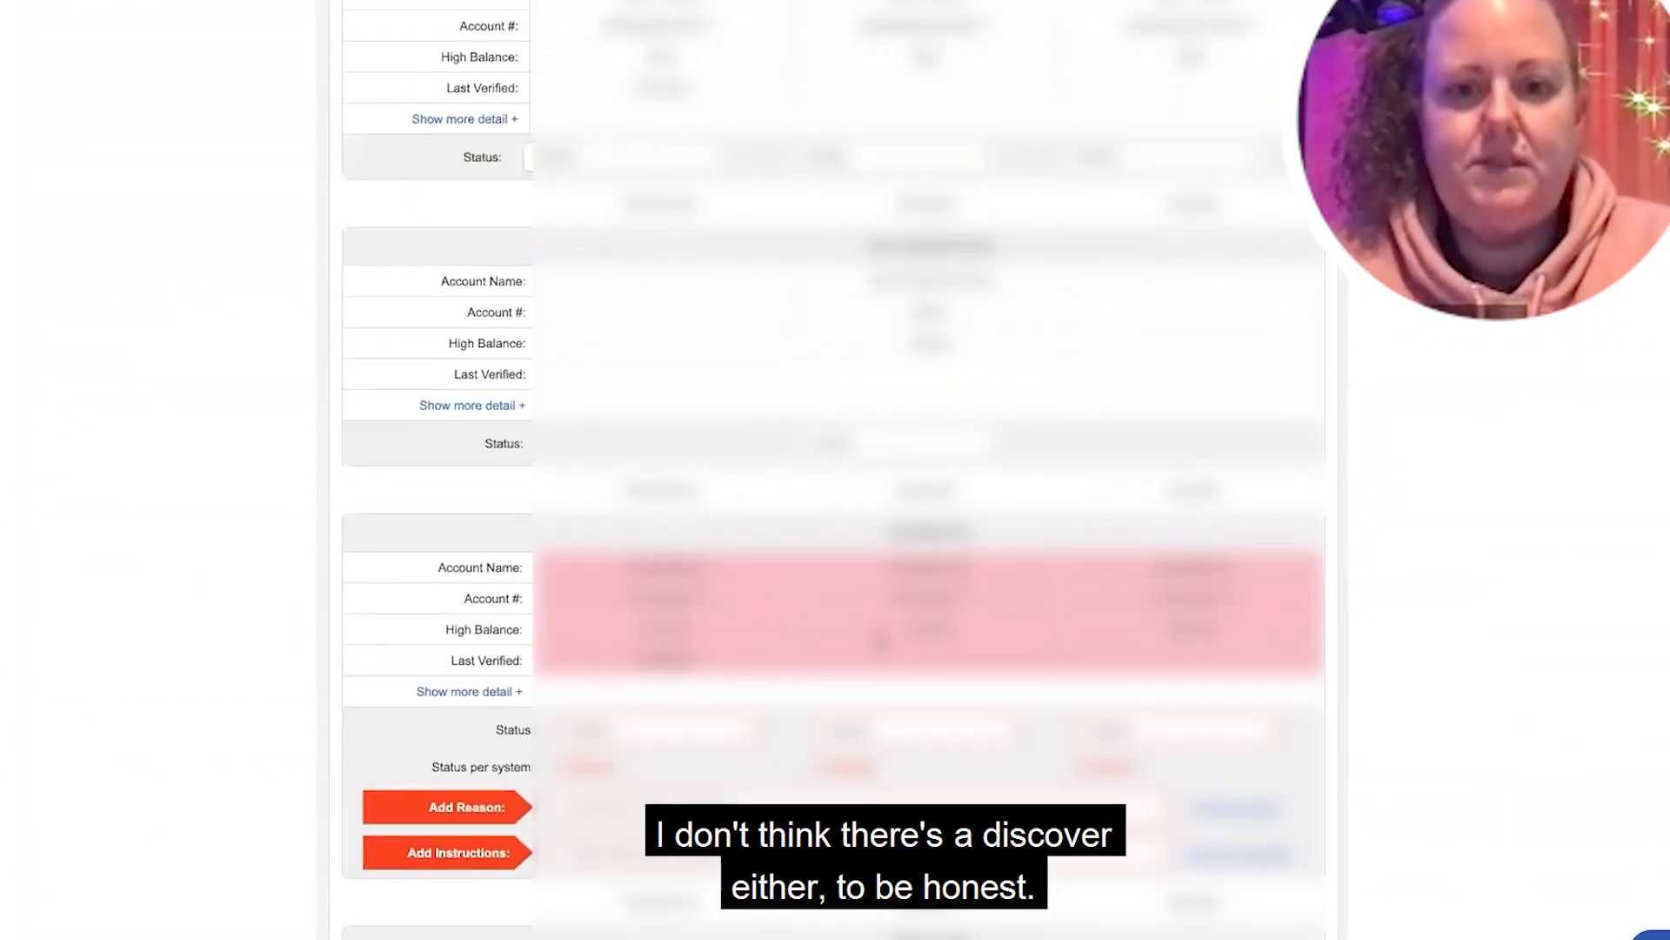
scroll(881, 639, "up", 20)
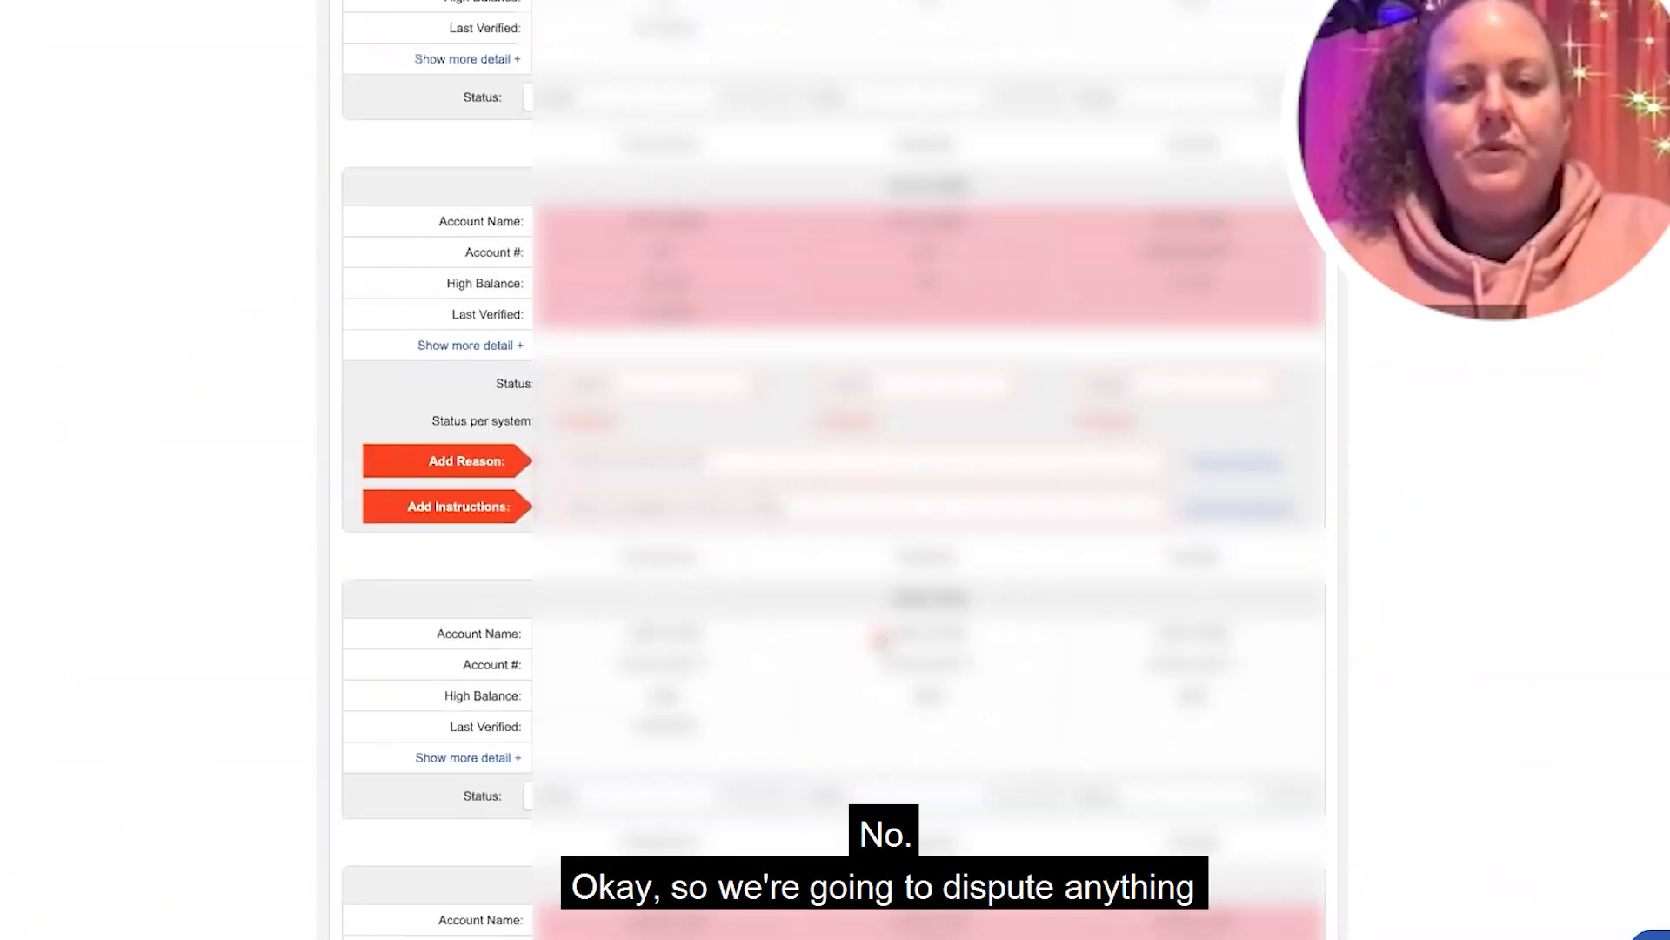
scroll(880, 639, "up", 9)
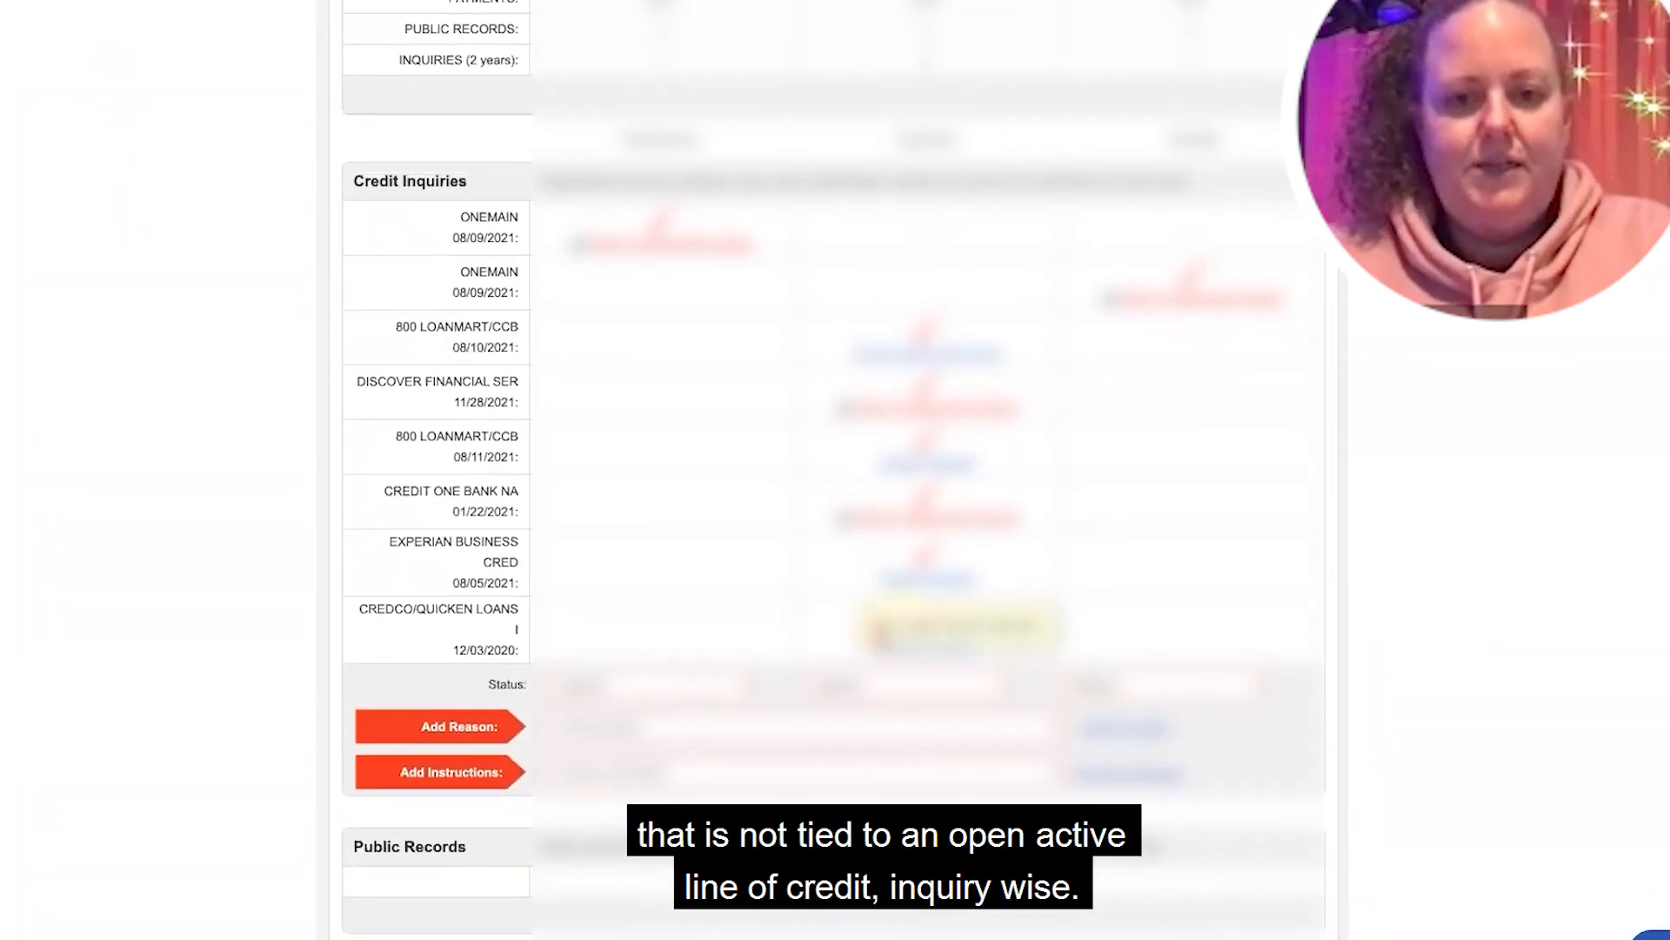
left_click(685, 722)
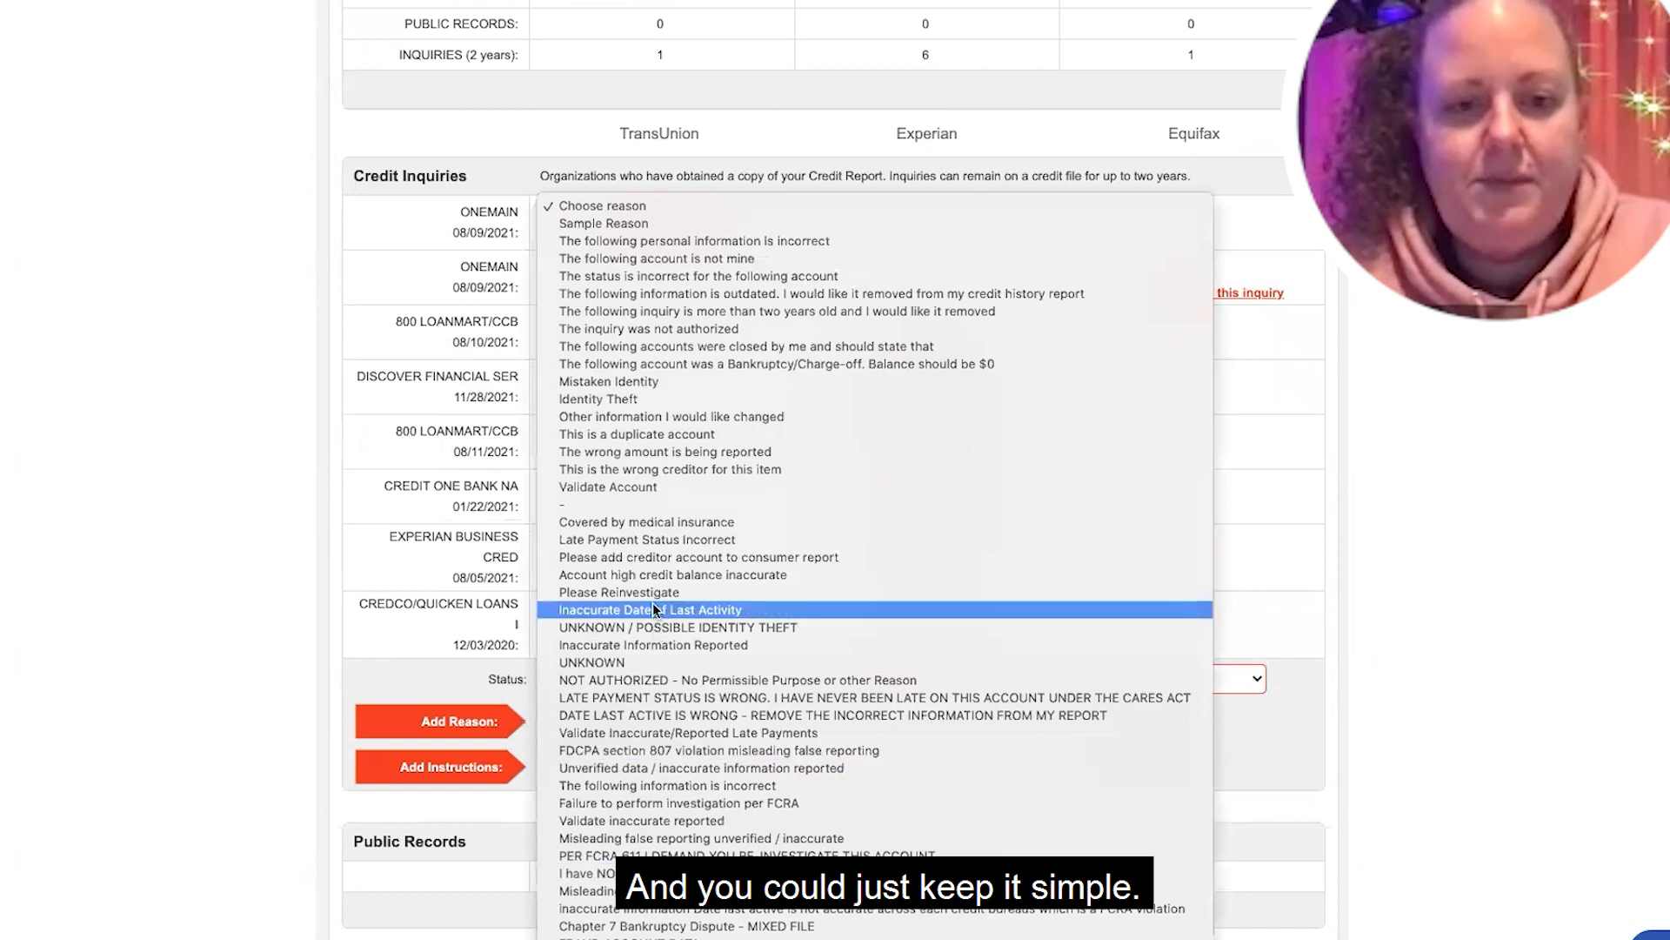
left_click(365, 252)
scroll(365, 392, "up", 6)
scroll(365, 348, "down", 5)
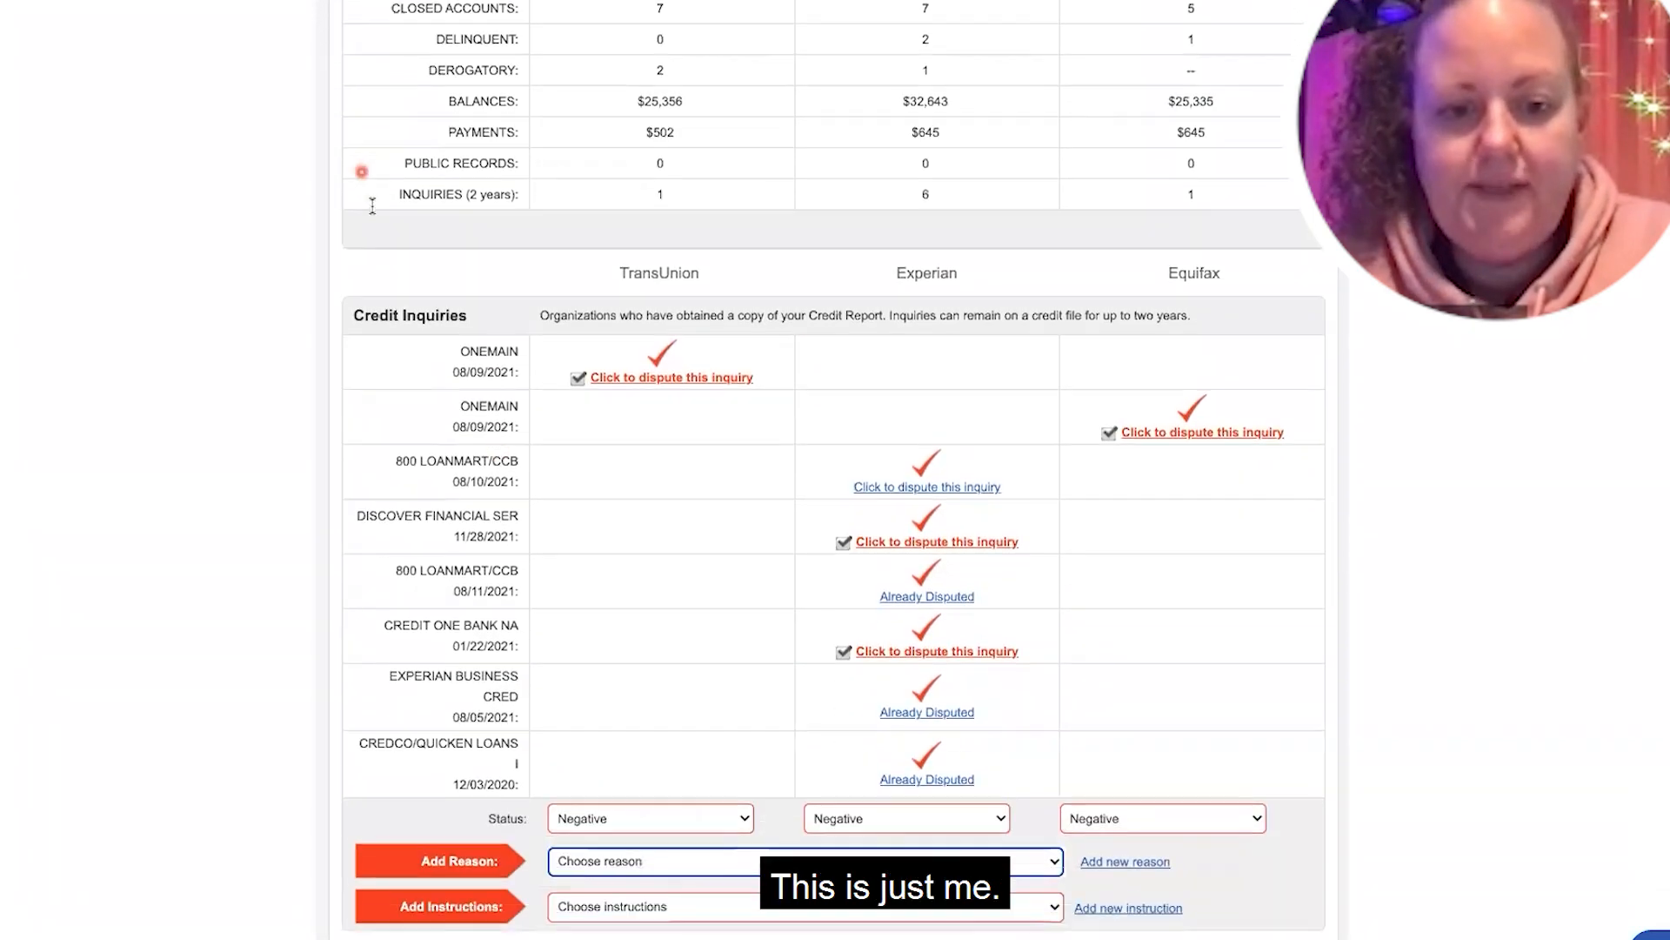
left_click(652, 857)
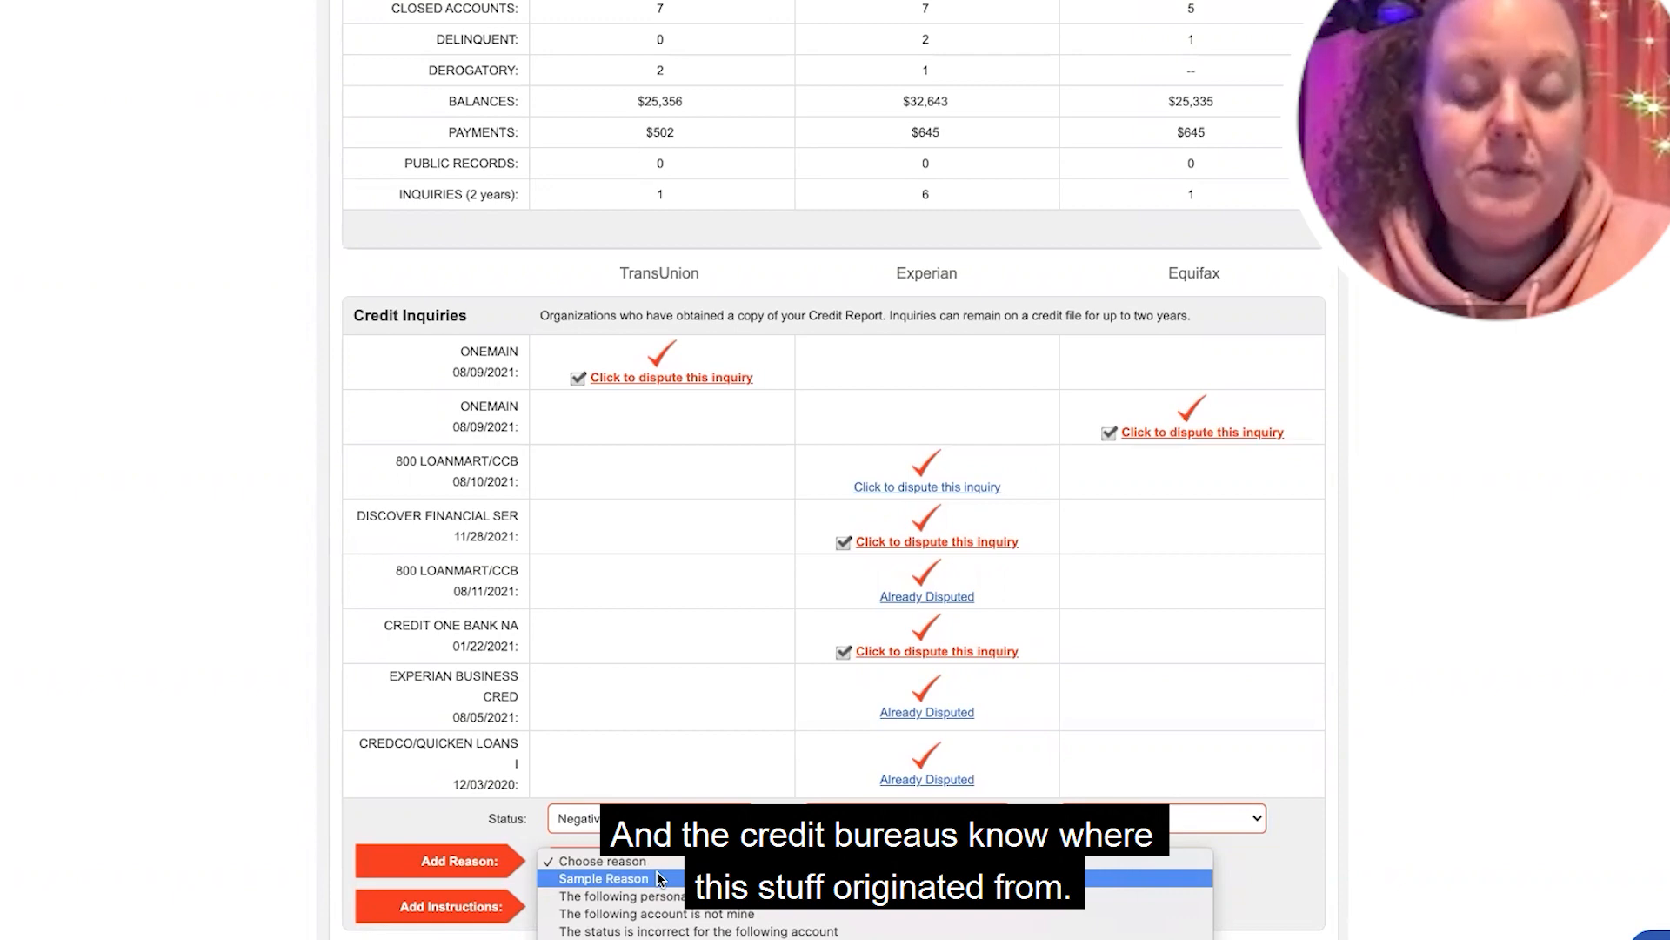
scroll(656, 870, "down", 10)
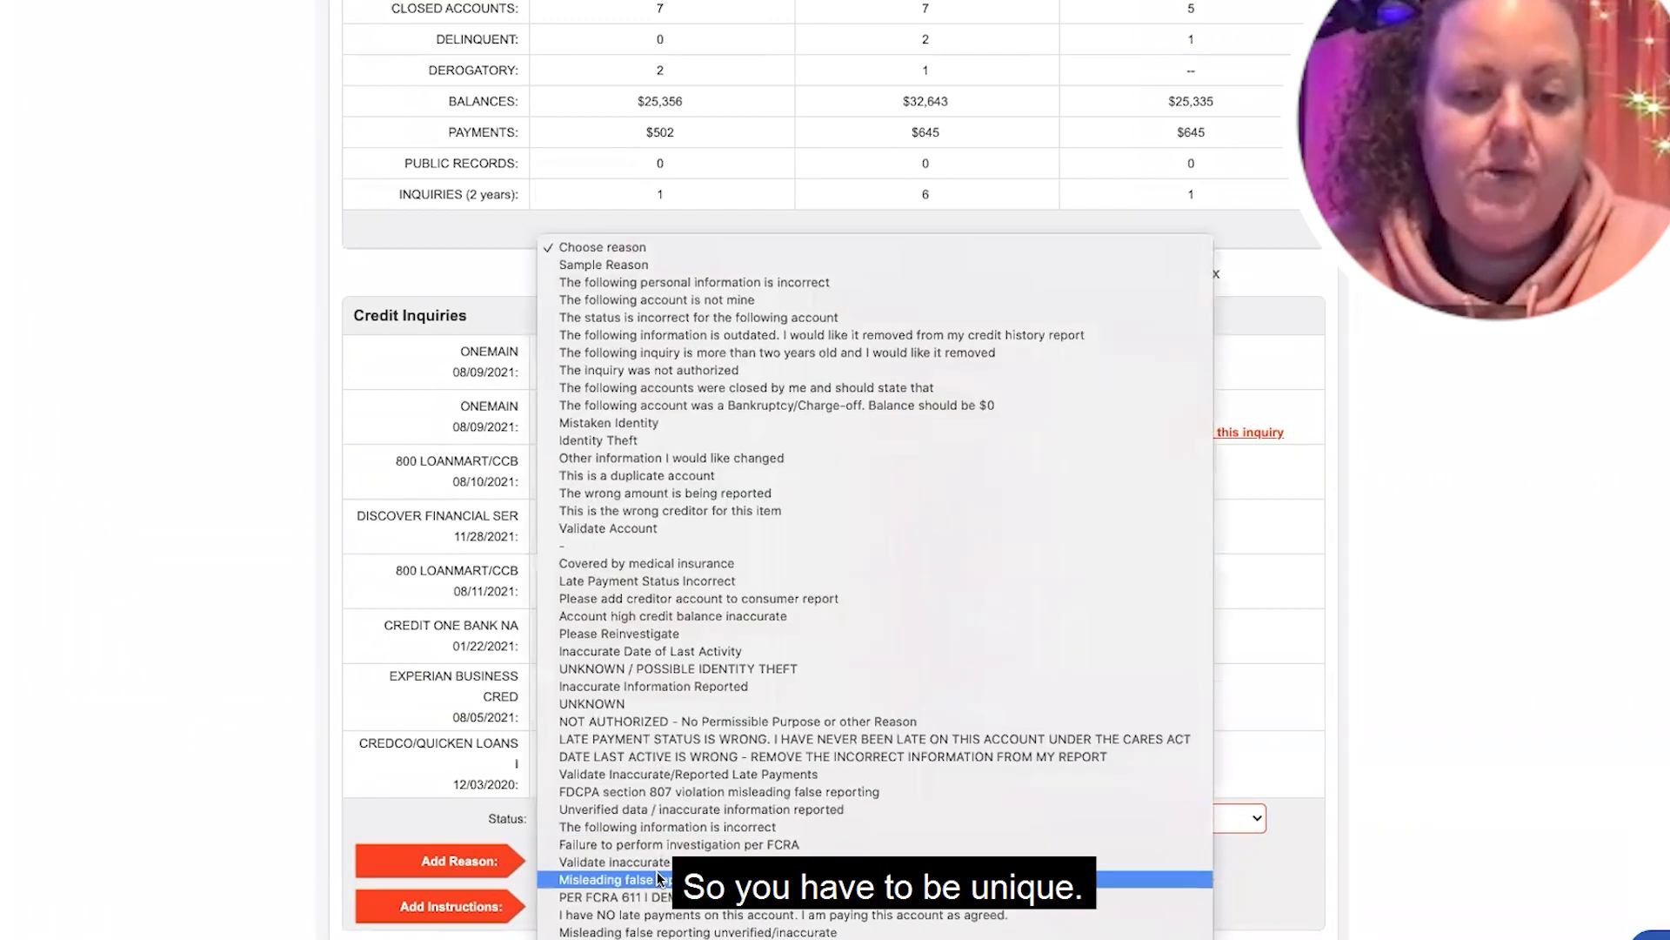
scroll(656, 870, "down", 1)
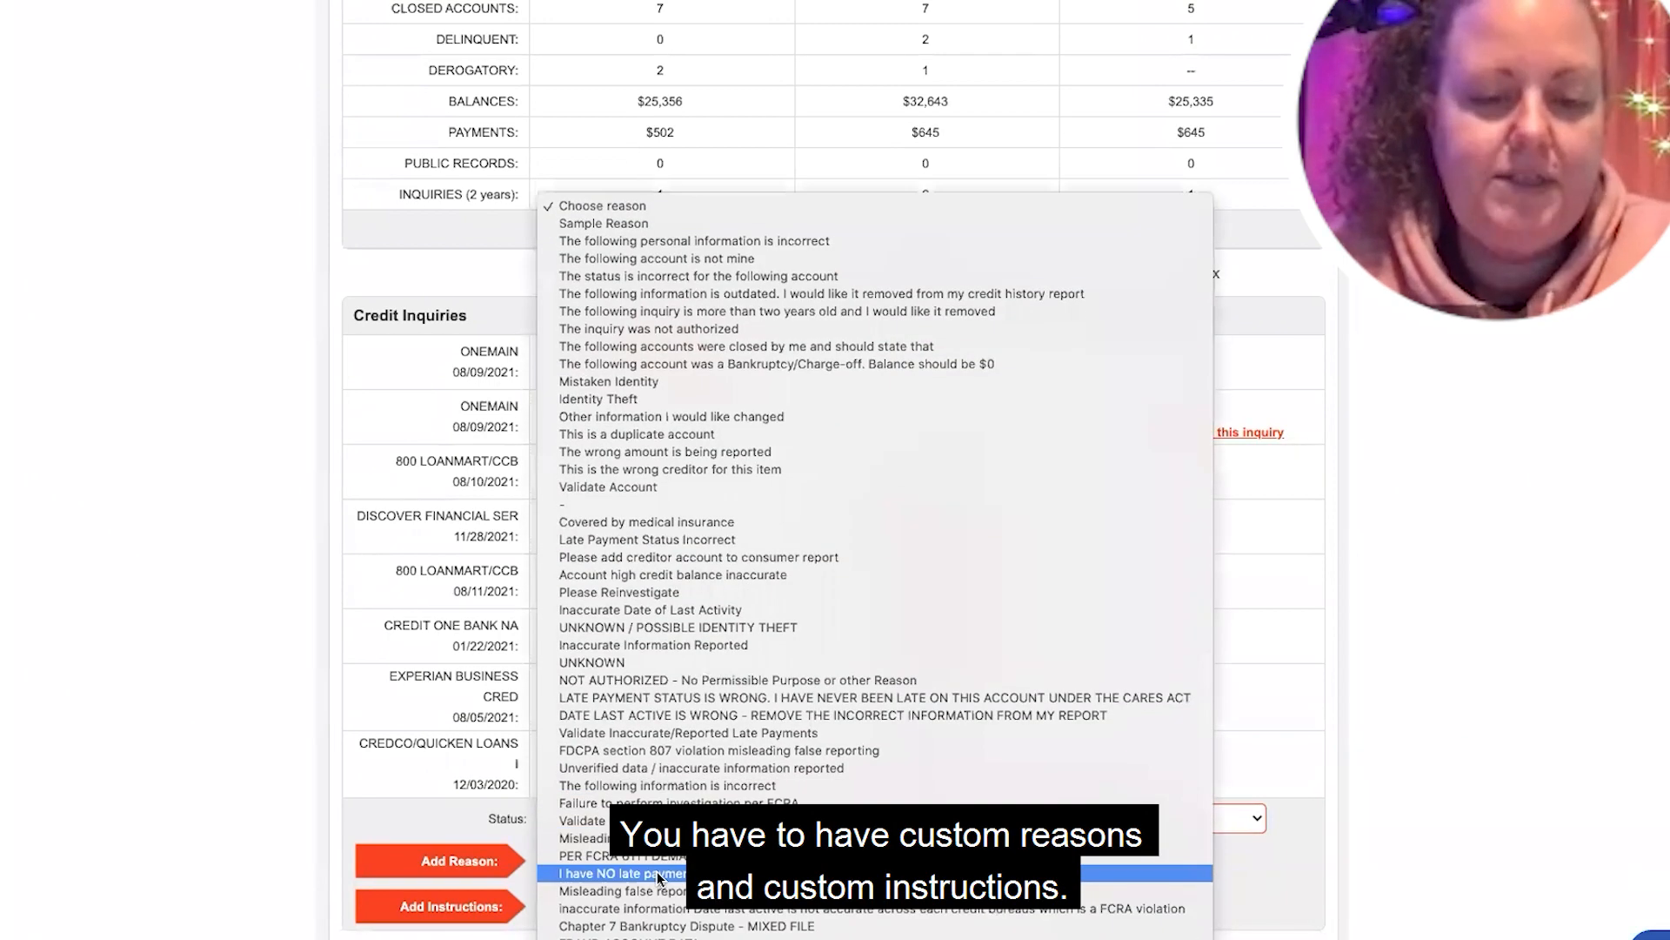
left_click(1244, 912)
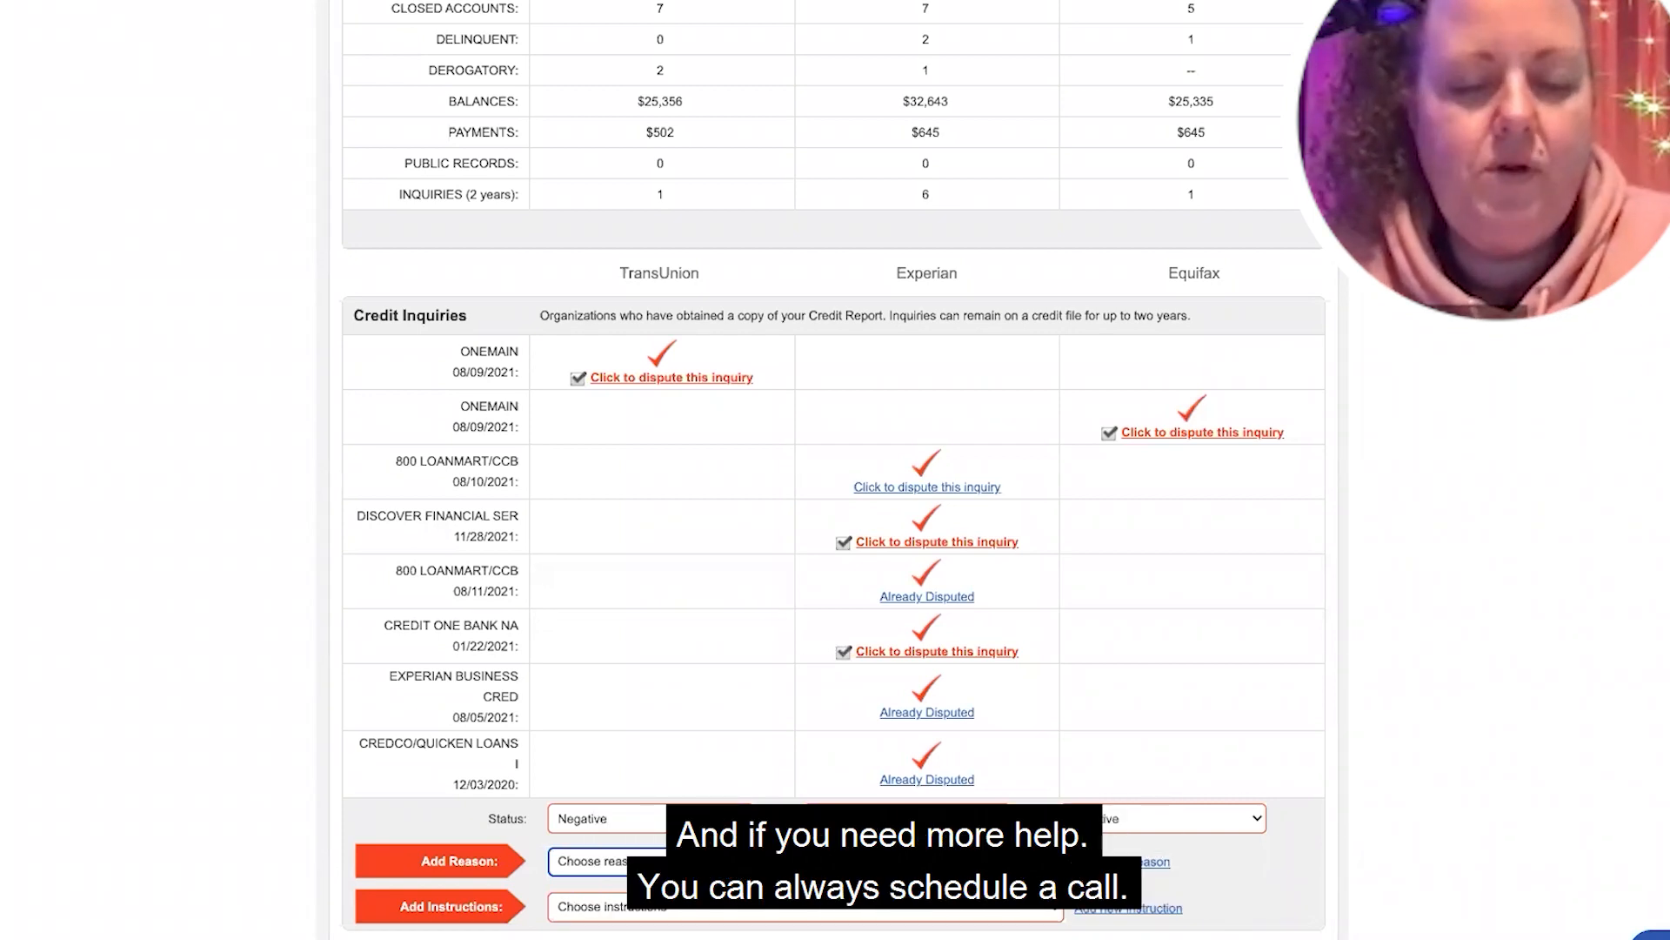
Set the inquiries' dispute reason to "NOT AUTHORIZED - No Permissible Purpose or other Reason" and the instruction to "PLEASE DELETE ACCOUNT"
left_click(870, 861)
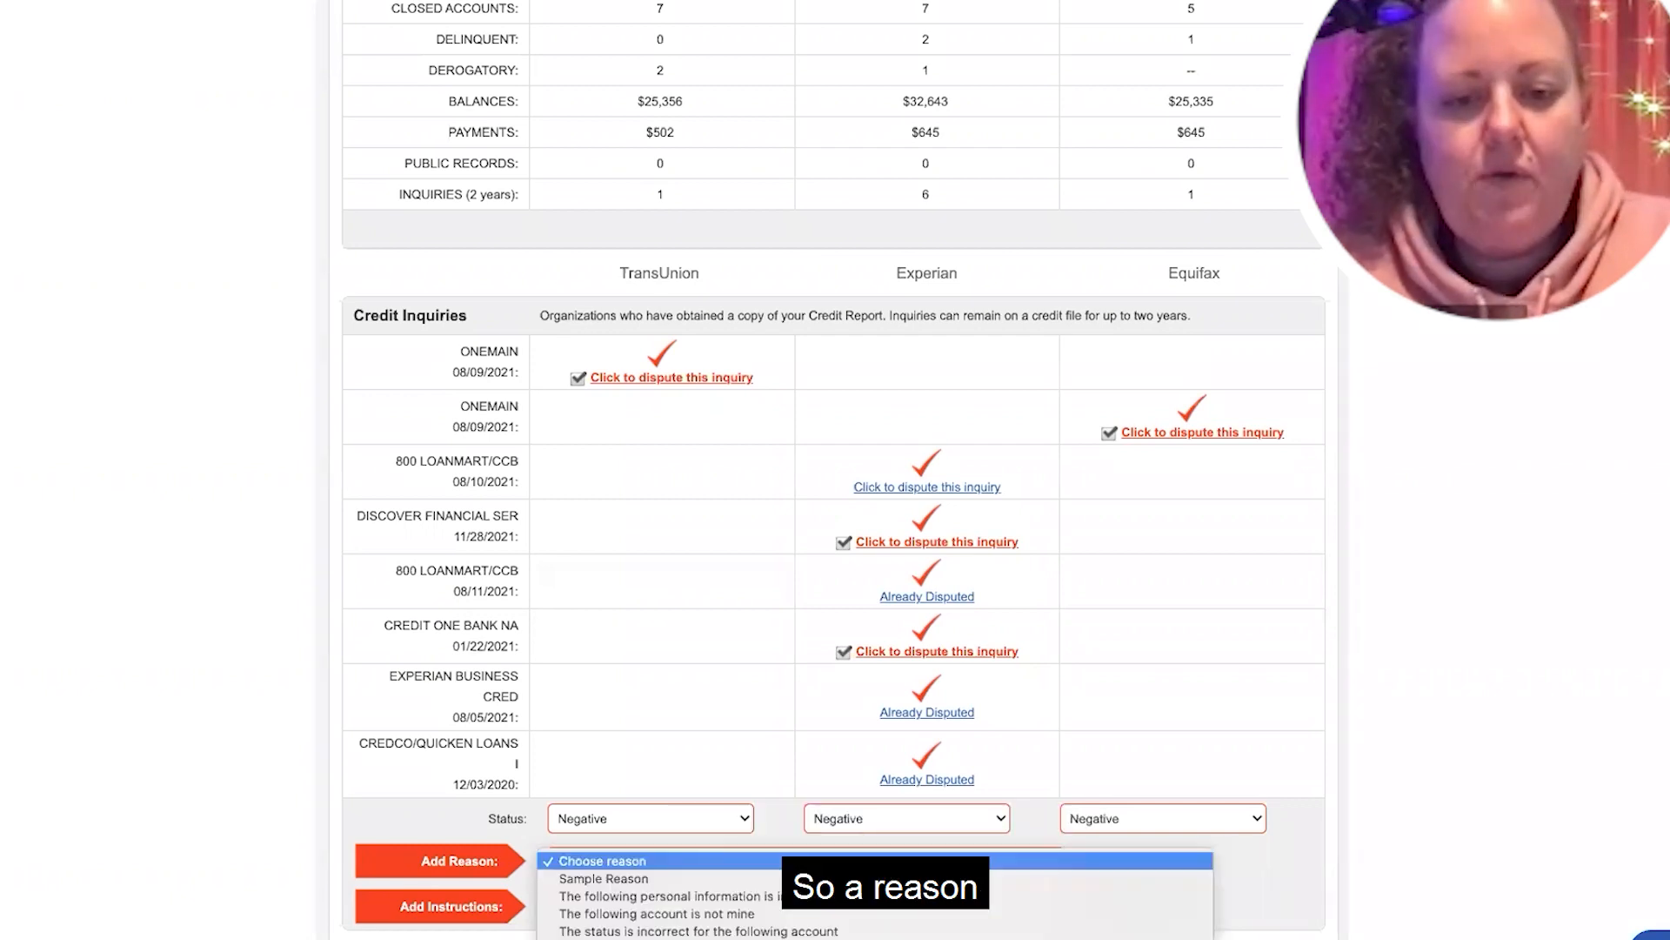
scroll(870, 868, "down", 8)
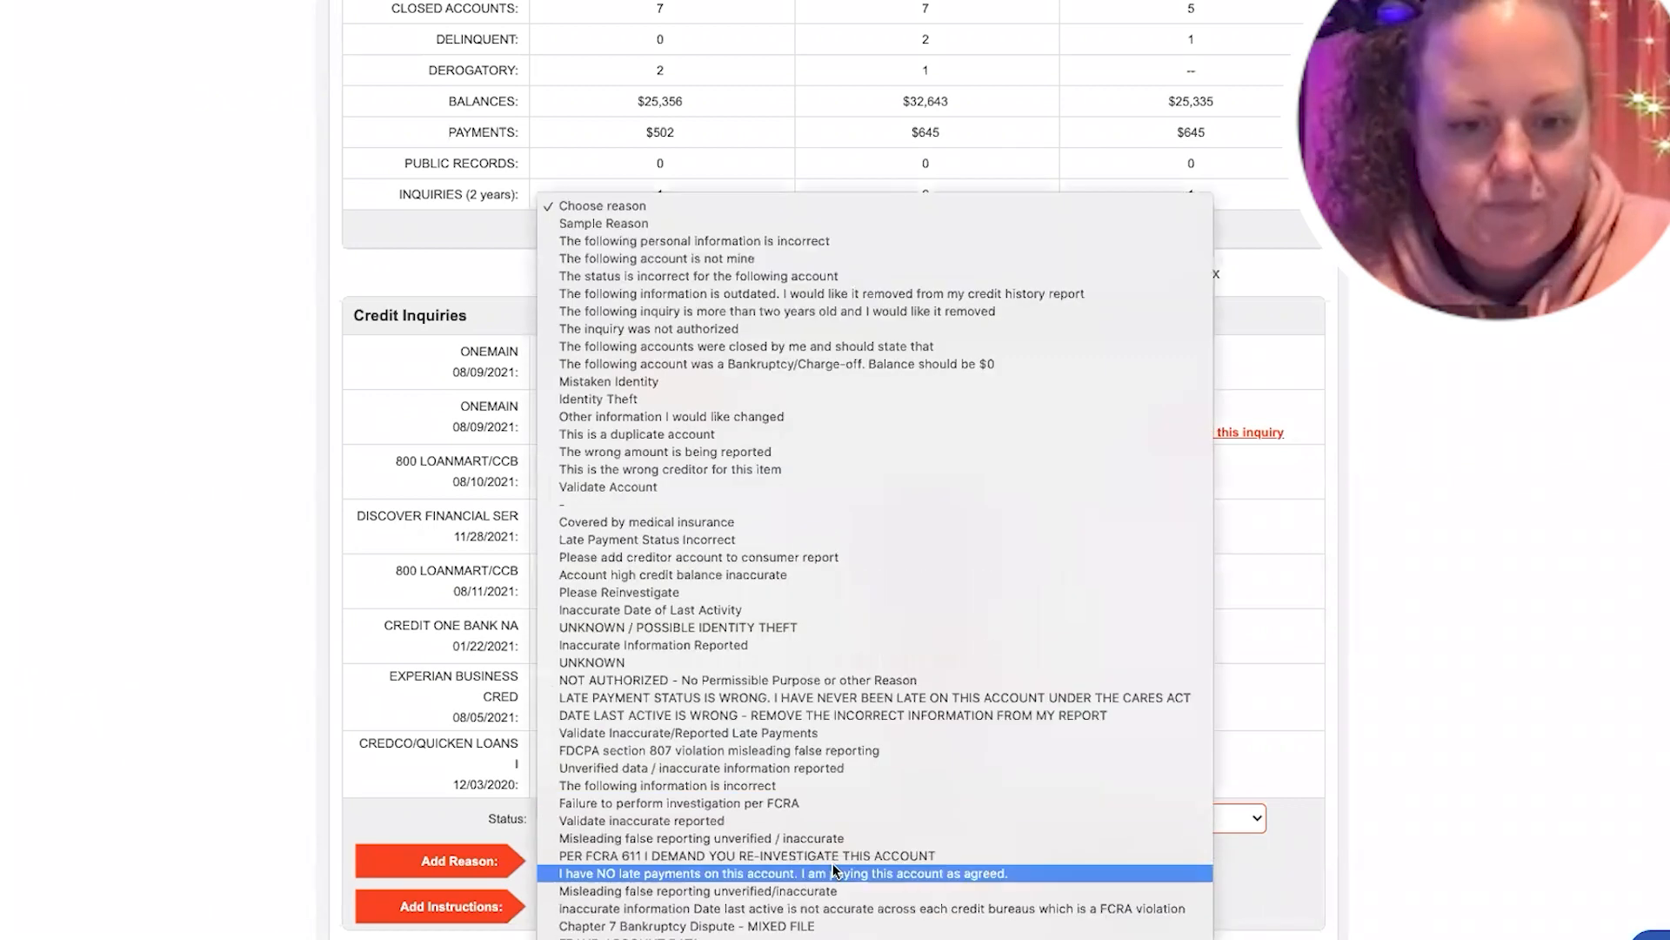
left_click(750, 675)
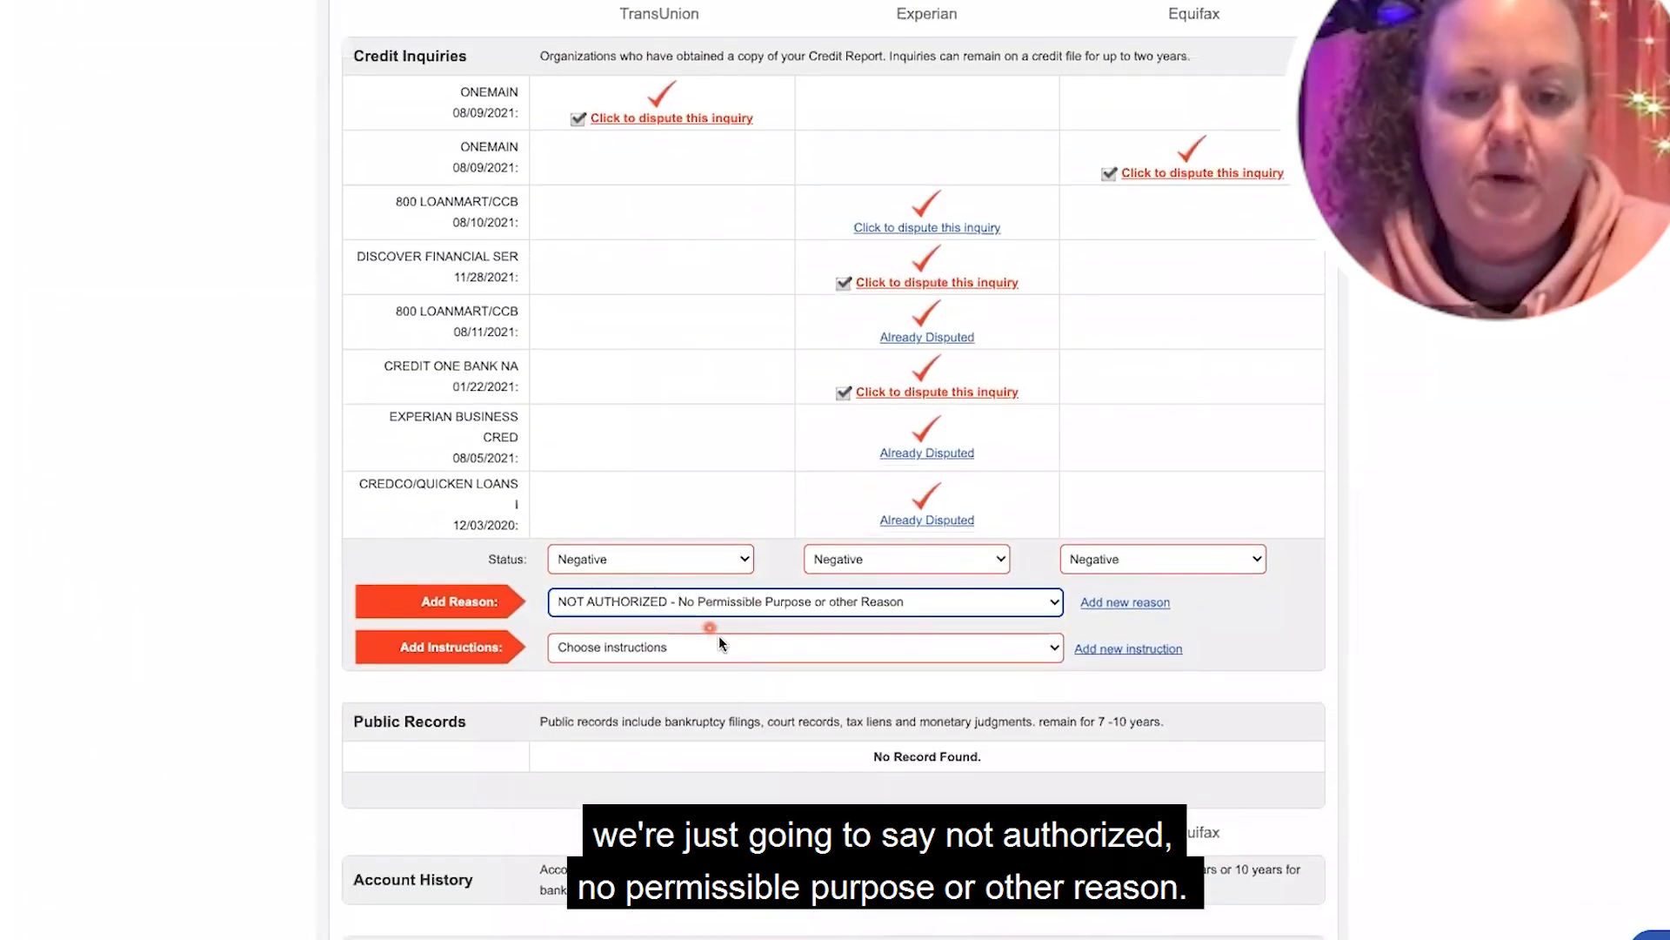
left_click(723, 650)
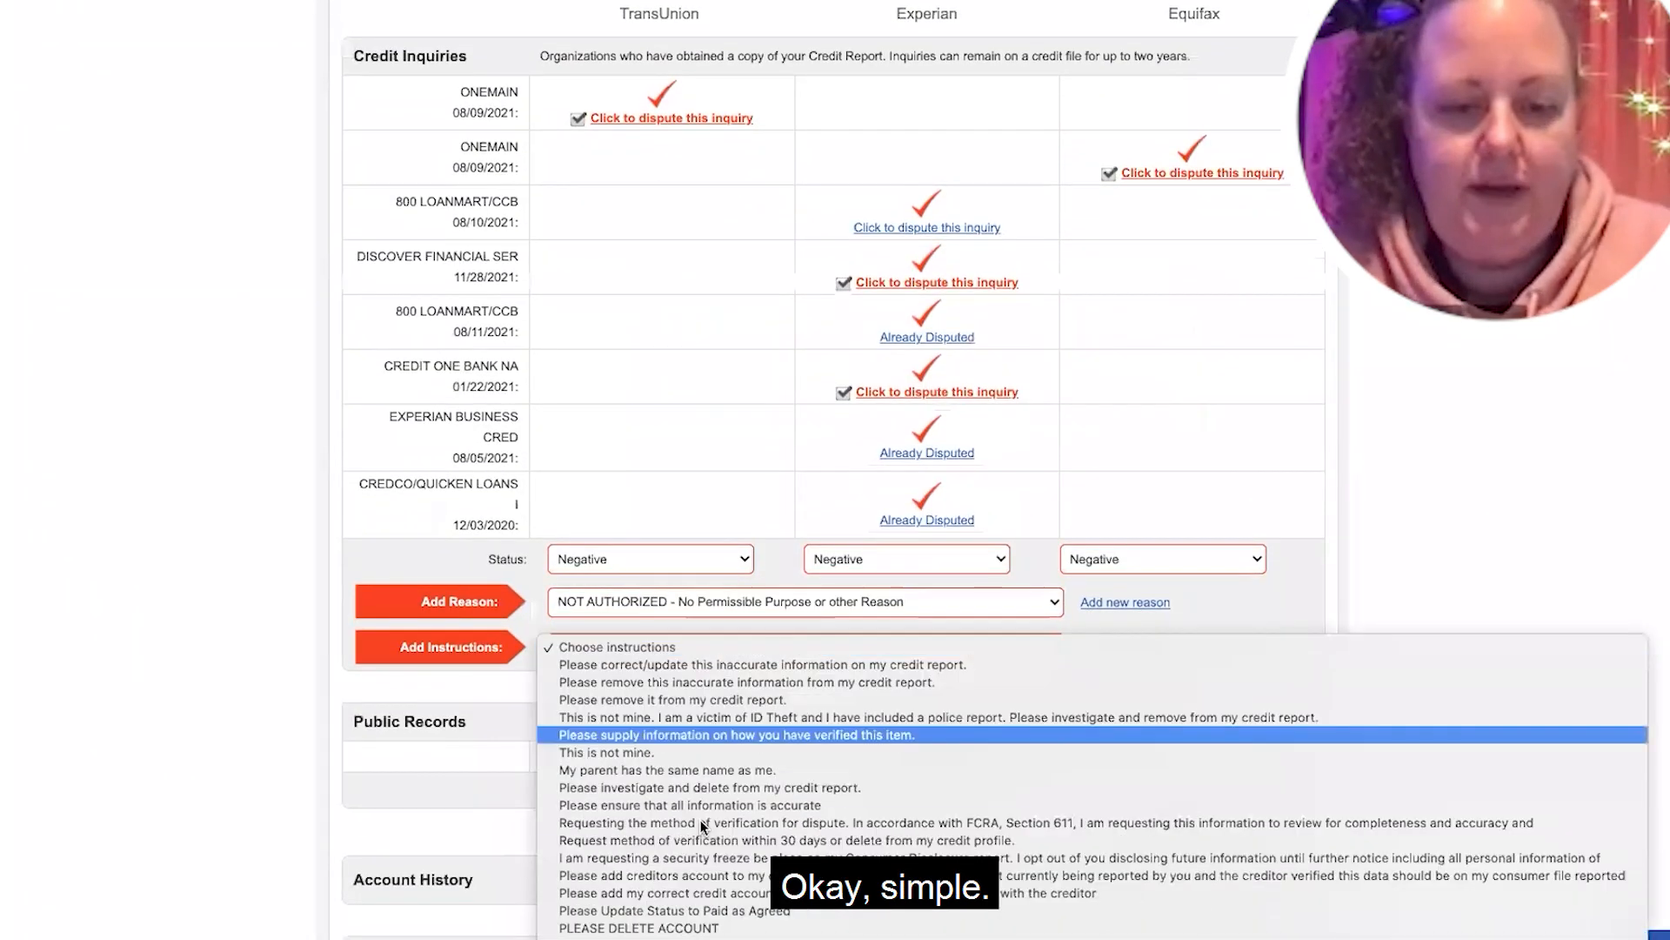
scroll(702, 820, "down", 5)
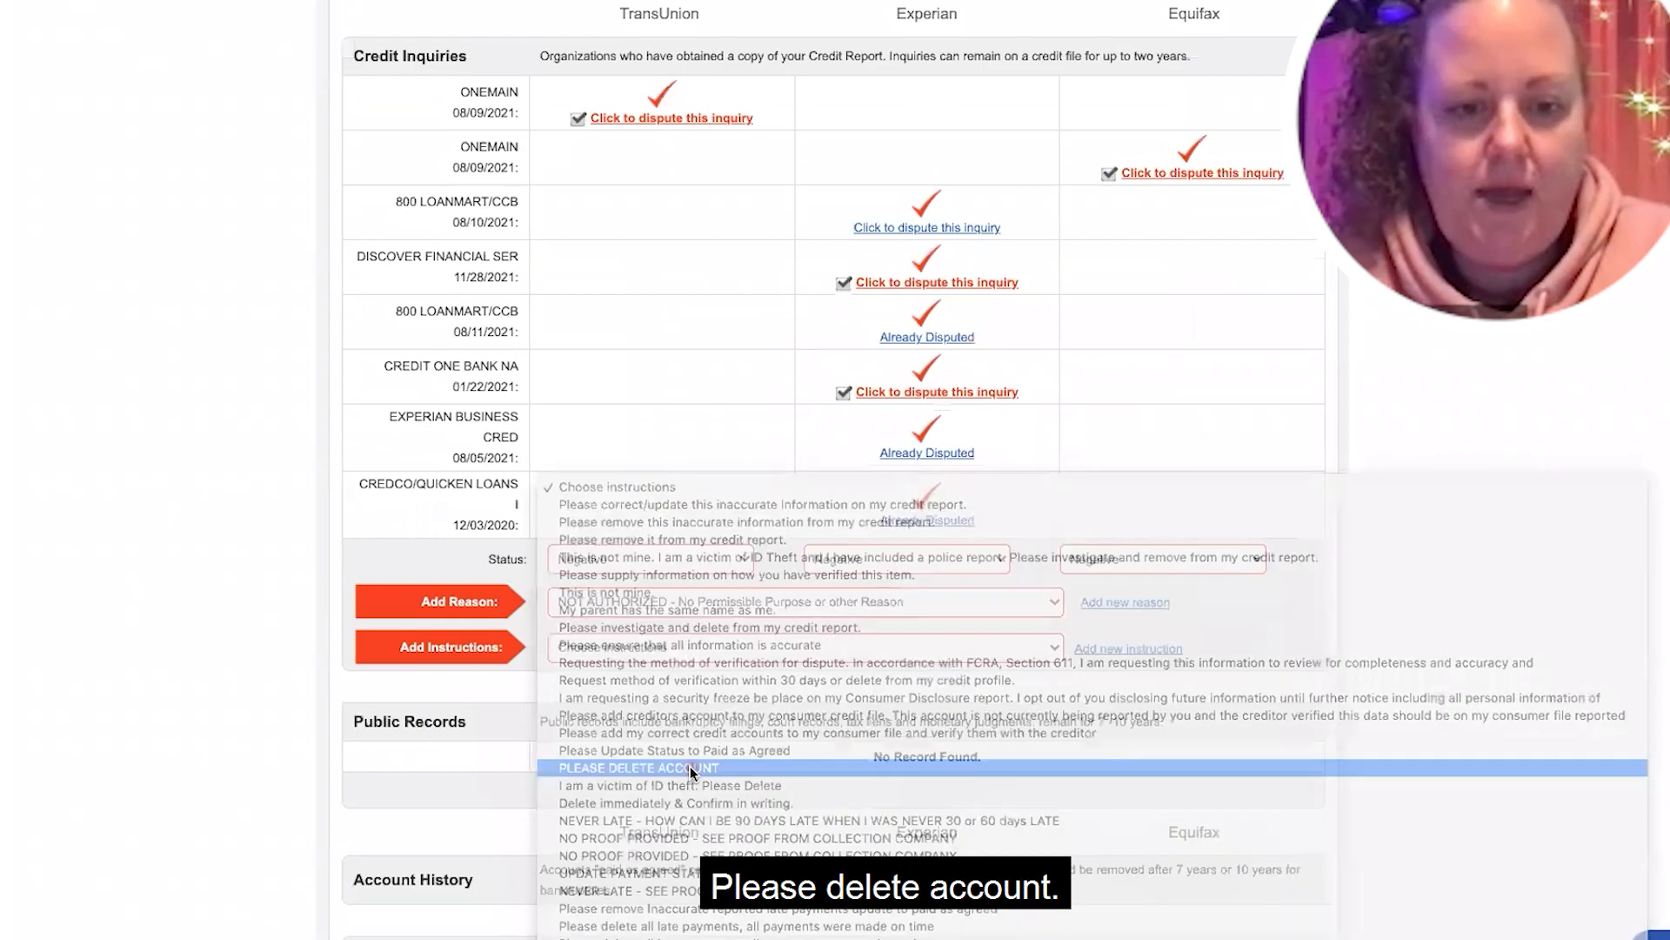
left_click(690, 767)
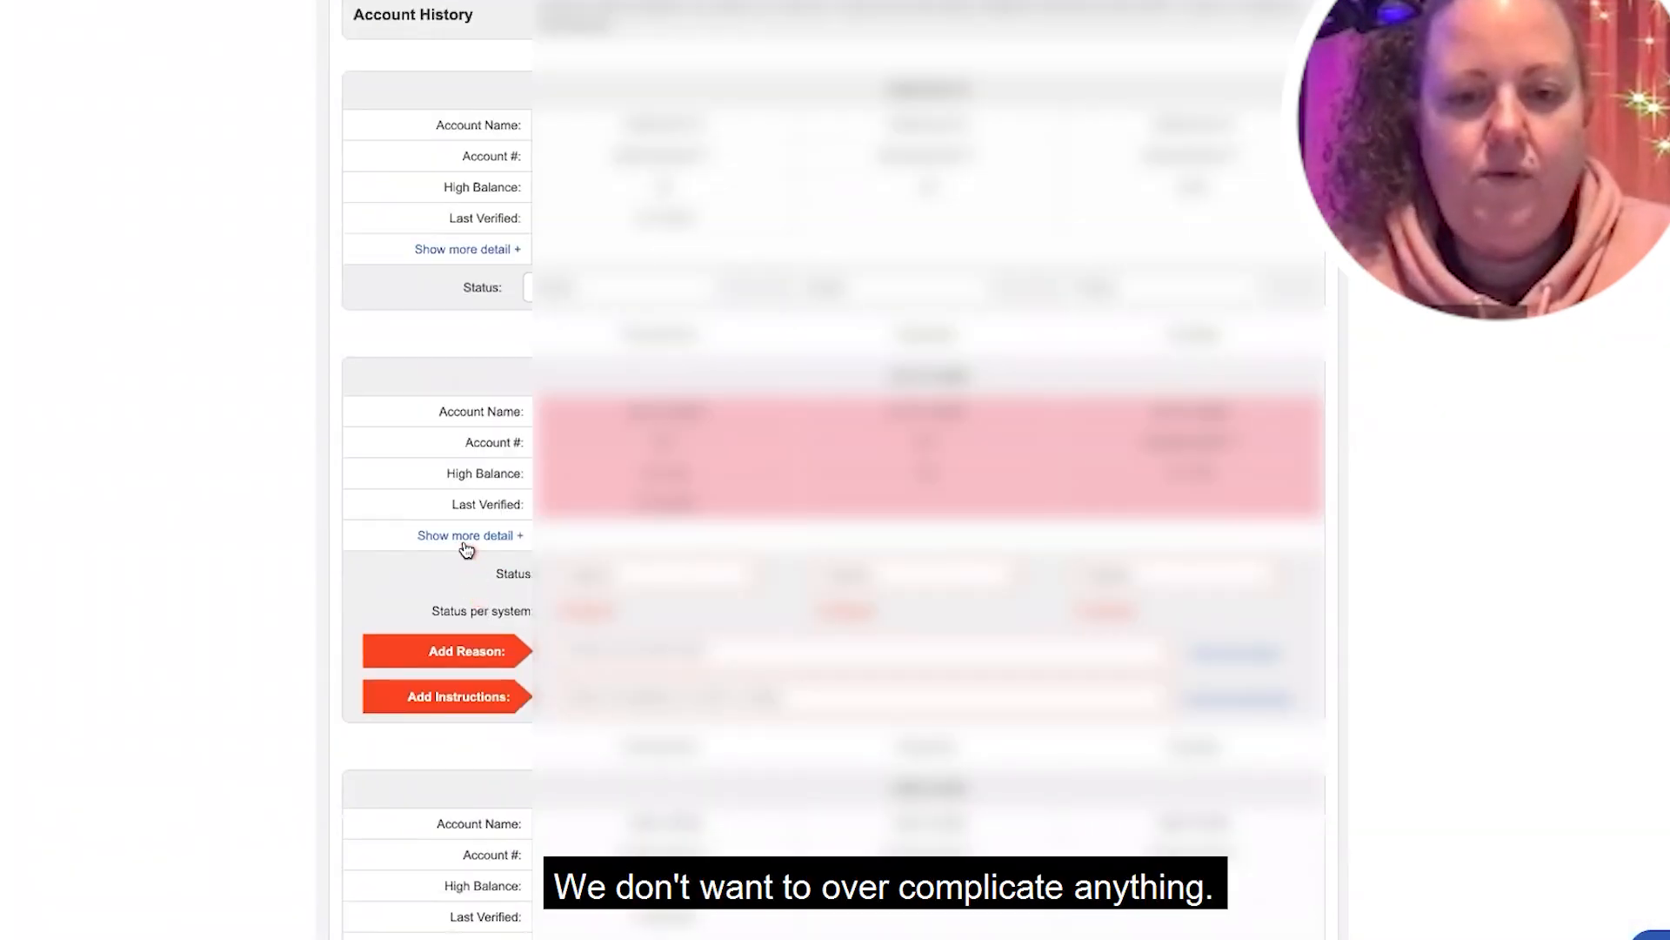
Review the full BK OF AMER account details across the three bureaus and set its dispute reason to UNKNOWN
left_click(466, 537)
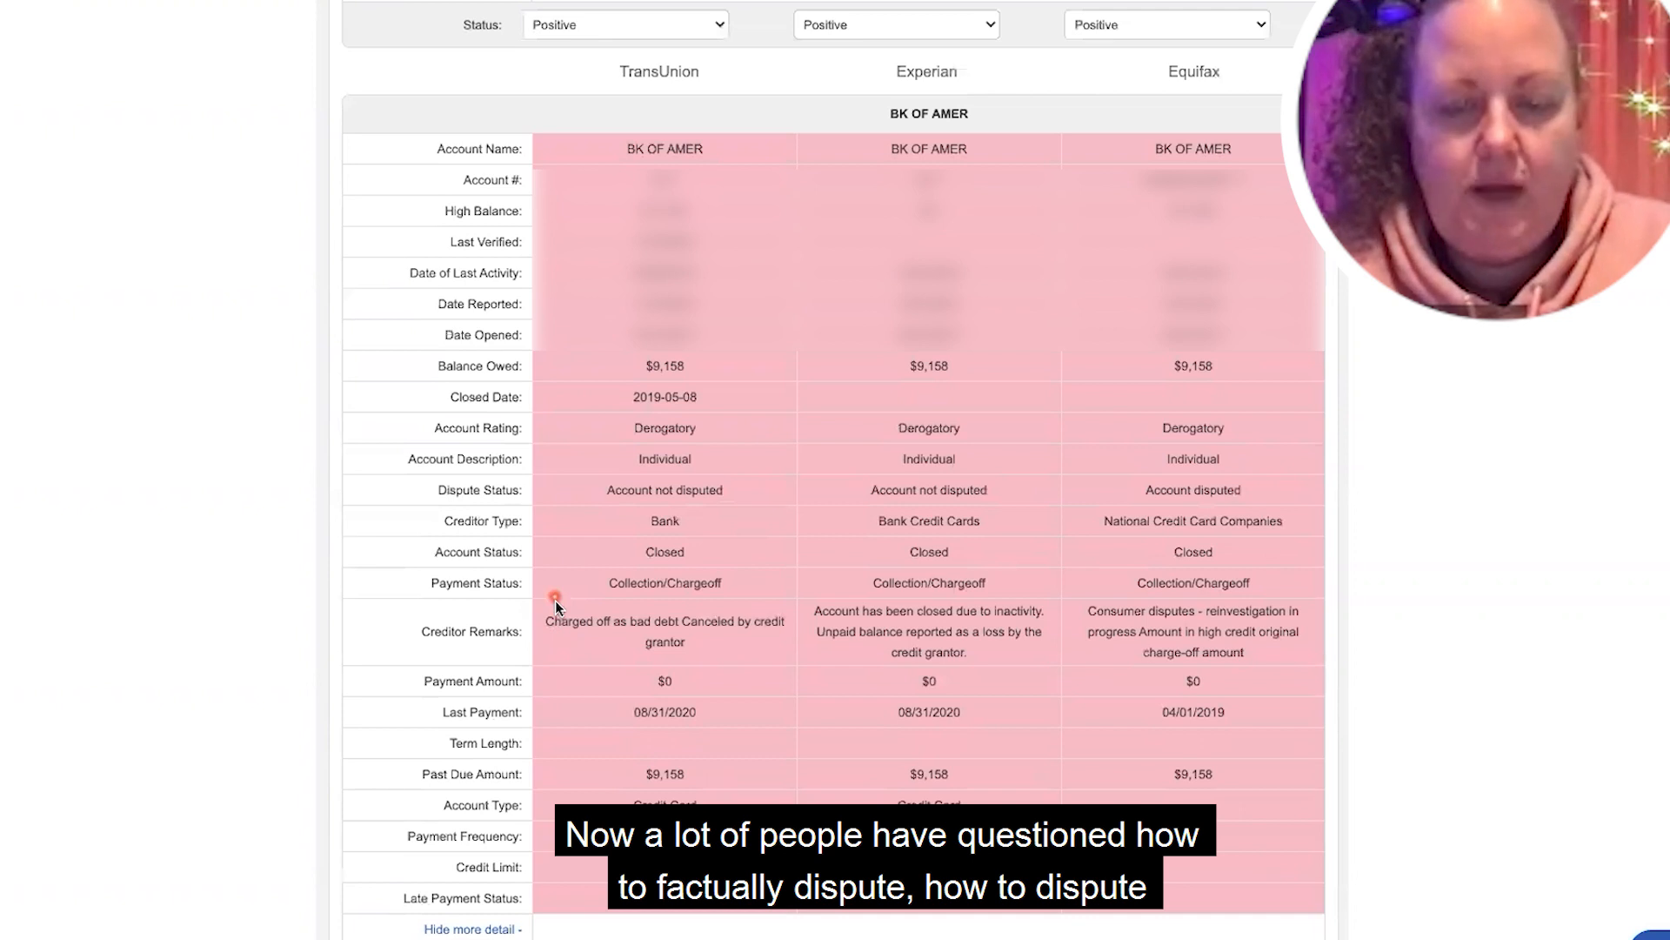
scroll(555, 606, "up", 1)
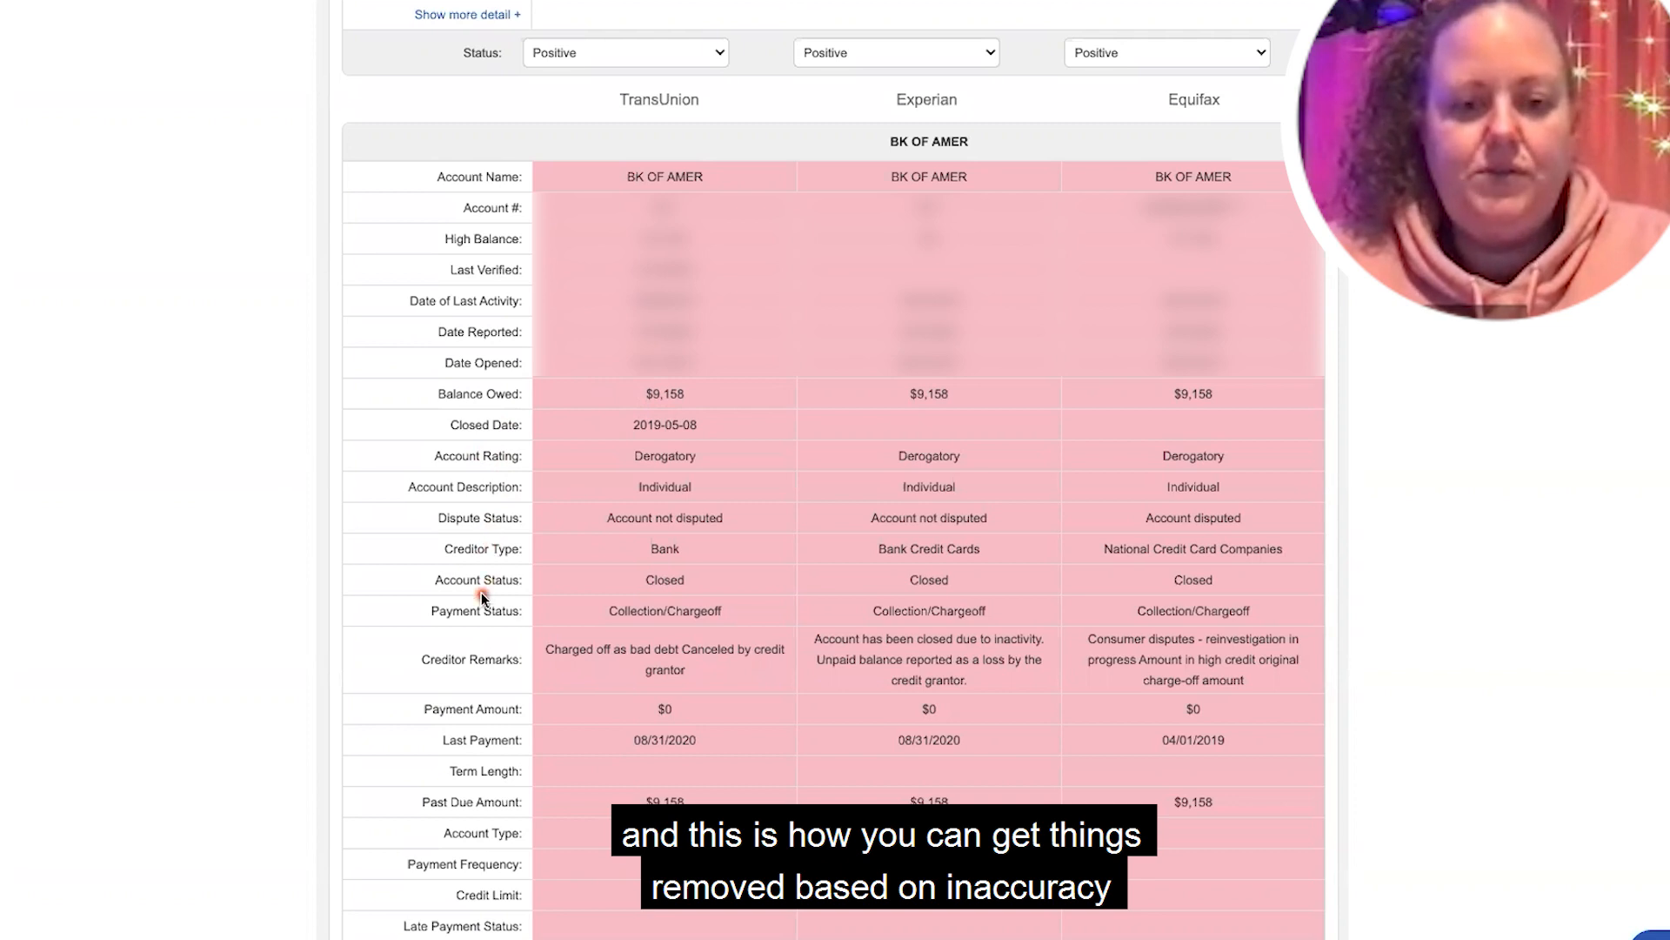
scroll(481, 599, "down", 3)
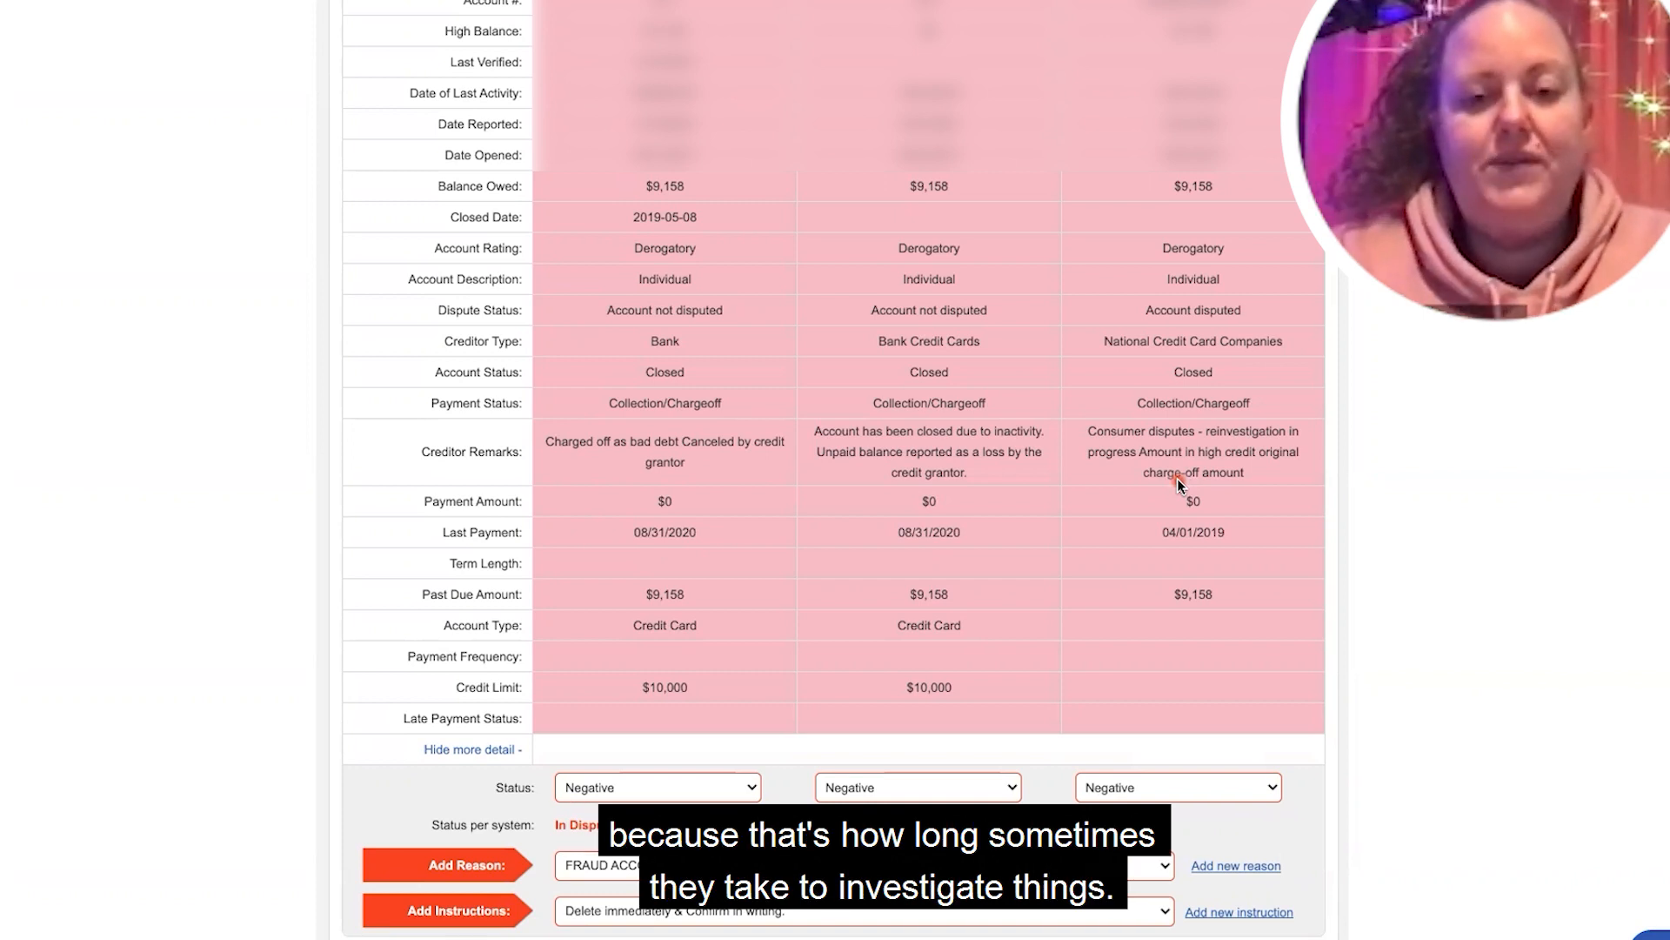
scroll(826, 444, "down", 4)
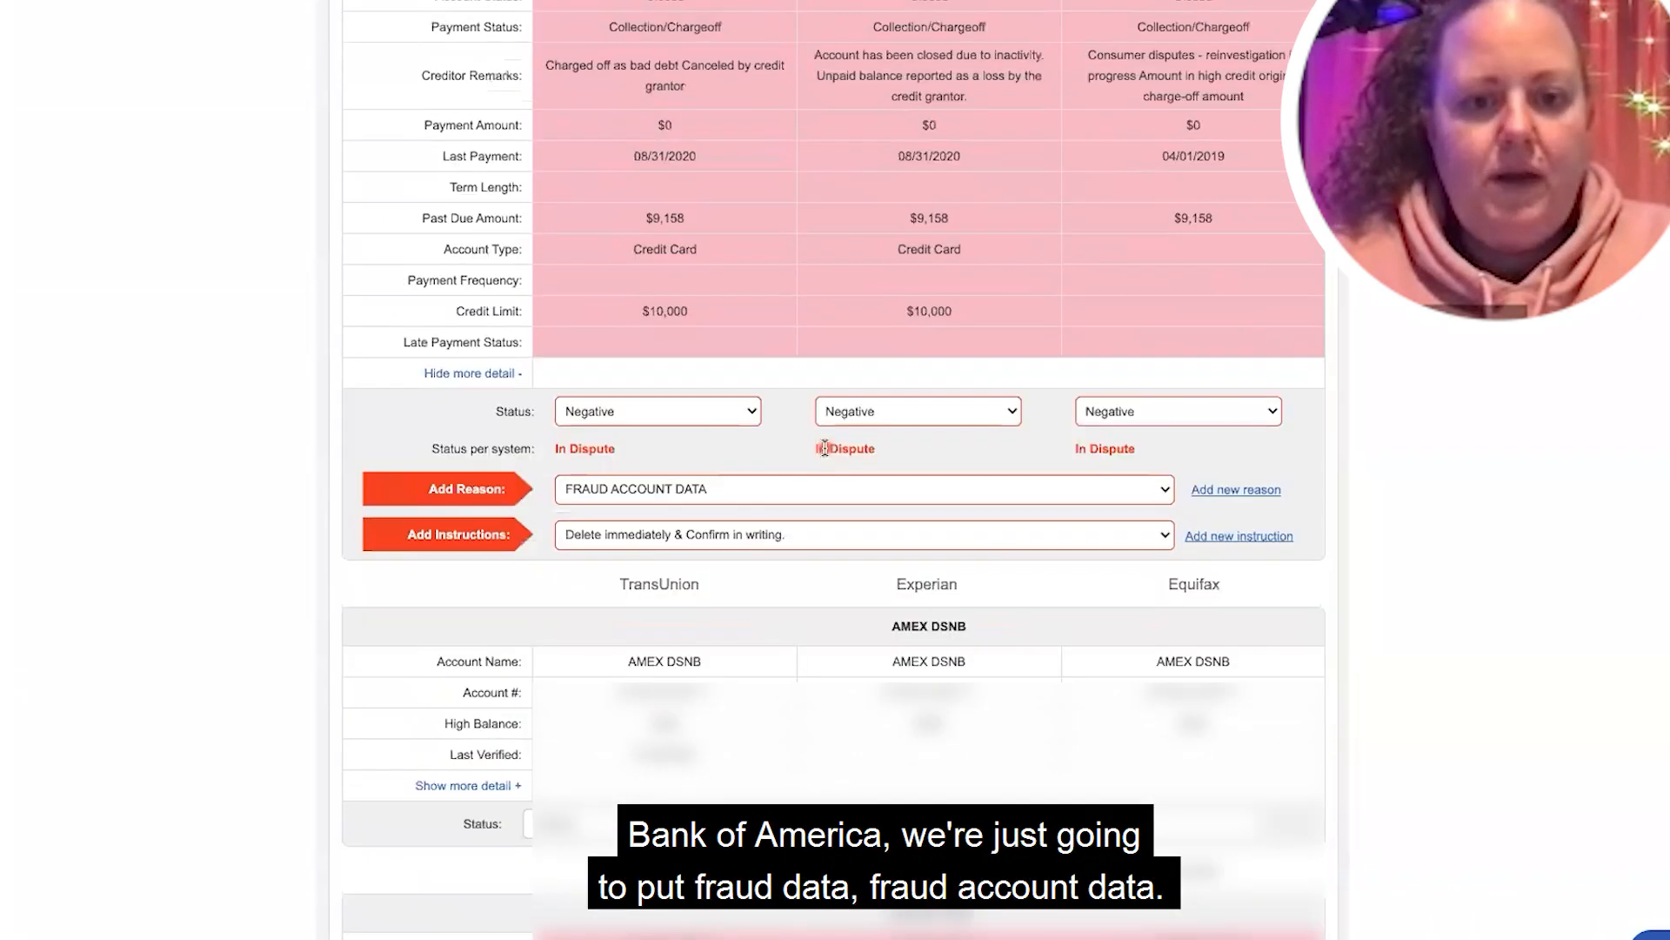
left_click(723, 485)
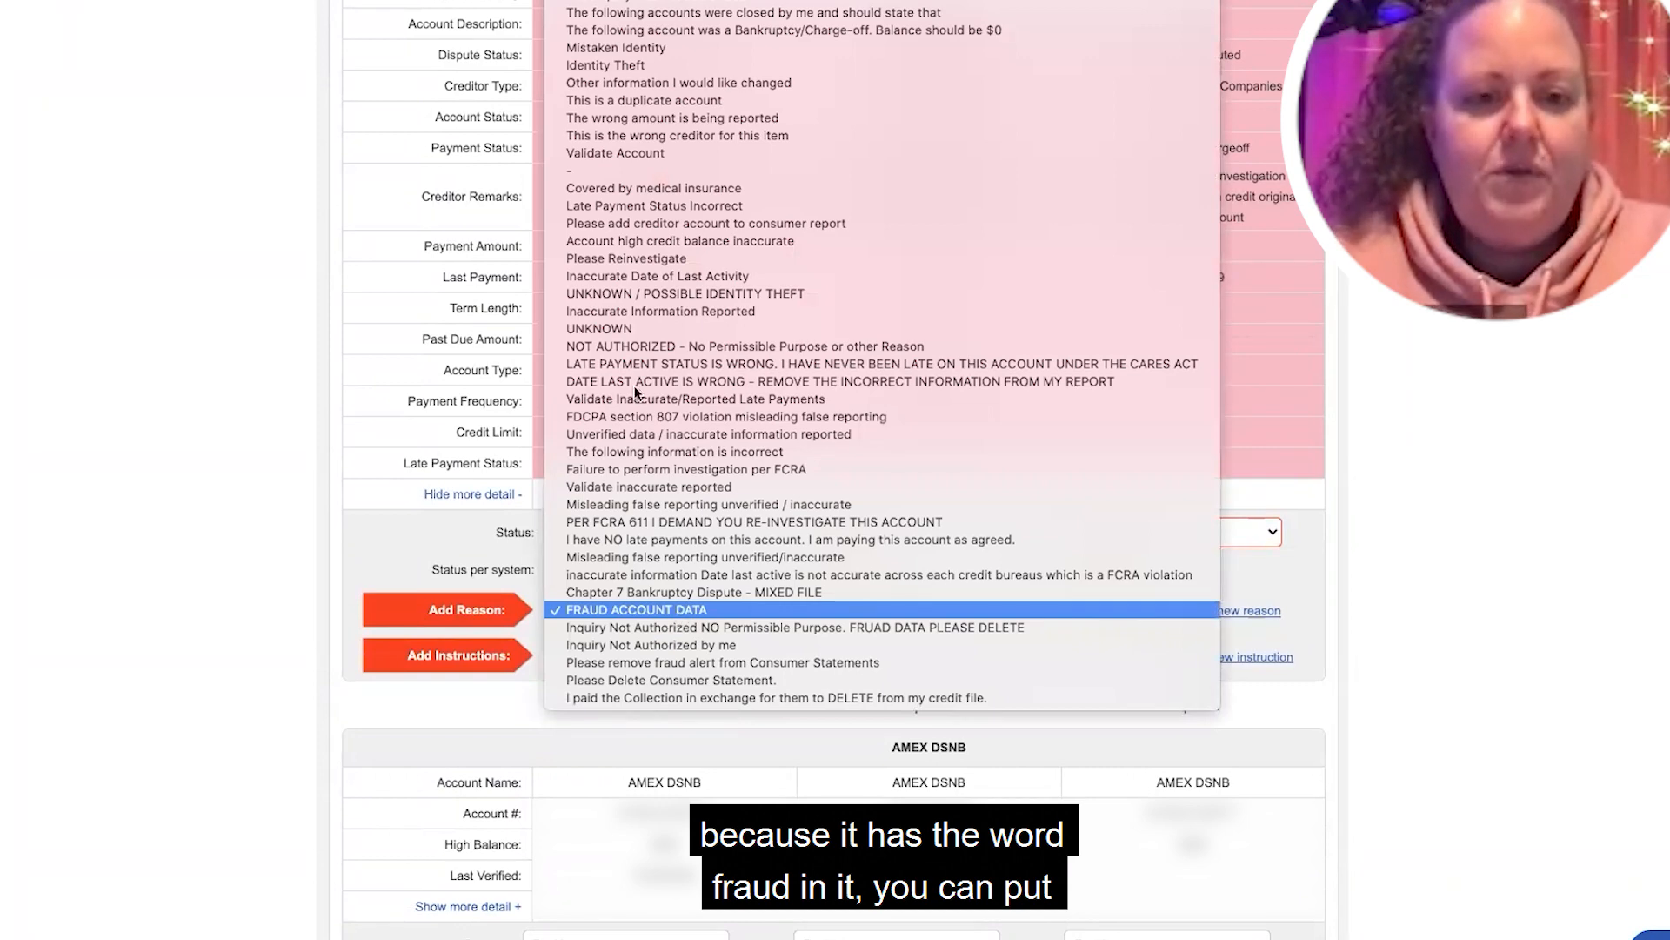
left_click(623, 331)
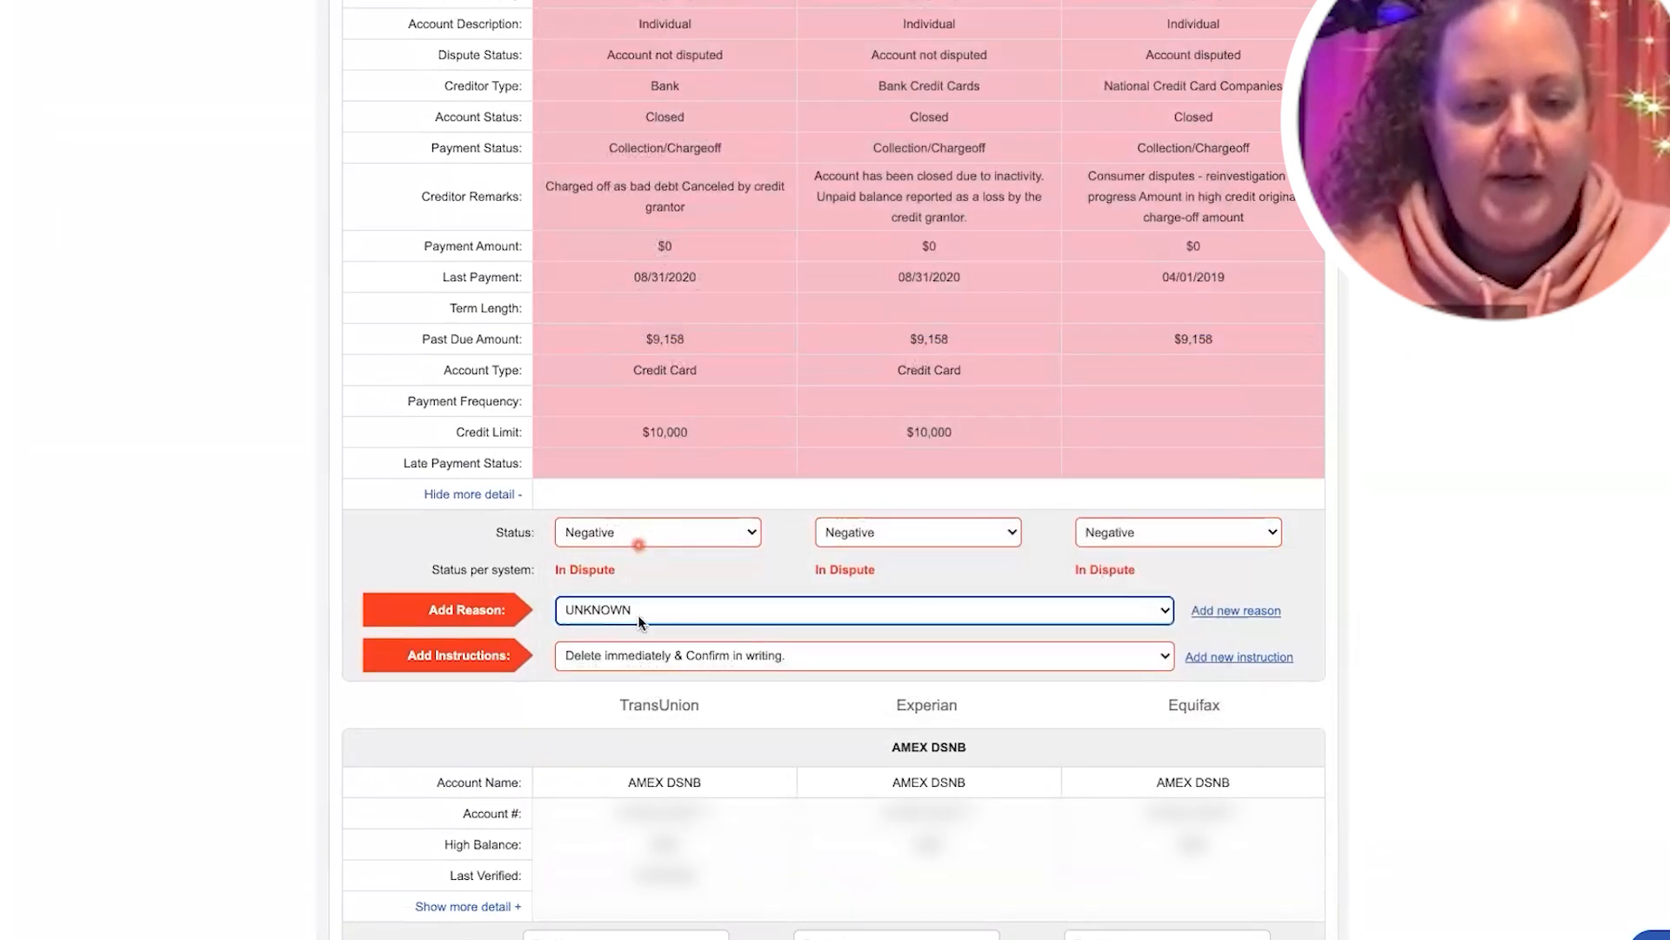
Set the BK OF AMER dispute reason to FRAUD ACCOUNT DATA, with the instruction "Delete immediately & Confirm in writing."
left_click(635, 656)
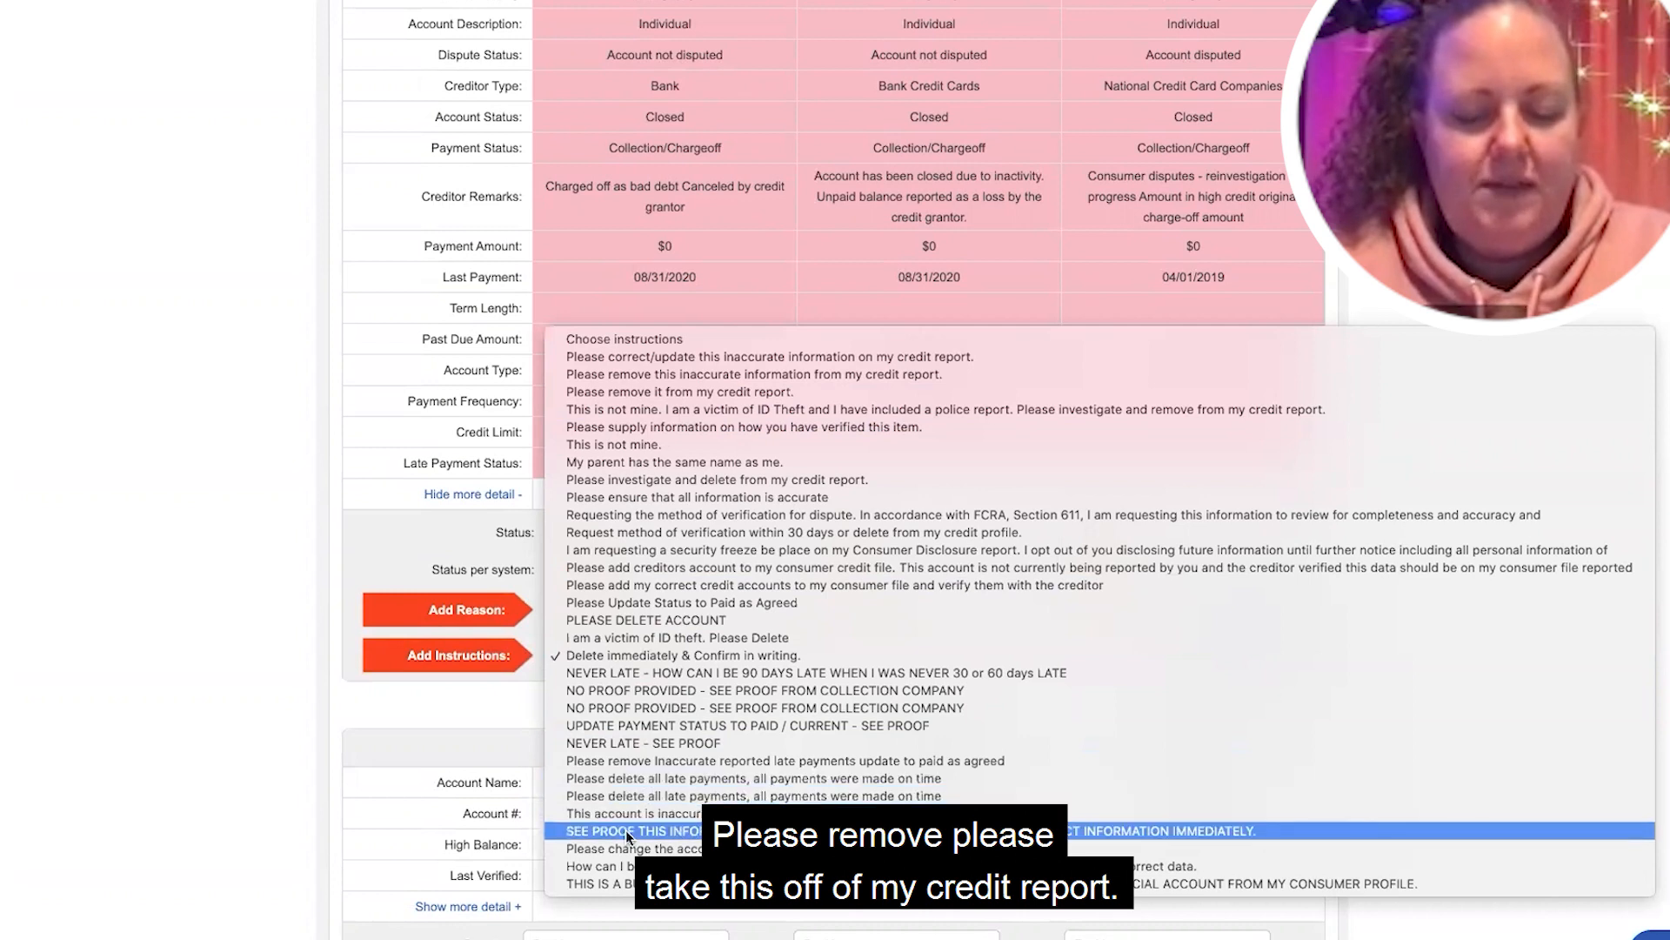
left_click(617, 656)
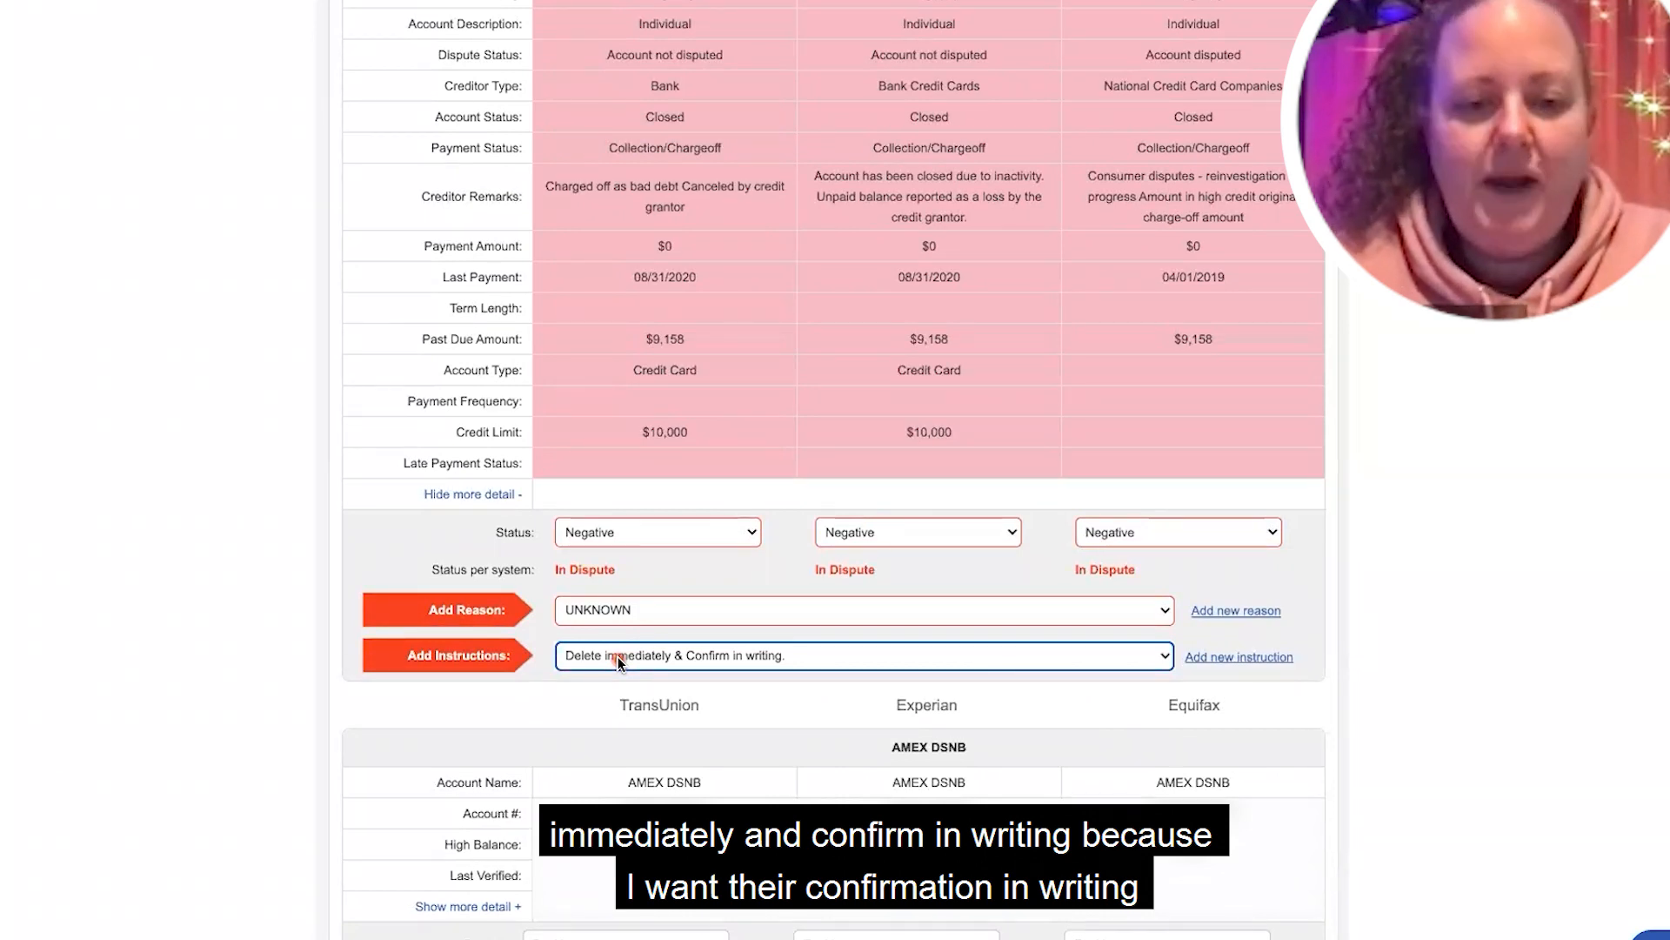
left_click(597, 613)
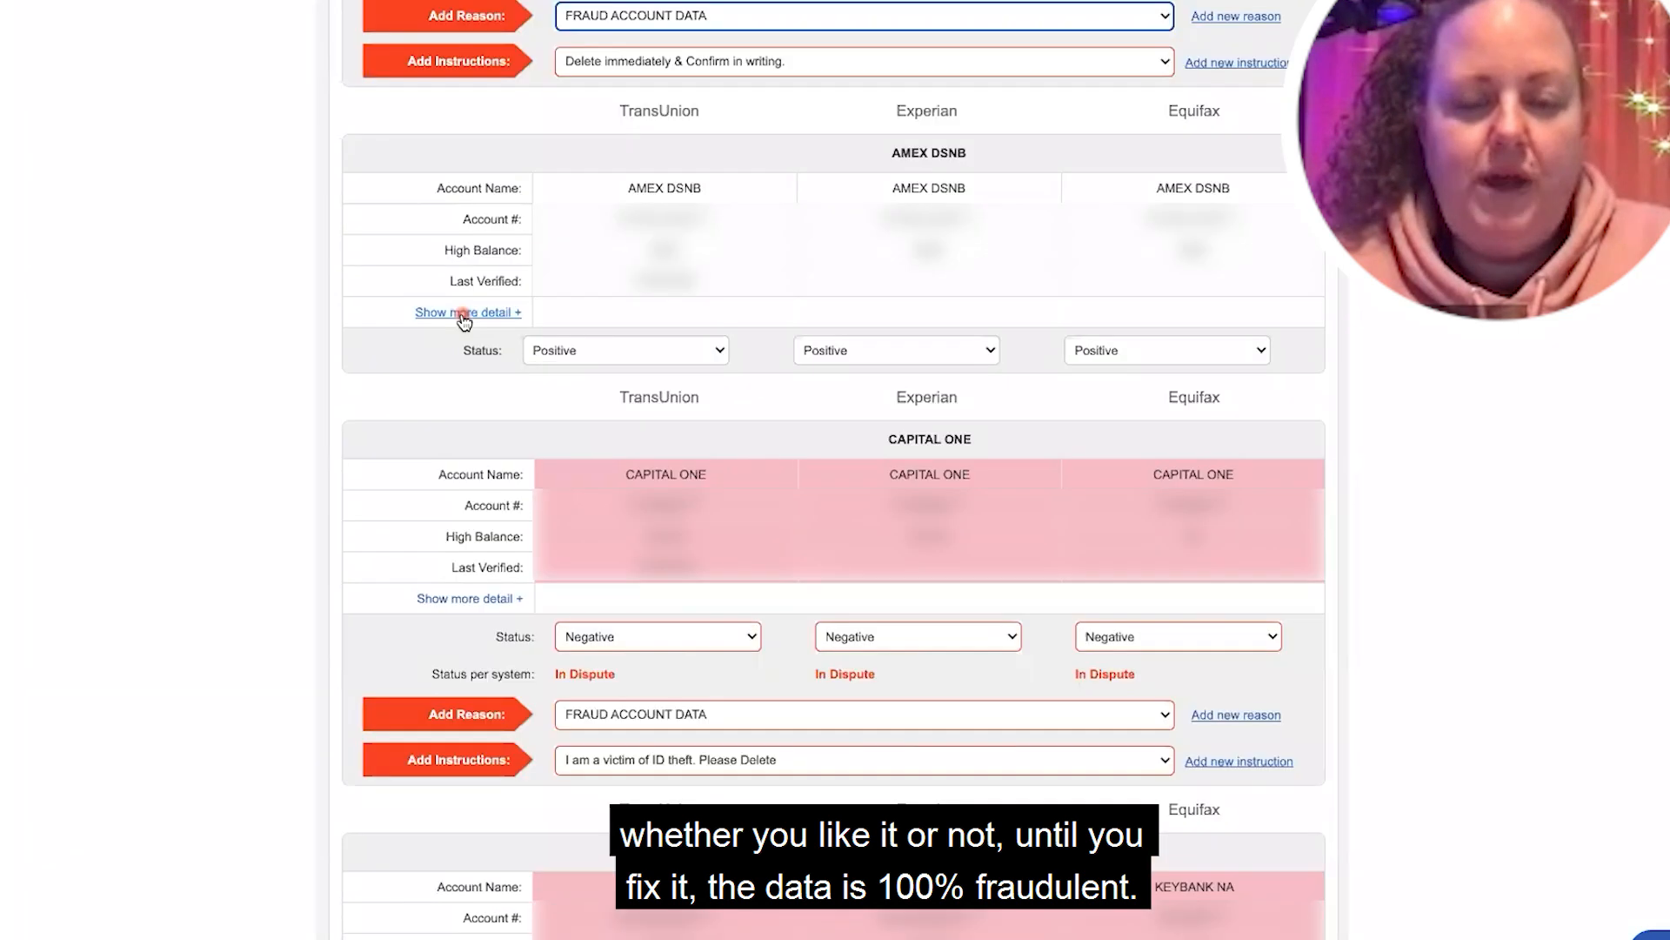
Check the full AMEX DSNB account details across the bureaus and expand the details of the negative CAPITAL ONE account
left_click(456, 313)
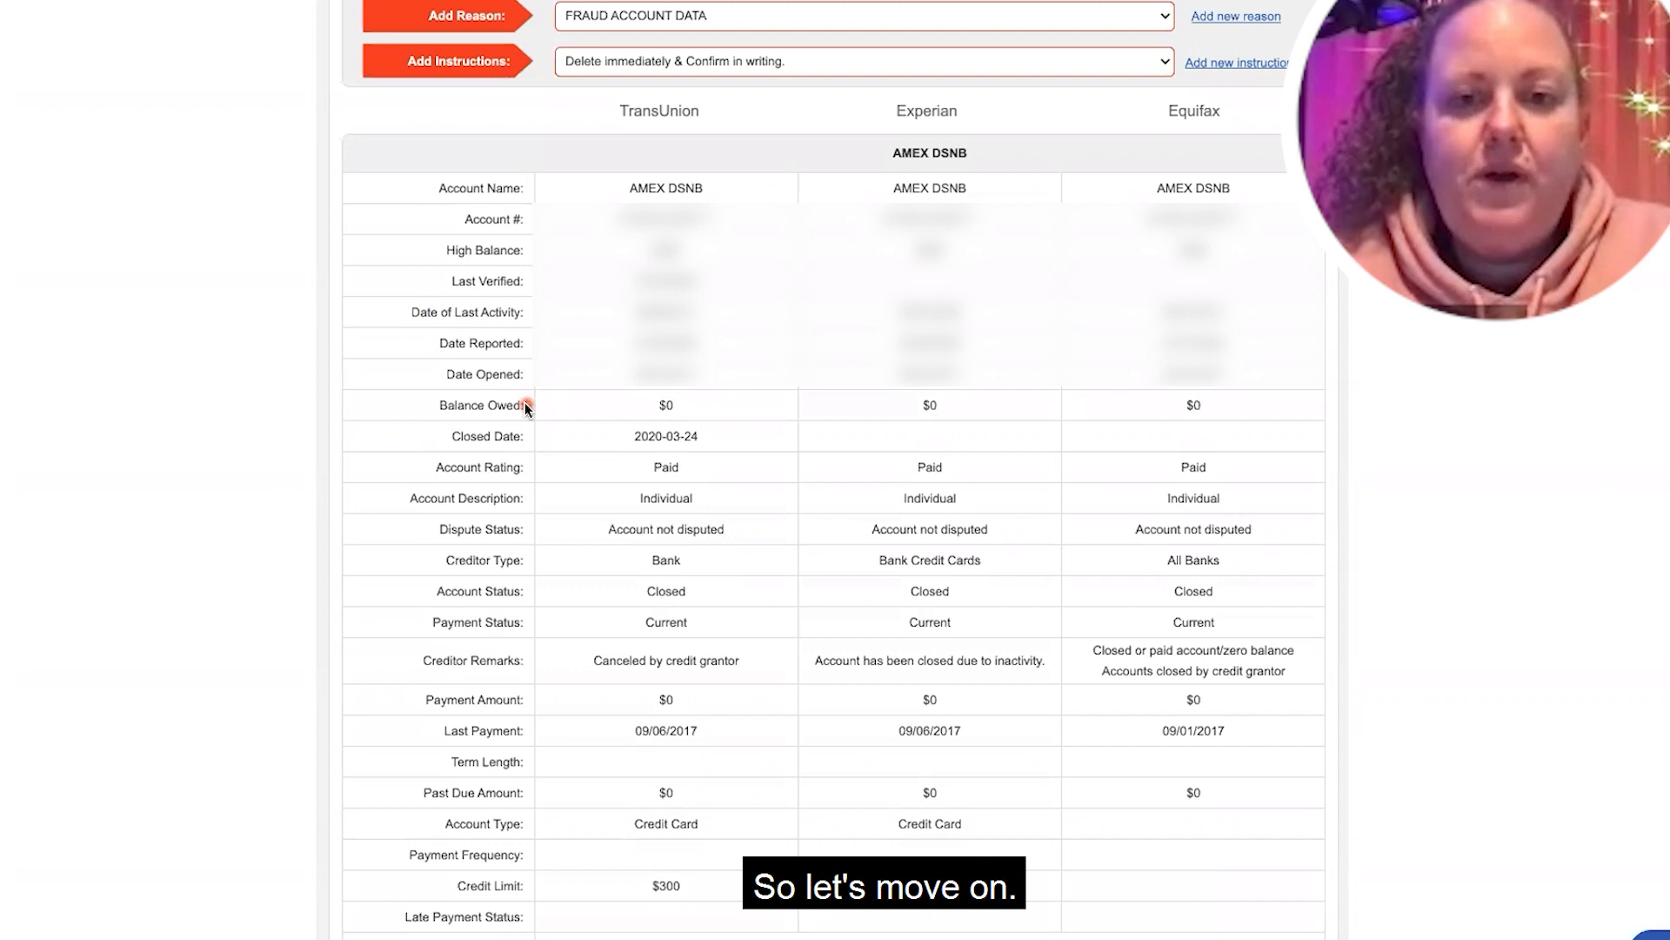
scroll(525, 402, "down", 6)
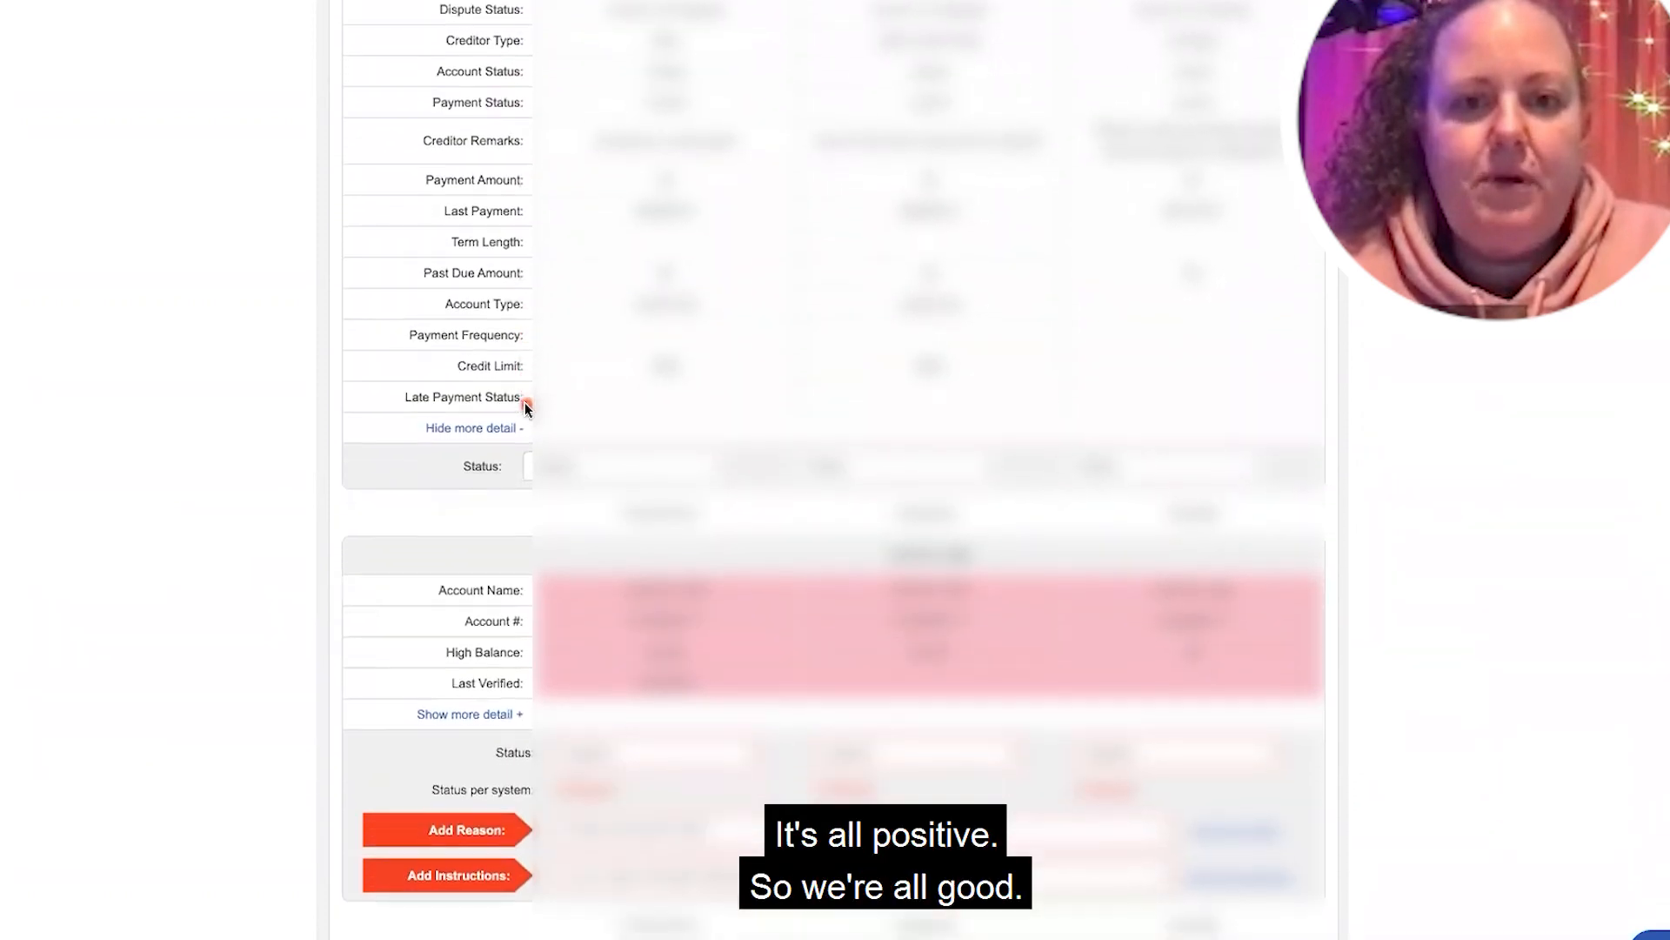
scroll(525, 402, "down", 4)
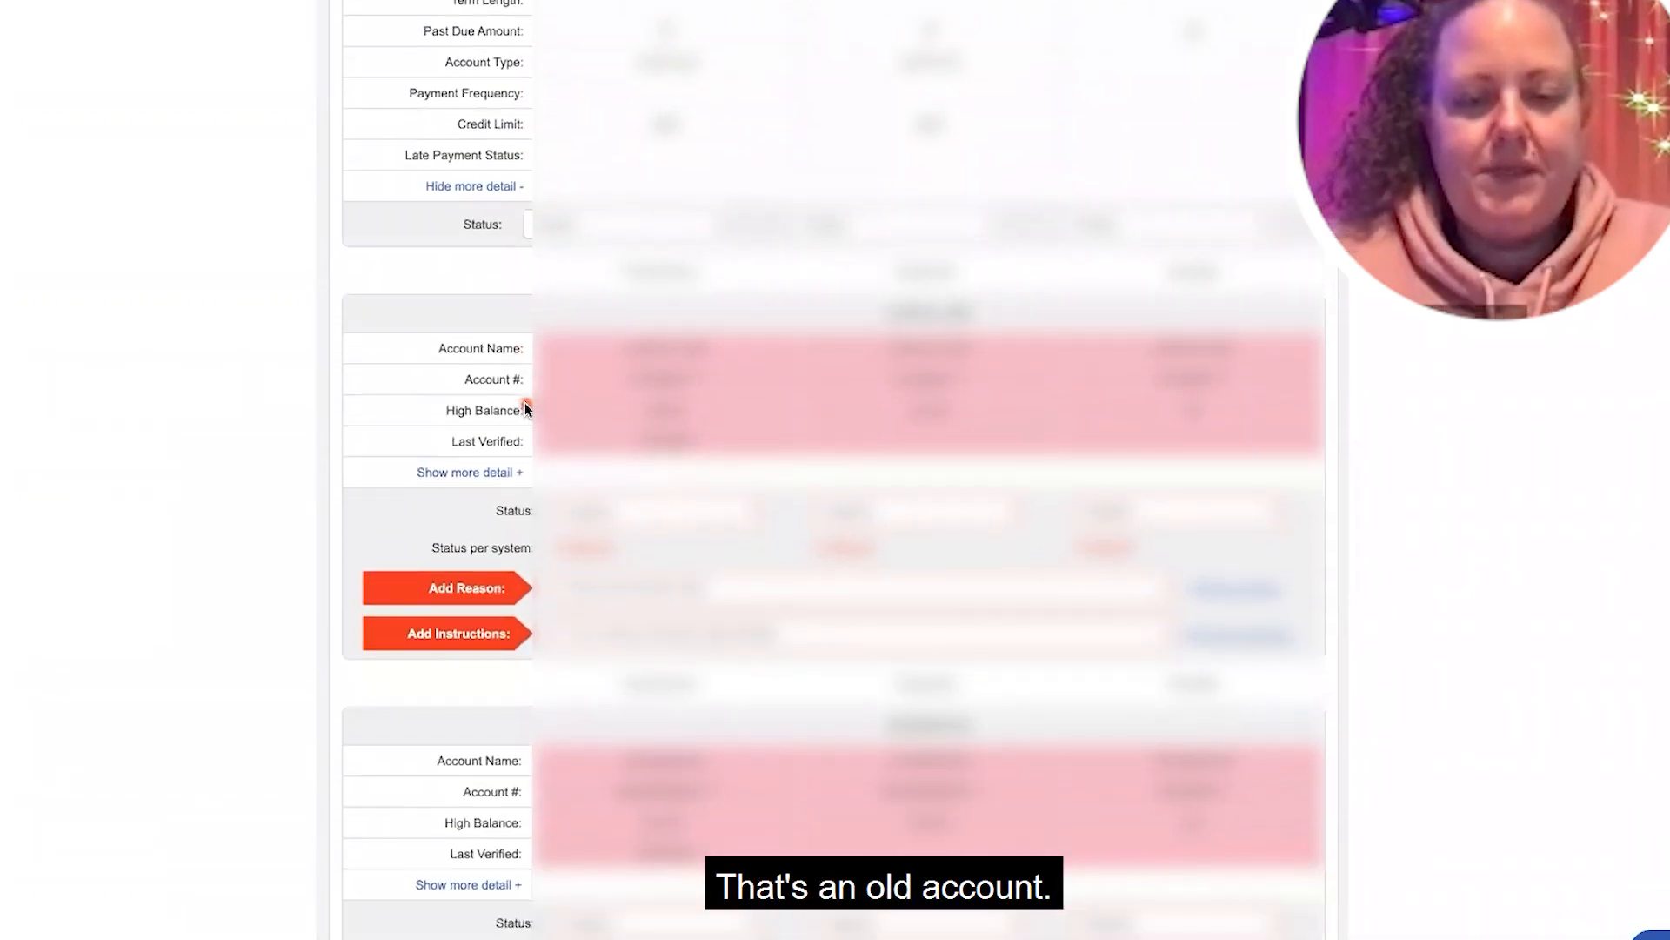
scroll(525, 402, "down", 1)
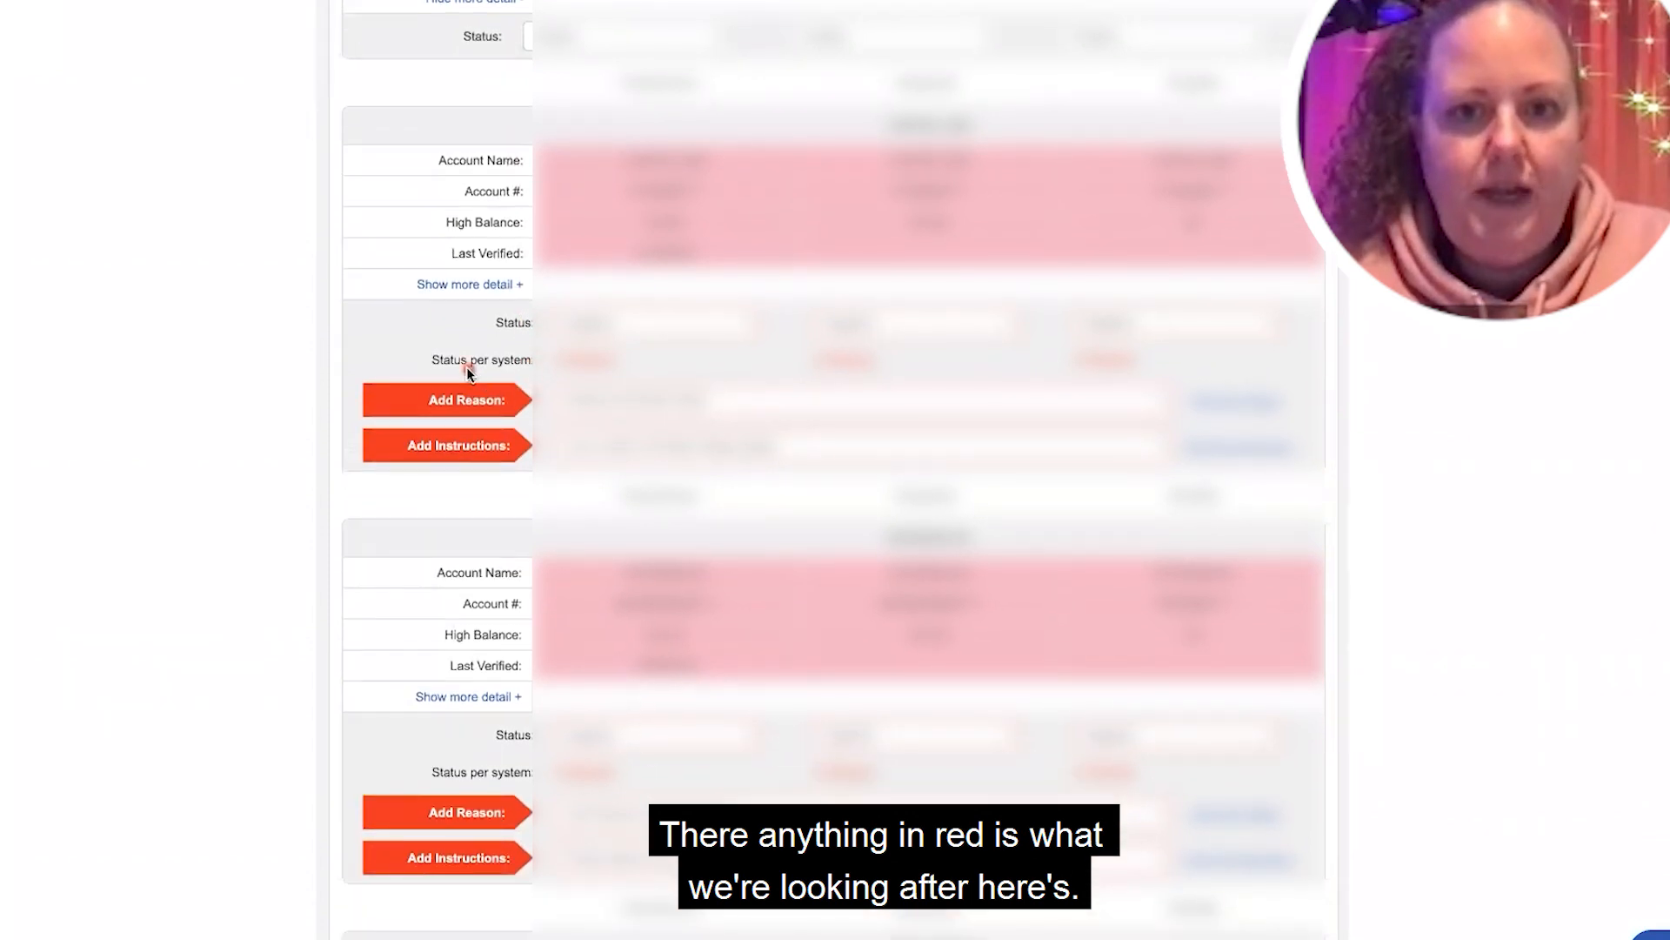
scroll(466, 367, "up", 1)
left_click(471, 340)
scroll(514, 475, "down", 1)
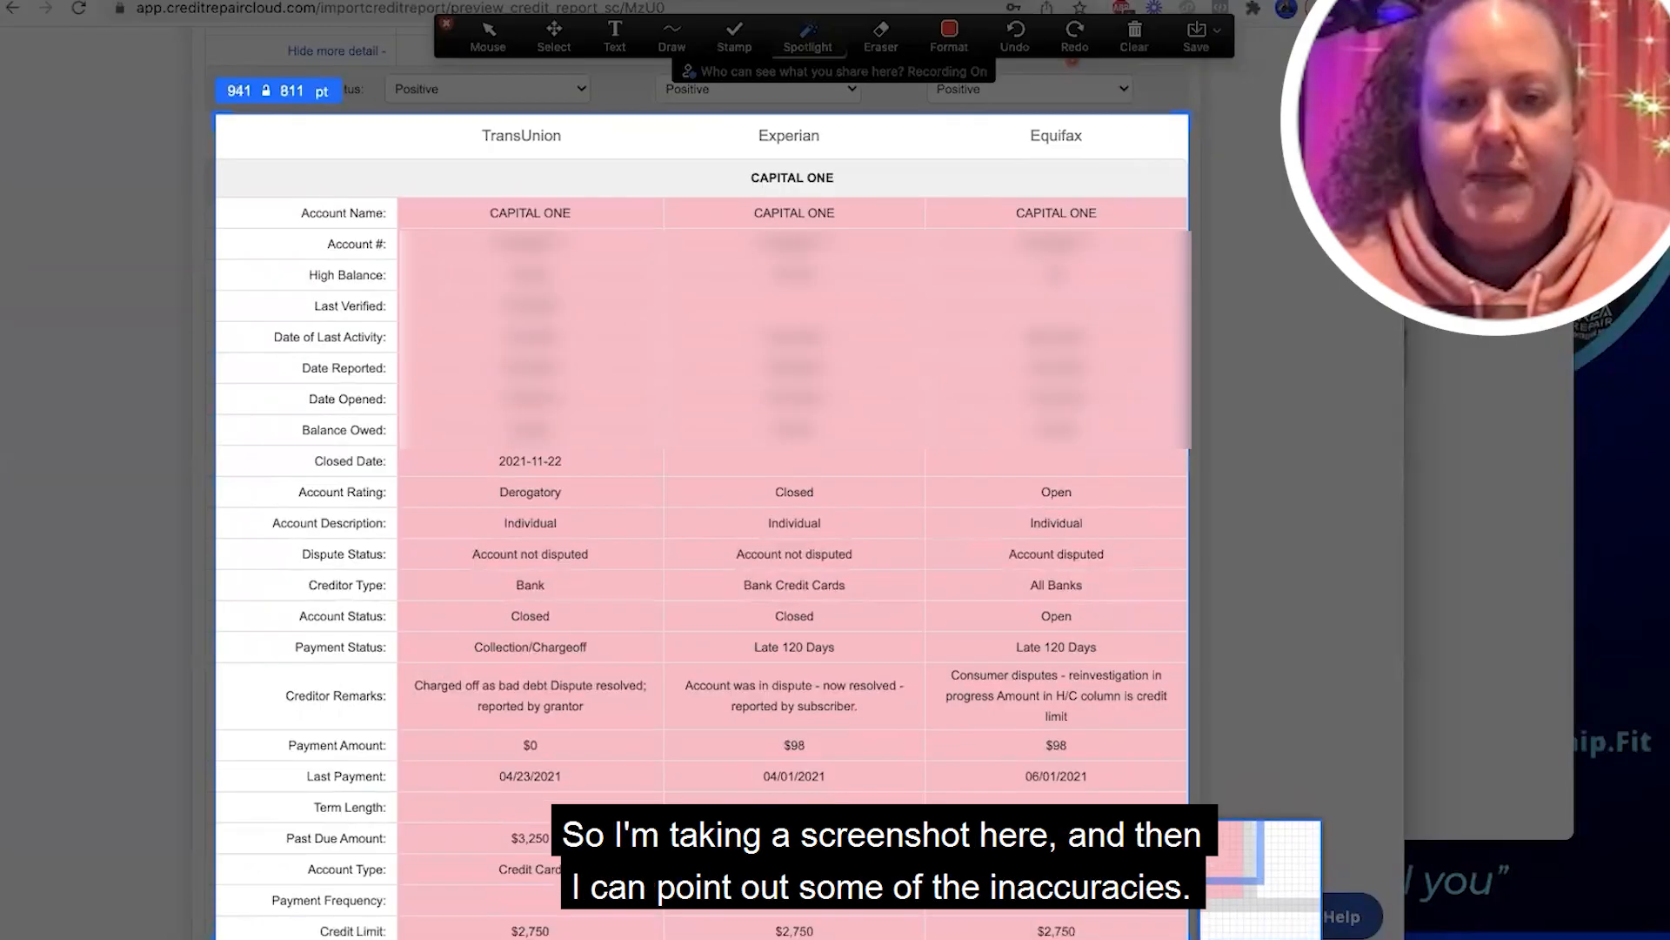
Capture the CAPITAL ONE details and annotate them with red arrows at the three Account Rating values and the text "REMOVE DATA FROM CREDIT REPORT"
left_click_drag(216, 114, 1189, 939)
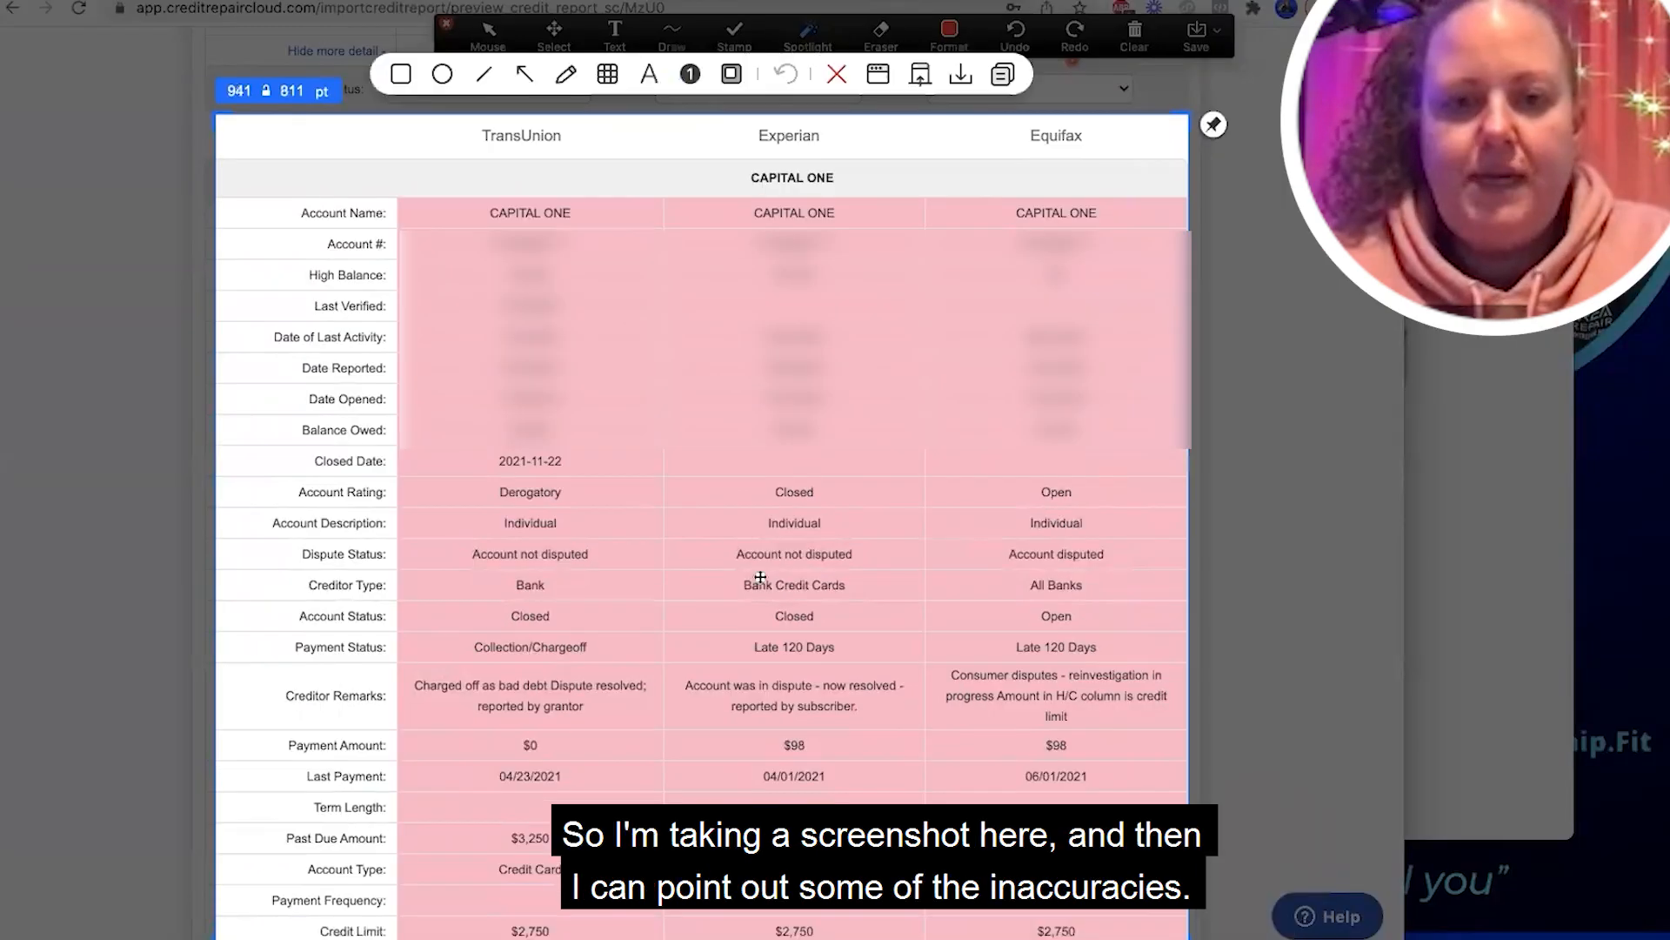
left_click(527, 76)
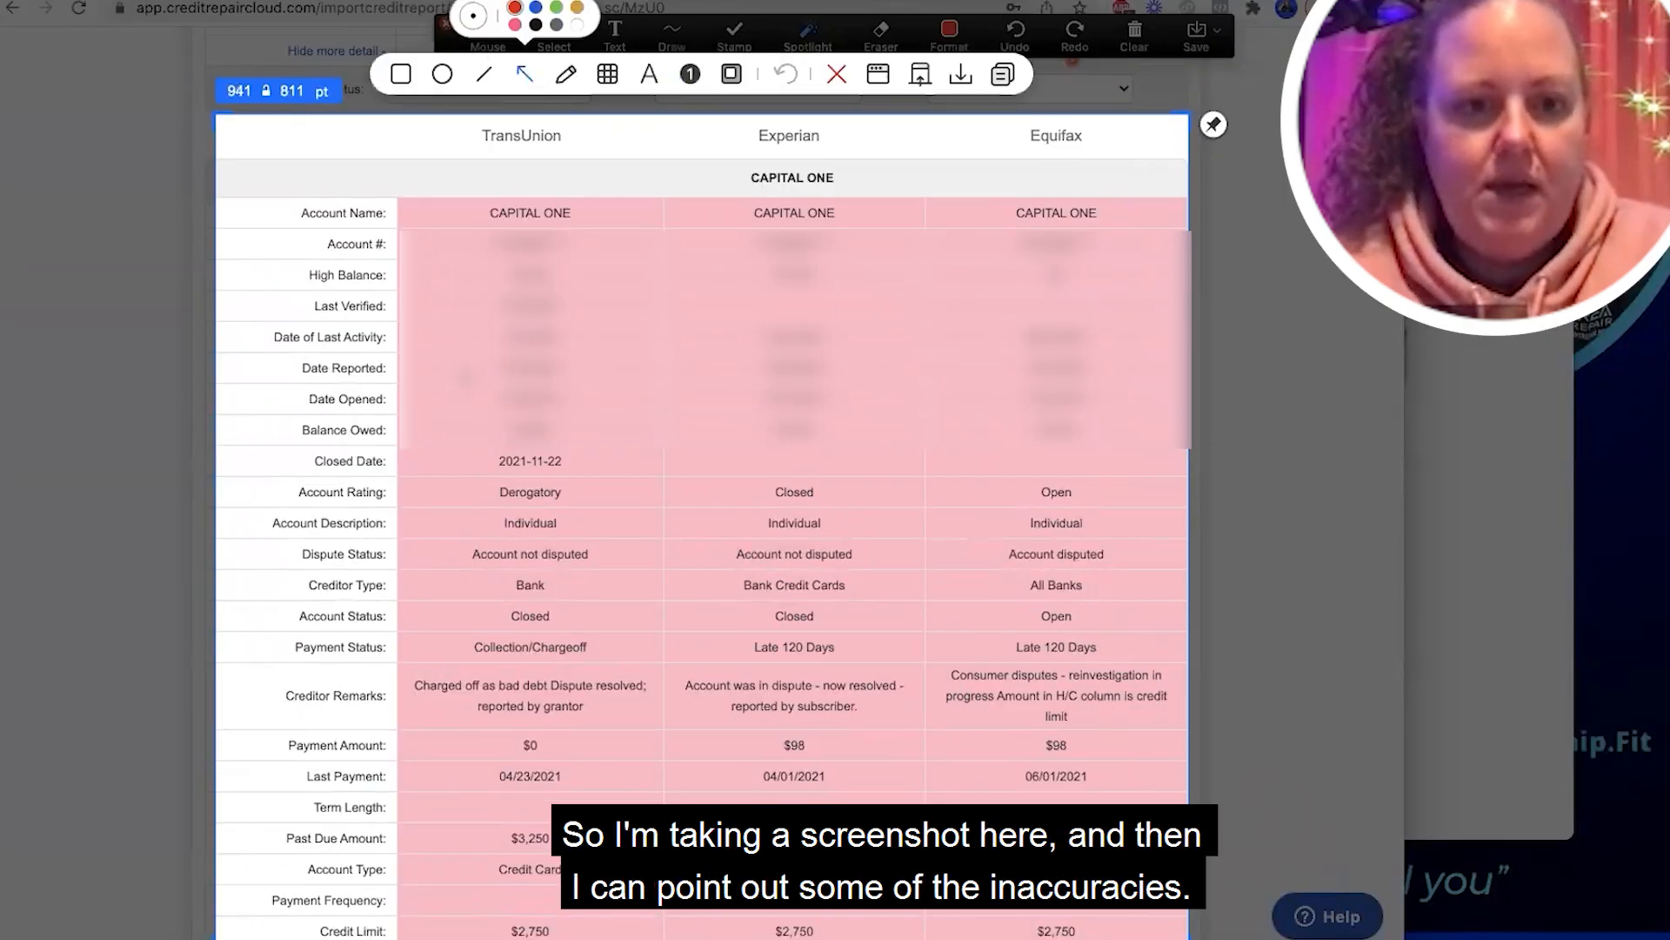
left_click_drag(411, 497, 474, 494)
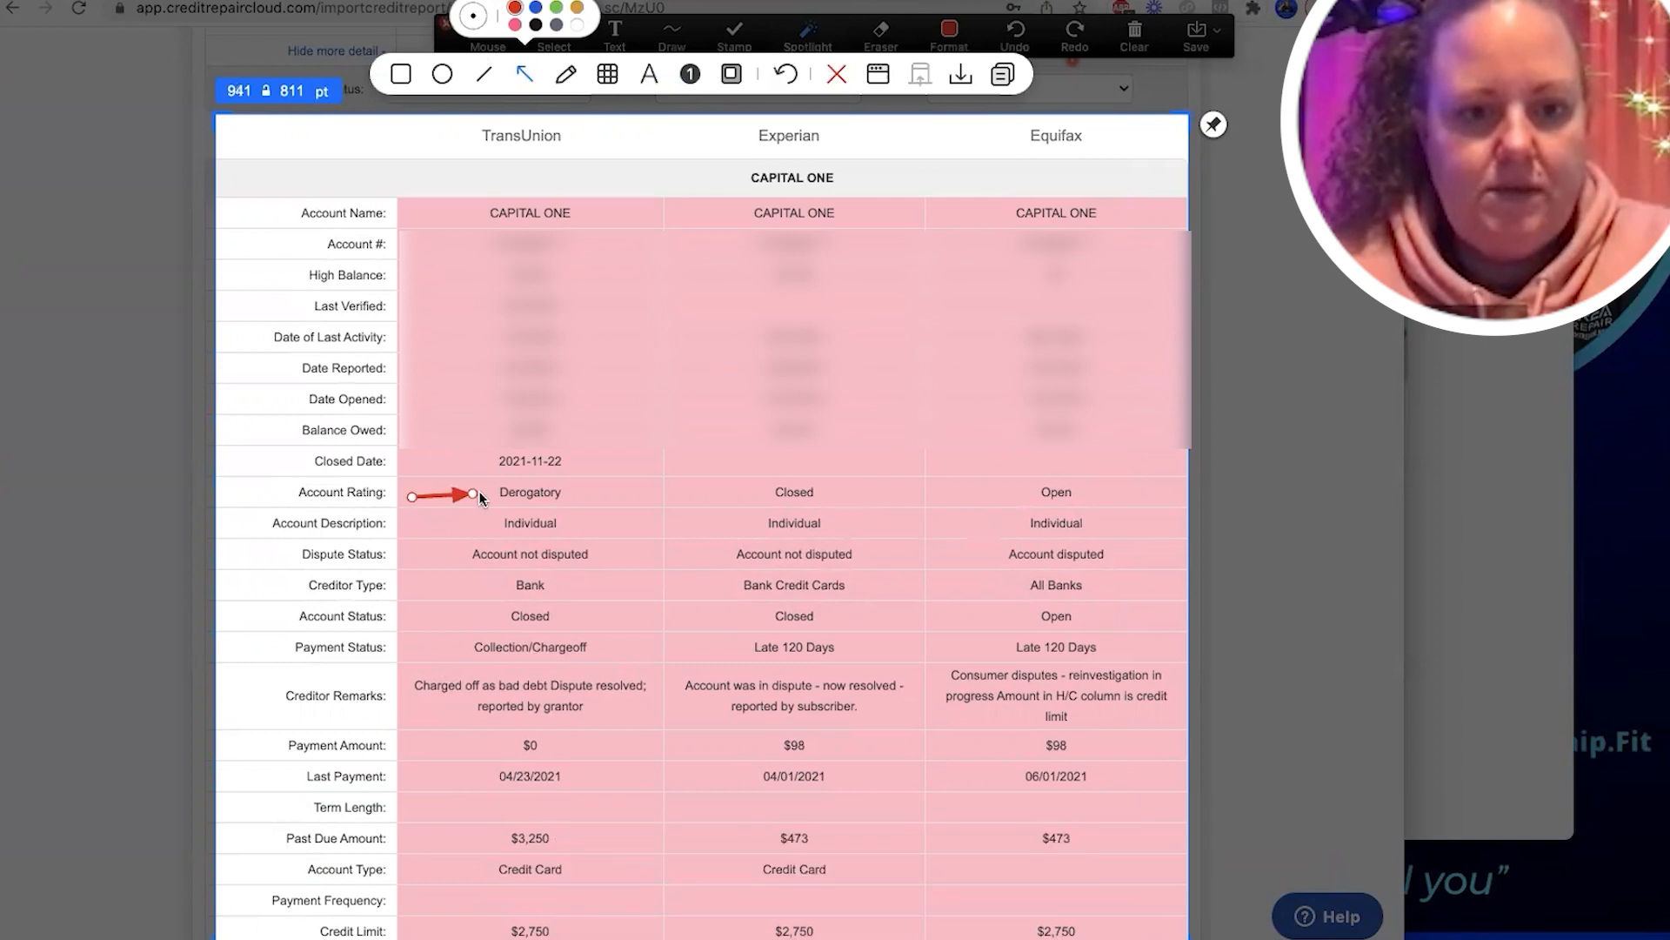
left_click_drag(713, 497, 762, 494)
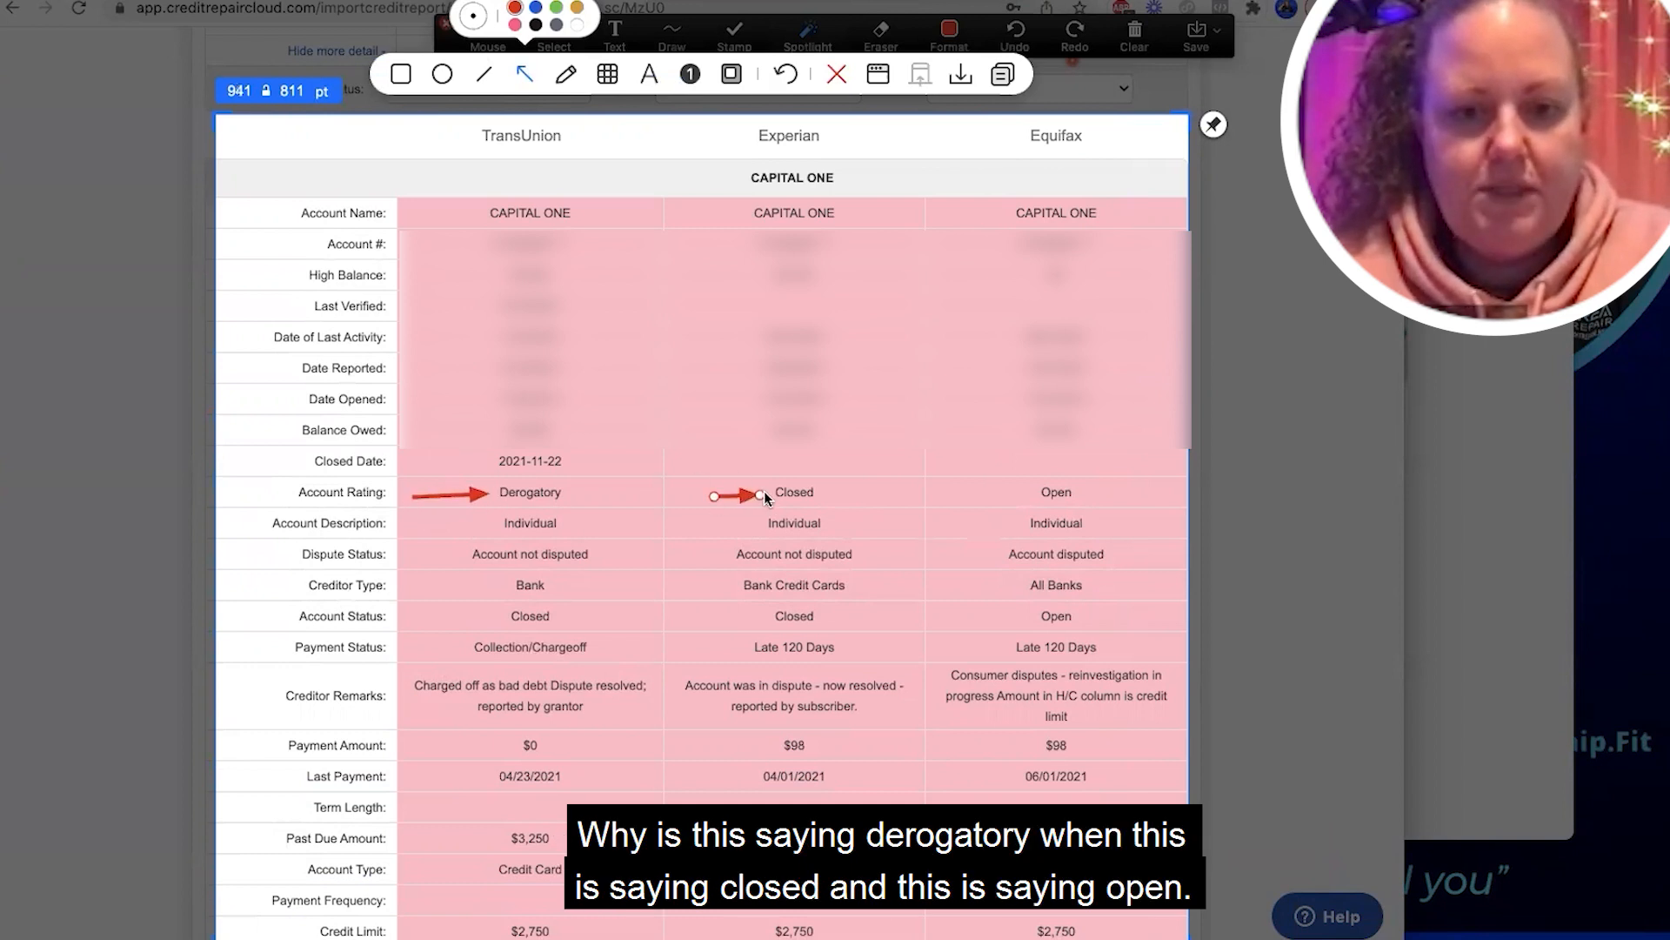
left_click_drag(952, 494, 1033, 495)
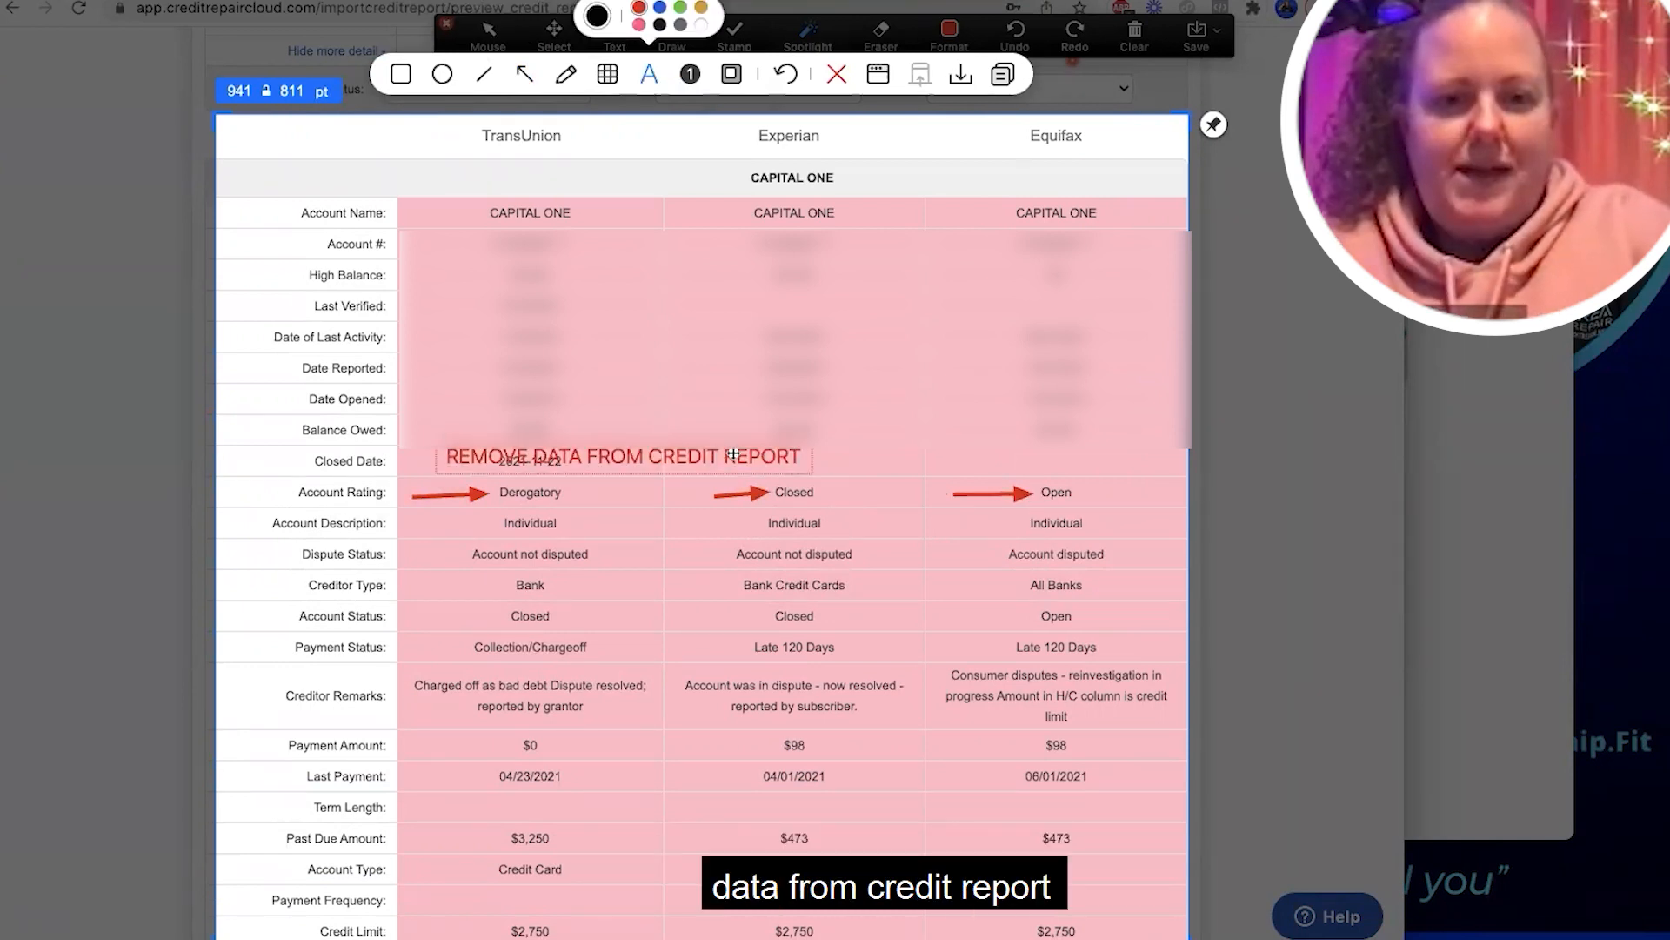
mouse_move(734, 453)
left_mouse_down()
mouse_move(728, 365)
mouse_move(650, 185)
mouse_move(533, 174)
left_mouse_up()
left_click(1002, 74)
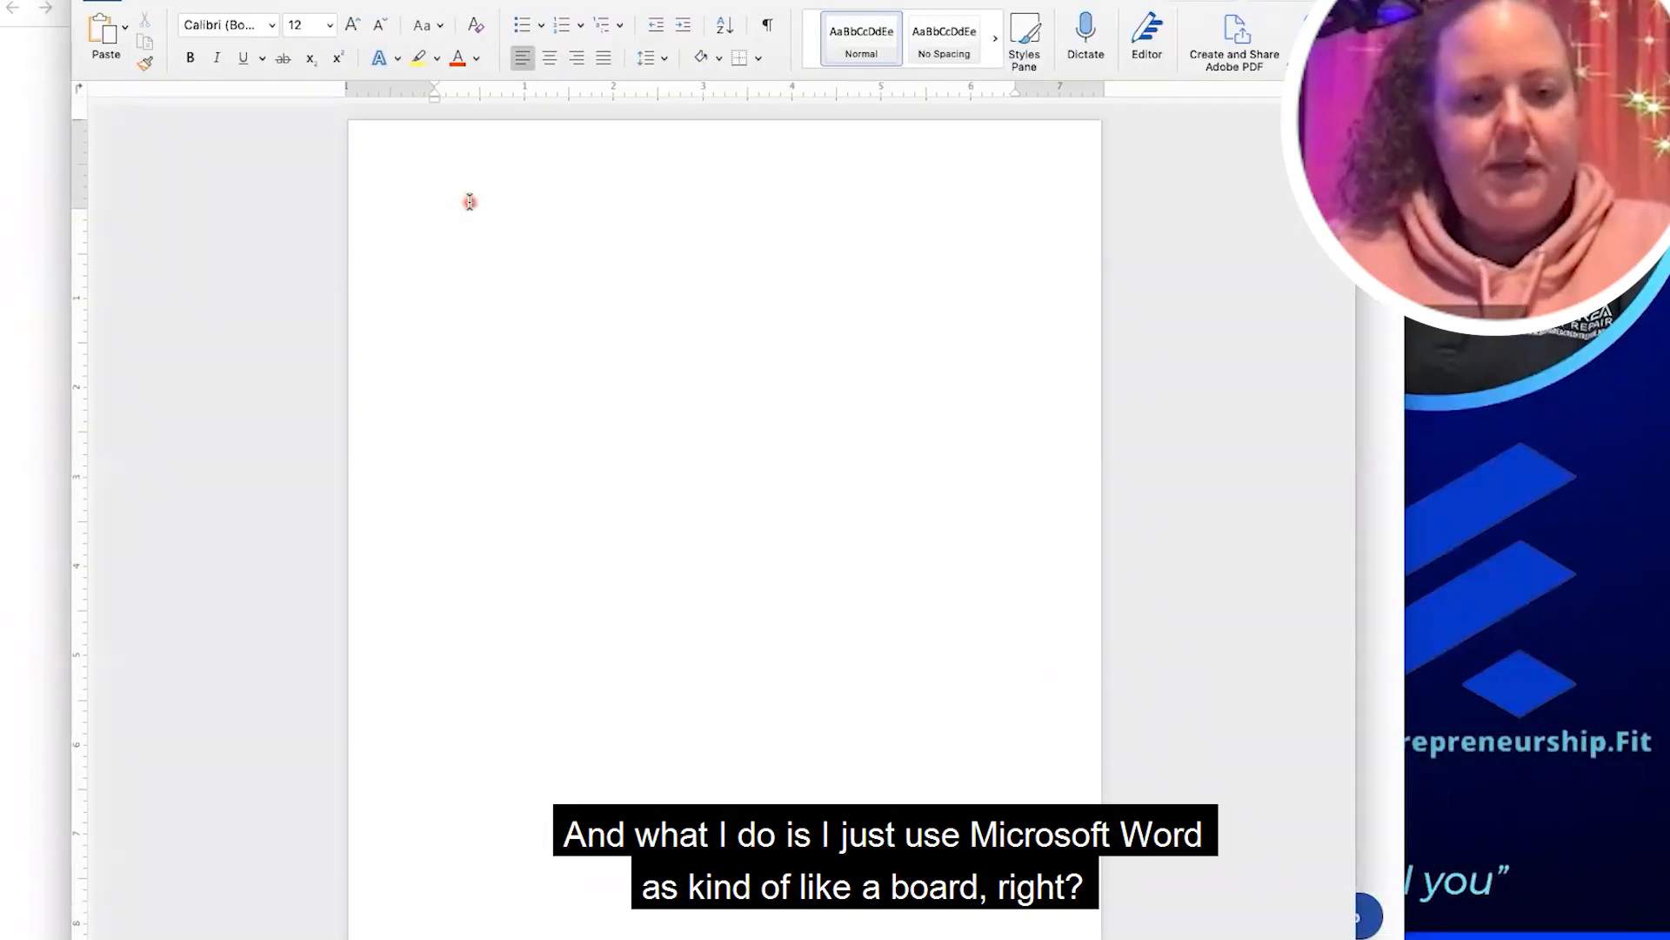
Paste the annotated capture into a blank Microsoft Word document and add a page header with the client's initials and "Exhibit"
key("super+v")
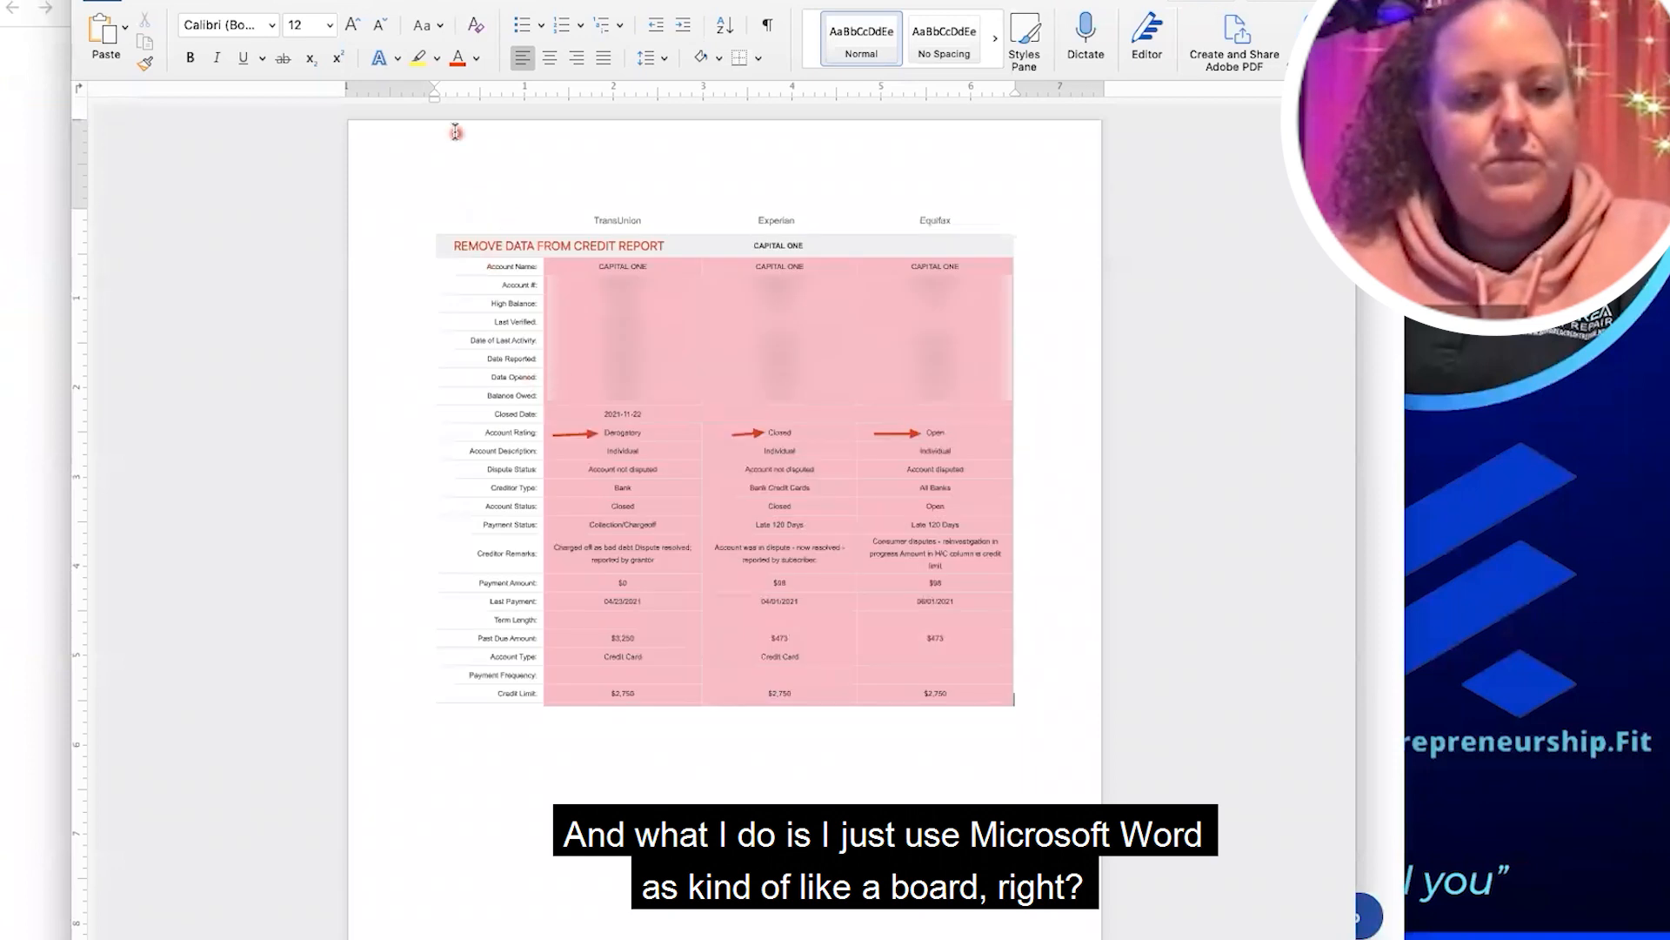
double_click(461, 165)
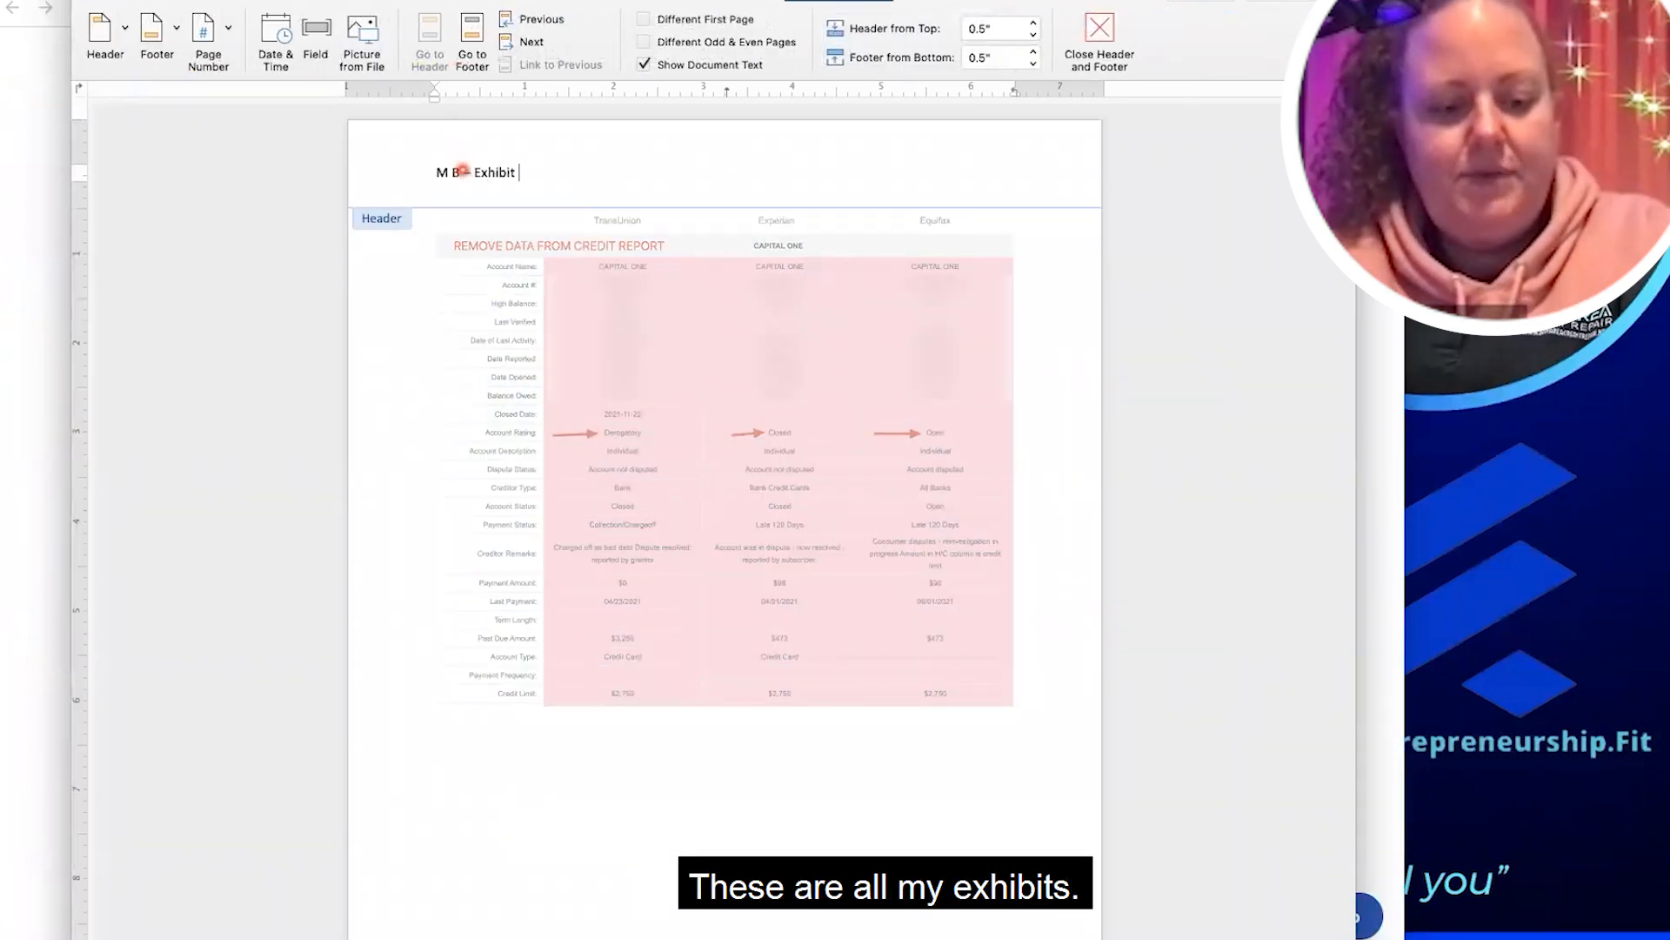
type("AUD ACCOUNT DATA")
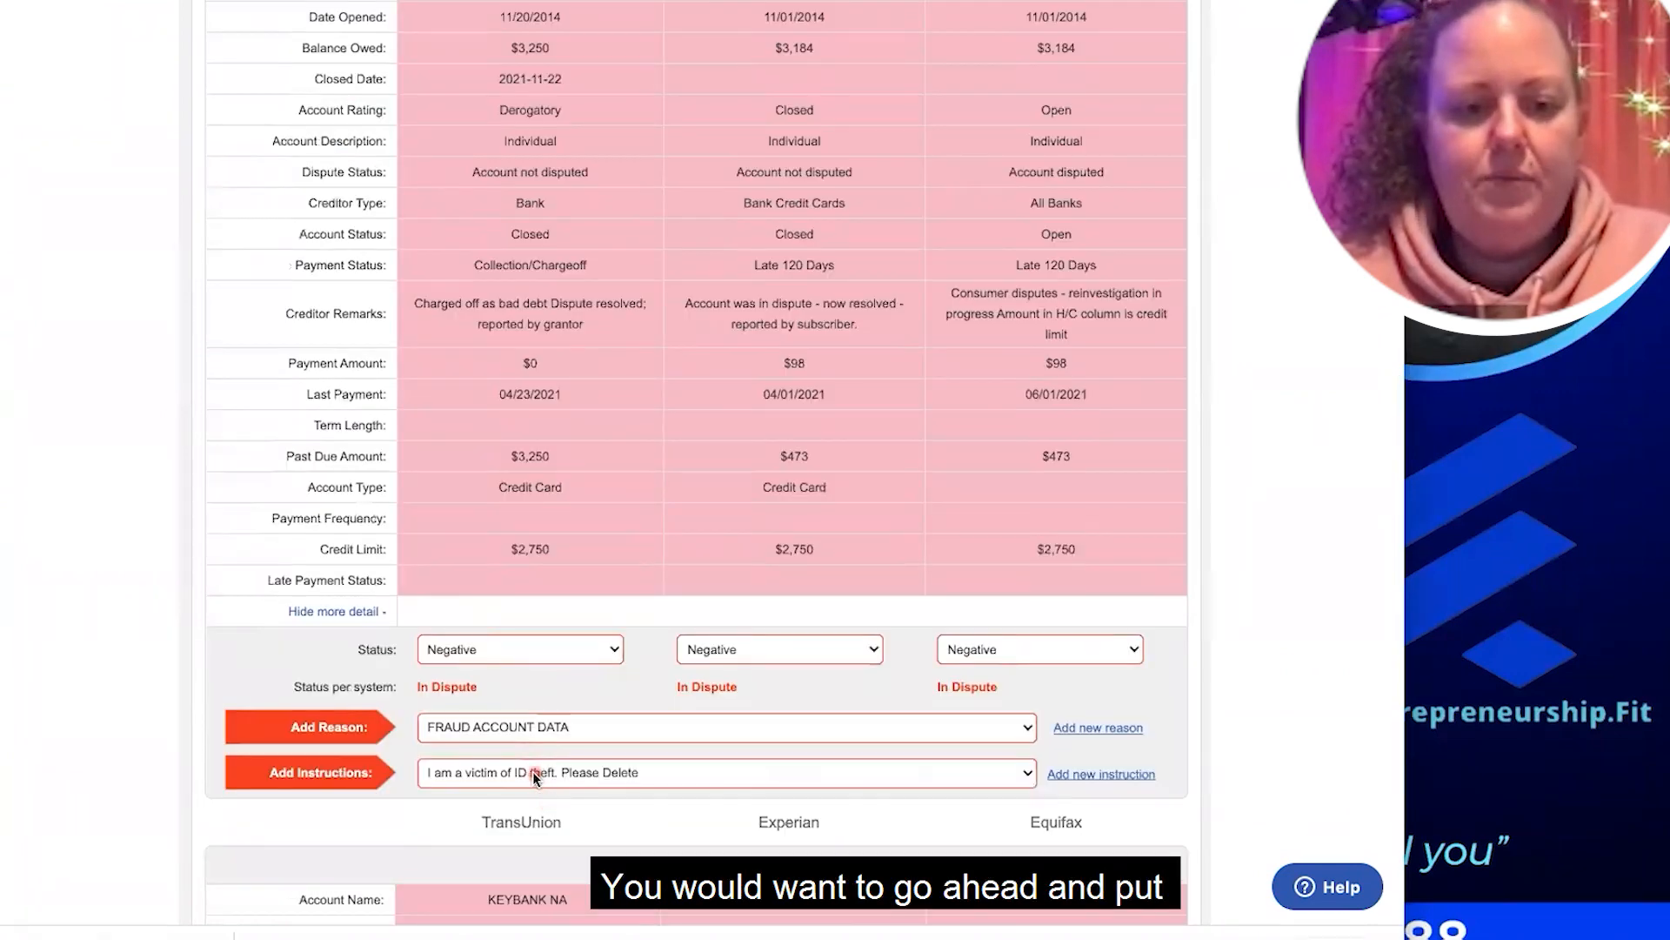
Try the instruction "Delete immediately & Confirm in writing." on the CAPITAL ONE account and restore "I am a victim of ID theft. Please Delete"
left_click(532, 770)
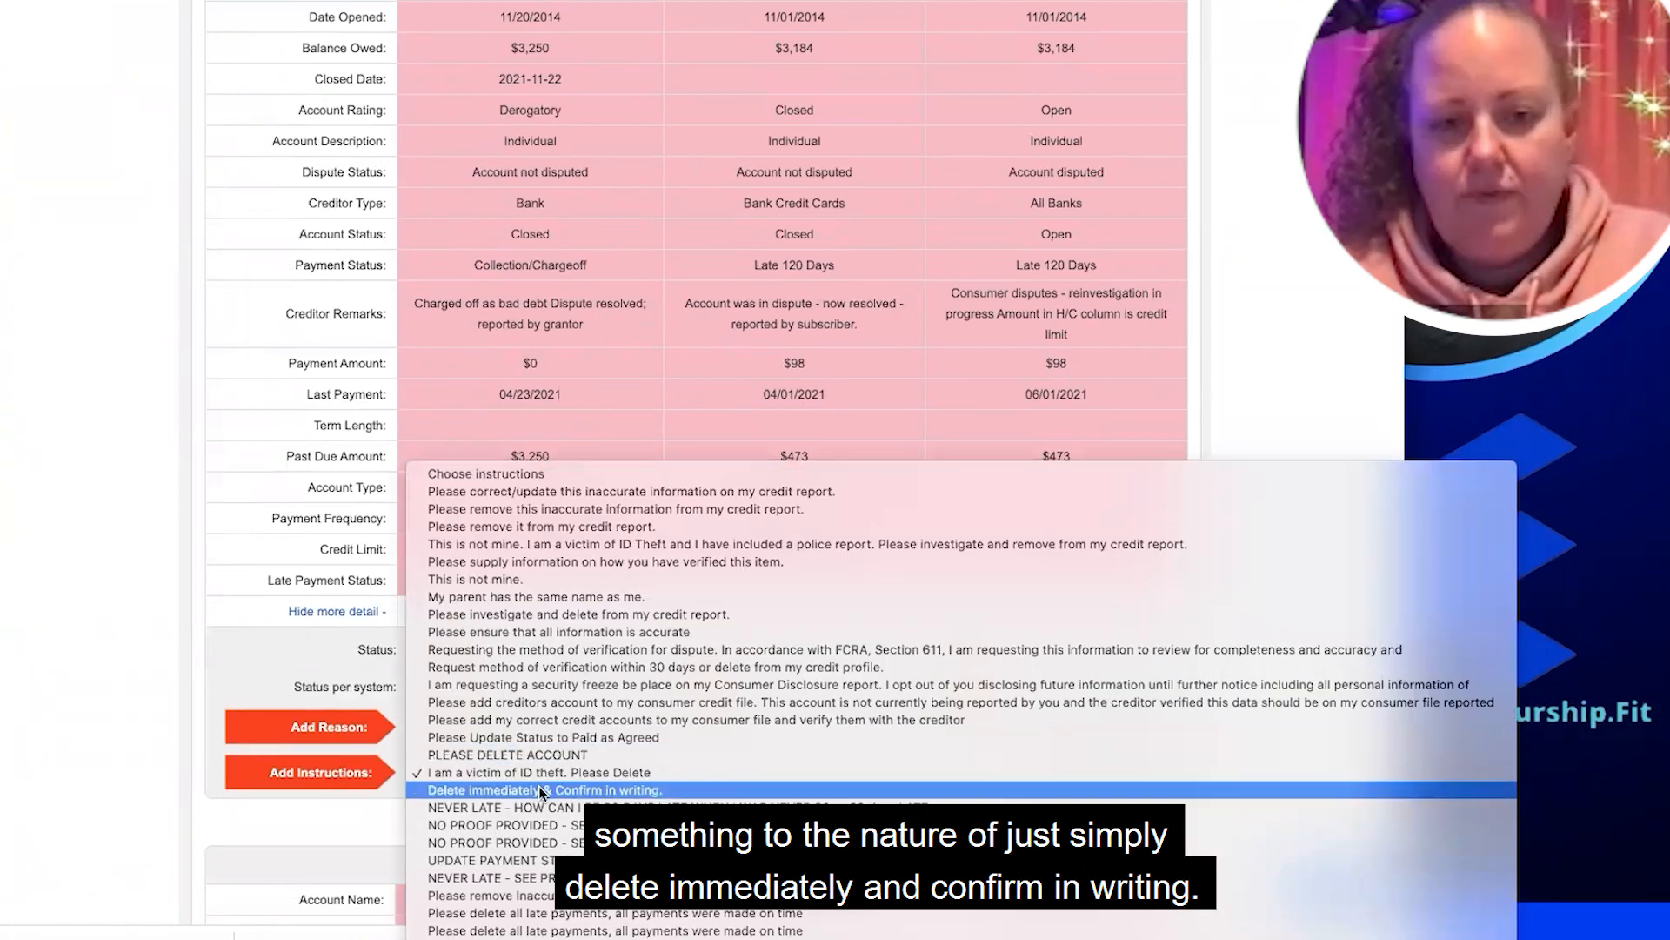
left_click(539, 789)
scroll(514, 581, "down", 2)
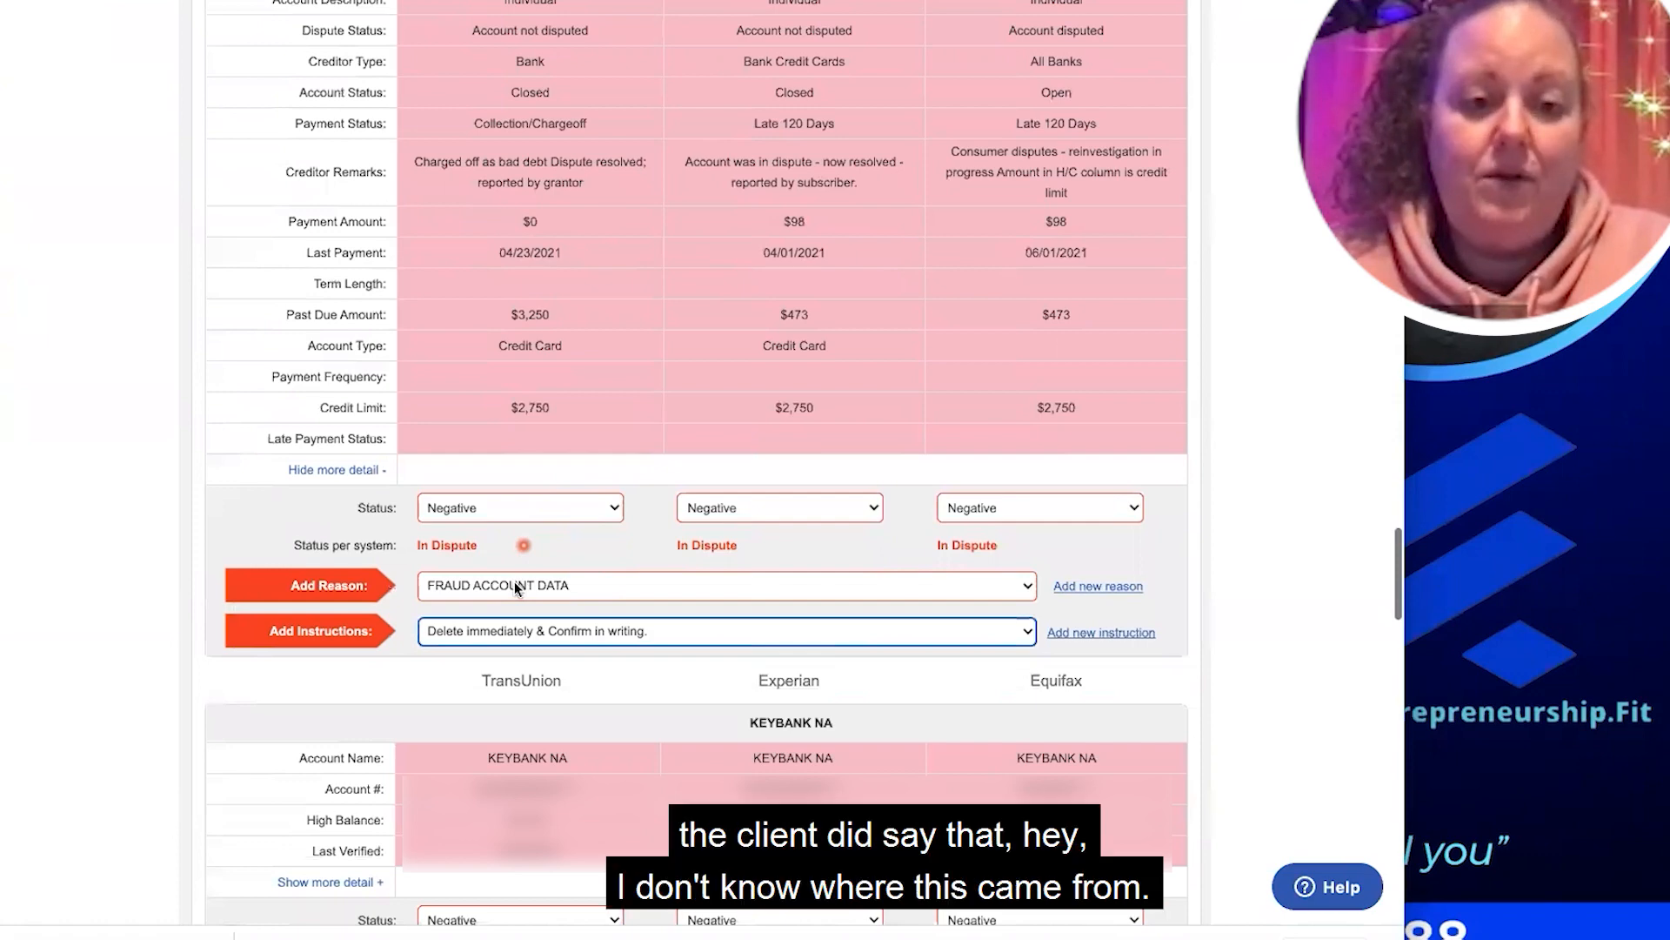
left_click(517, 588)
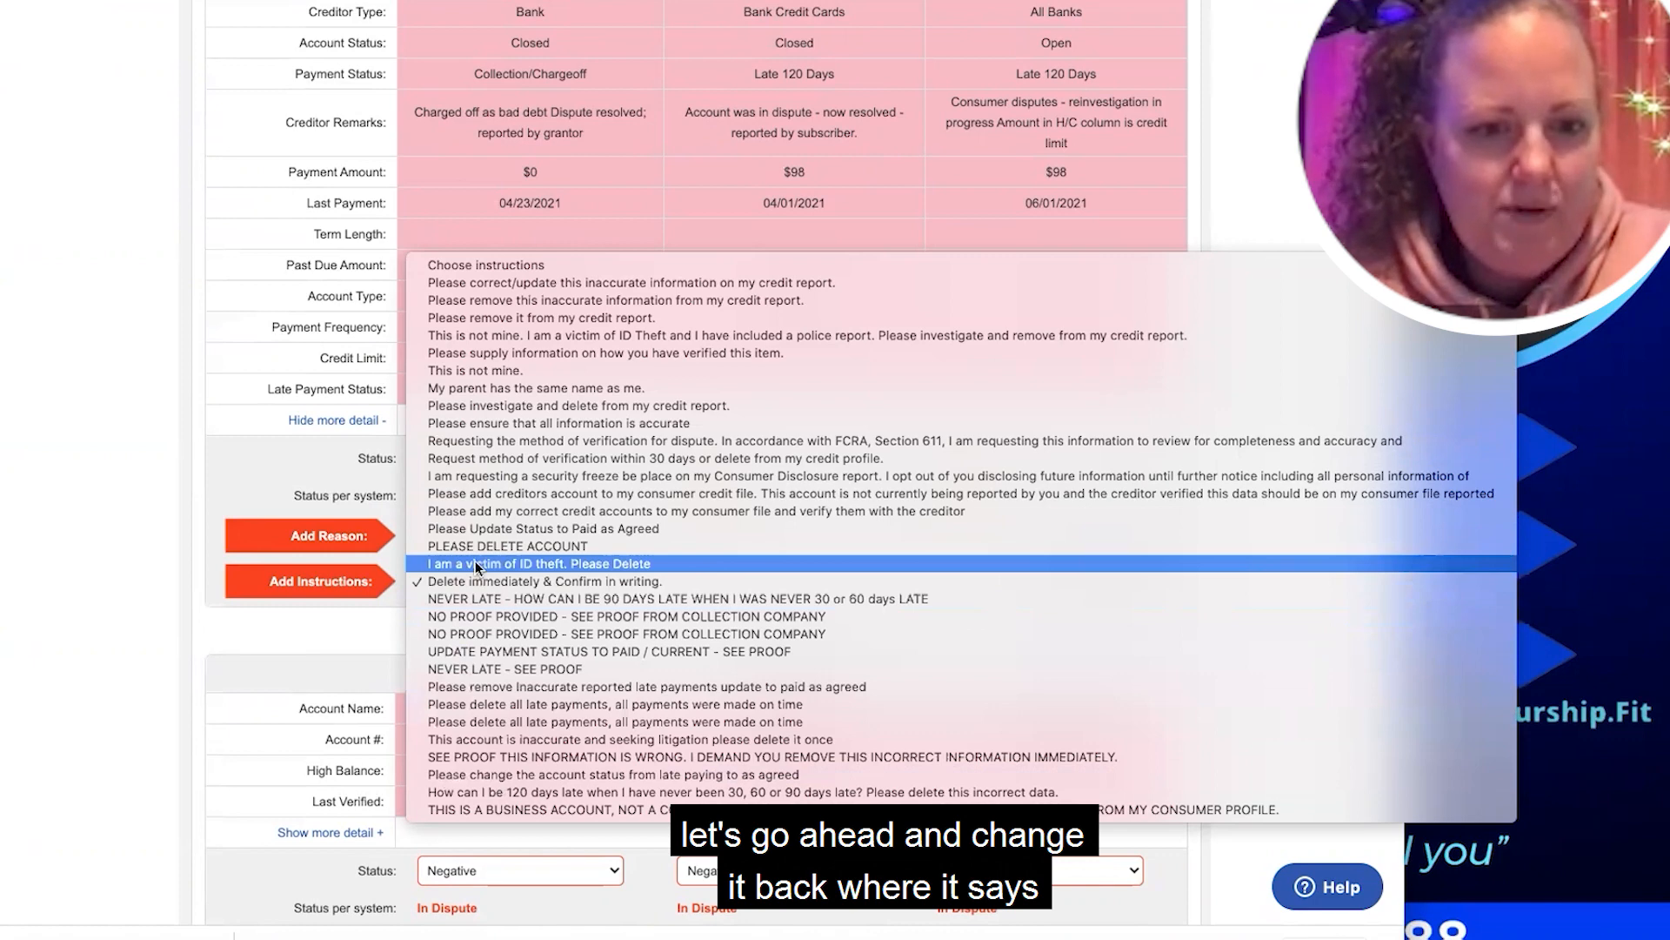
left_click(475, 563)
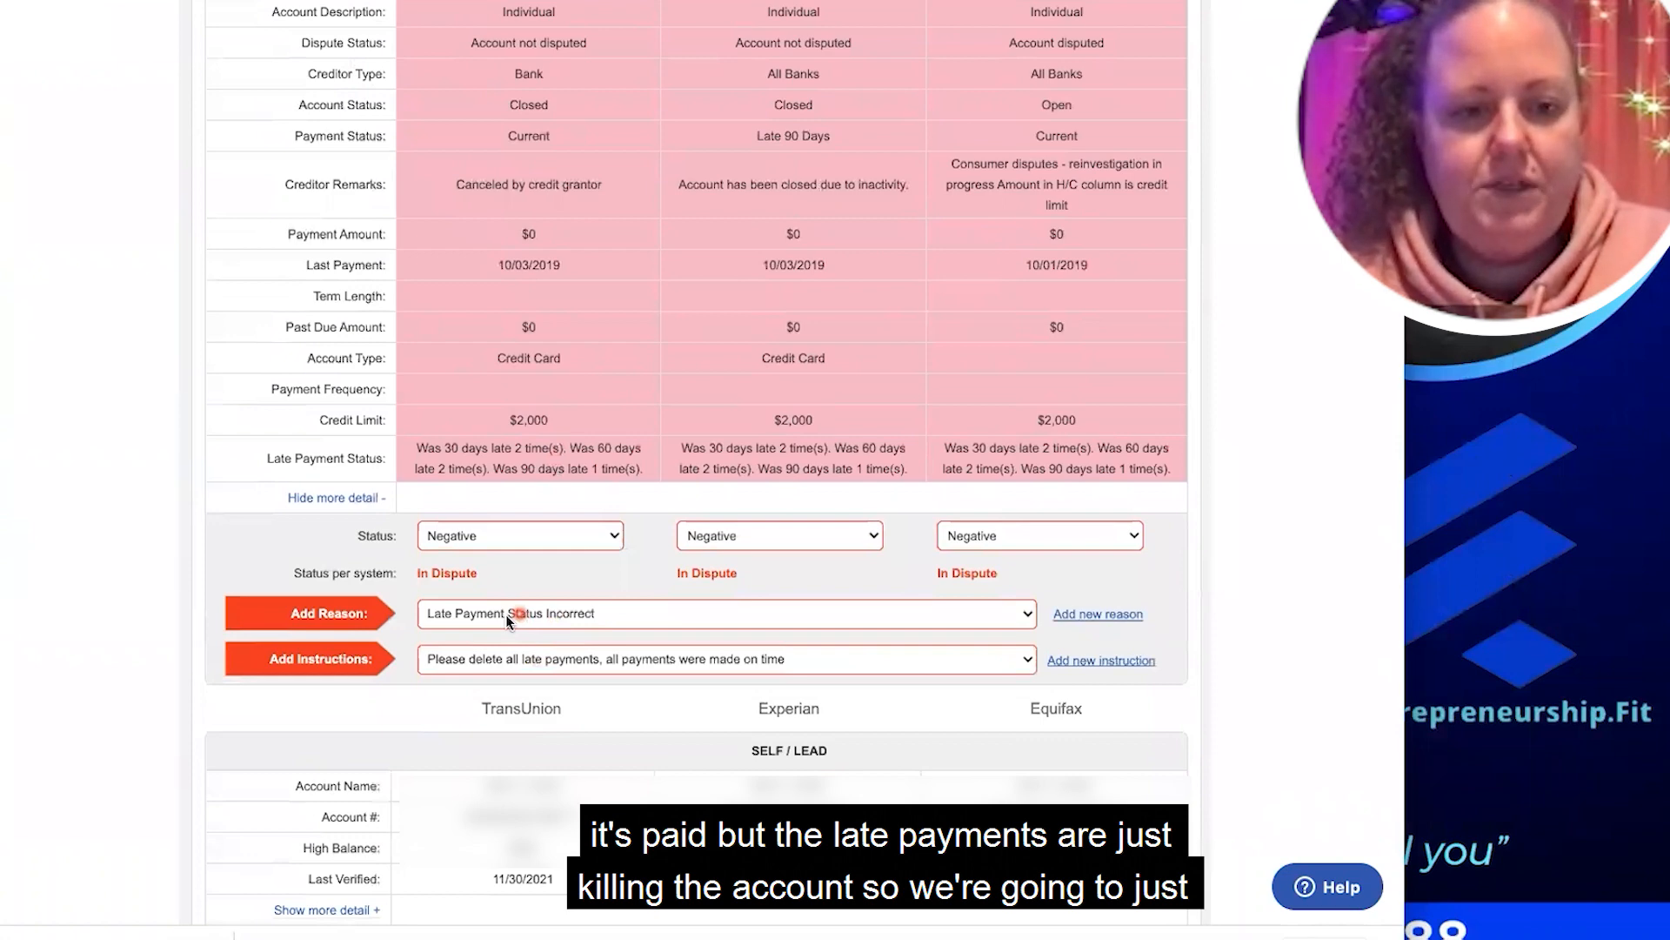
Set the instruction of the late-payment credit card with the $2,000 limit to "Please remove Inaccurate reported late payments update to paid as agreed"
scroll(426, 585, "down", 1)
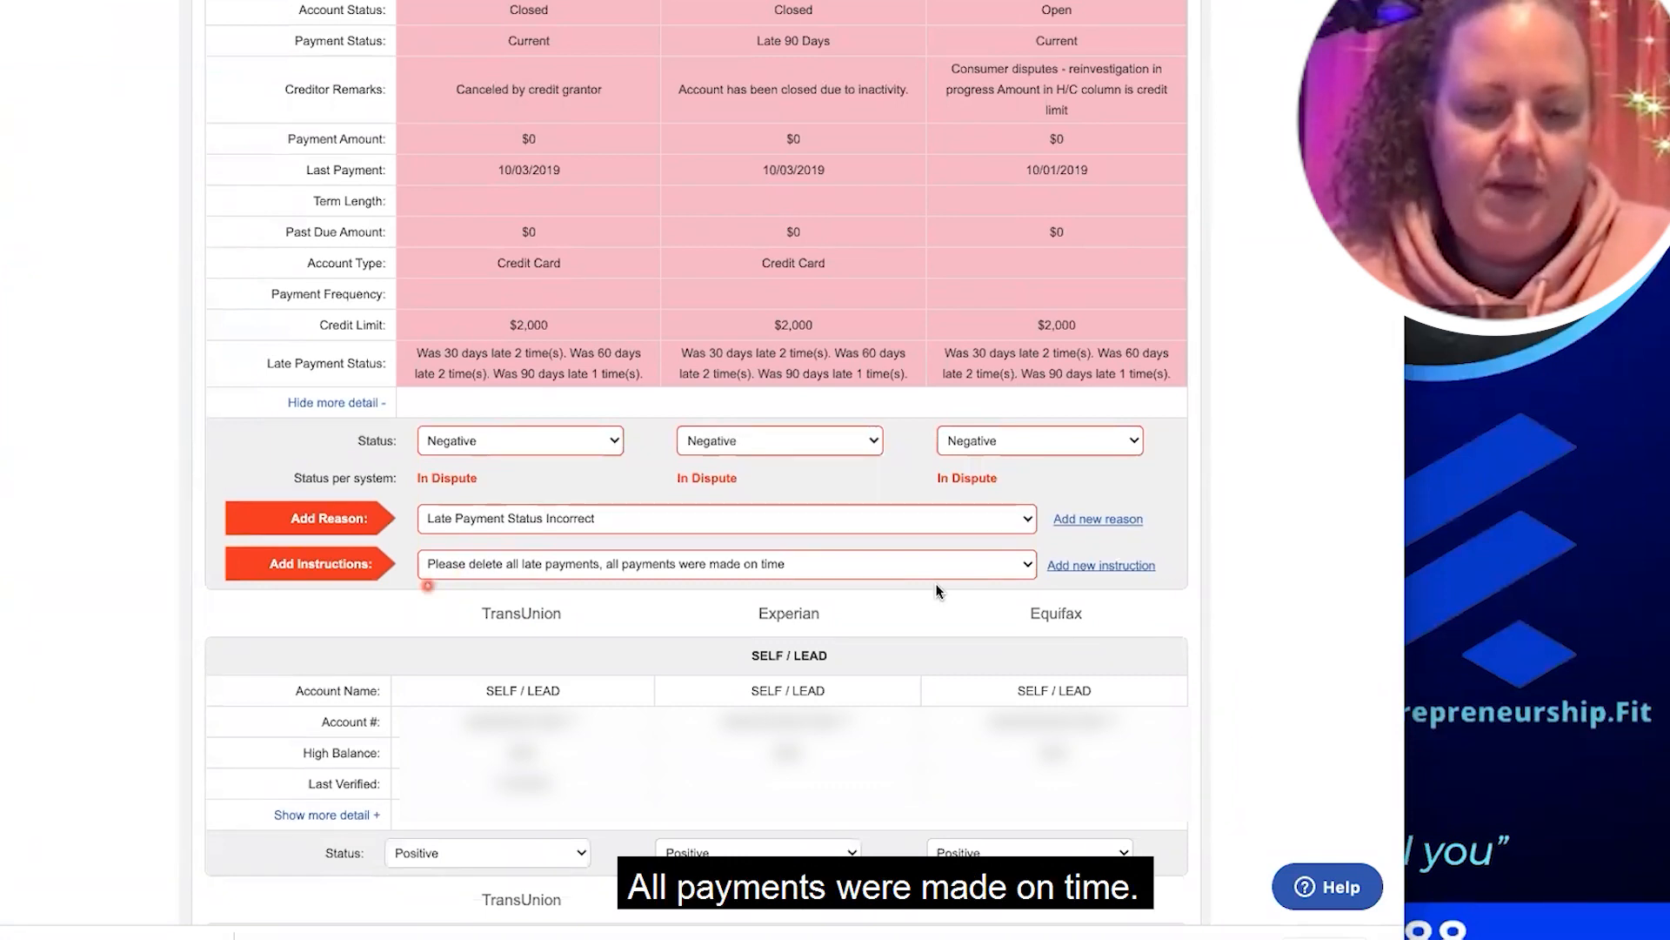
left_click(1028, 562)
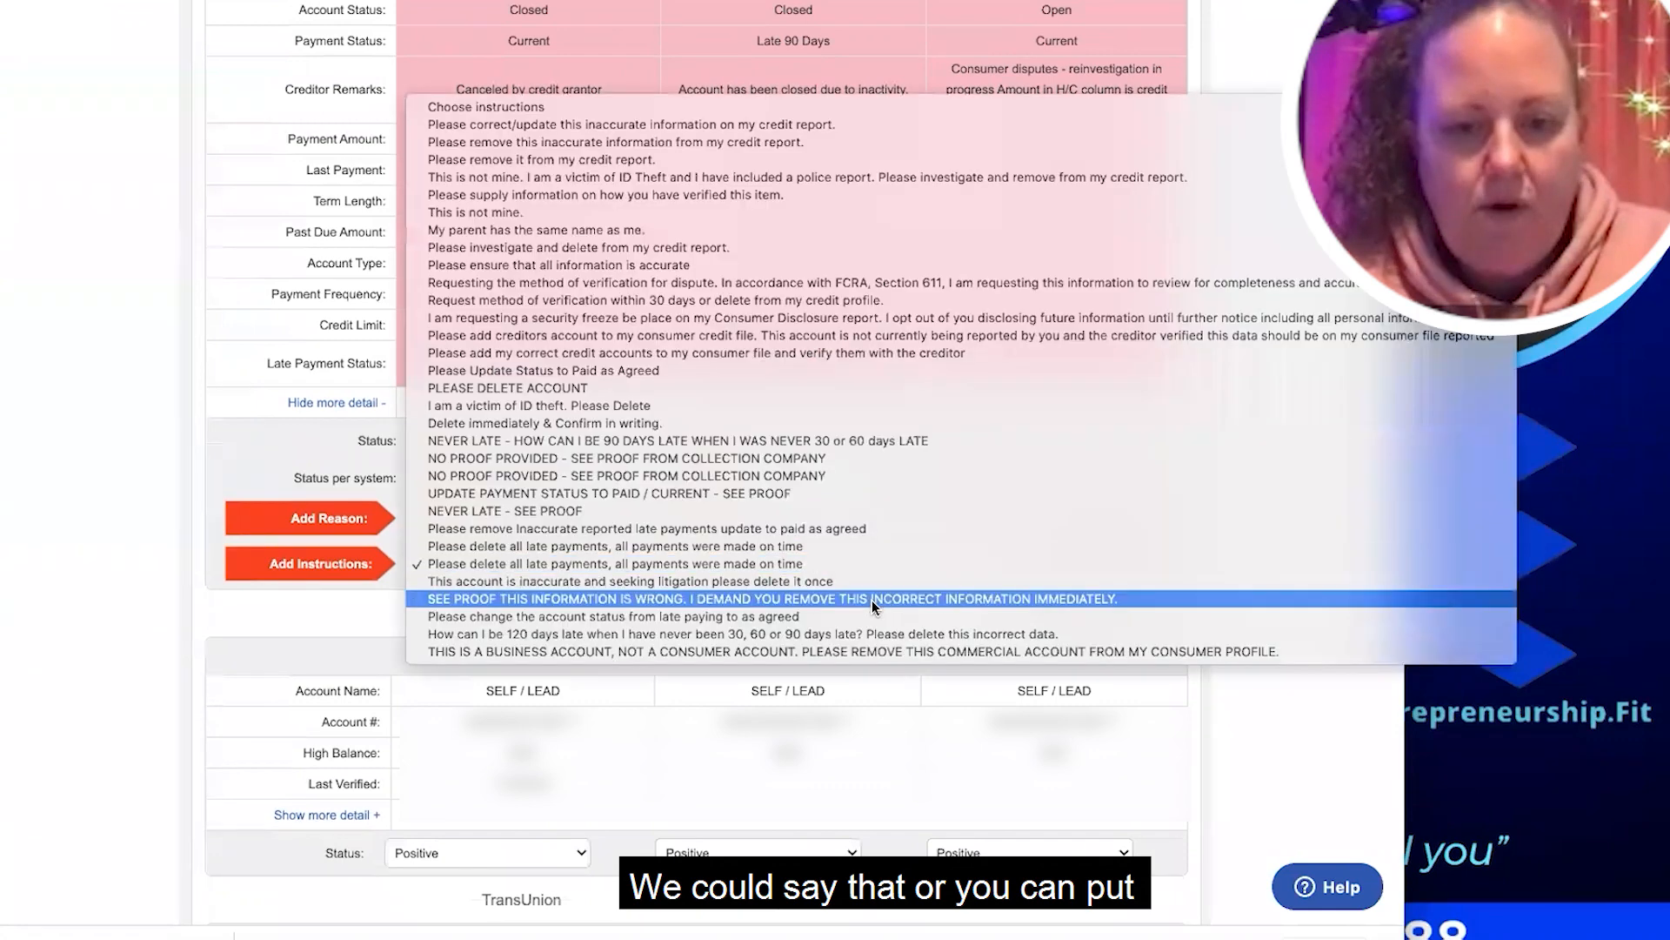
left_click(740, 528)
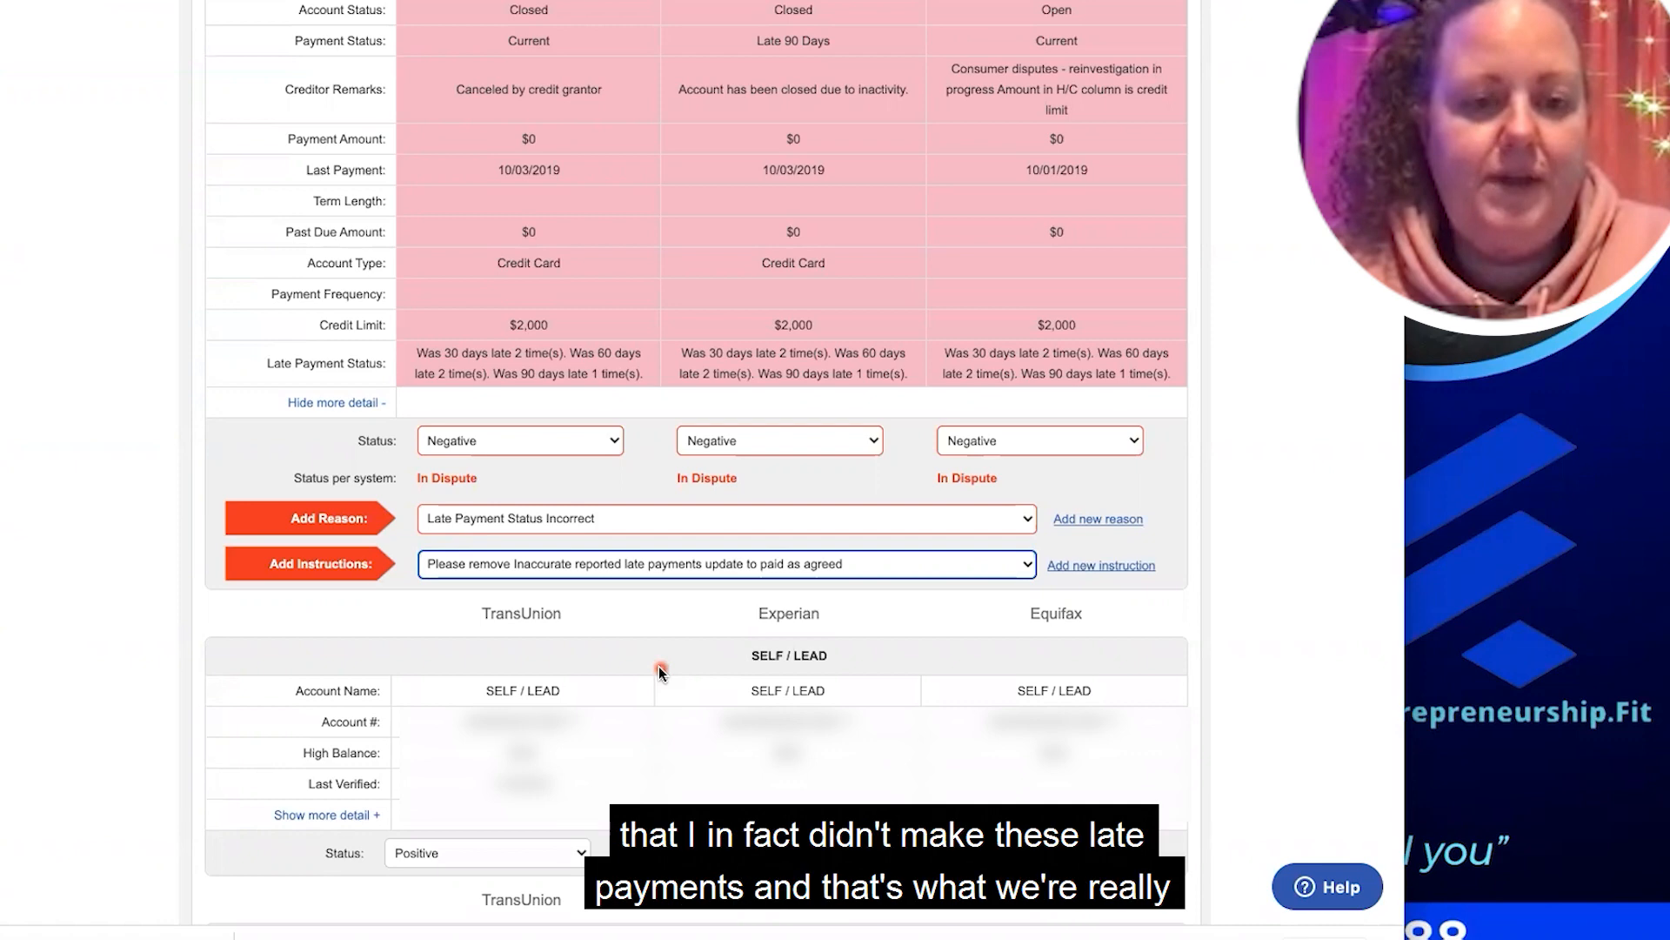
scroll(659, 670, "down", 2)
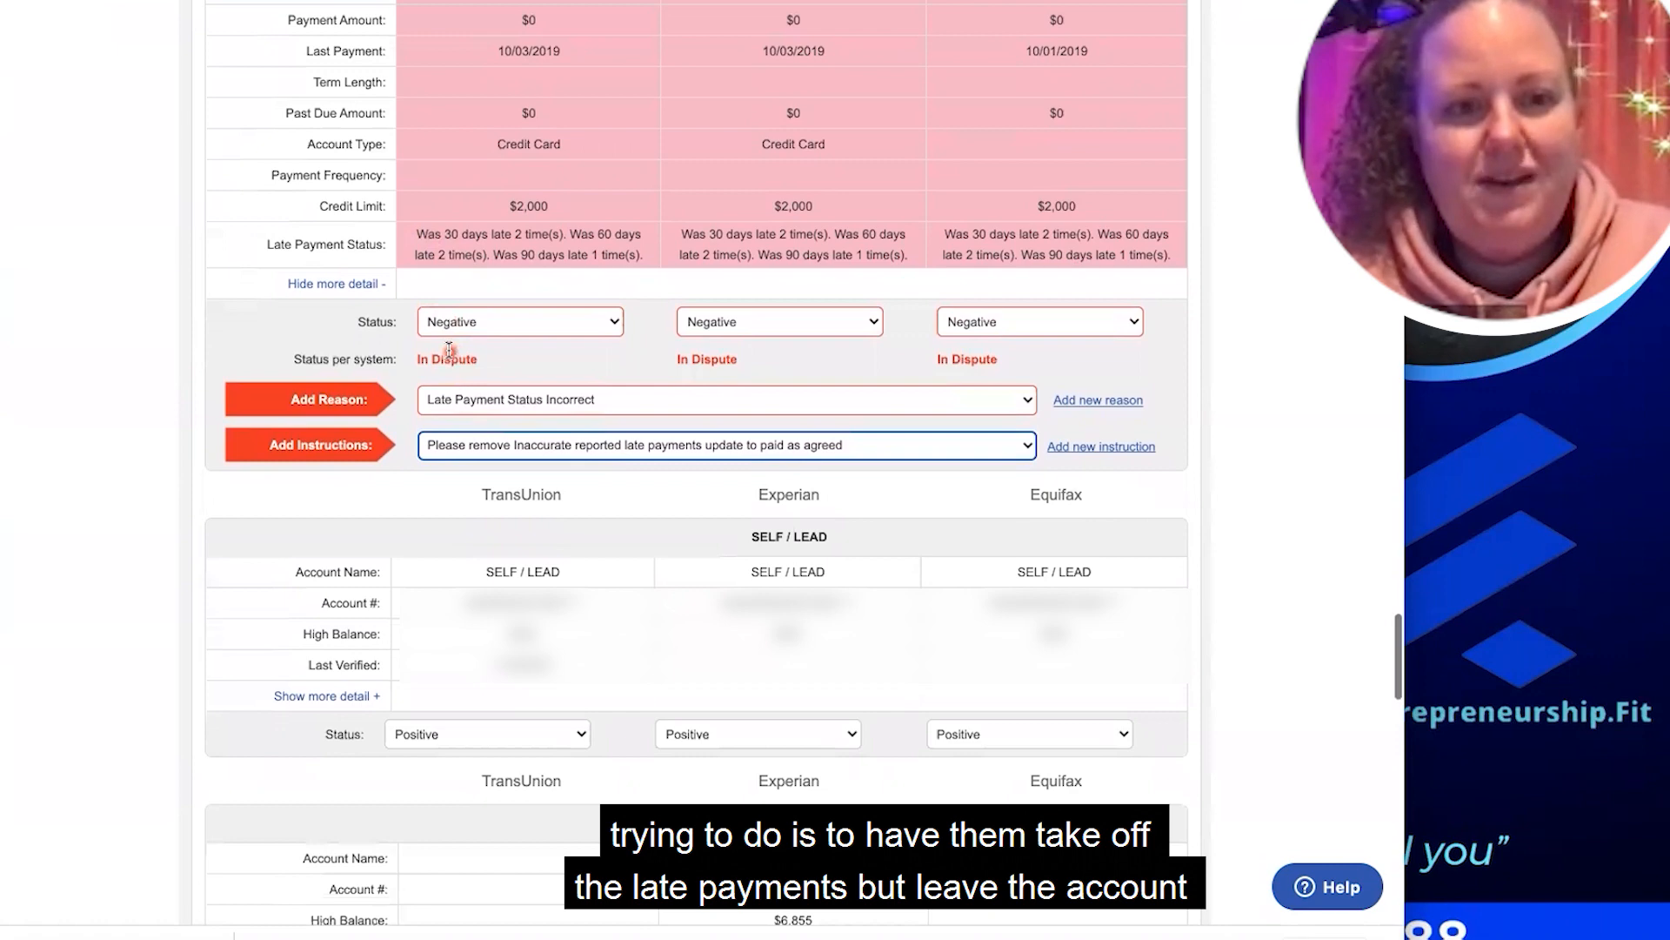
Examine the full details, late payment status and dispute settings of the KEYBANK NA unsecured loan across the three bureaus
scroll(446, 295, "up", 6)
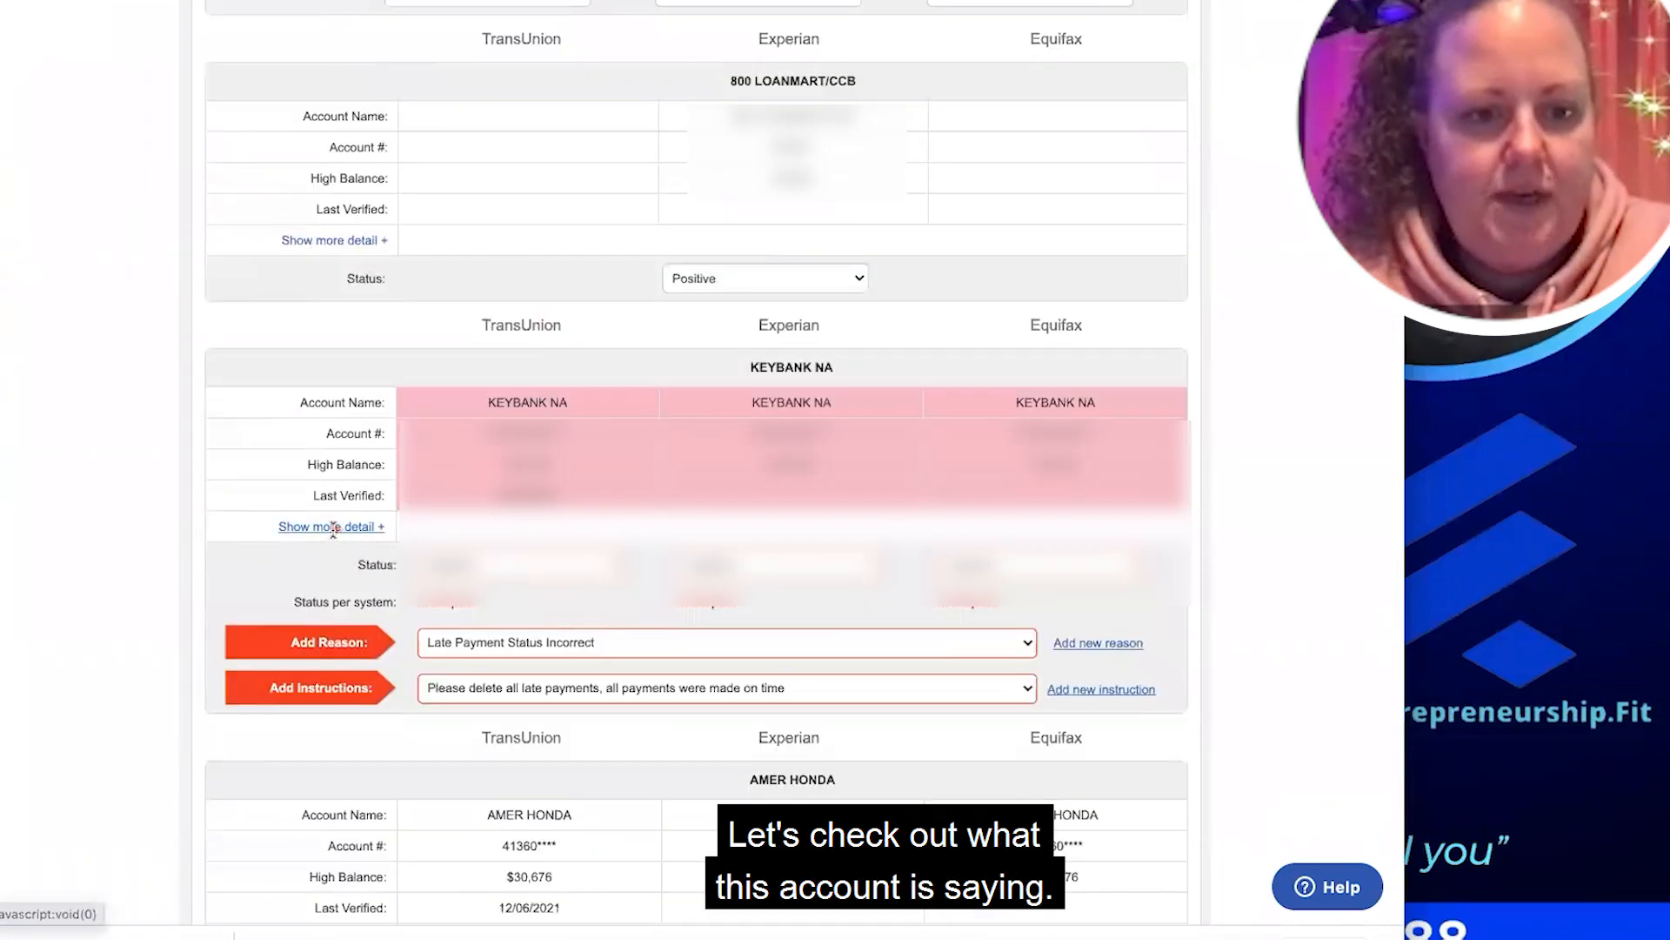
left_click(335, 527)
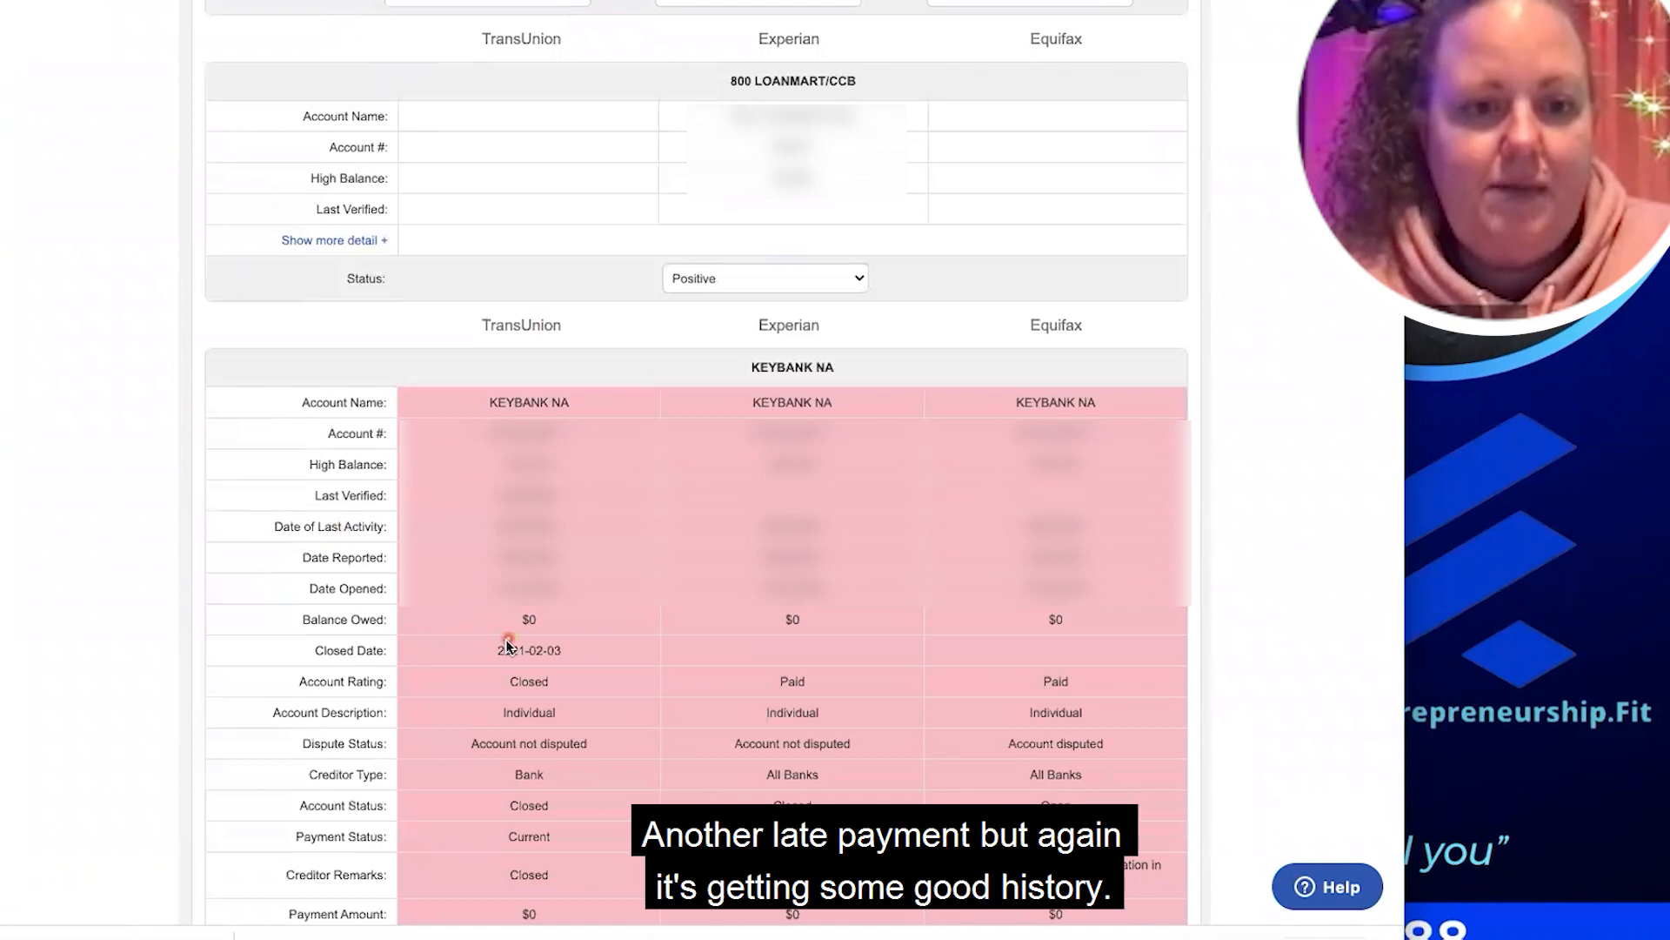
scroll(505, 639, "down", 3)
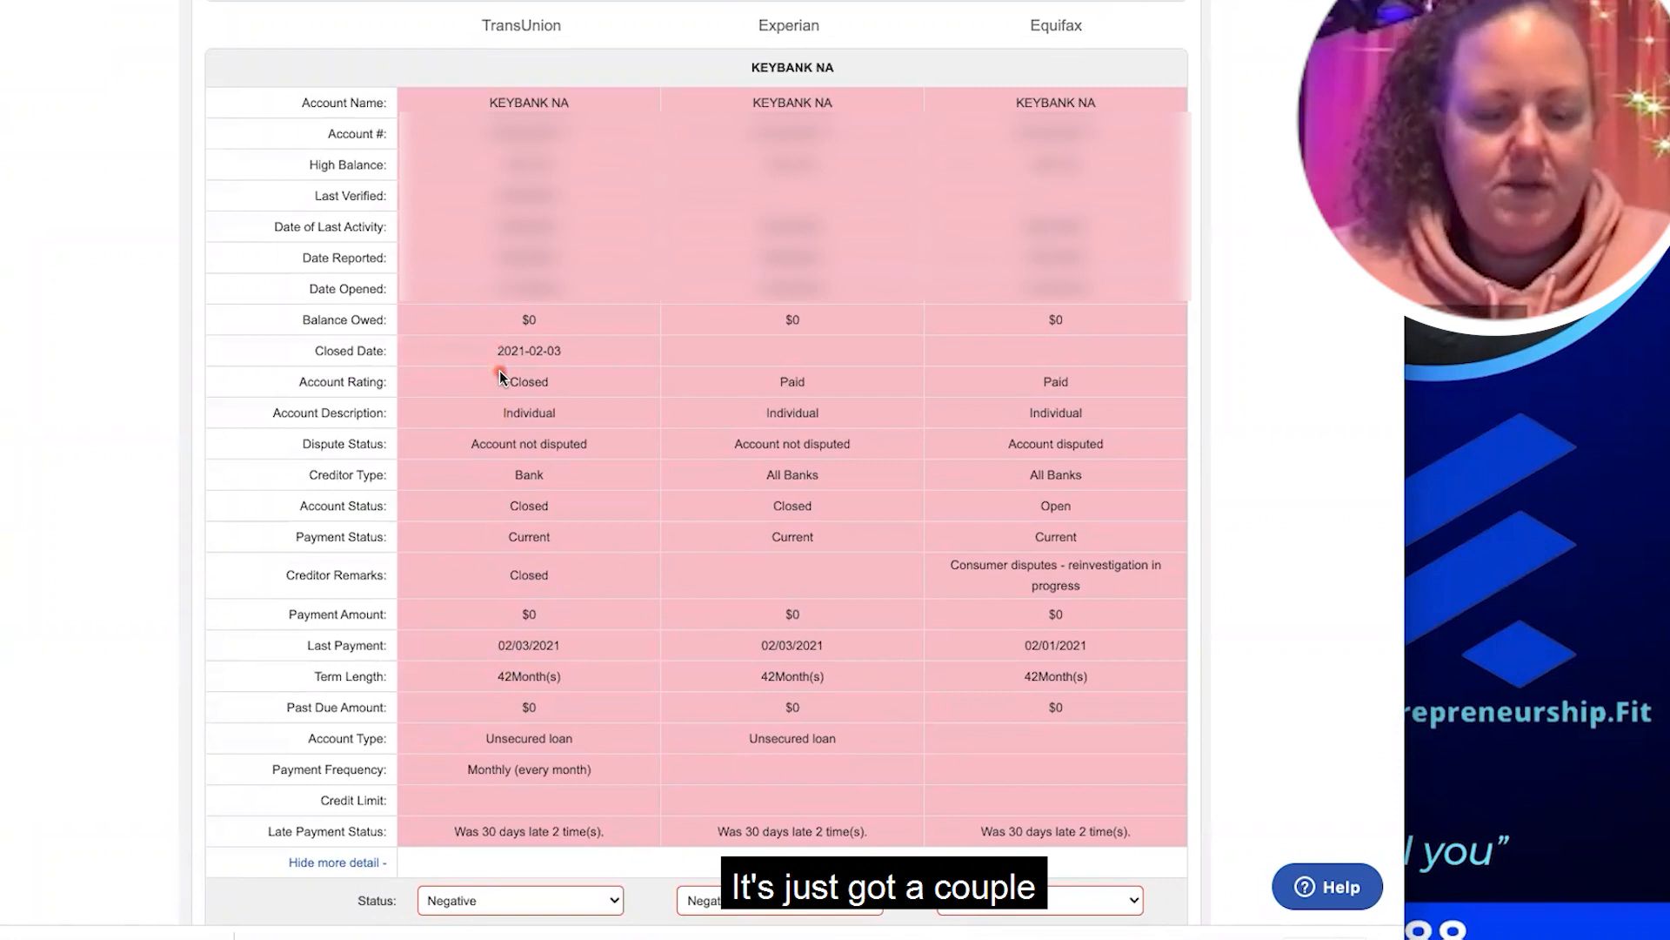
scroll(499, 368, "down", 3)
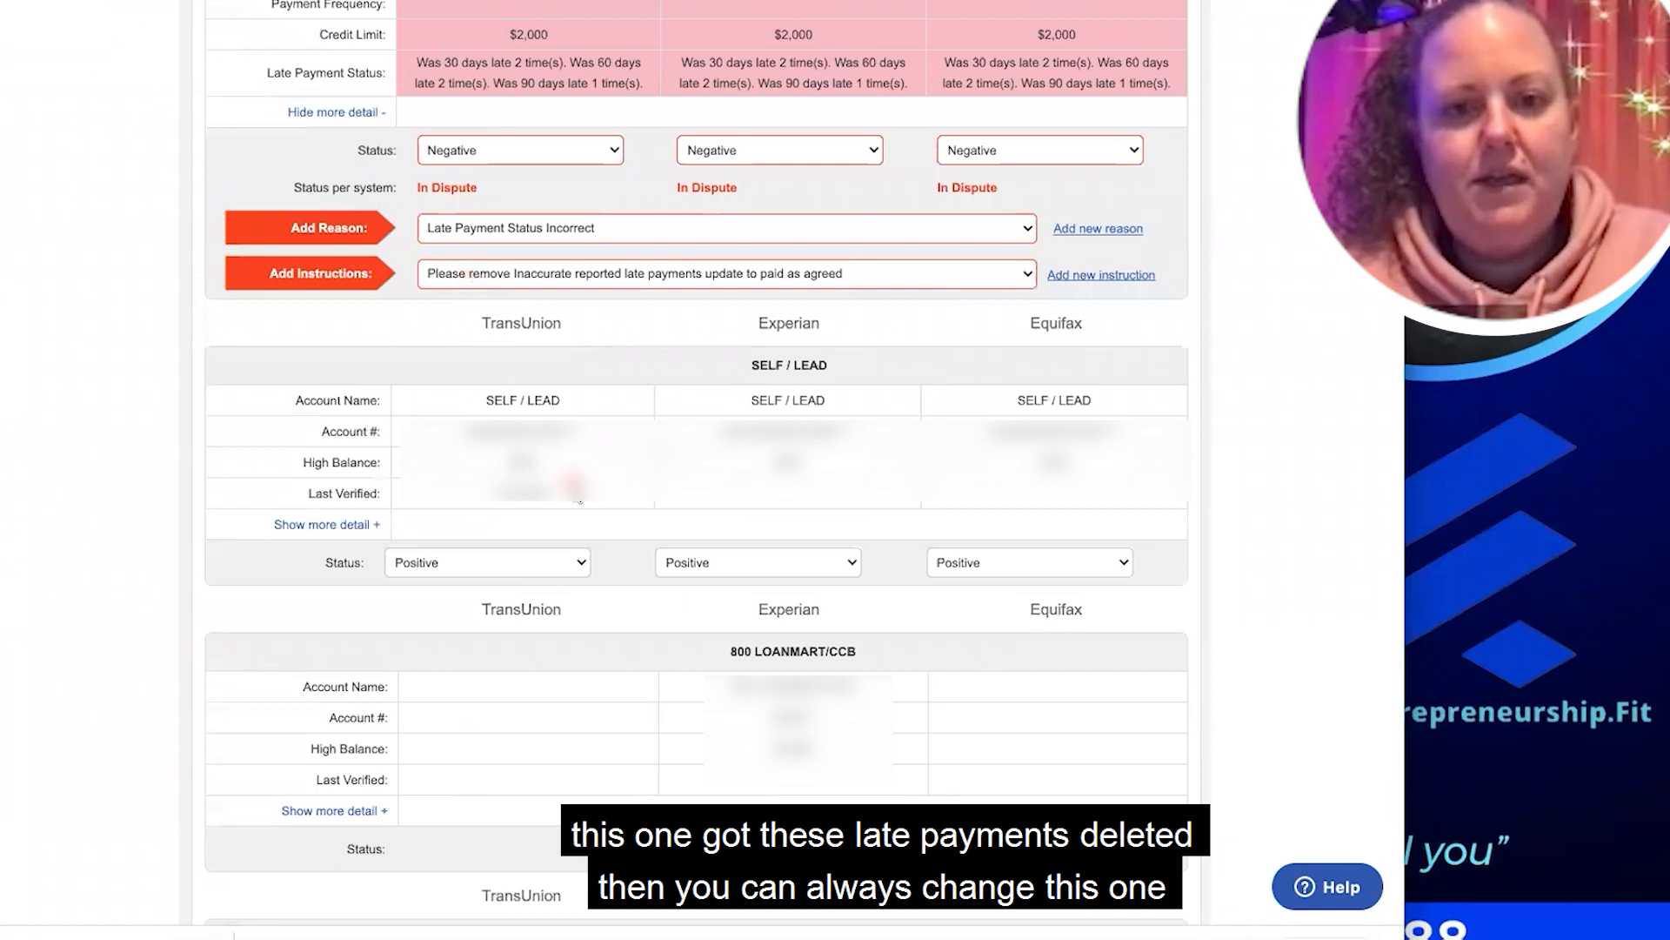
scroll(579, 495, "down", 10)
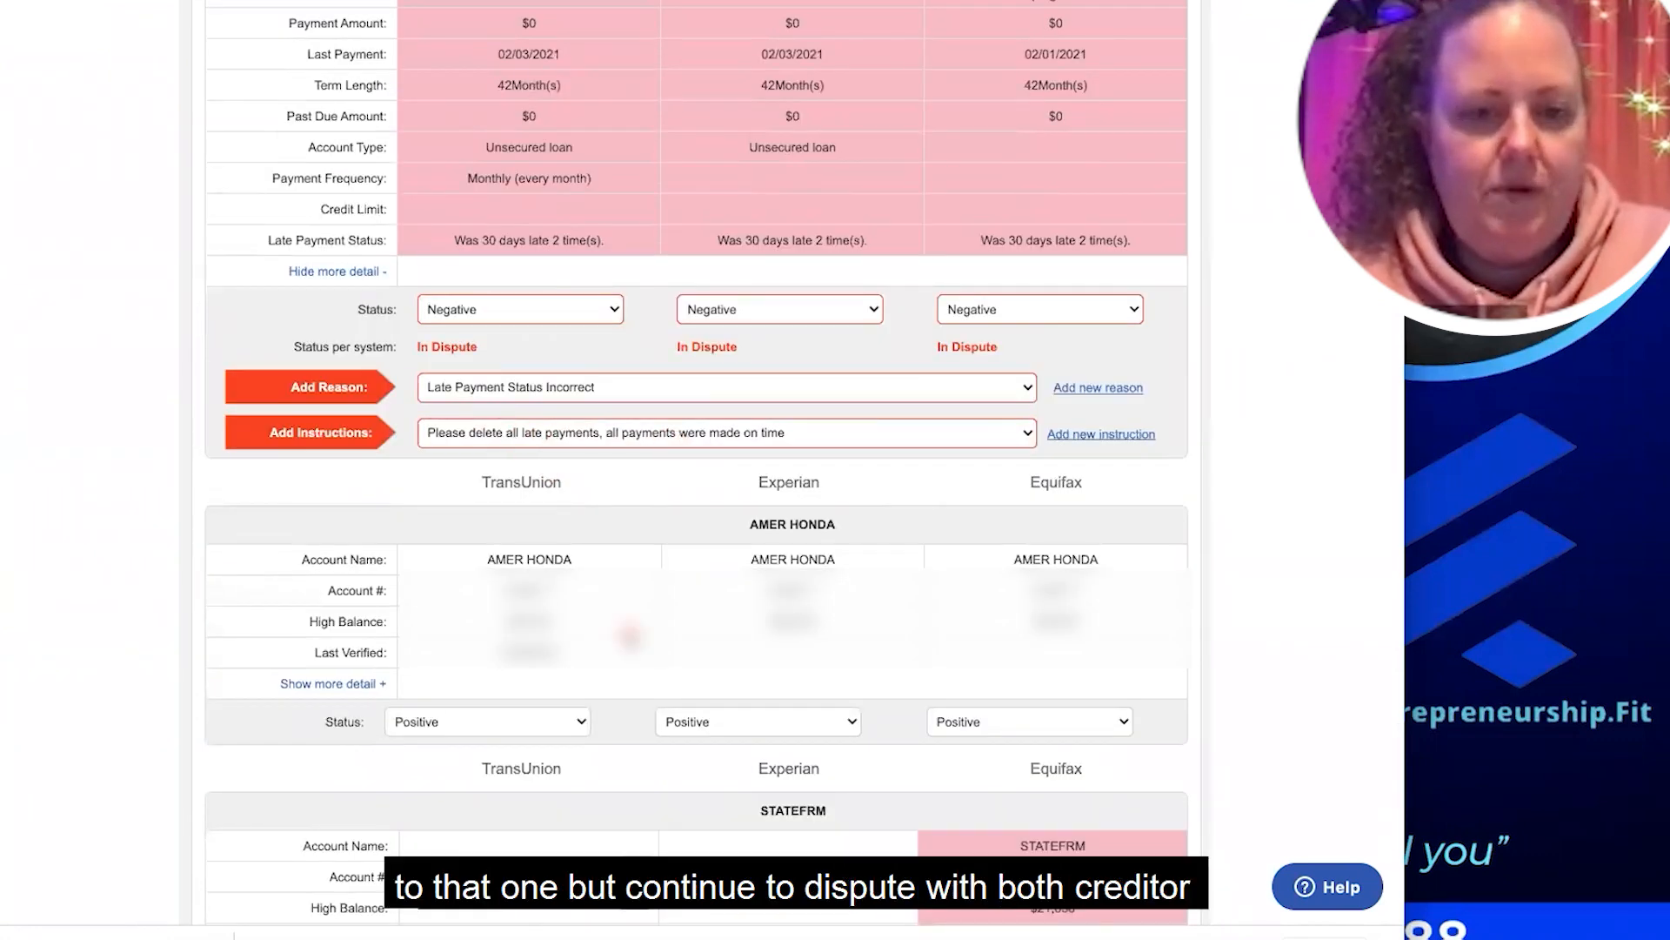
Review the Equifax details of the STATEFRM account and set its dispute reason to UNKNOWN
scroll(504, 363, "down", 8)
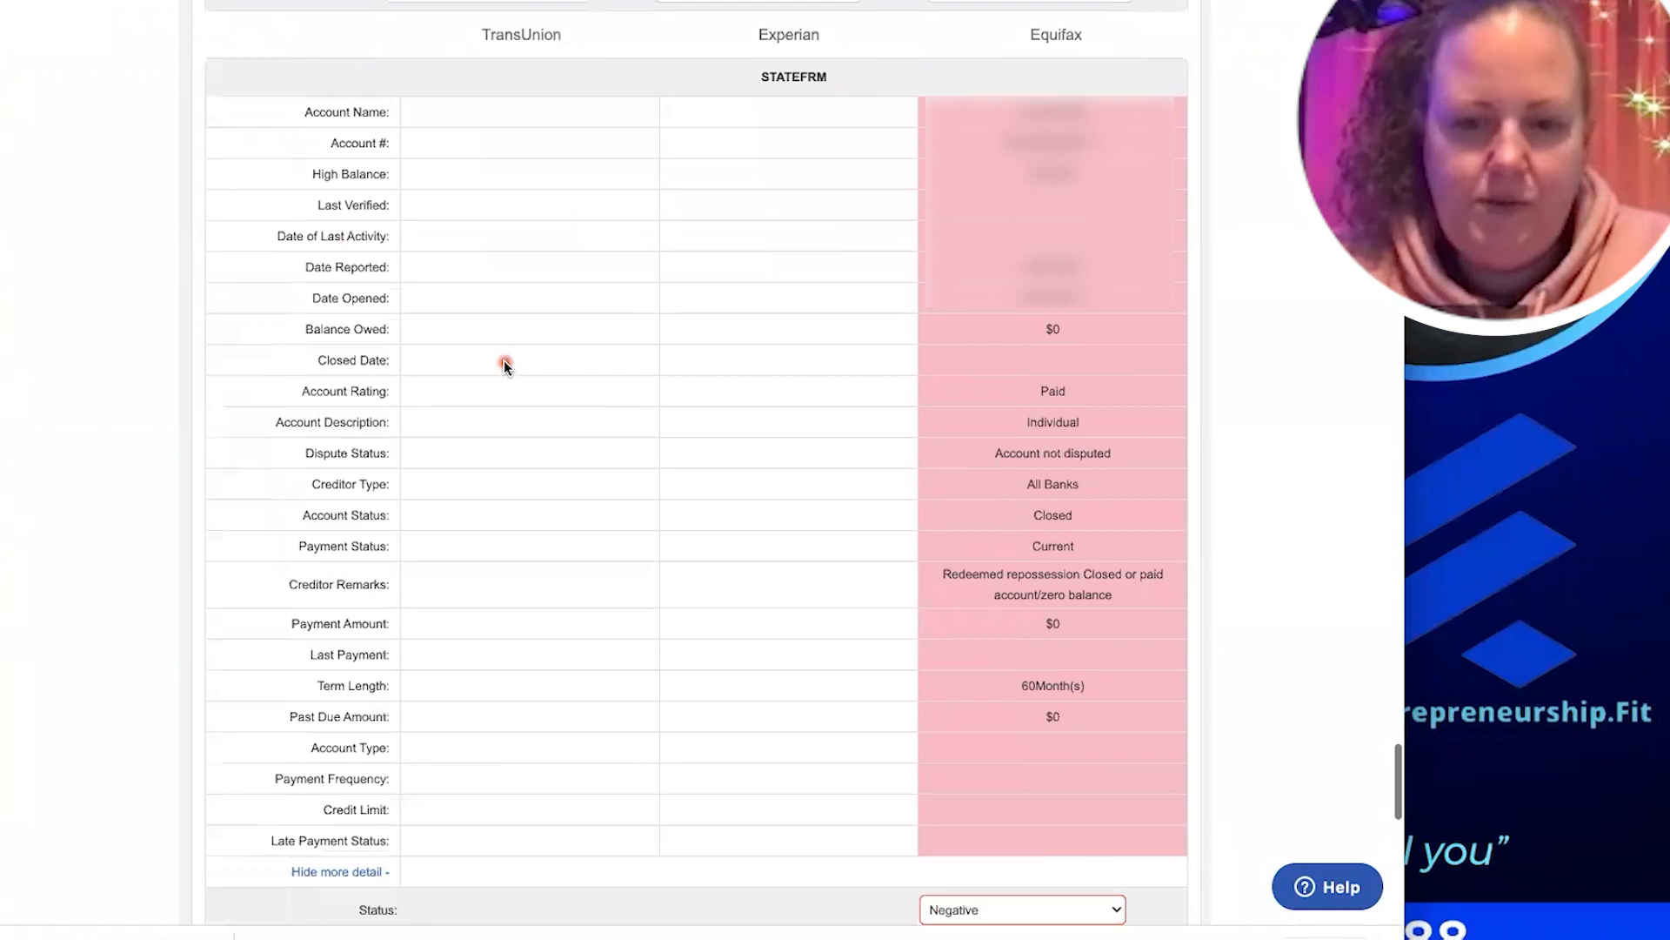
scroll(517, 759, "down", 3)
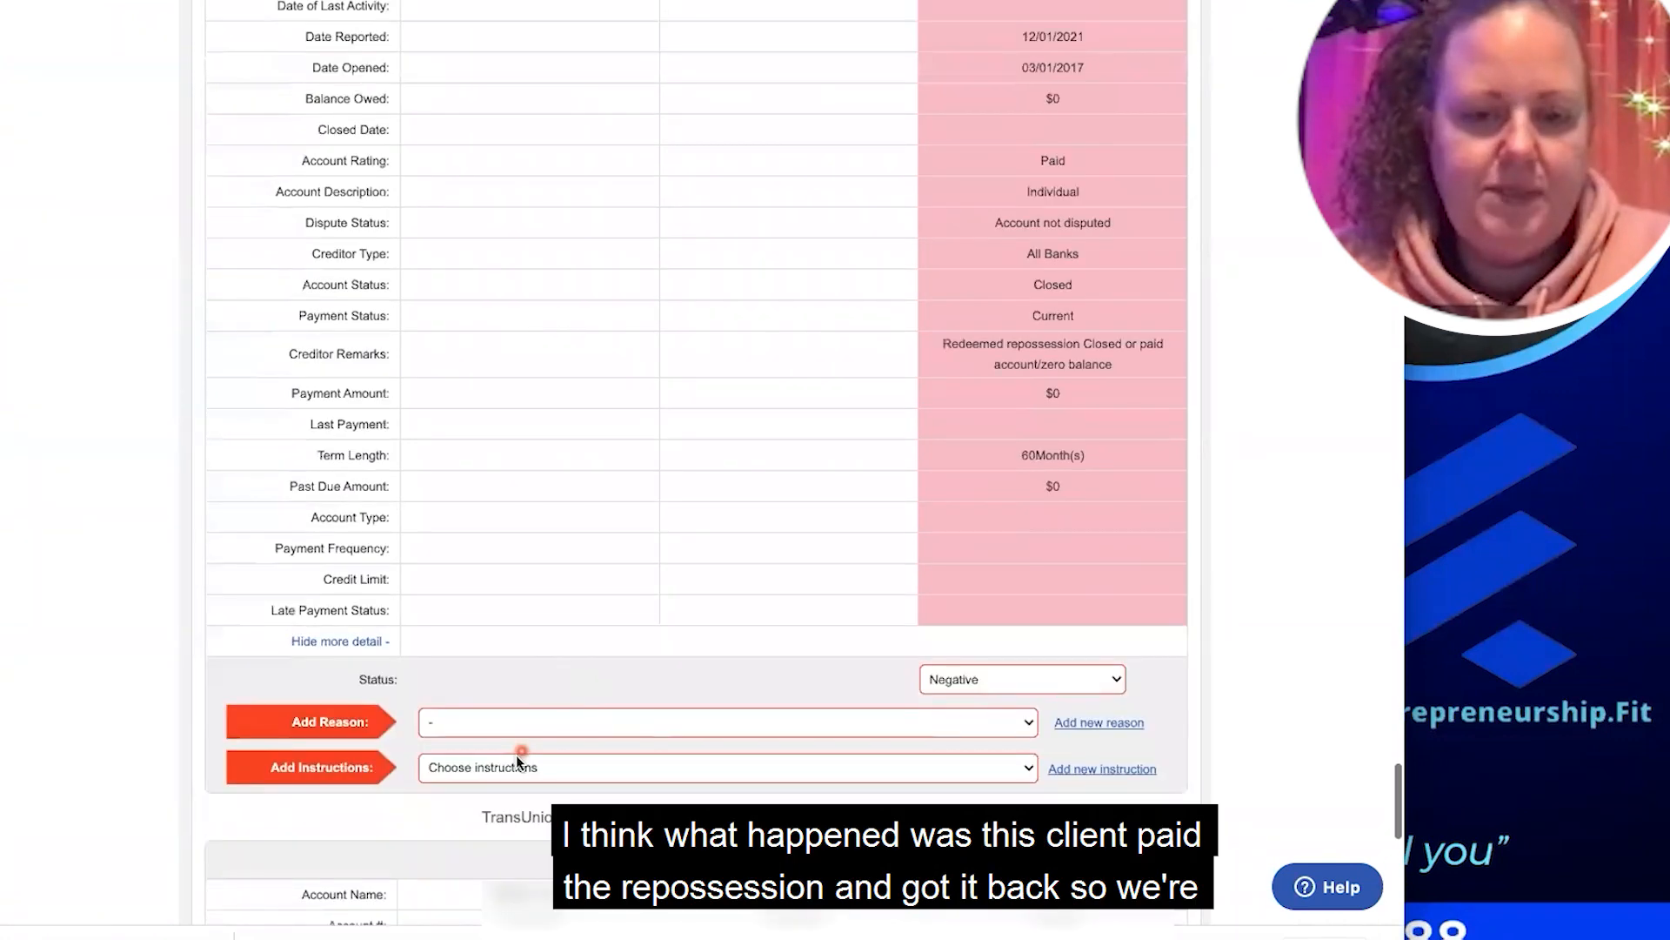
left_click(482, 714)
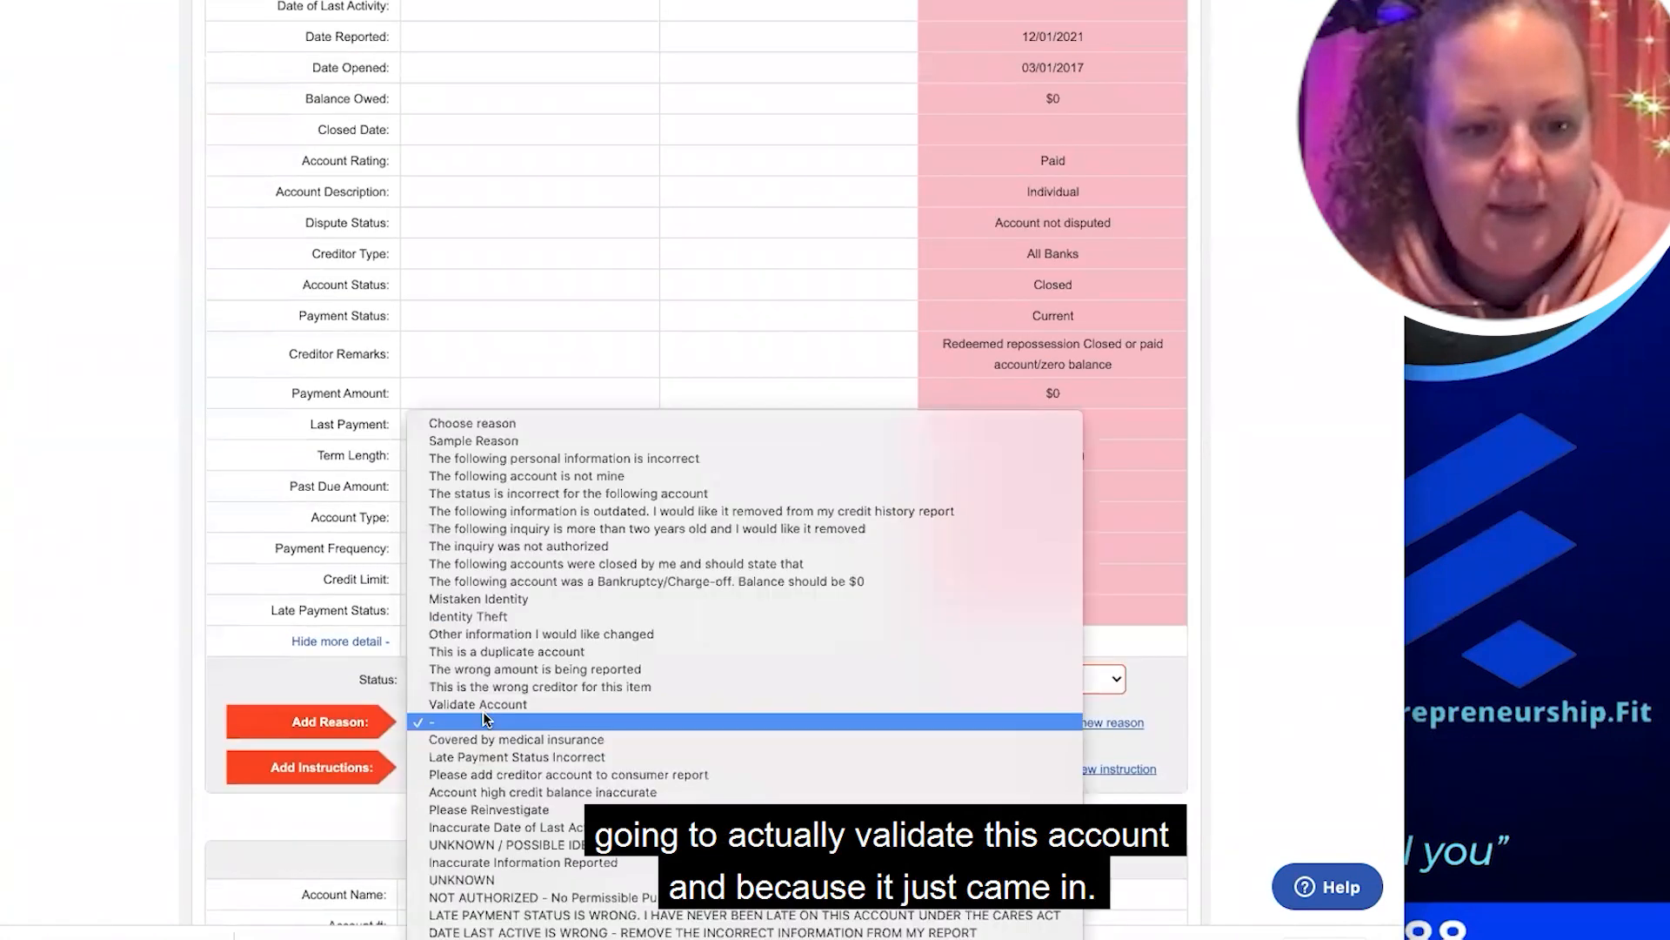
scroll(483, 711, "down", 5)
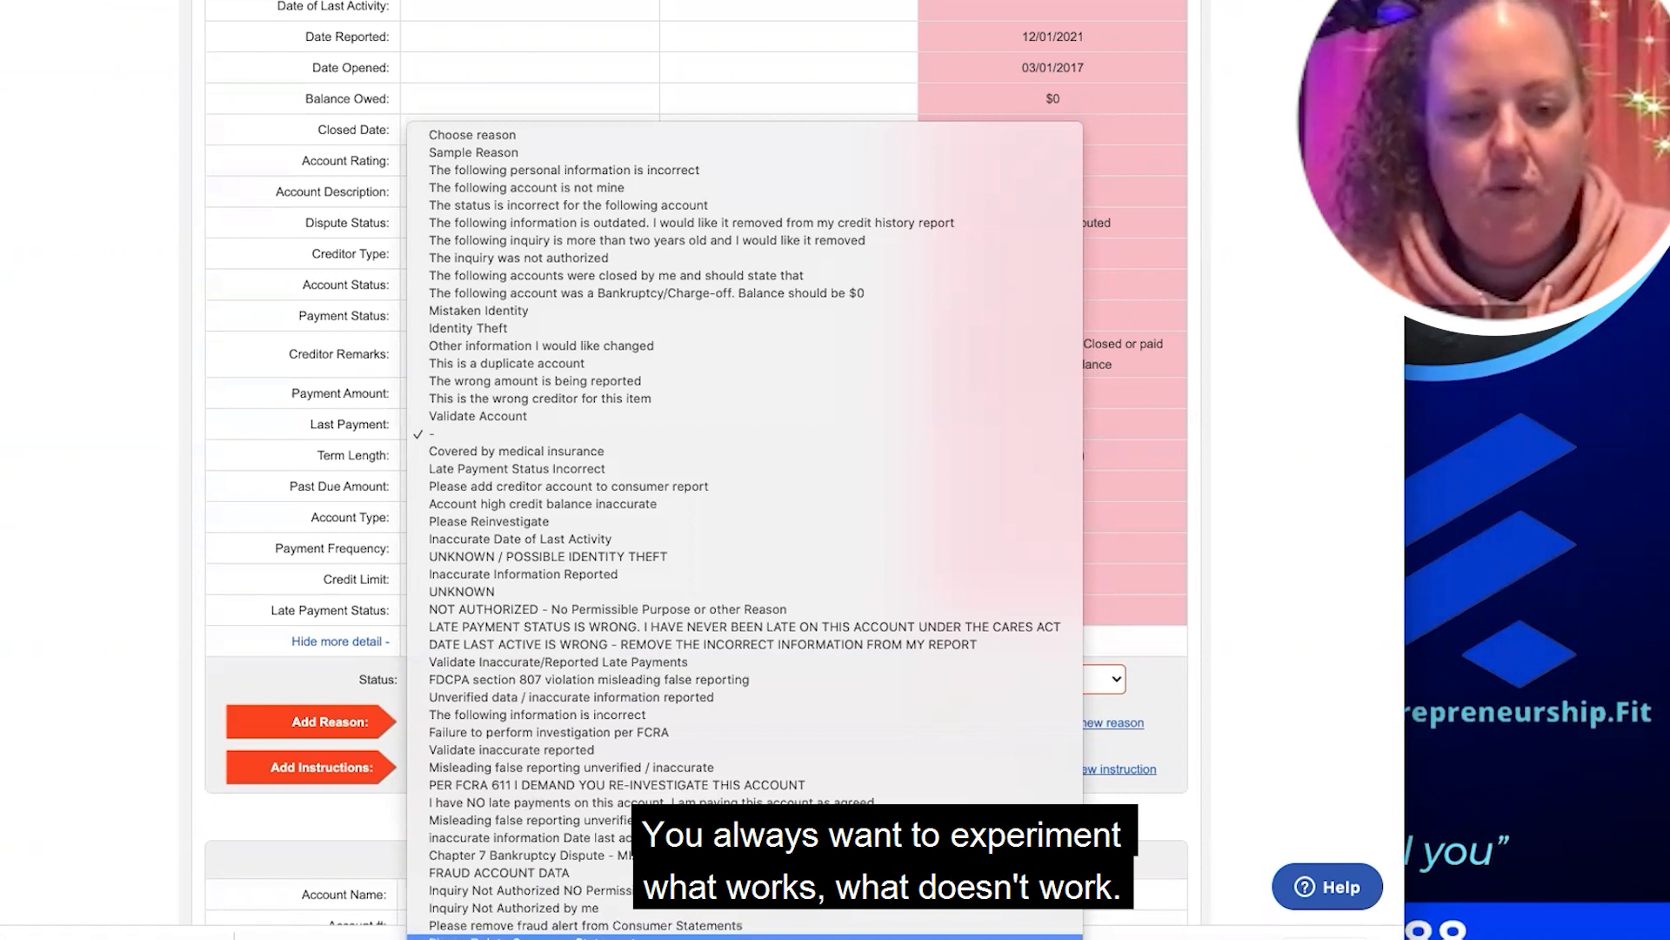
left_click(482, 592)
scroll(499, 583, "down", 3)
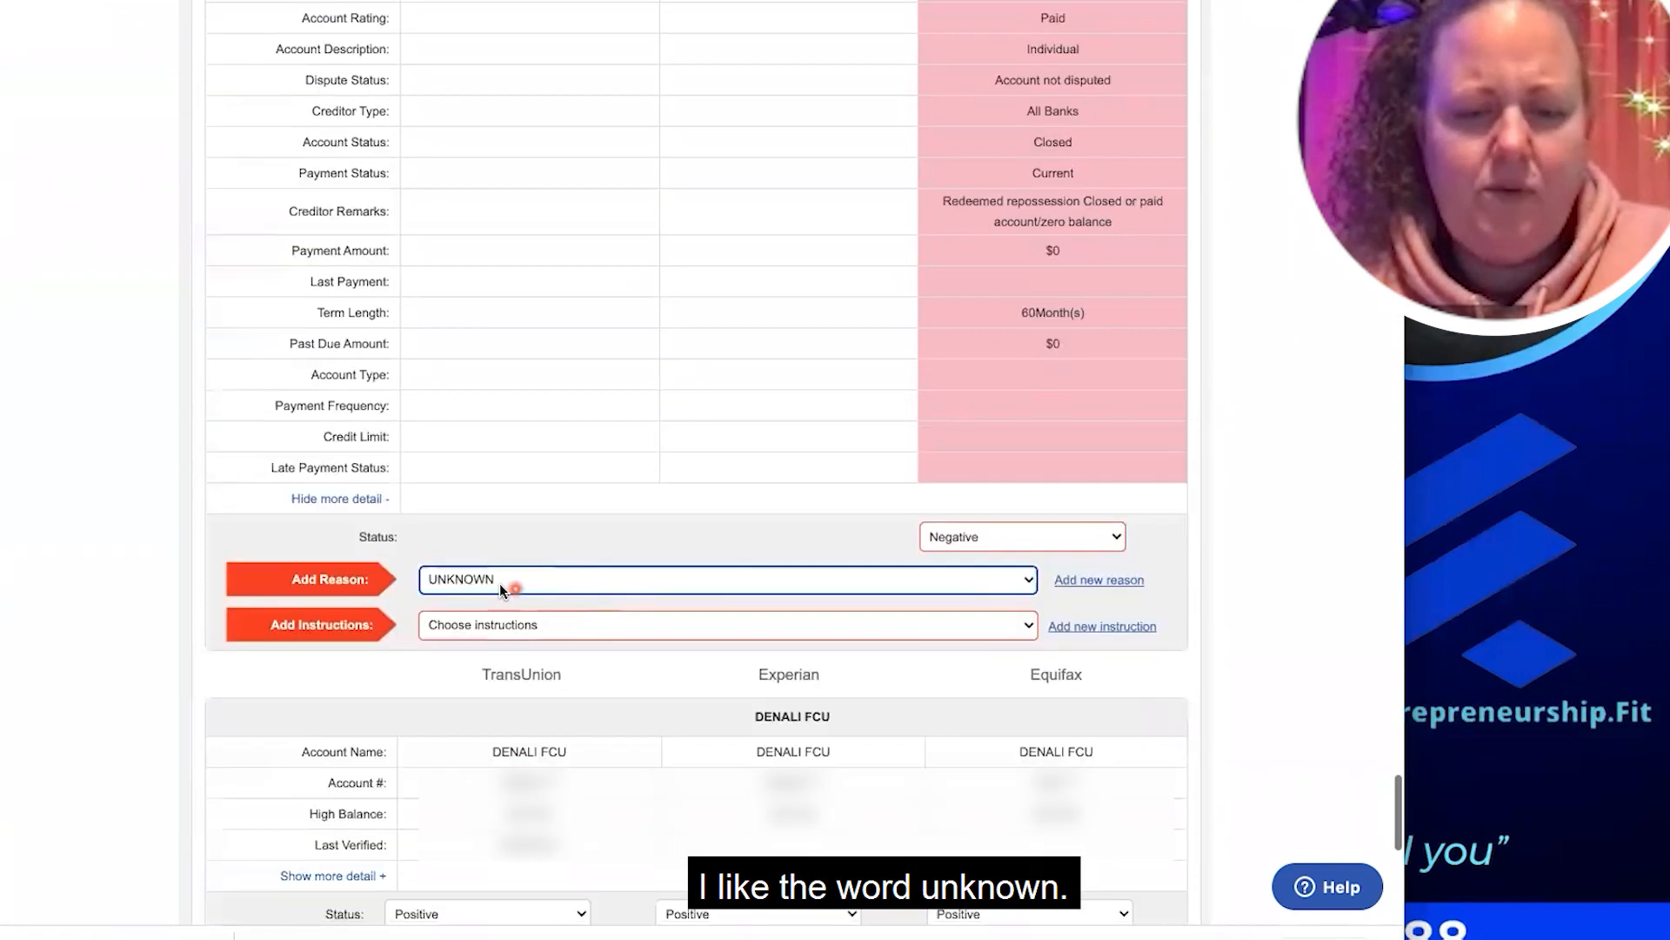
Set the STATEFRM account's instruction to the FCRA Section 611 method-of-verification request, save the work and continue to the Wizard
left_click(502, 630)
scroll(535, 744, "down", 5)
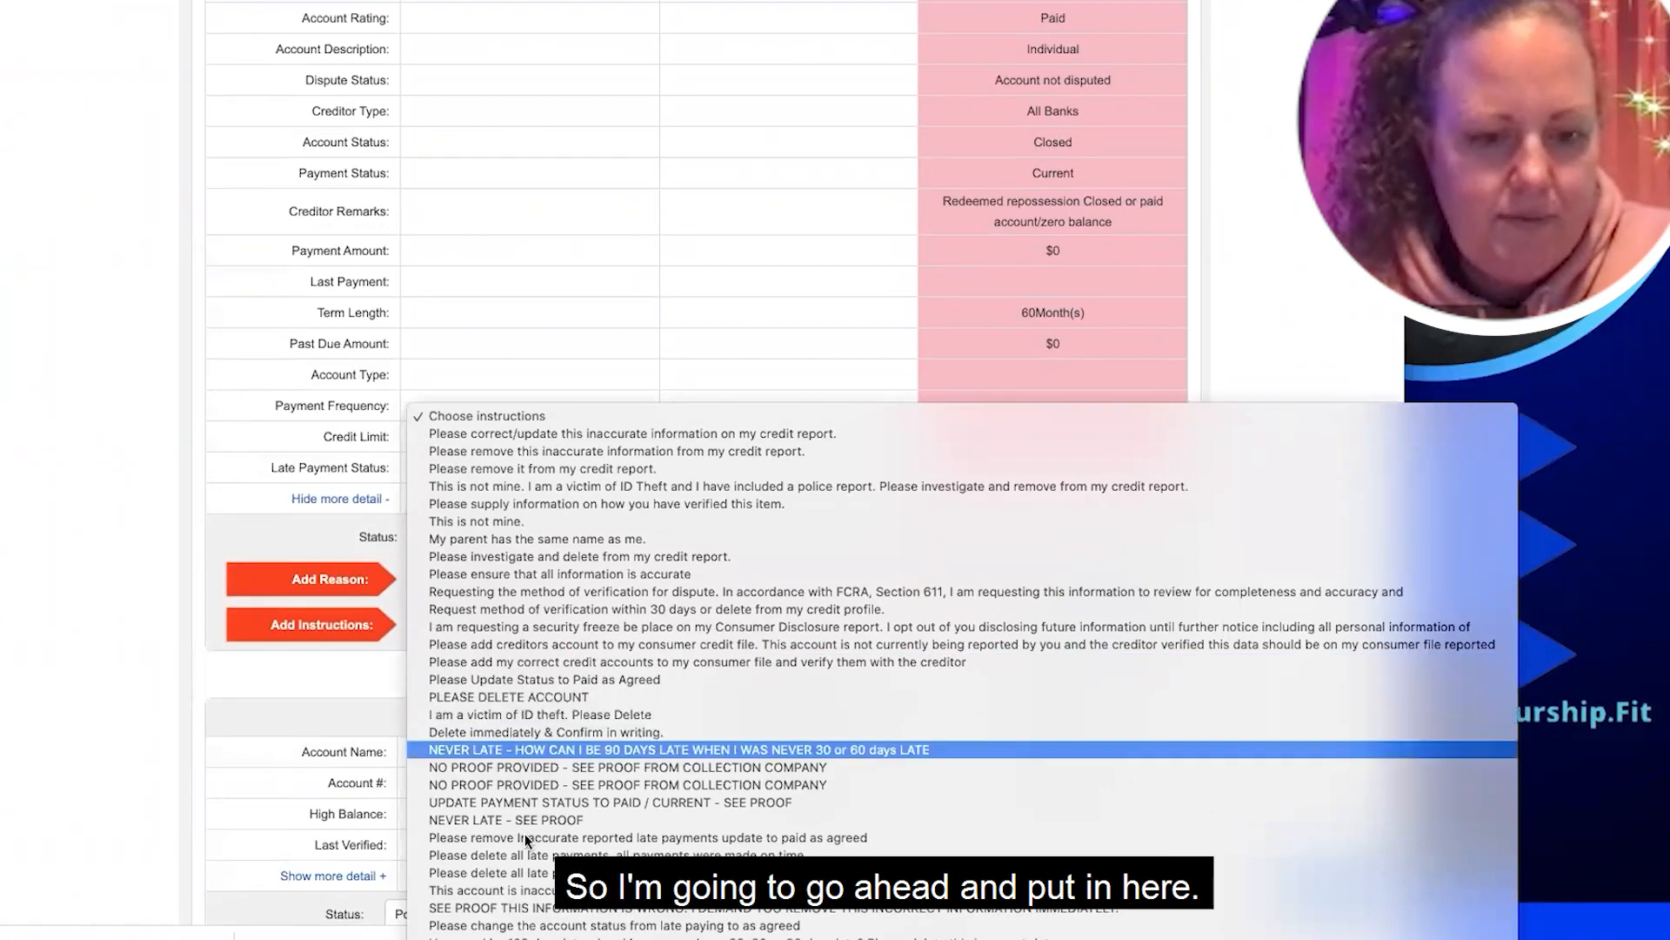
left_click(439, 595)
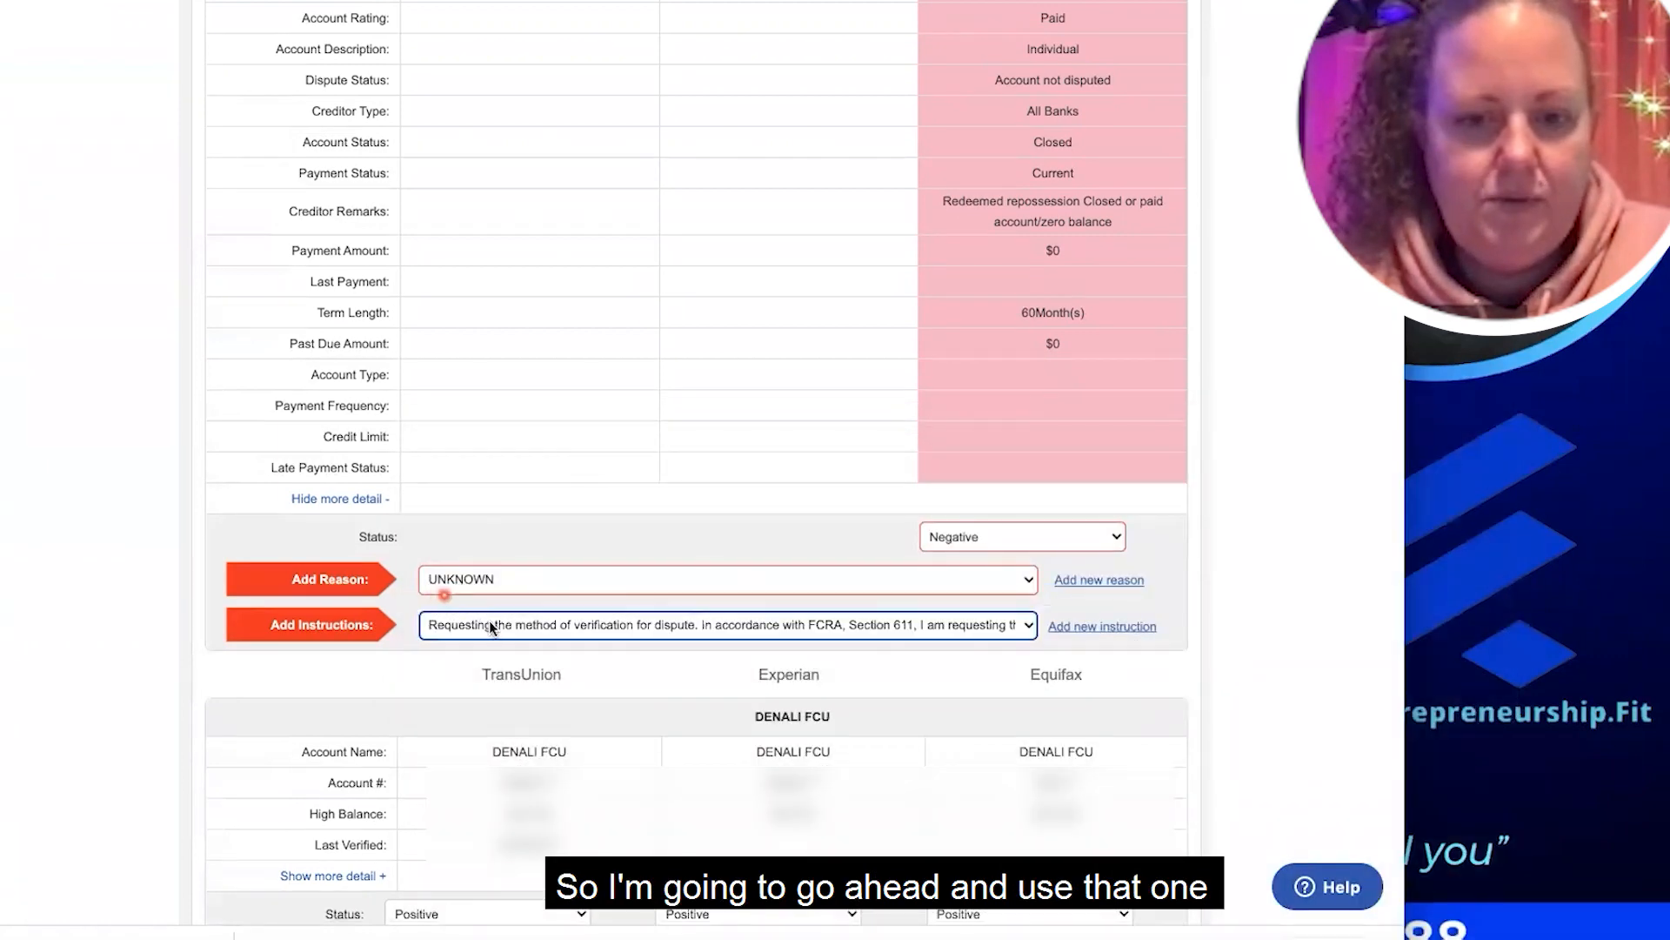
scroll(489, 623, "down", 4)
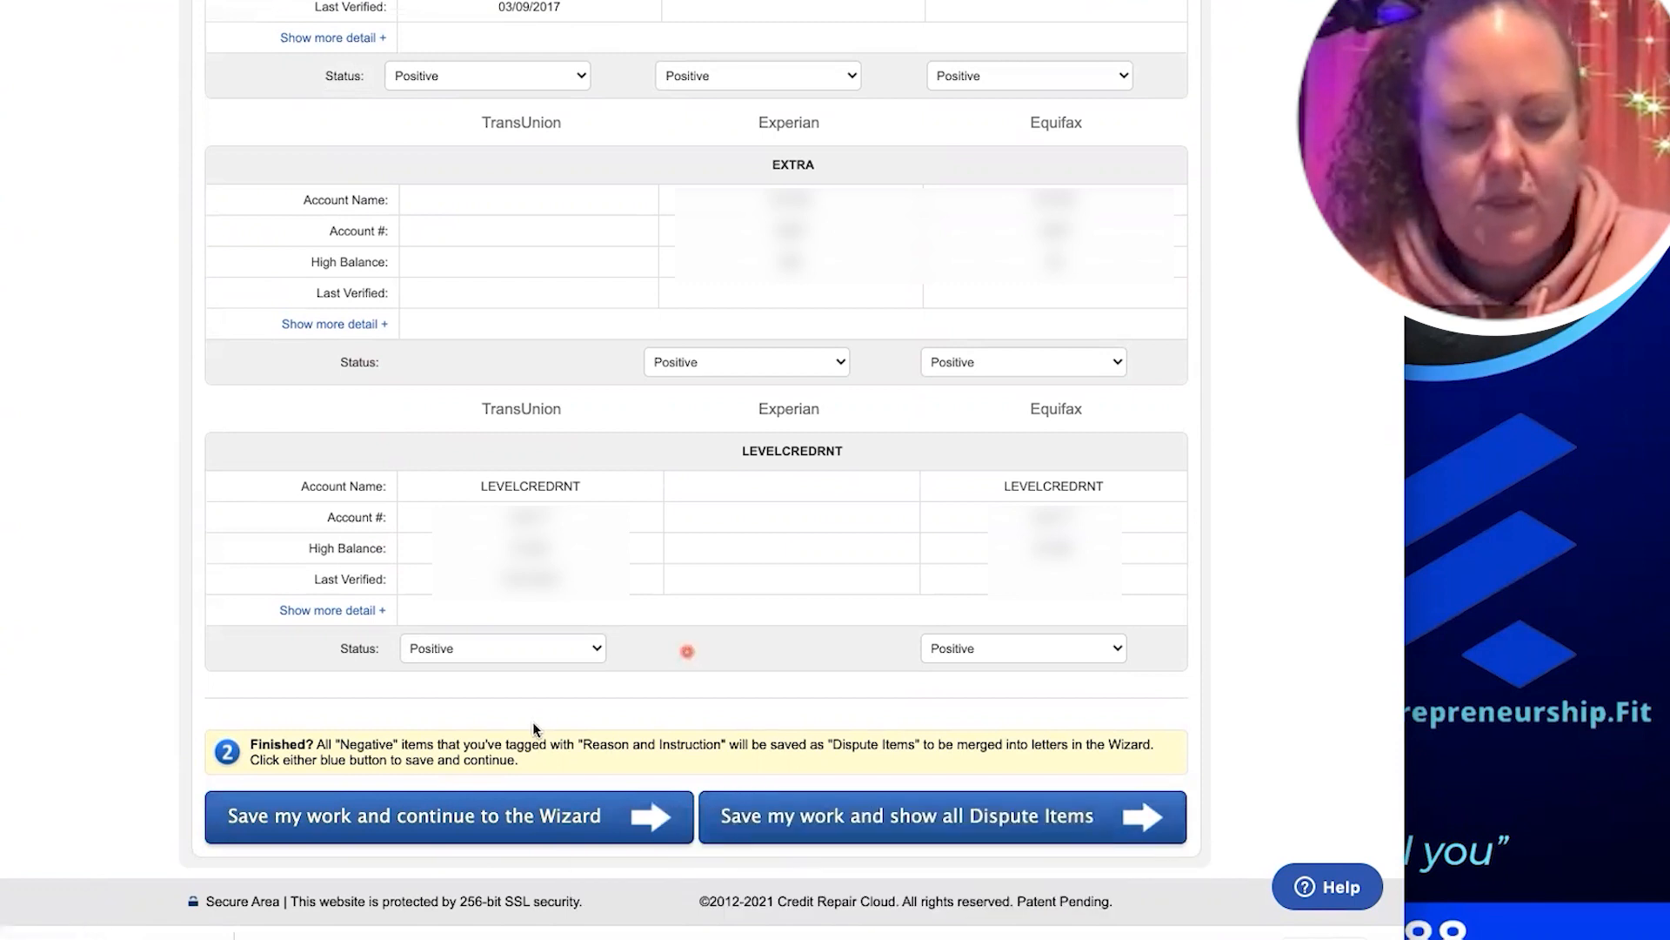
left_click(426, 818)
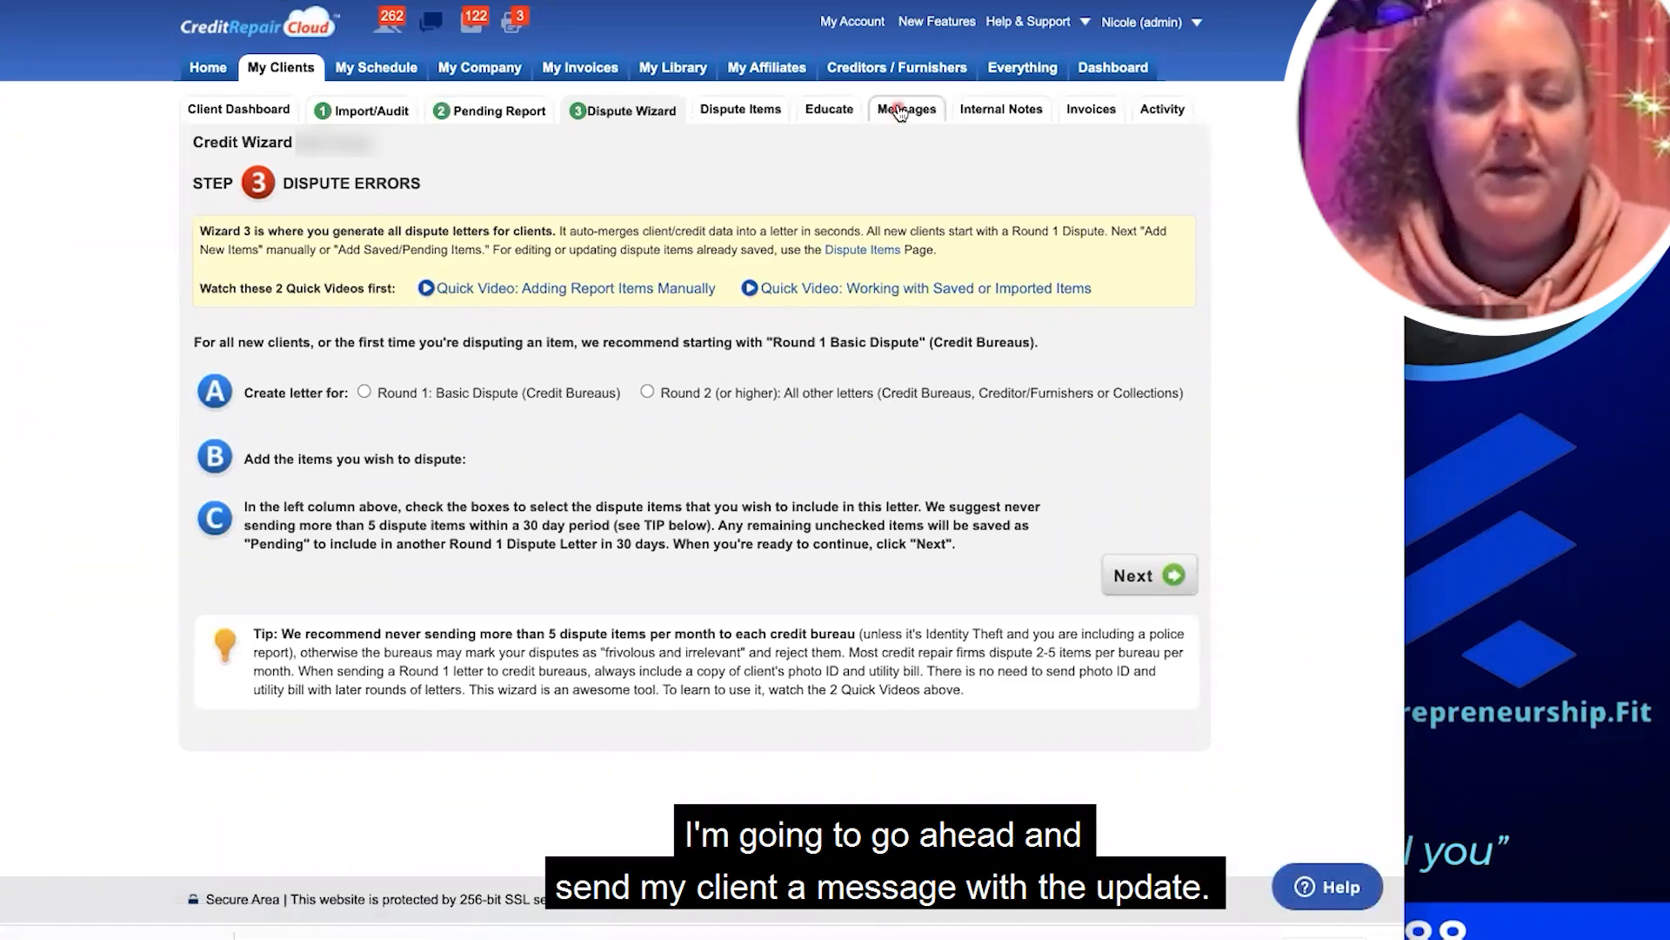
Compose a new secure message to the client with the subject "Follow Up" and the quick note "CLIENT UPDATE - CURRENT 10/18/21"
left_click(901, 112)
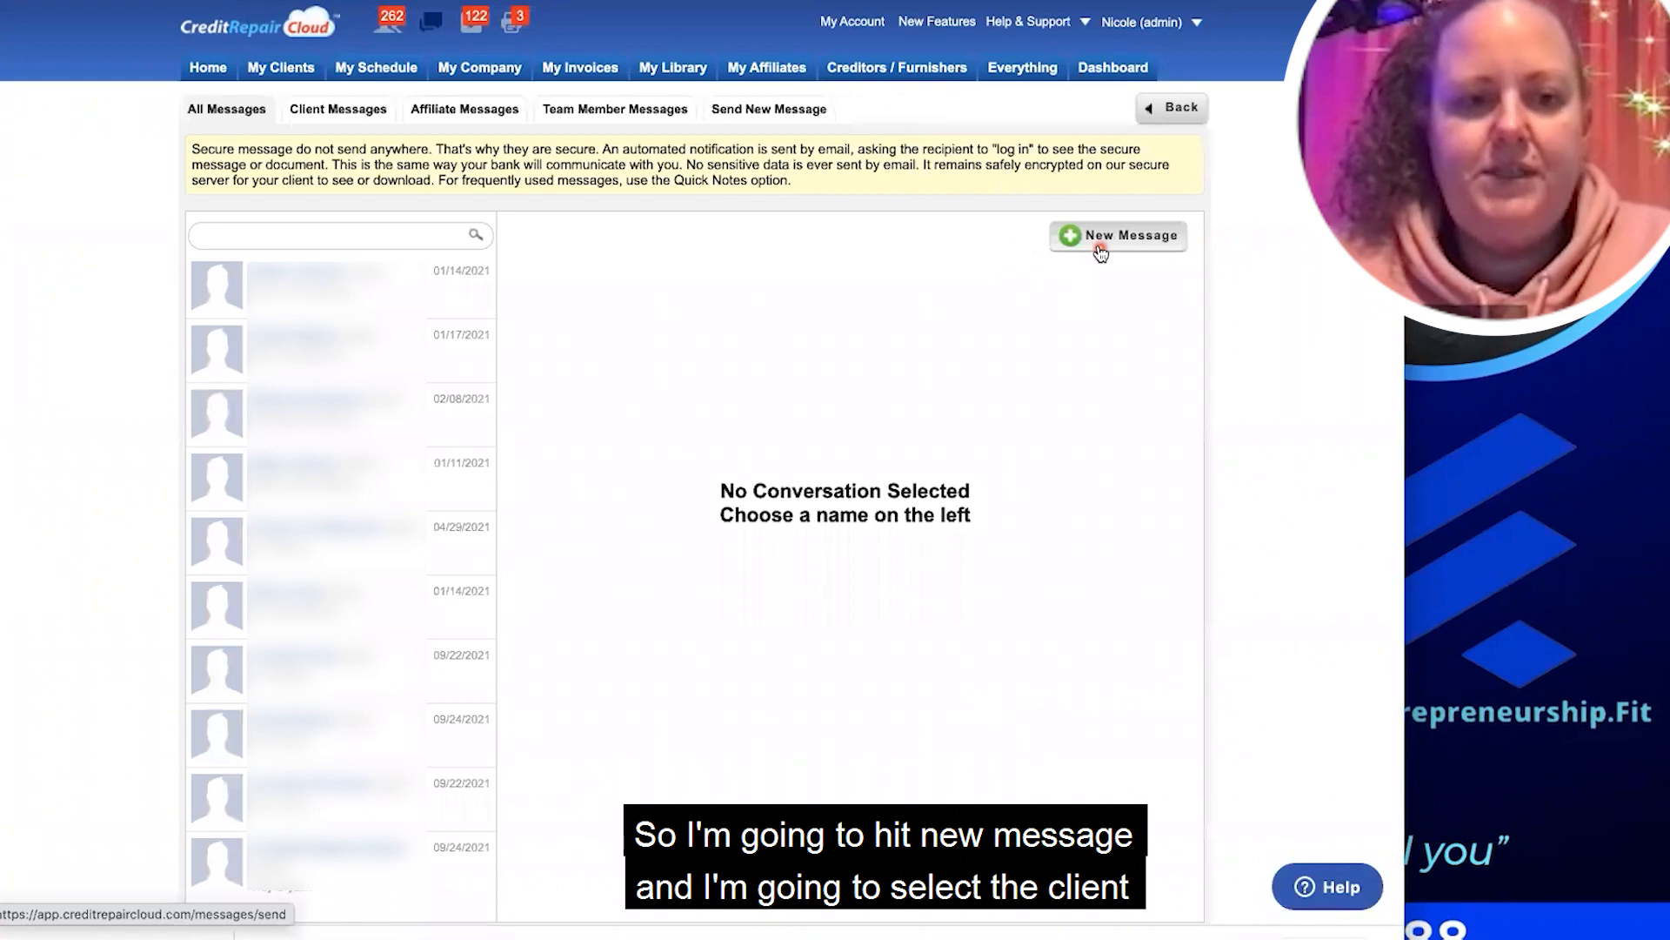
left_click(1101, 251)
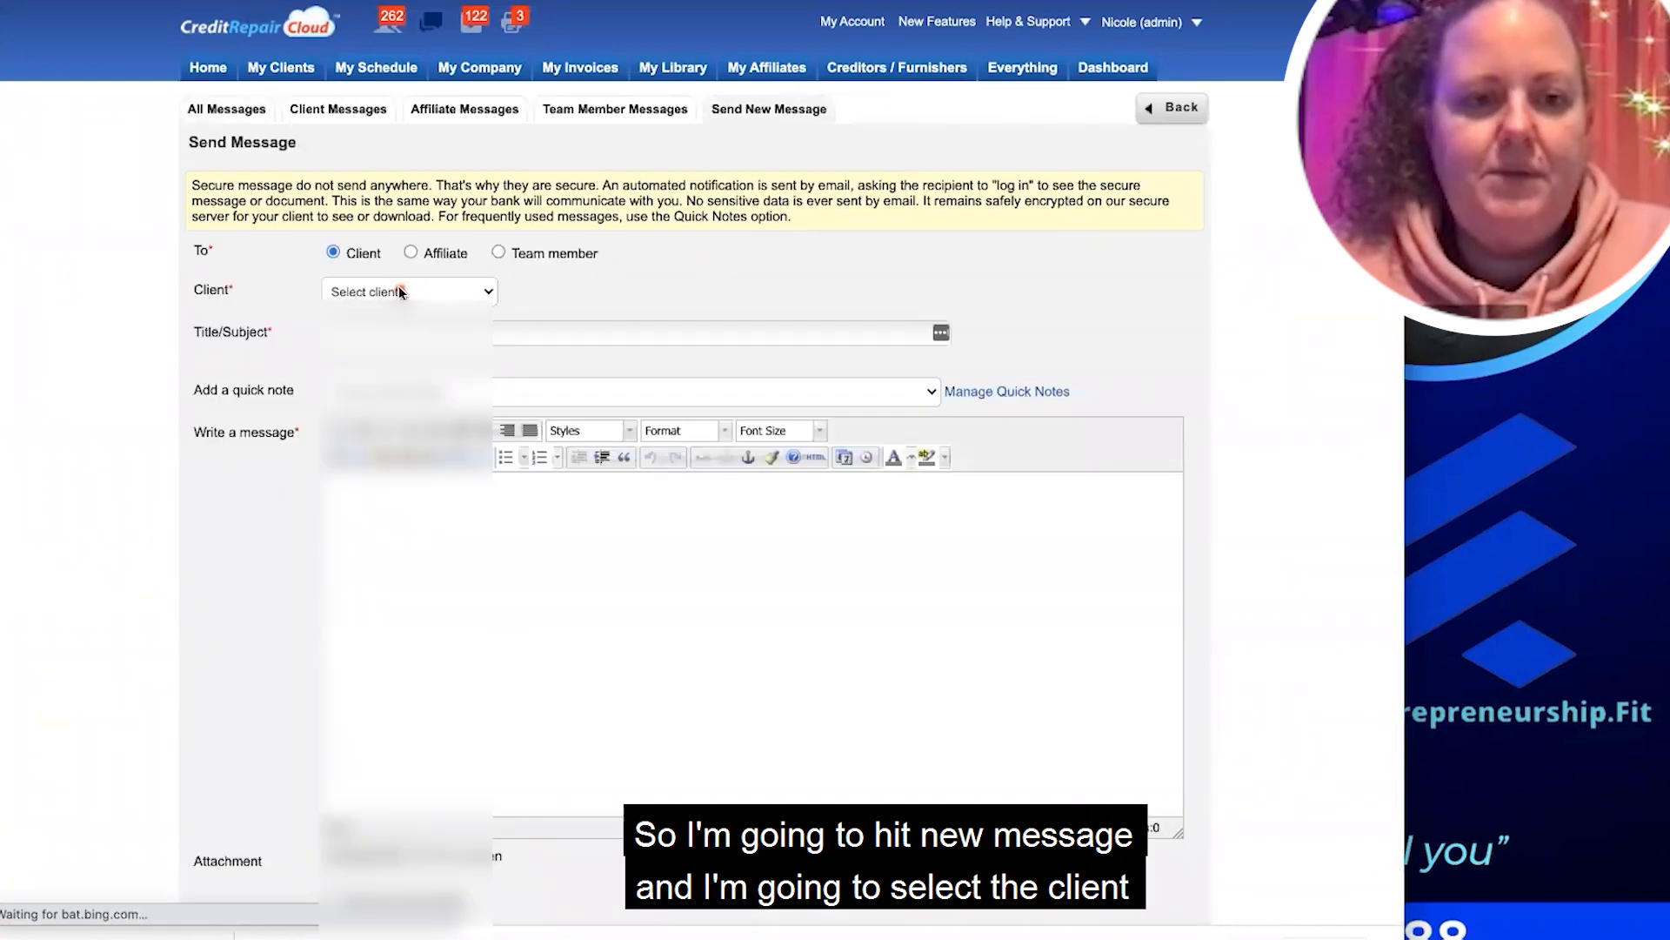
left_click(398, 289)
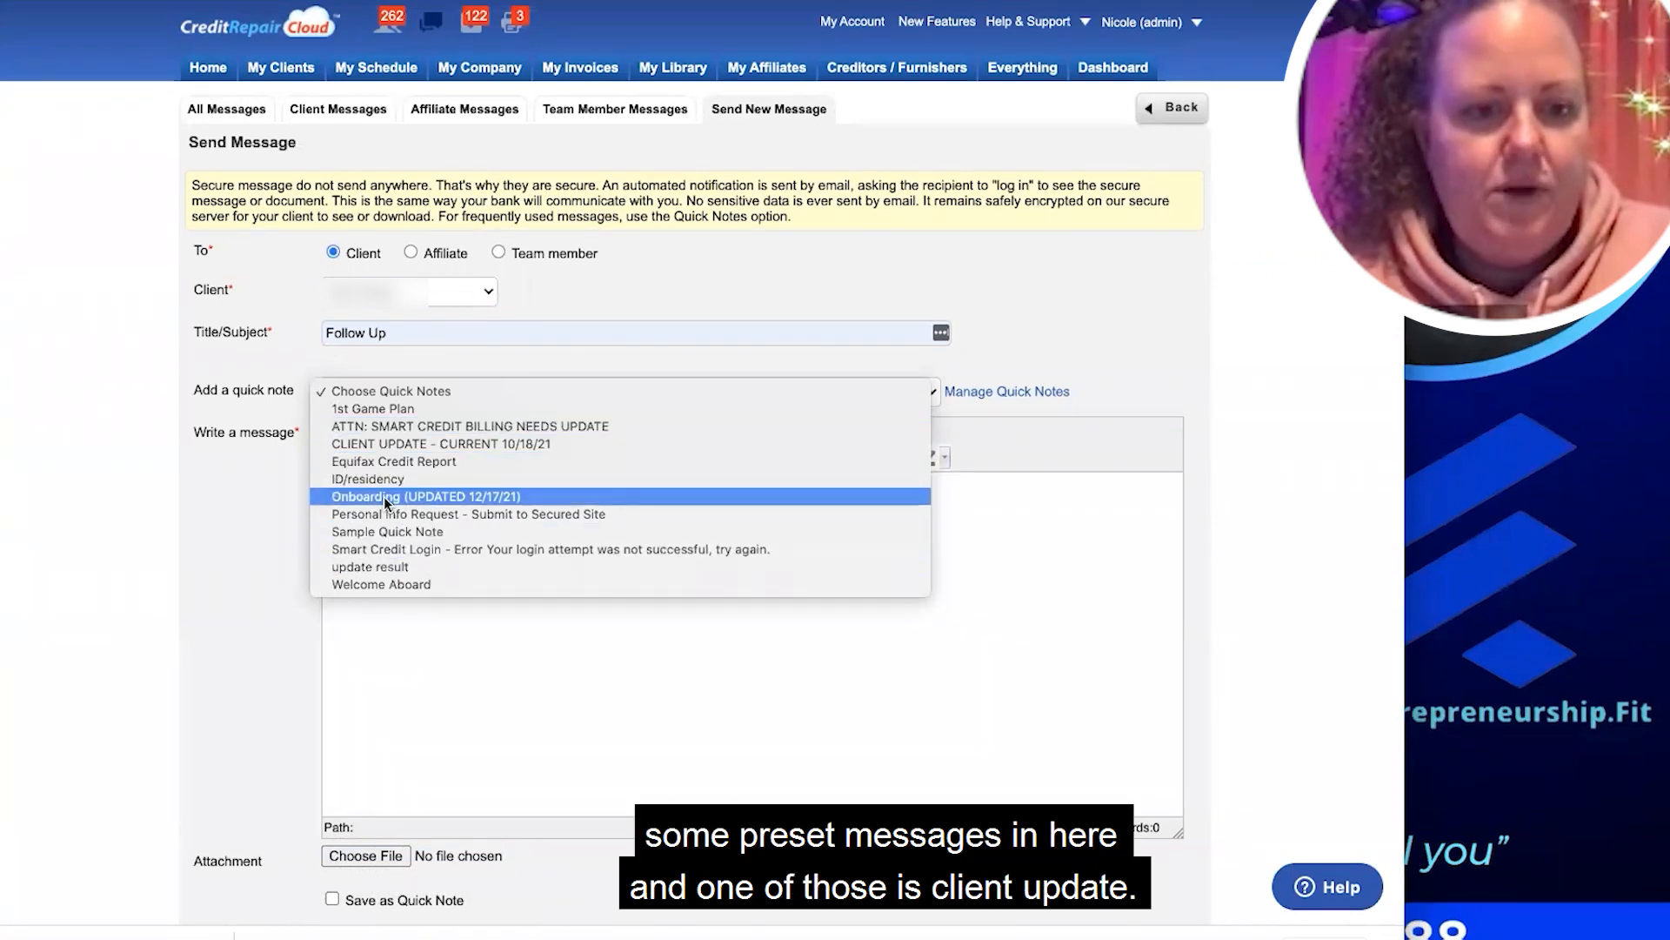
left_click(368, 444)
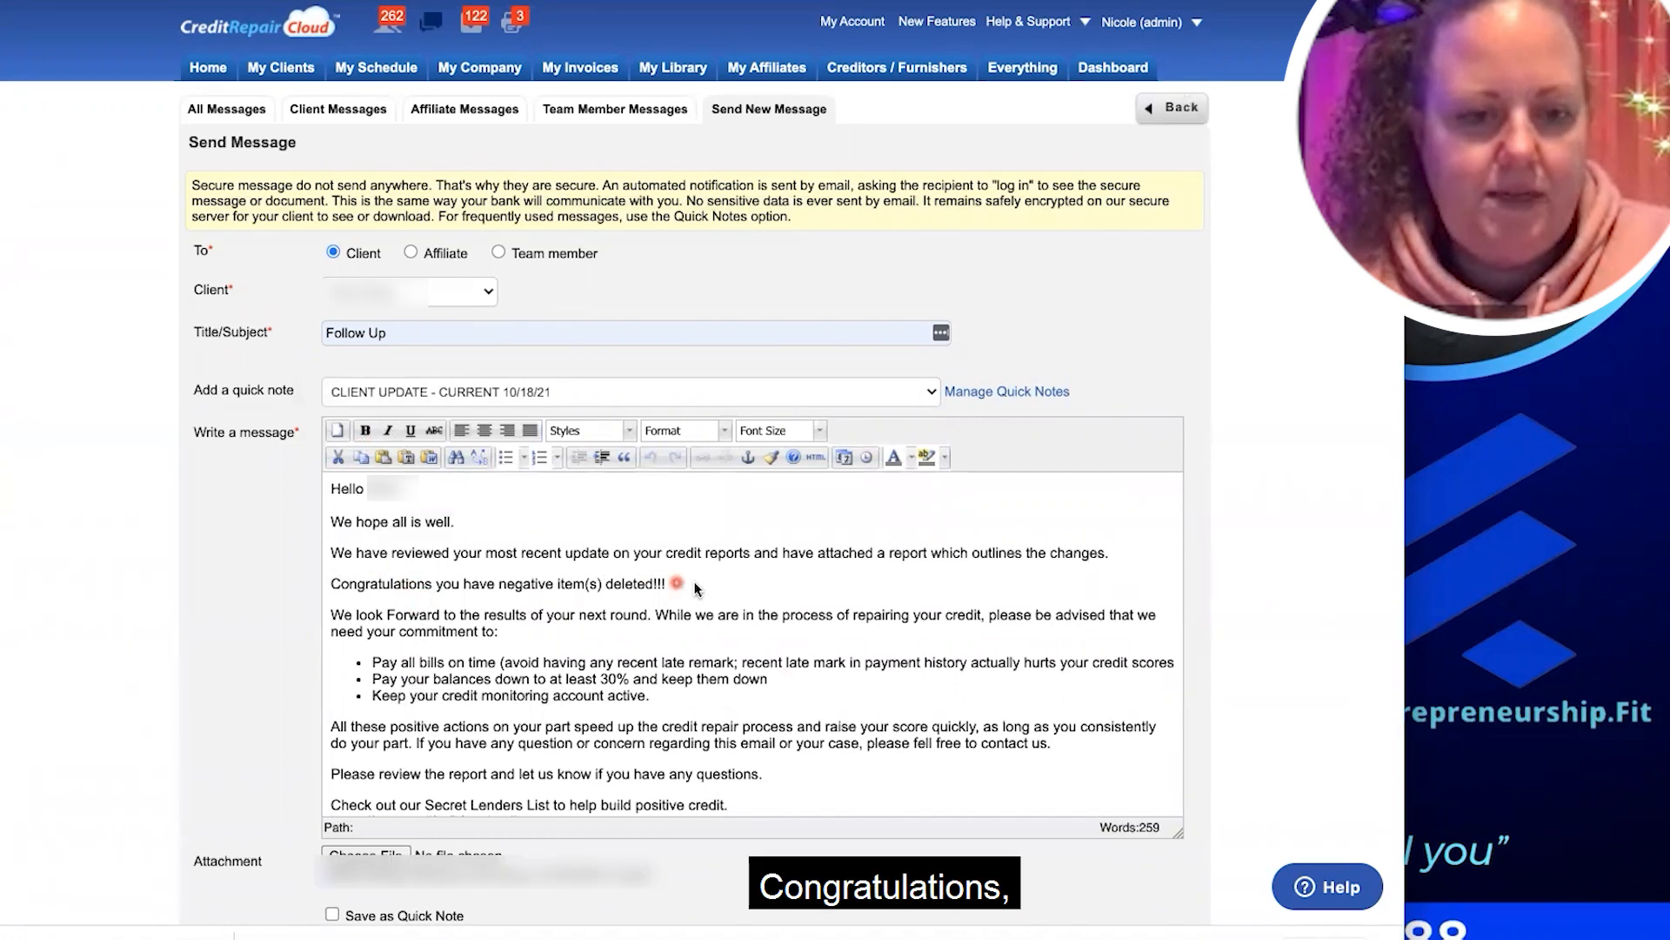
Reword the deleted-items sentence in the message to "Congratulations your credit score has increased!"
left_click_drag(683, 584, 458, 589)
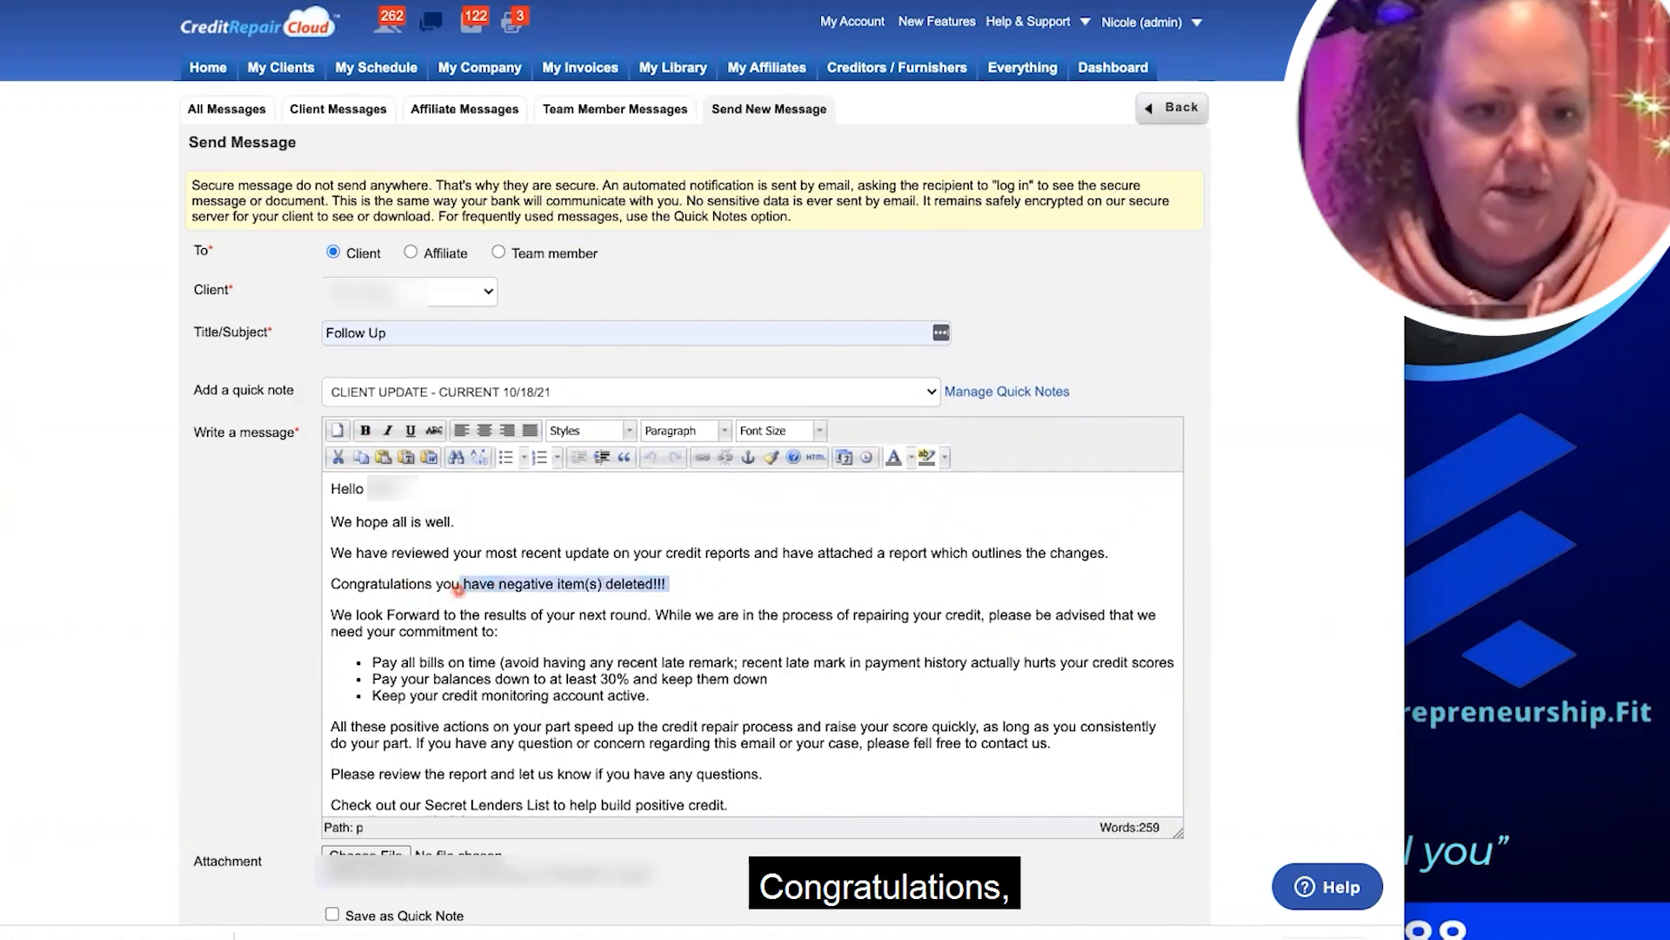
key("BackSpace")
type("r cred")
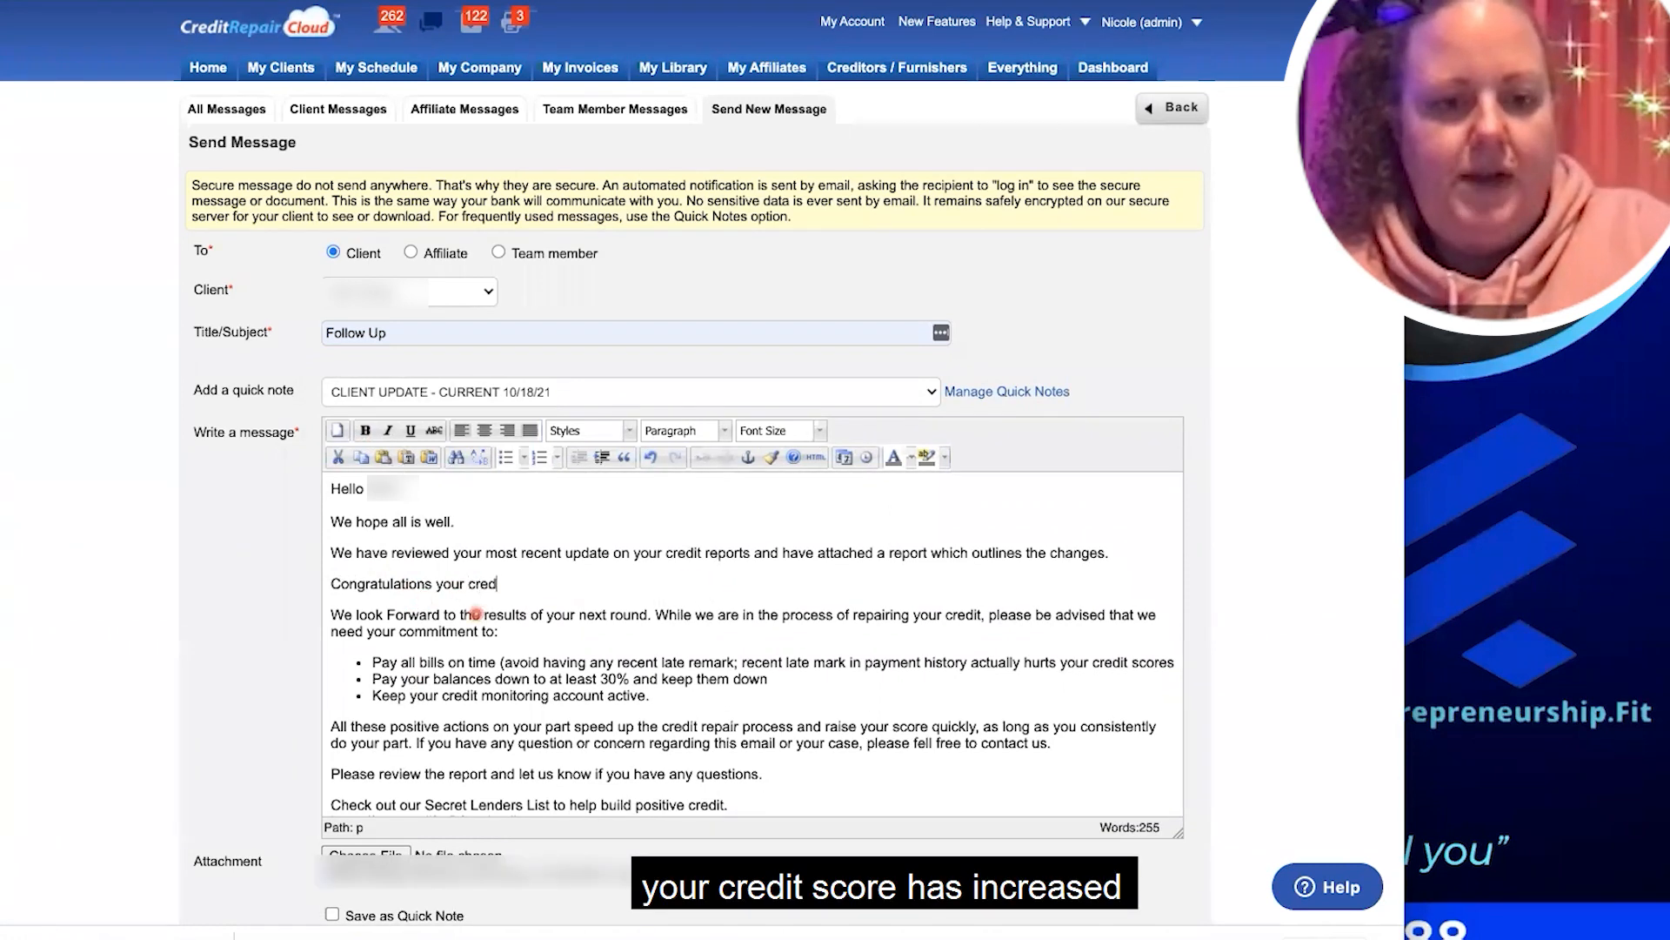
type("it score has incre")
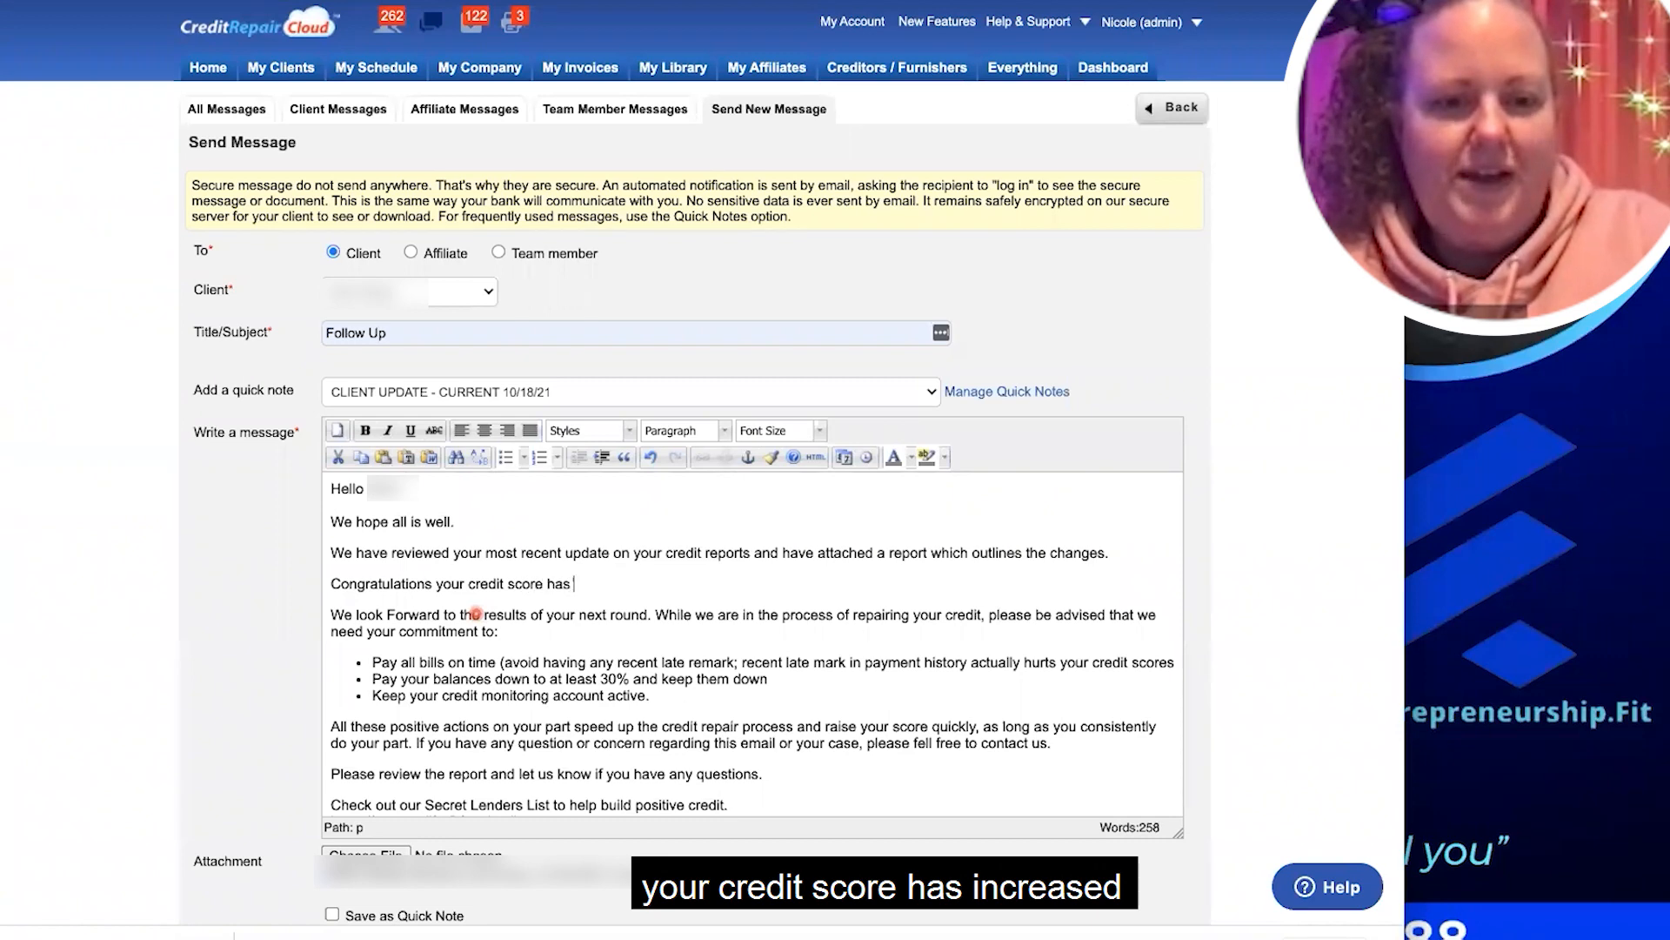
type("a")
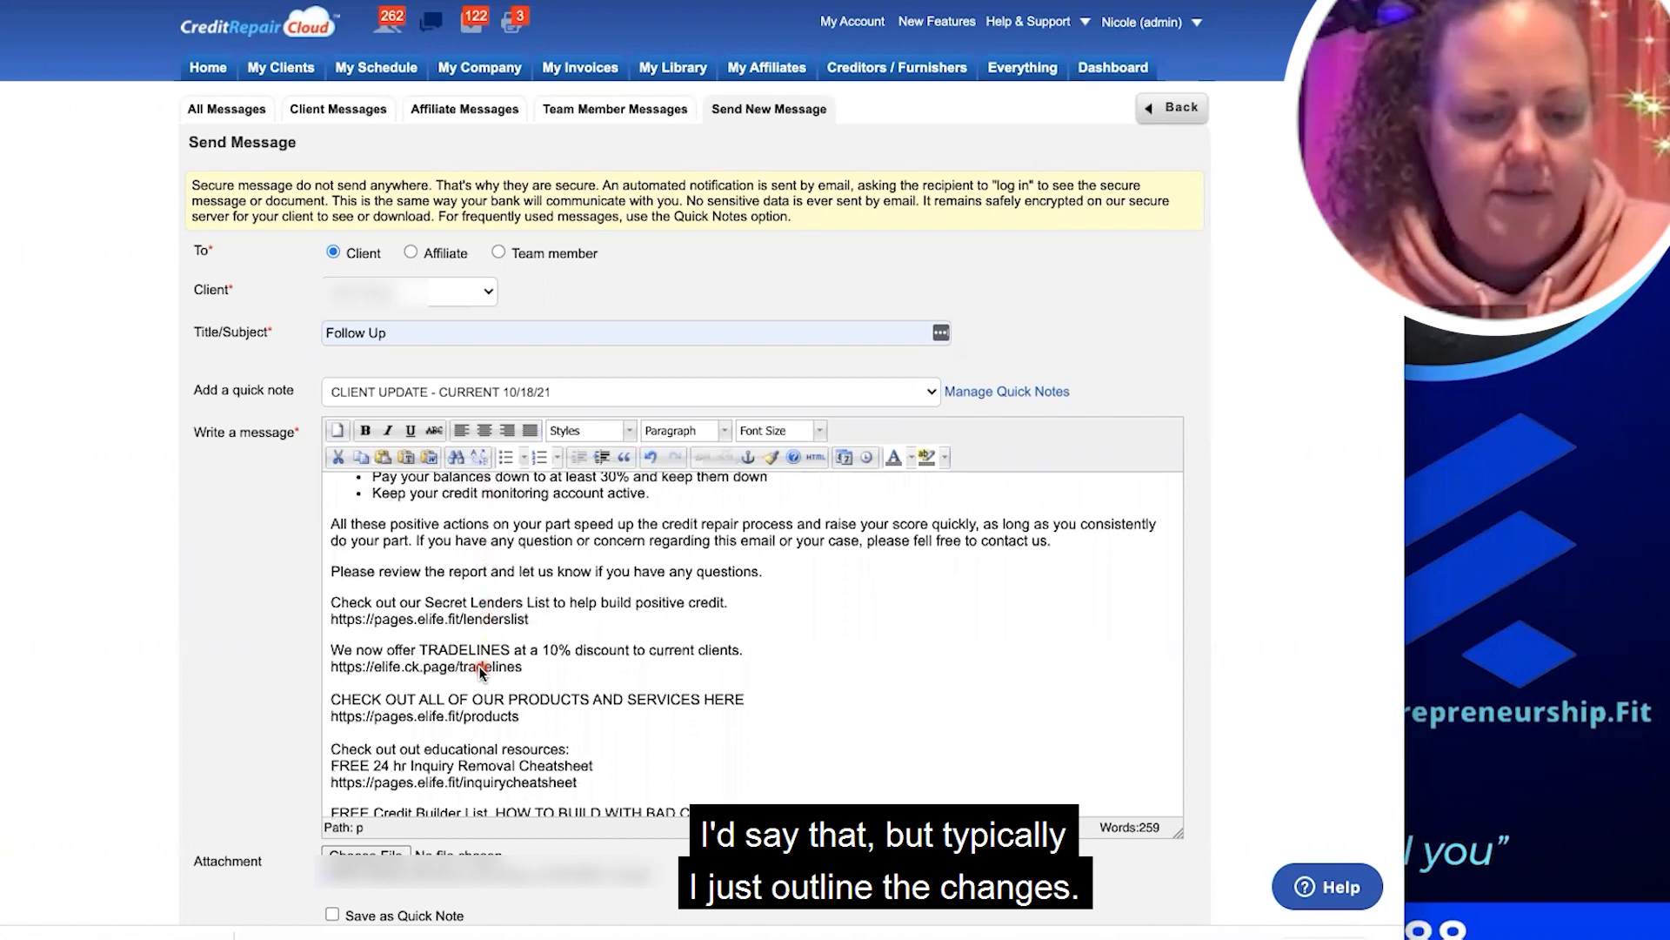
Shorten the tradelines line to "We now offer TRADELINES", look over the rest of the message and send it
scroll(480, 672, "down", 5)
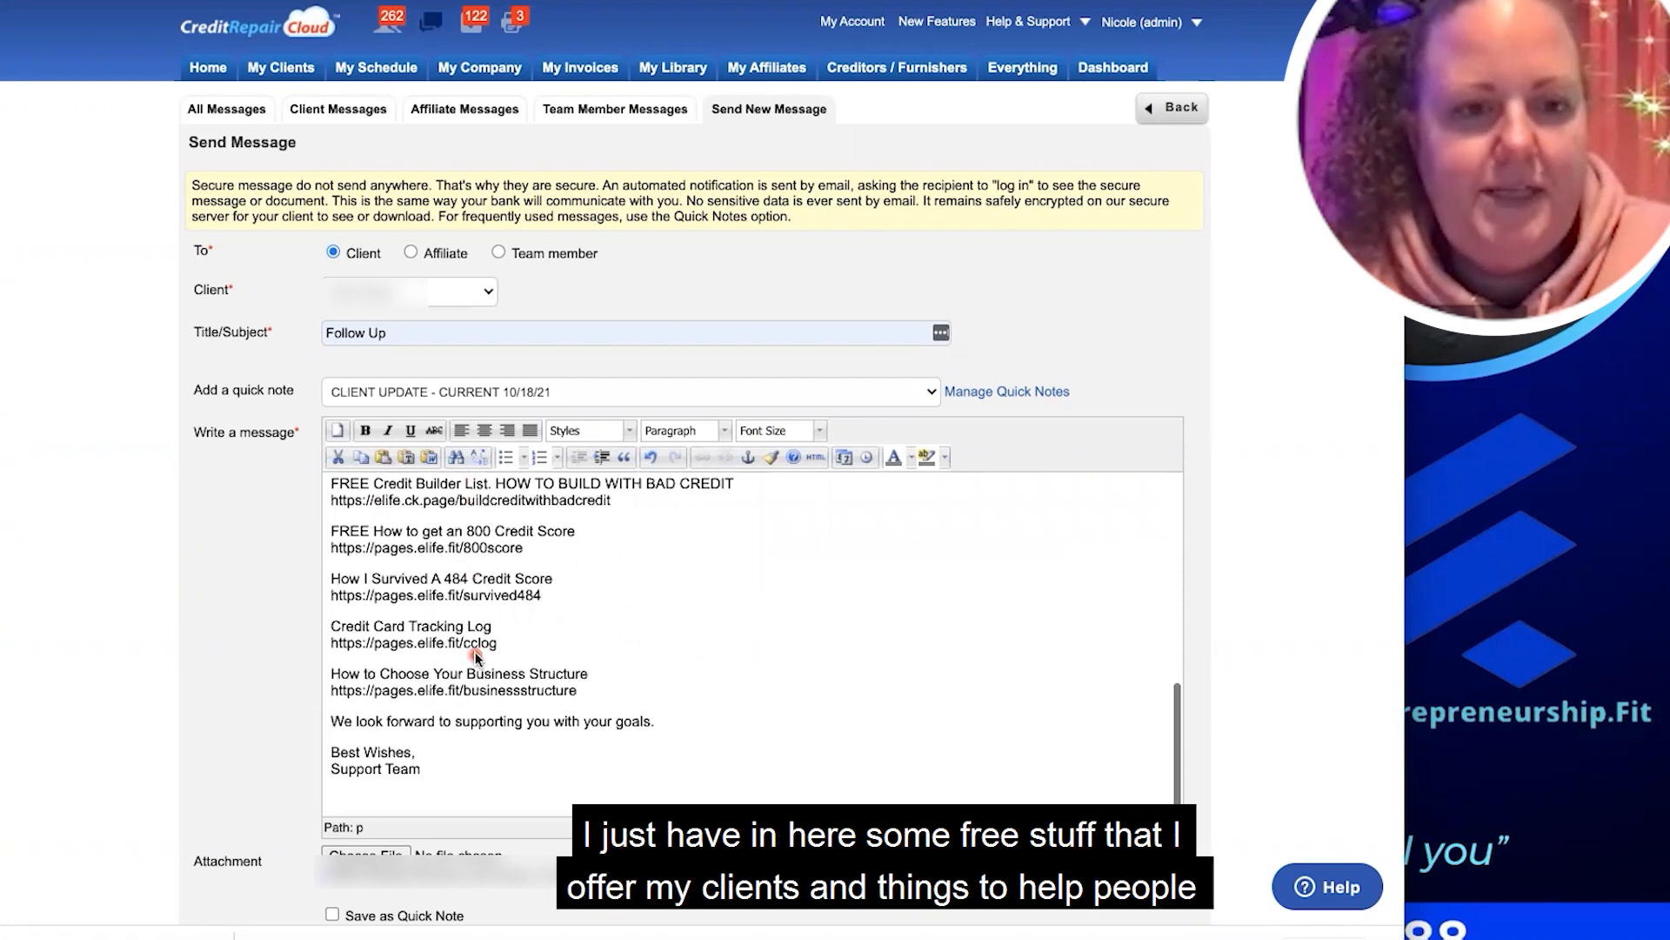
scroll(475, 651, "down", 3)
scroll(488, 381, "up", 5)
scroll(487, 380, "up", 3)
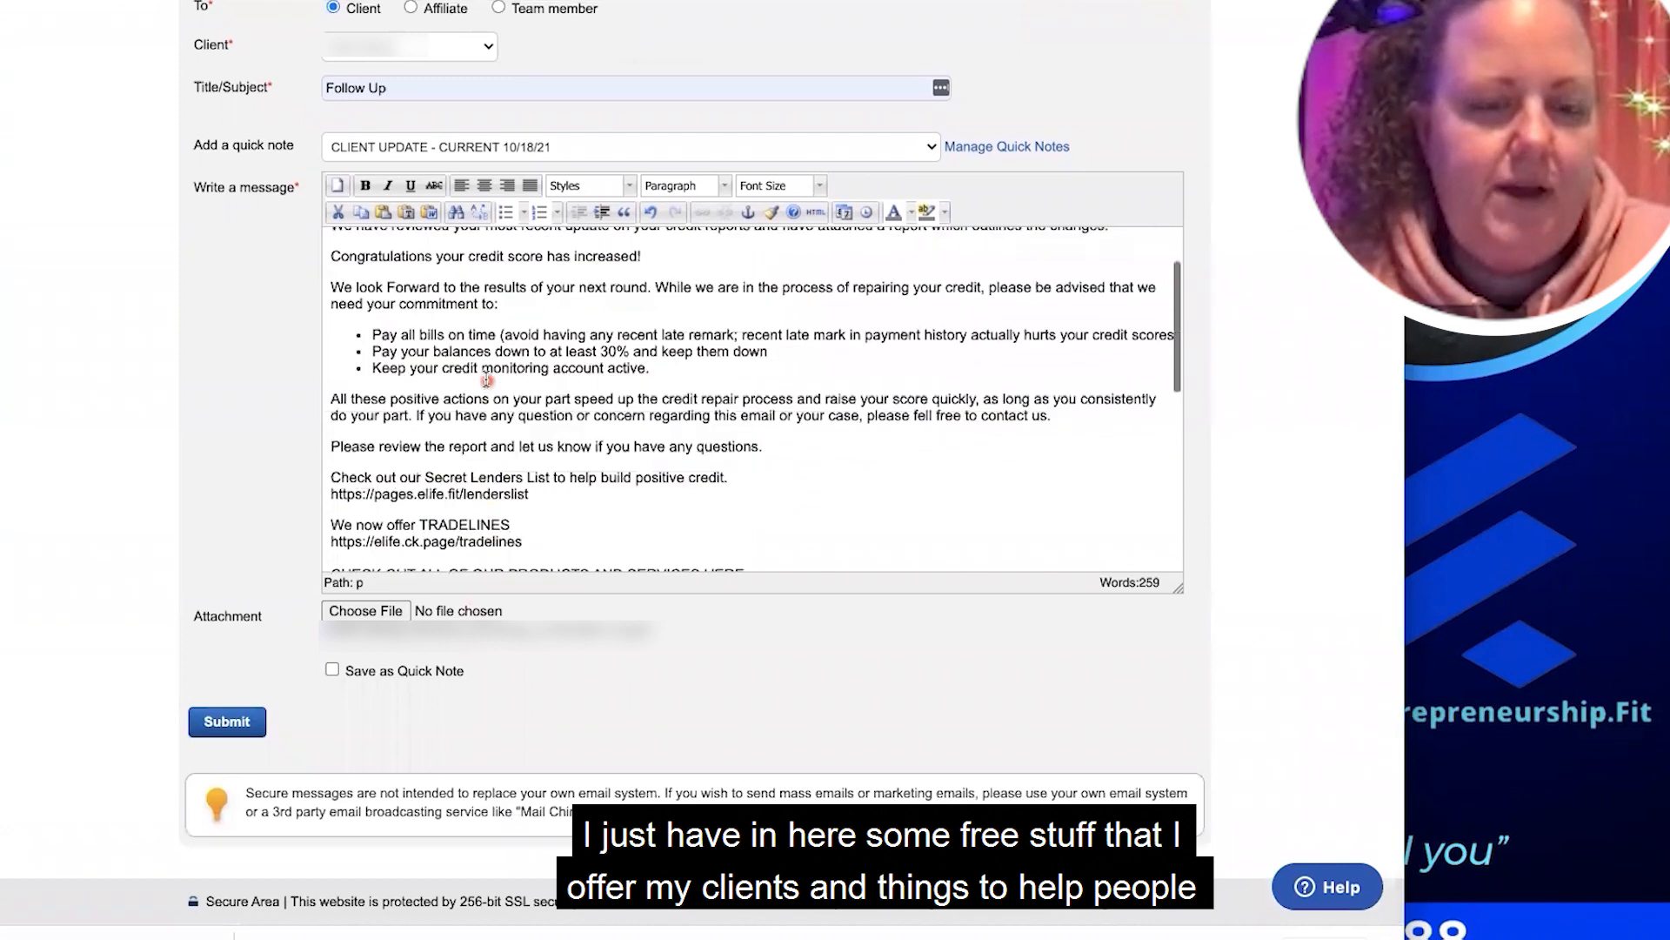
scroll(487, 380, "up", 1)
scroll(491, 435, "down", 8)
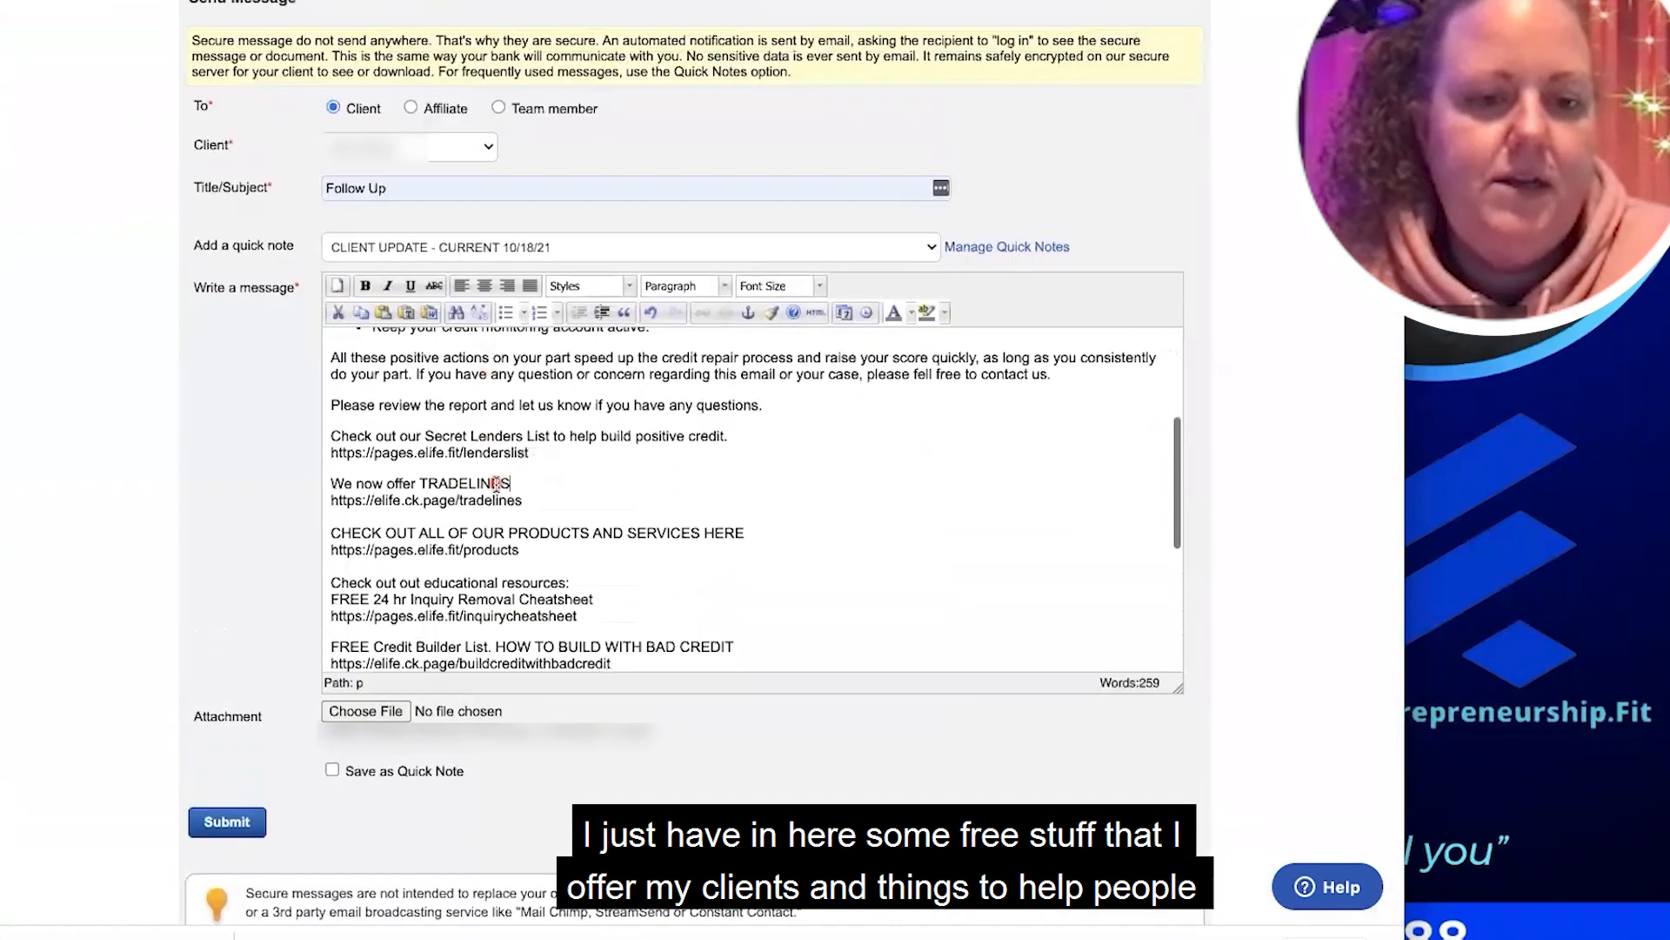
scroll(496, 484, "down", 1)
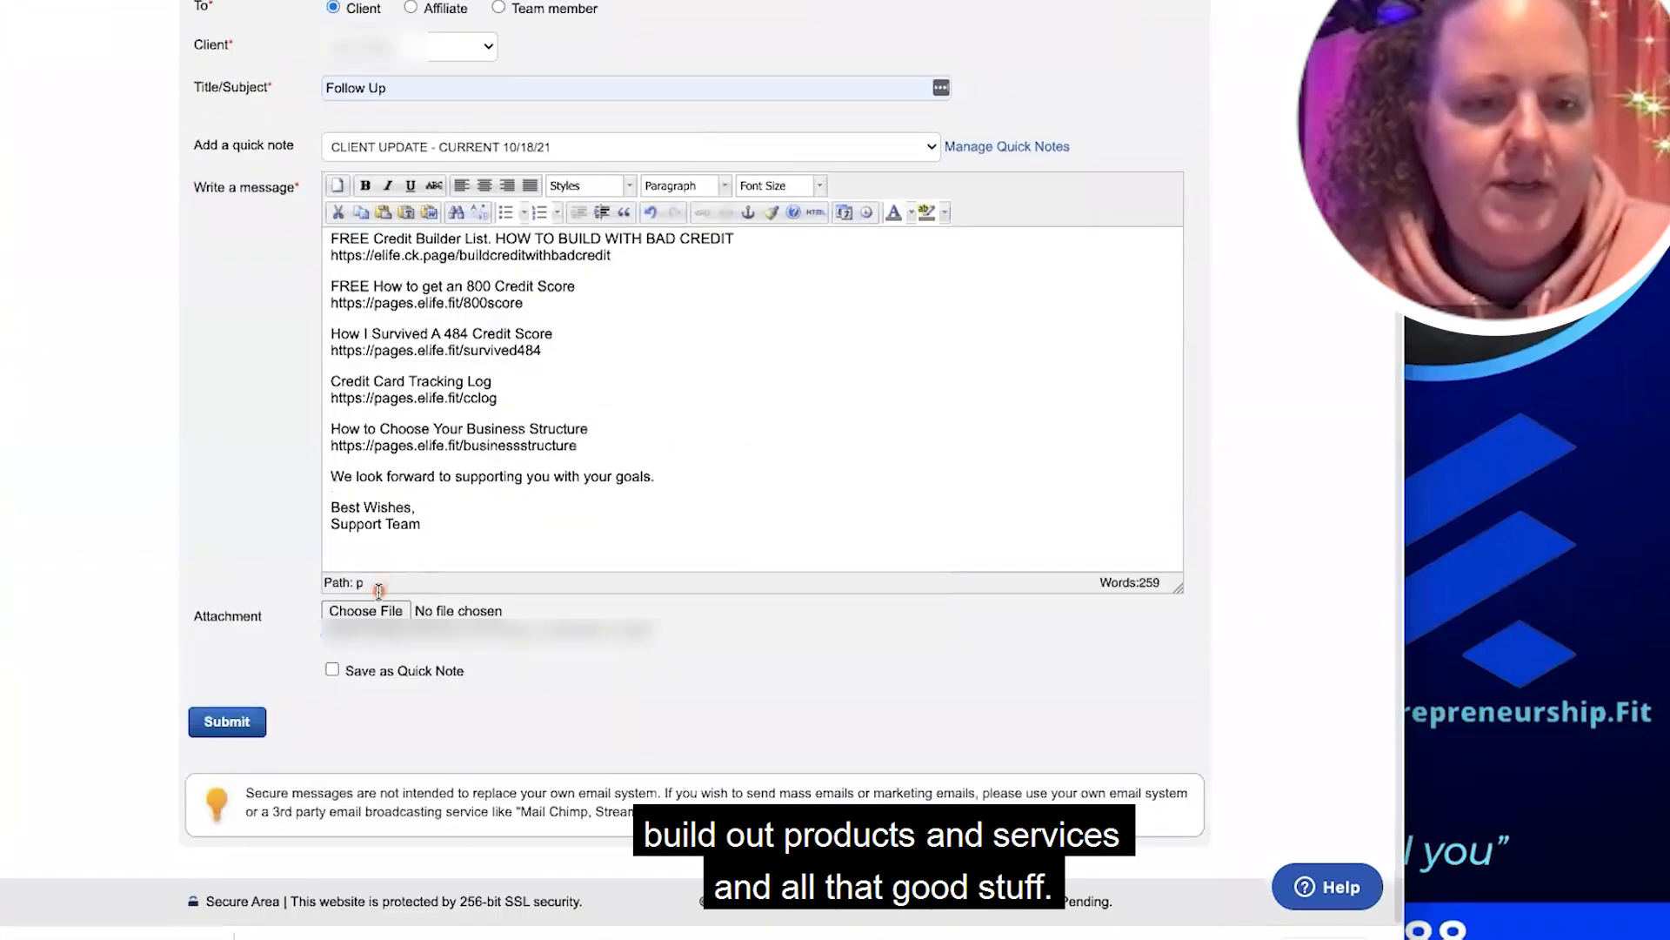
left_click(225, 722)
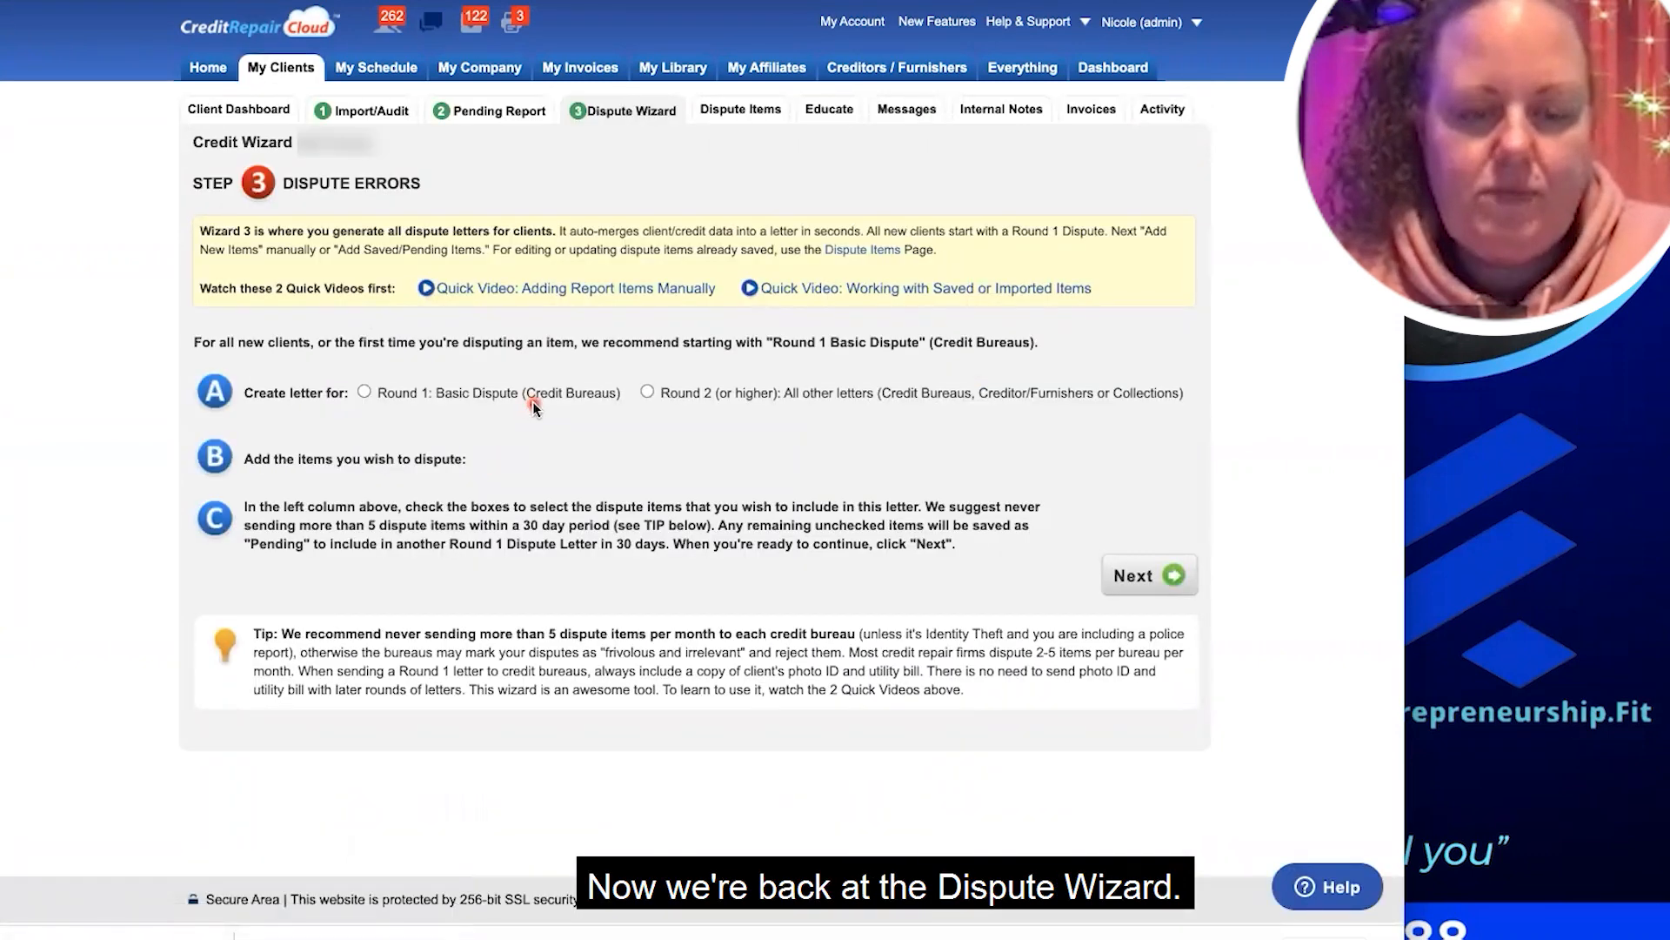
Set up the dispute letter as Round 2 (or higher) and address it to the Credit Bureau
left_click(648, 392)
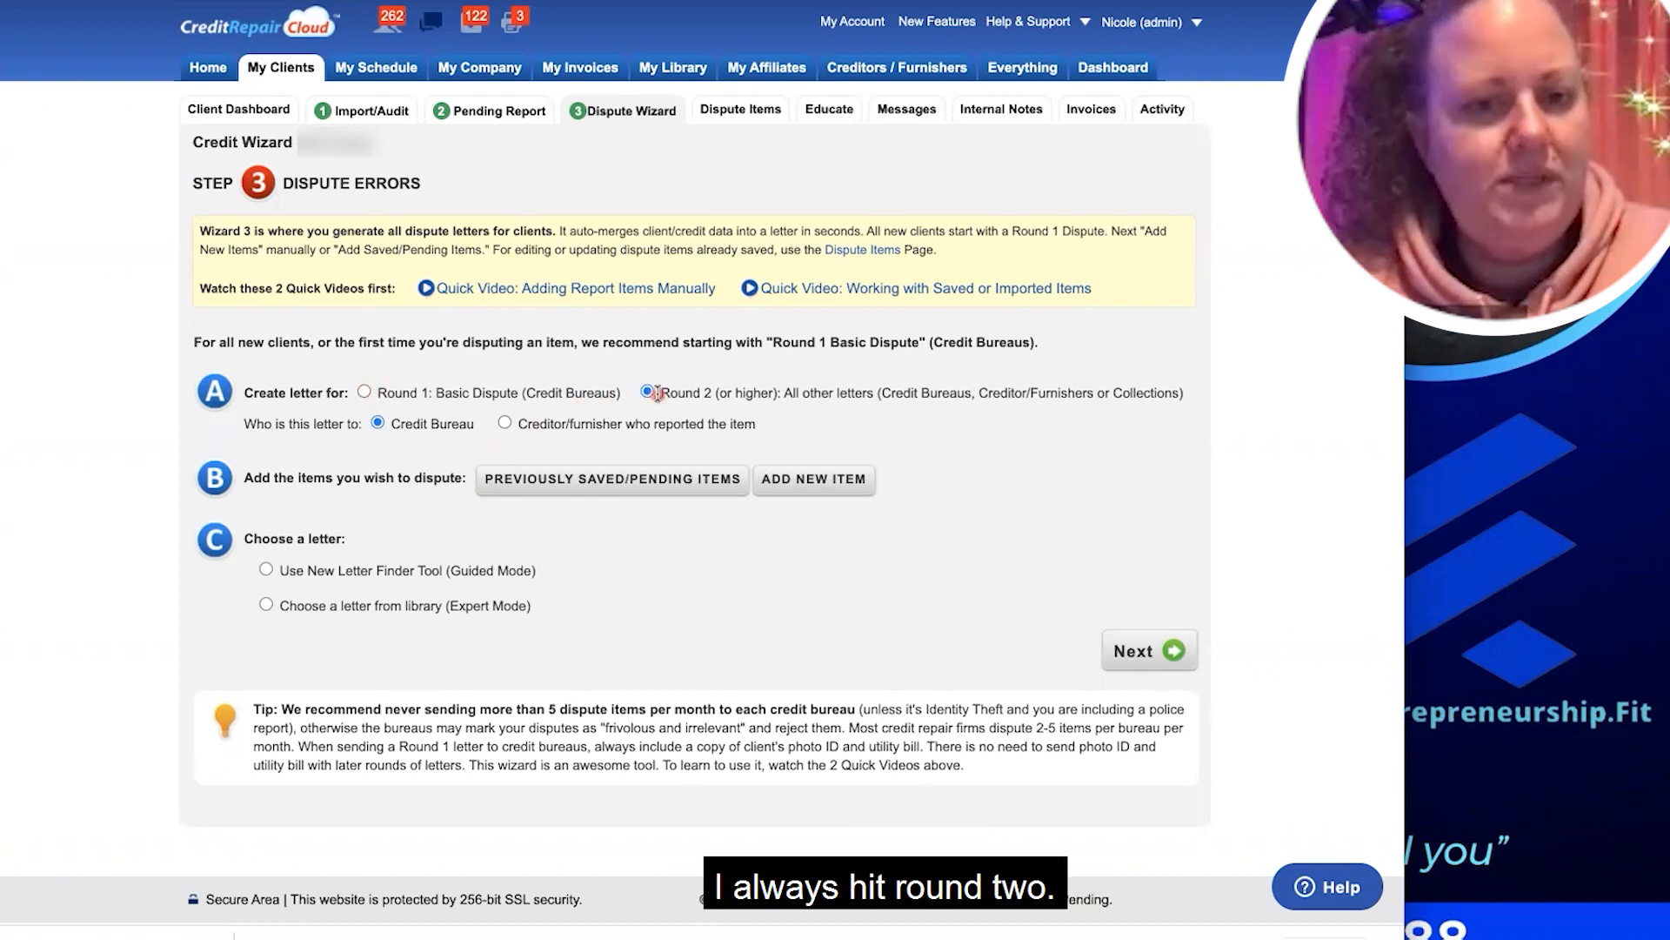
left_click(377, 423)
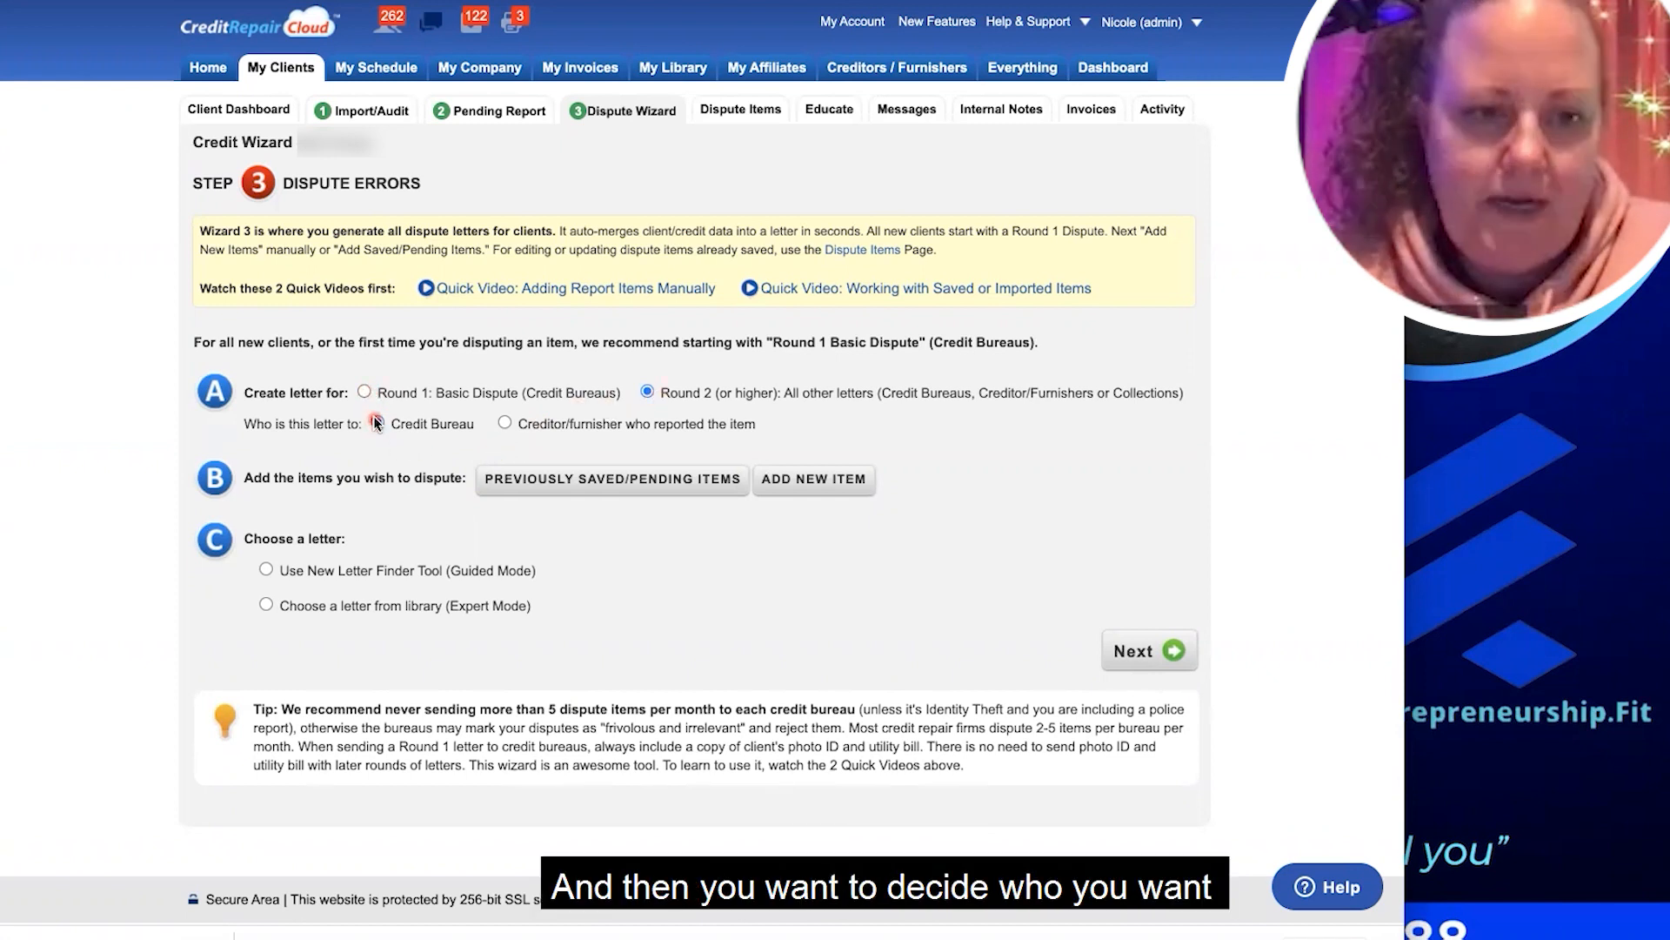
left_click(399, 425)
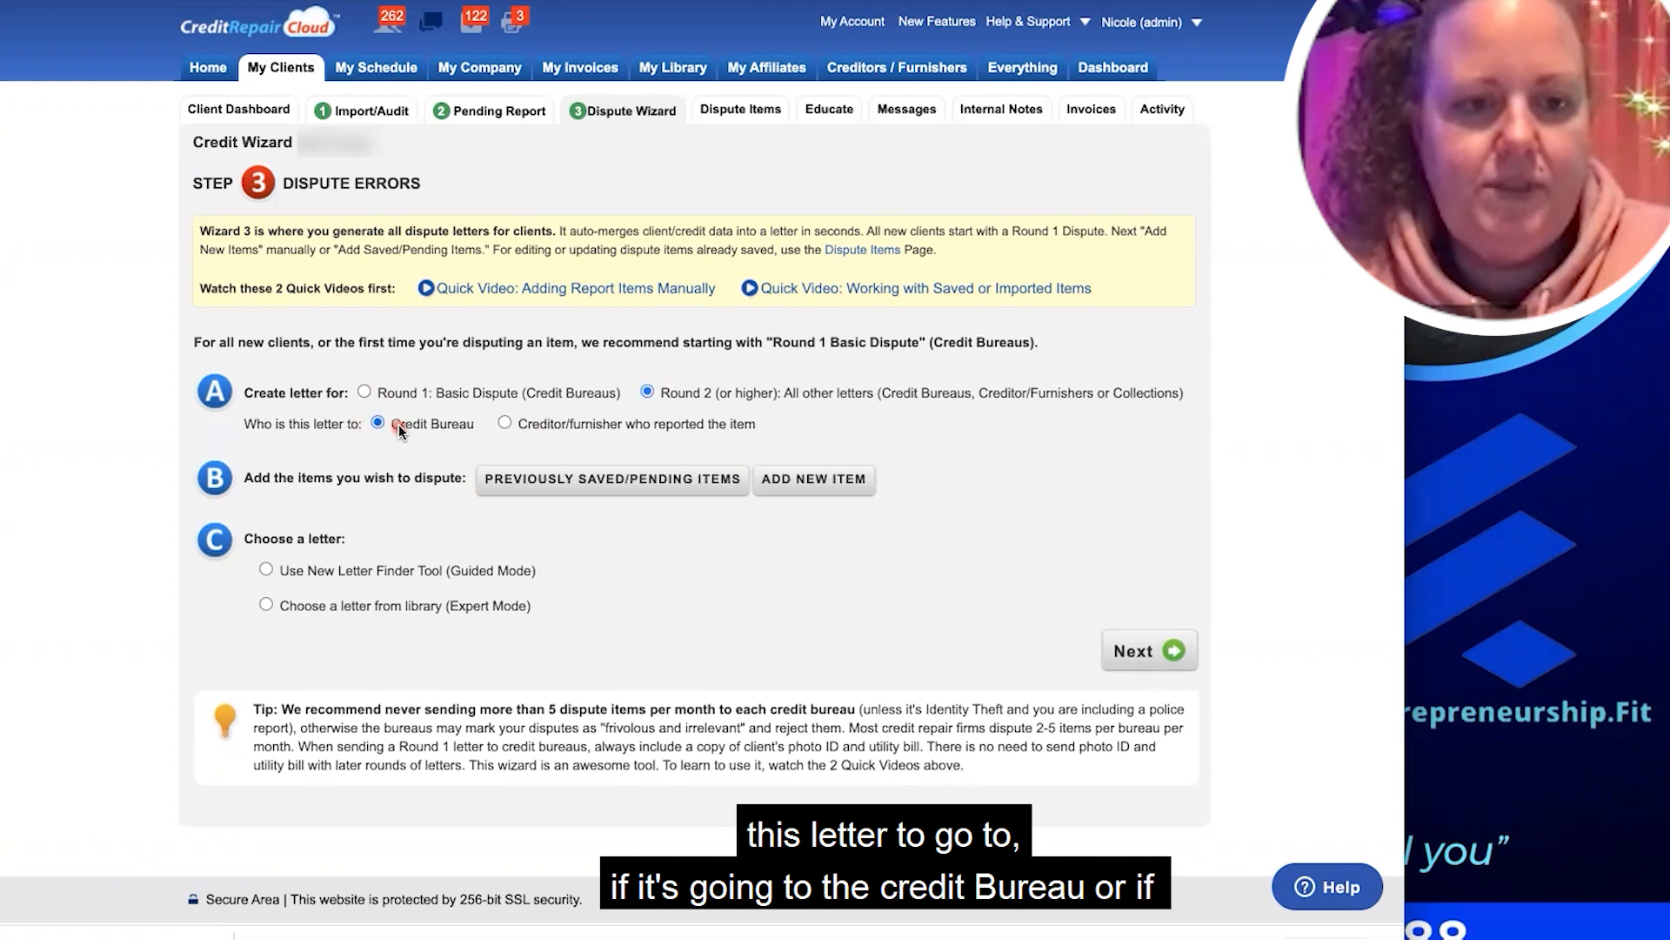
left_click(561, 426)
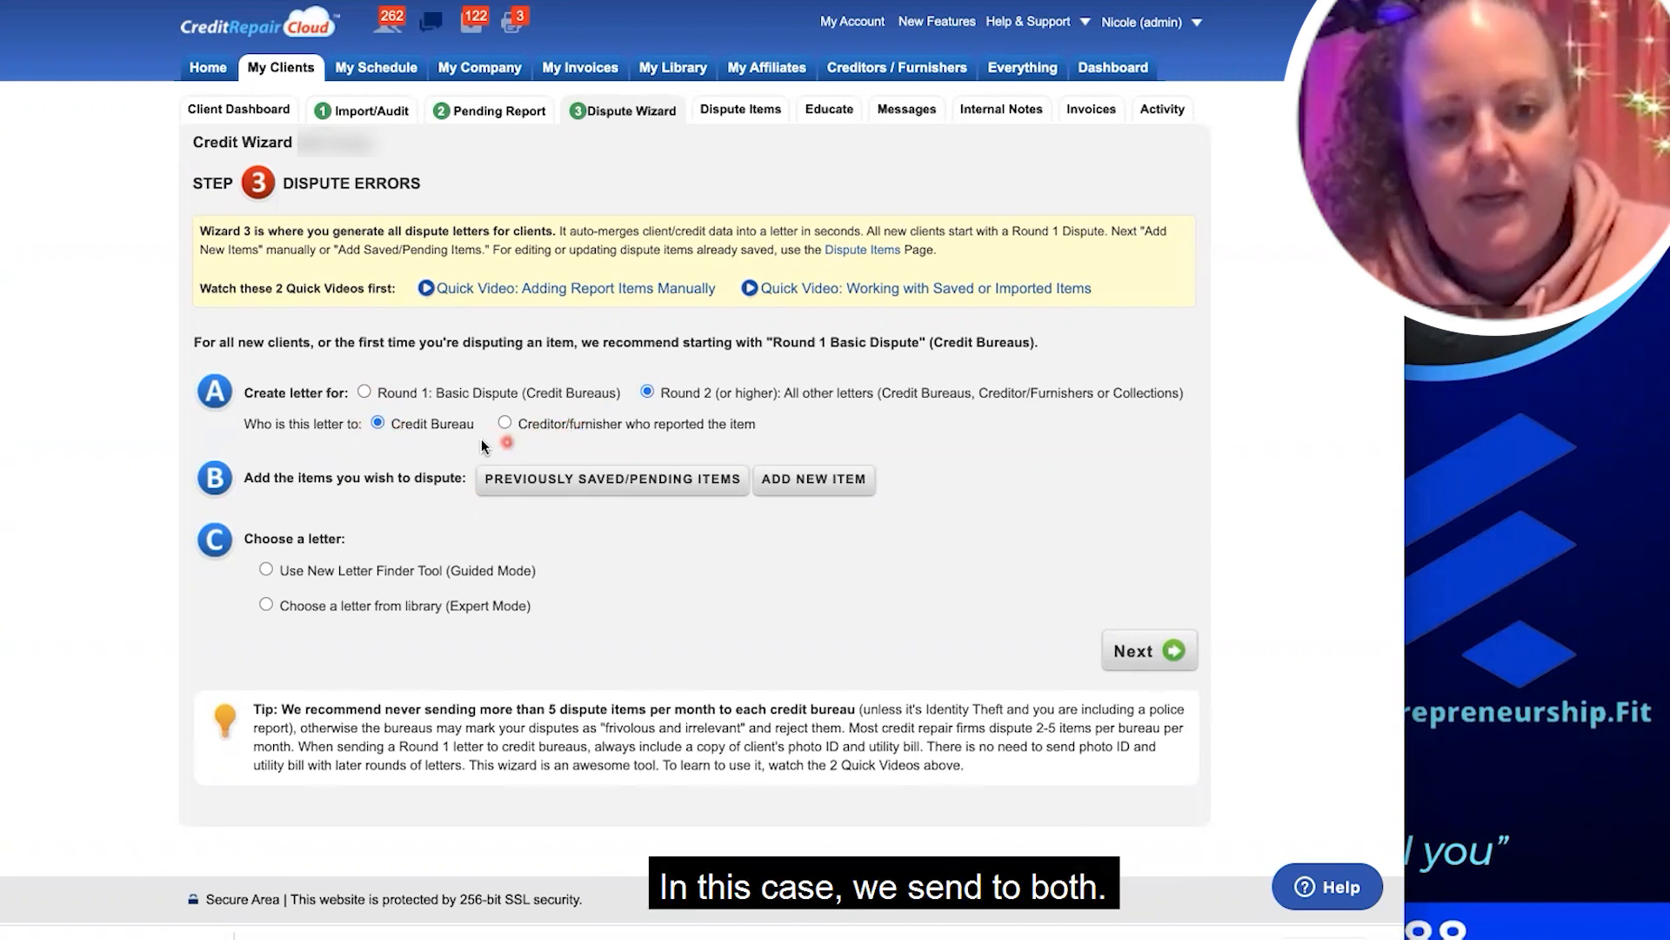
left_click(377, 424)
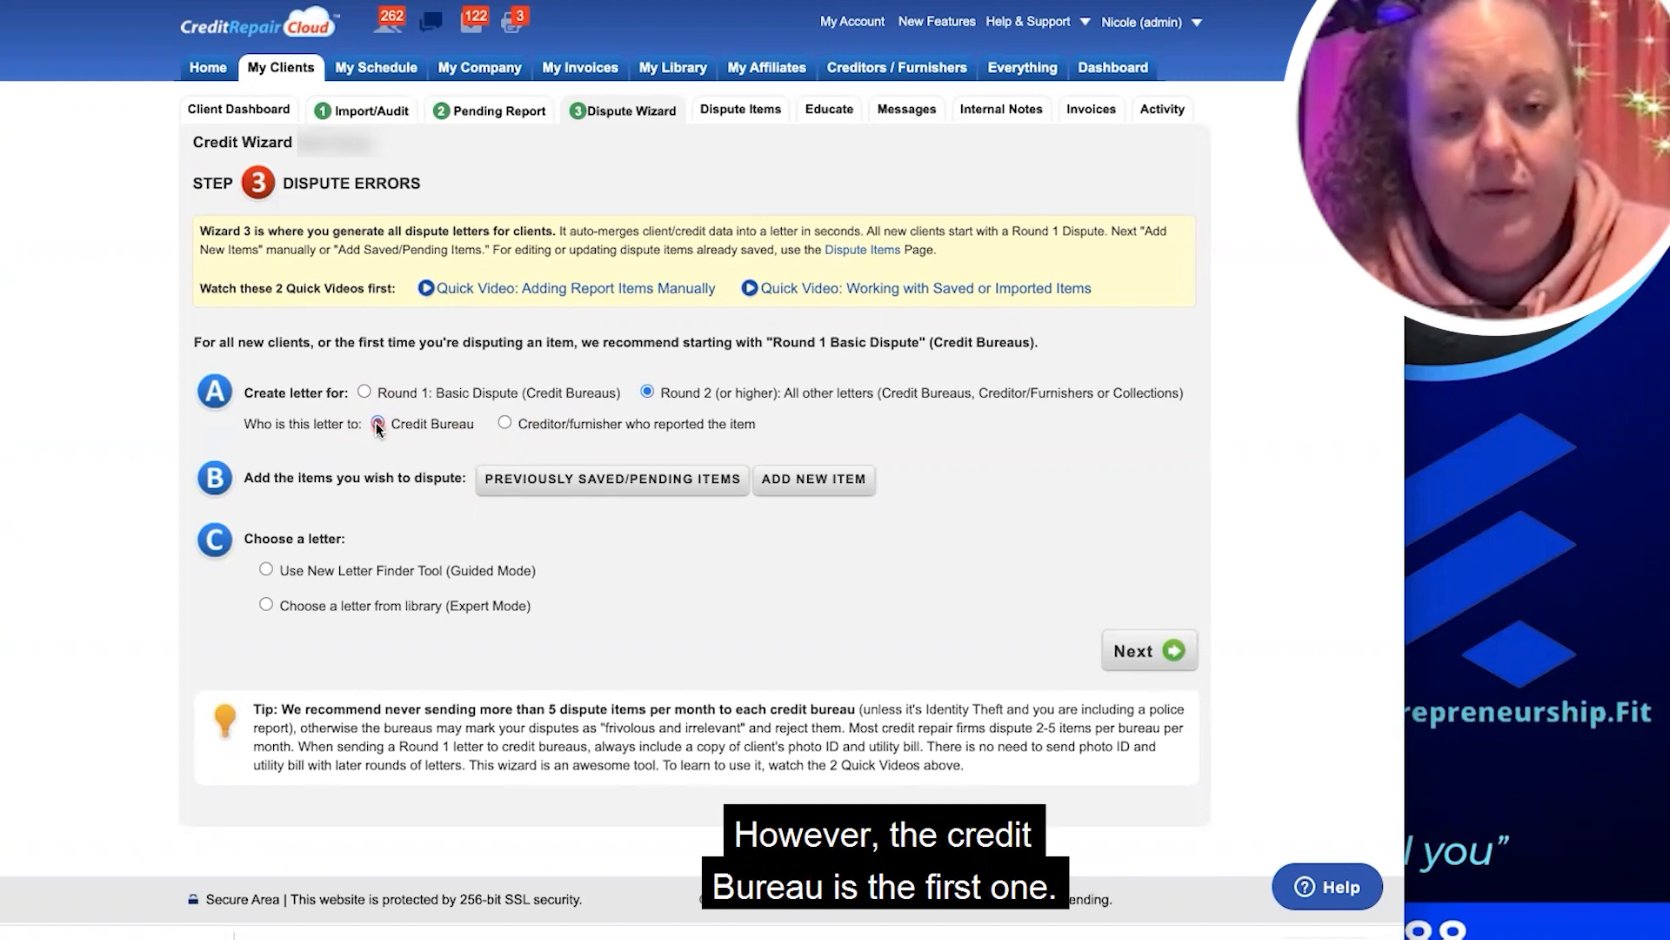
left_click(396, 425)
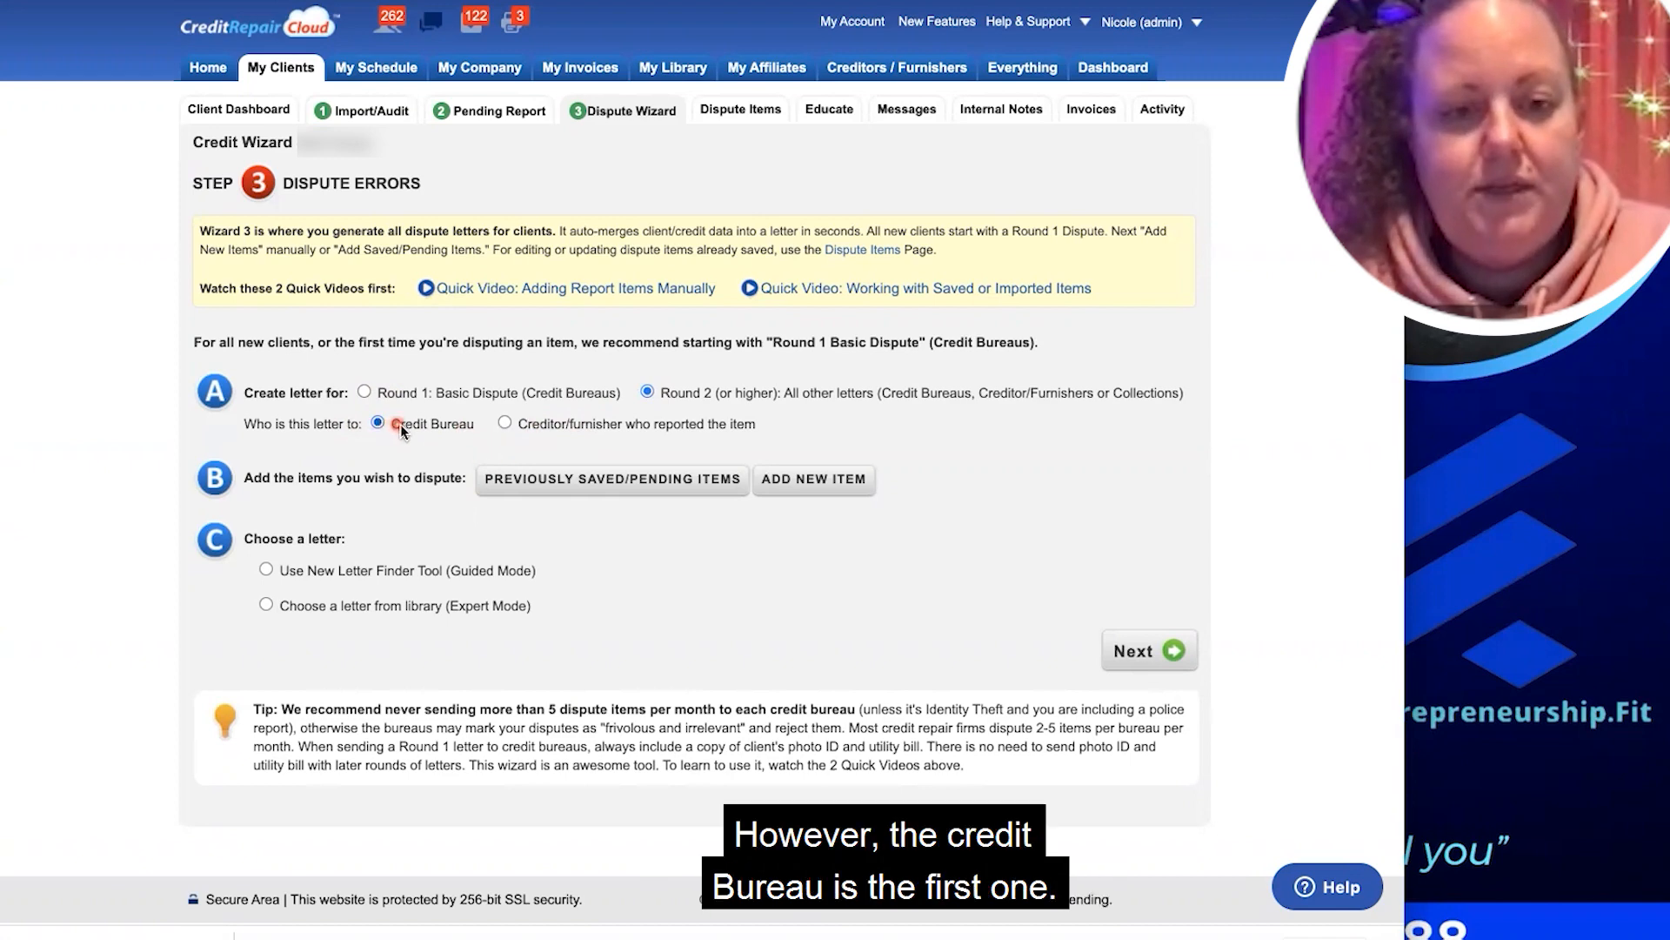
Open the previously saved/pending items and include both ONEMAIN inquiries in the letter
left_click(579, 484)
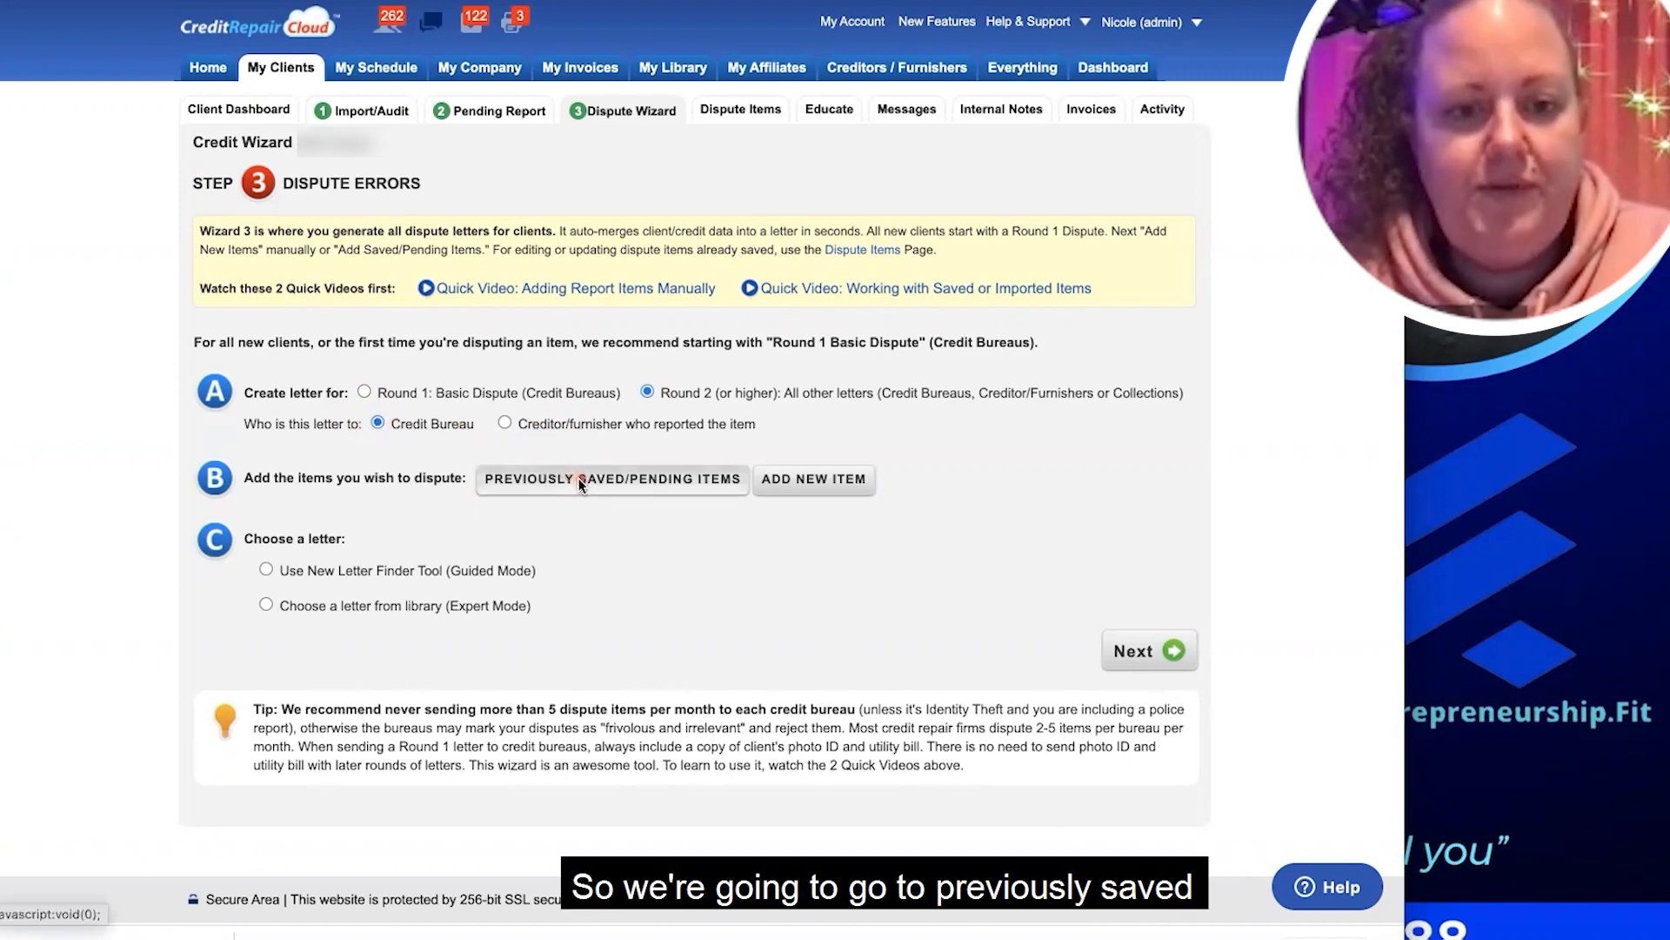
scroll(626, 368, "down", 3)
scroll(627, 368, "down", 2)
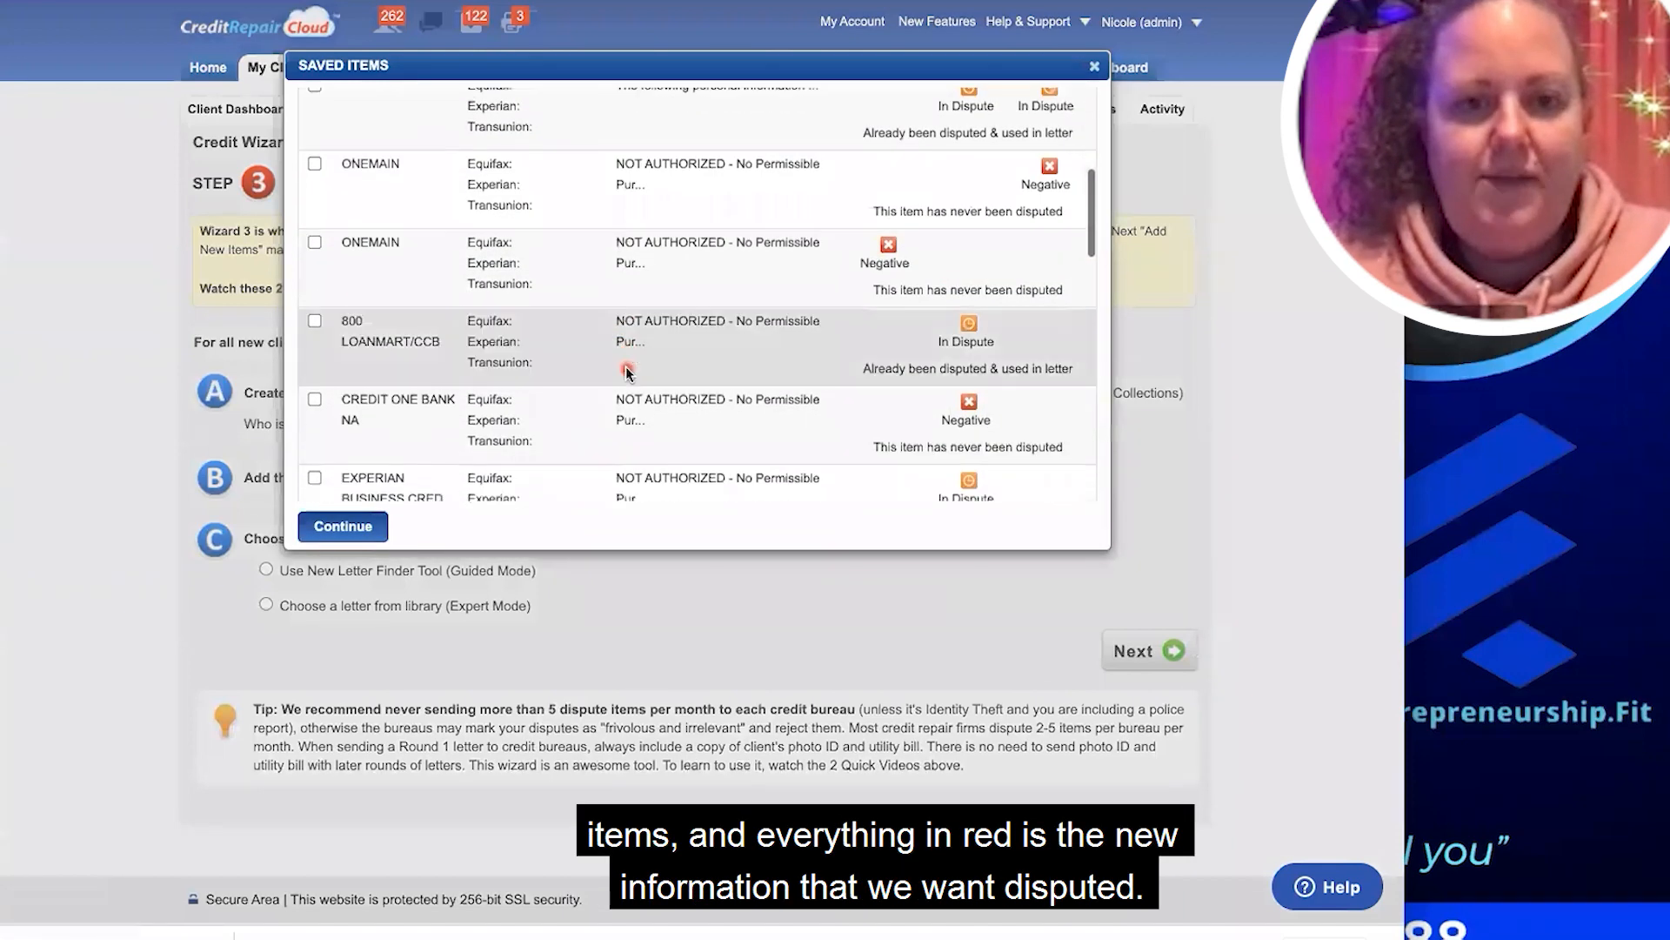
scroll(626, 368, "up", 2)
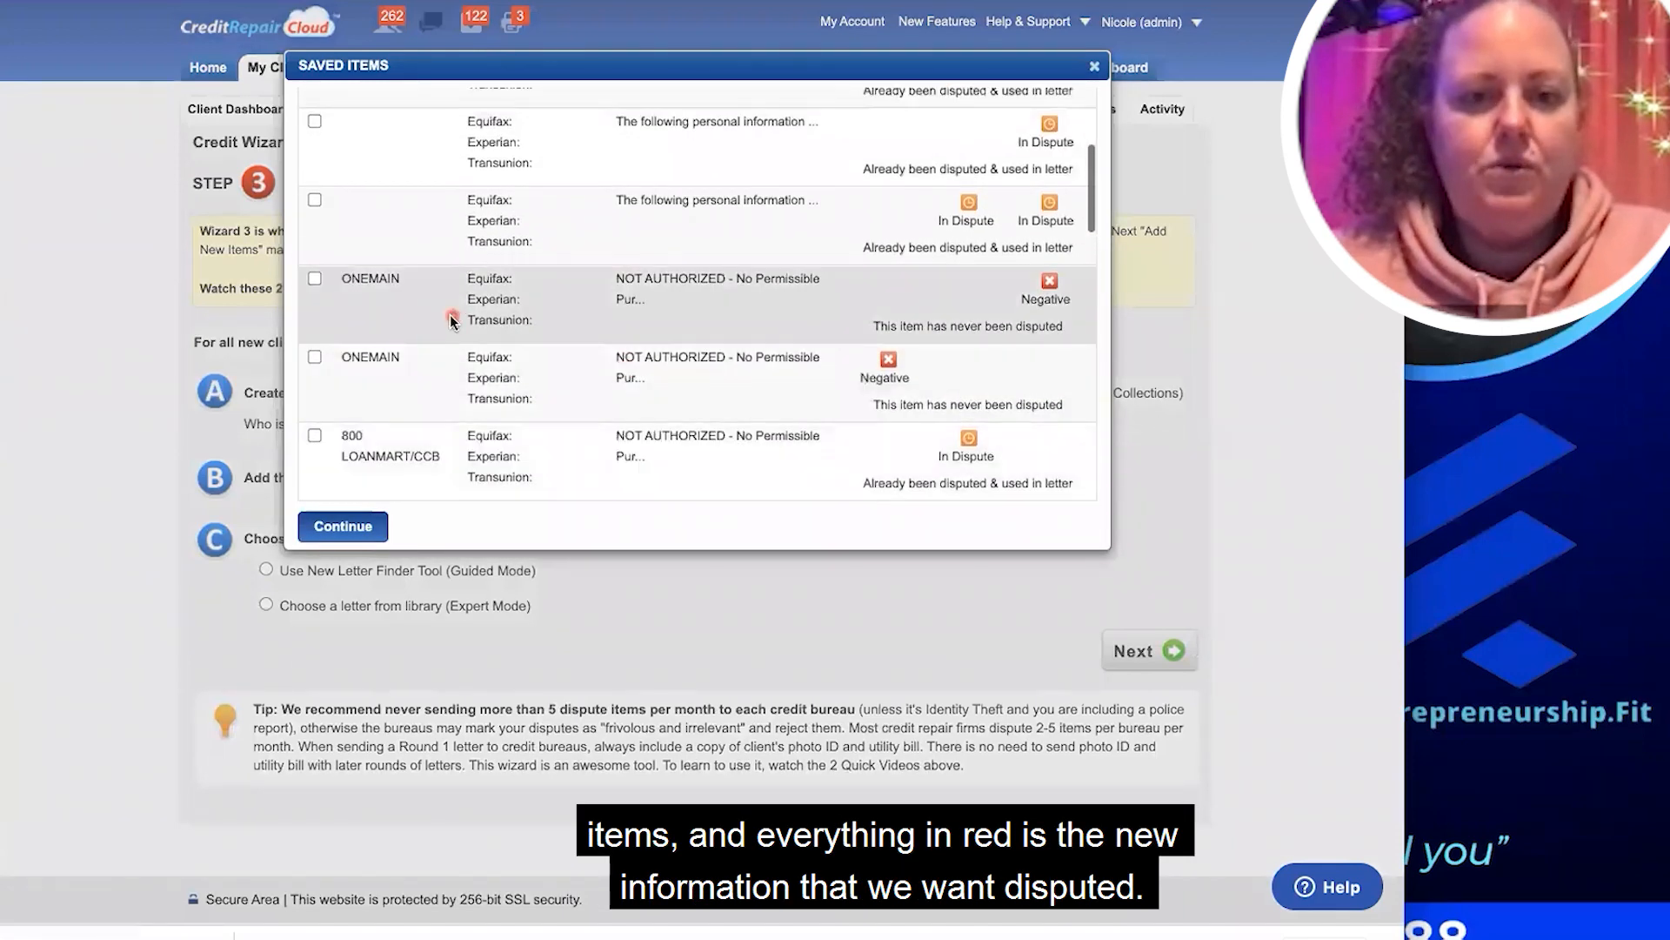
left_click(453, 318)
left_click(416, 369)
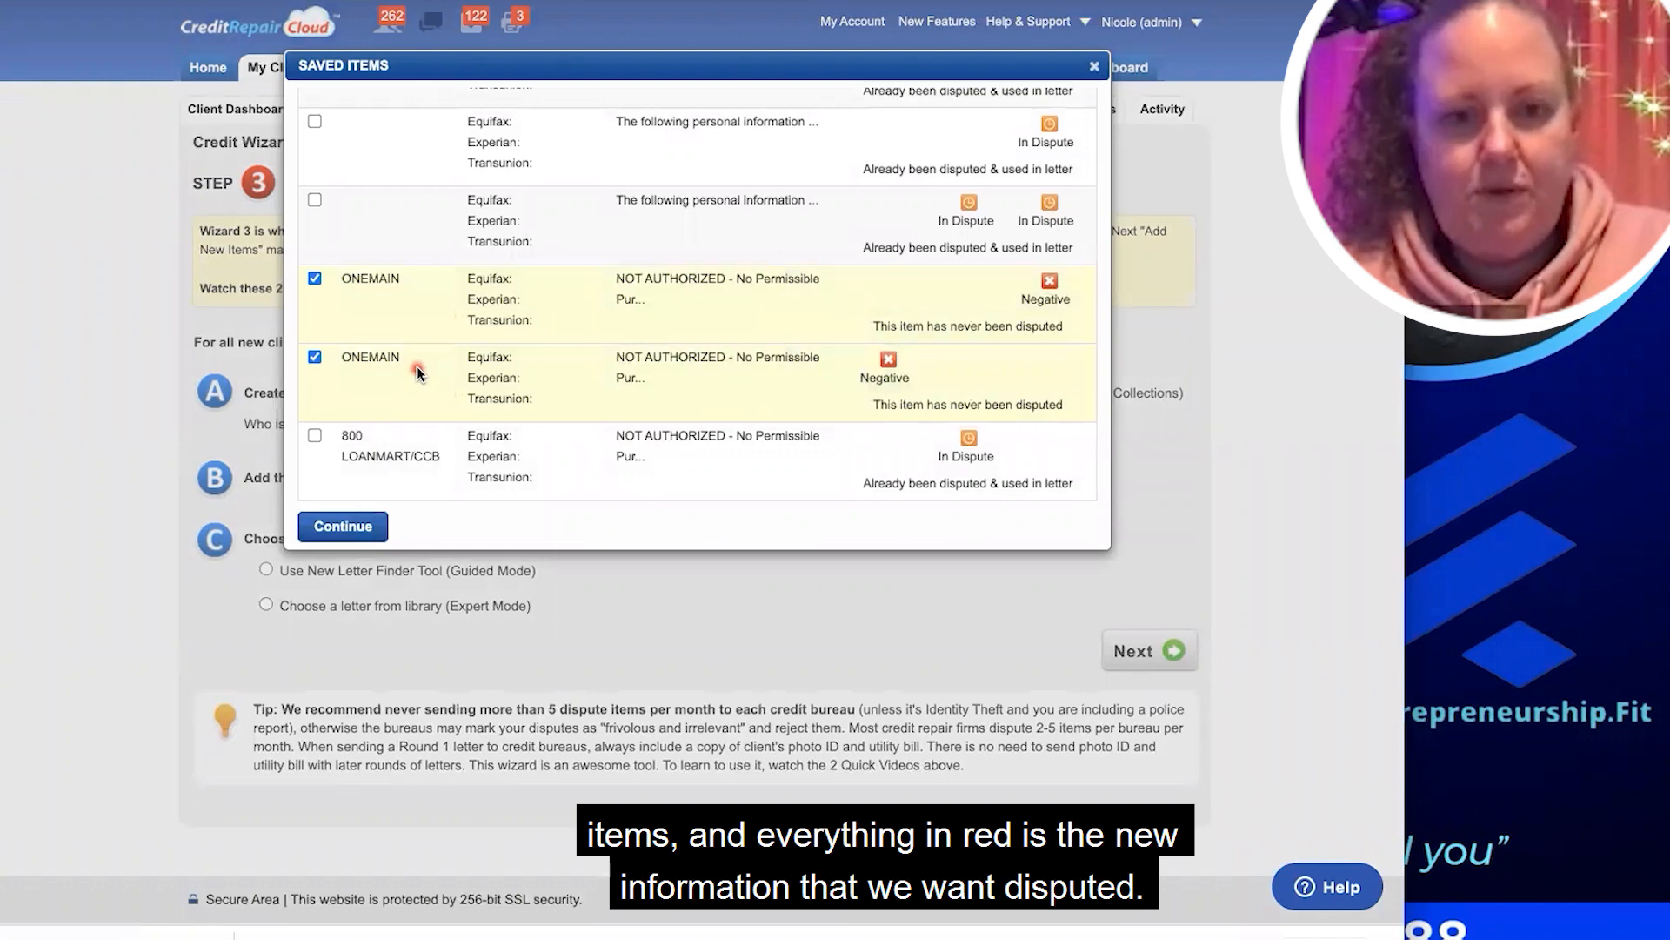
Include the CREDIT ONE BANK NA inquiry in the letter and leave 800 LOANMART/CCB out
scroll(416, 367, "up", 3)
scroll(416, 367, "down", 3)
scroll(416, 367, "down", 3)
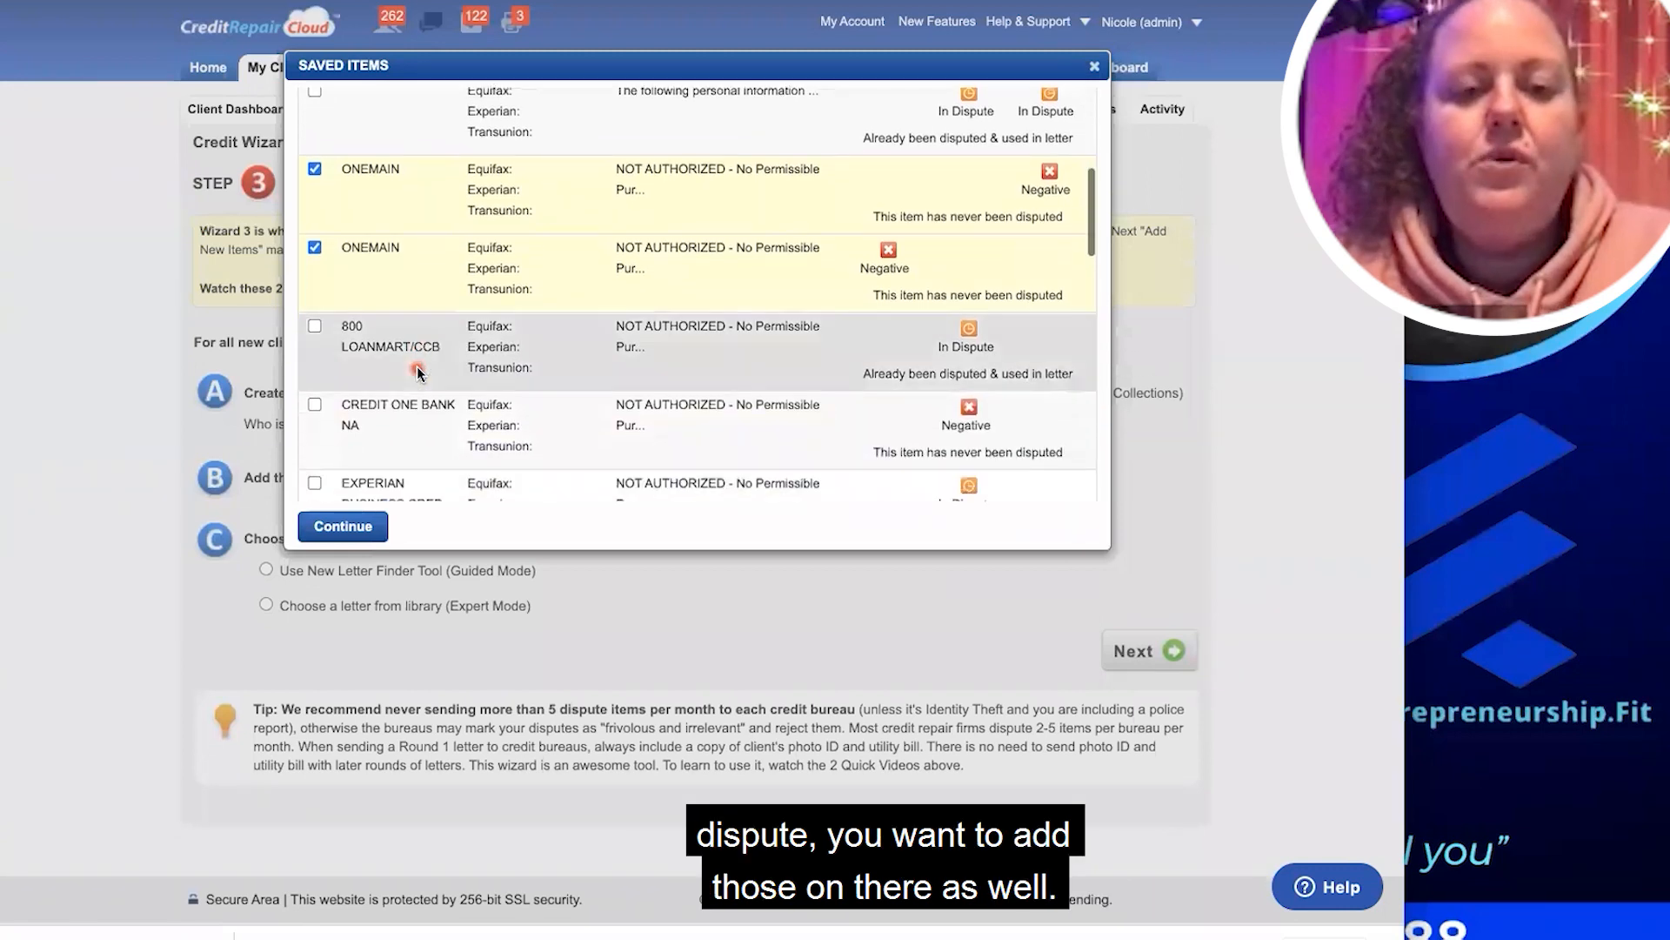
left_click(315, 328)
left_click(315, 328)
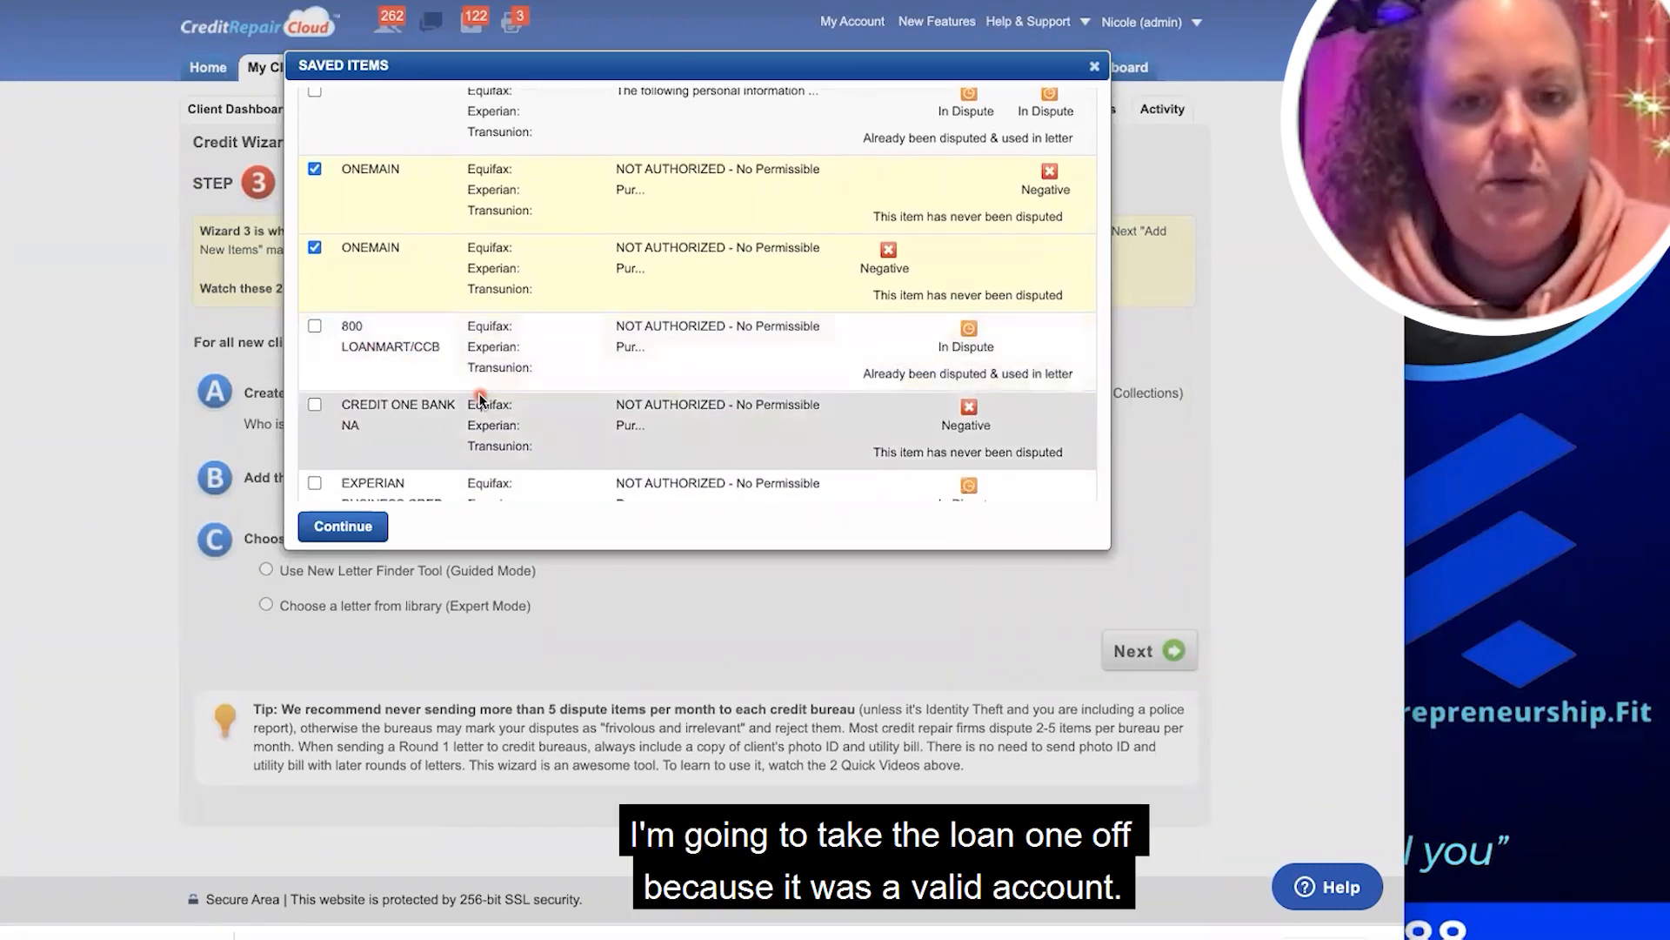
scroll(469, 393, "down", 2)
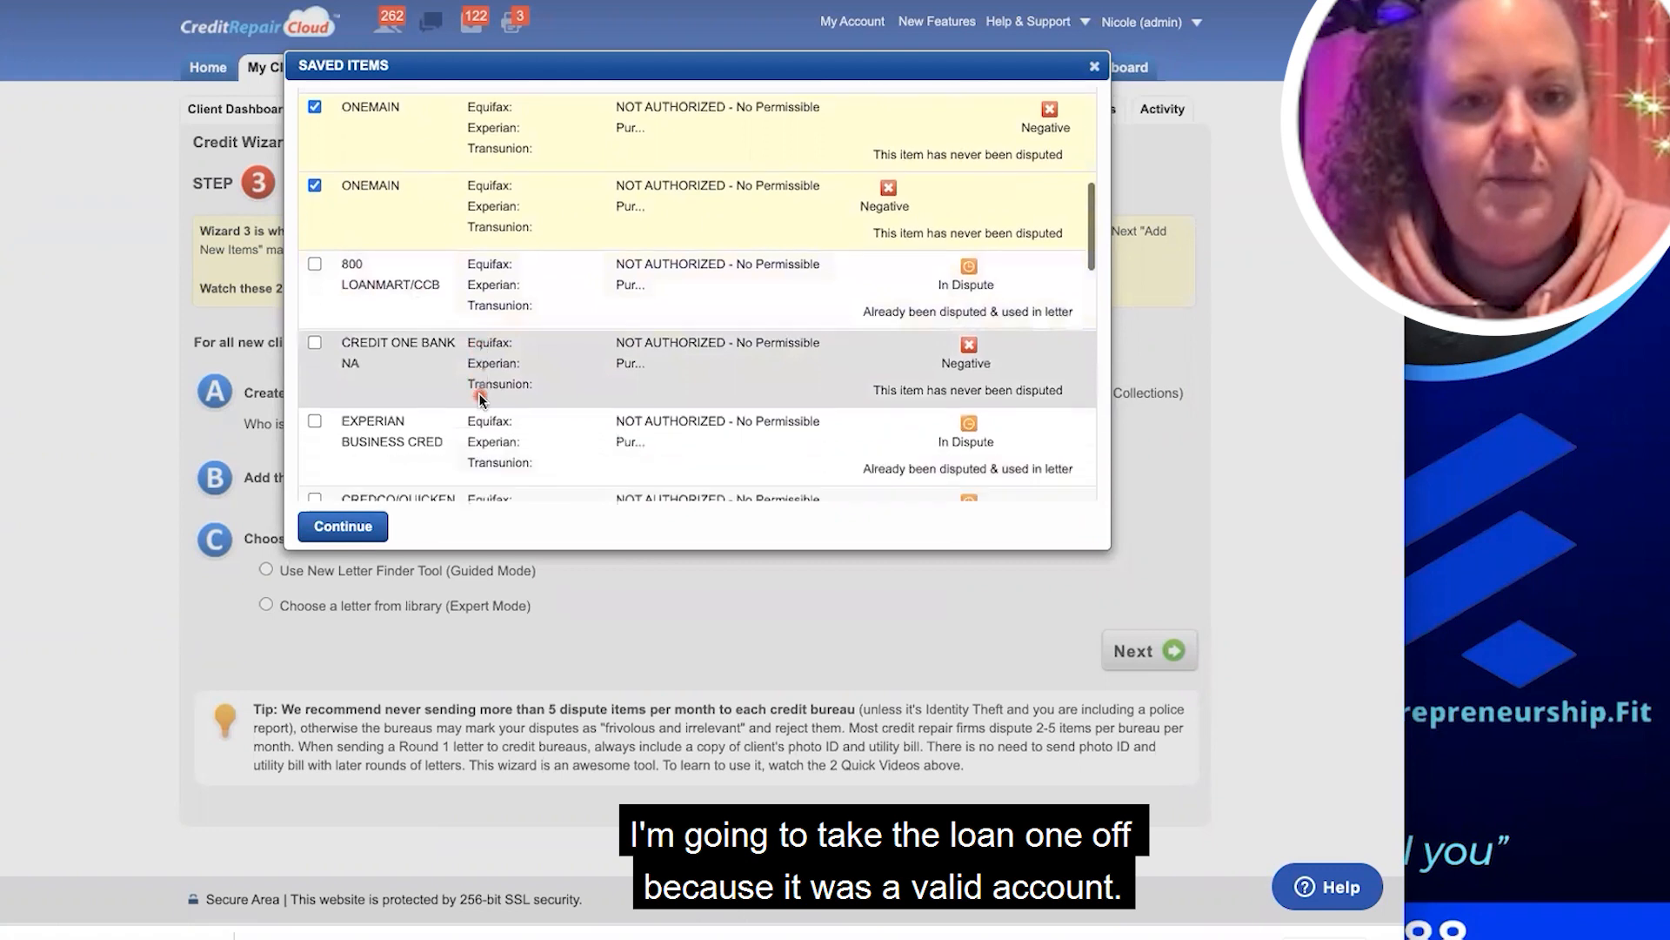
left_click(351, 341)
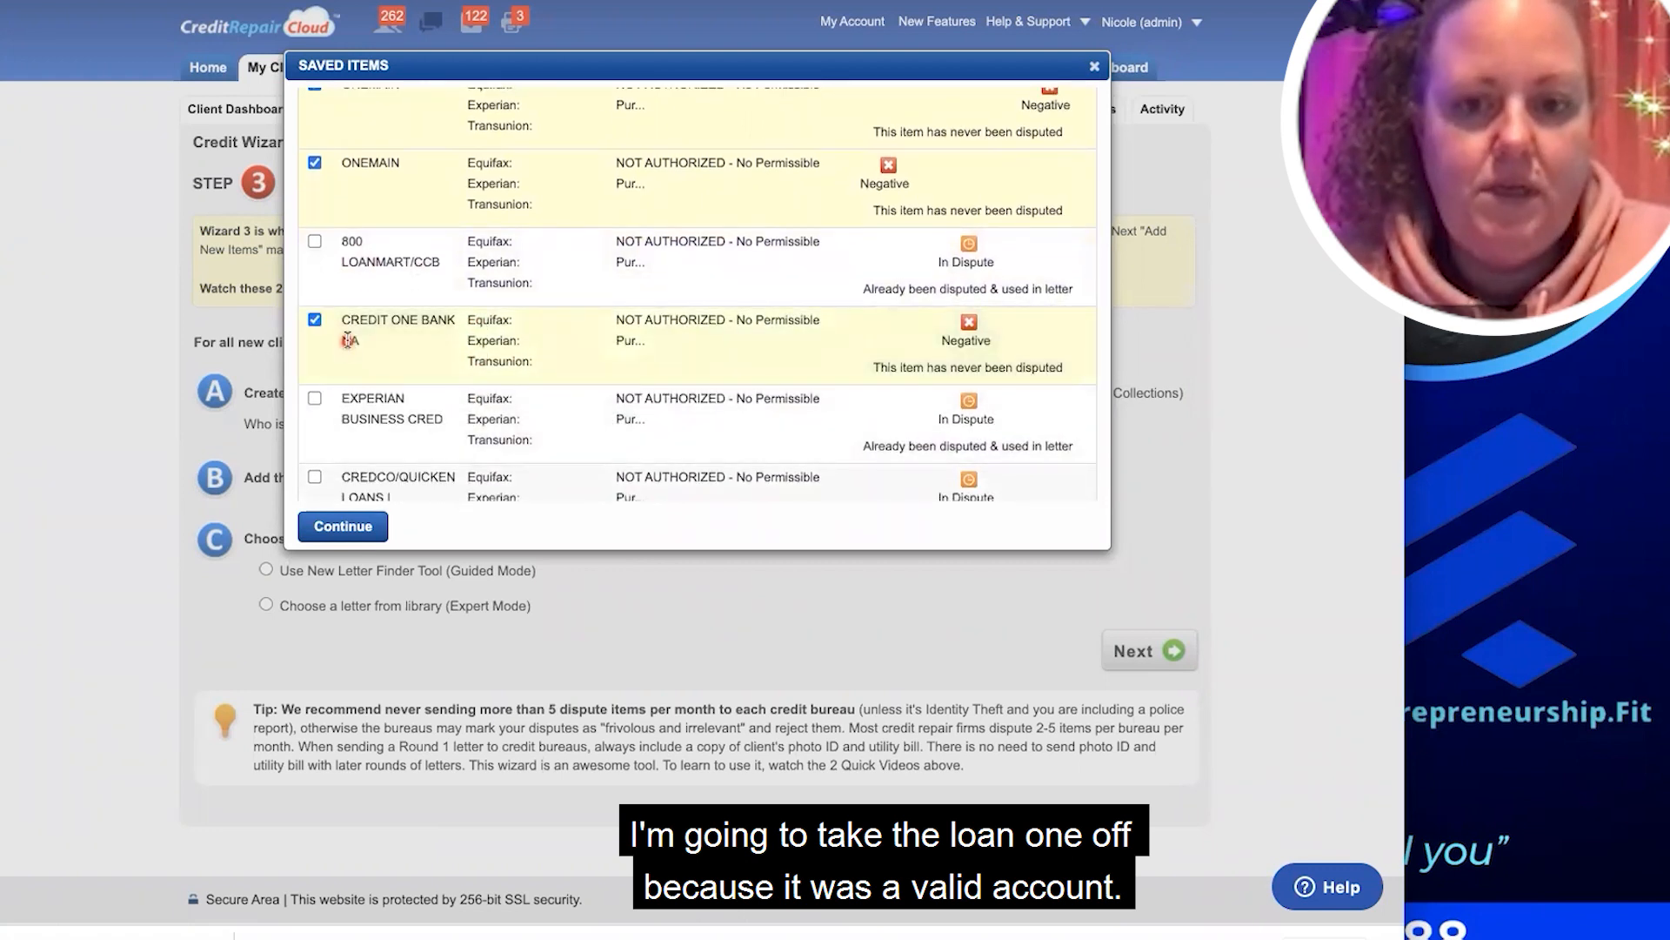
Include the EXPERIAN BUSINESS CRED and CREDCO/QUICKEN LOANS inquiries in the letter
left_click(351, 411)
scroll(351, 412, "down", 2)
left_click(350, 411)
scroll(351, 413, "down", 2)
scroll(351, 415, "up", 4)
scroll(350, 415, "up", 8)
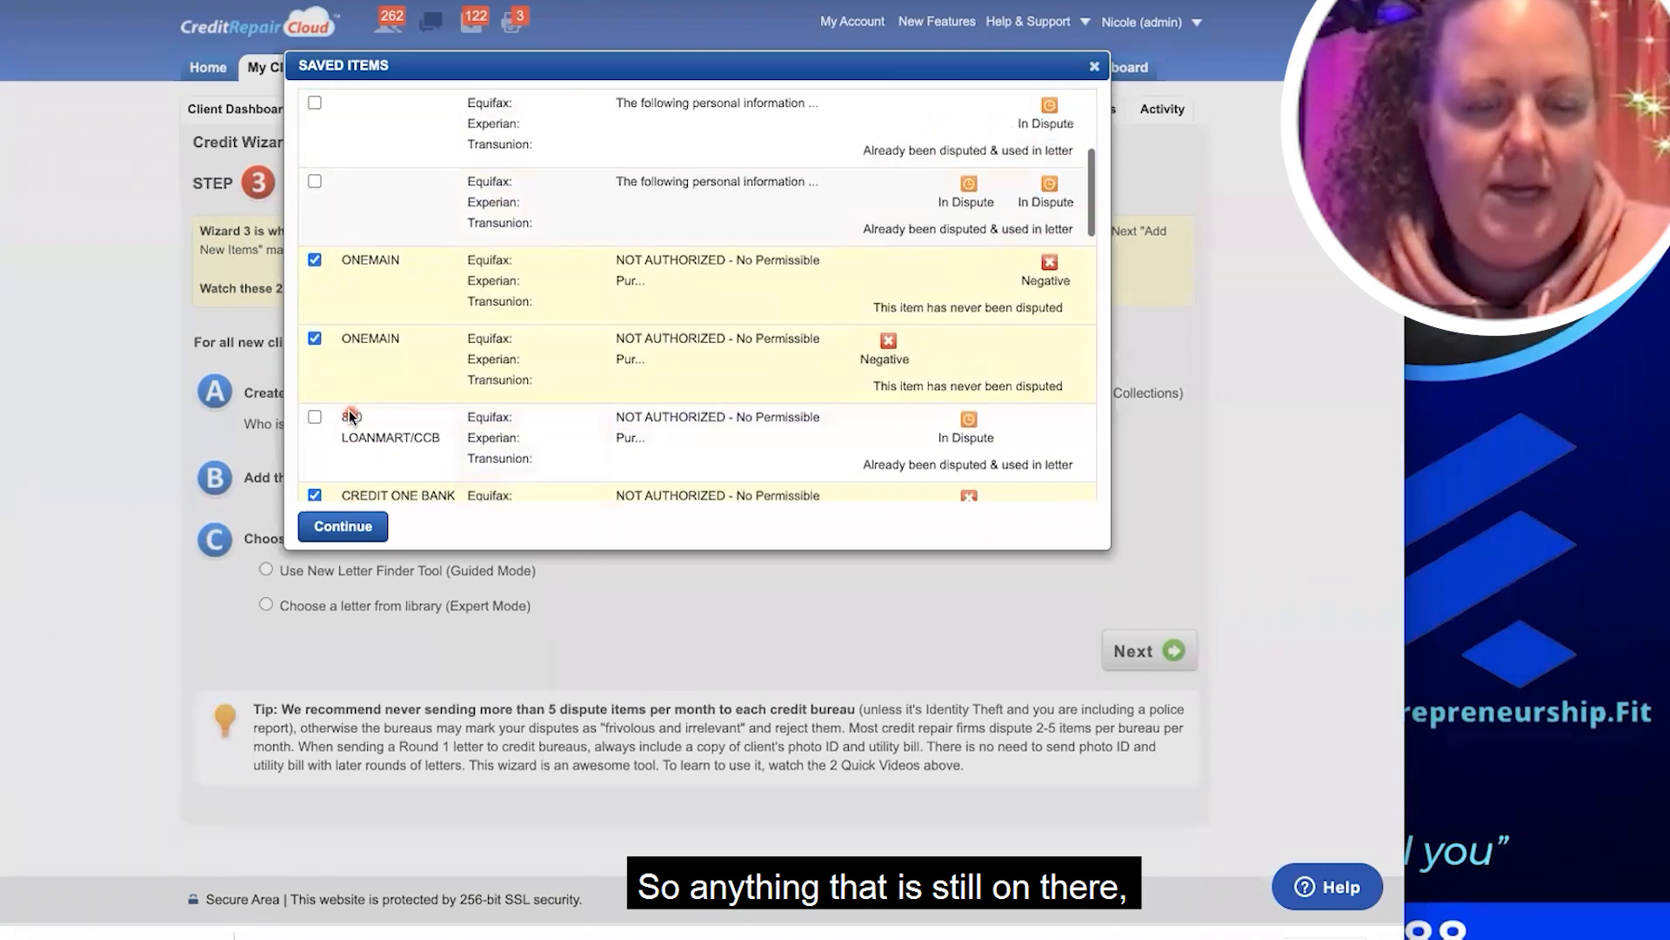
Go through the remaining saved items and include the DISCOVER FINANCIAL SER inquiry in the letter
scroll(351, 415, "down", 1)
scroll(349, 415, "down", 1)
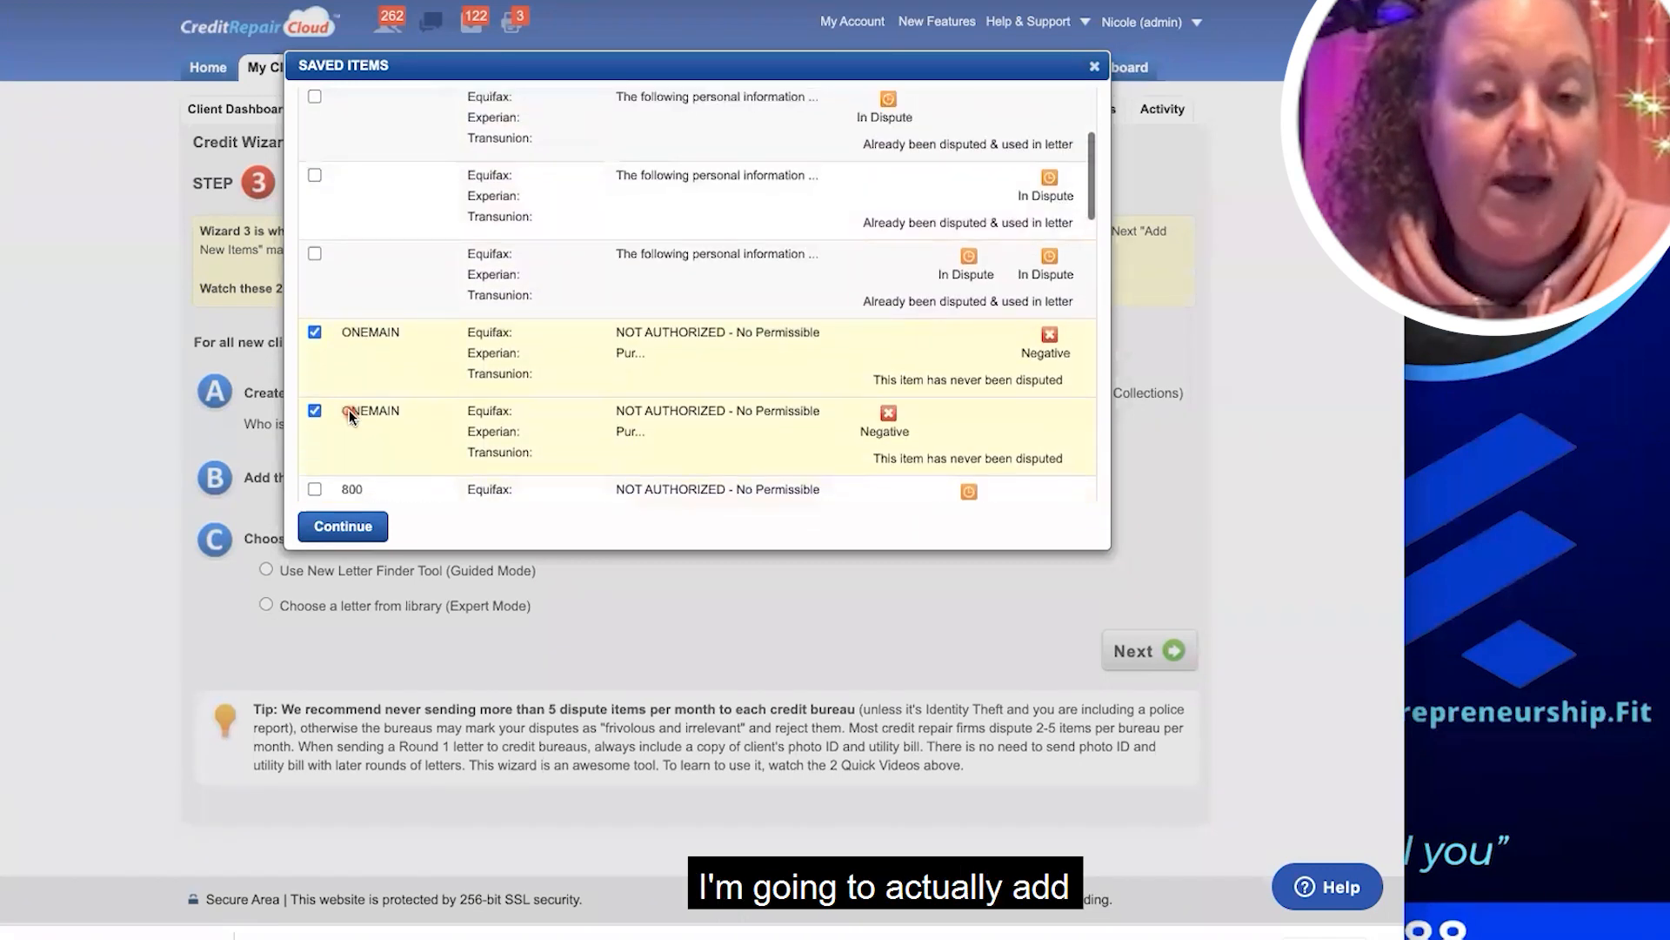
scroll(348, 415, "up", 3)
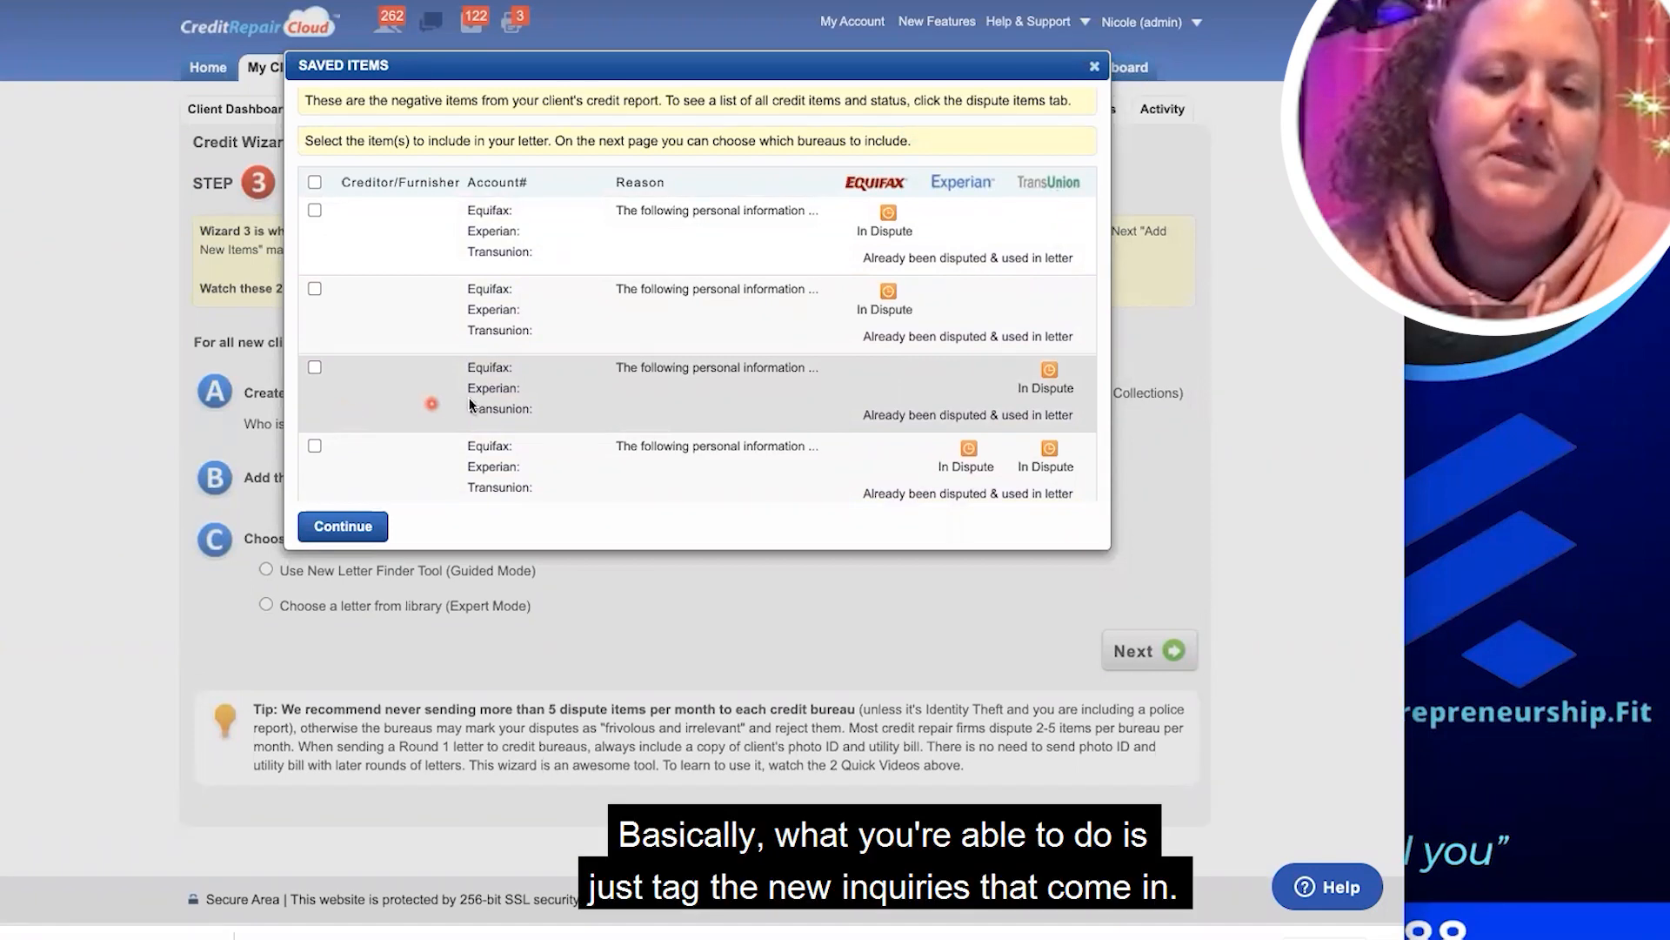
scroll(470, 400, "down", 4)
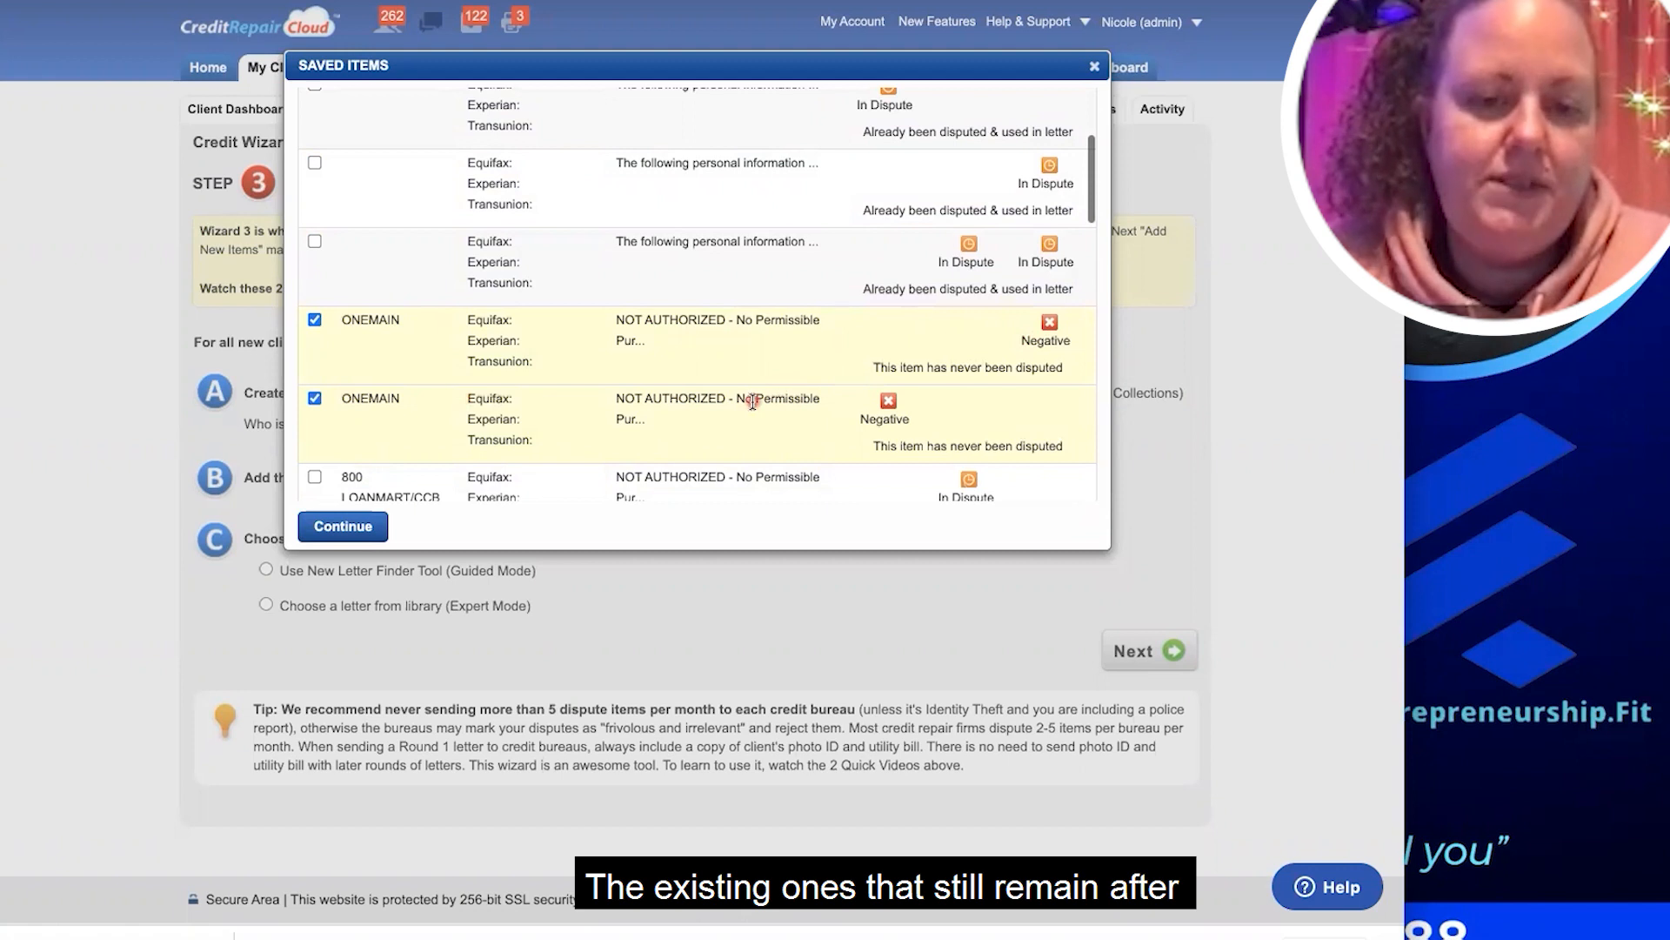
mouse_move(757, 401)
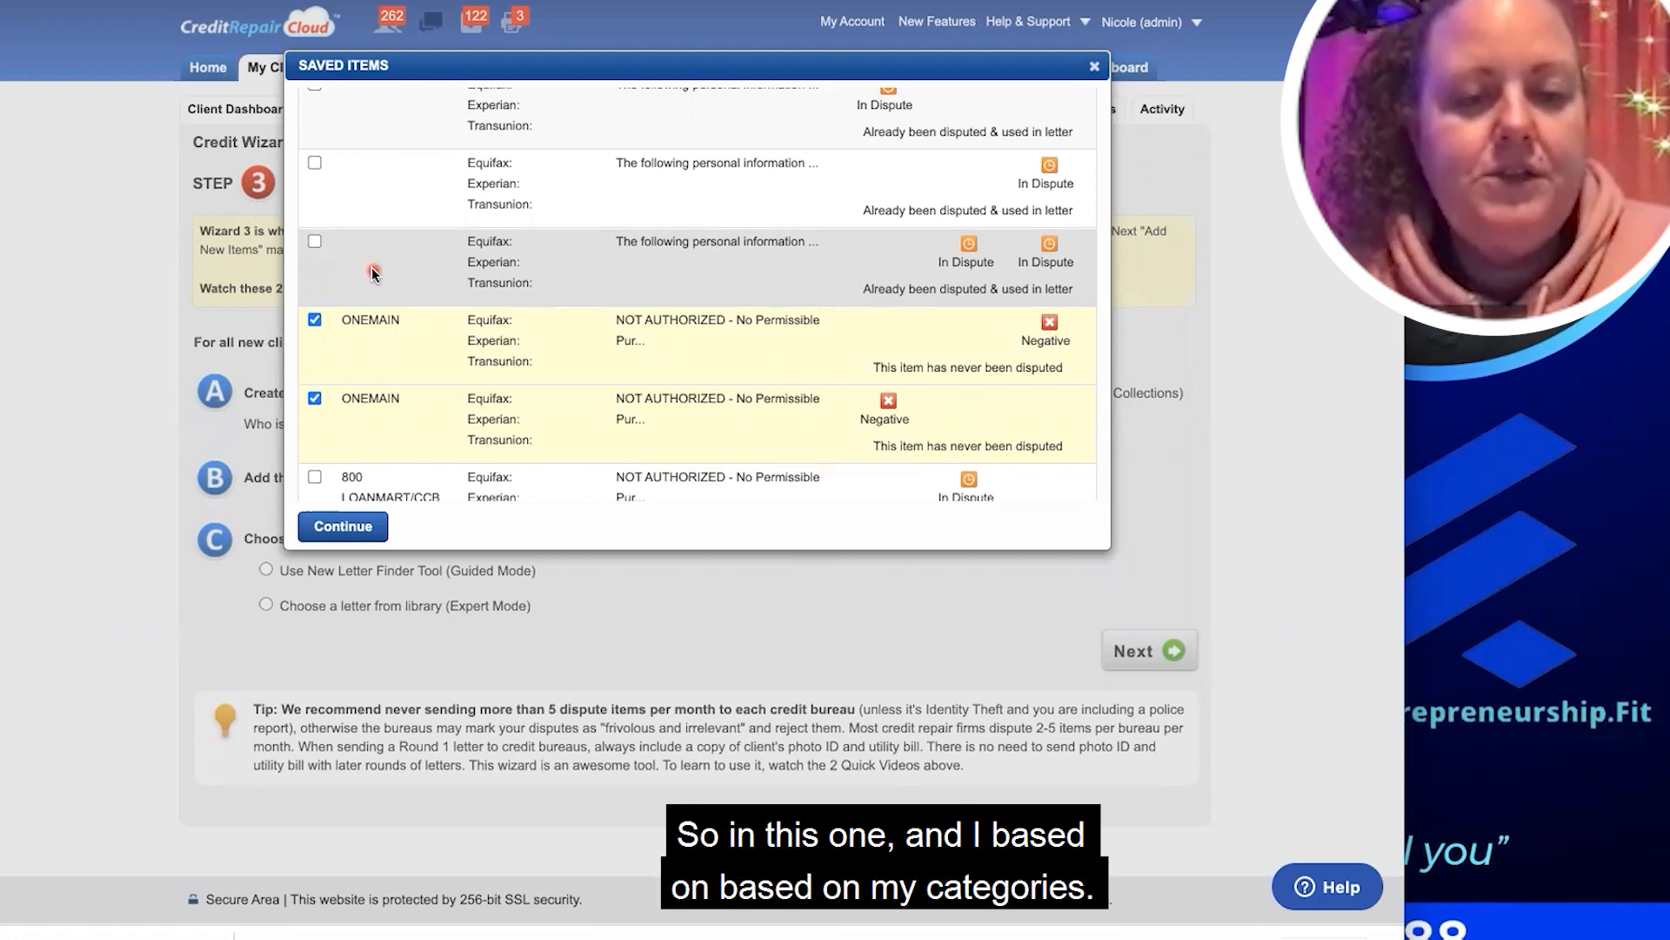
scroll(372, 268, "up", 4)
scroll(372, 268, "down", 5)
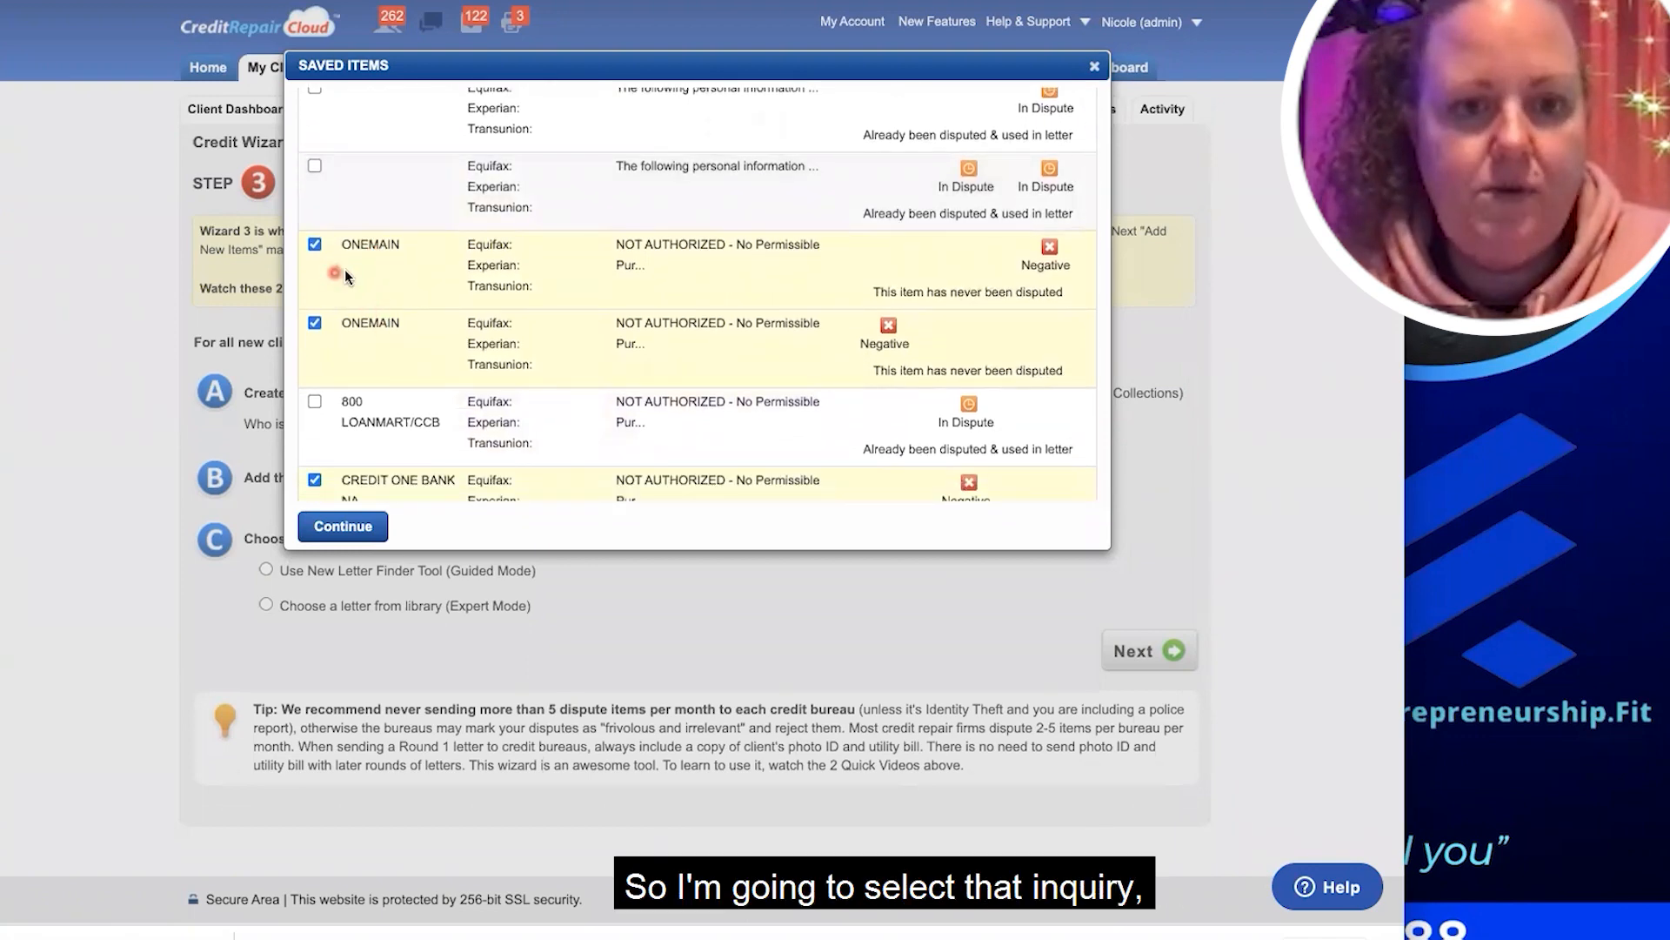
scroll(375, 374, "down", 10)
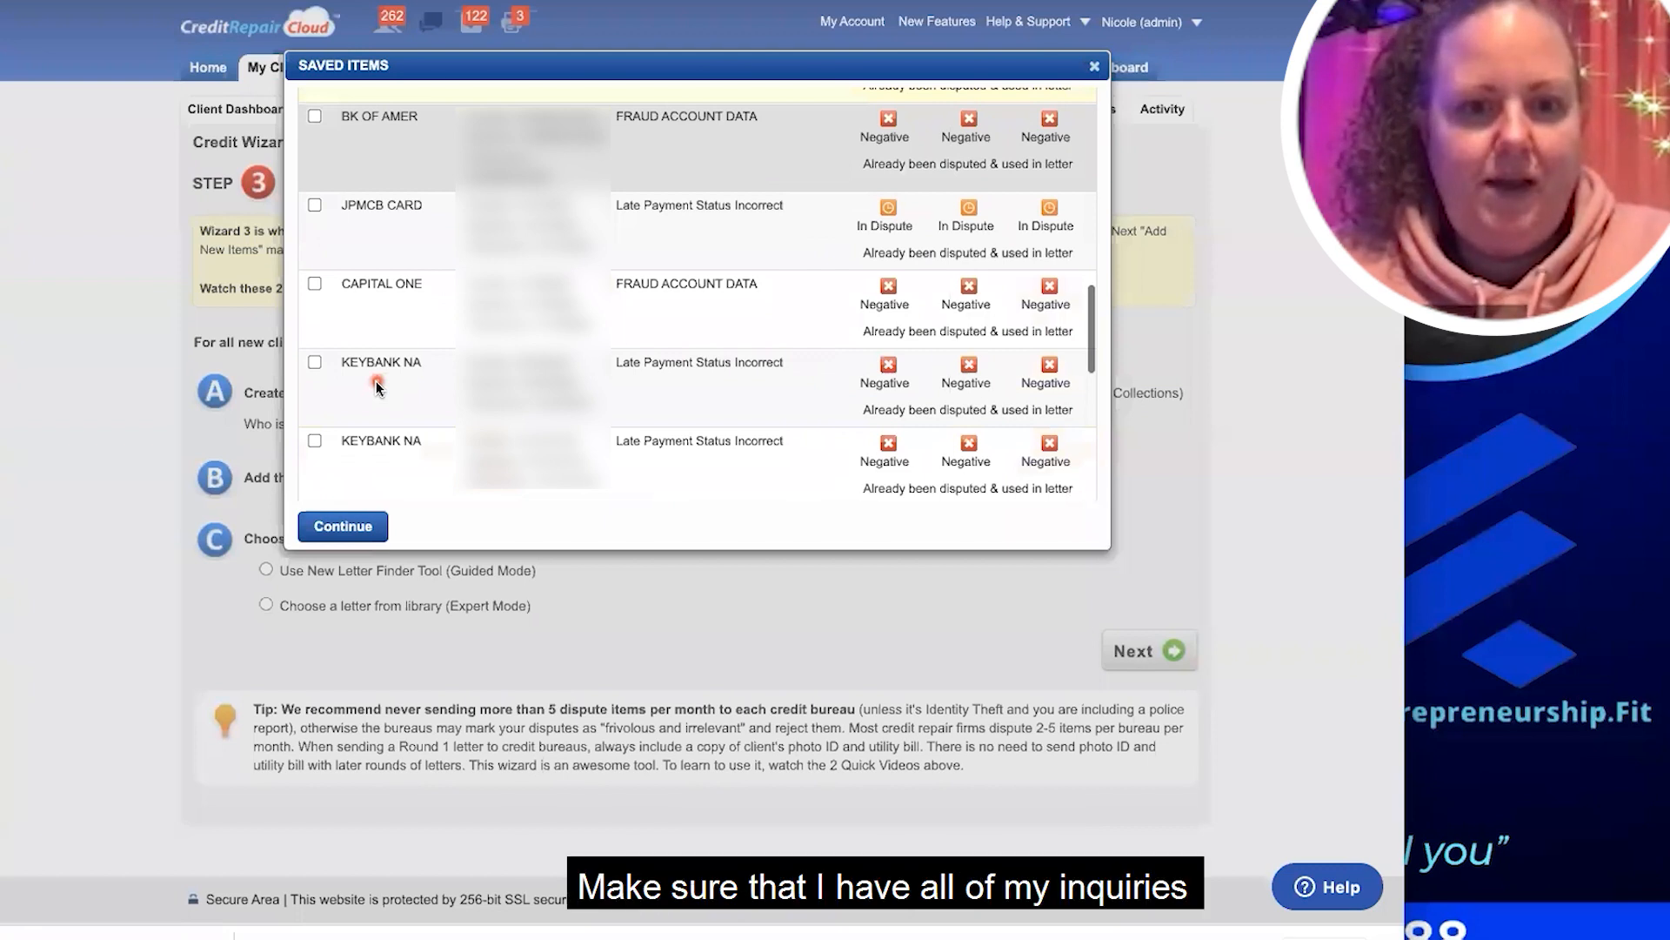
scroll(376, 385, "down", 10)
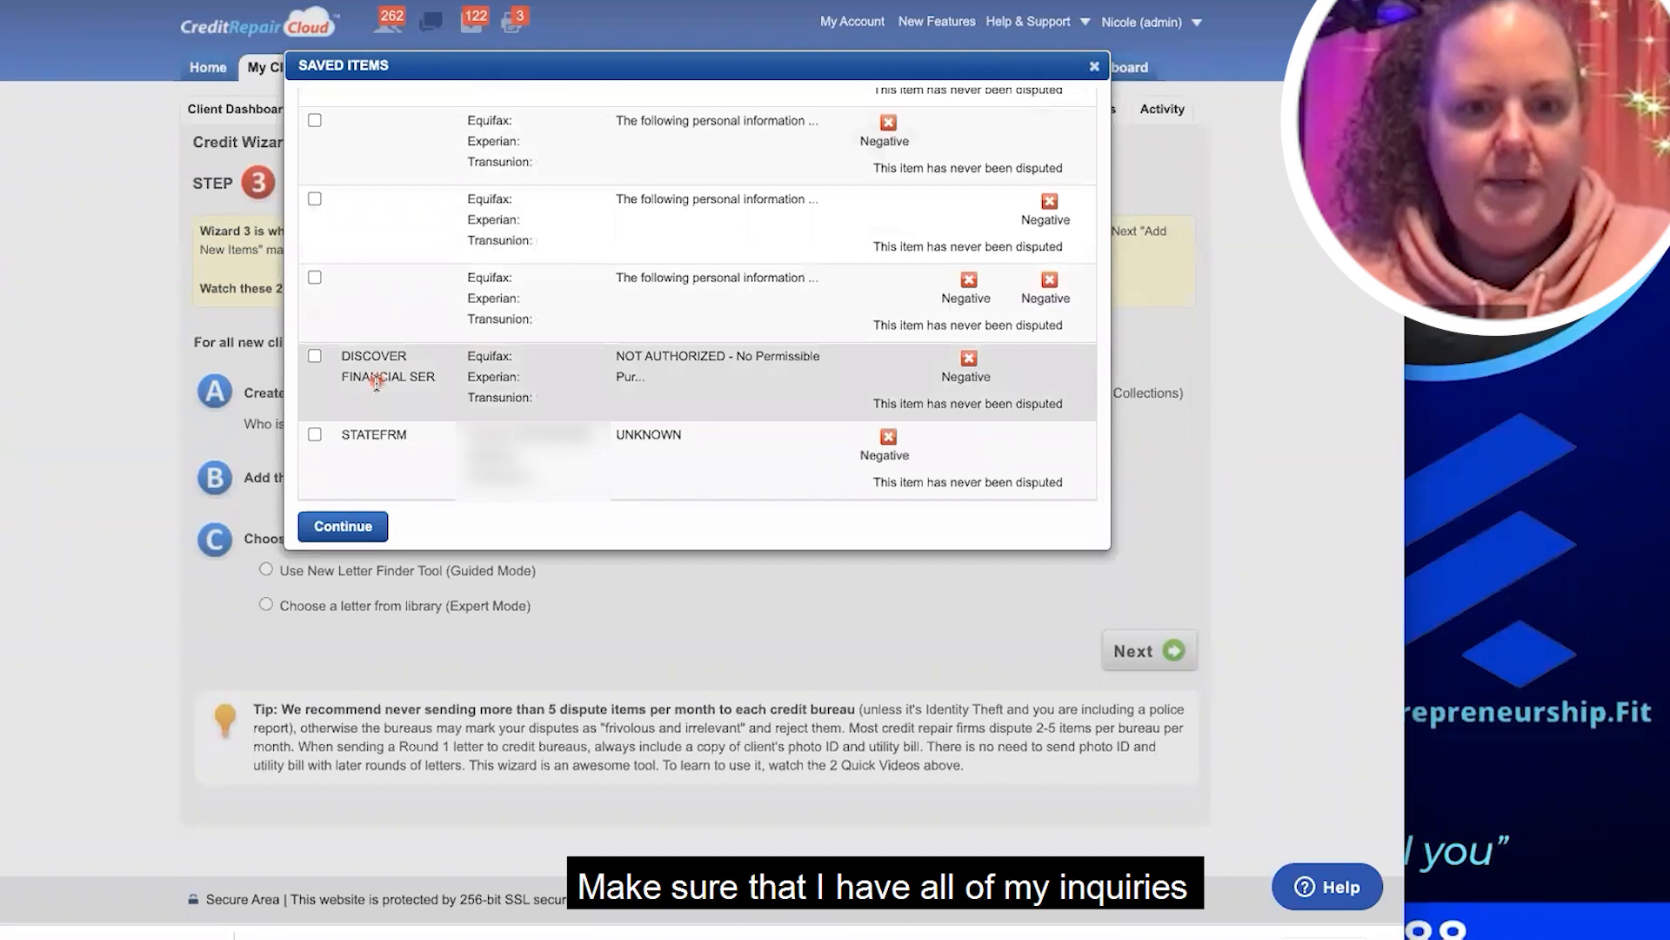
left_click(314, 357)
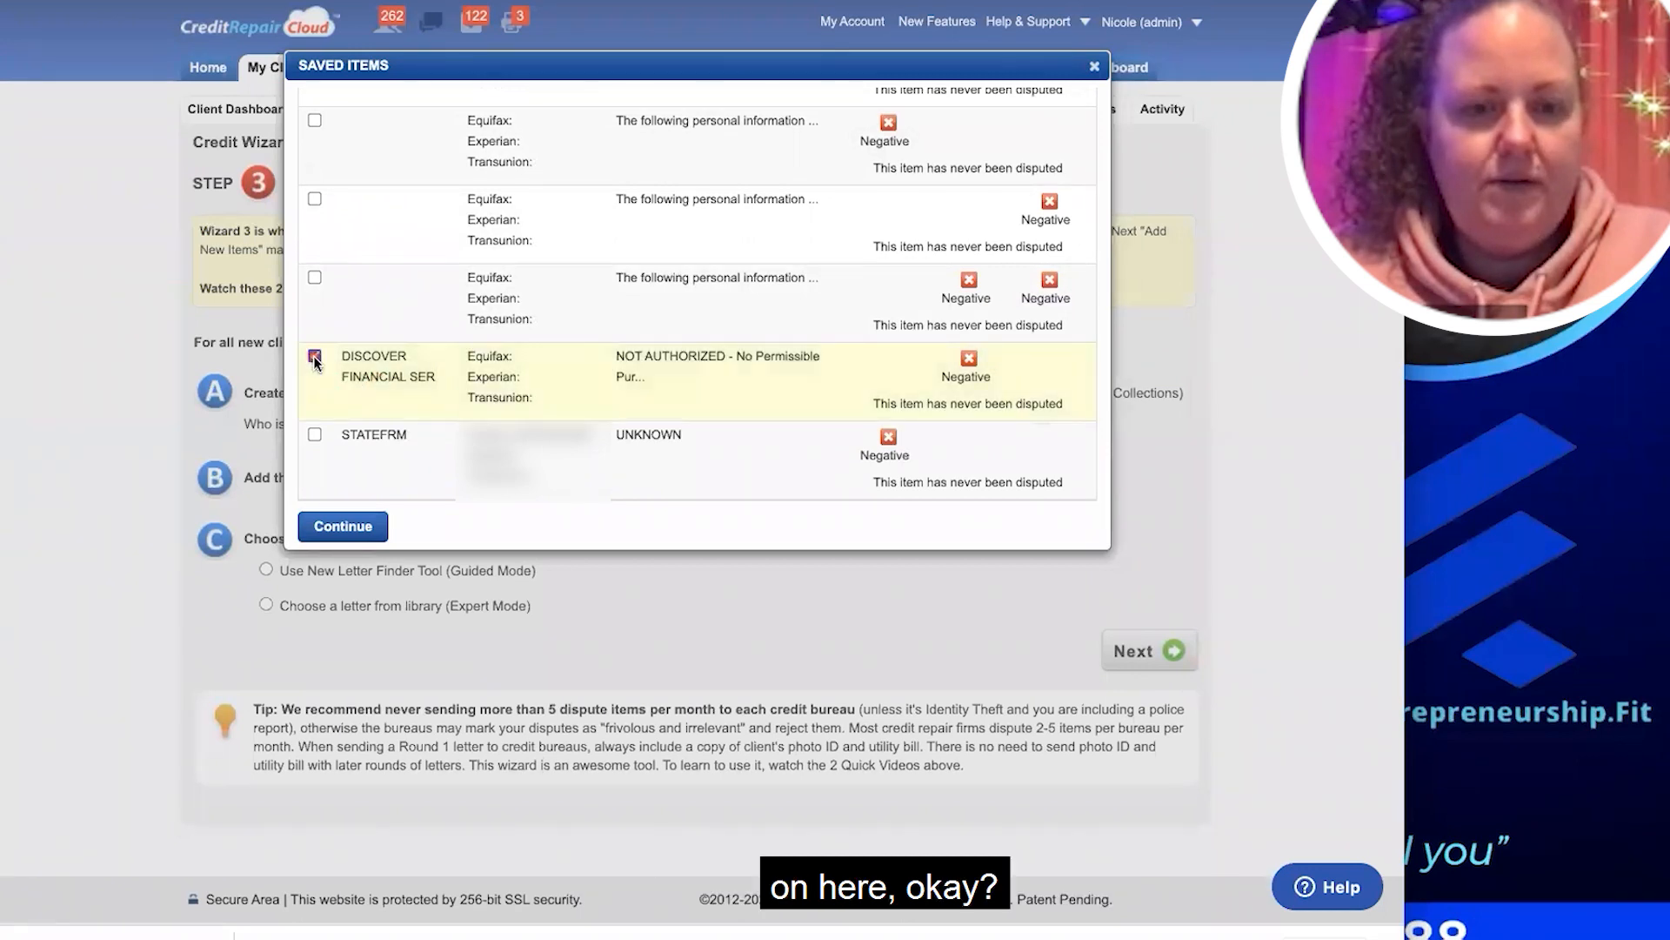
Recheck the saved items for missed inquiries and add the selected ones to the dispute letter
scroll(332, 399, "up", 1)
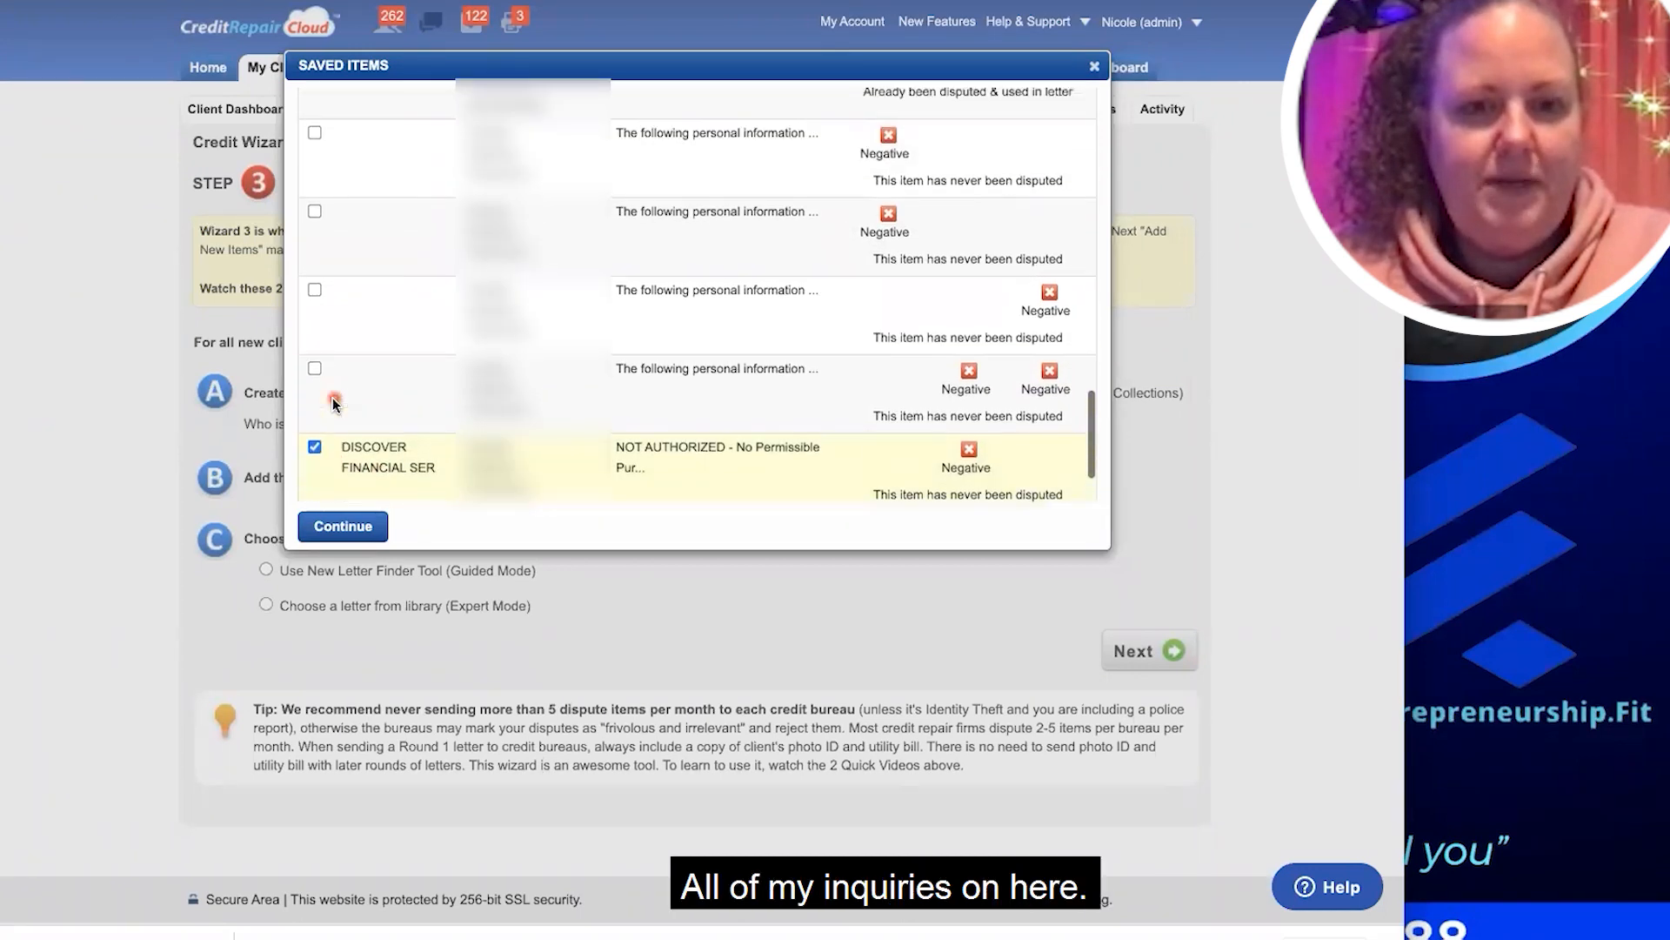
scroll(333, 398, "up", 5)
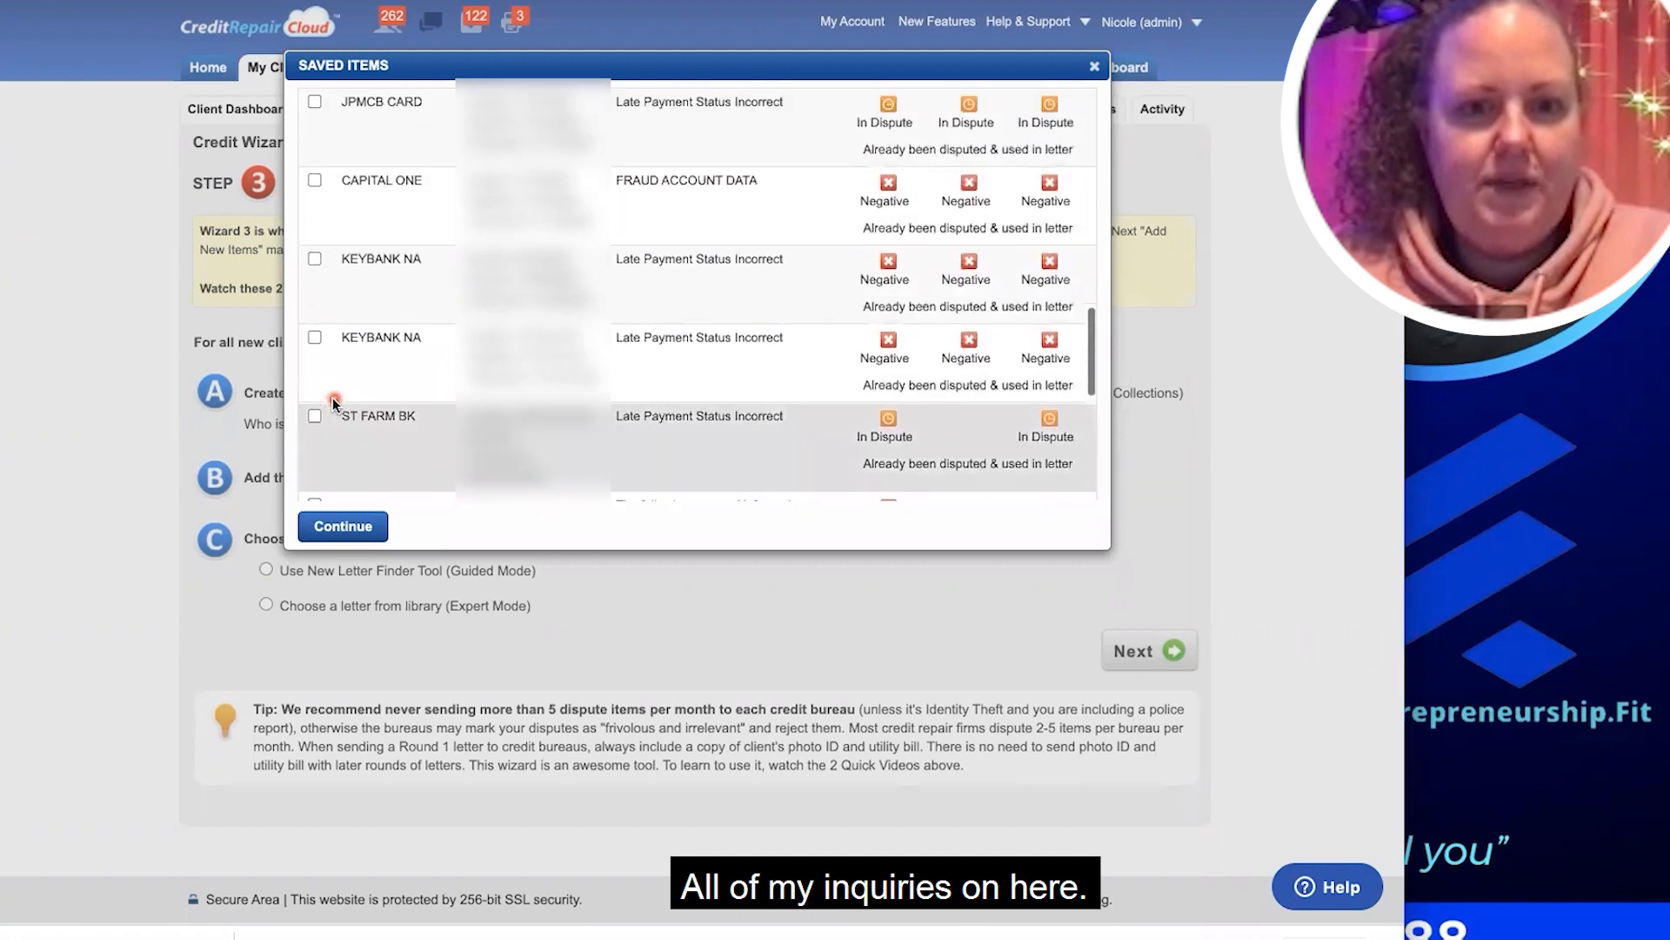
scroll(333, 399, "up", 3)
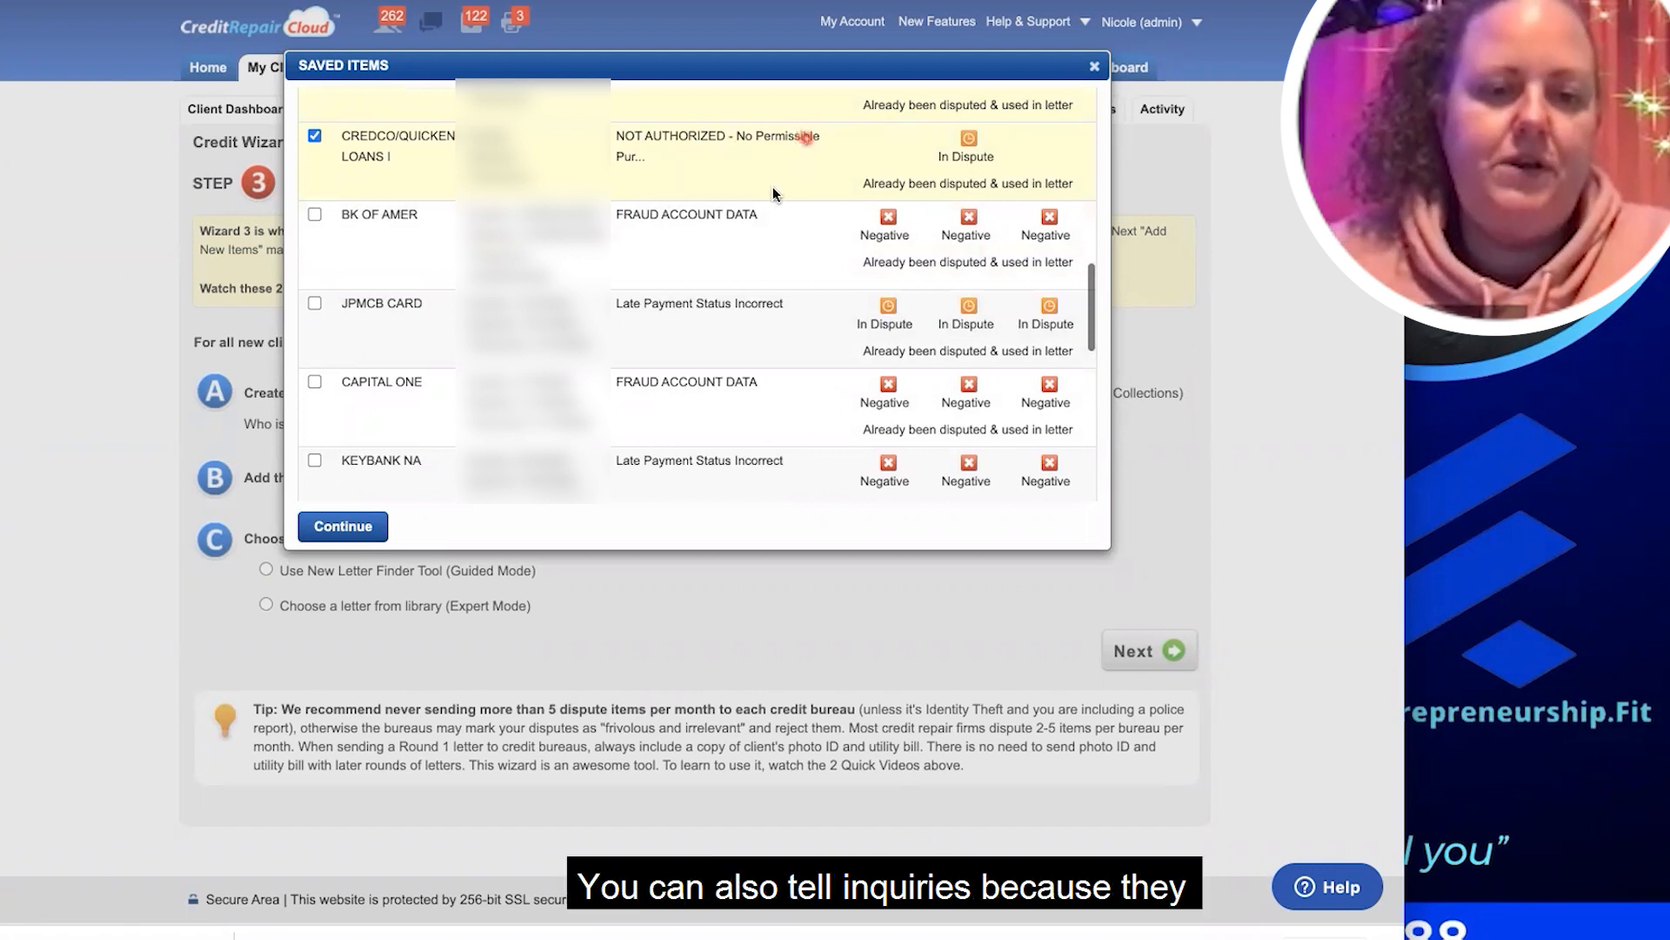
scroll(543, 184, "up", 2)
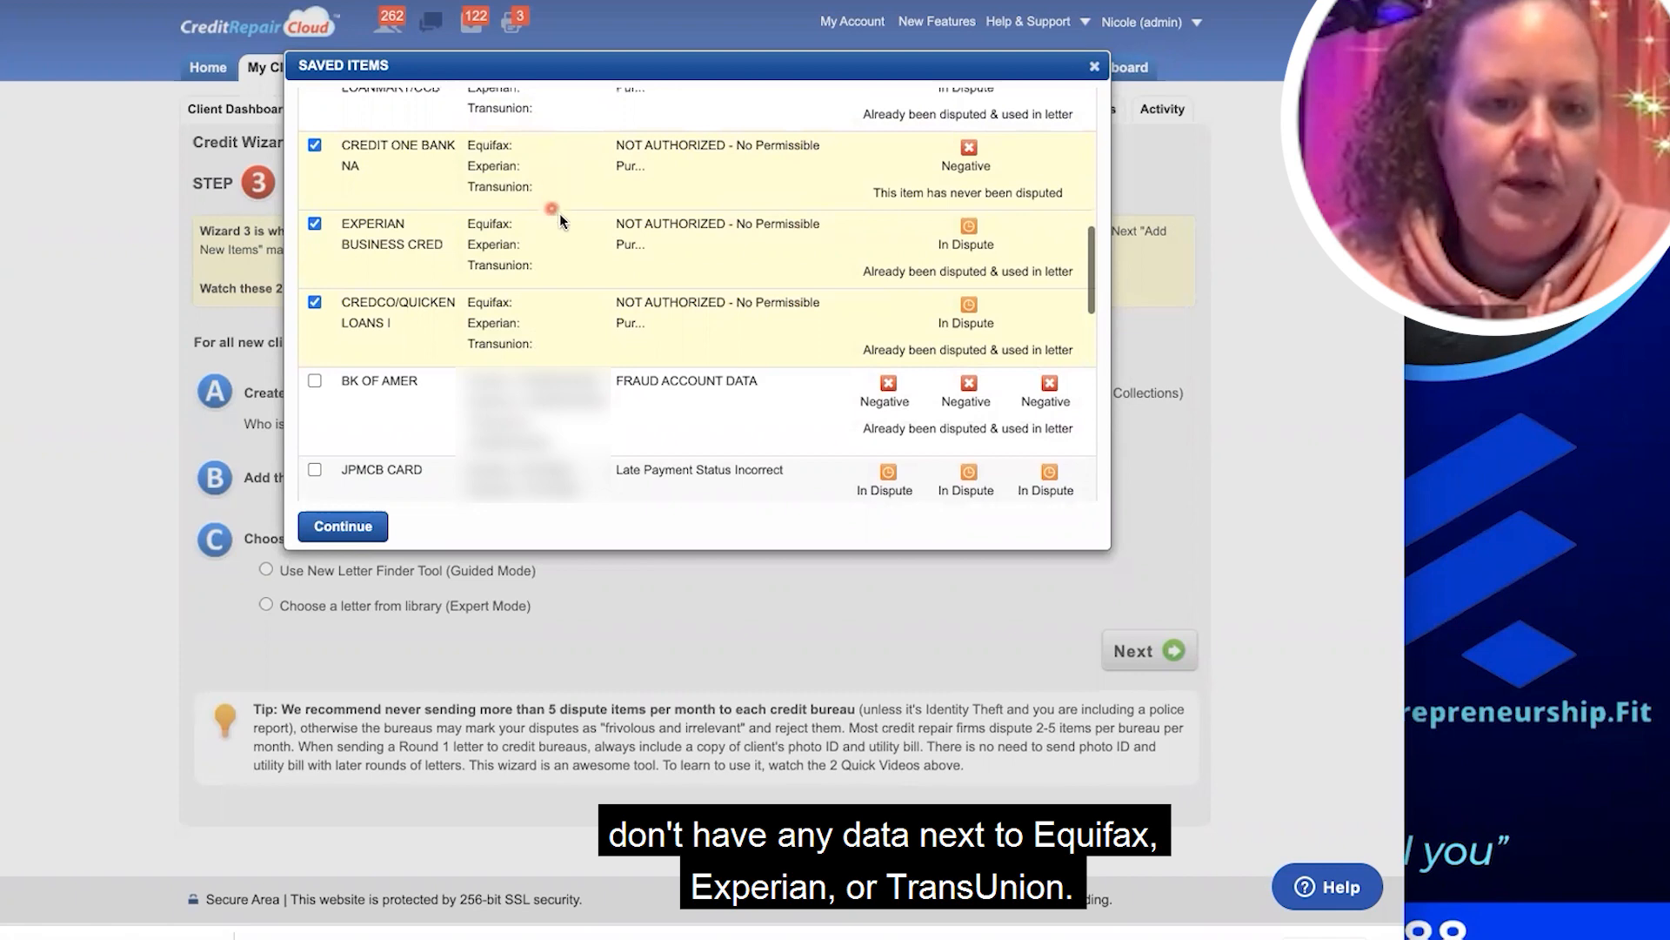
scroll(531, 261, "down", 4)
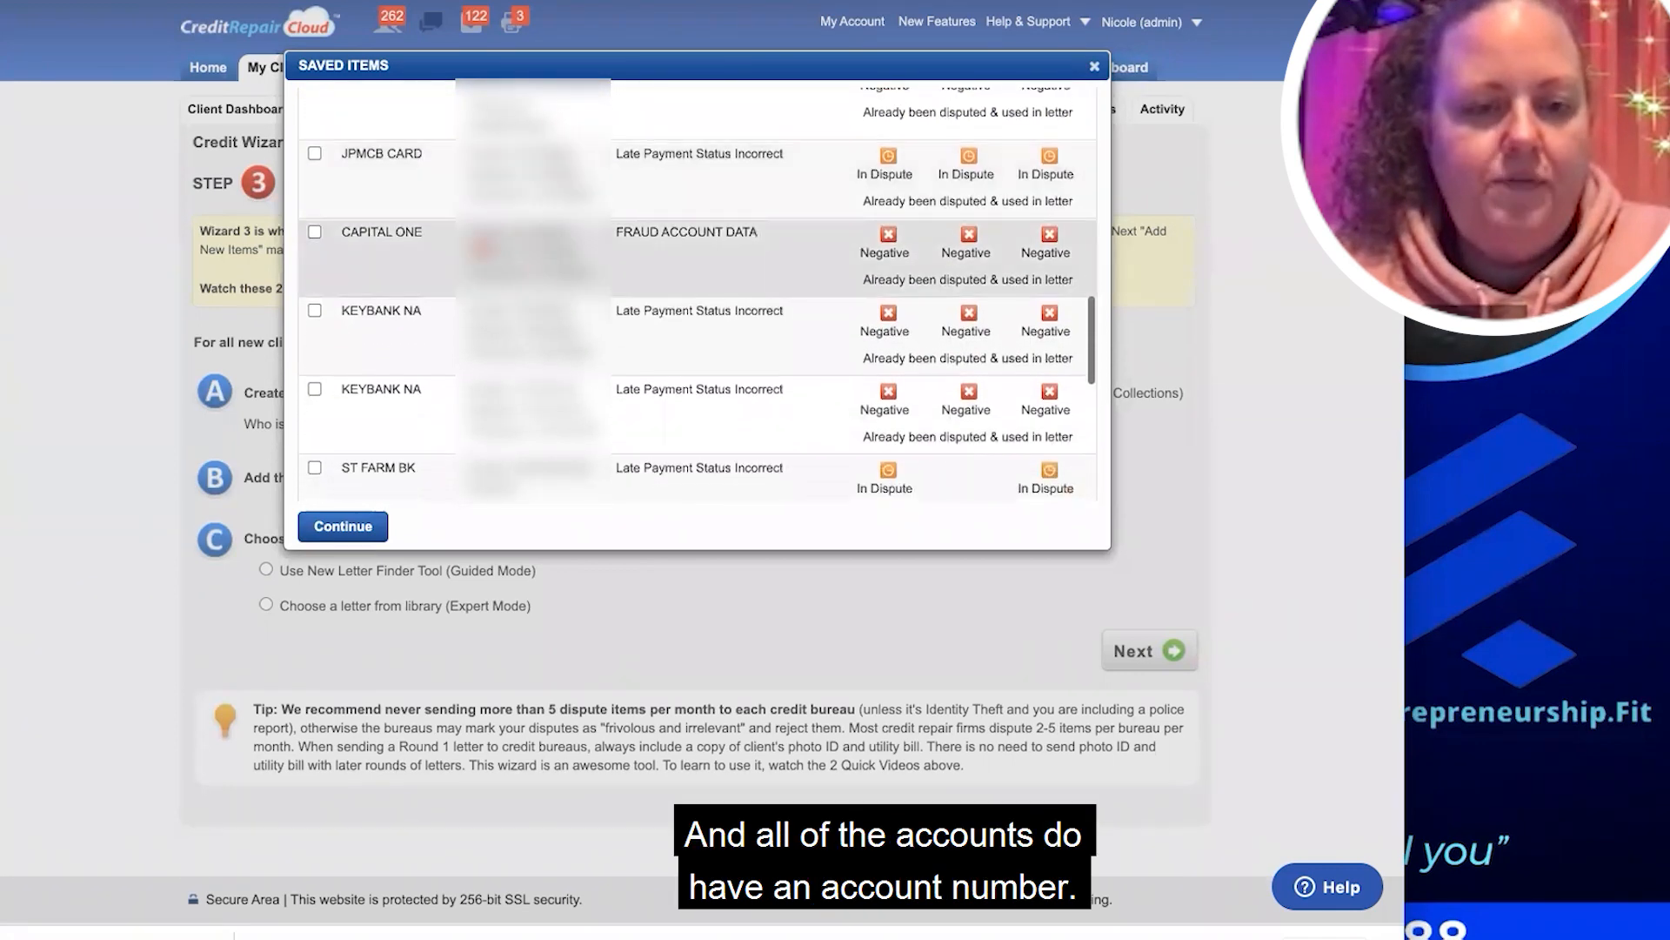
scroll(522, 261, "down", 4)
scroll(538, 257, "down", 3)
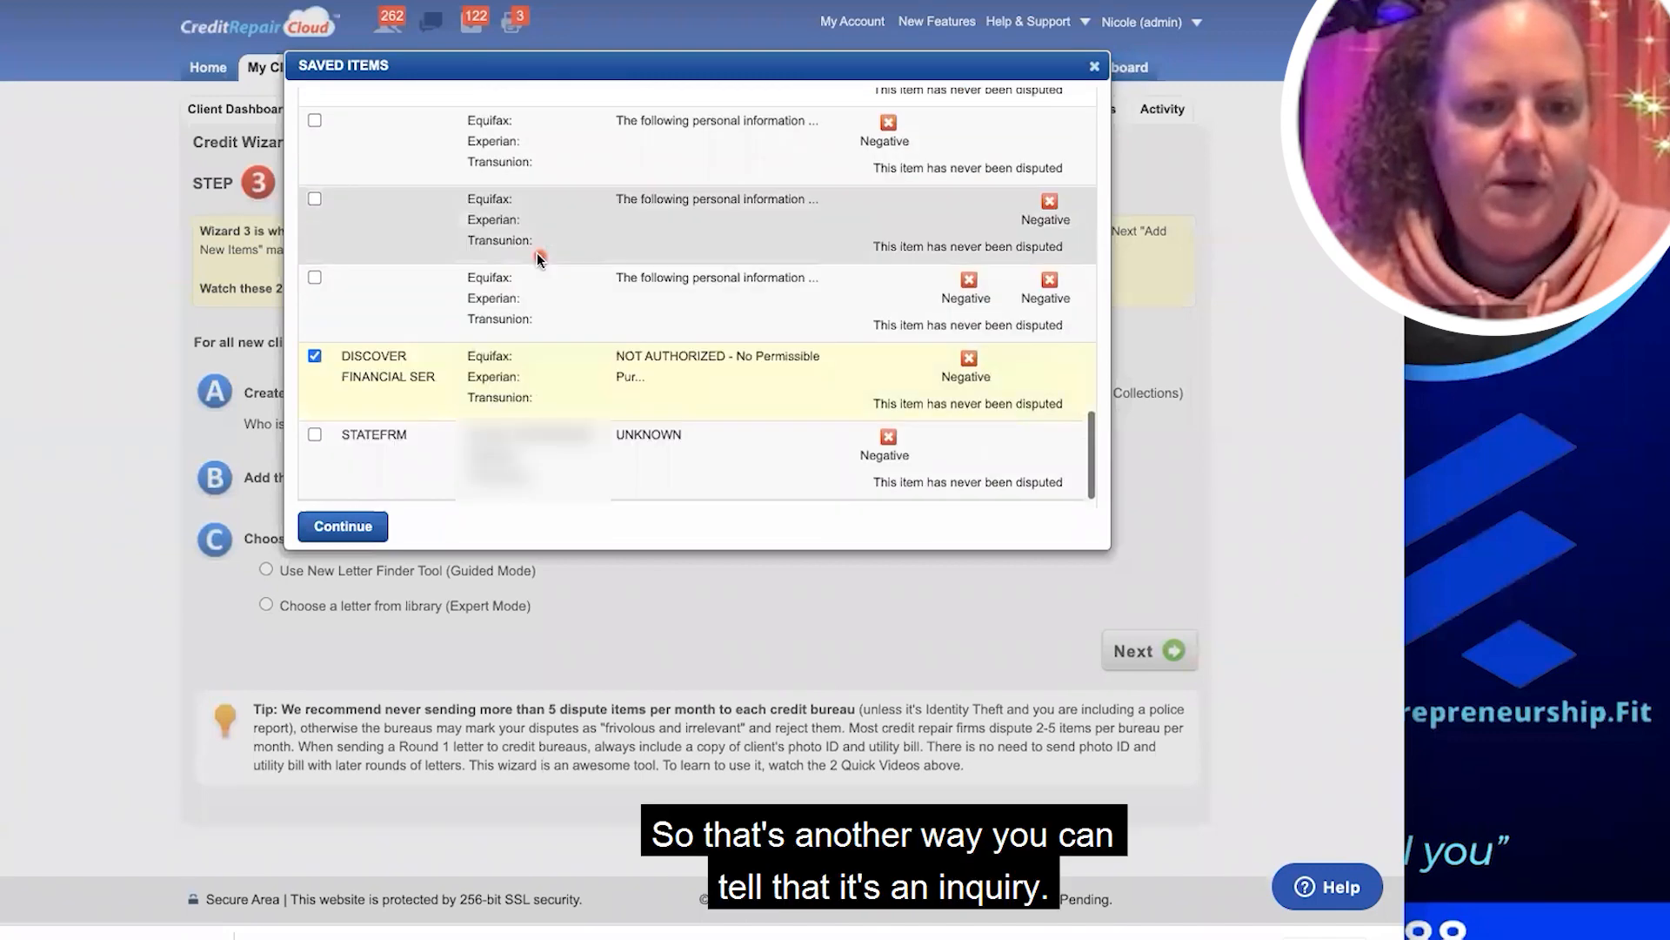
left_click(341, 527)
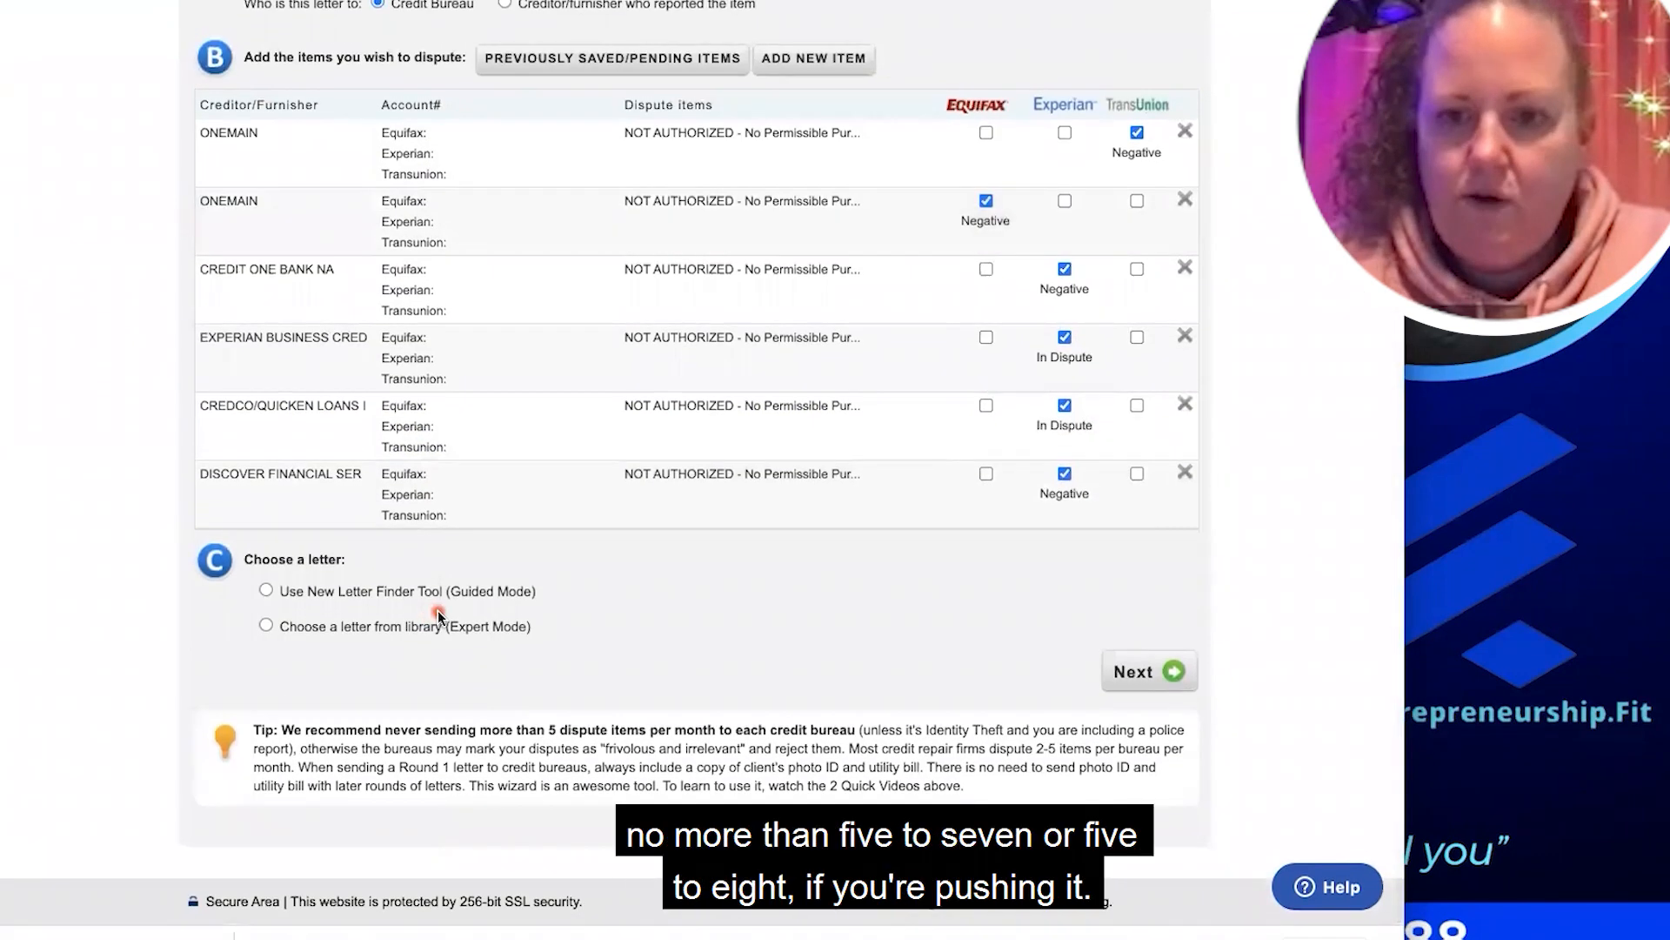
Choose the letter from the library in Expert Mode, using the Credit Bureau Letters category
left_click(266, 625)
left_click(635, 627)
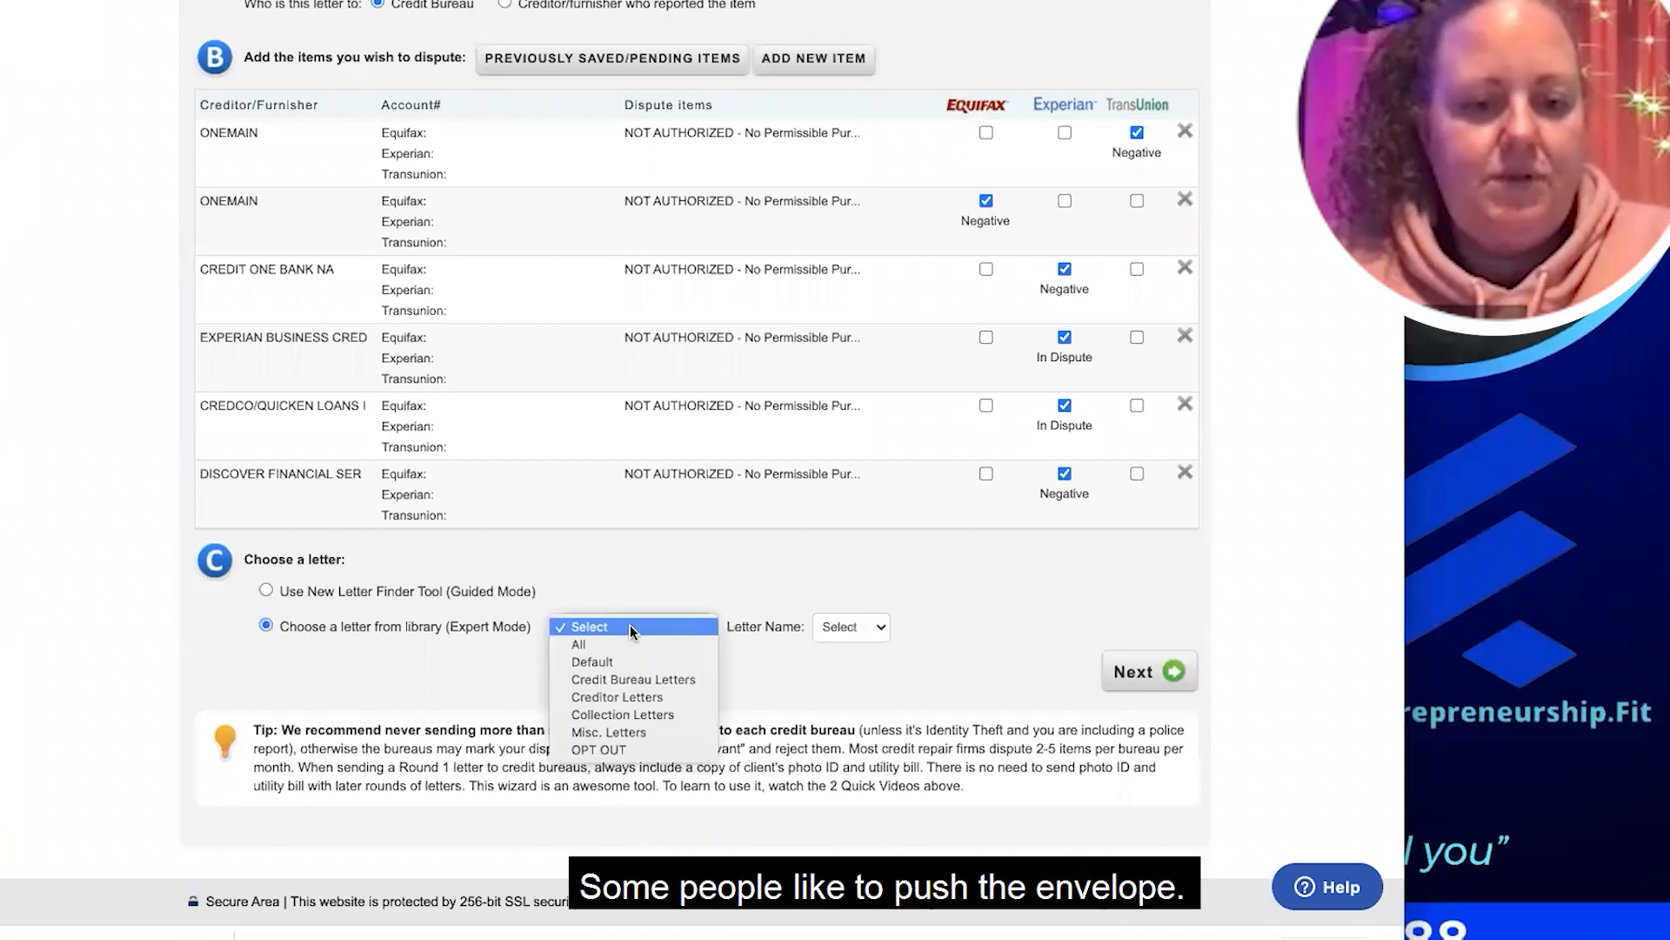
left_click(632, 678)
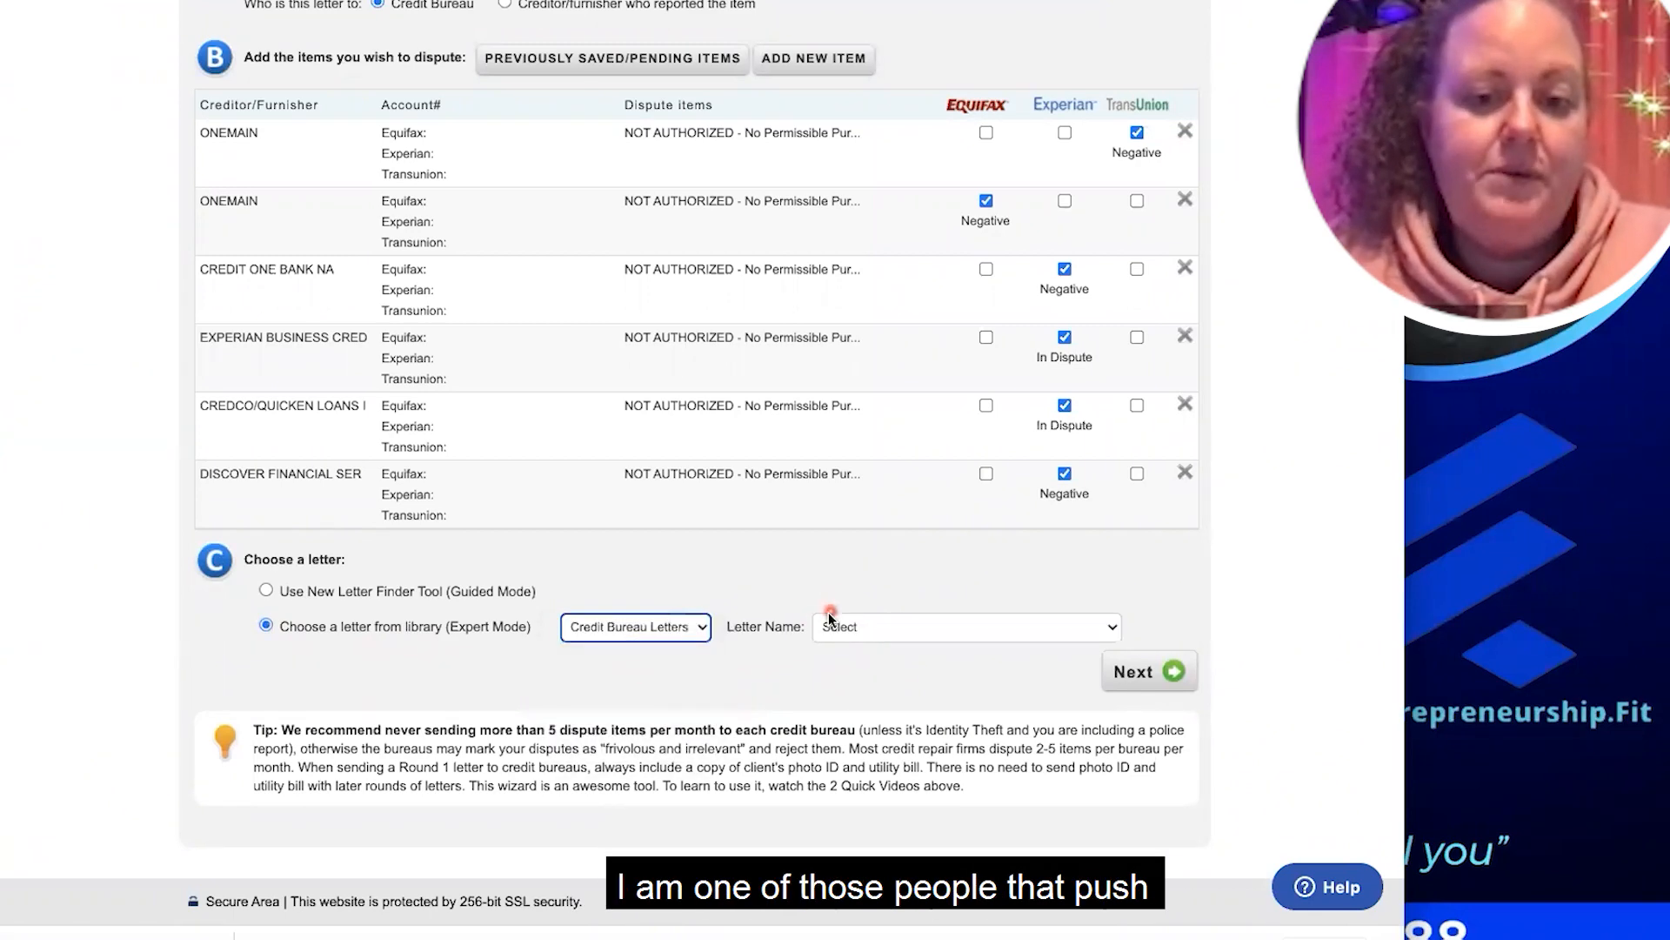
left_click(831, 623)
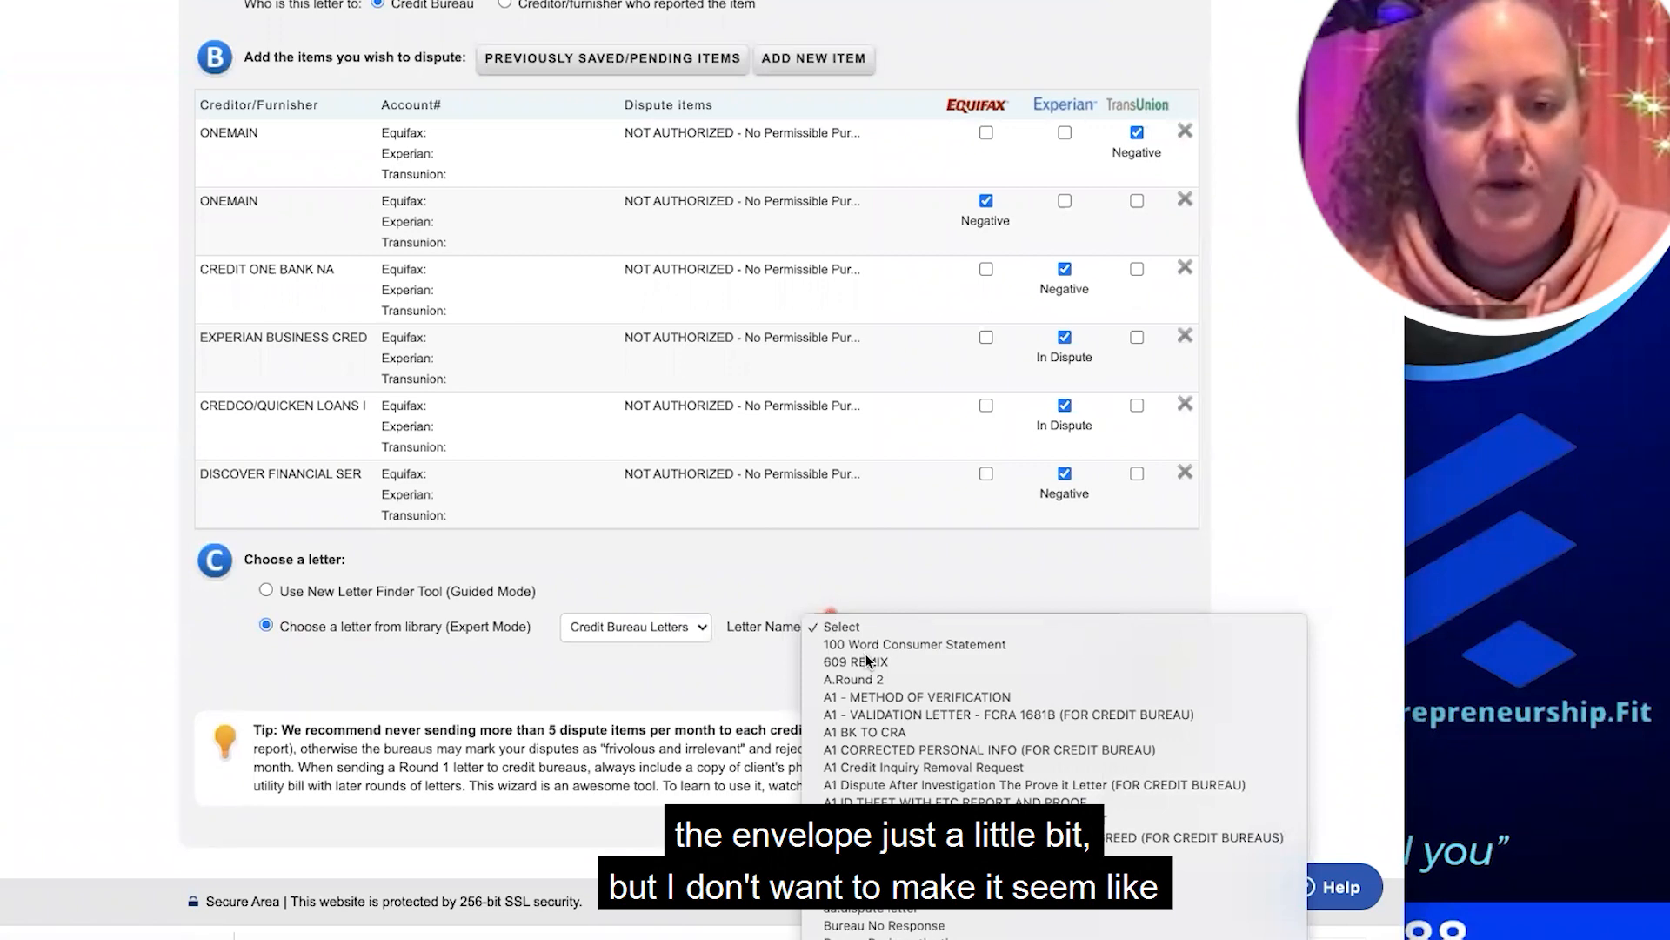
scroll(892, 731, "down", 6)
scroll(891, 730, "down", 1)
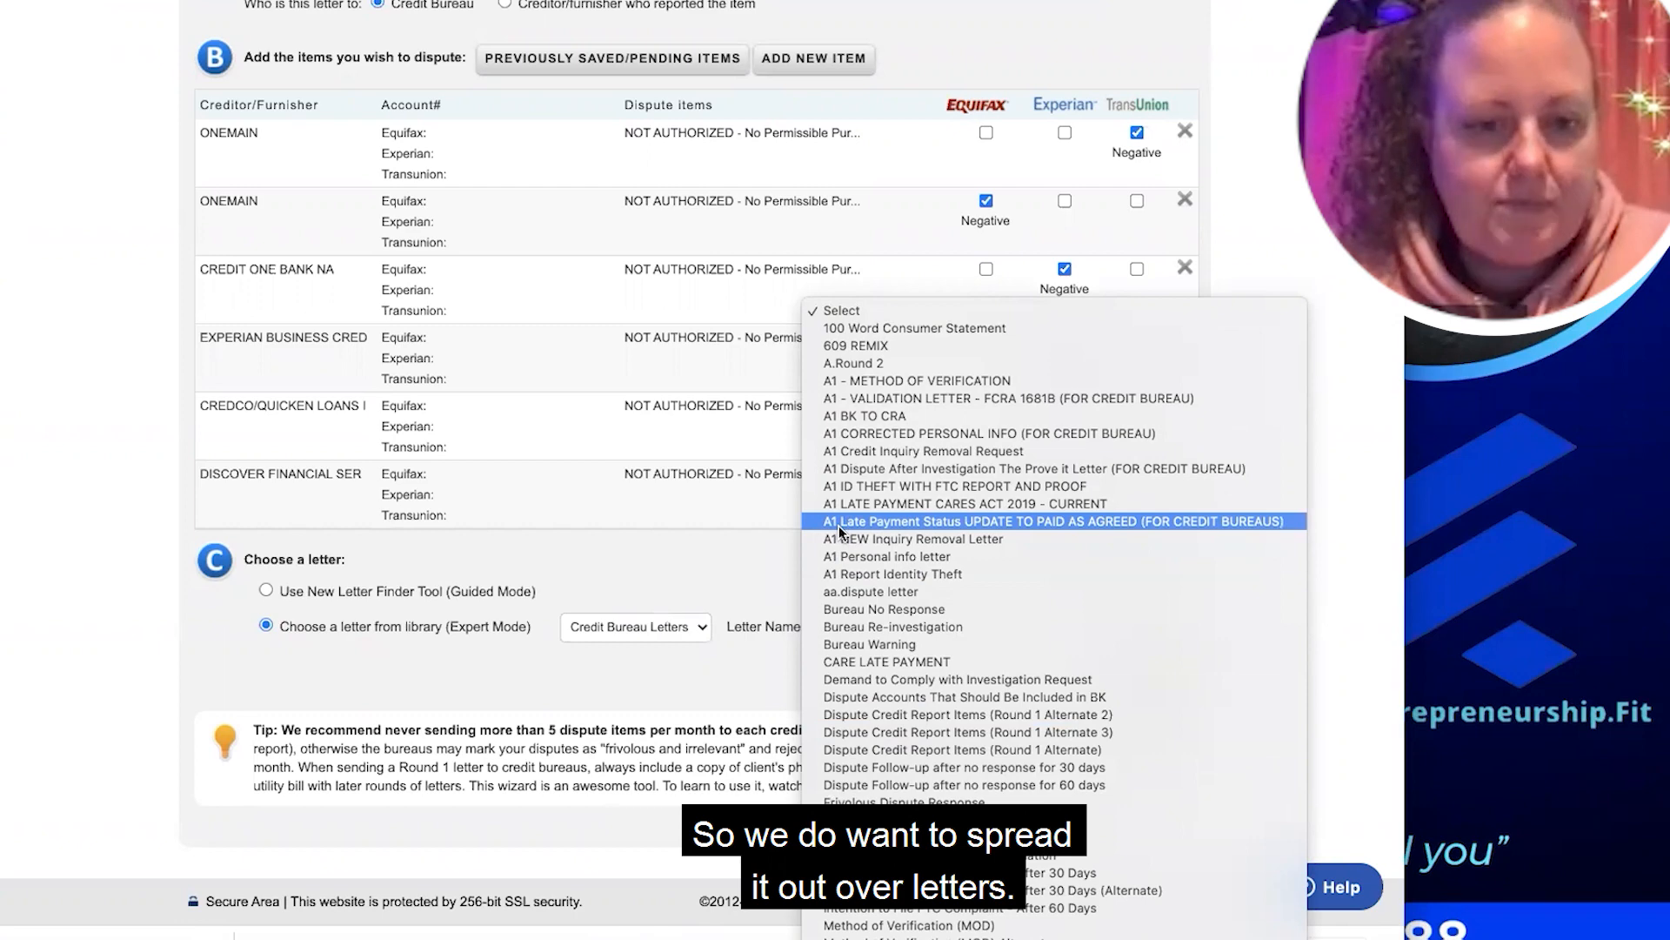
left_click(683, 626)
left_click(680, 628)
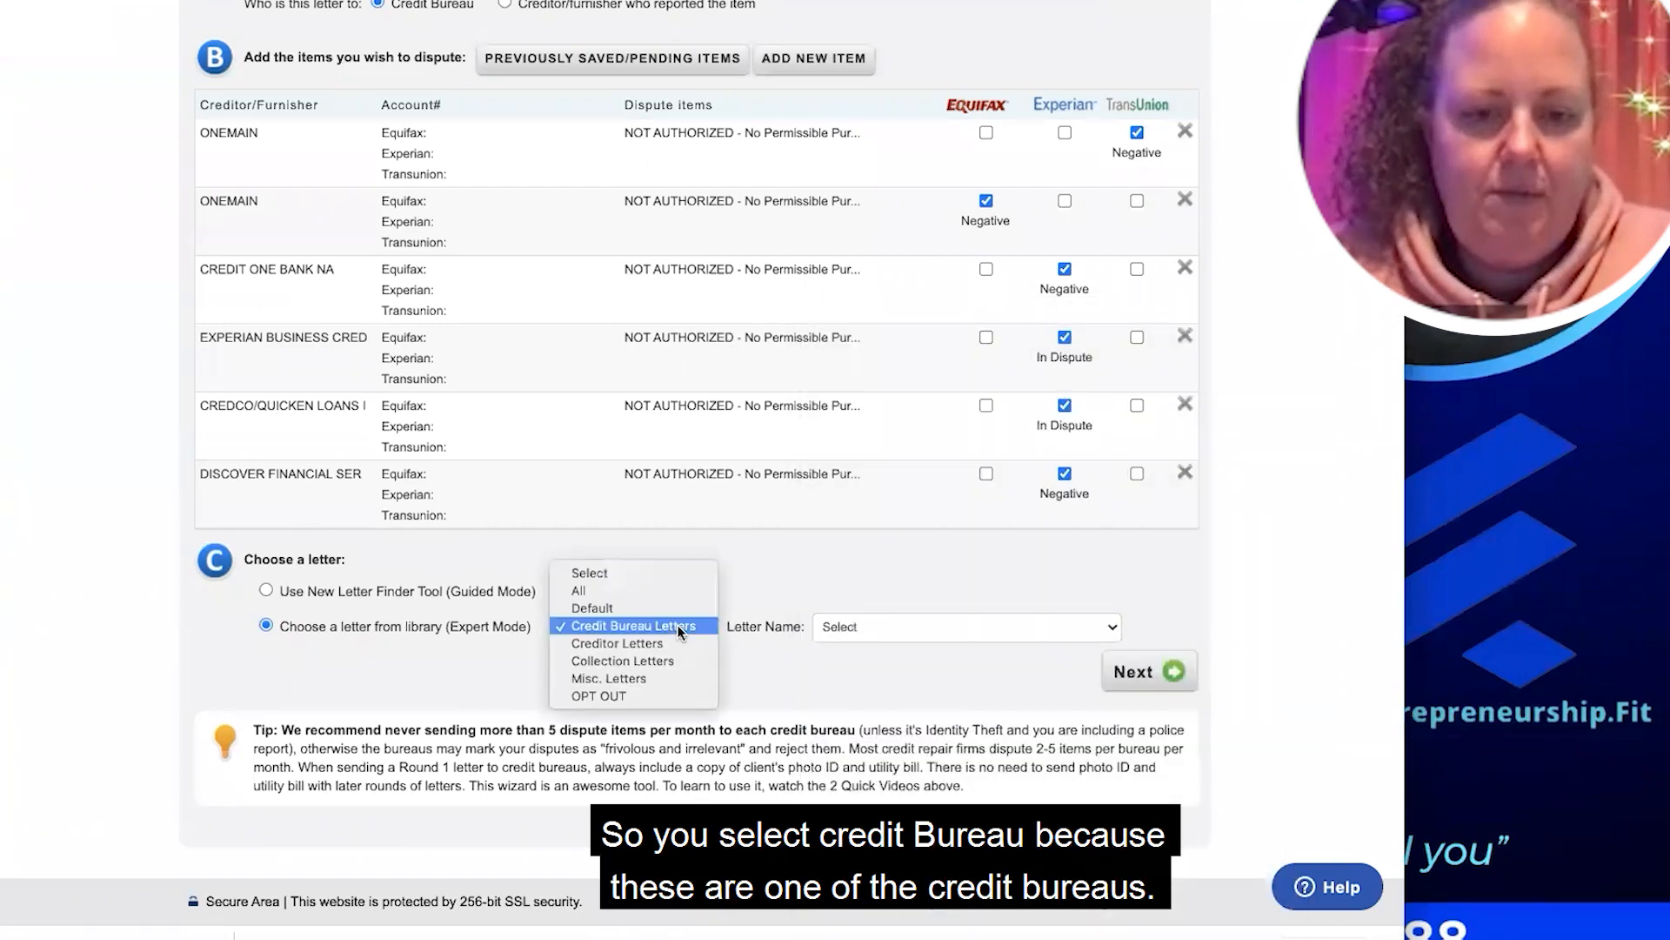
left_click(677, 624)
Select the A1 NEW Inquiry Removal Letter template and generate the letters in the letter editor
left_click(847, 629)
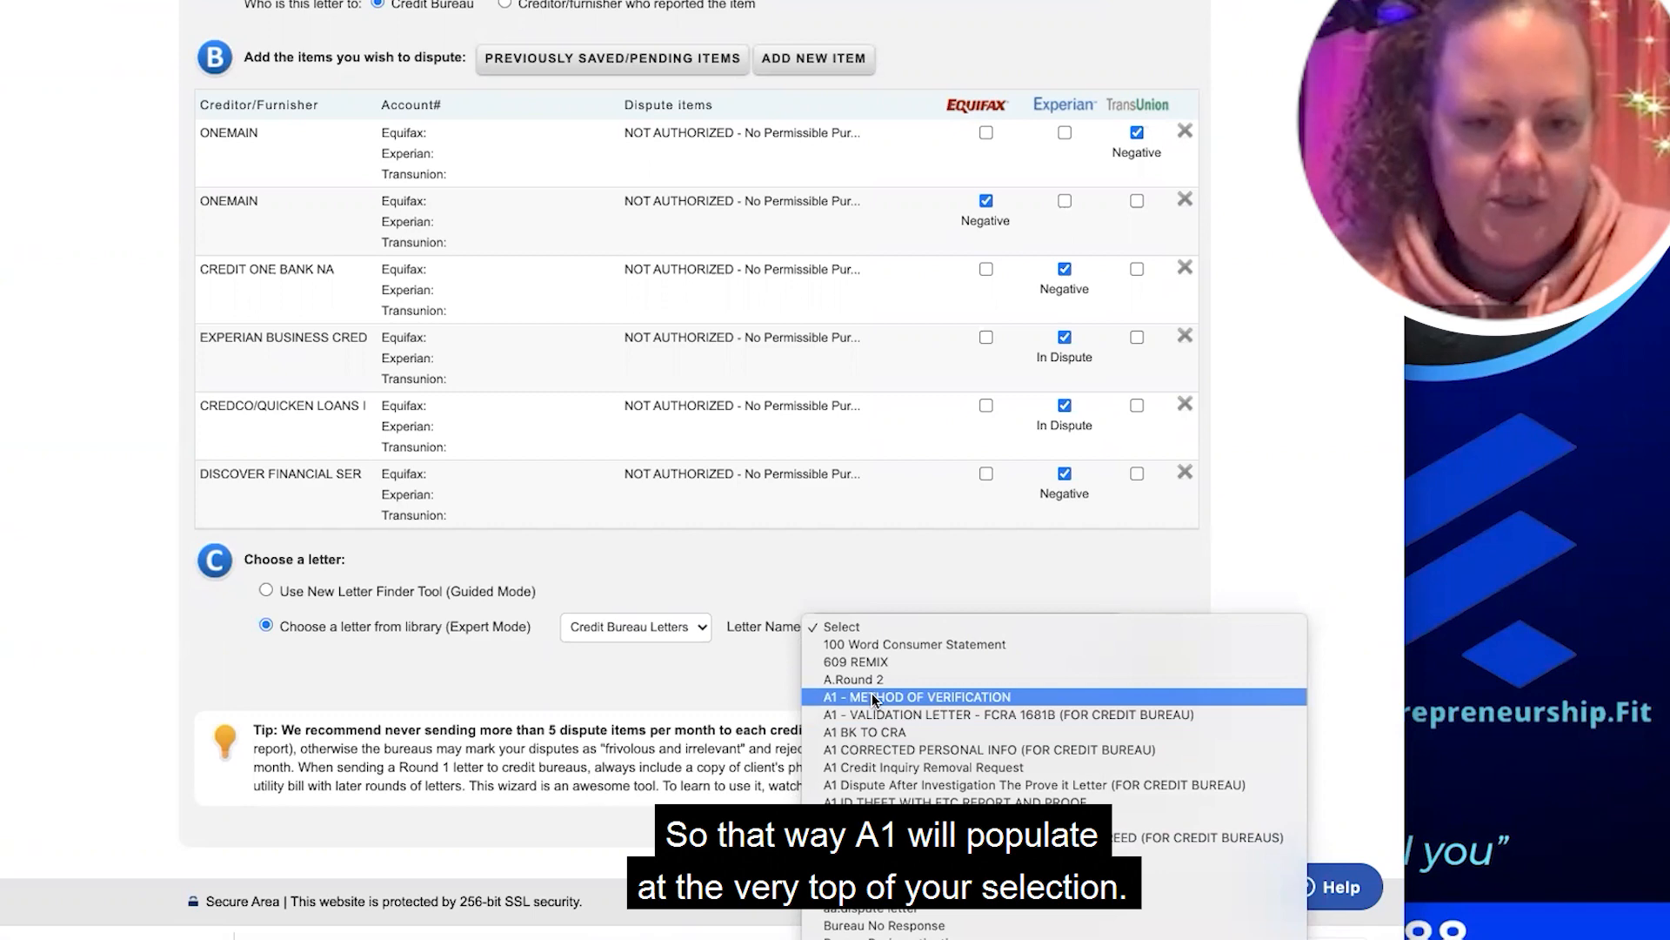
left_click(884, 855)
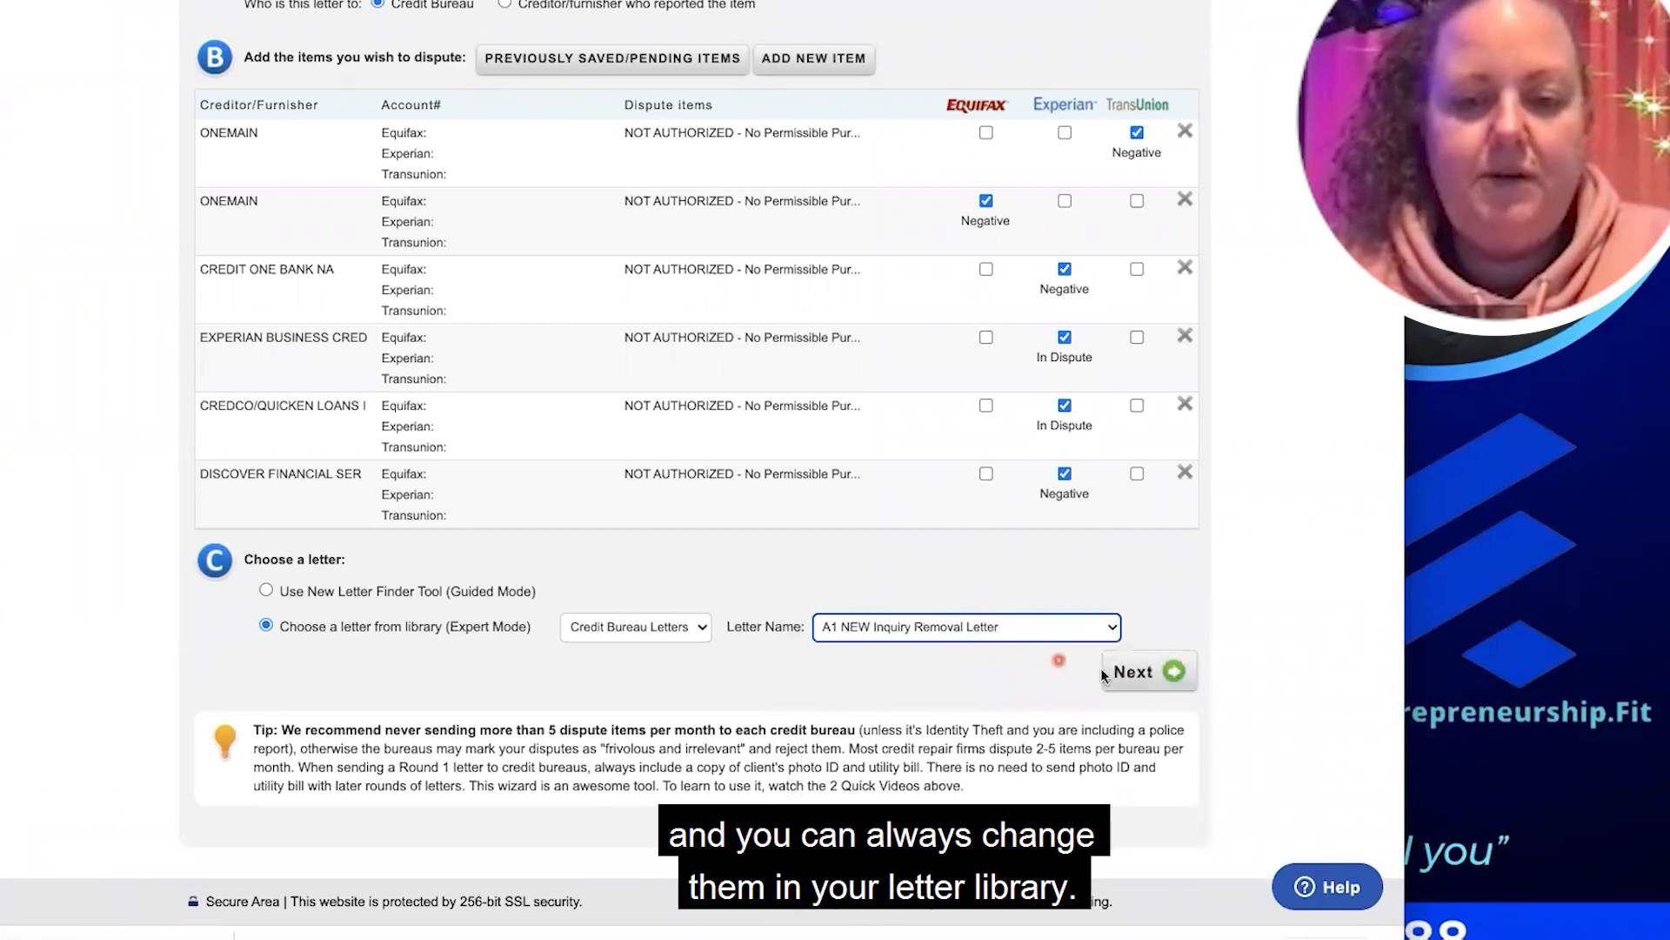
left_click(1148, 672)
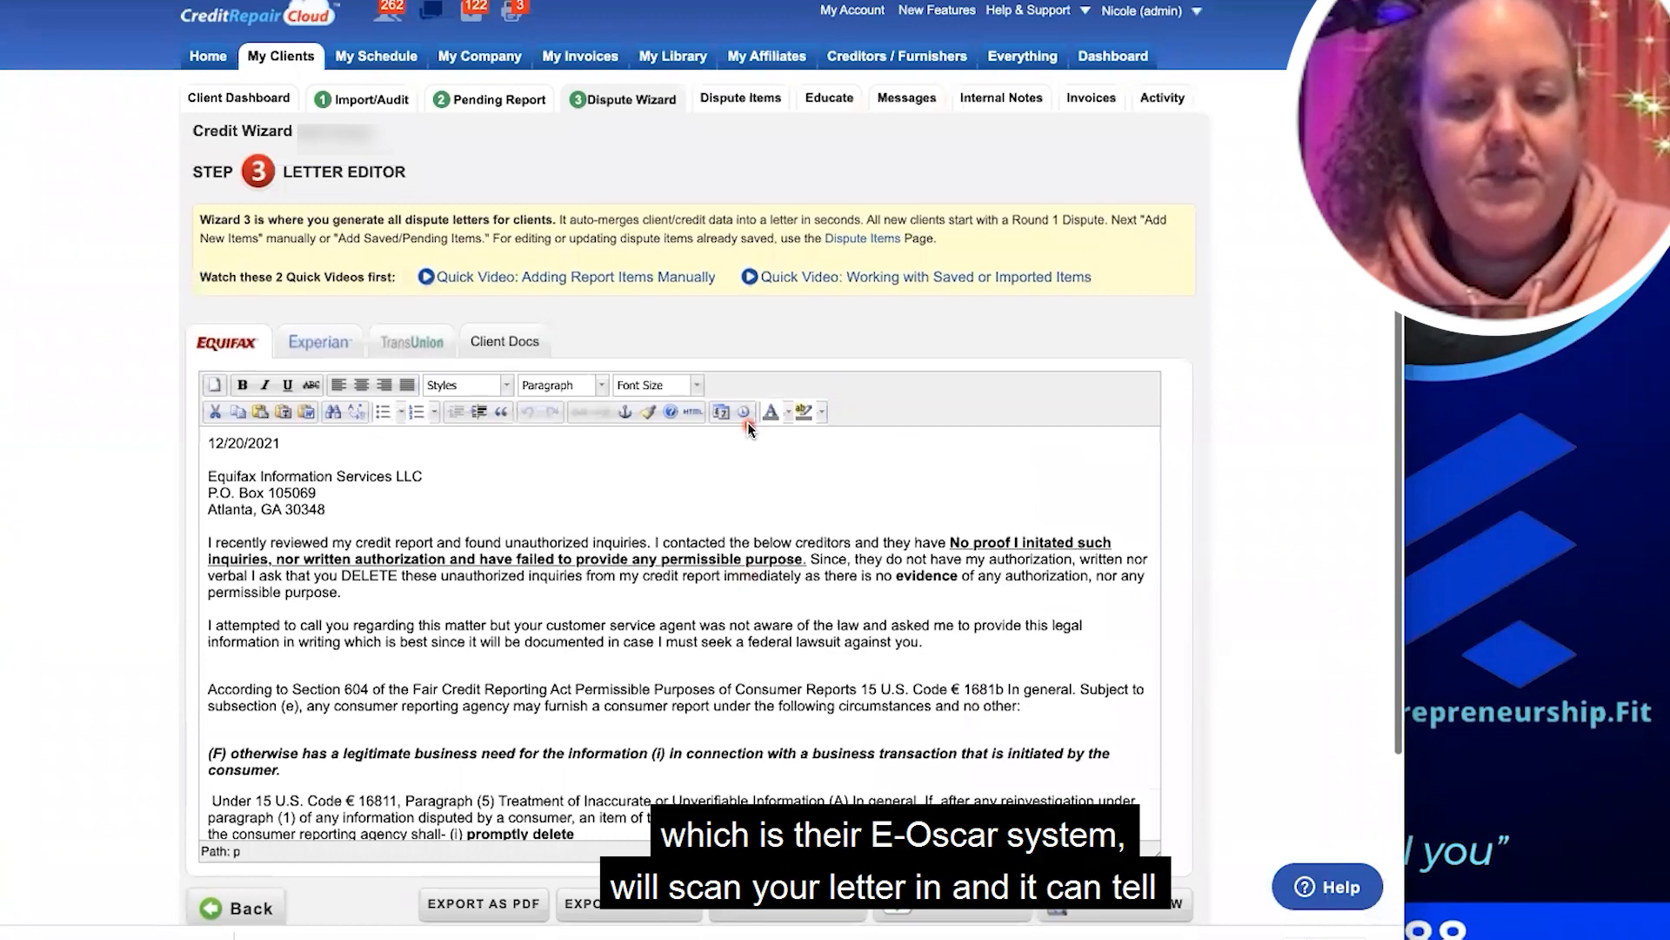
Look up the Spinbot rewriting tool in a new browser tab
scroll(748, 422, "down", 2)
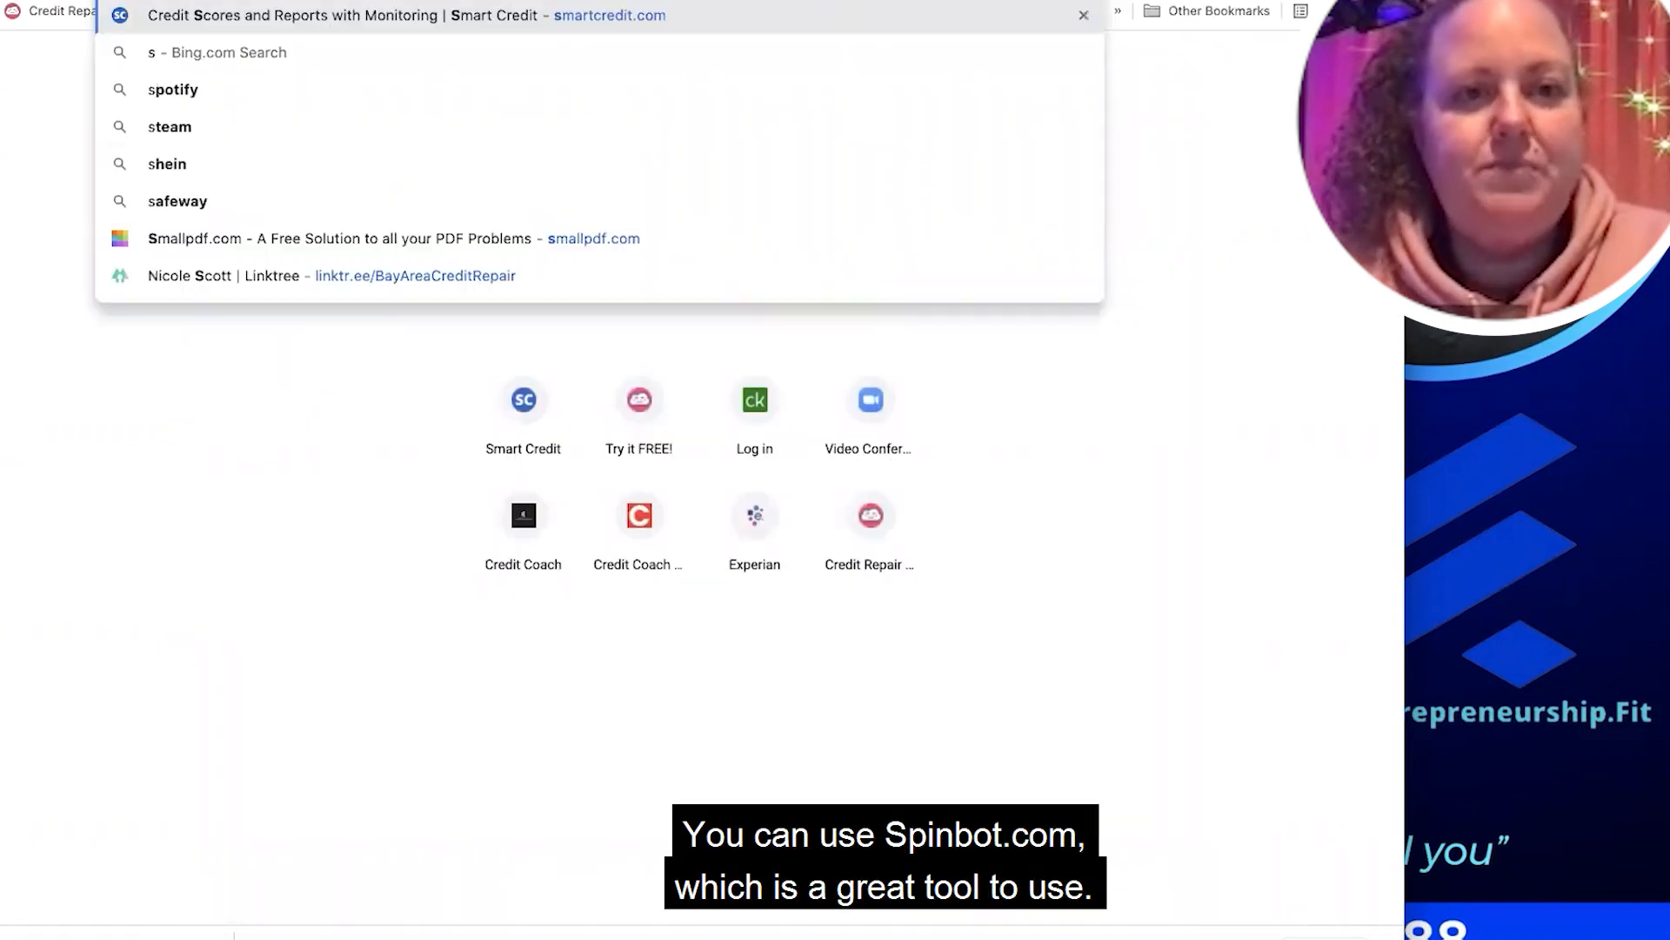
type("pin")
key("Return")
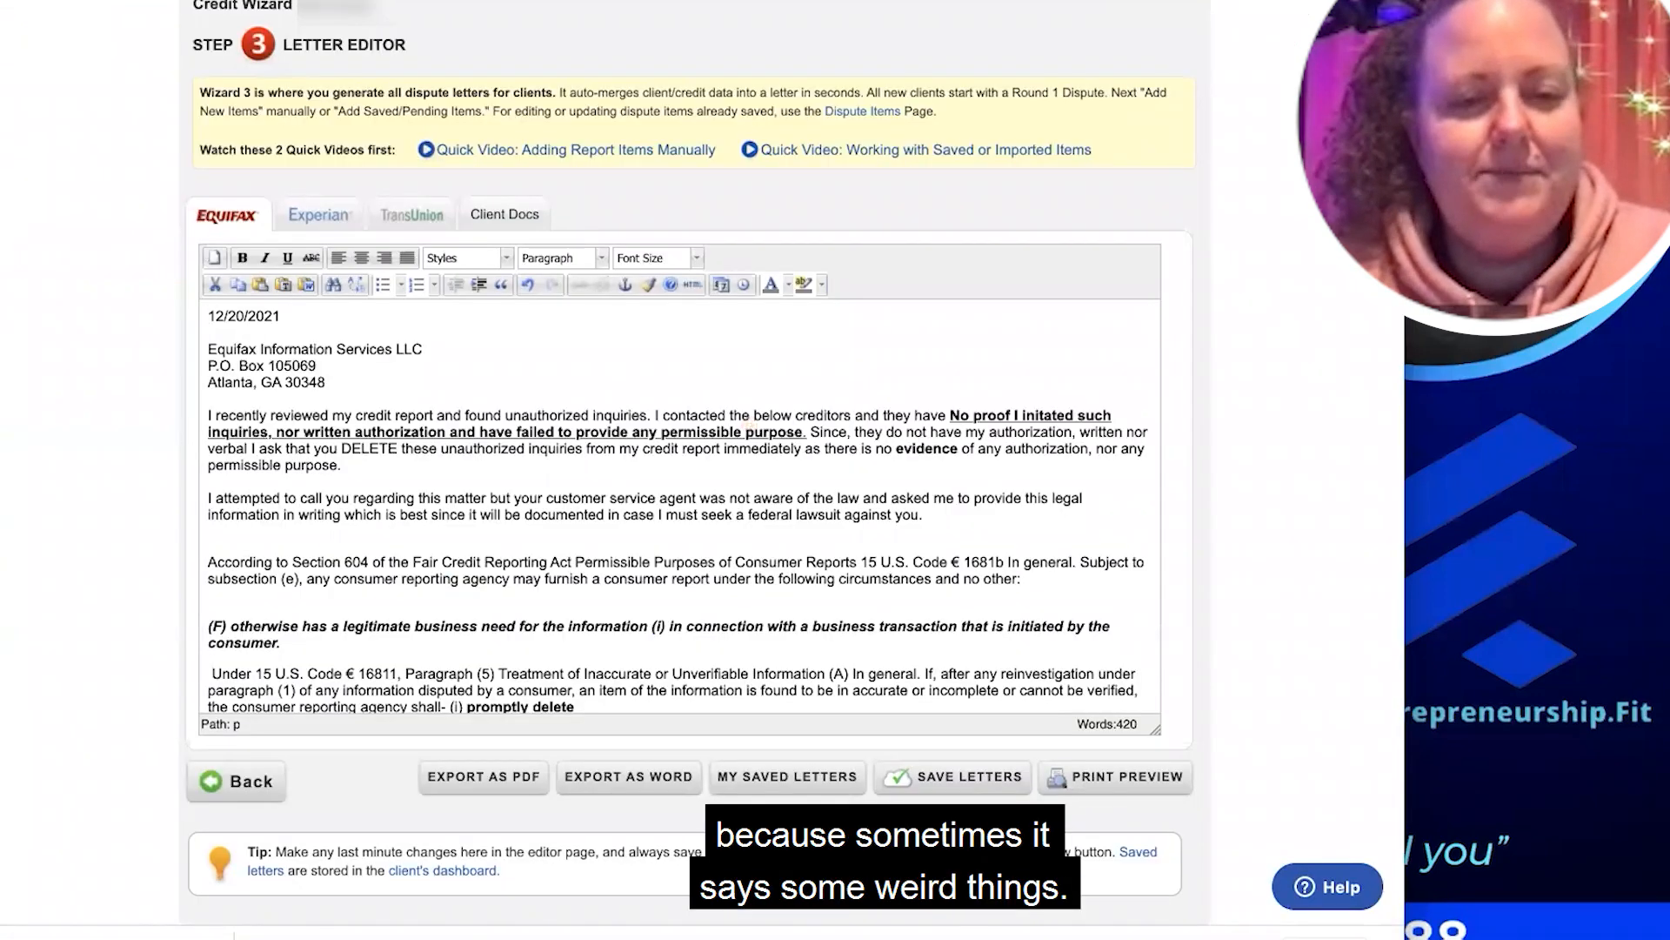
Review the Equifax, Experian and TransUnion letters in the editor to check that the inquiries are filled in
left_click(386, 318)
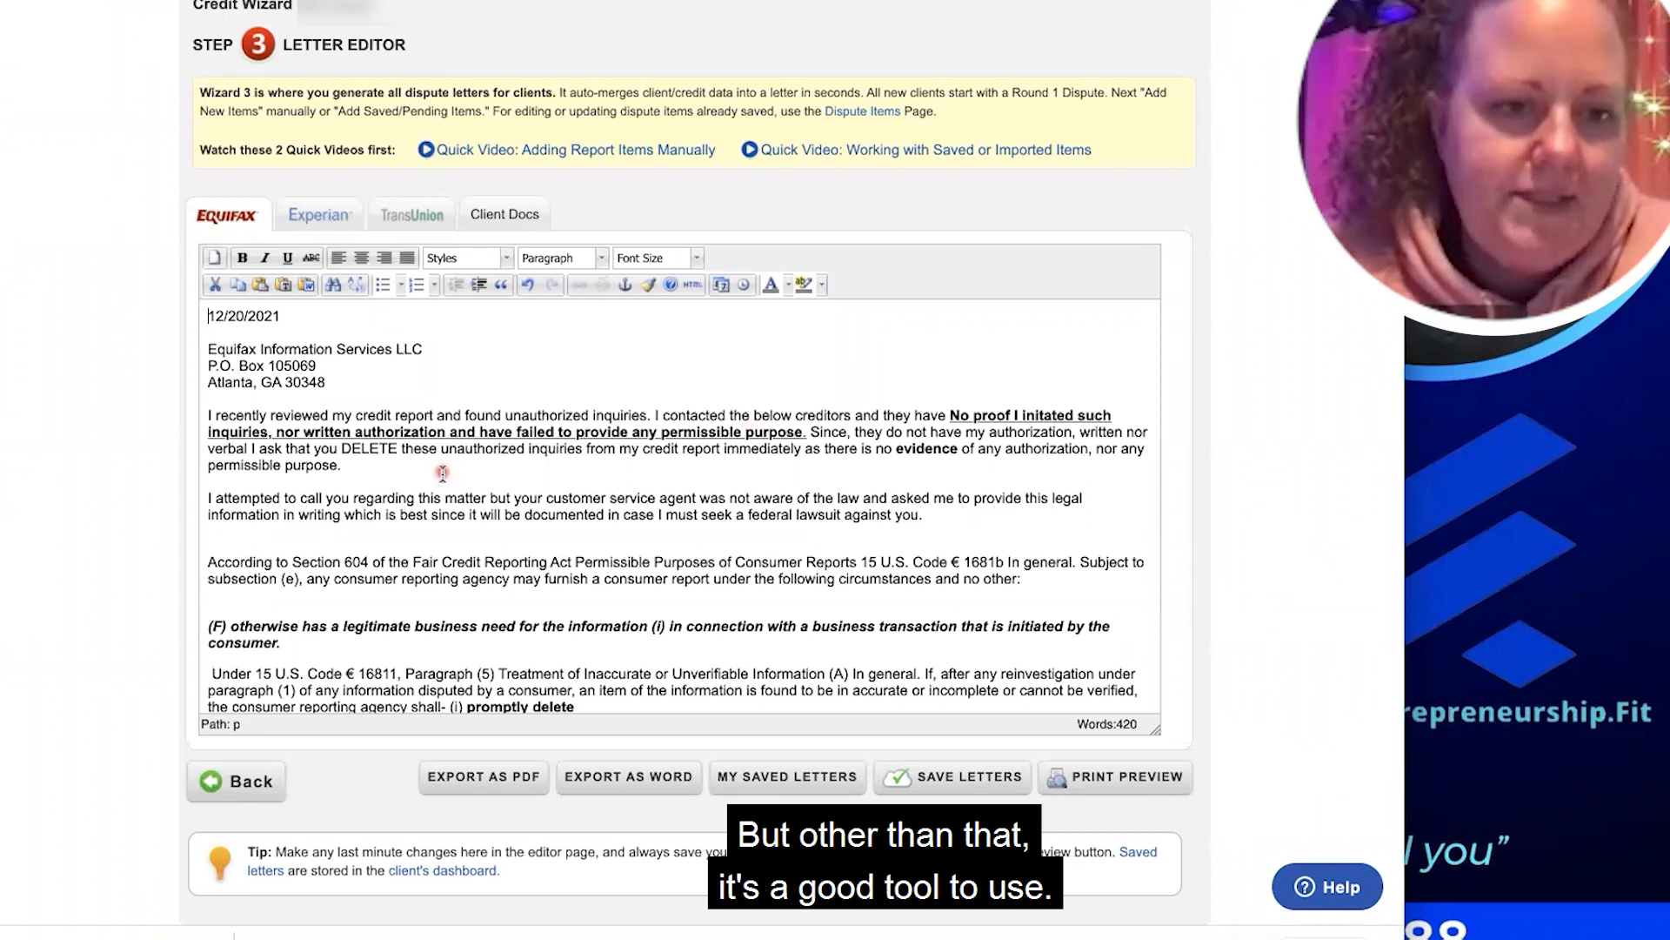
scroll(443, 472, "down", 10)
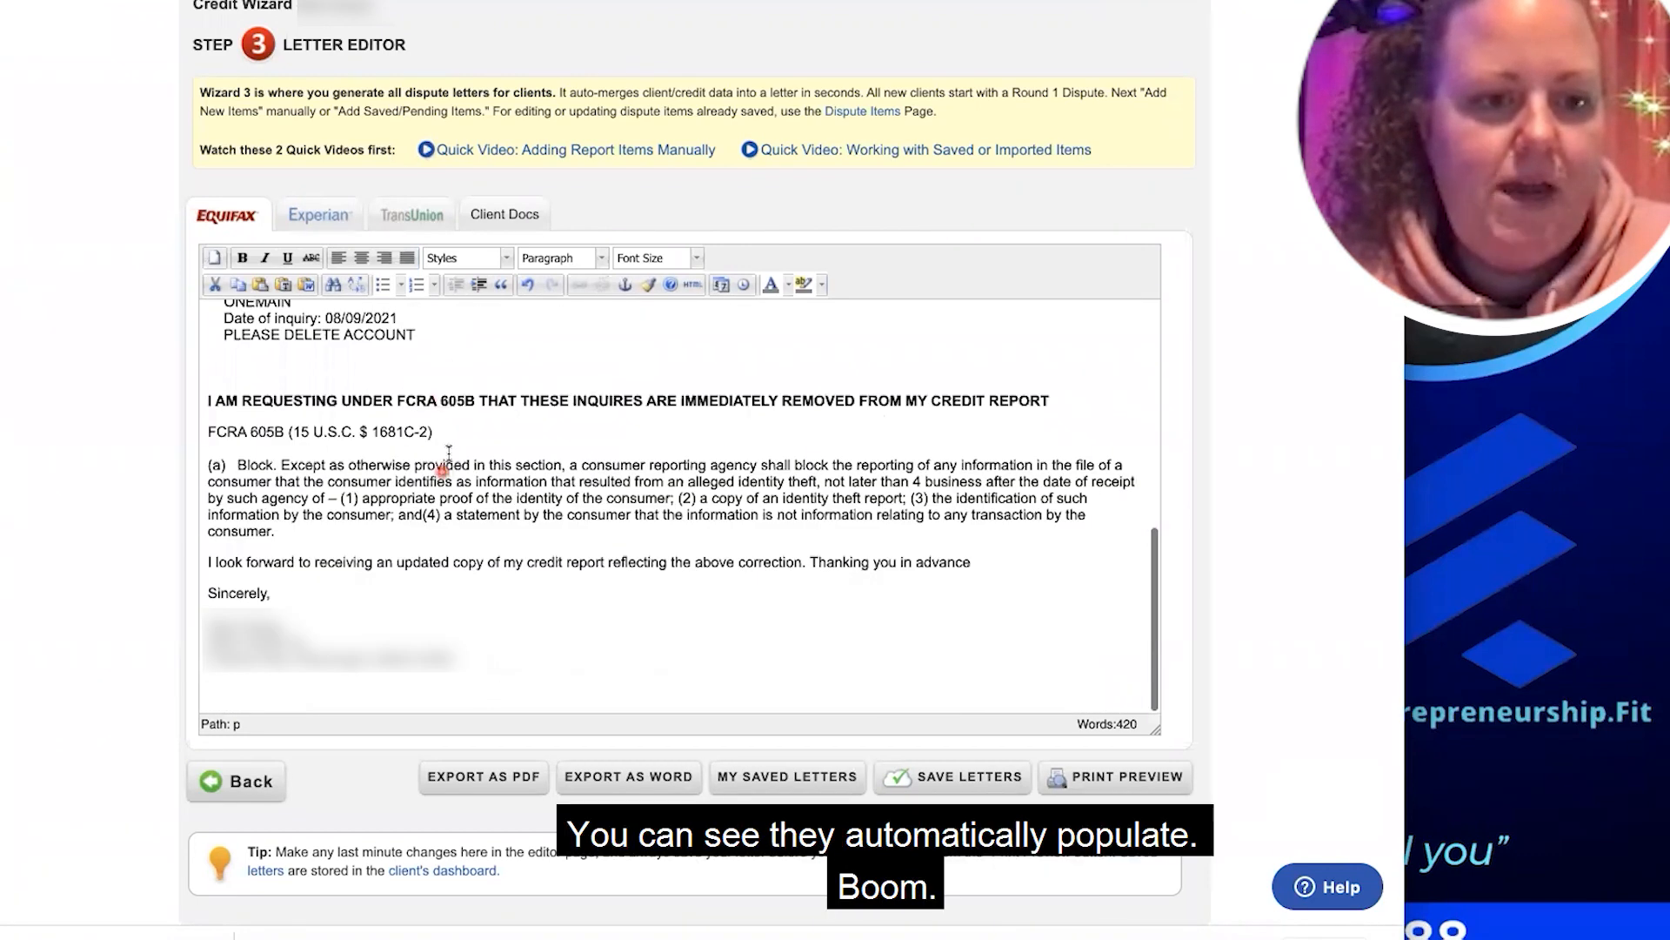
left_click(320, 215)
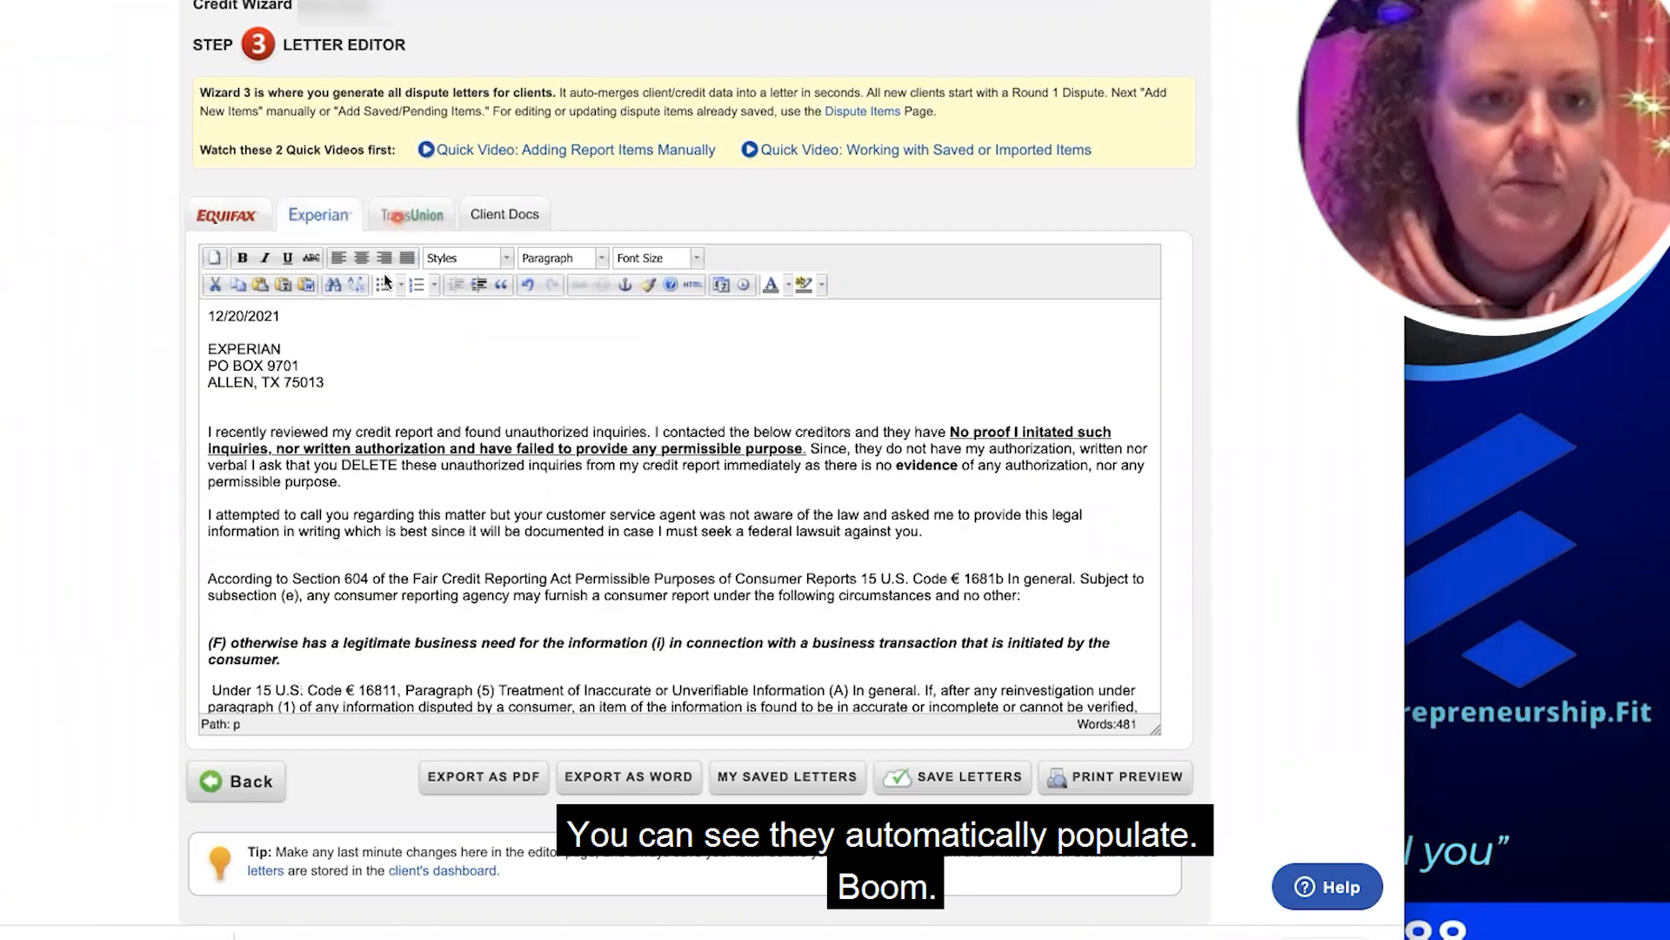
scroll(387, 561, "down", 10)
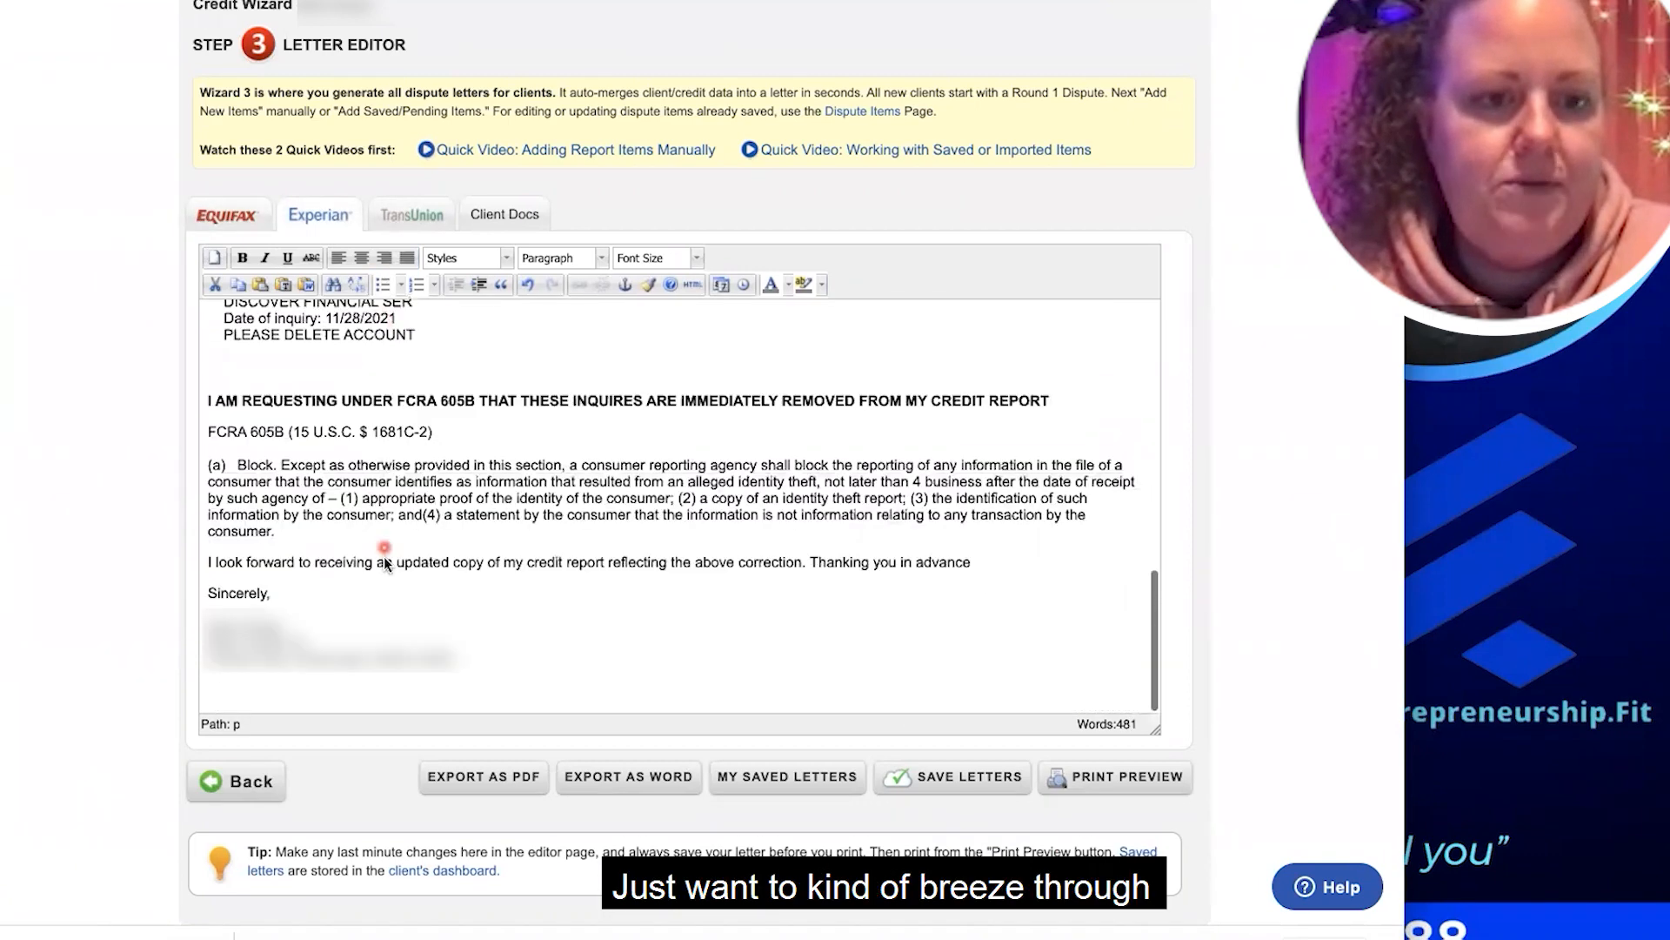
left_click(393, 212)
scroll(561, 488, "down", 10)
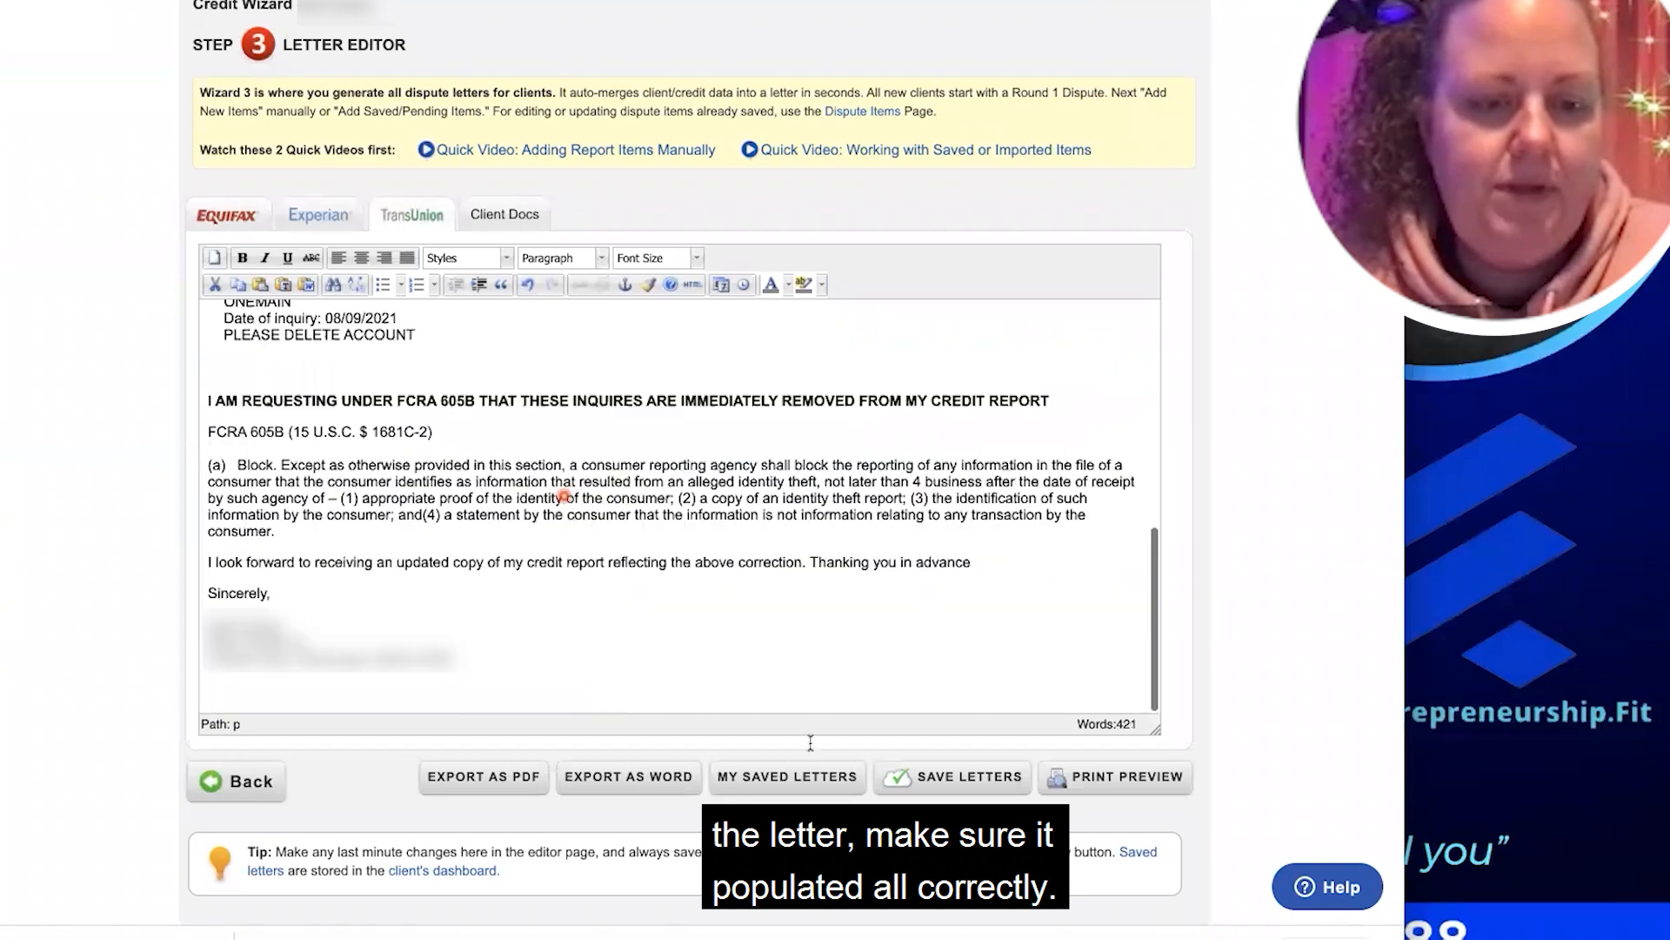
Save all three letters as INQ - R2 with round 2 and the INQ abbreviation, declining the browser's offer to store a password
left_click(933, 785)
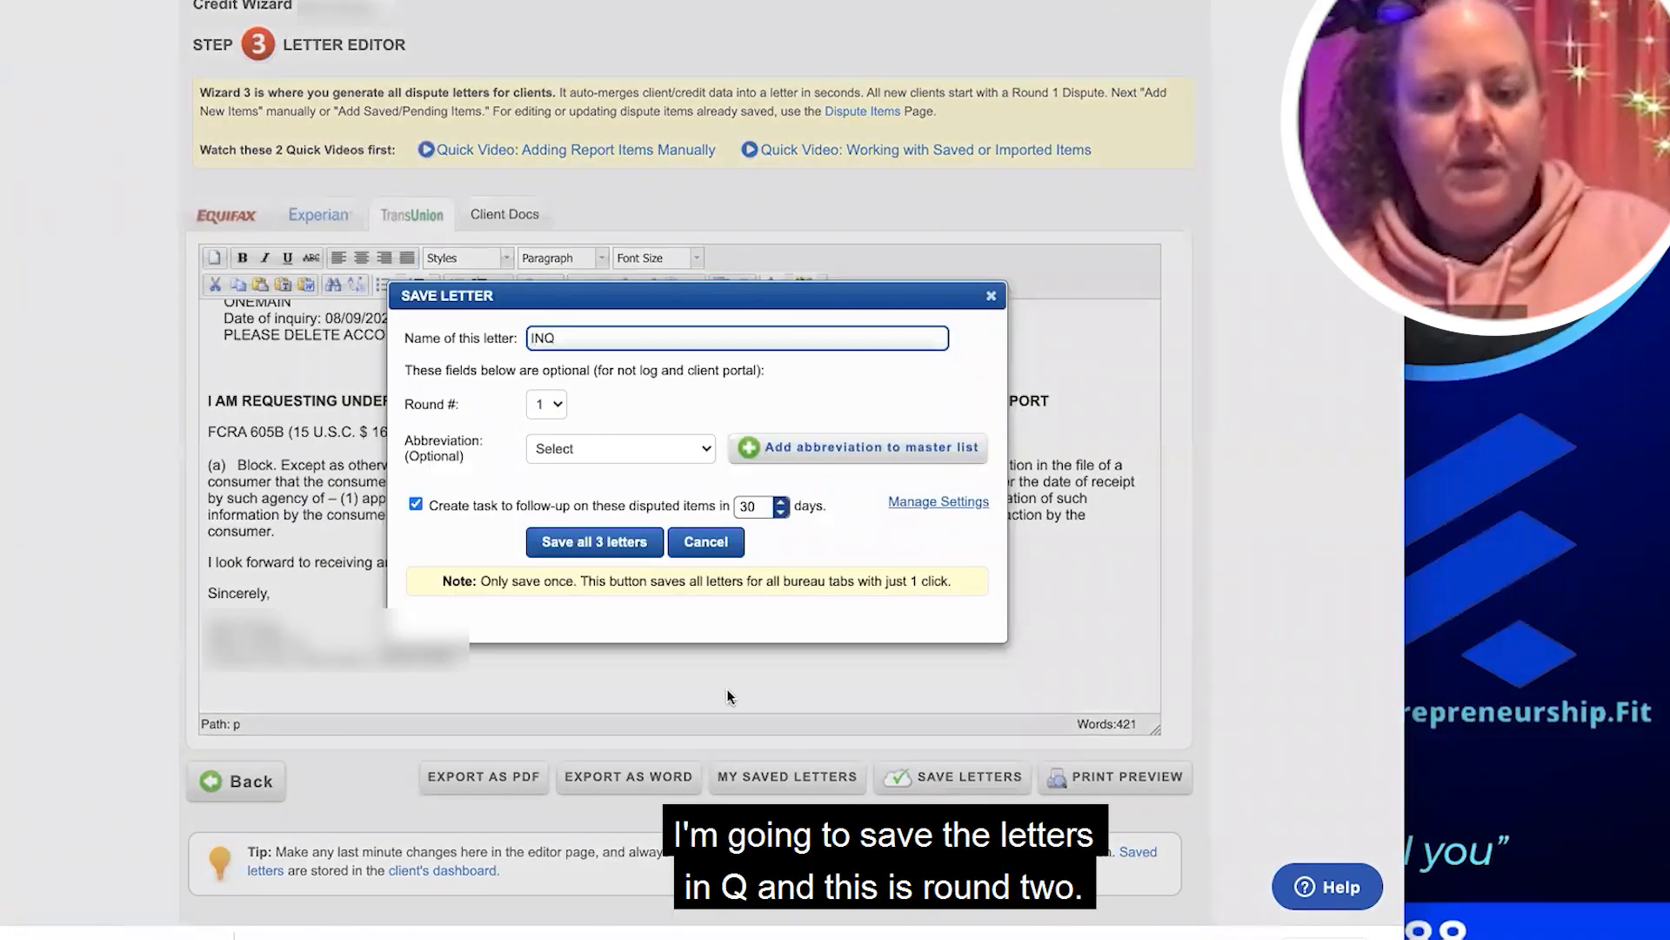
type("INQ - R2")
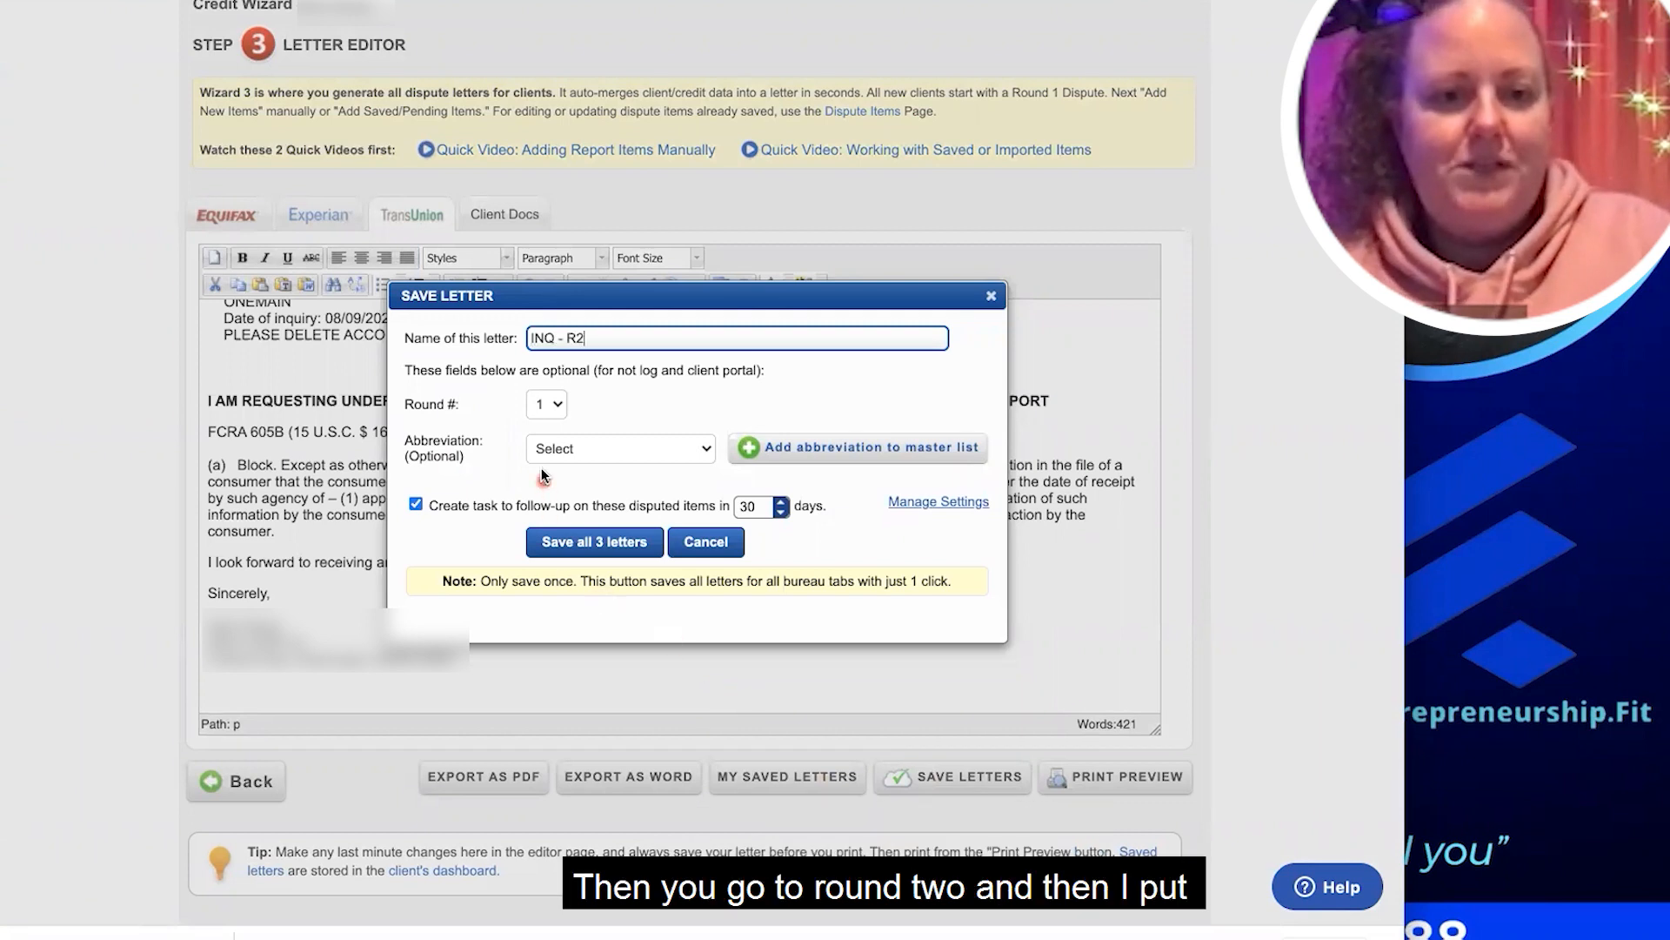
left_click(541, 406)
left_click(541, 424)
left_click(571, 446)
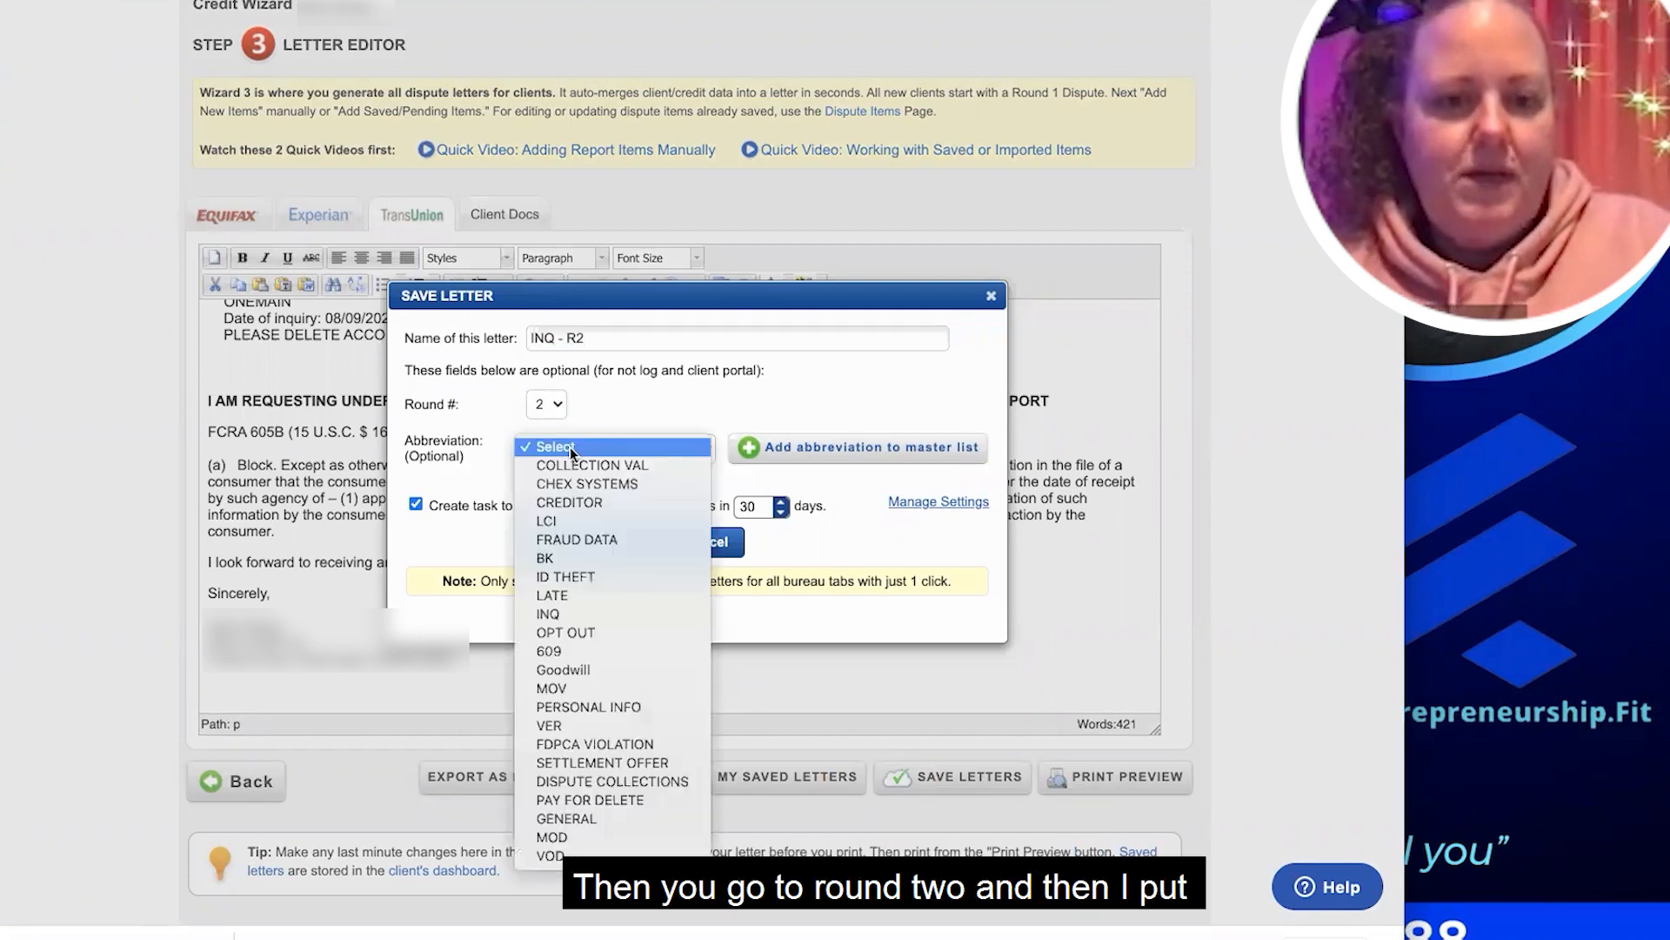
left_click(584, 616)
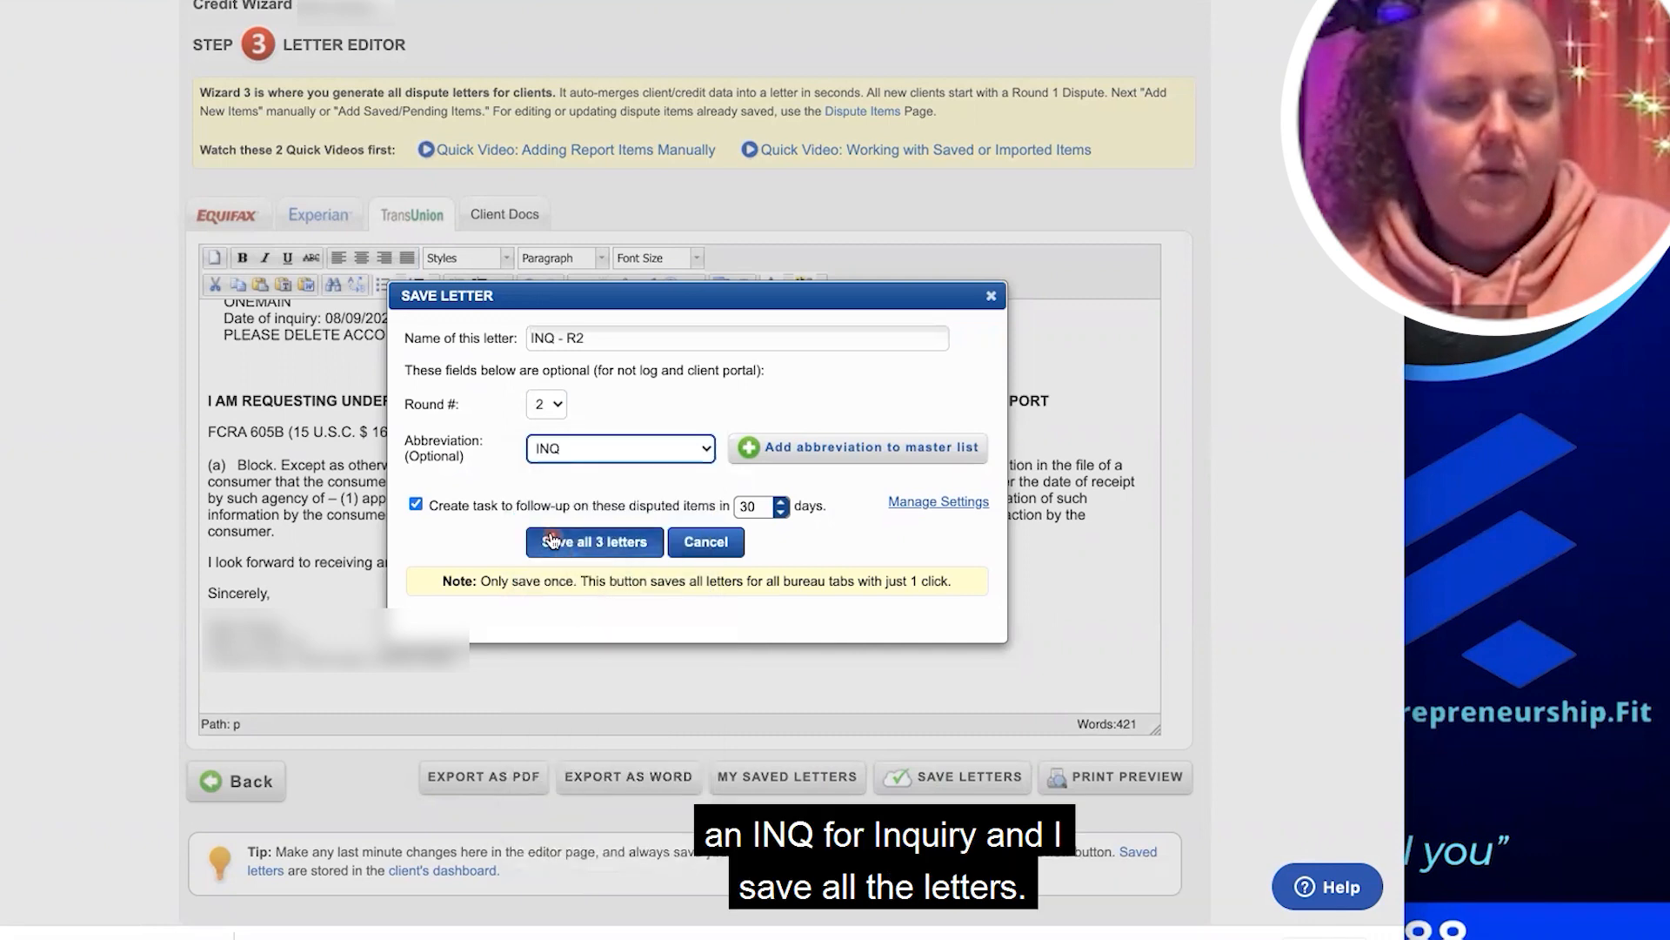
left_click(557, 539)
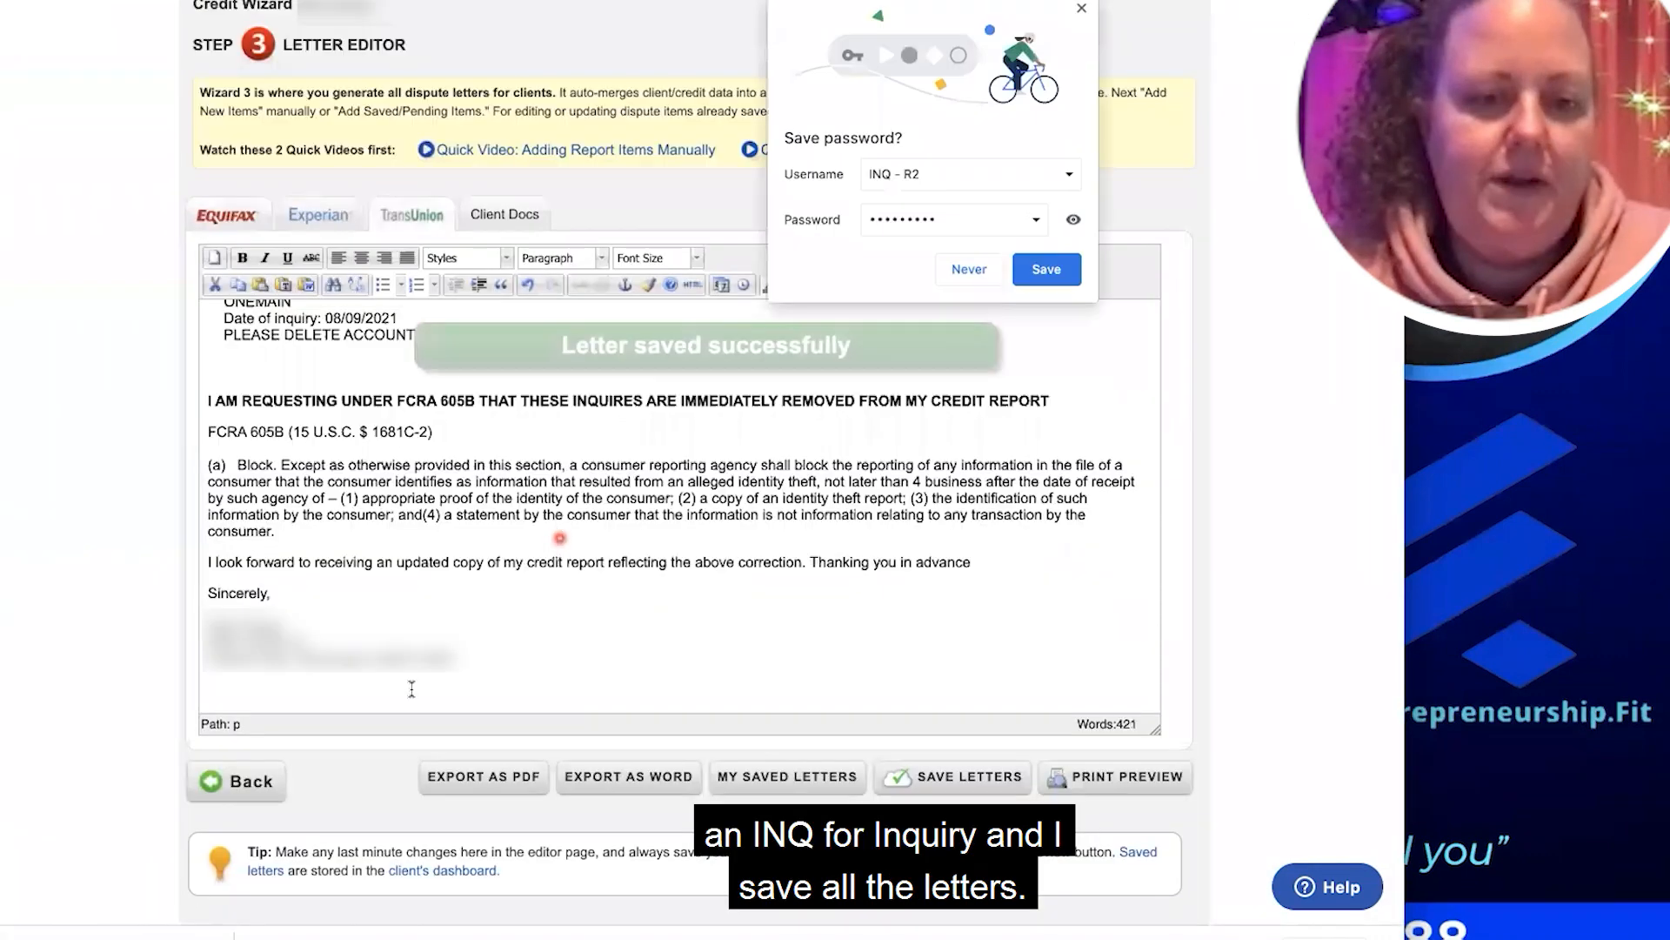
left_click(964, 269)
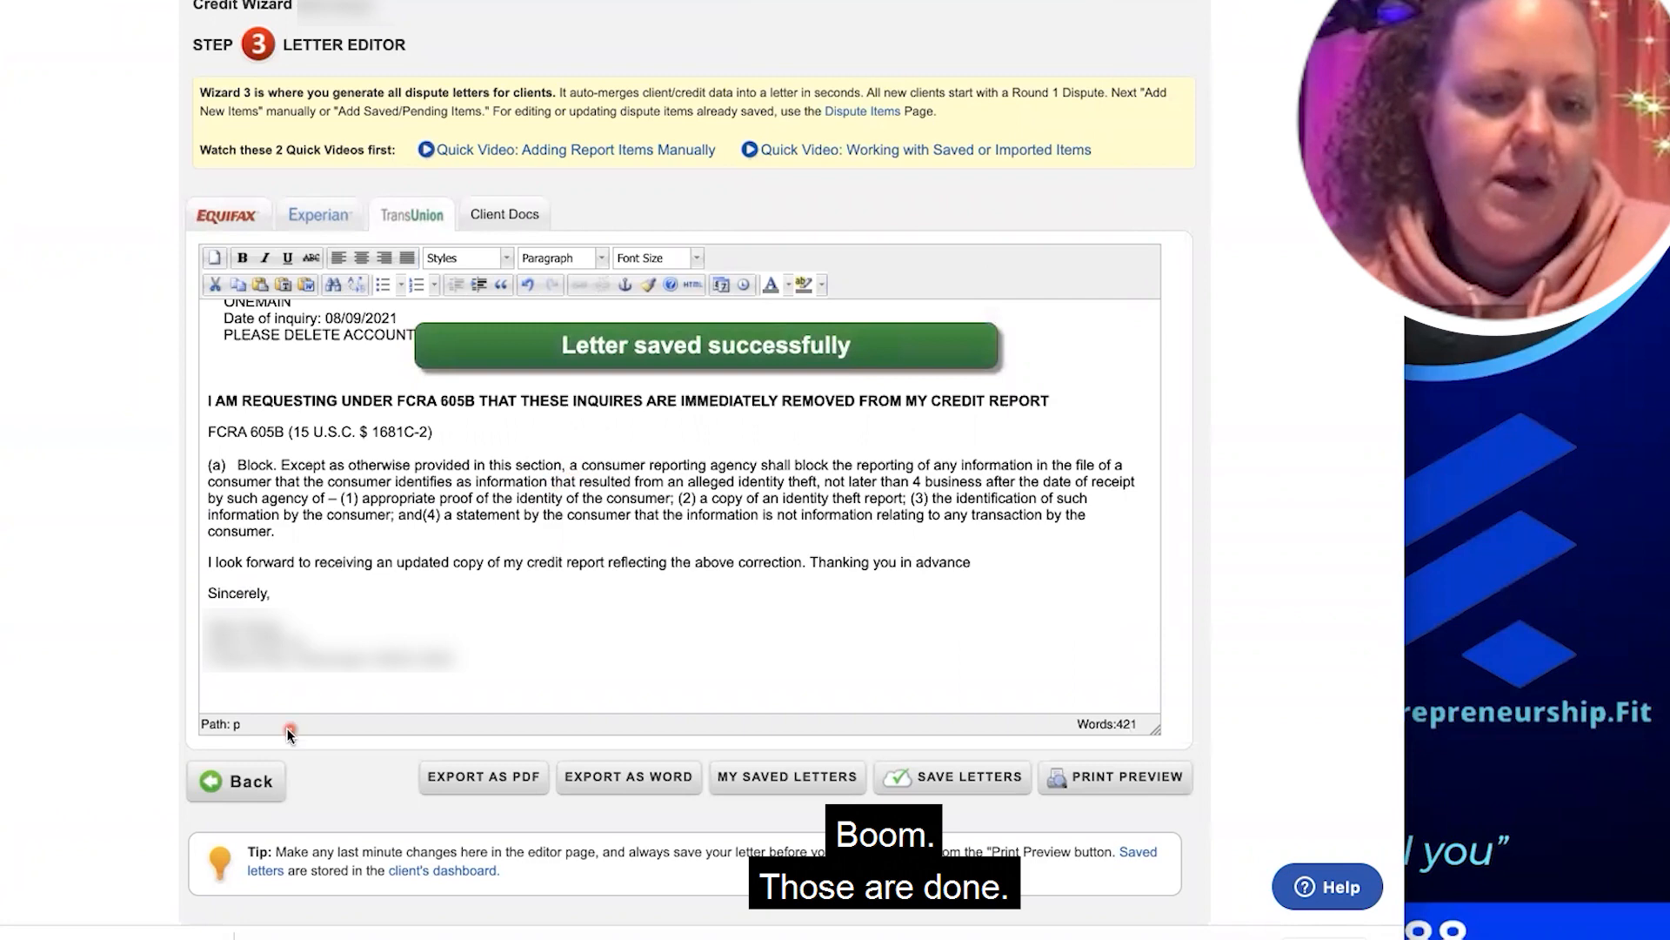
Return to the dispute errors page and remove all the inquiry items from the dispute list
left_click(236, 780)
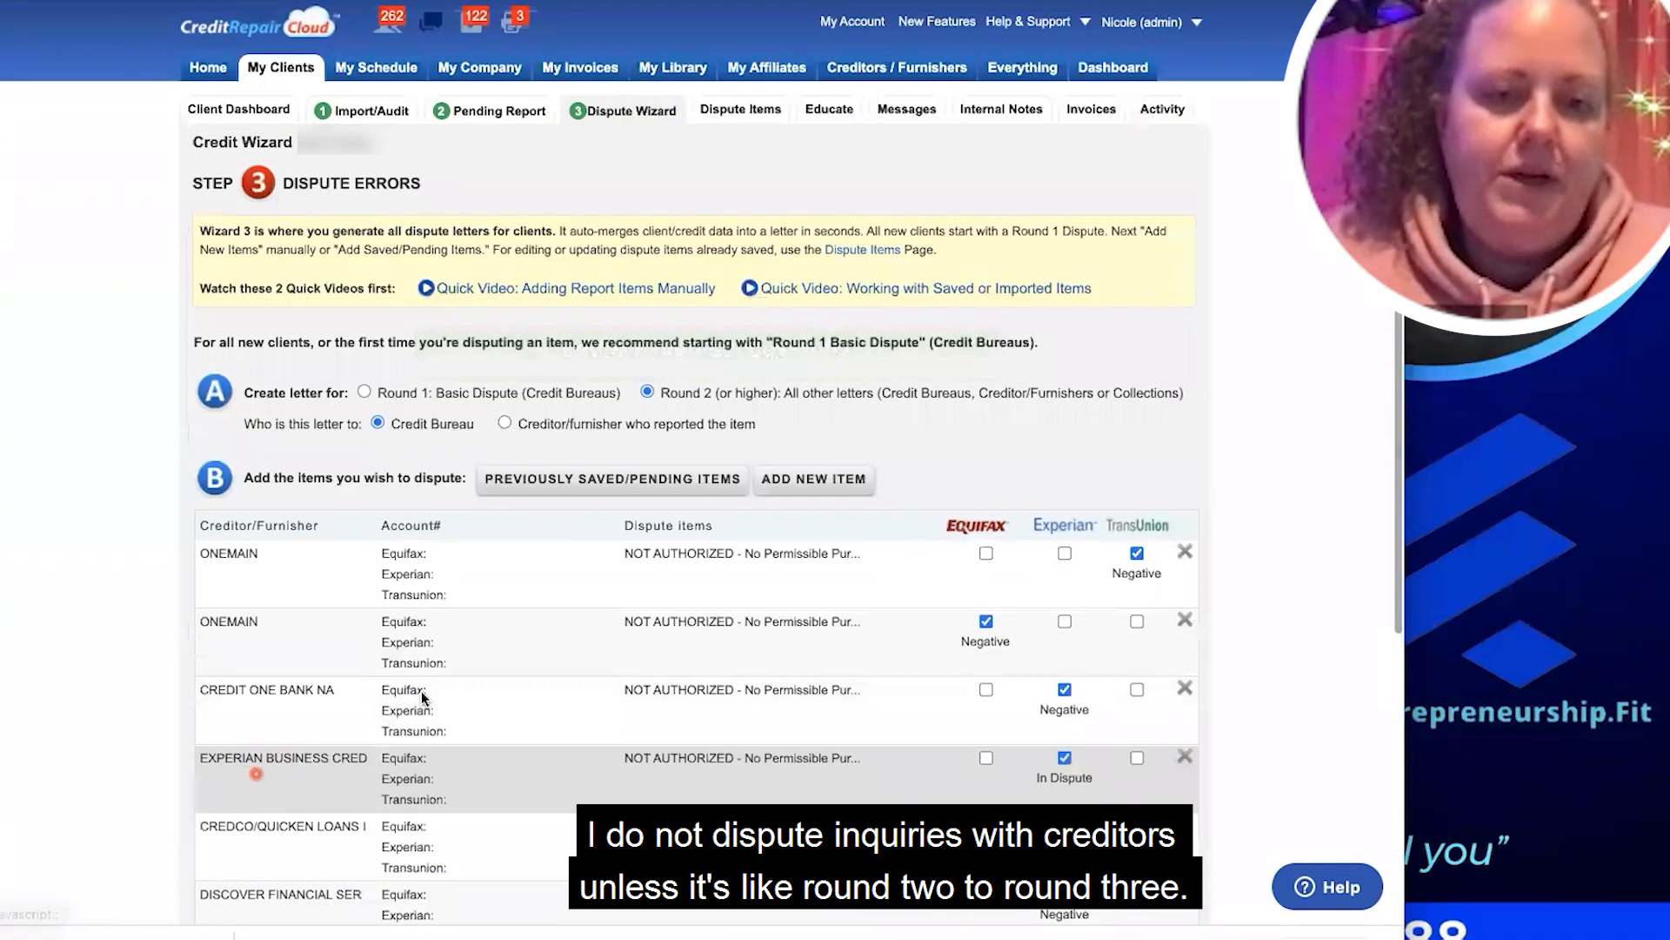
scroll(880, 577, "down", 2)
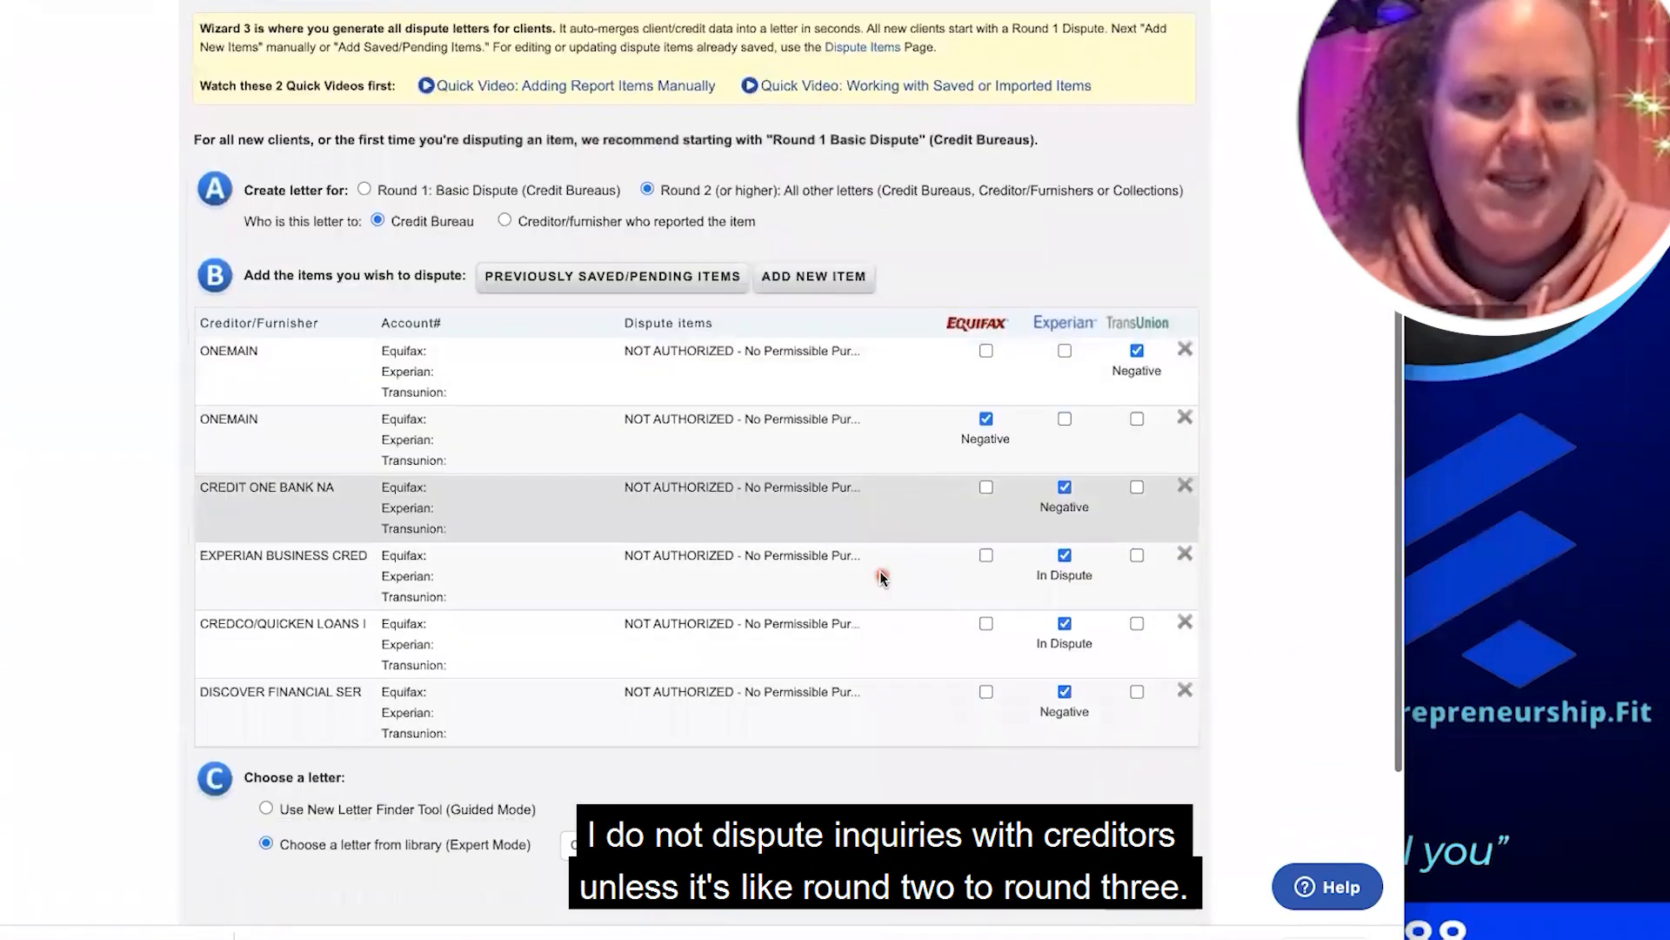
scroll(880, 571, "down", 2)
scroll(1109, 244, "up", 1)
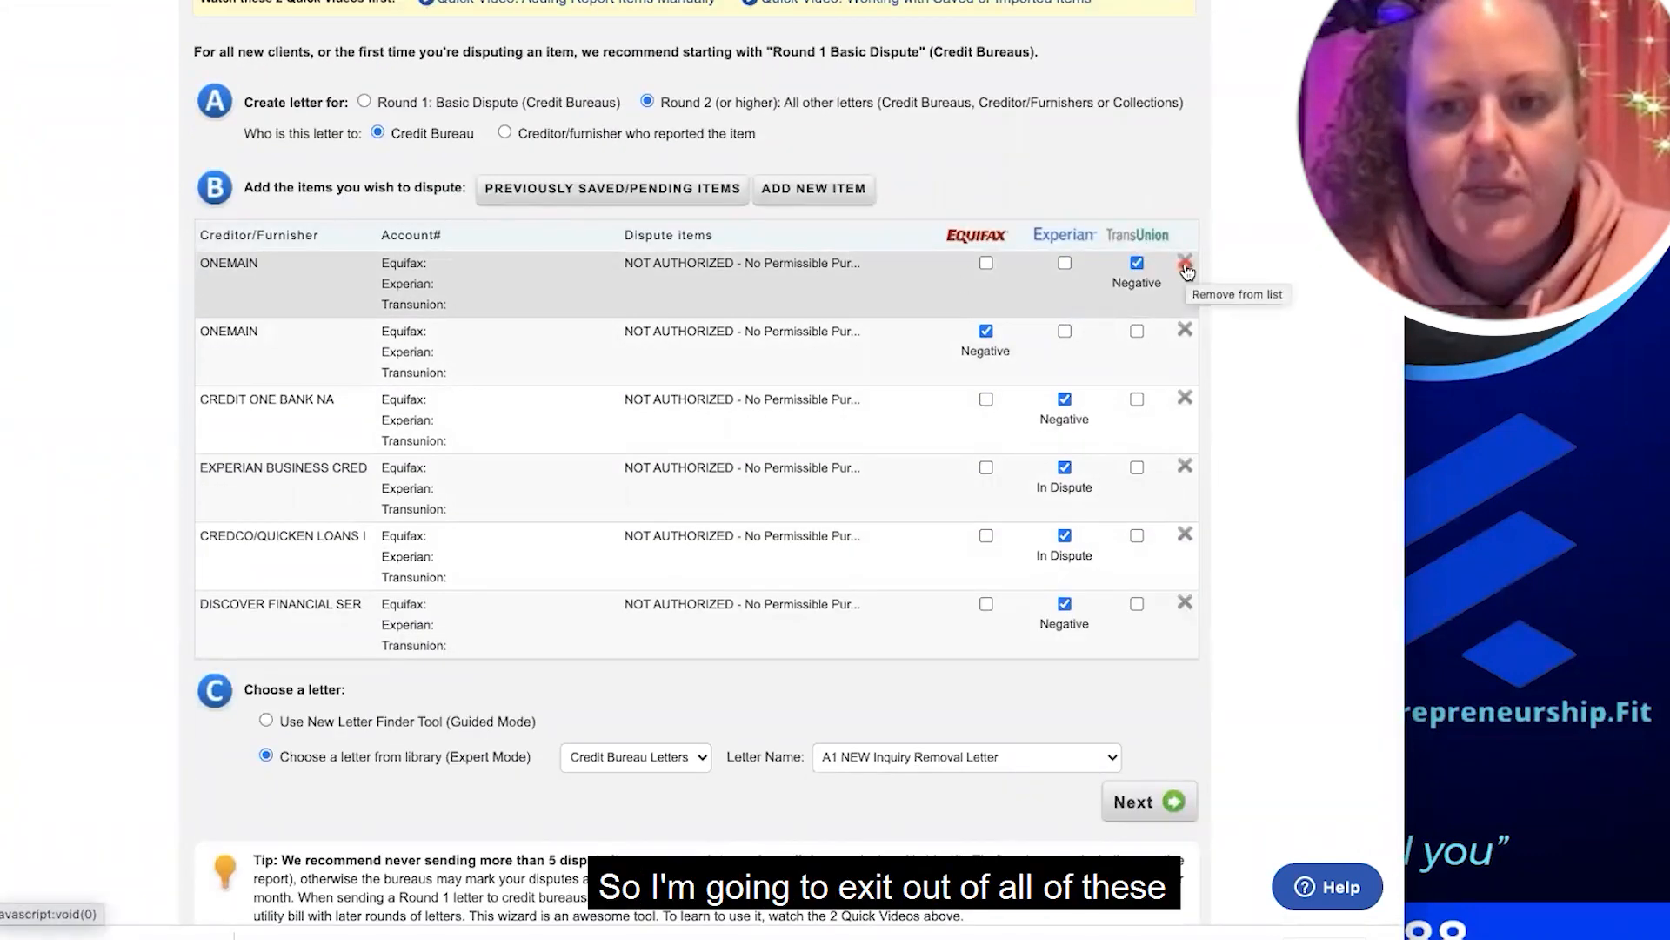
left_click(1186, 264)
left_click(1186, 265)
left_click(1187, 262)
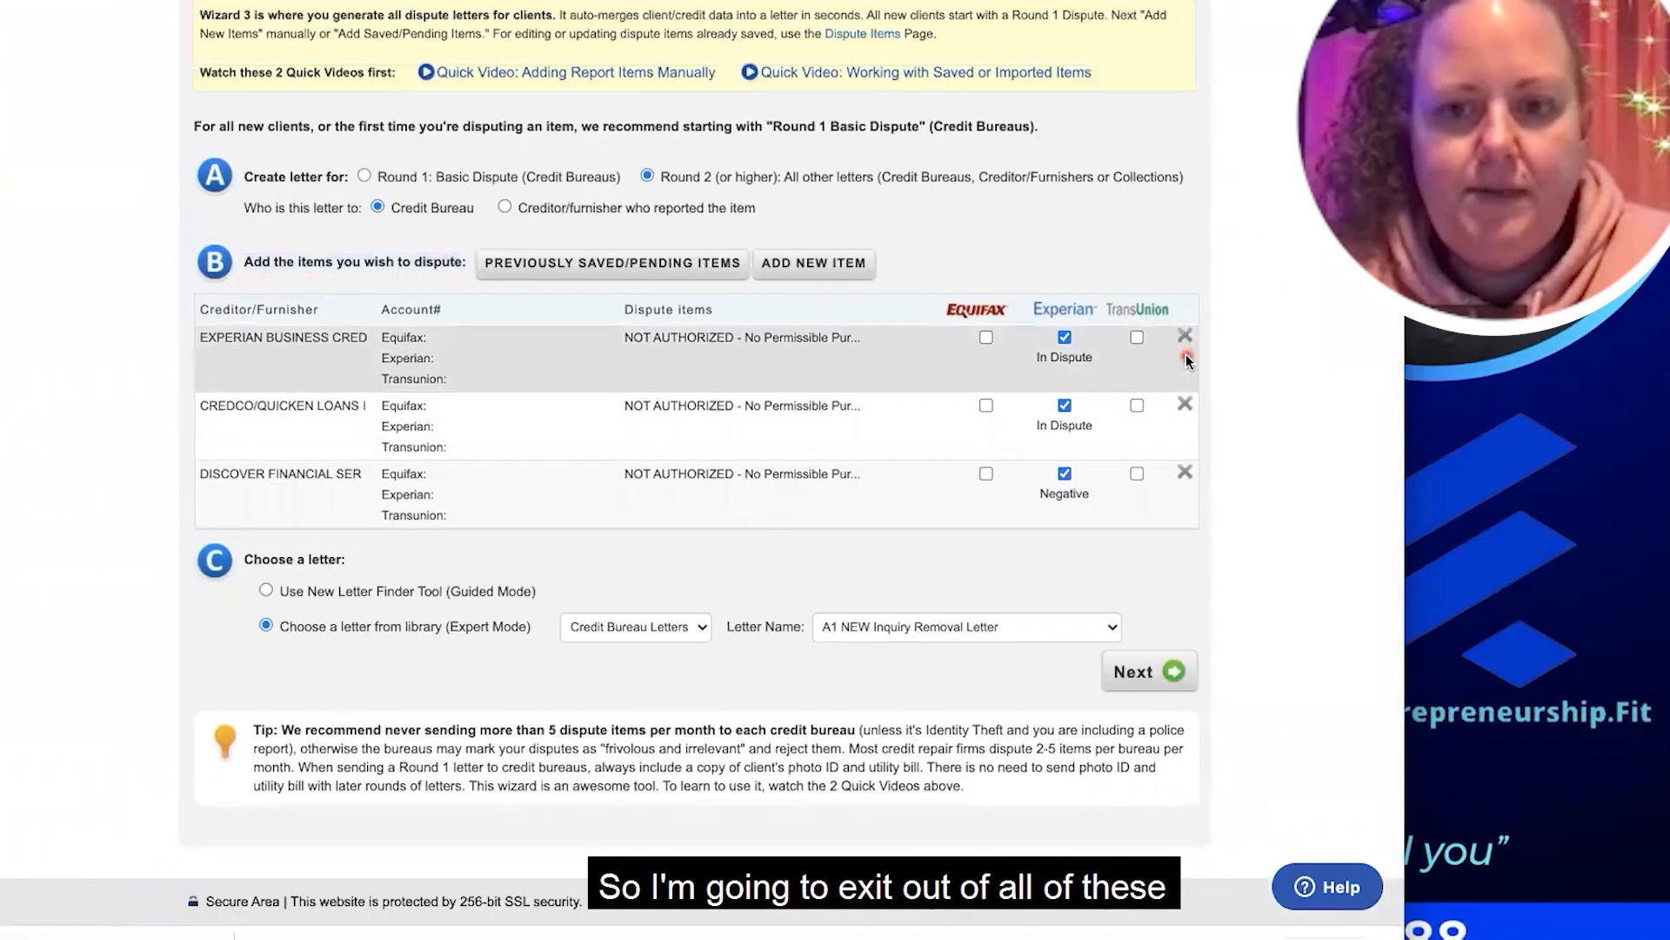
left_click(1185, 338)
left_click(1185, 404)
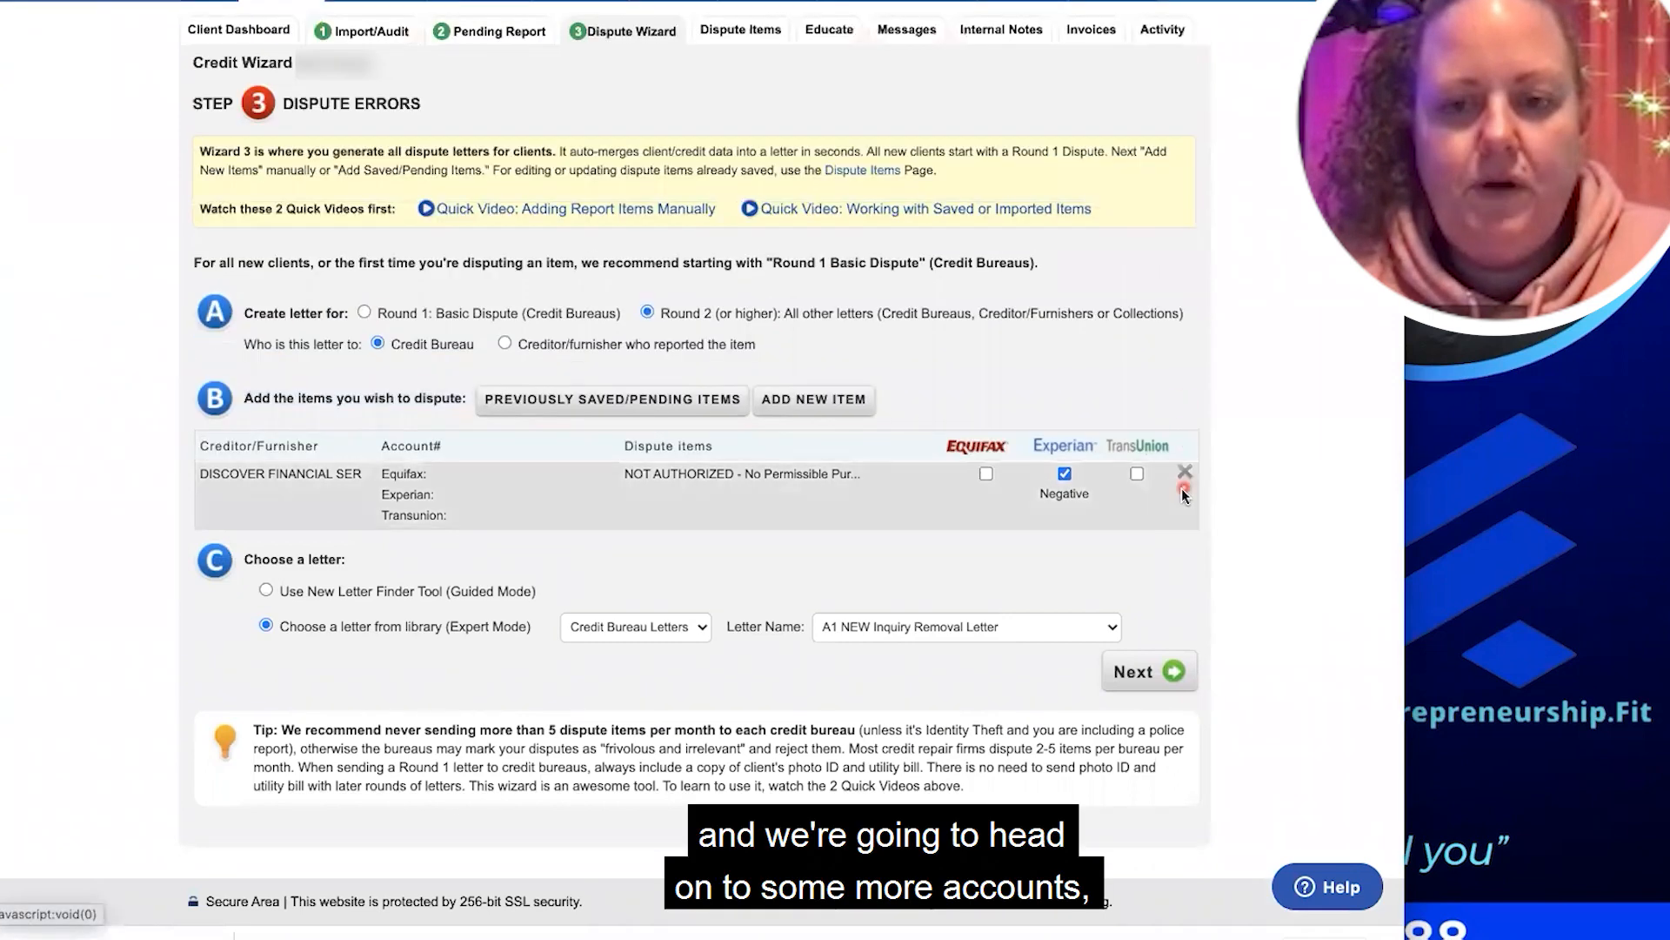
left_click(1183, 479)
Add the previously saved BK OF AMER, CAPITAL ONE and STATEFRM items to the dispute list
left_click(635, 460)
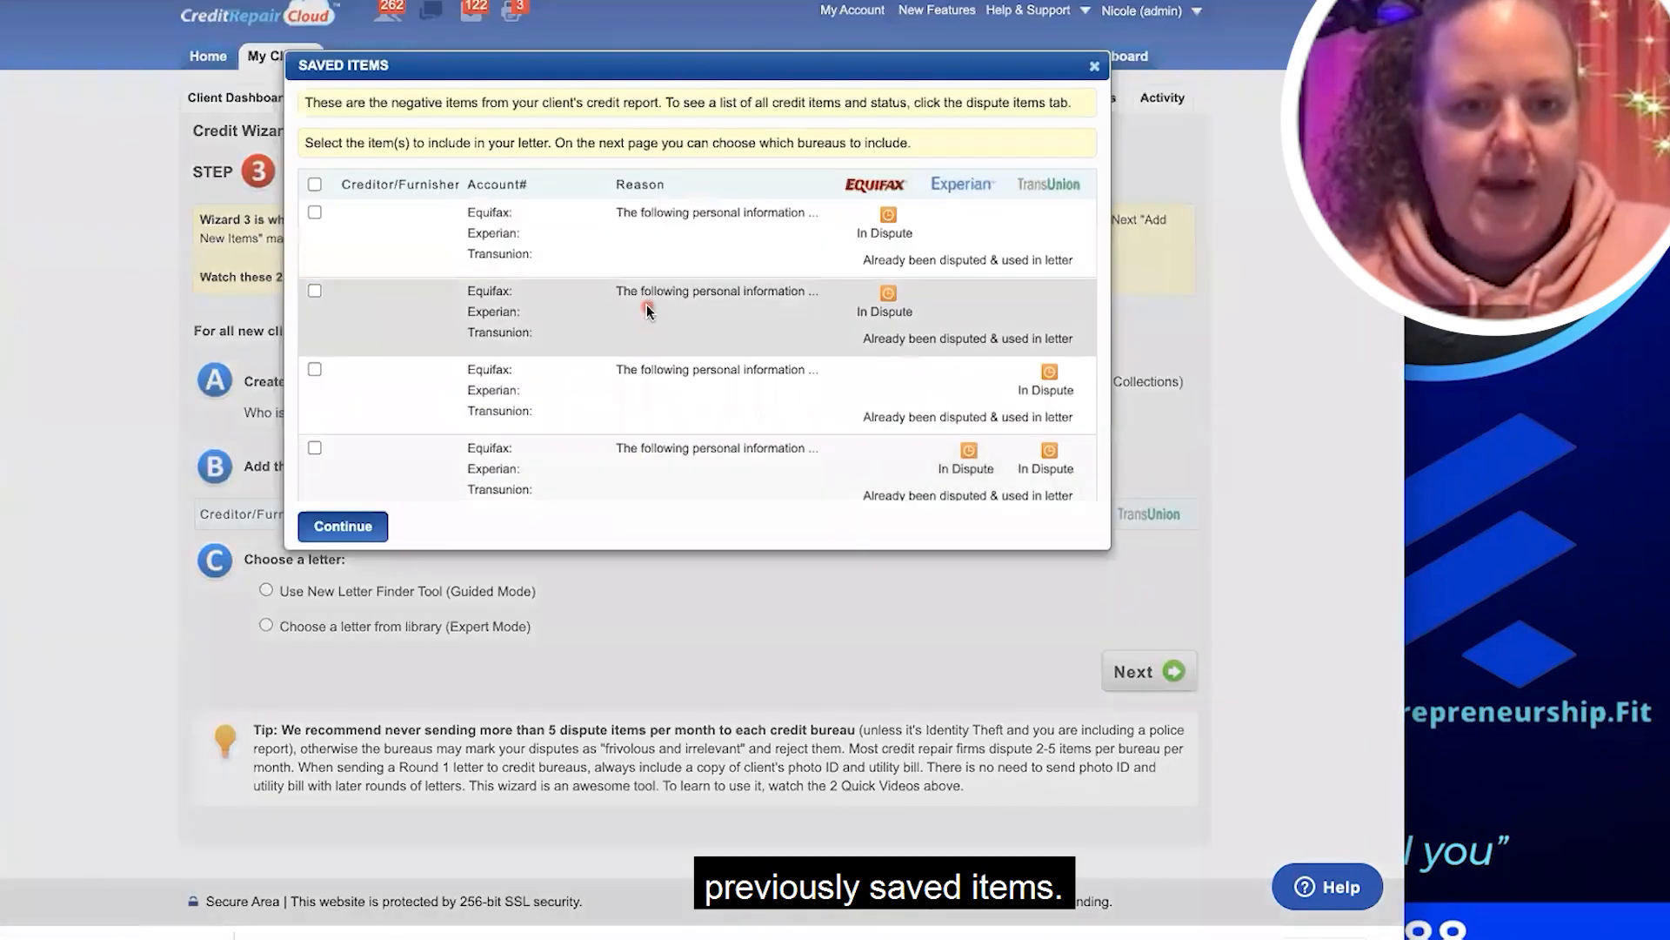
scroll(646, 304, "down", 10)
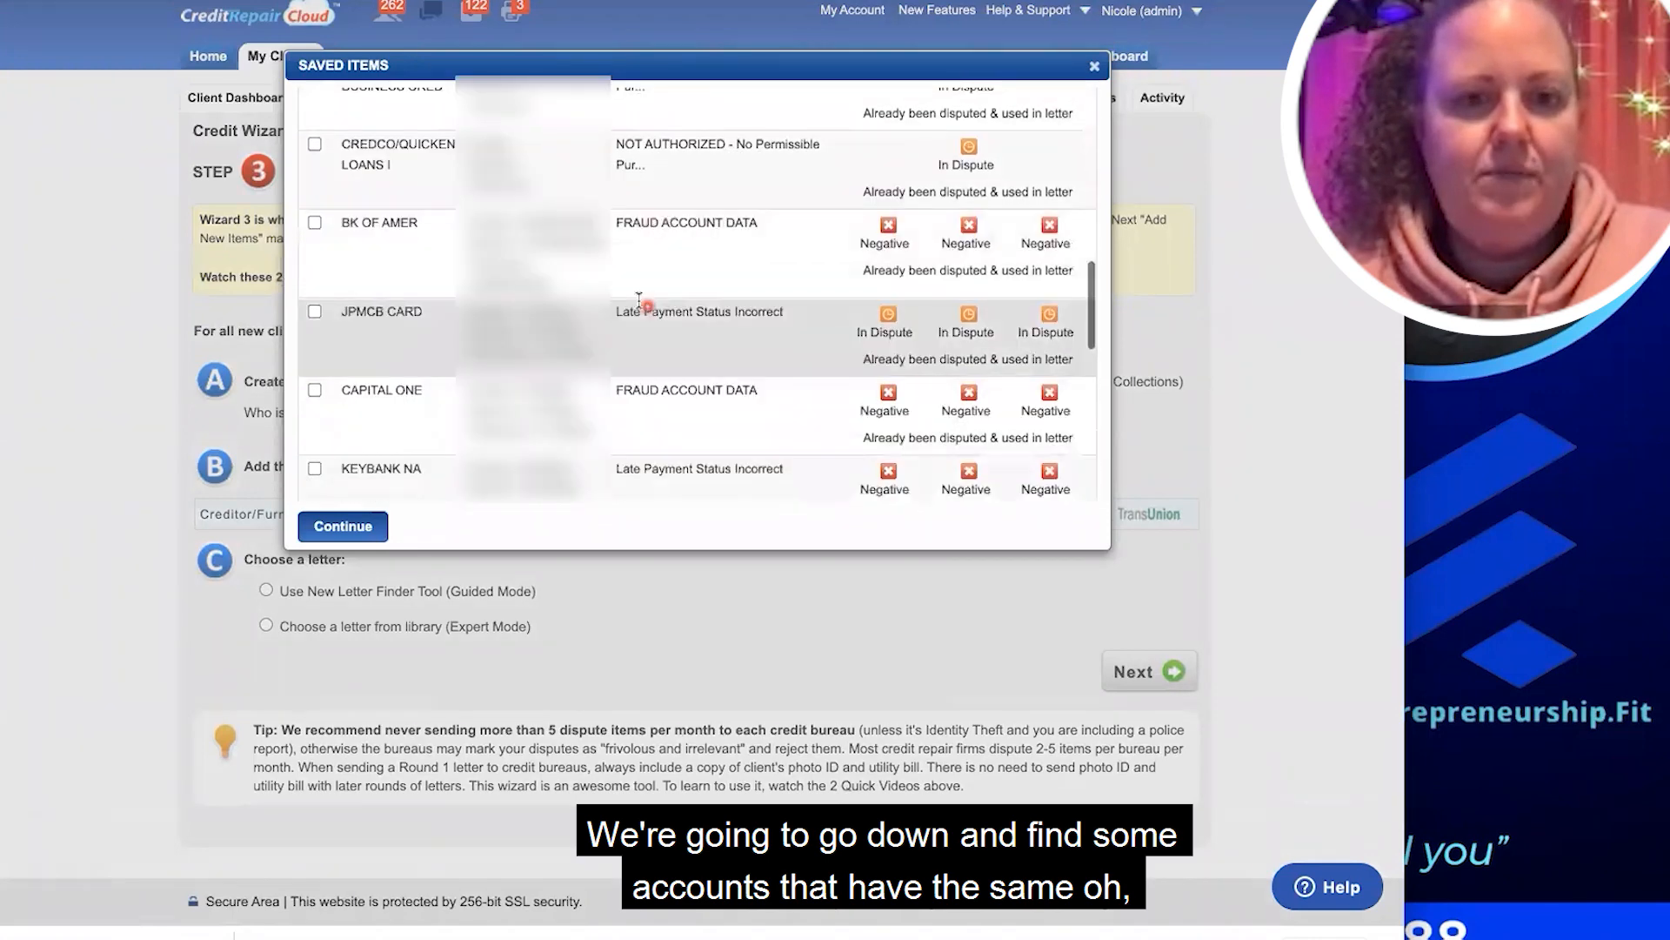
left_click(314, 223)
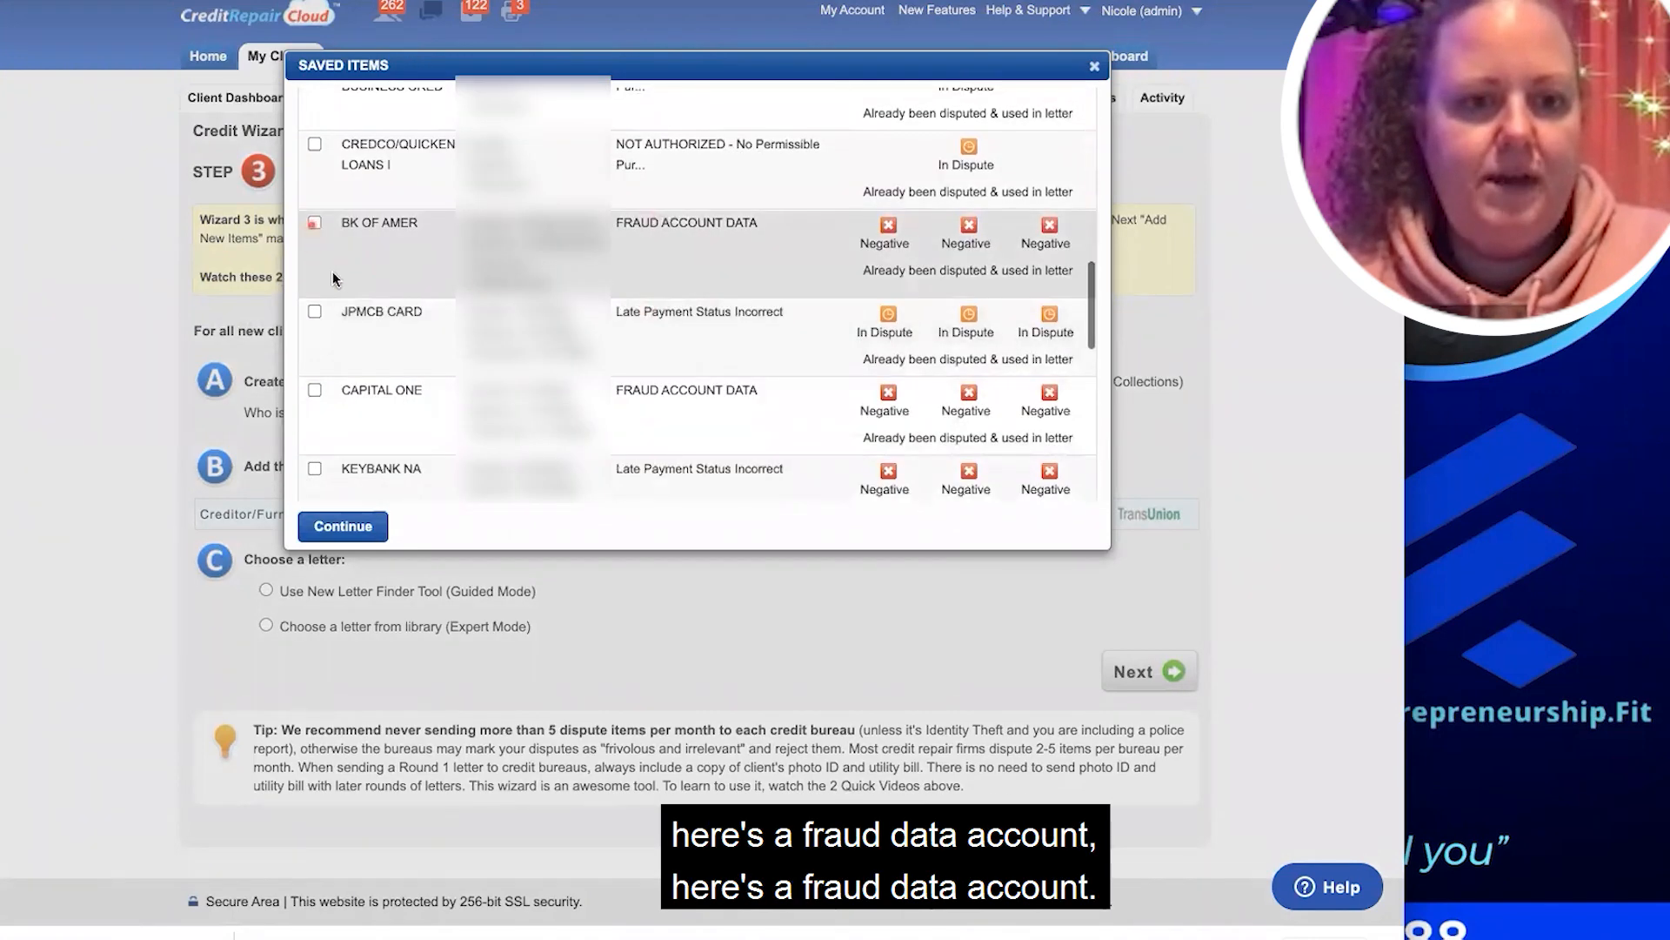
left_click(315, 390)
scroll(321, 394, "down", 5)
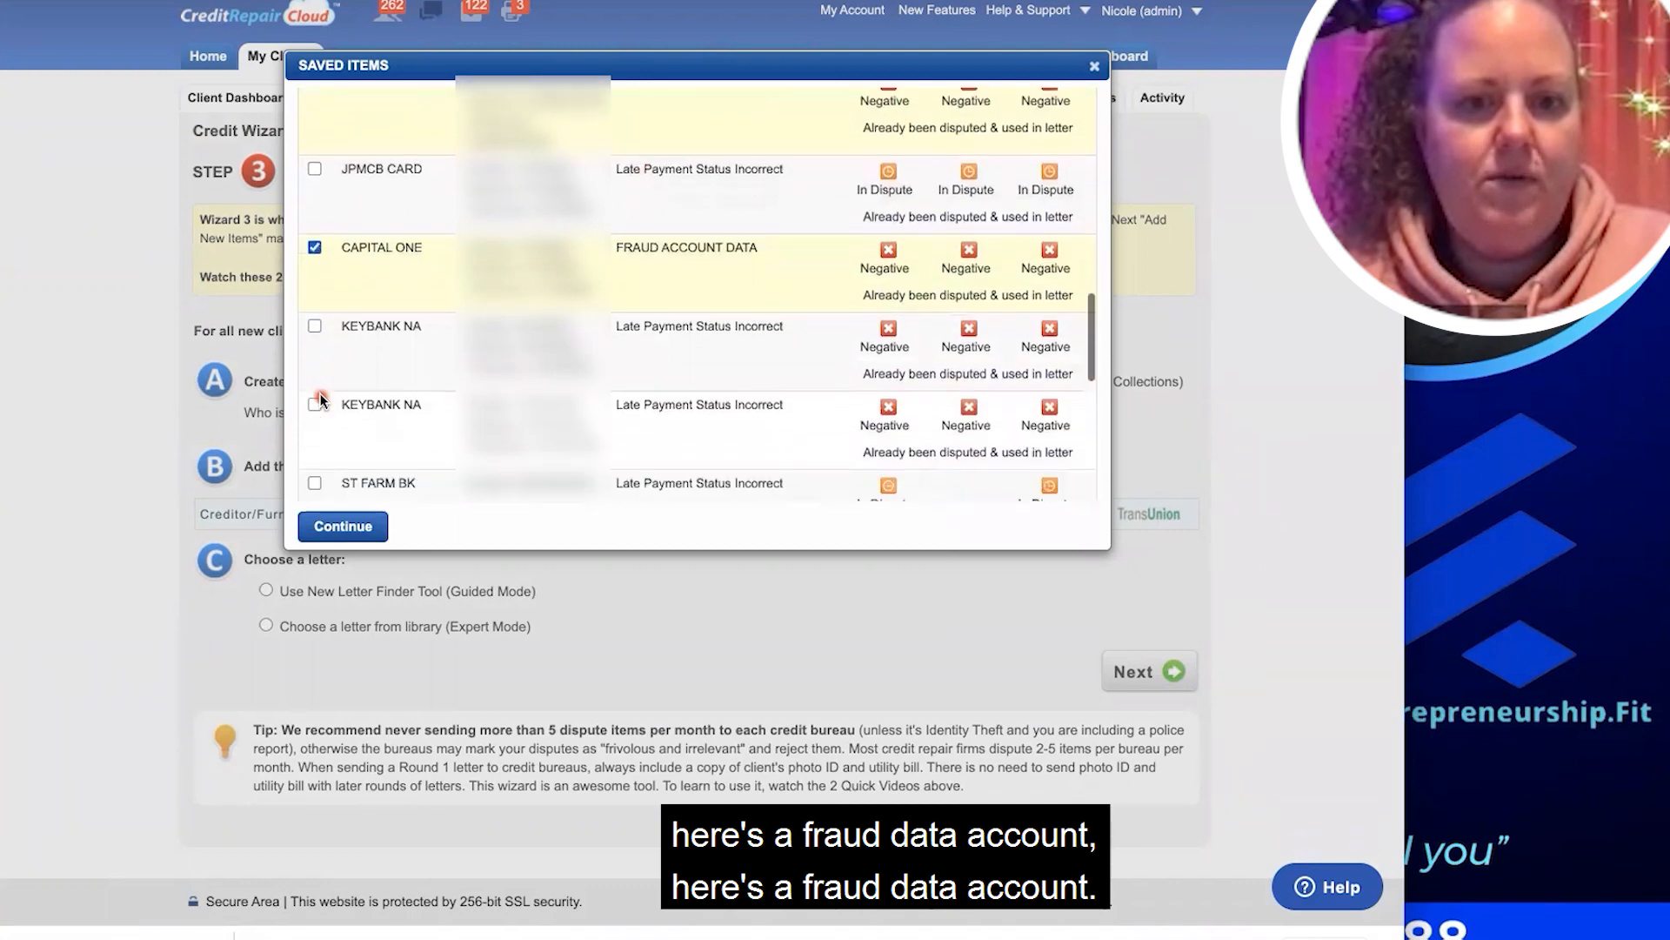
left_click(314, 435)
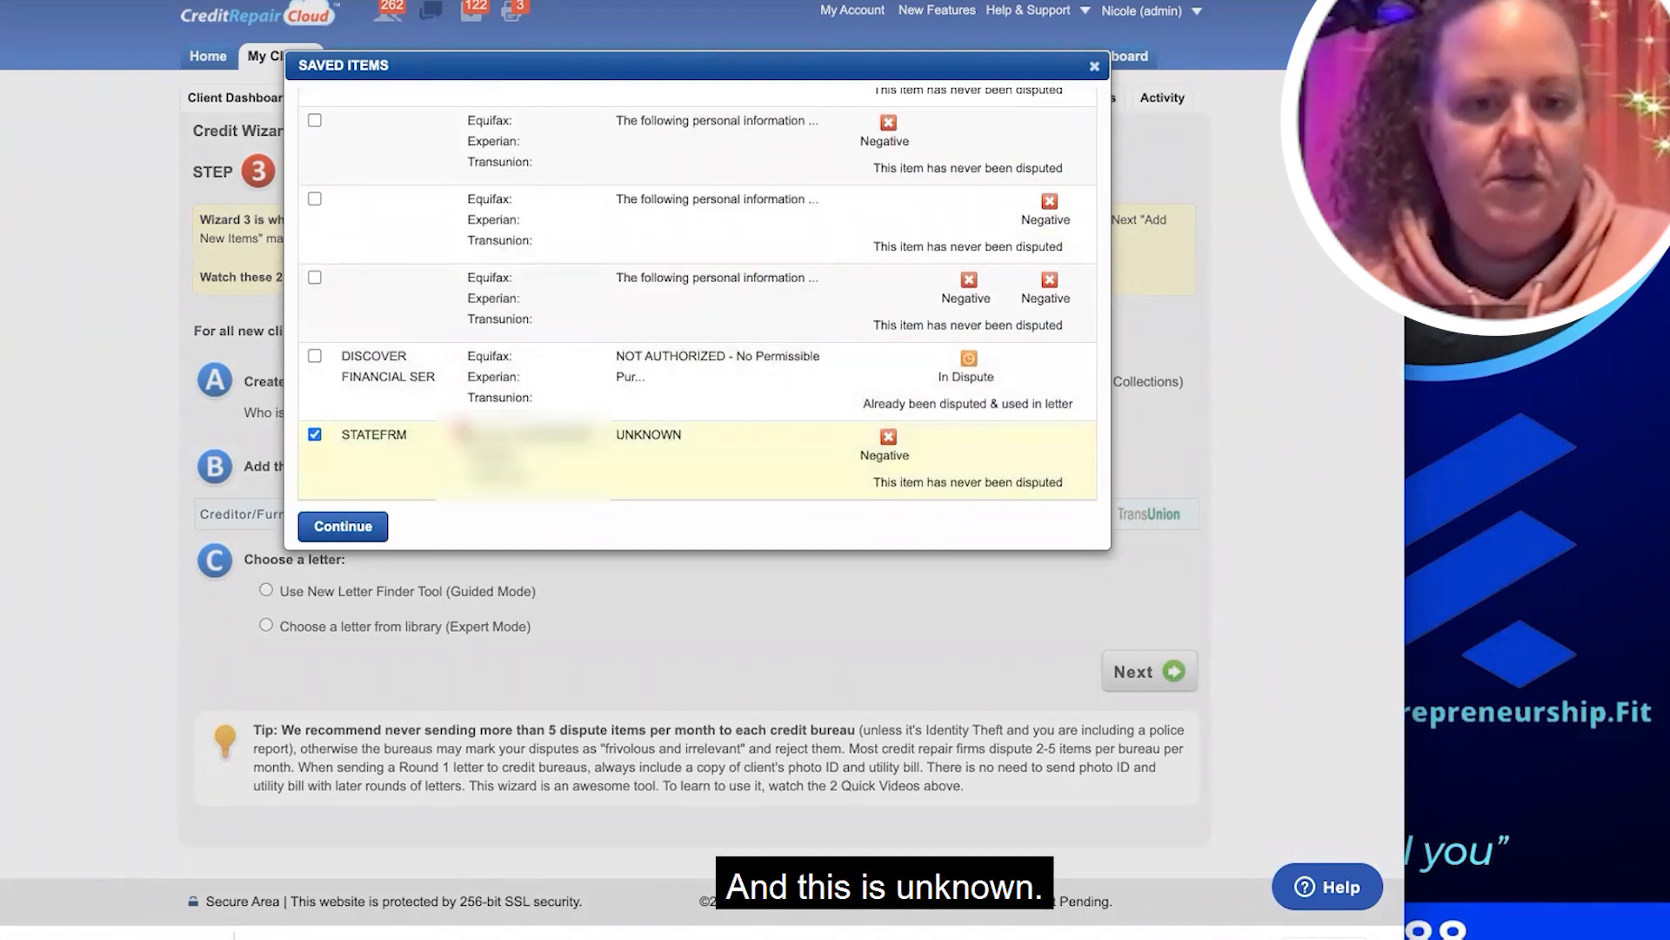
left_click(336, 527)
Generate letters from the Expert Mode library template A1 Dispute After Investigation The Prove it Letter (FOR CREDIT BUREAU) and review each bureau's version
left_click(265, 626)
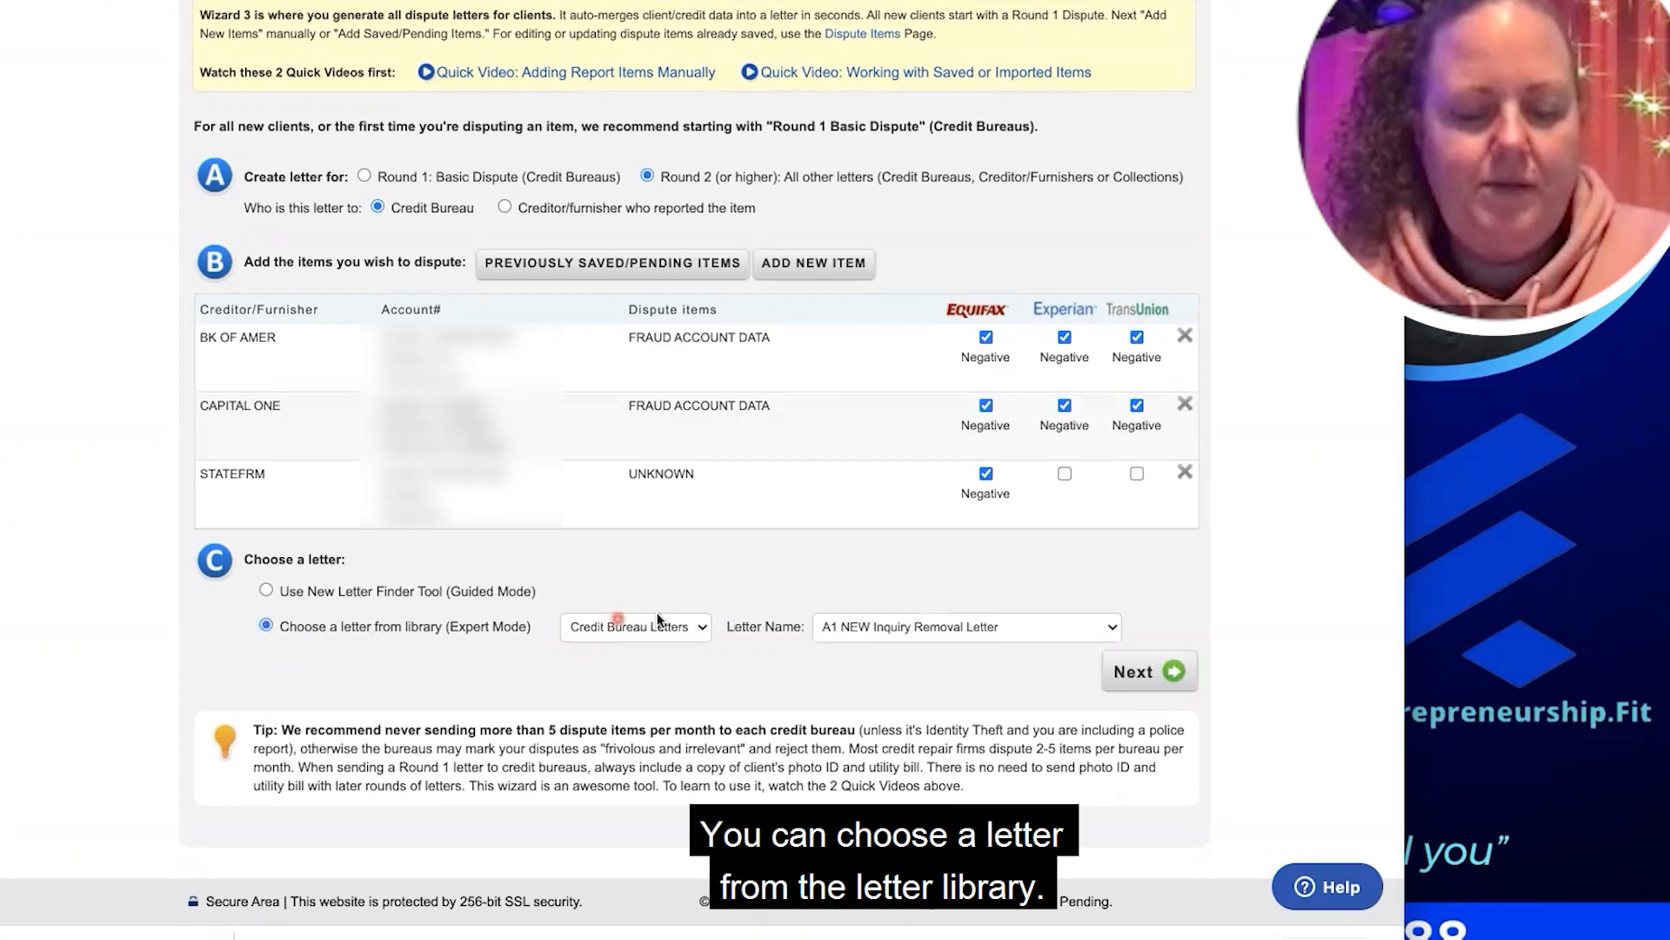
left_click(880, 626)
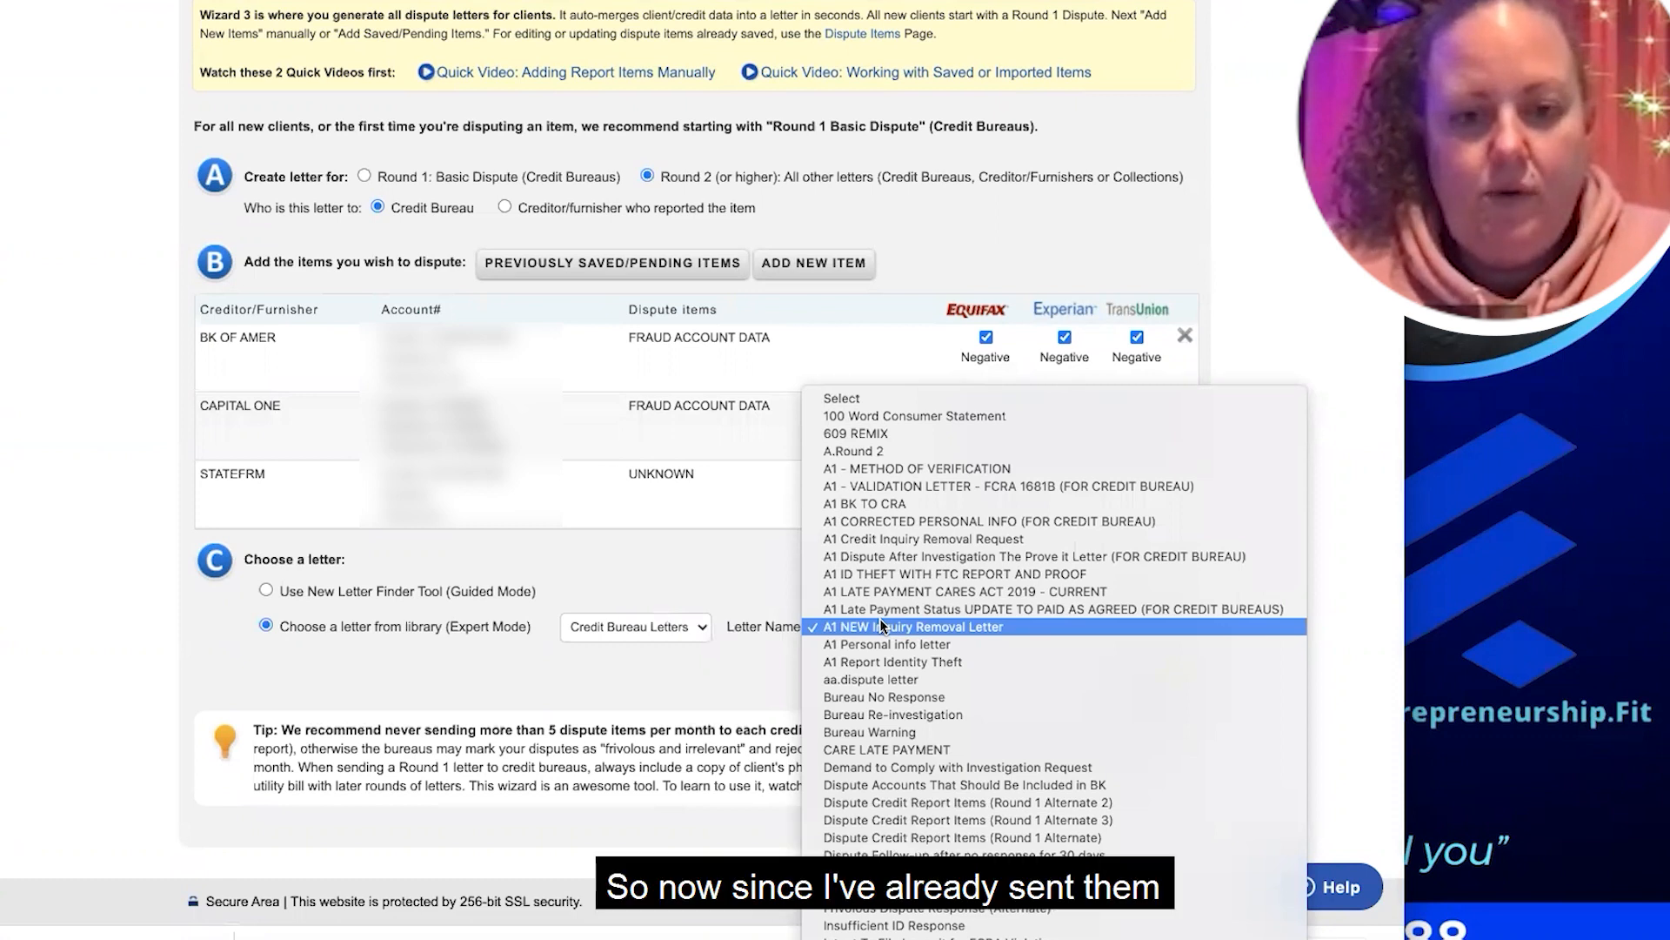
left_click(902, 555)
left_click(1169, 681)
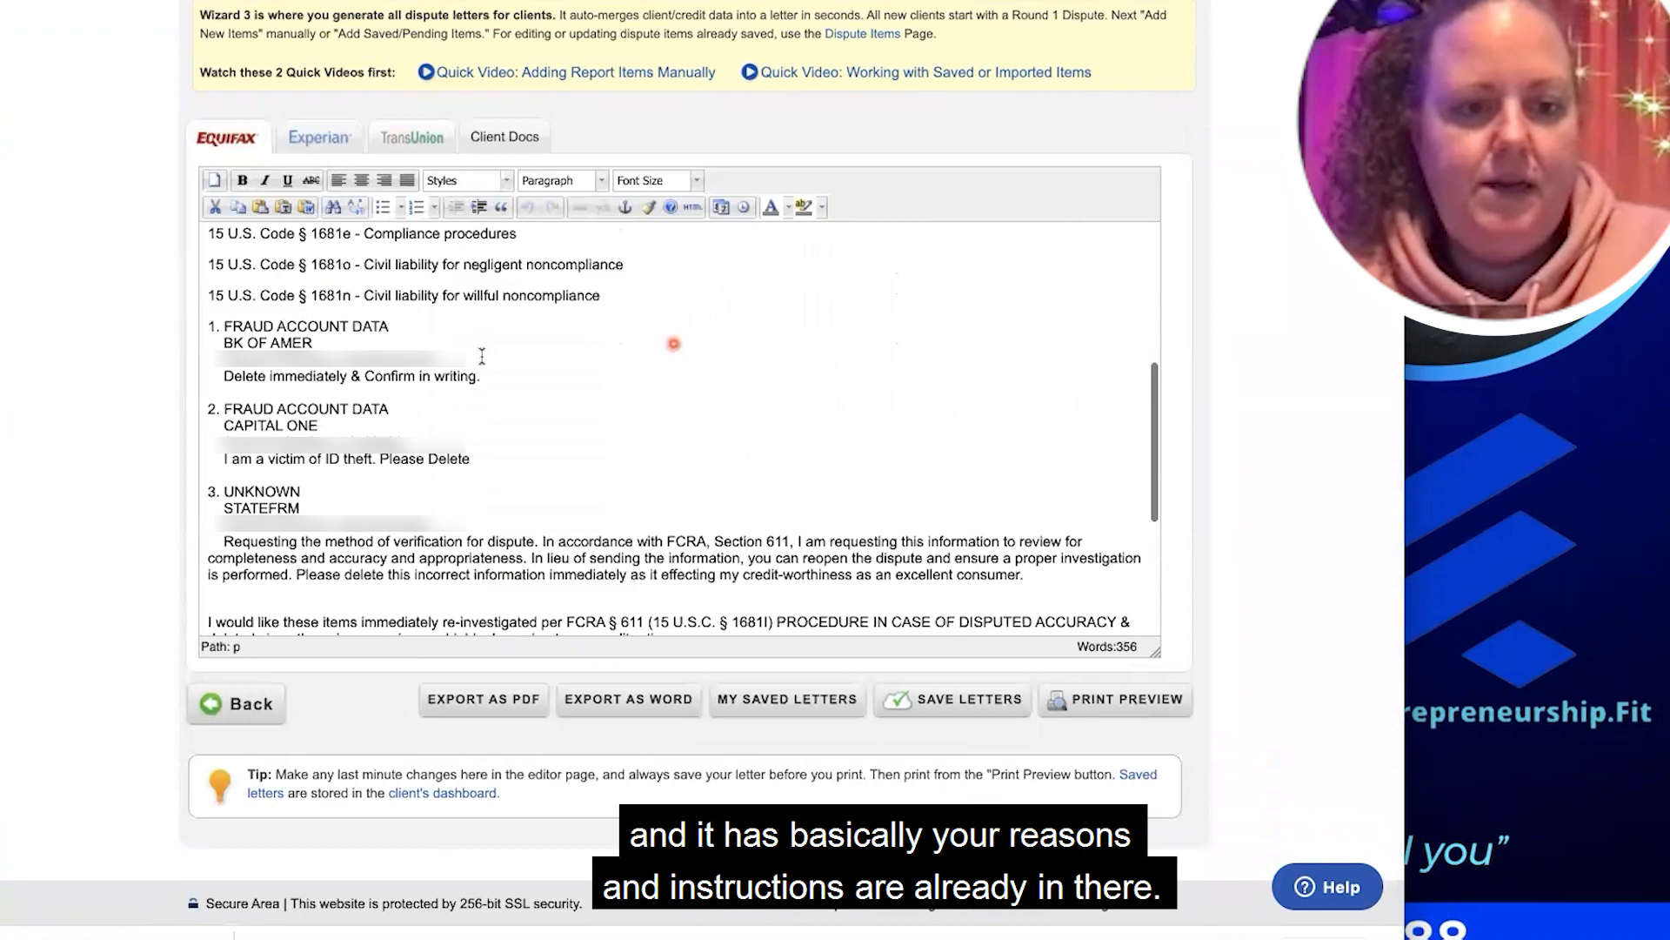
scroll(482, 355, "down", 3)
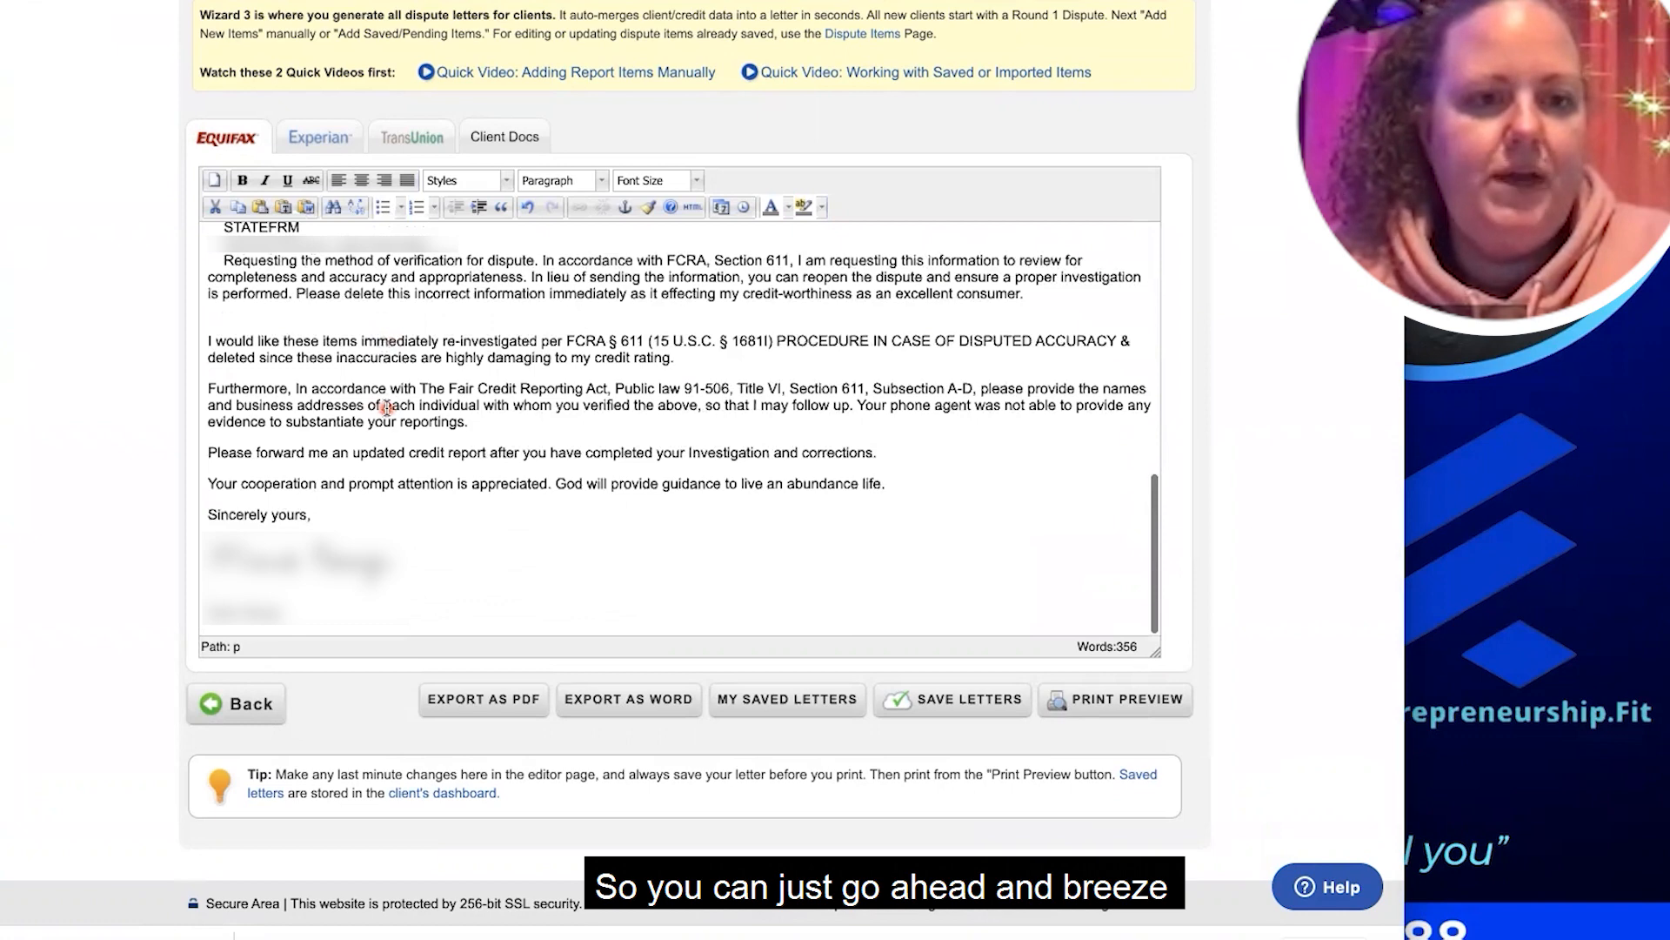
left_click(320, 138)
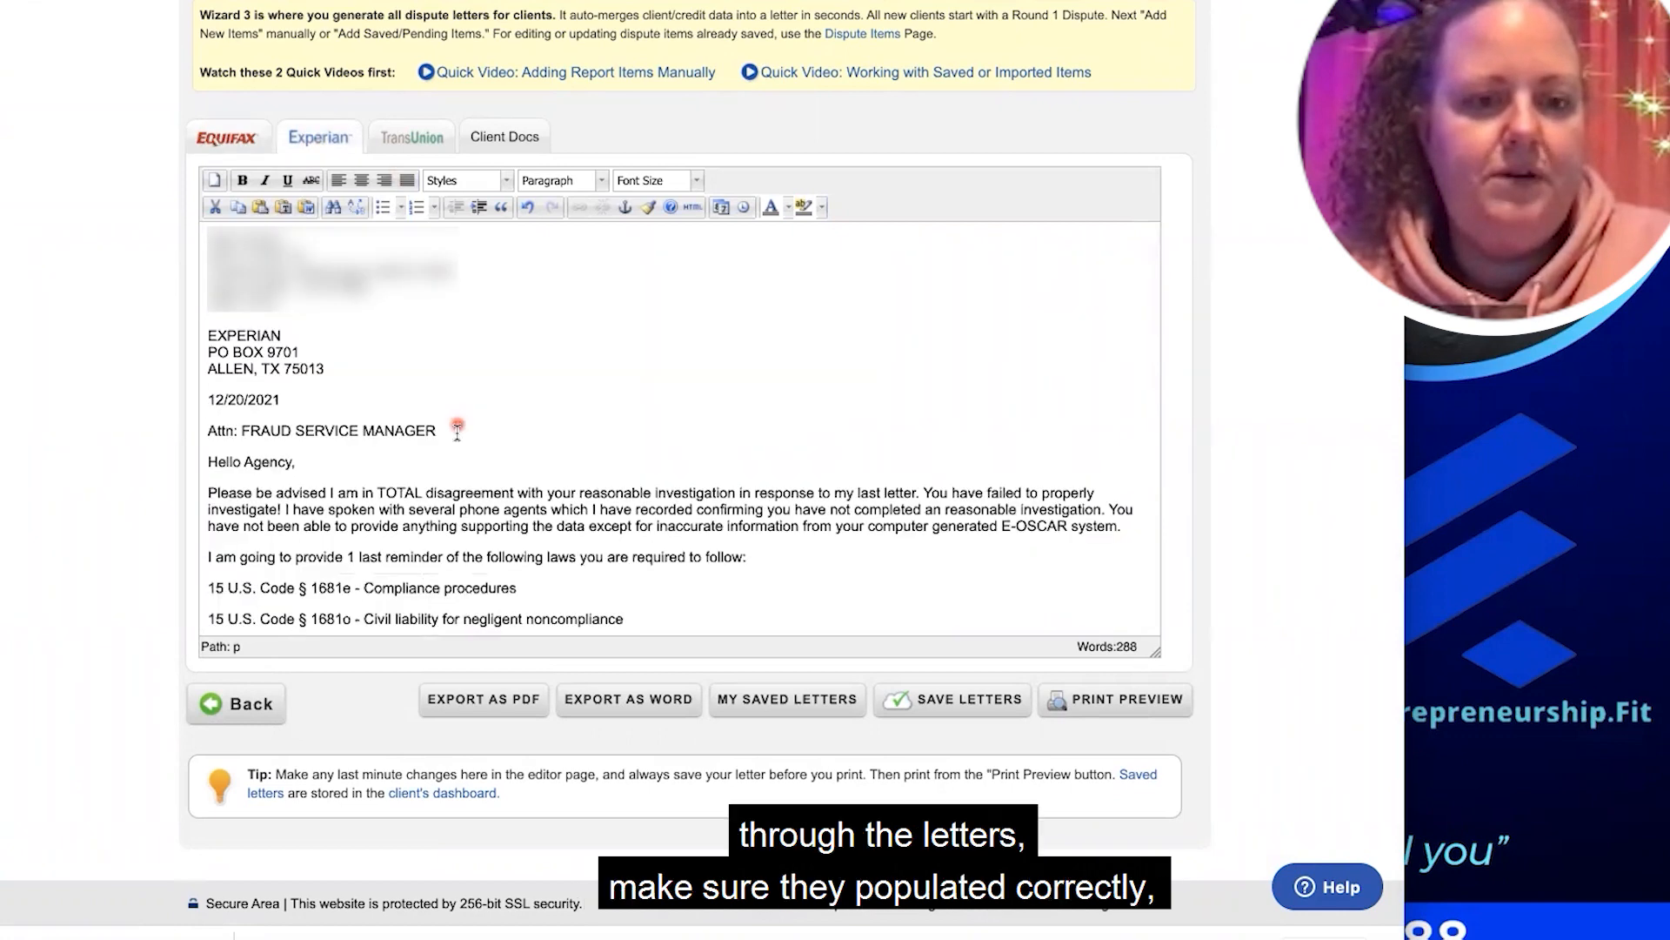
scroll(457, 430, "down", 3)
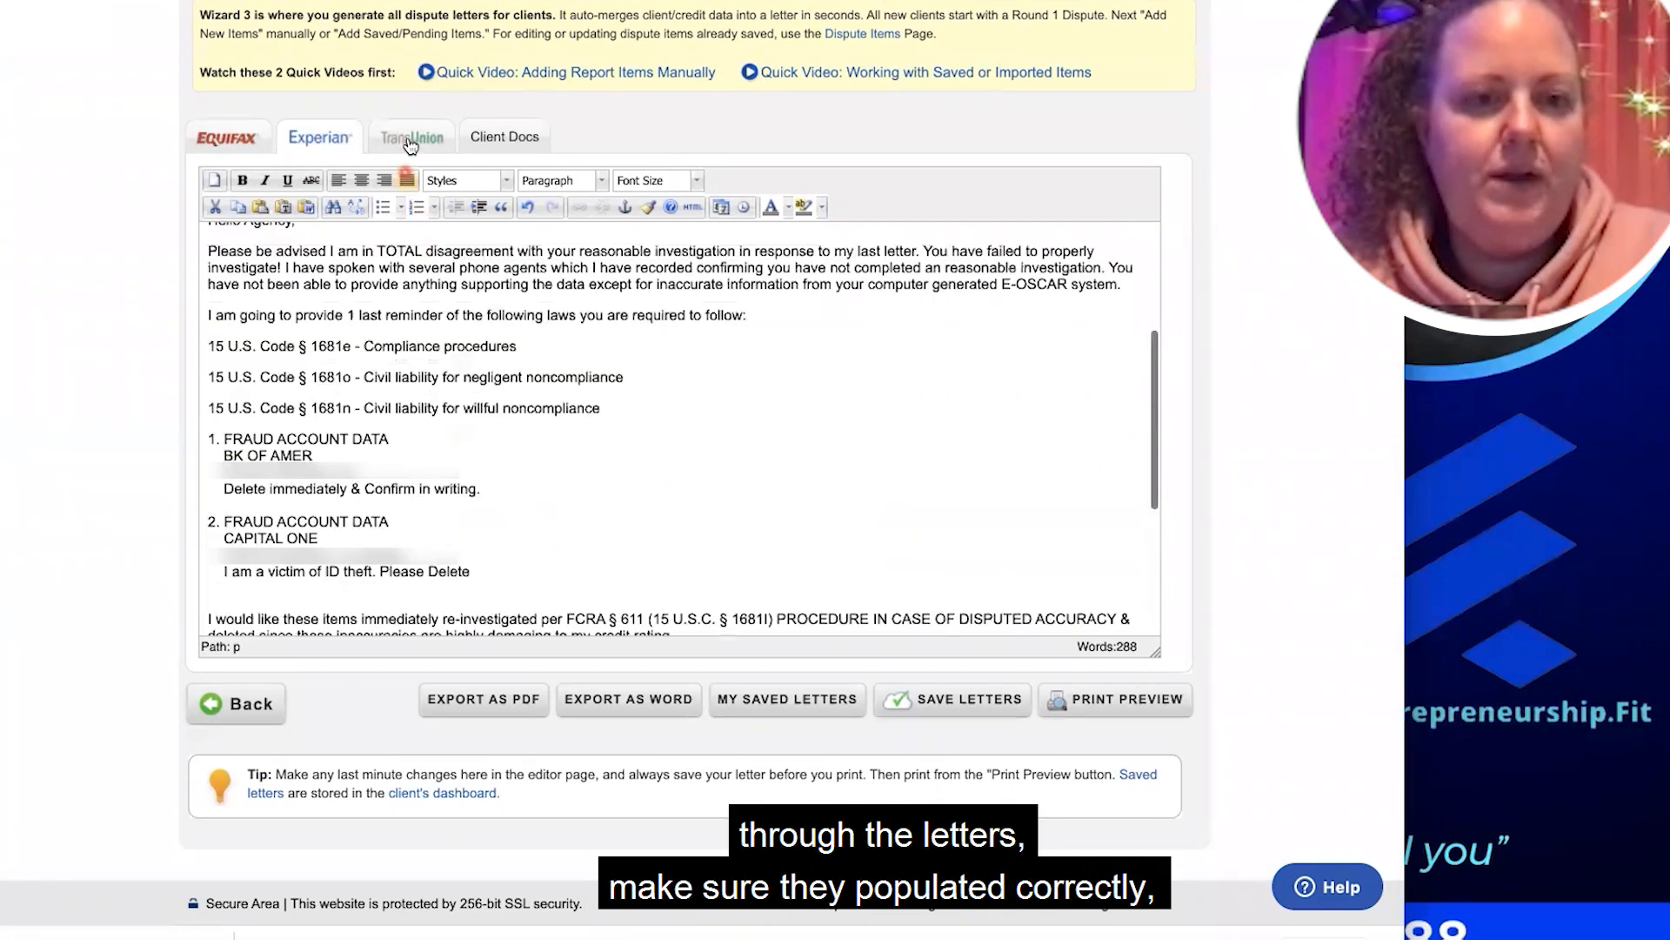
left_click(411, 138)
Save all three letters as Data - R2 with round 2 and the GENERAL abbreviation
left_click(961, 696)
type("Data - R2")
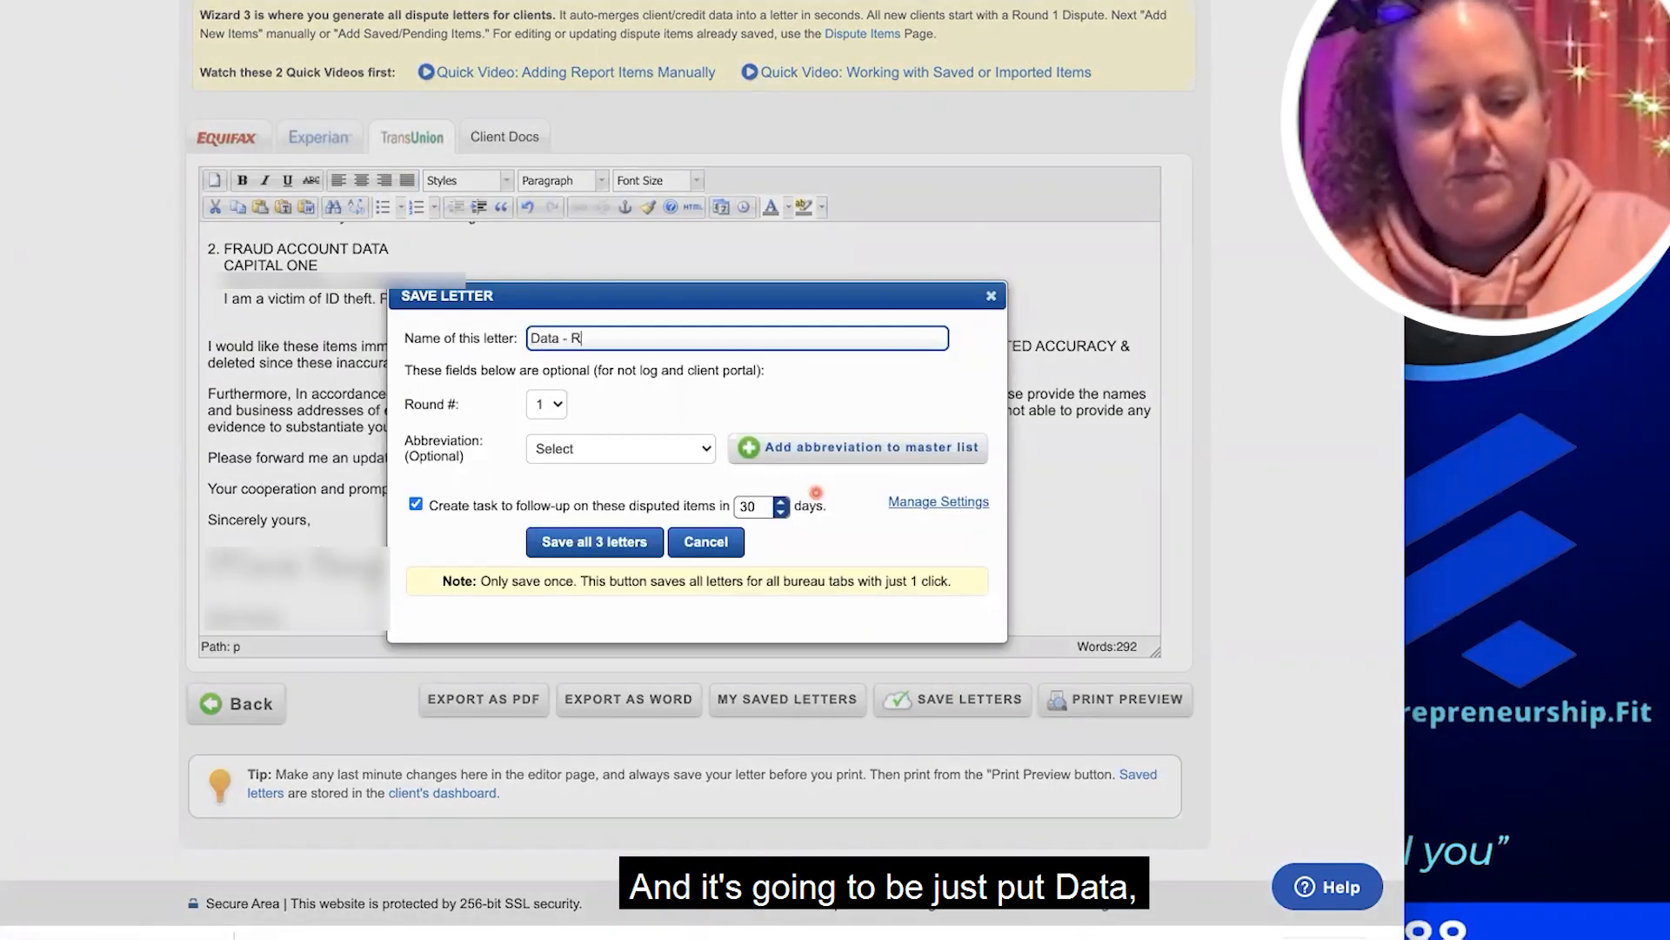
left_click(547, 404)
left_click(550, 423)
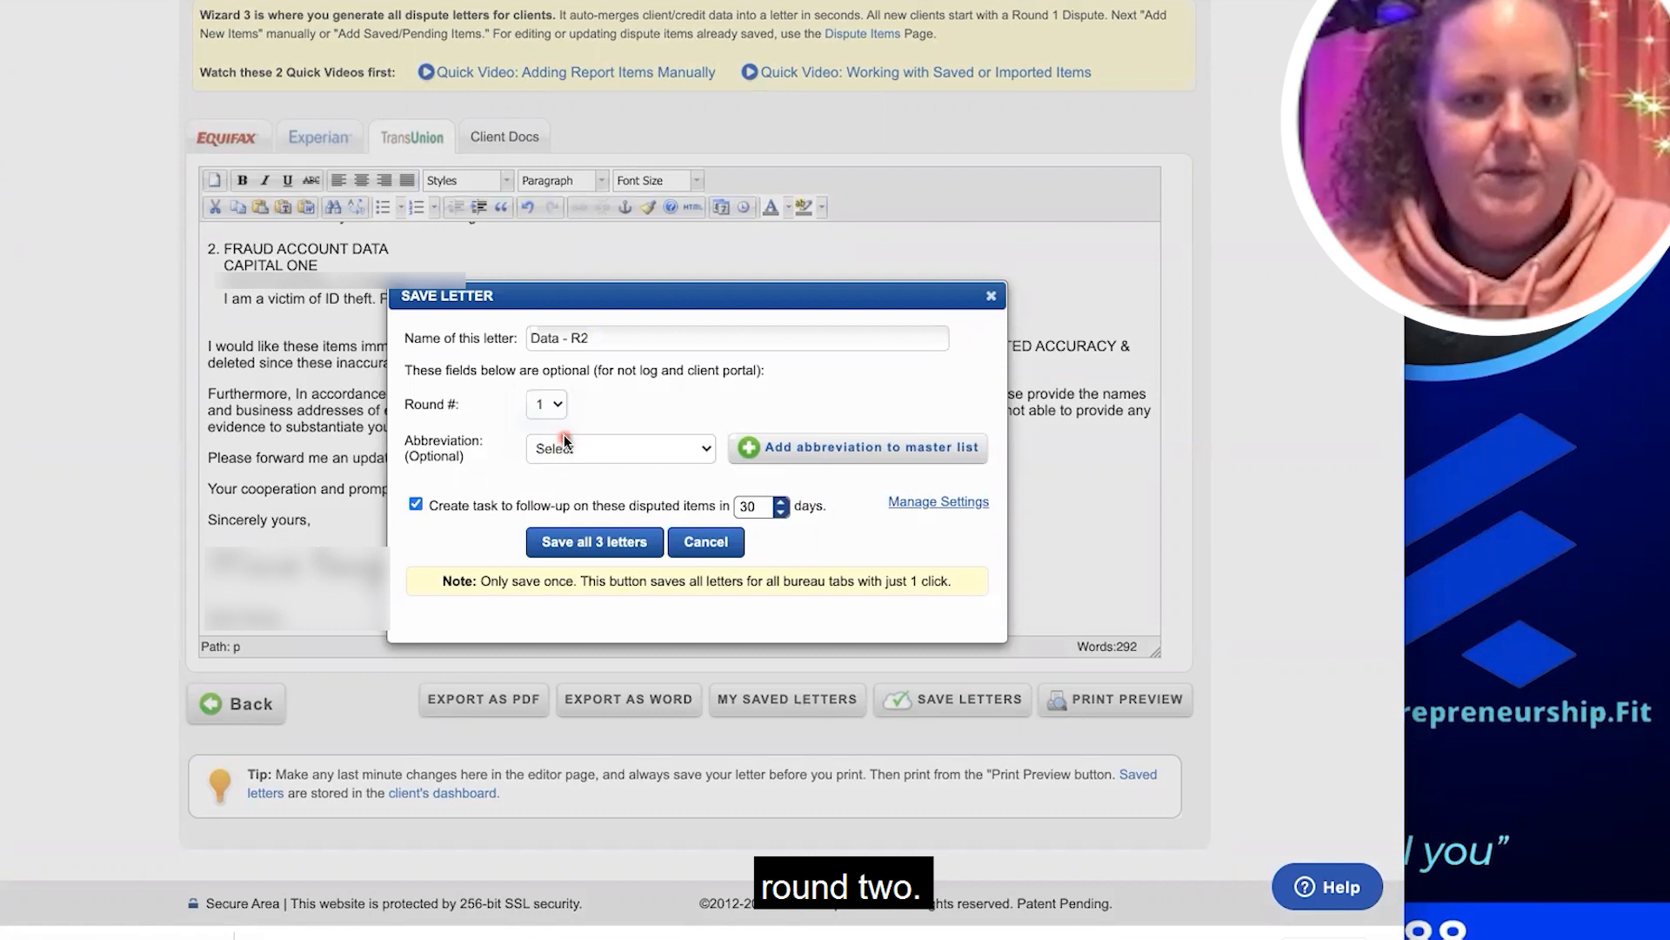
left_click(565, 444)
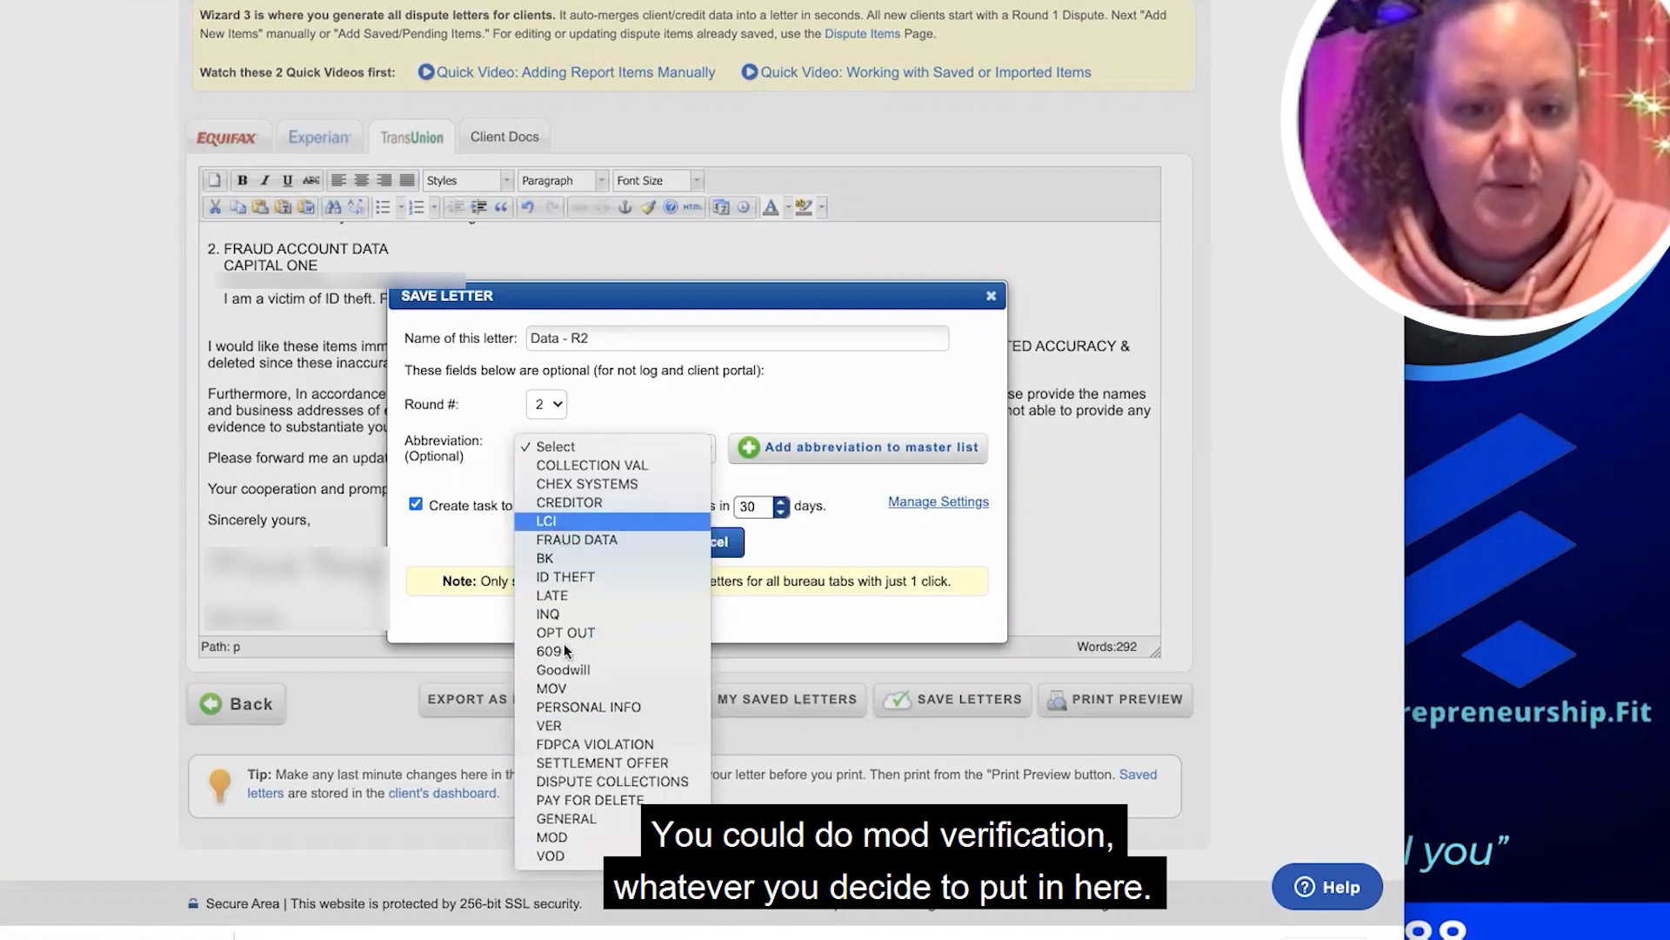
left_click(566, 820)
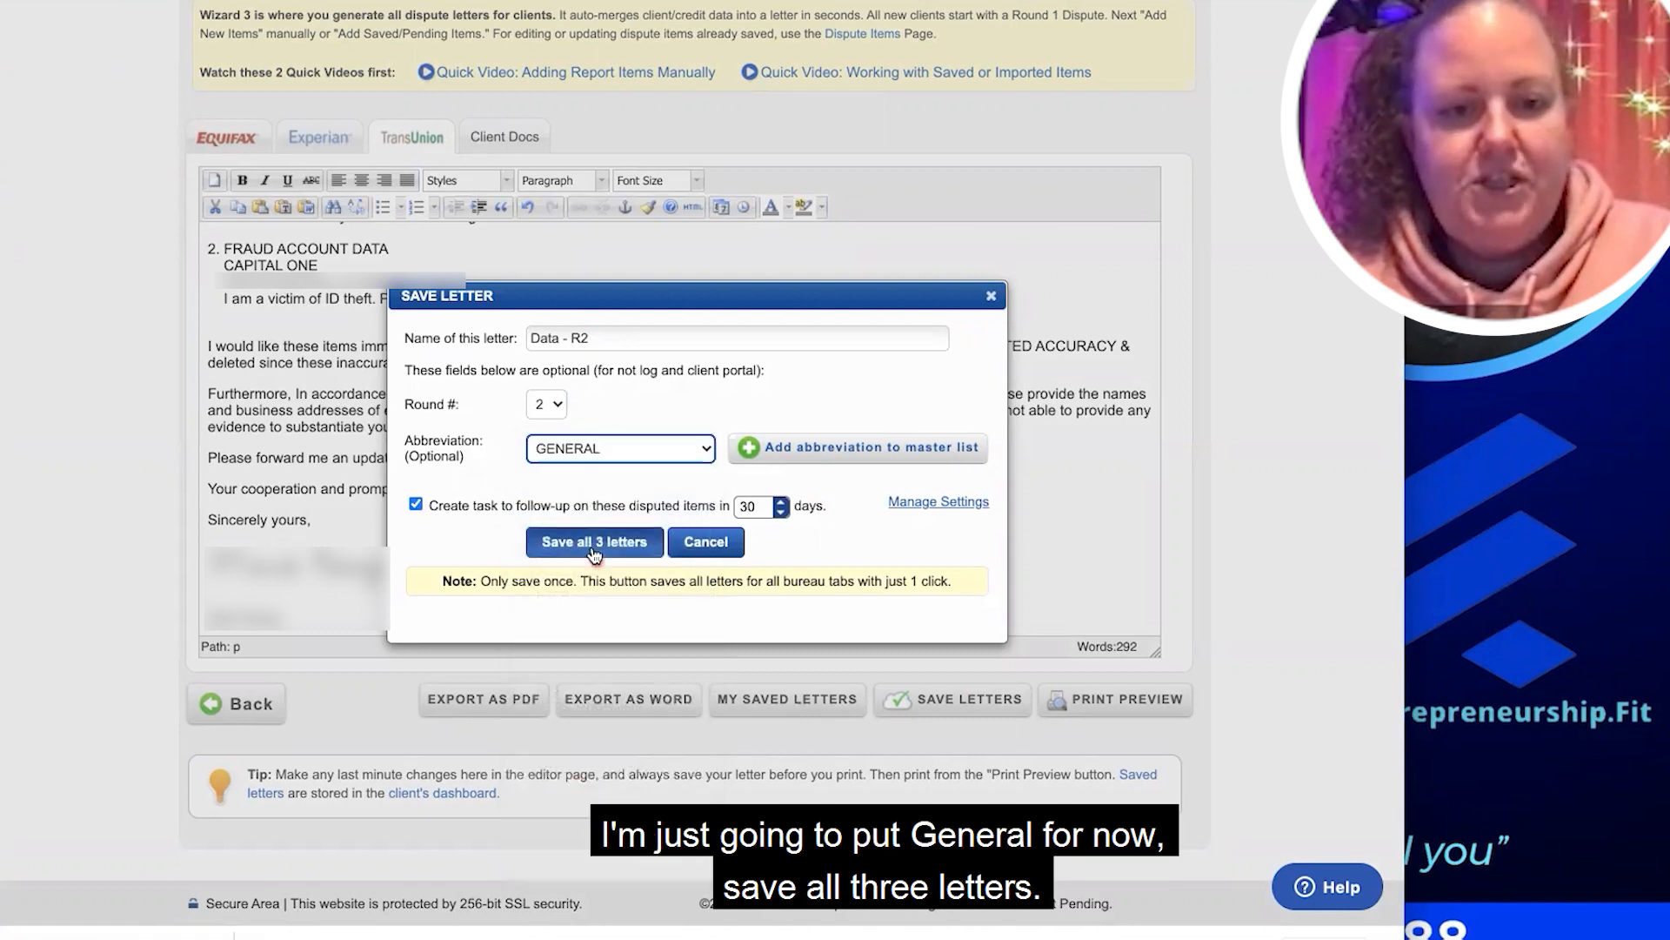
left_click(599, 542)
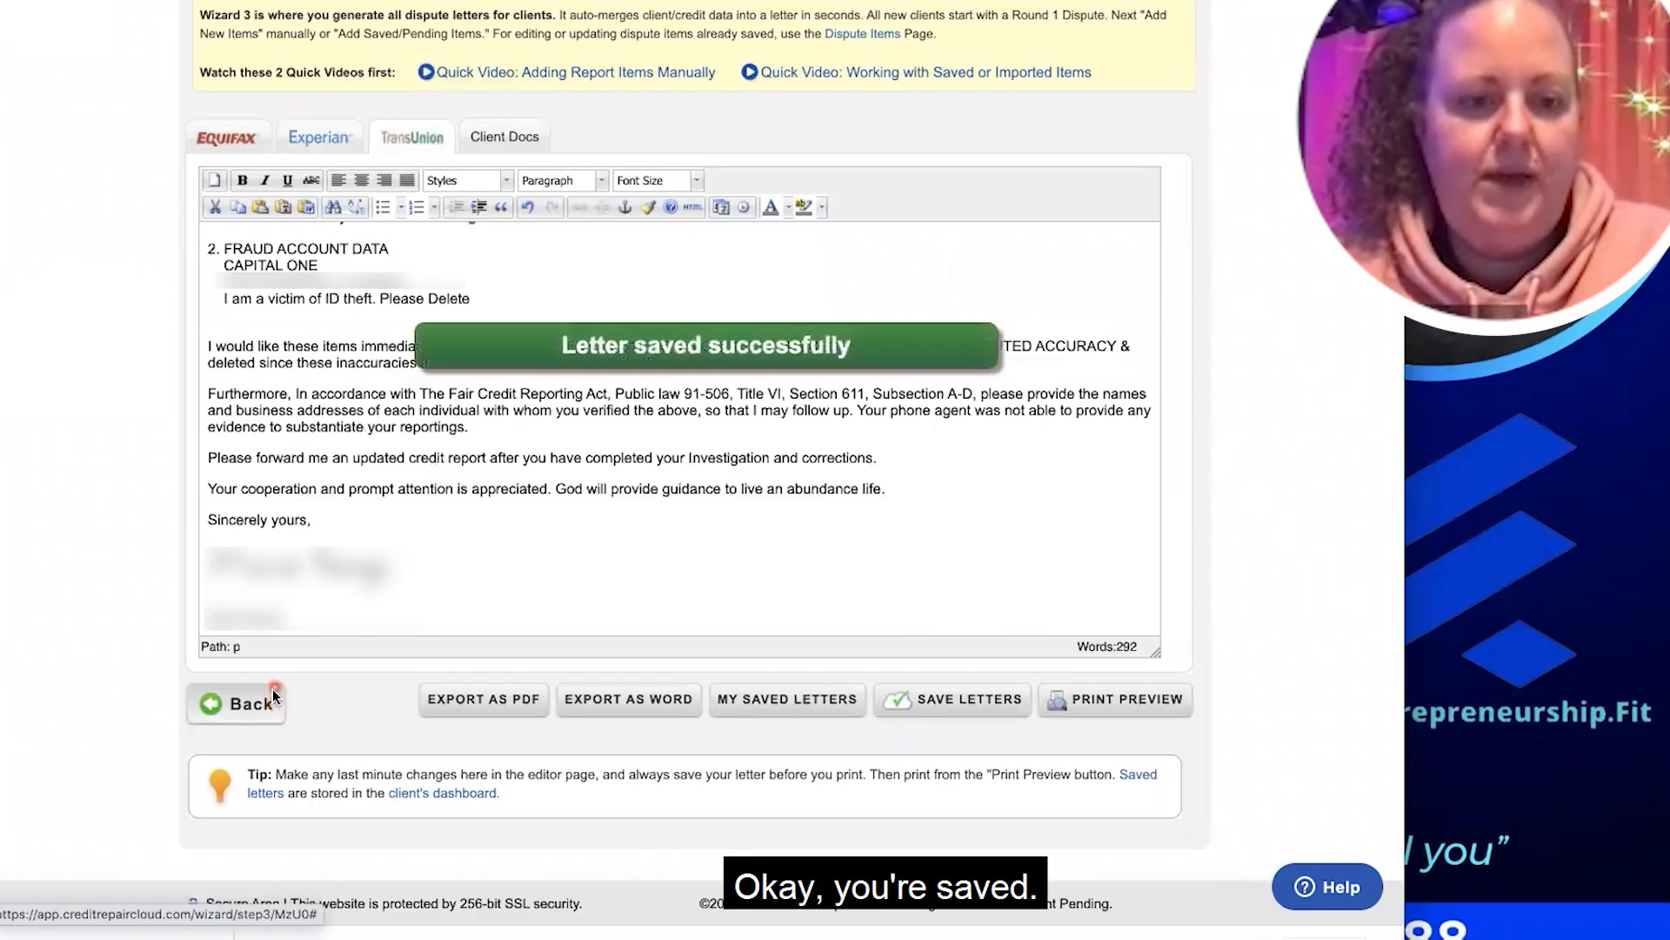
Go back to the dispute errors page and remove the BK OF AMER, CAPITAL ONE and STATEFRM items from the list
left_click(264, 702)
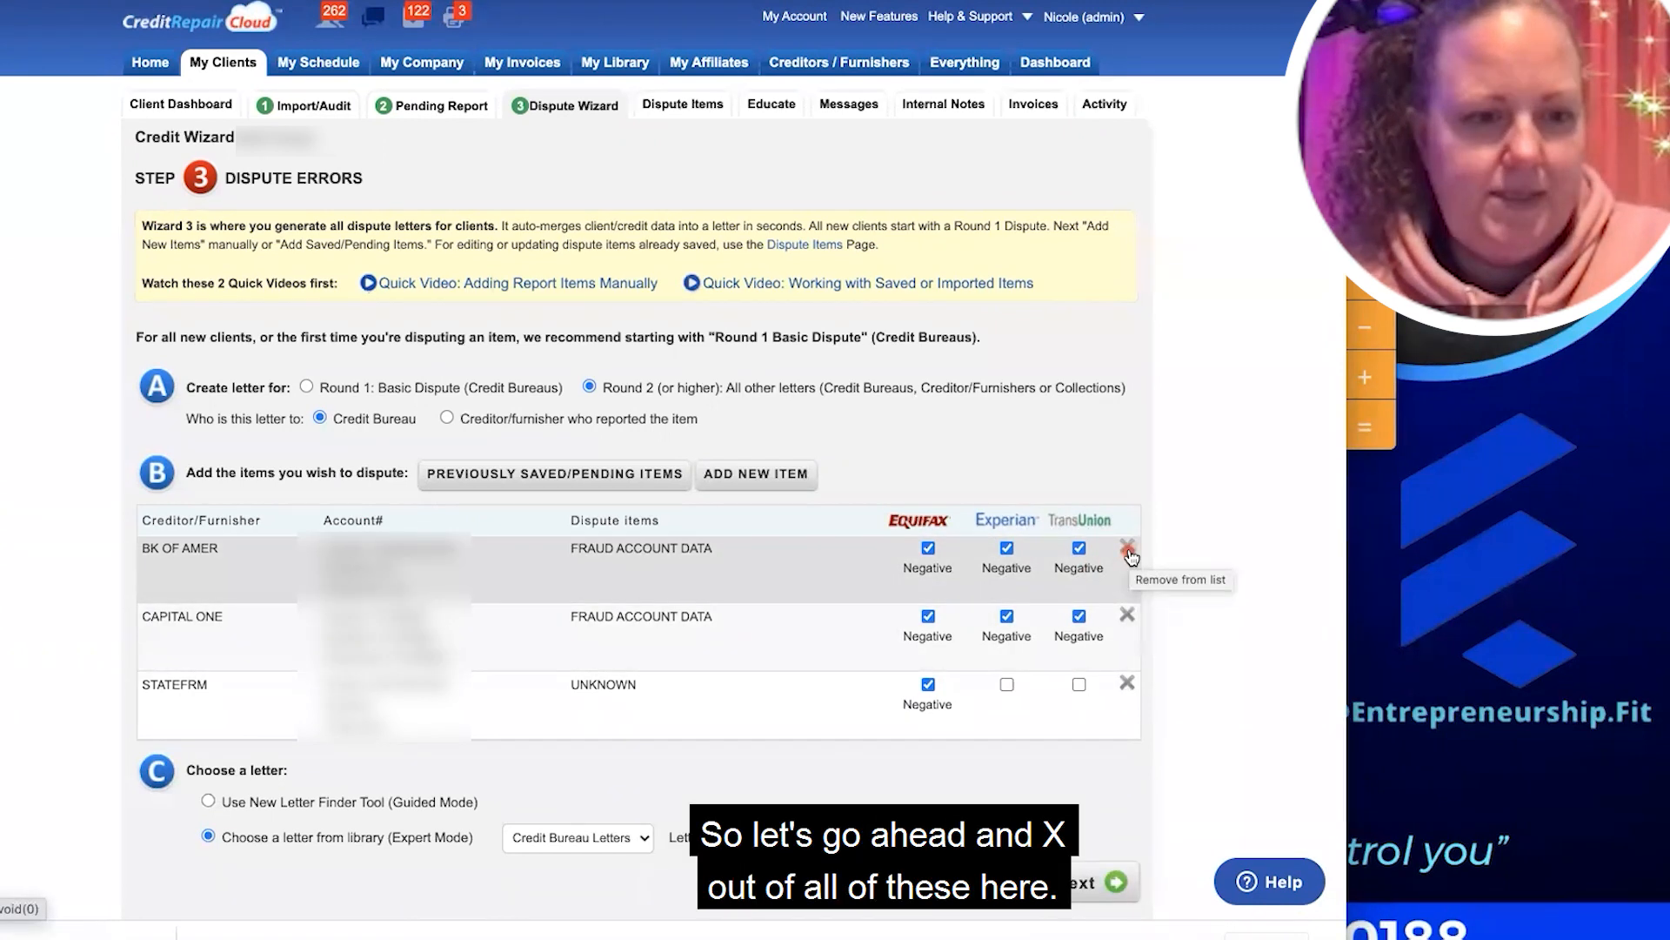
left_click(1128, 549)
left_click(1127, 548)
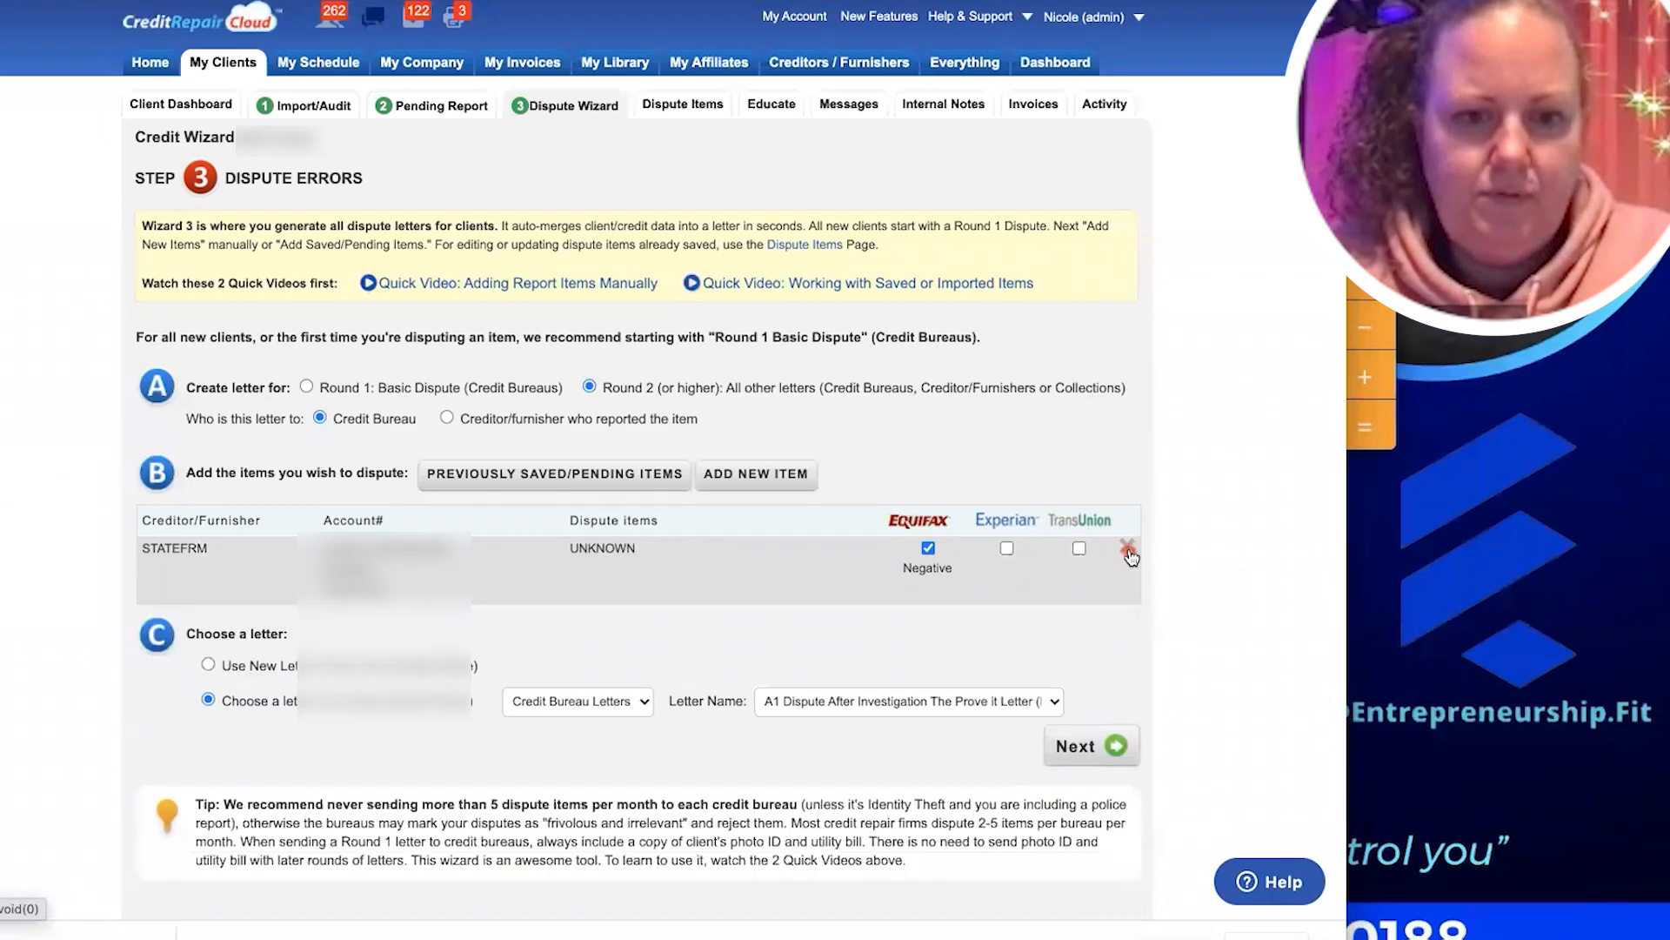
left_click(1128, 548)
Add the two previously saved KEYBANK NA late payment items and the ST FARM BK item to the dispute list
left_click(555, 473)
scroll(592, 254, "down", 6)
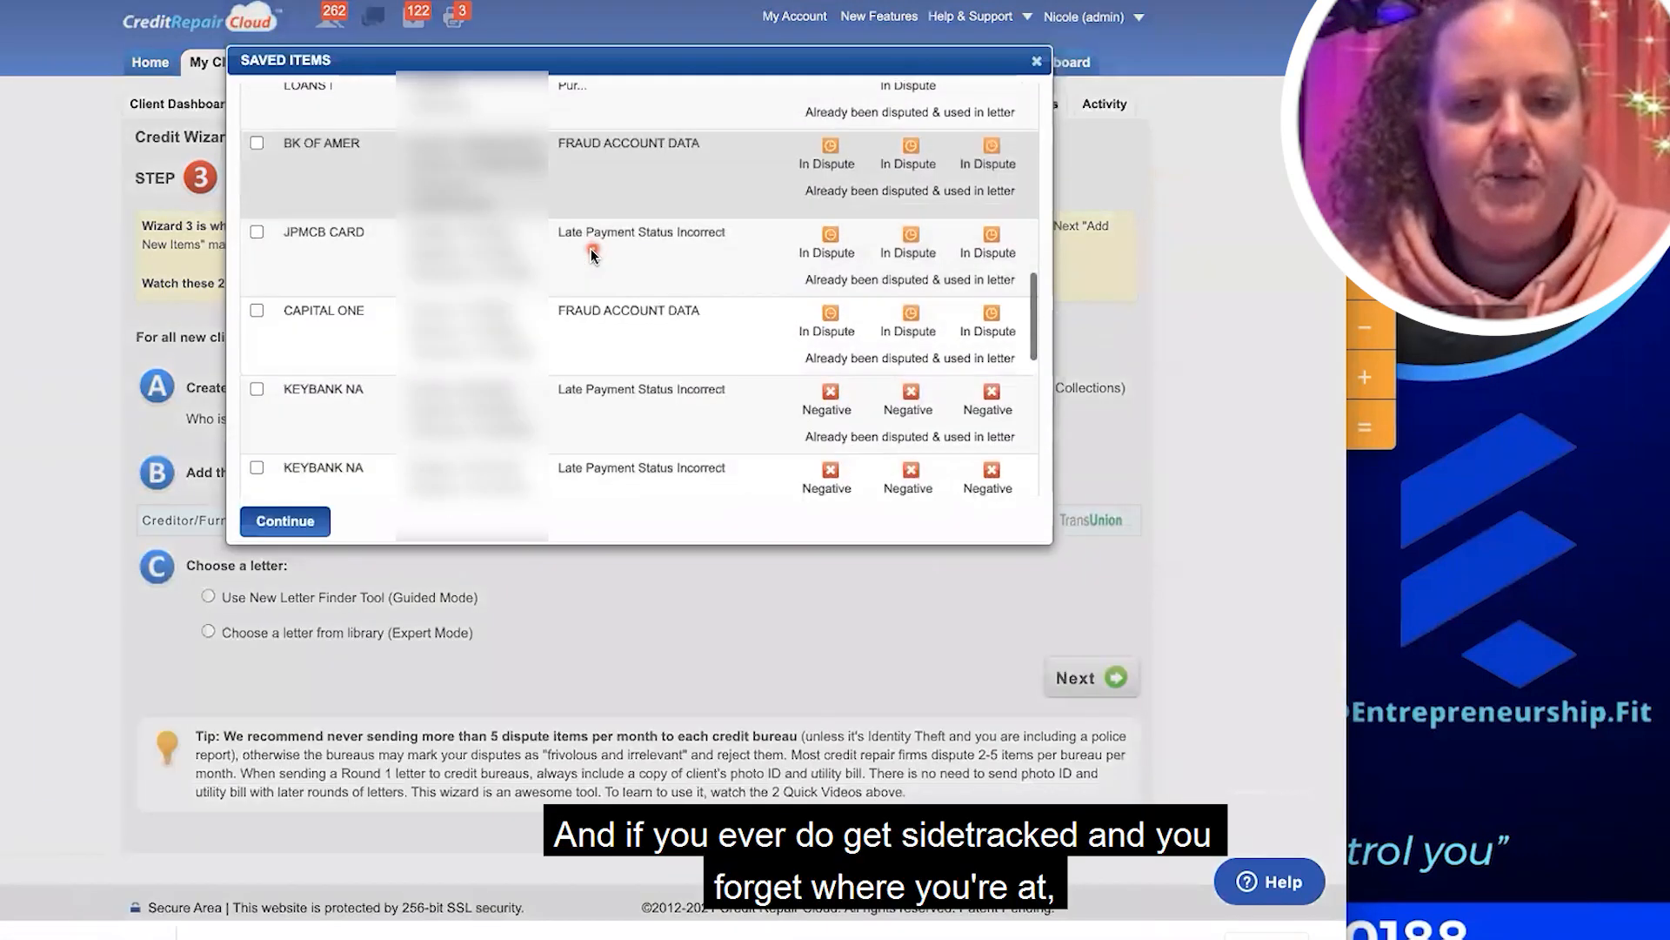
scroll(591, 254, "down", 3)
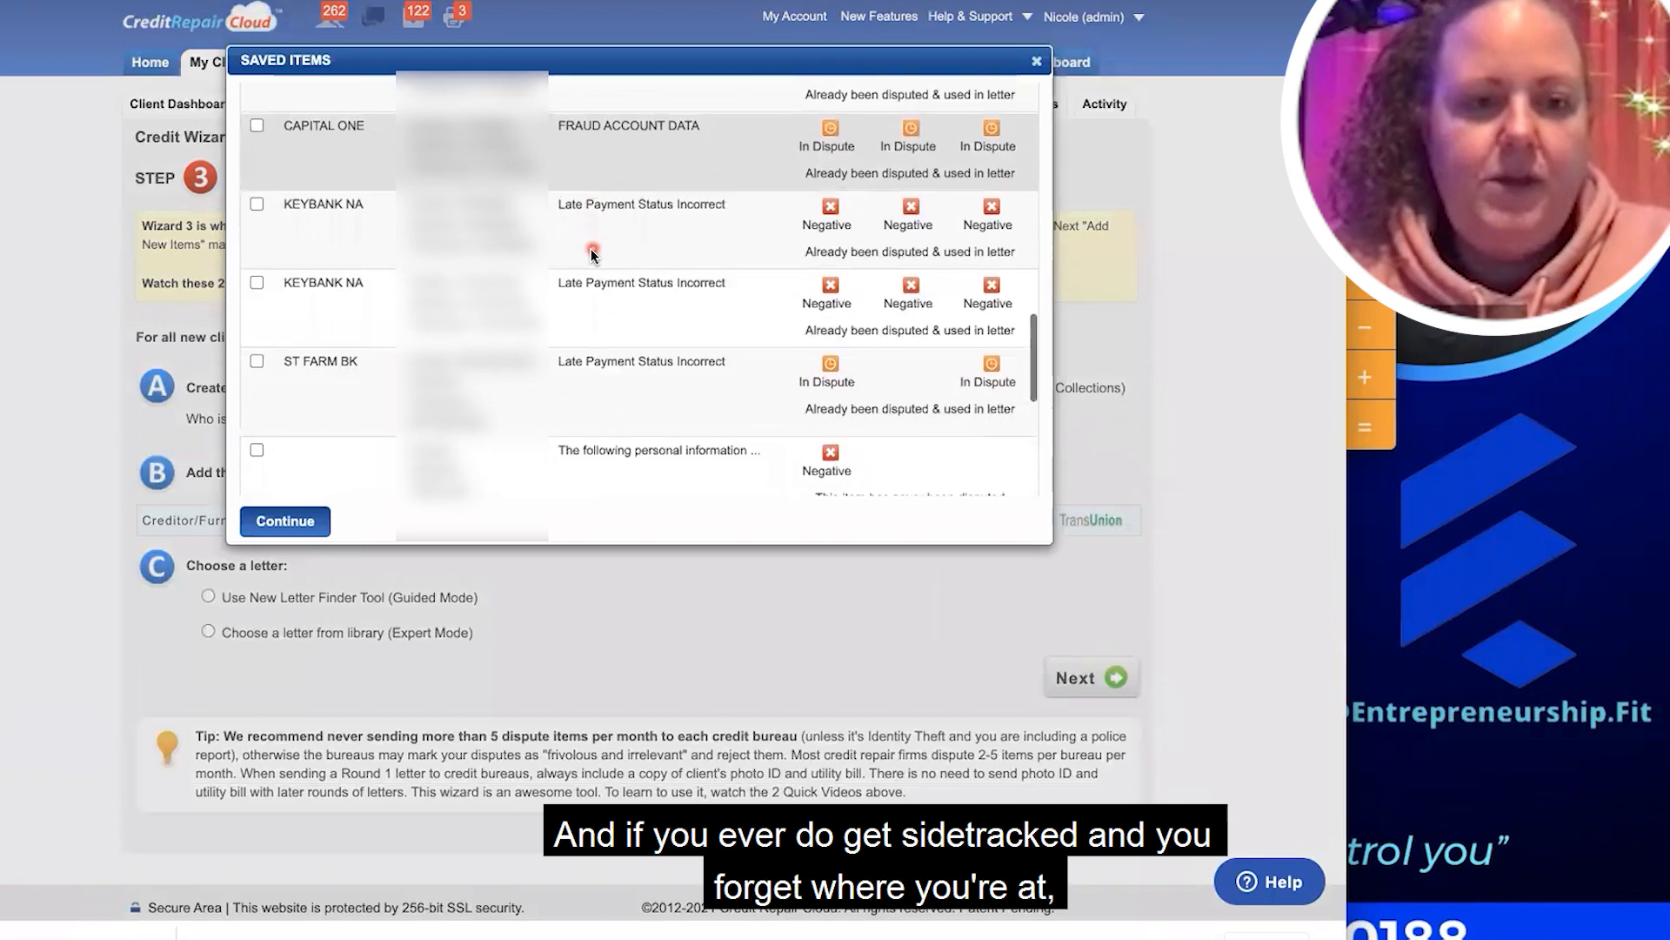
scroll(591, 253, "down", 5)
scroll(592, 252, "up", 6)
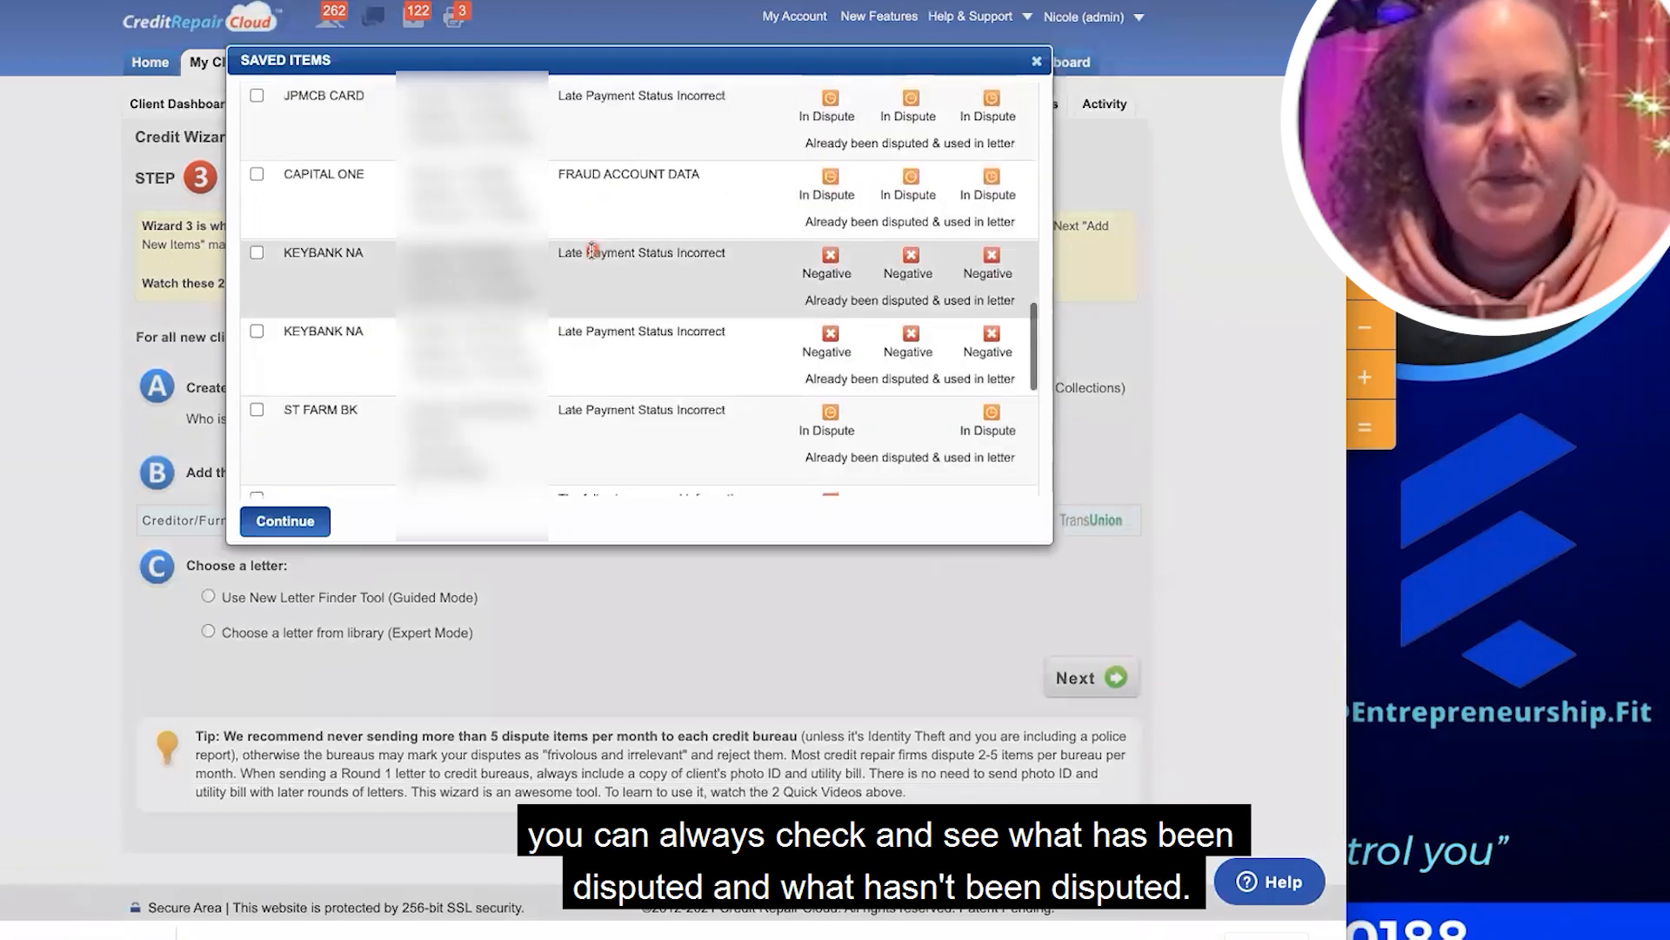
scroll(592, 252, "up", 3)
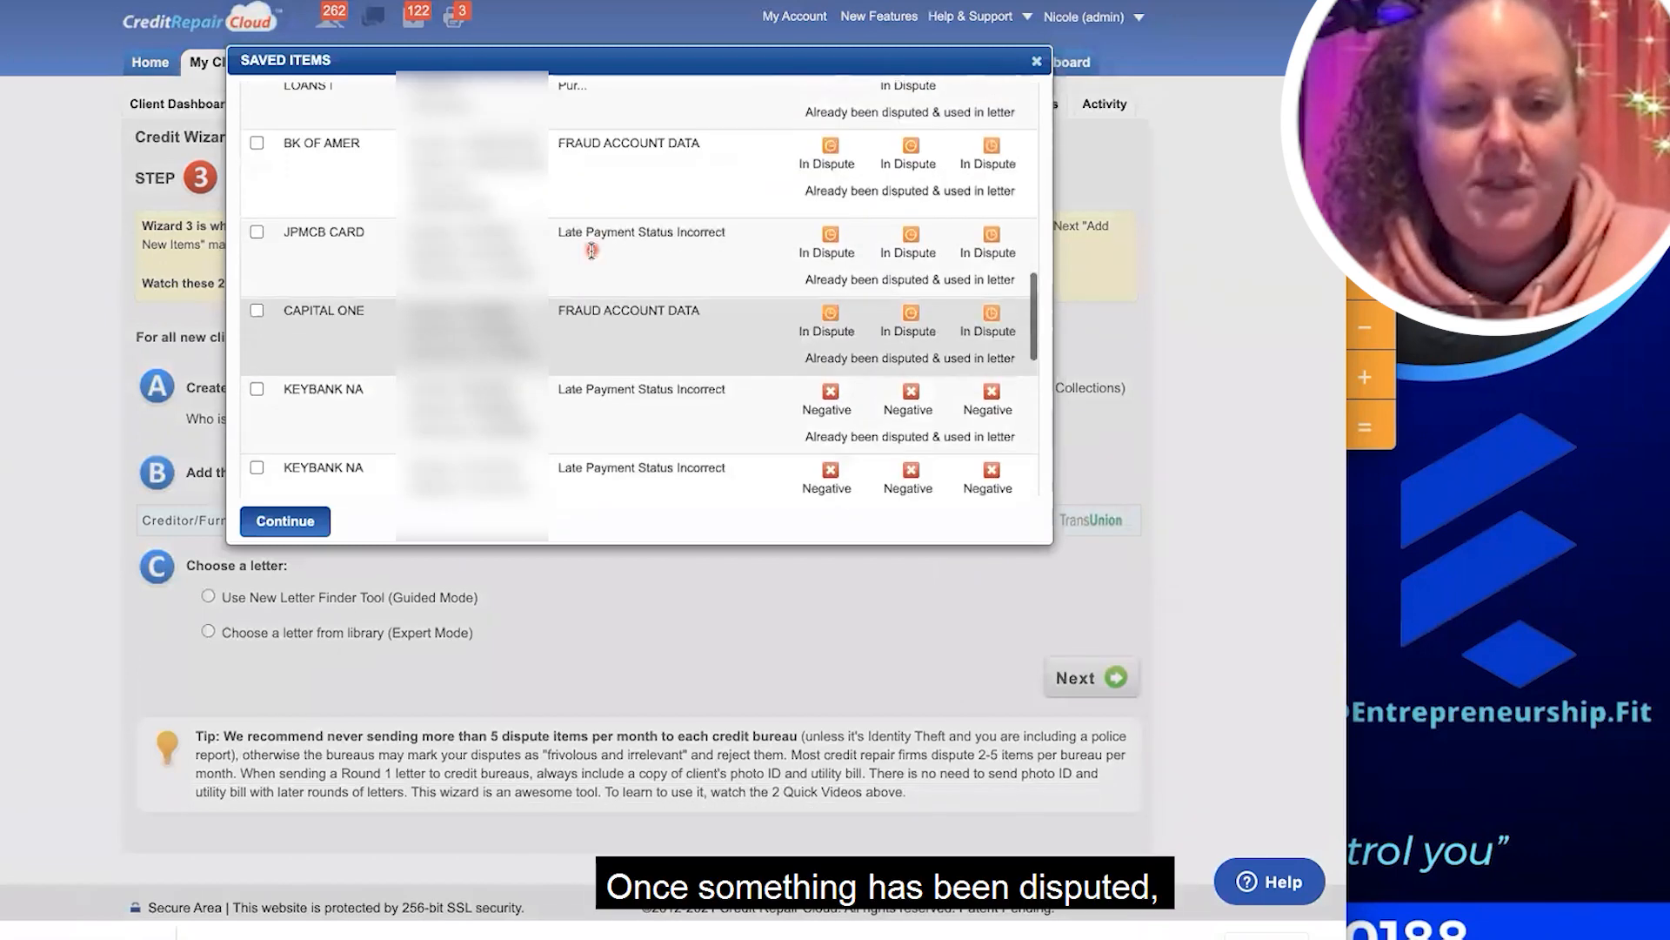
scroll(592, 254, "down", 3)
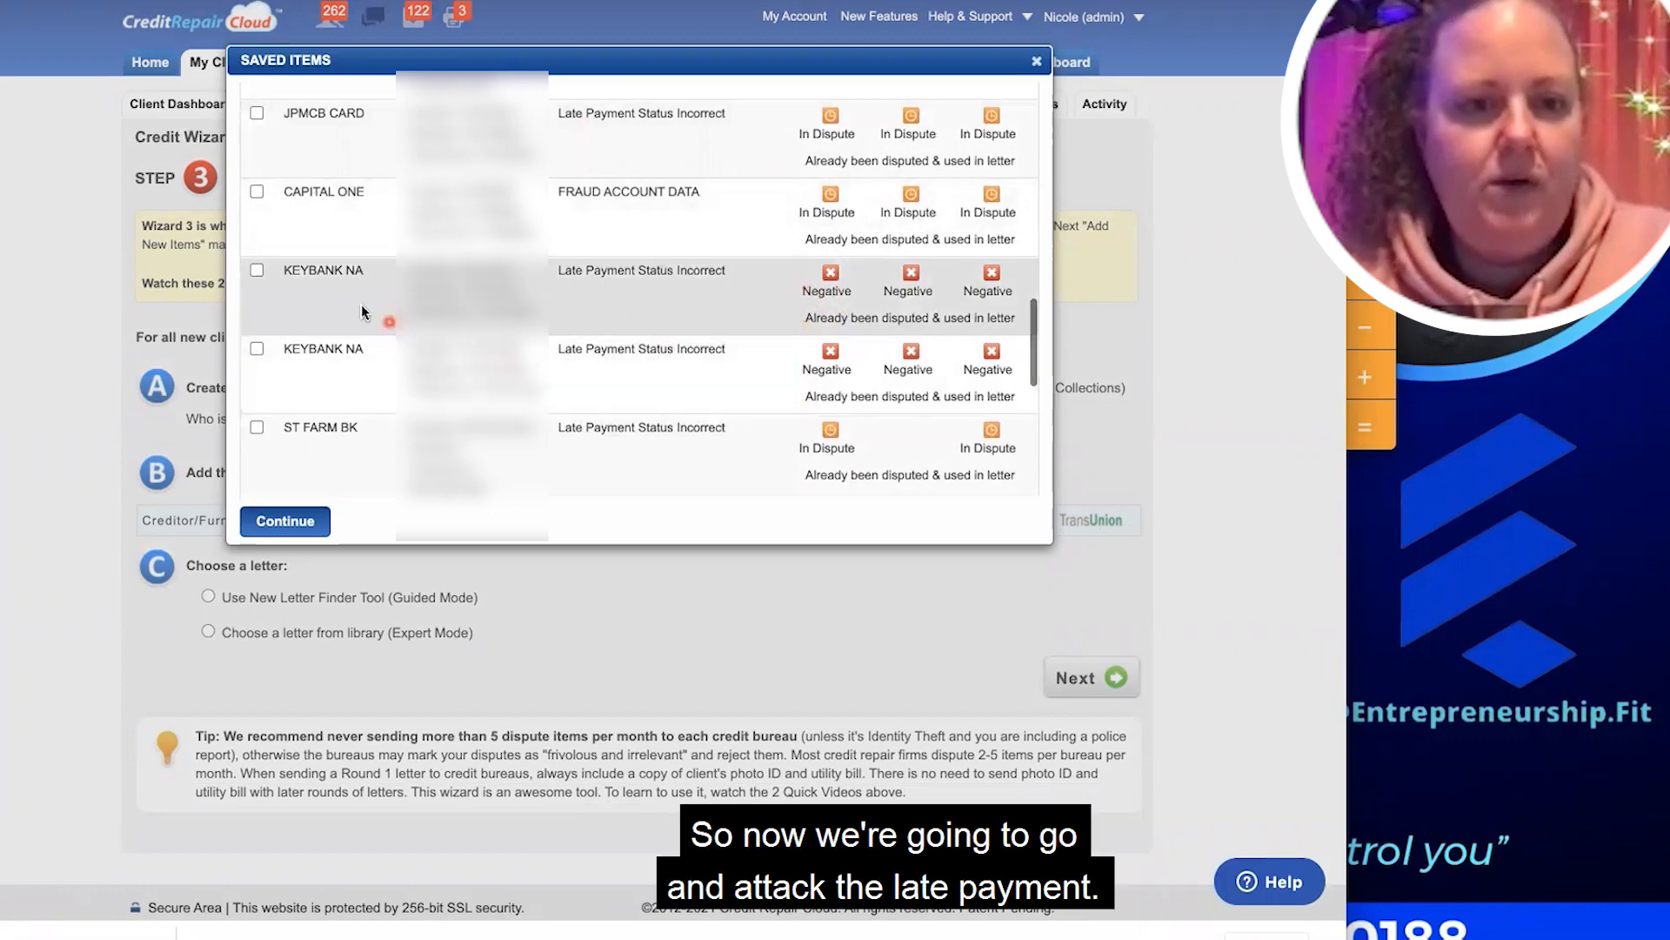
left_click(261, 271)
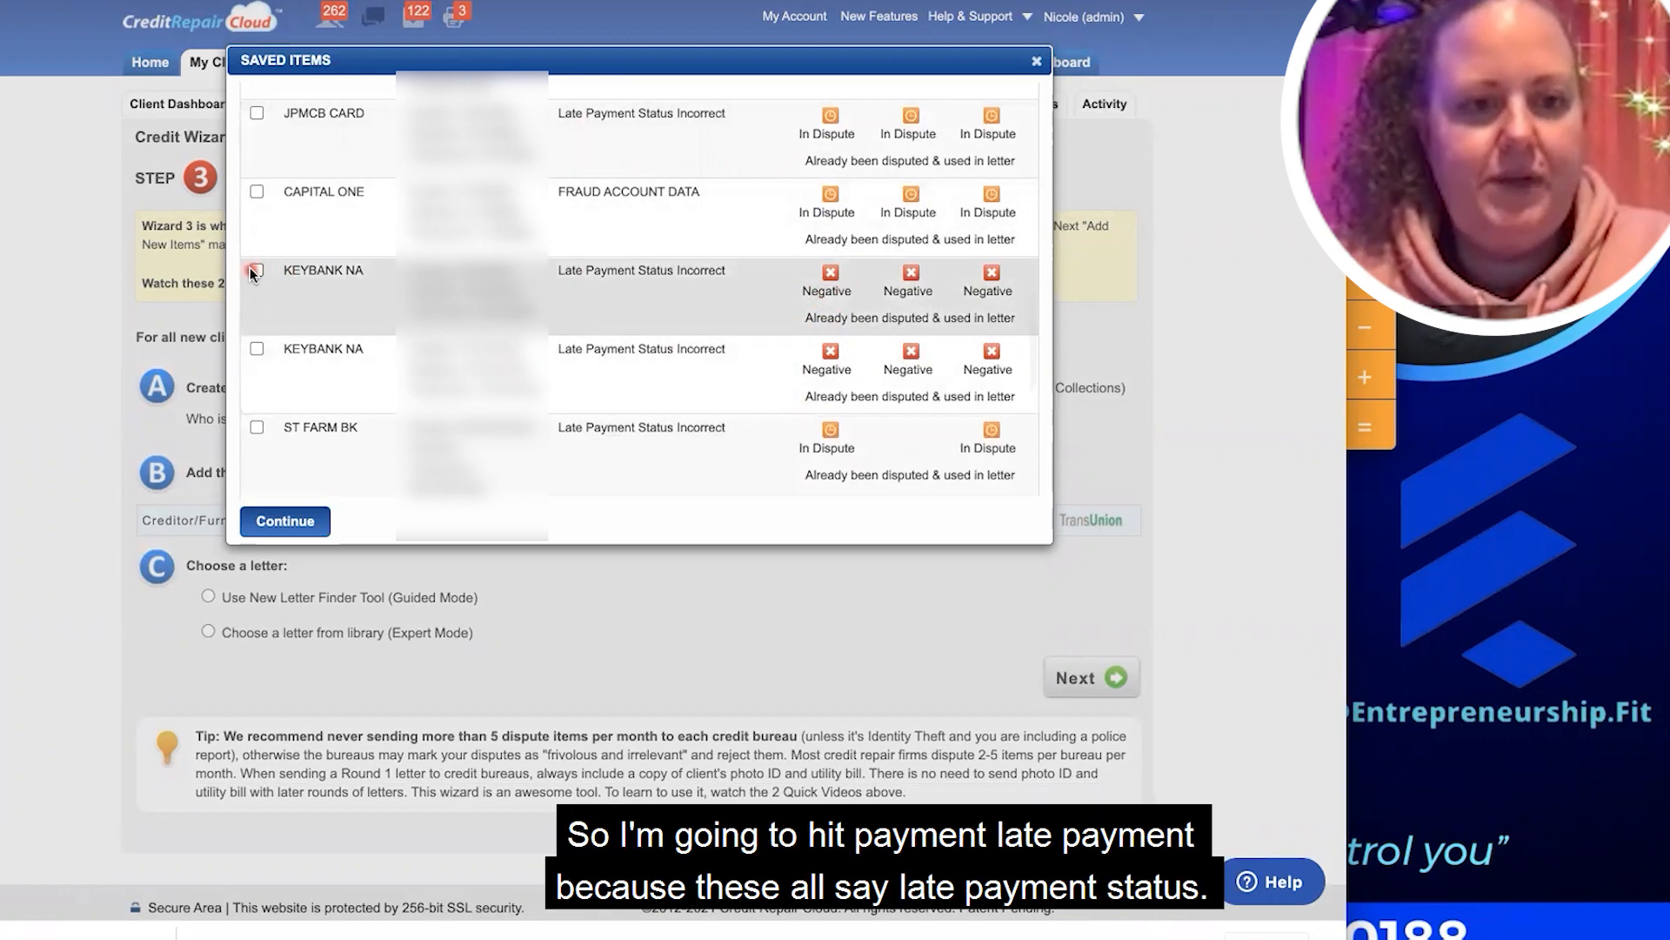
left_click(258, 427)
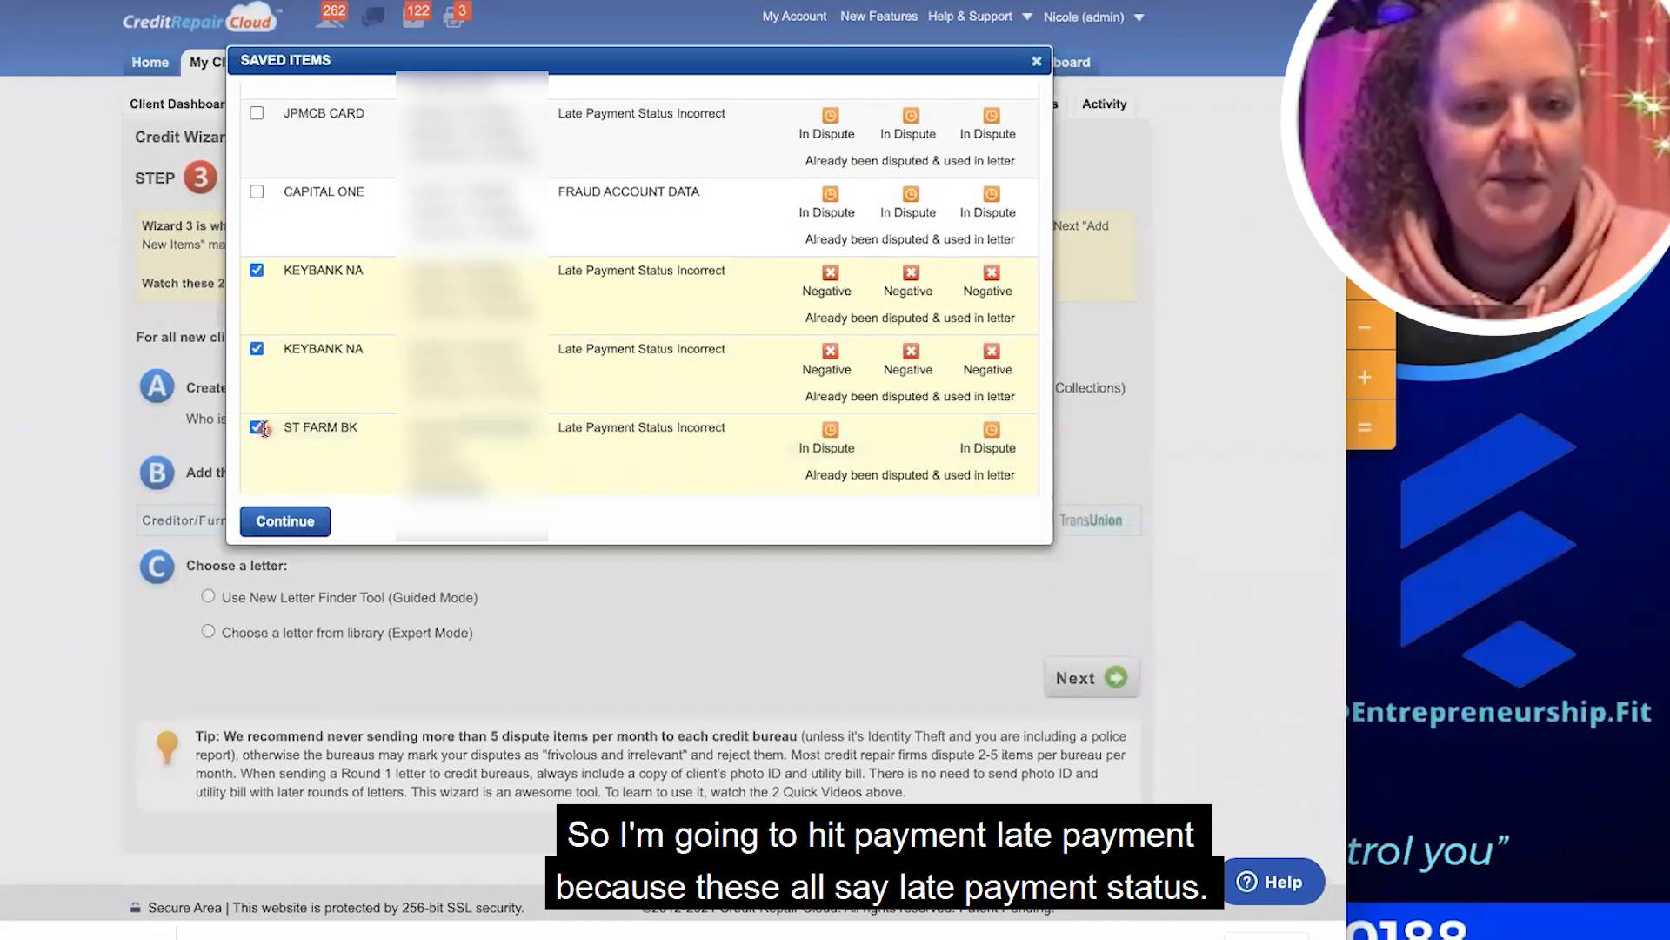
scroll(333, 326, "up", 10)
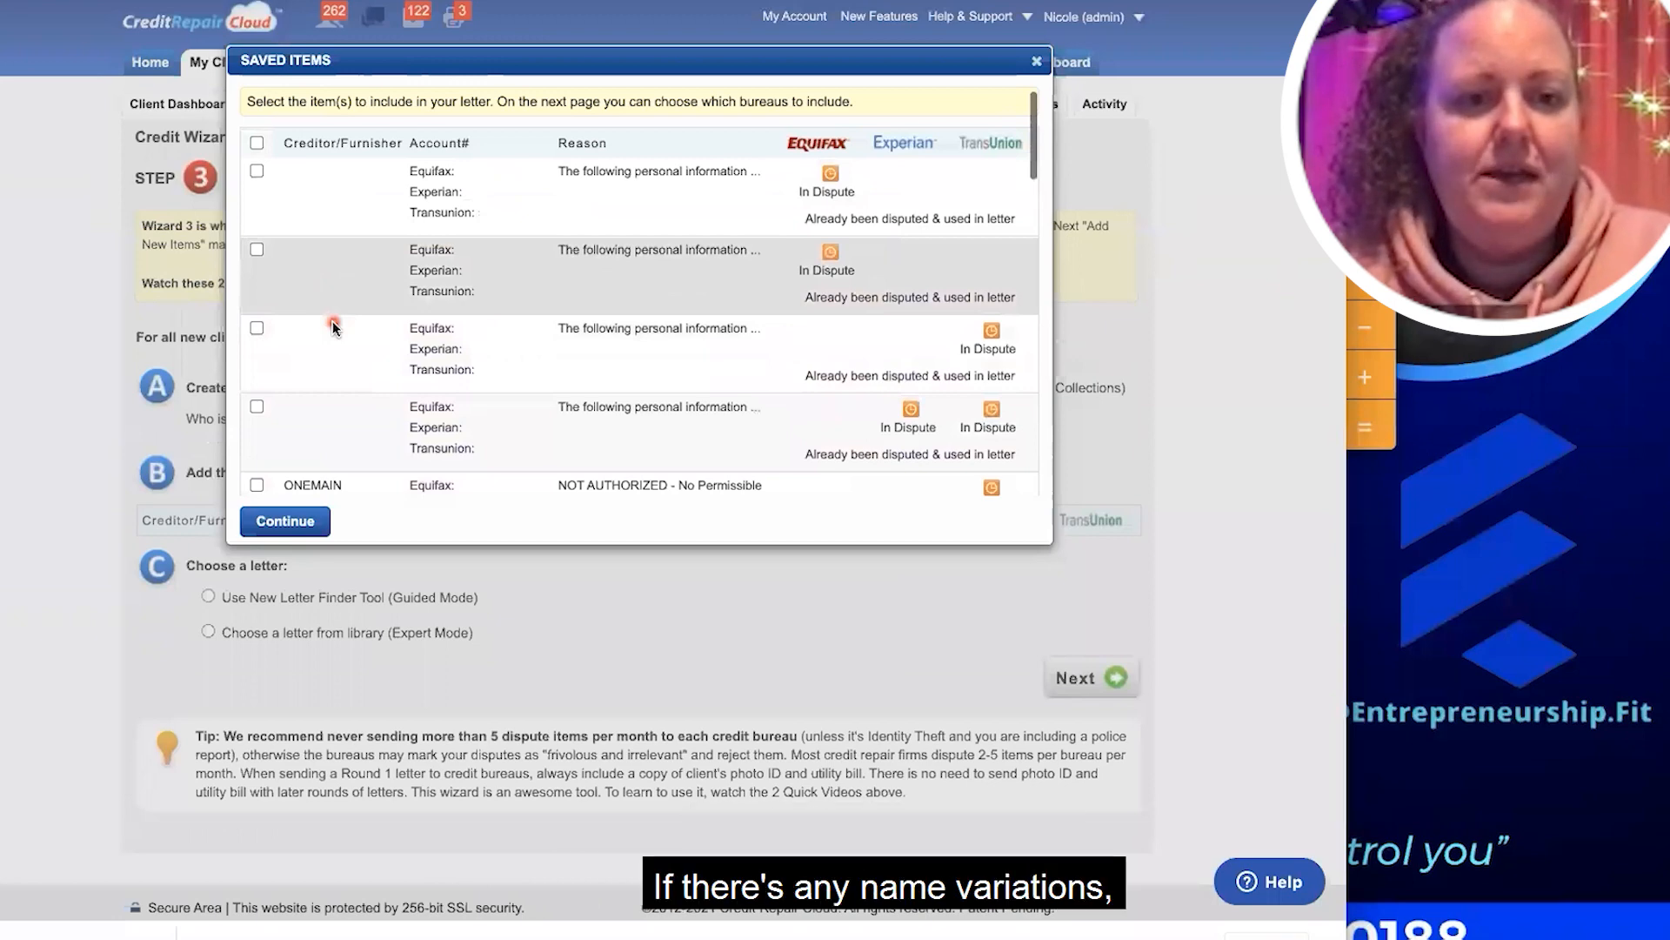
scroll(332, 321, "down", 10)
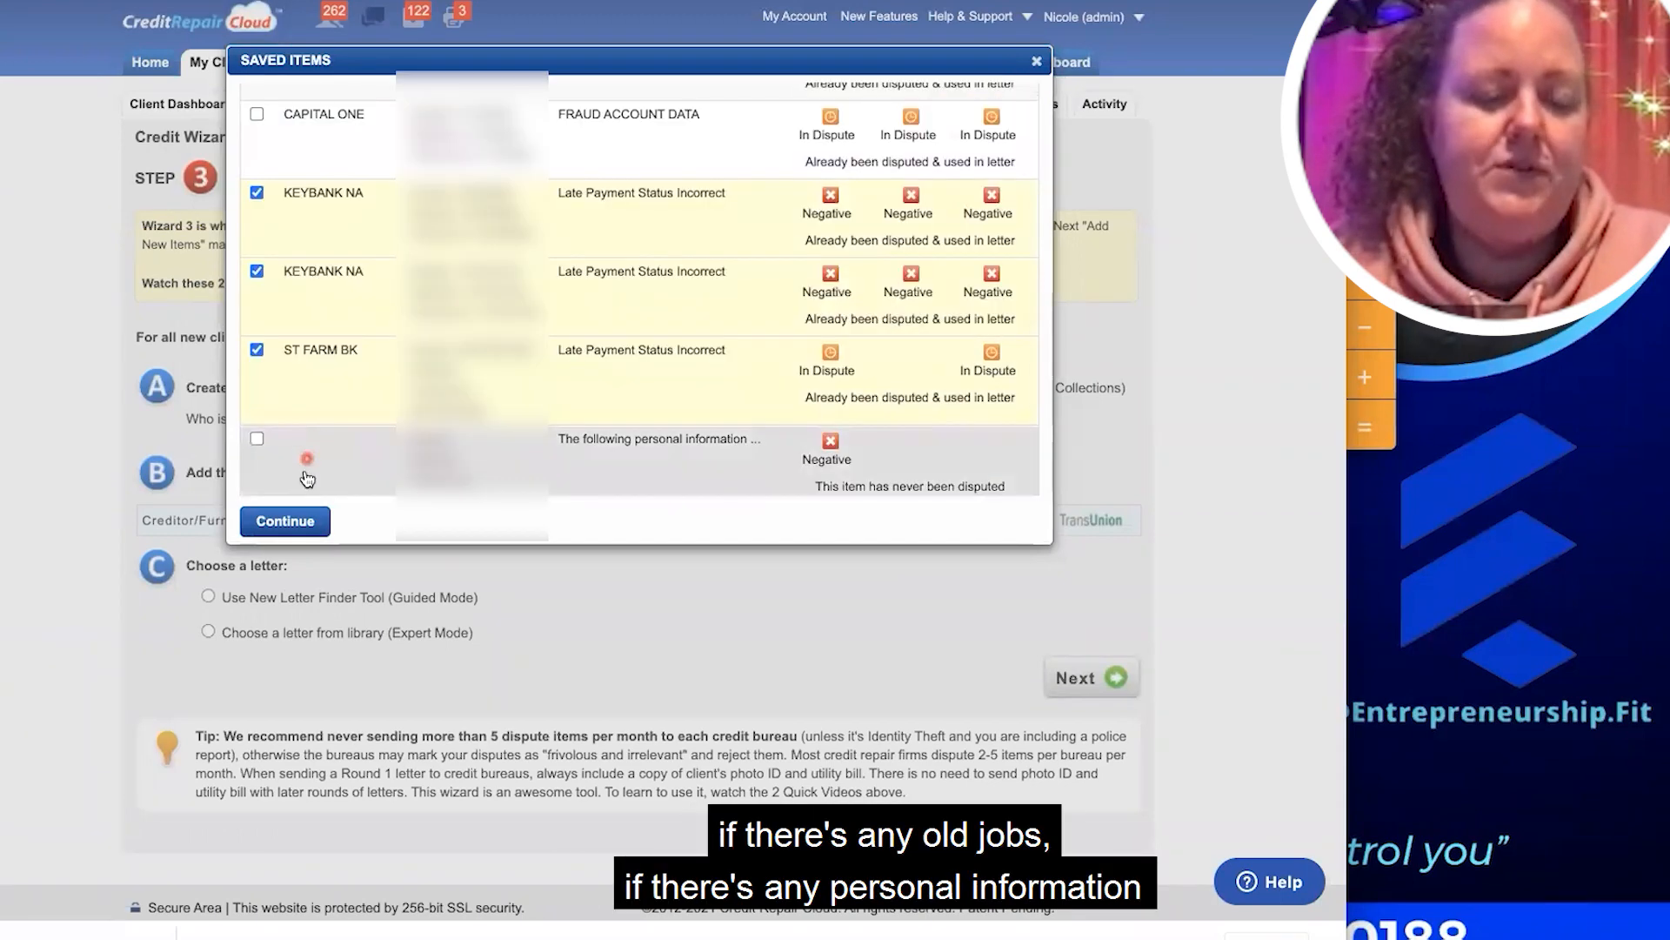
left_click(294, 522)
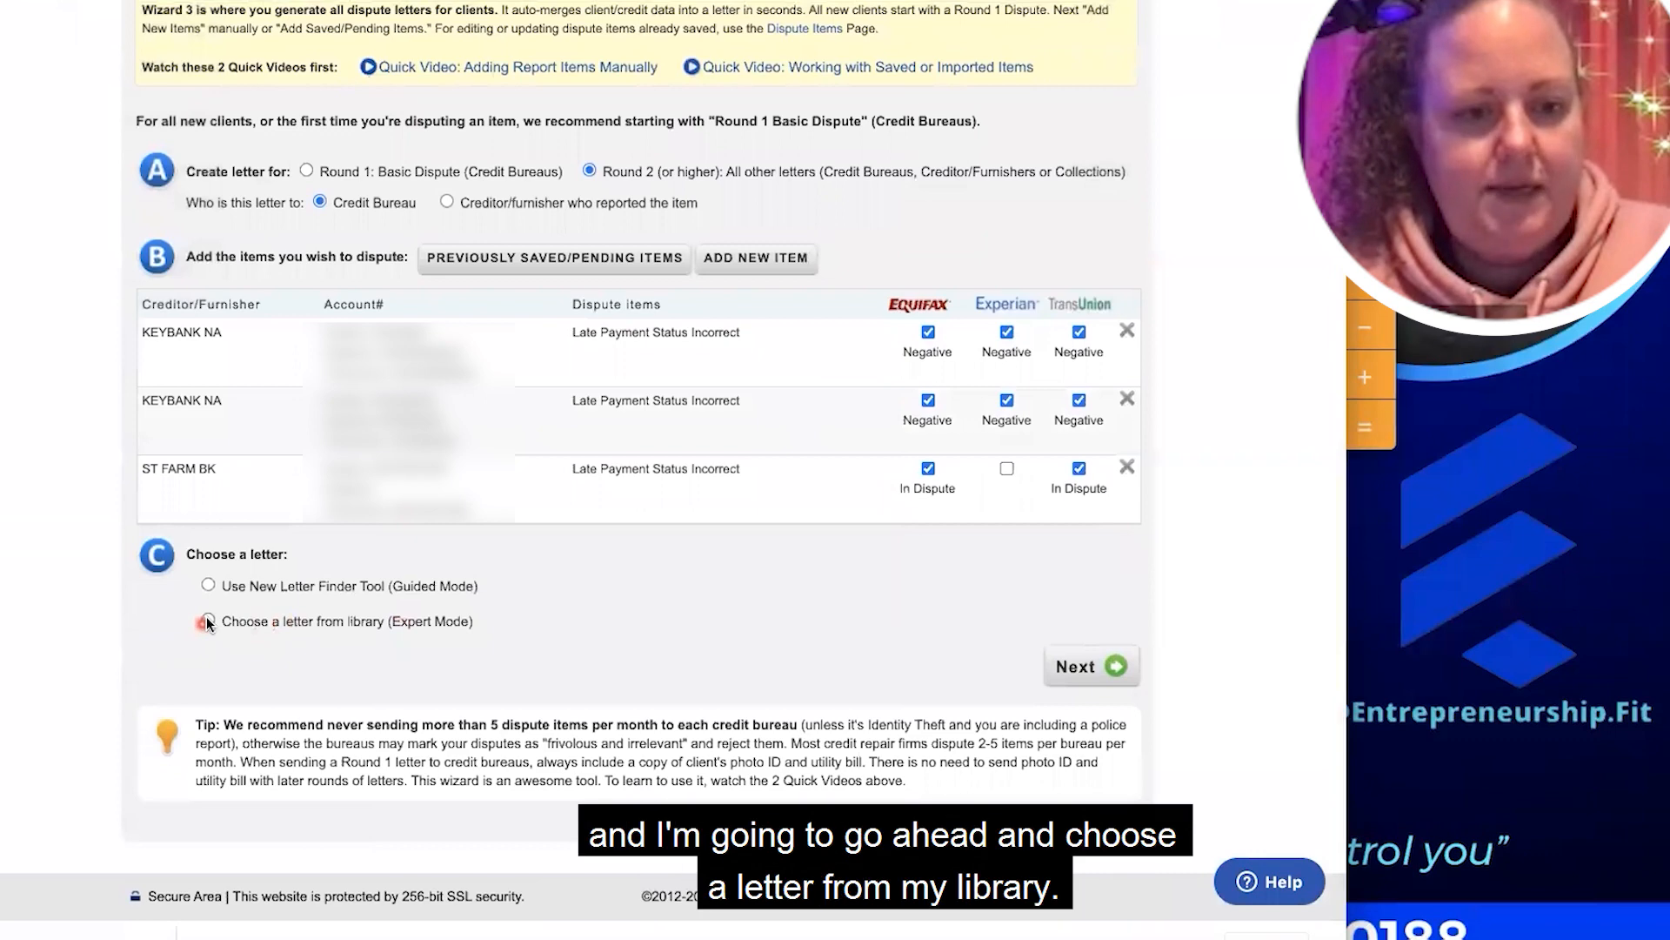
Generate letters from the Expert Mode library template A1 Late Payment Status UPDATE TO PAID AS AGREED (FOR CREDIT BUREAUS) and review the Equifax version
left_click(207, 619)
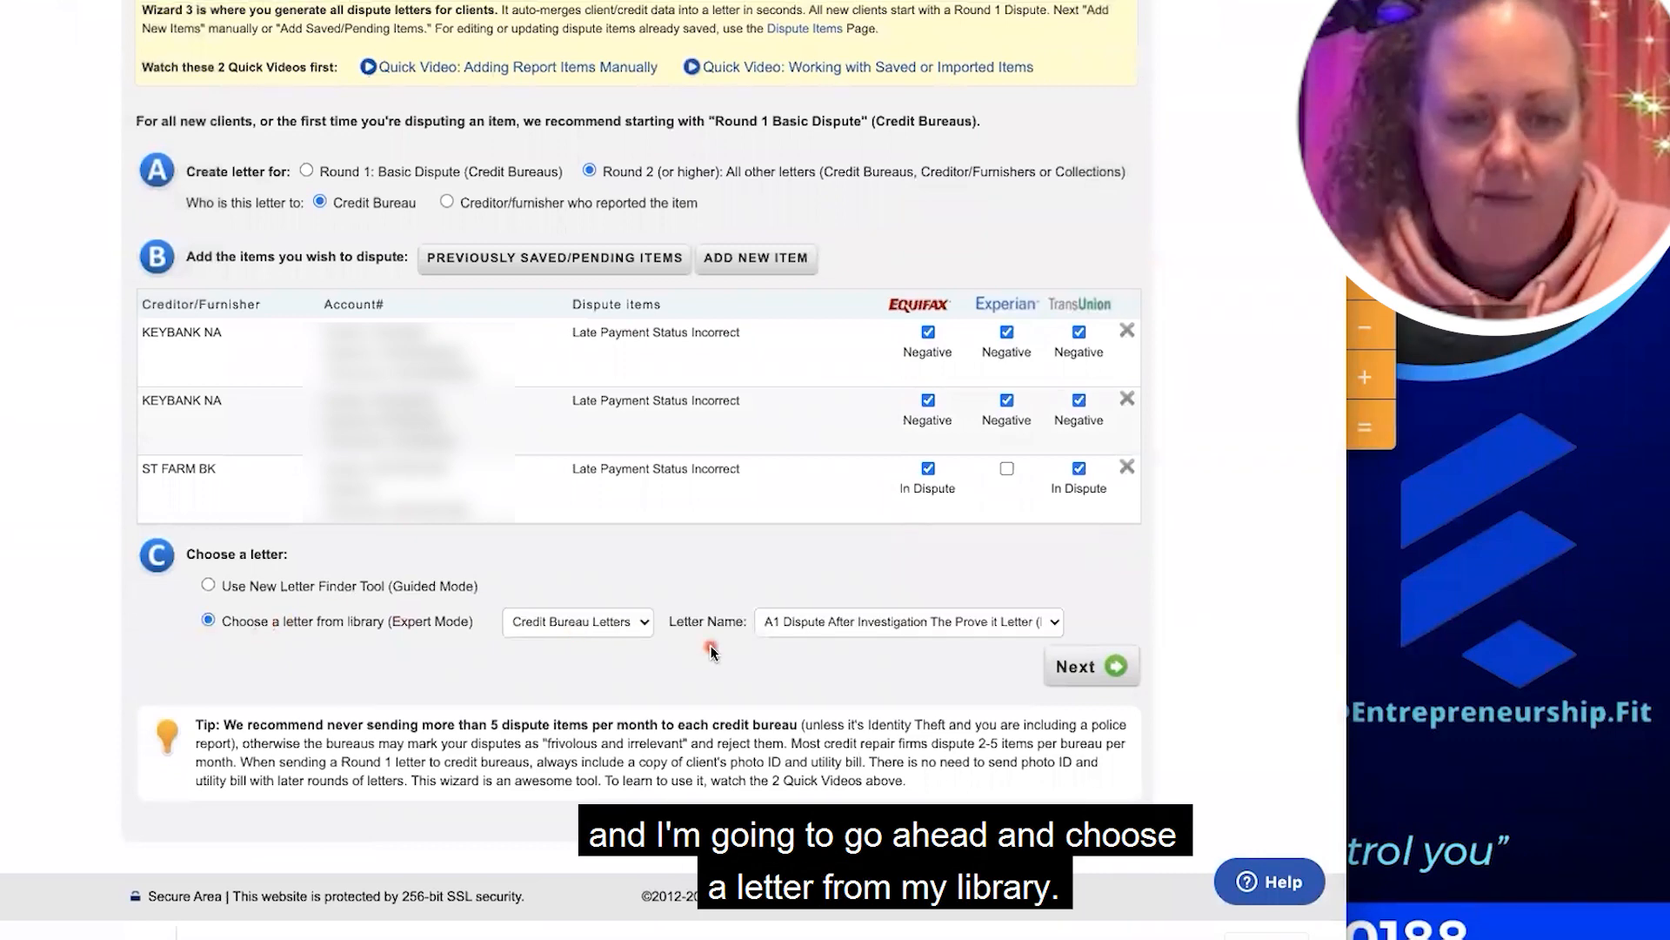
left_click(790, 629)
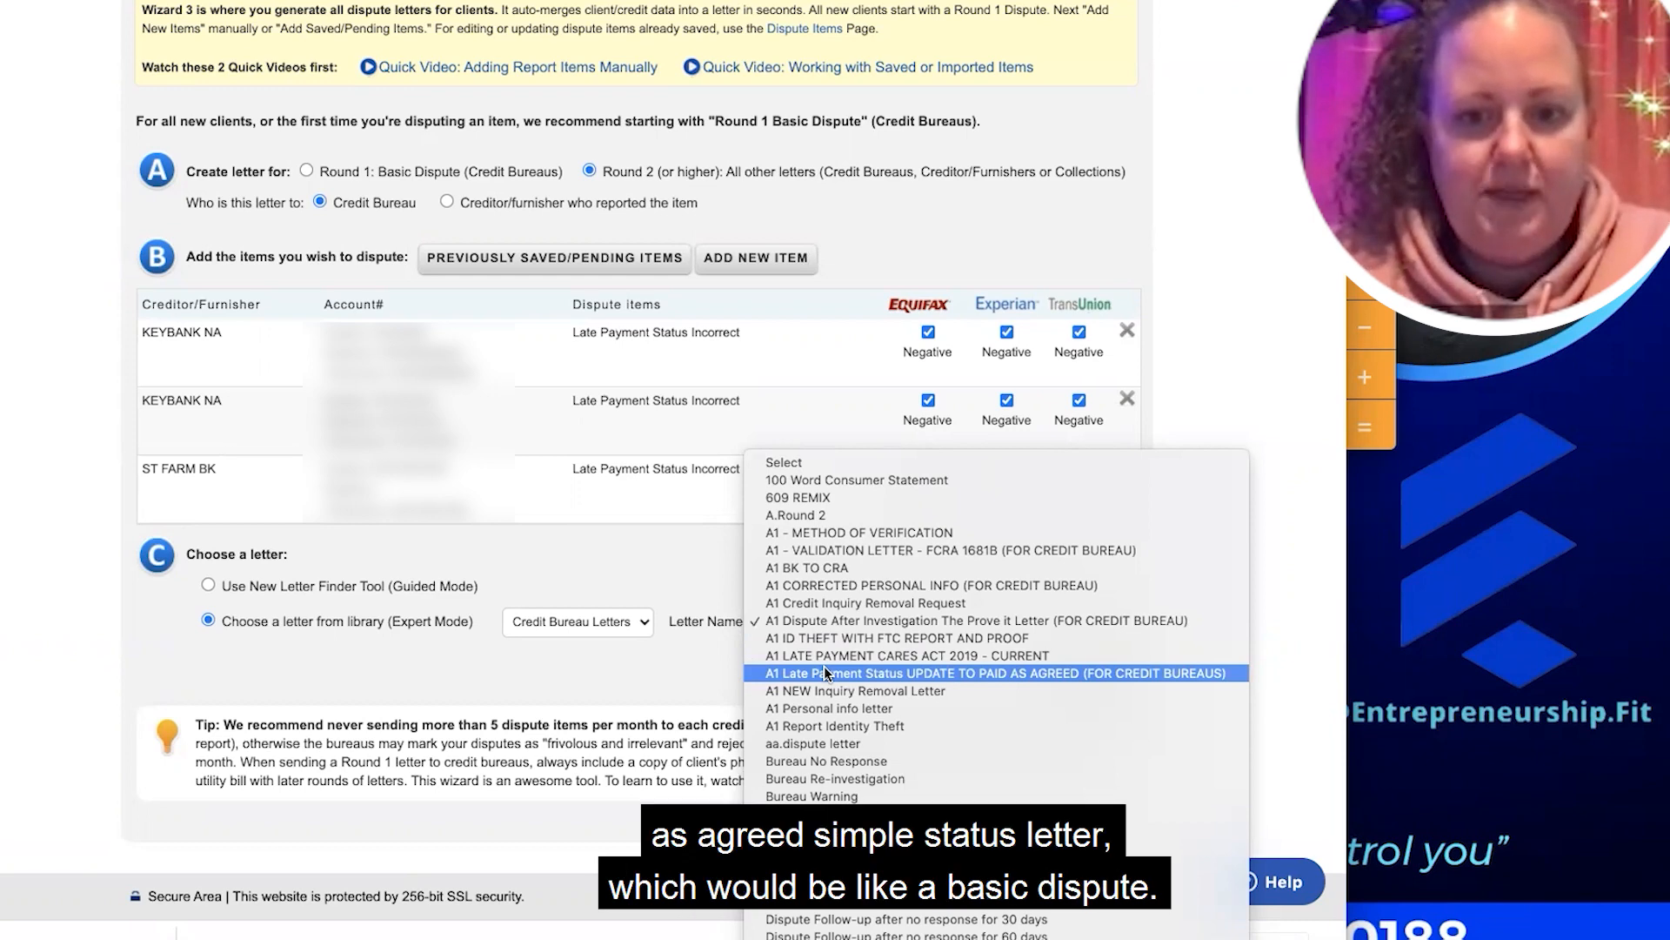
left_click(827, 673)
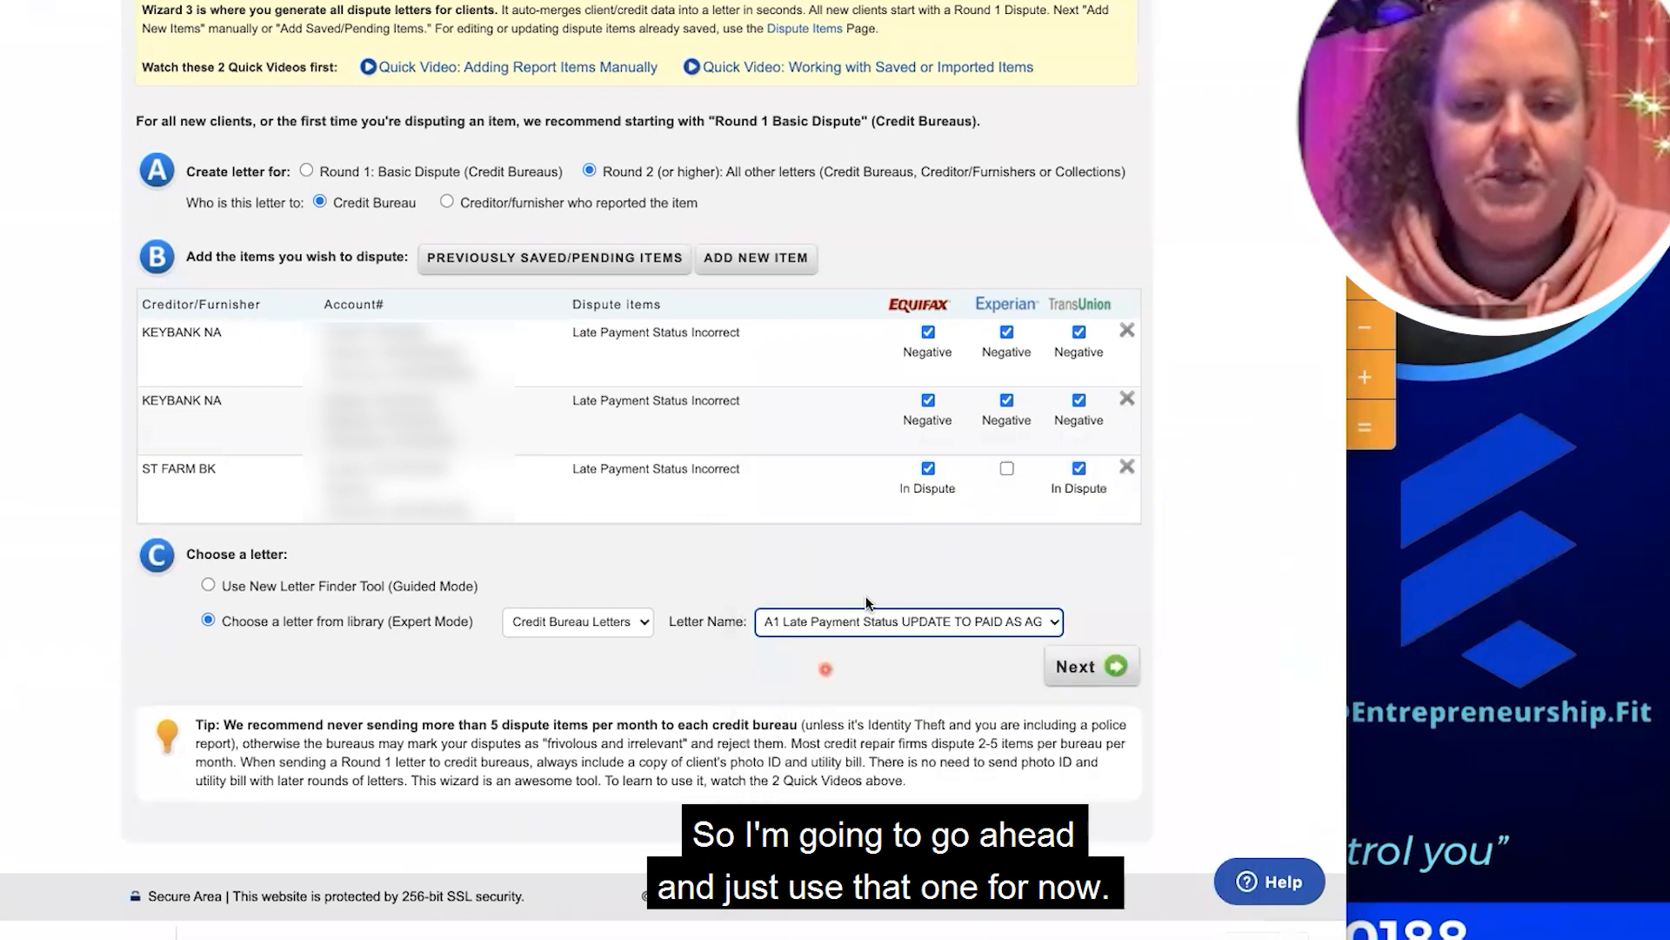
left_click(1098, 685)
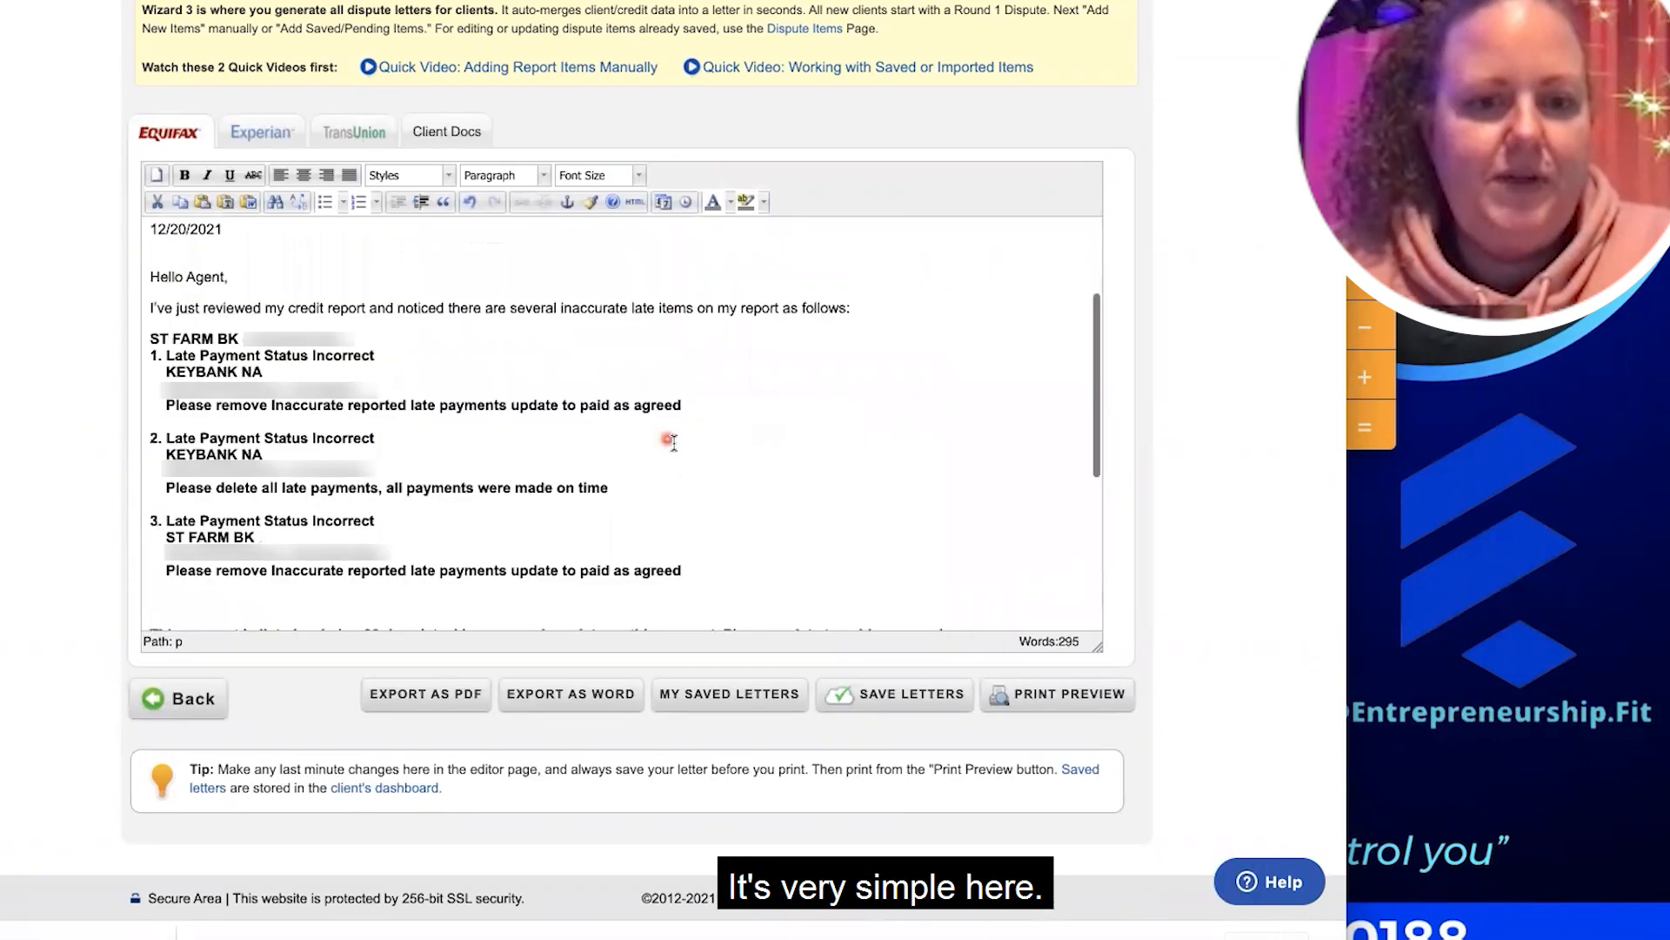
scroll(669, 441, "down", 5)
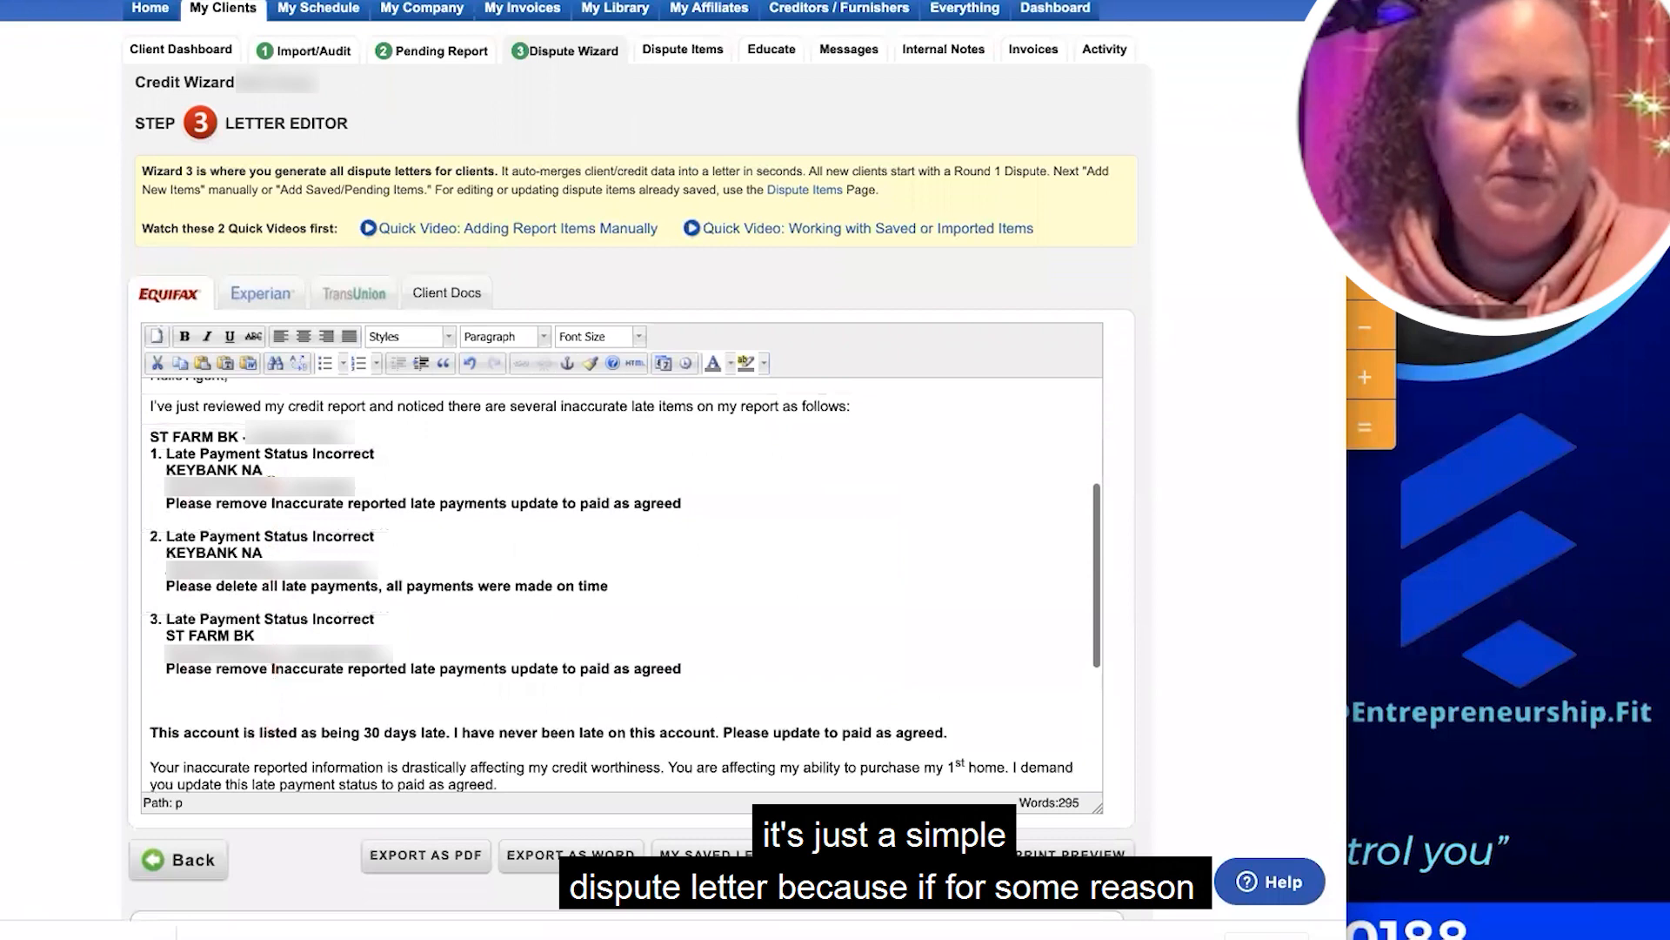
scroll(271, 484, "down", 3)
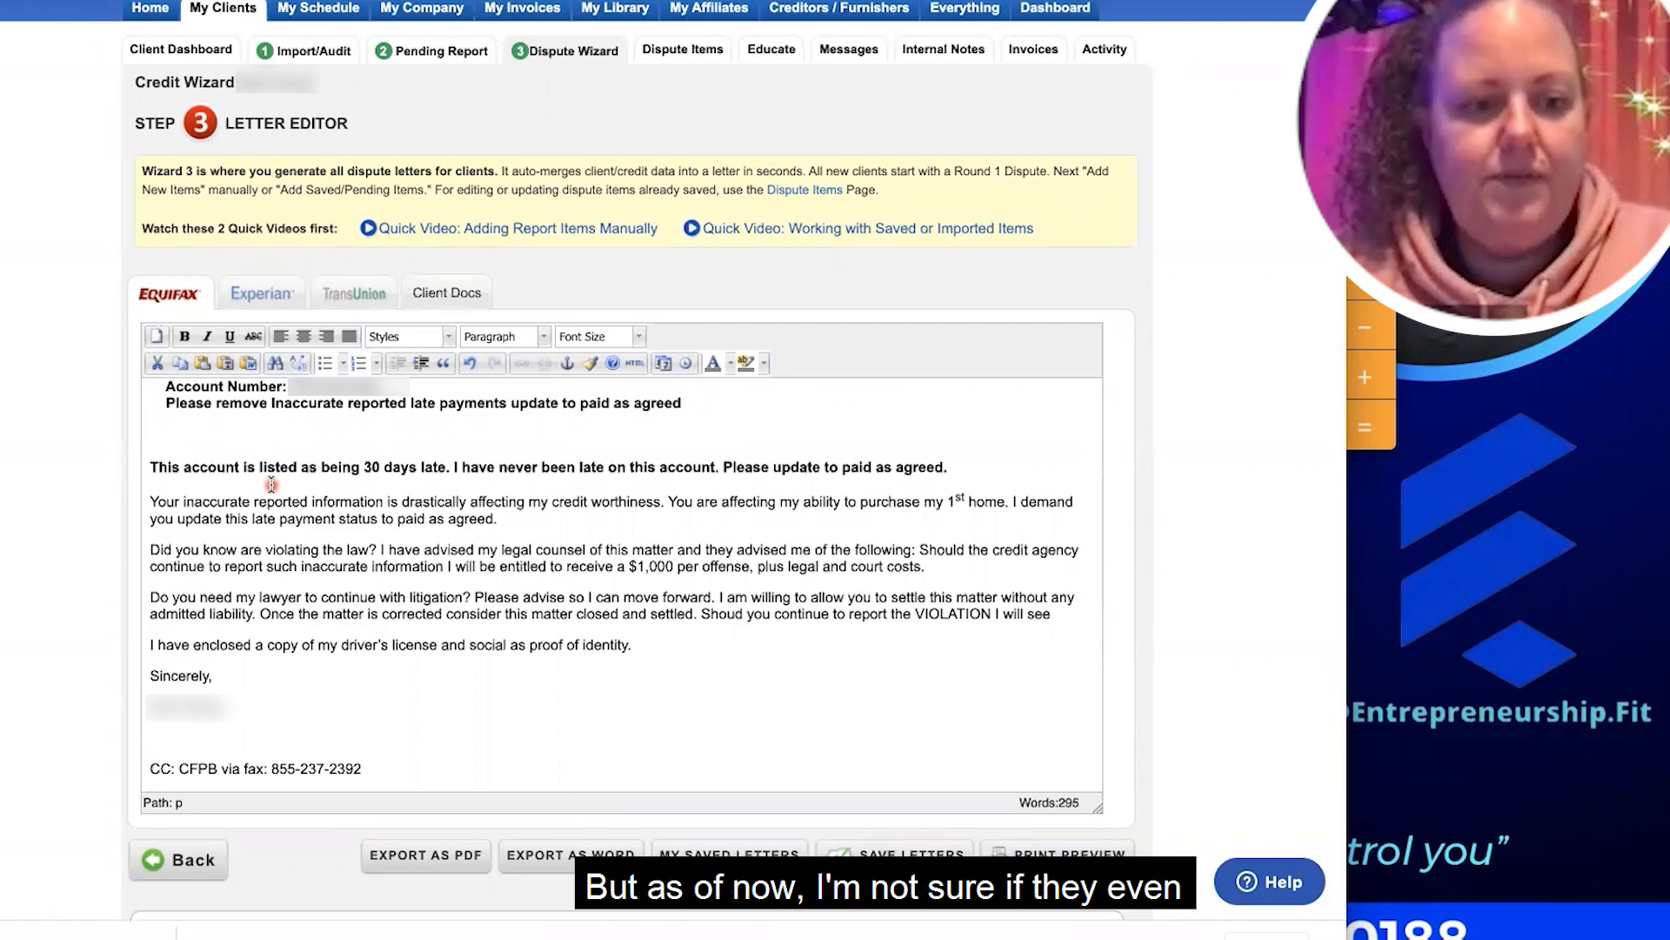
scroll(272, 485, "up", 10)
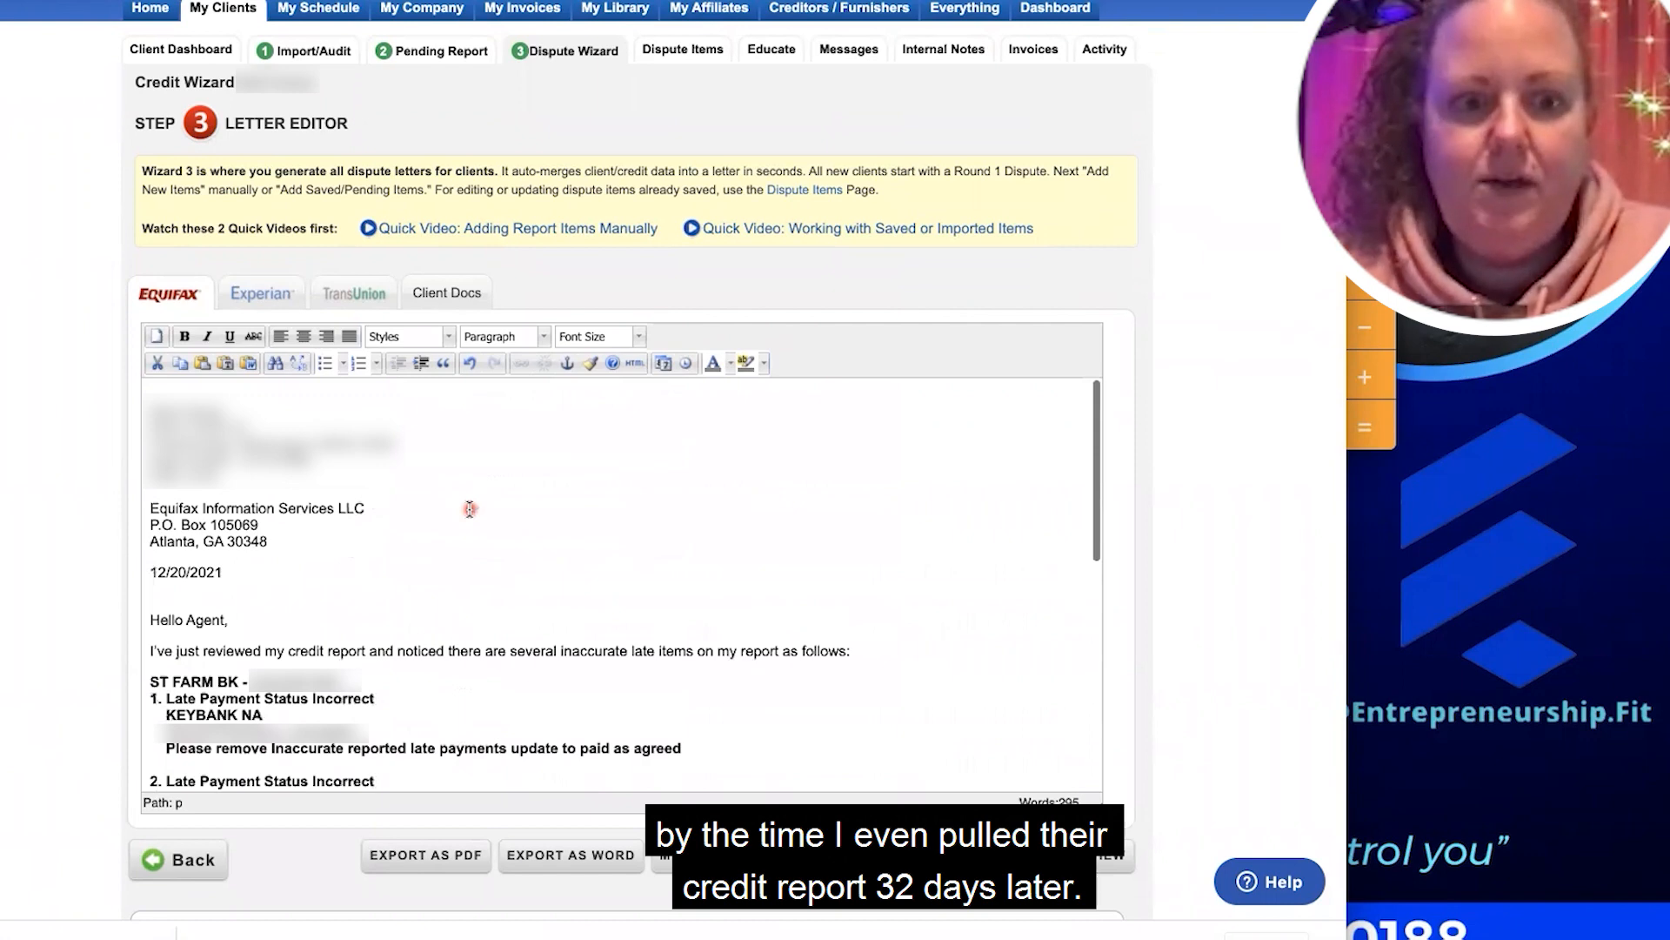
scroll(470, 509, "down", 10)
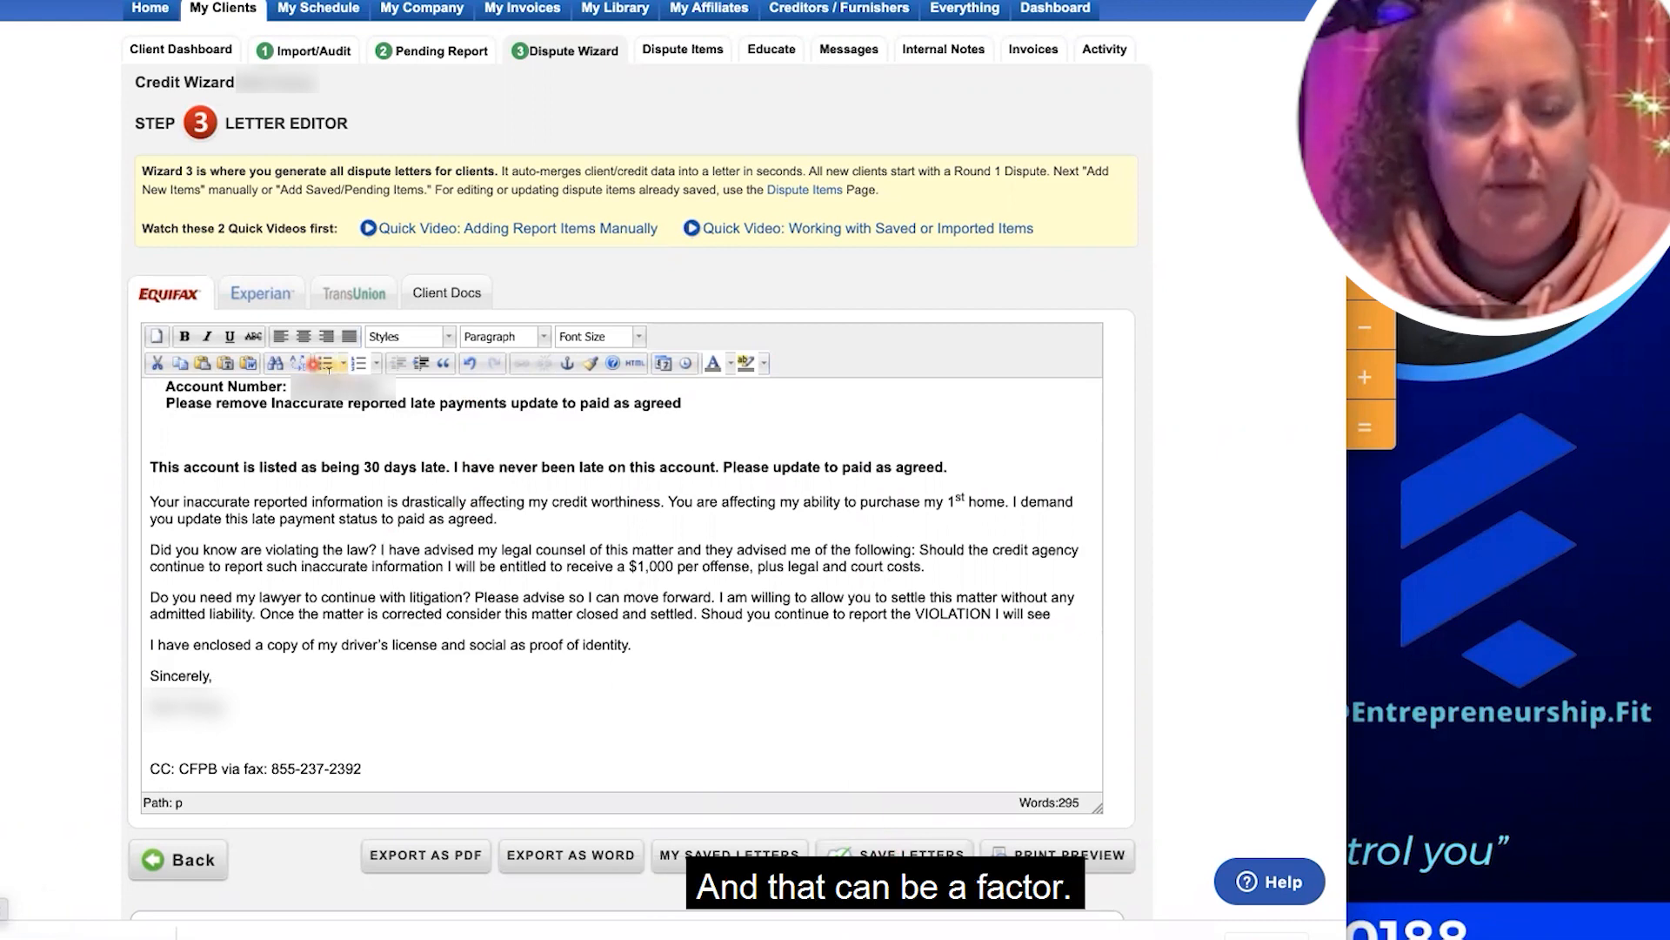
scroll(429, 520, "up", 6)
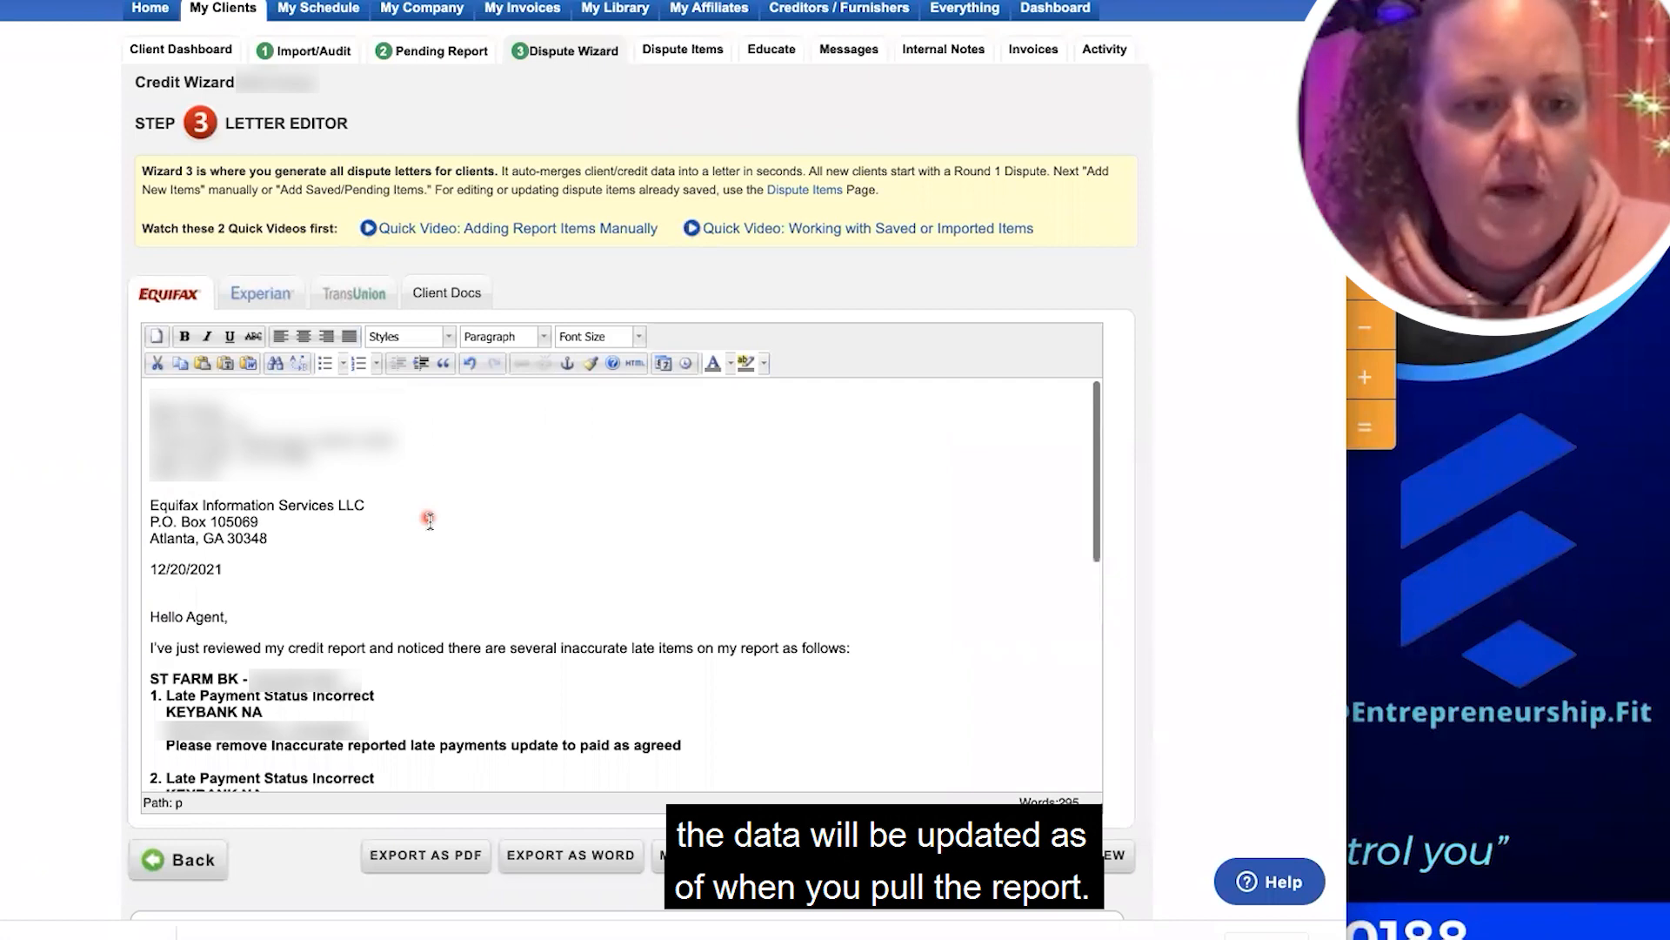
scroll(429, 520, "down", 10)
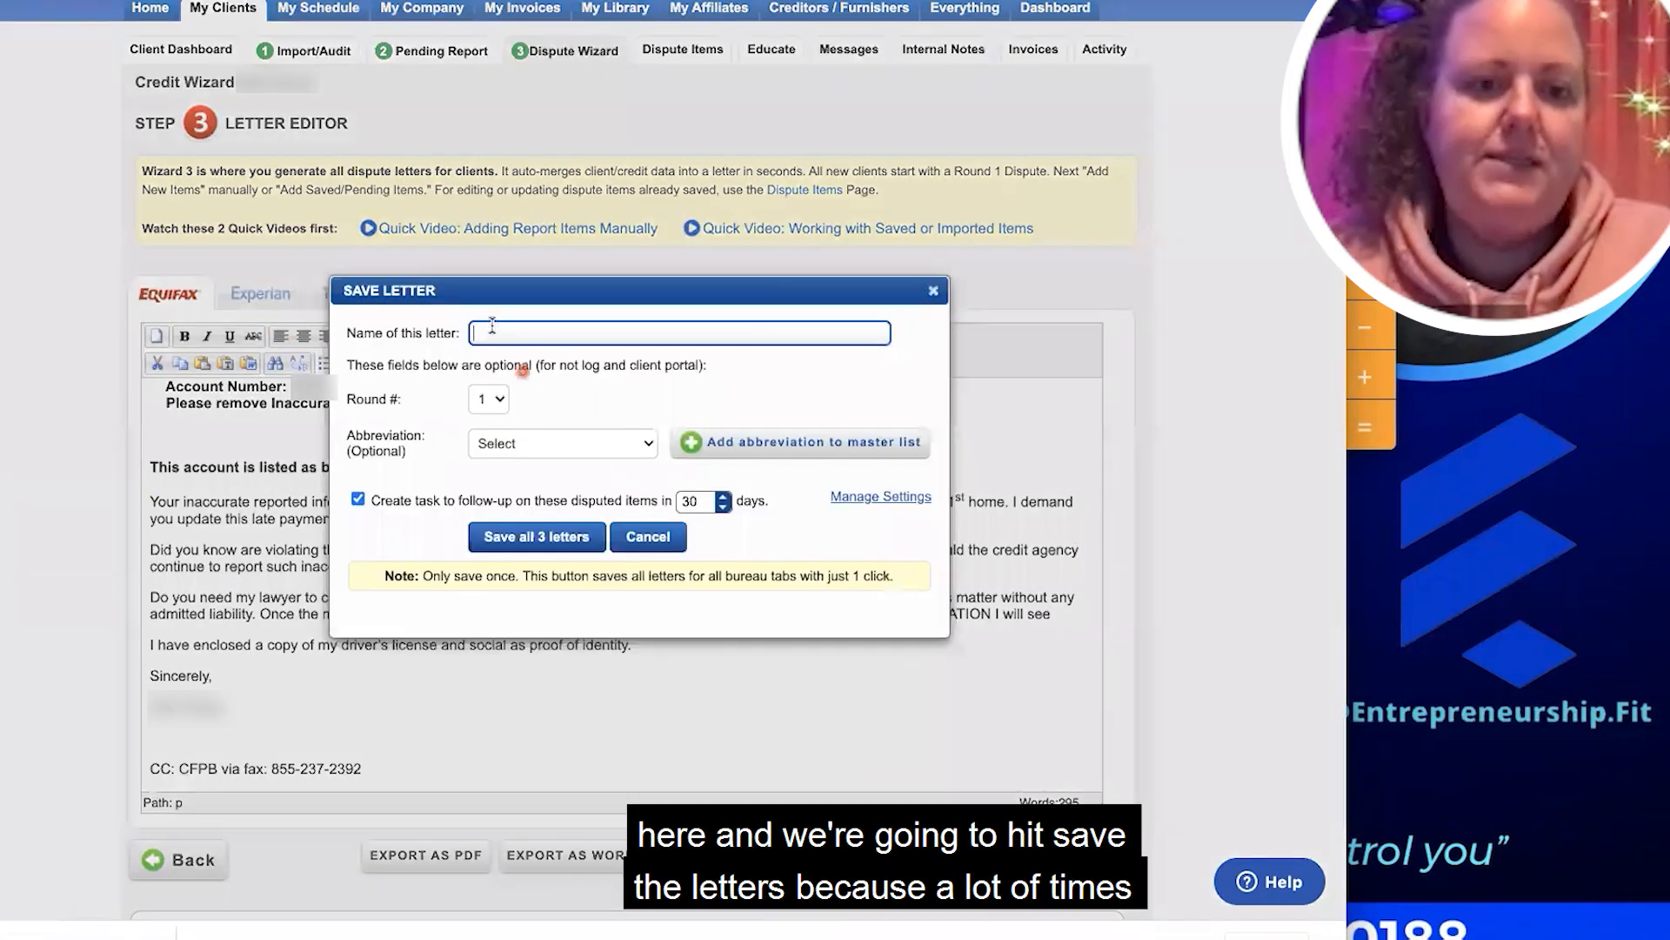
Save all three letters as Late - R2 with round 2 and the LATE abbreviation
left_click(505, 335)
type("Late R2")
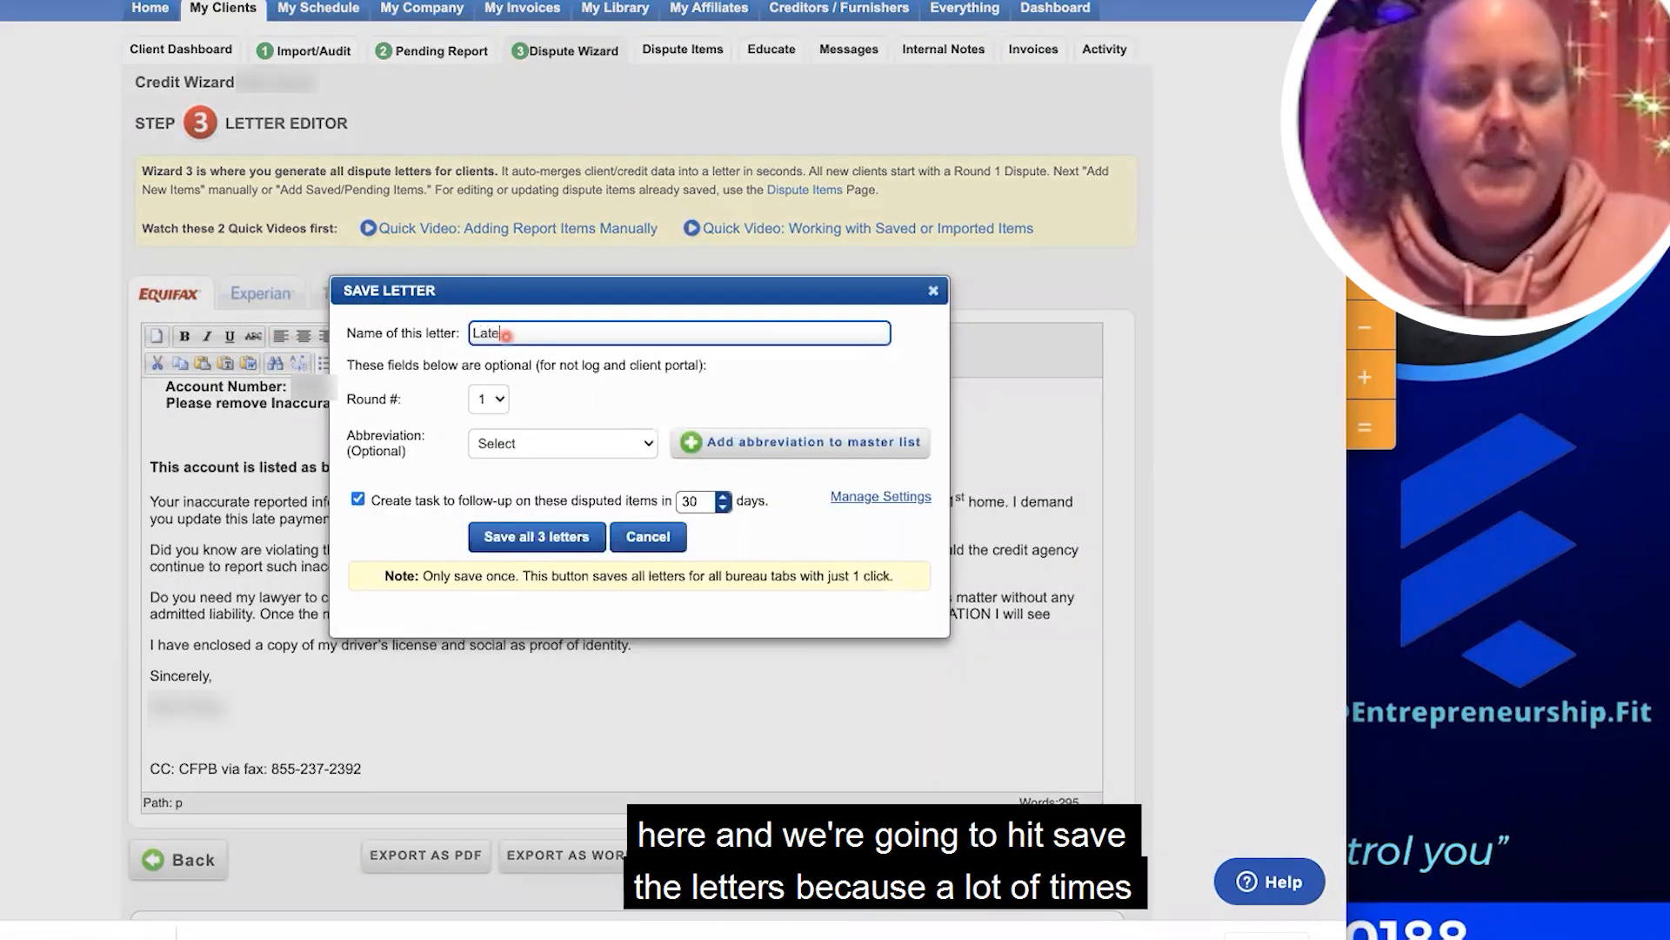
left_click(487, 400)
left_click(486, 420)
left_click(513, 444)
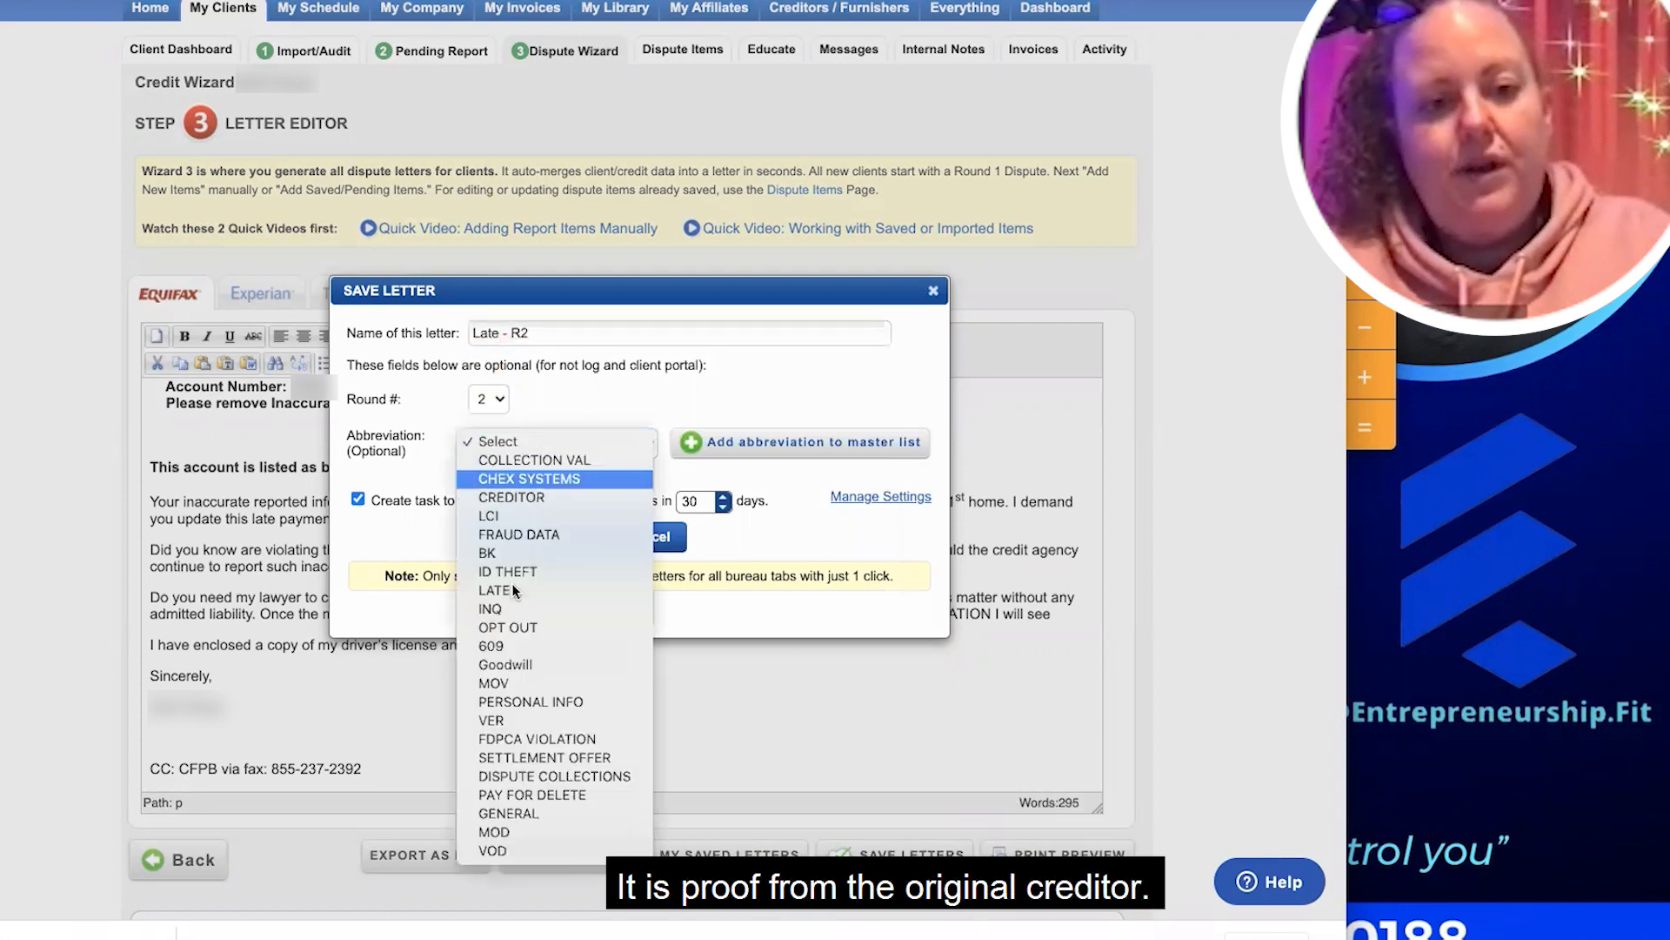
left_click(503, 590)
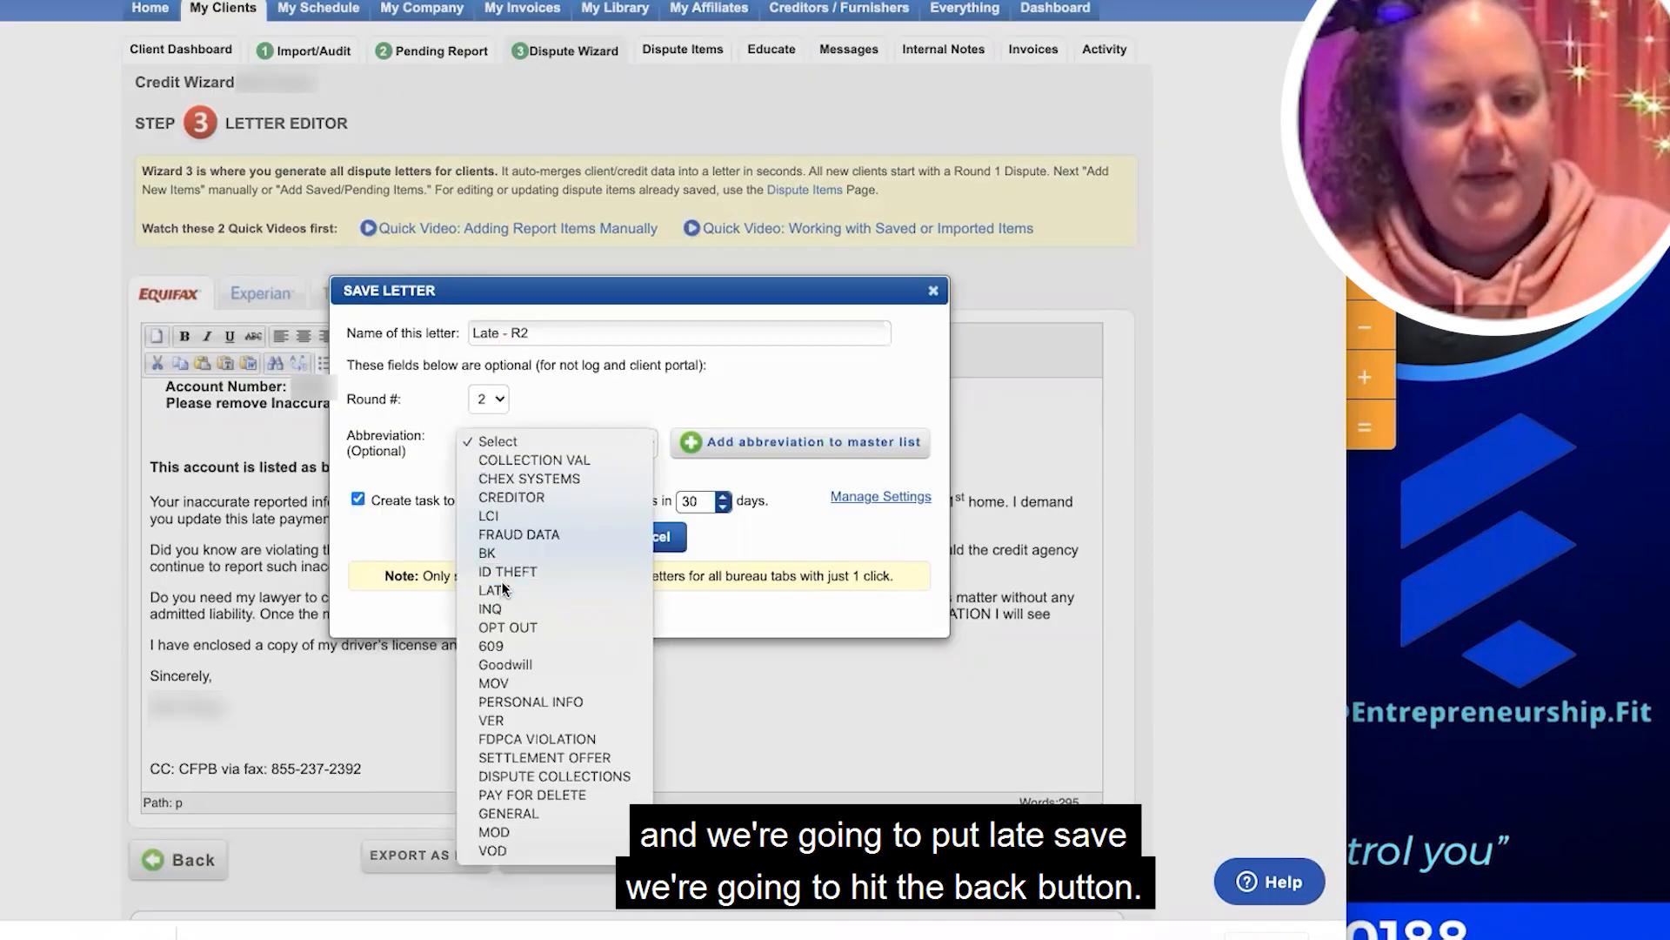
left_click(503, 591)
left_click(511, 534)
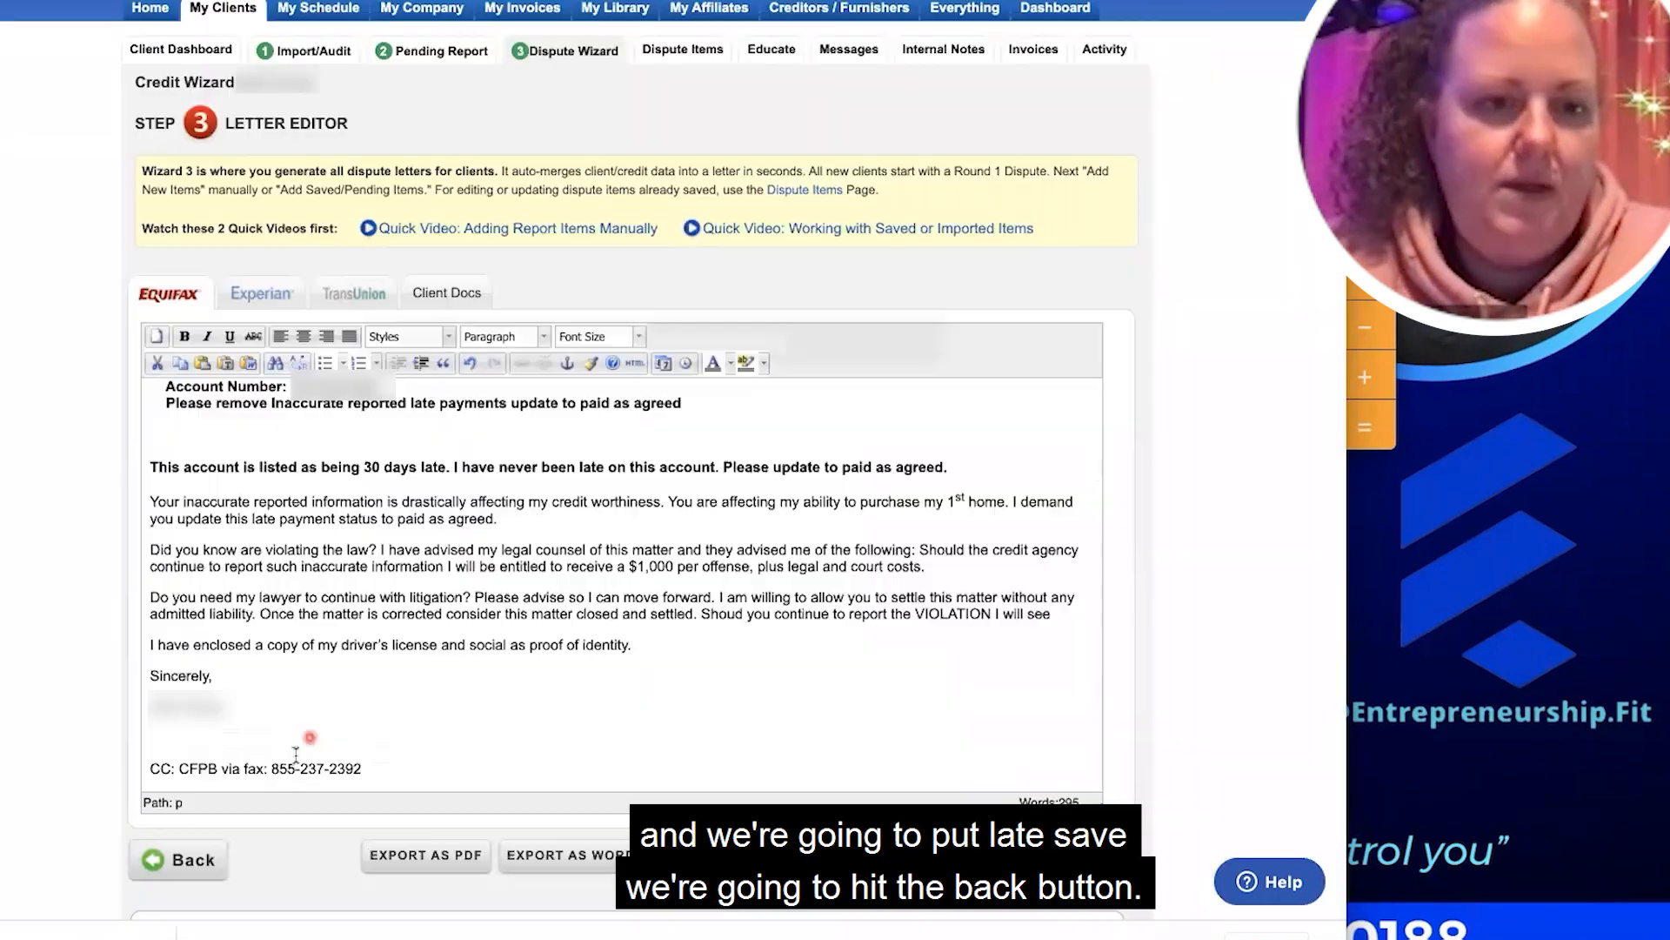
Return to the dispute errors page and generate late payment goodwill letters from the Creditor Letters category, addressed to the creditor/furnisher who reported the items
left_click(196, 860)
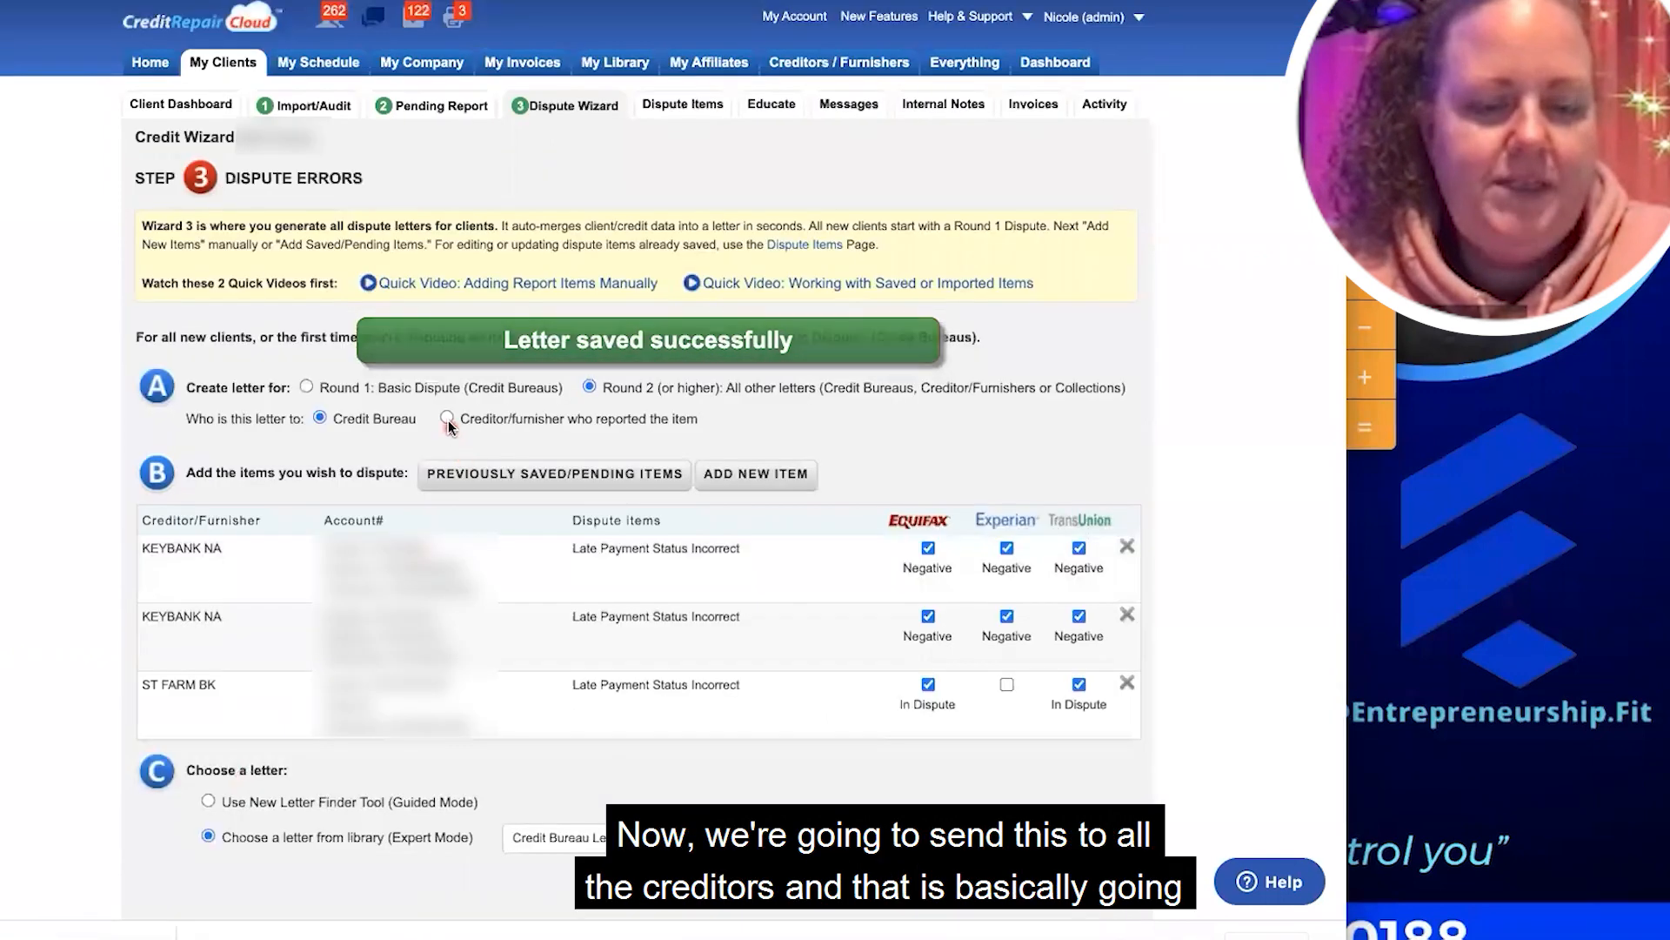
left_click(447, 418)
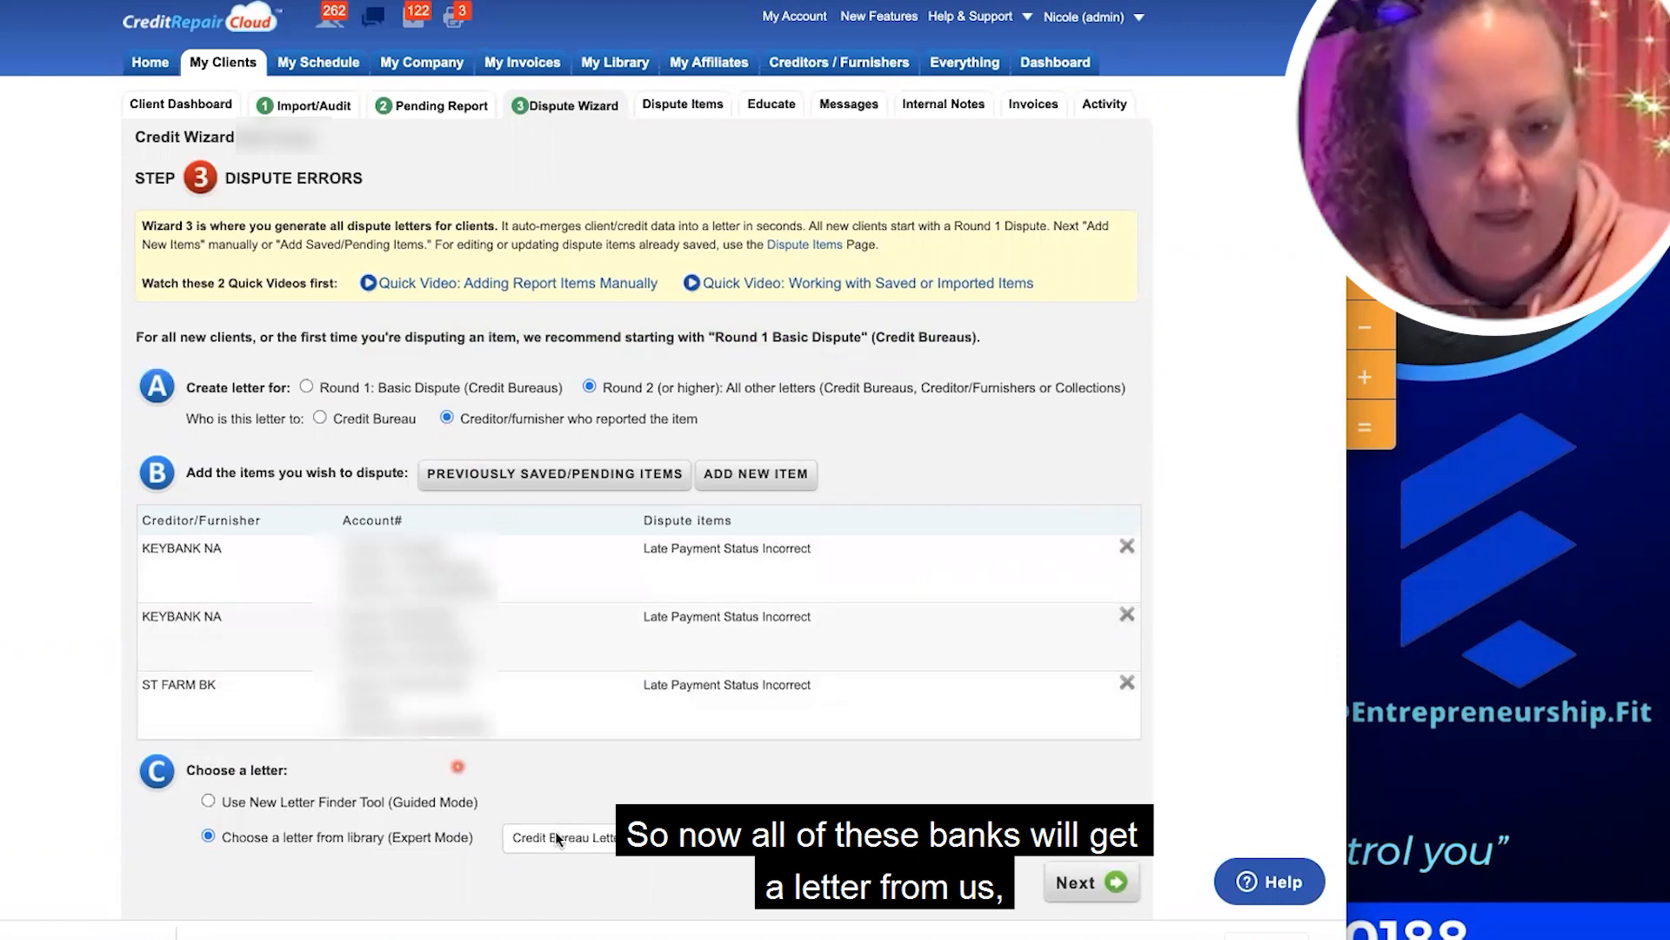
left_click(556, 835)
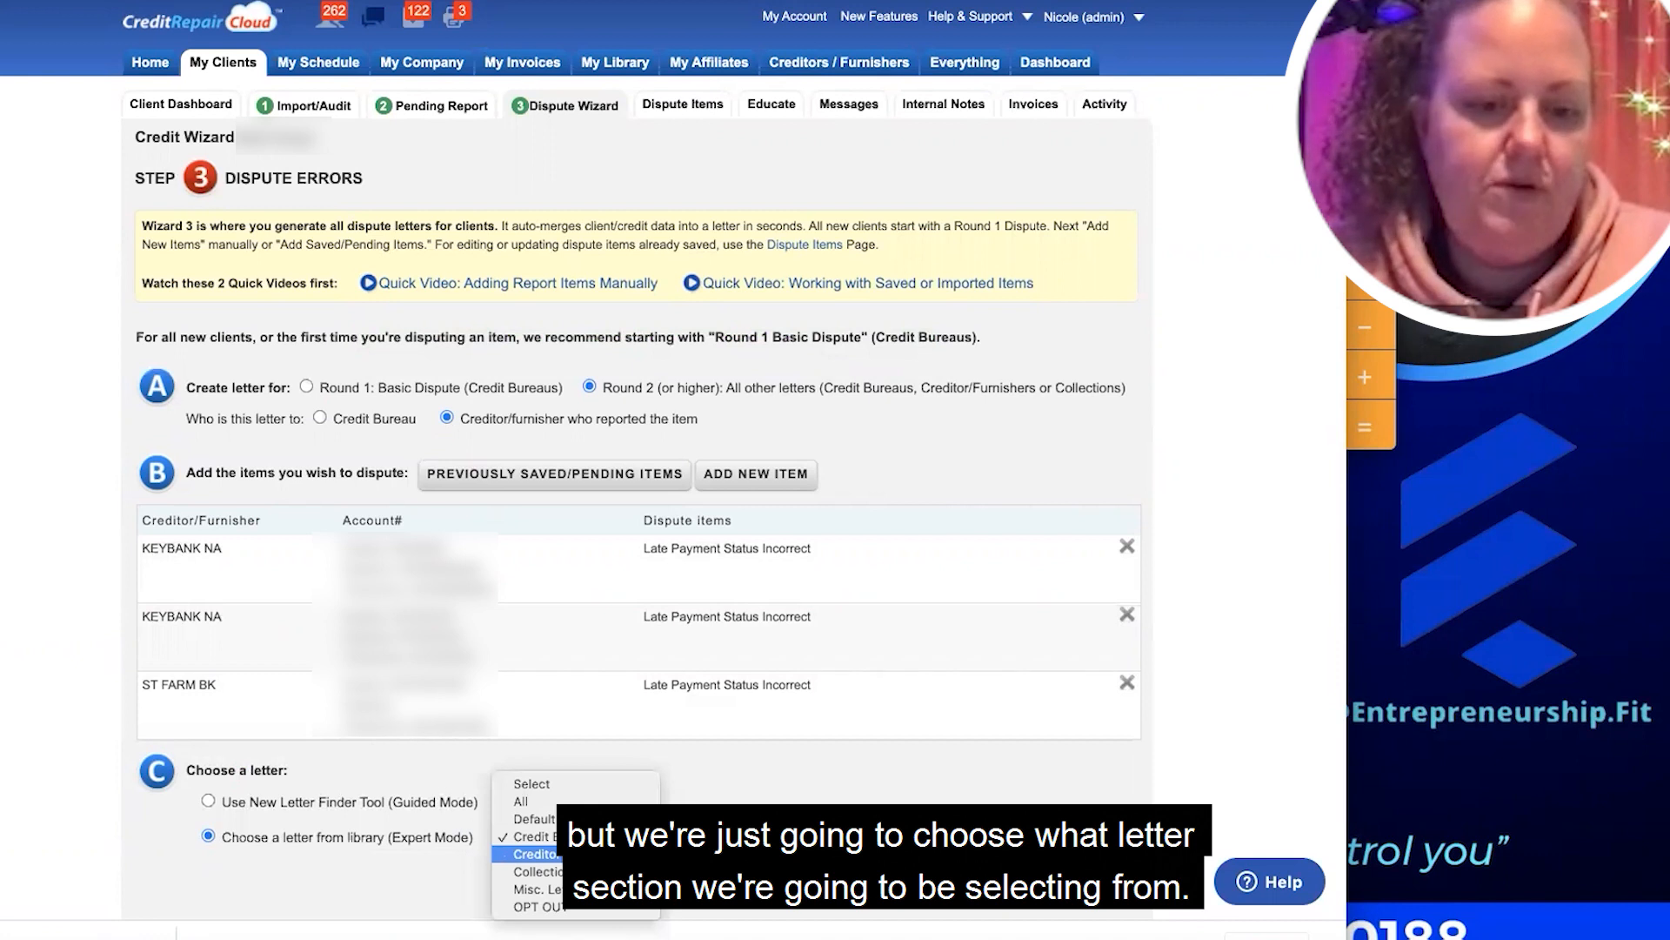
left_click(566, 856)
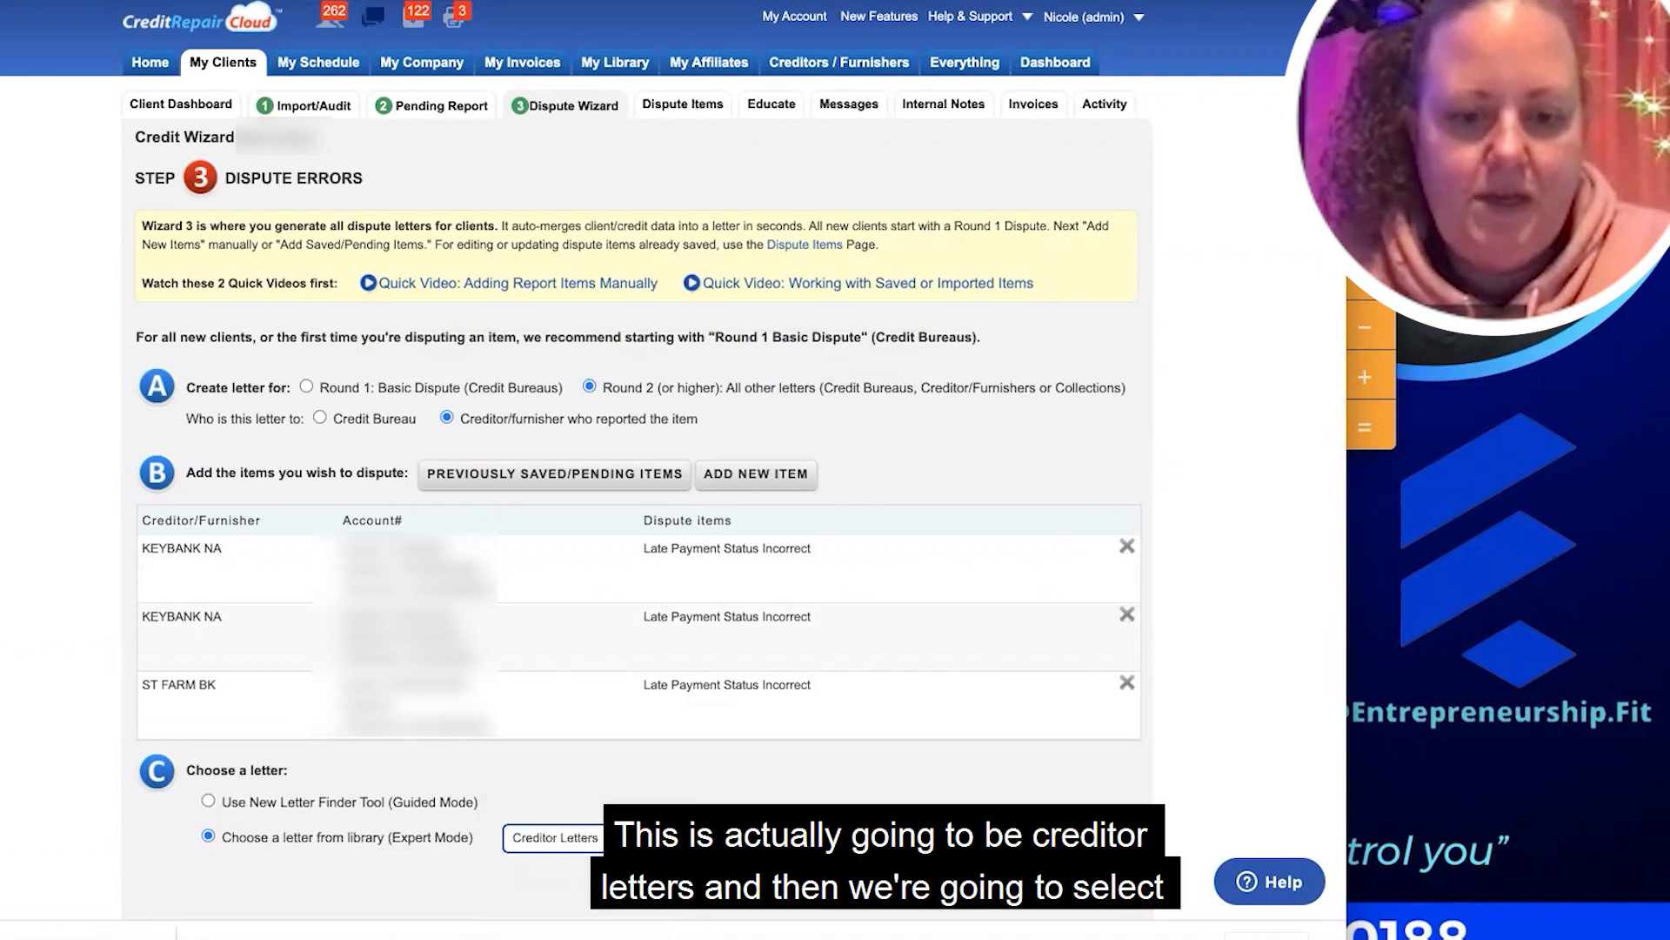
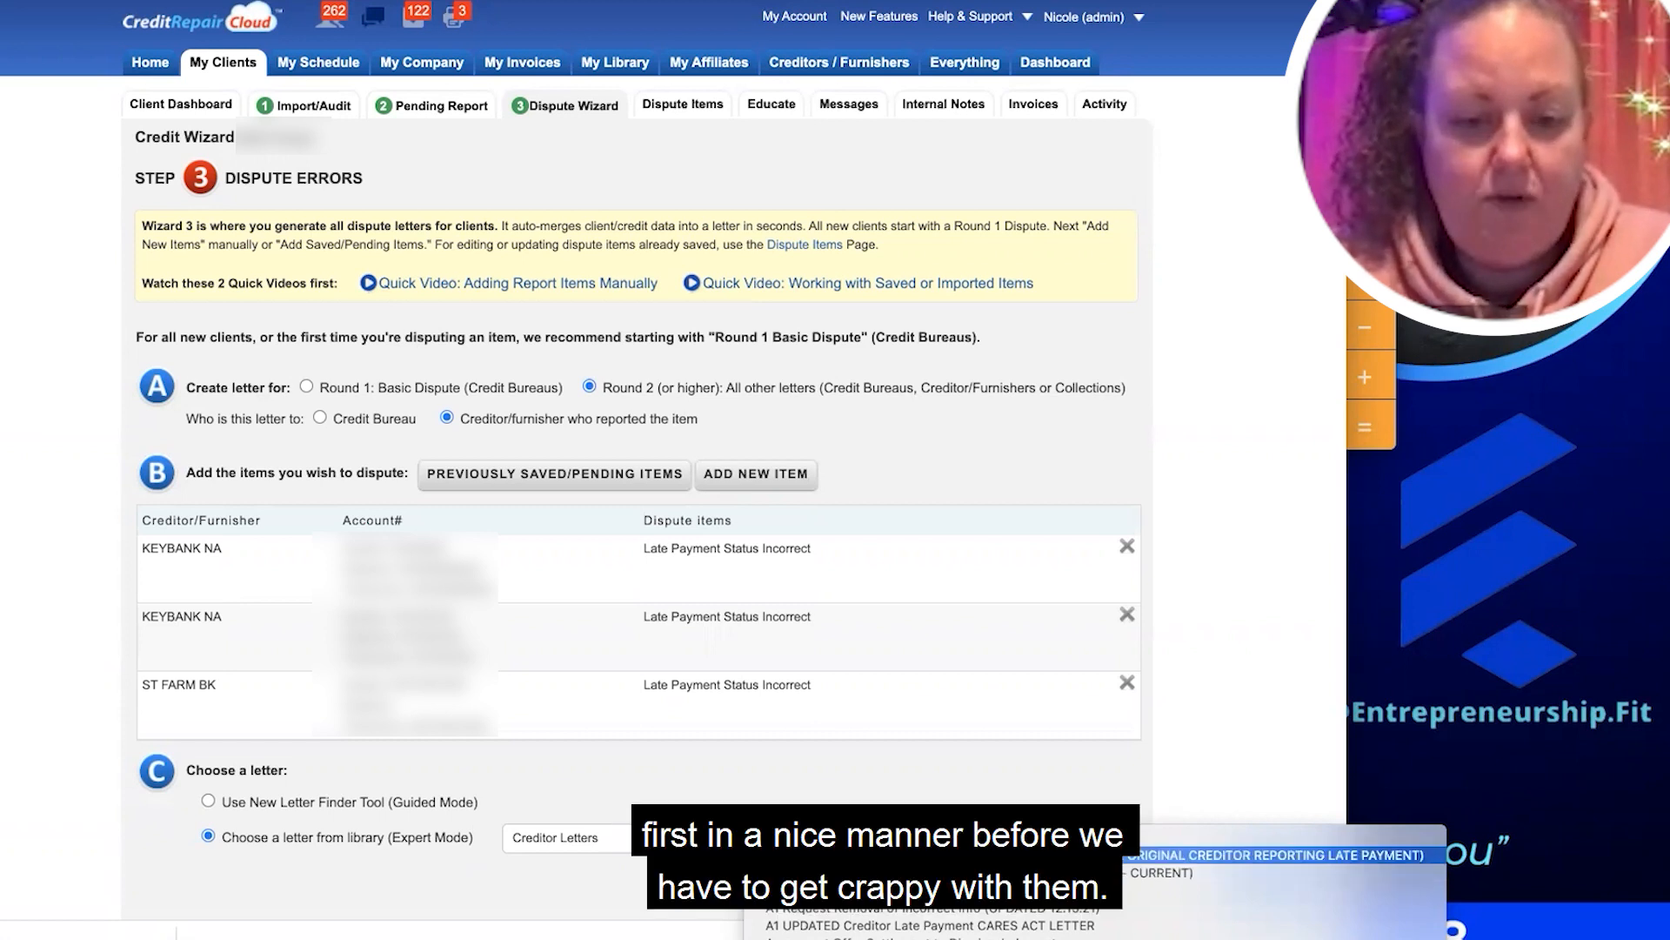
left_click(790, 840)
left_click(790, 841)
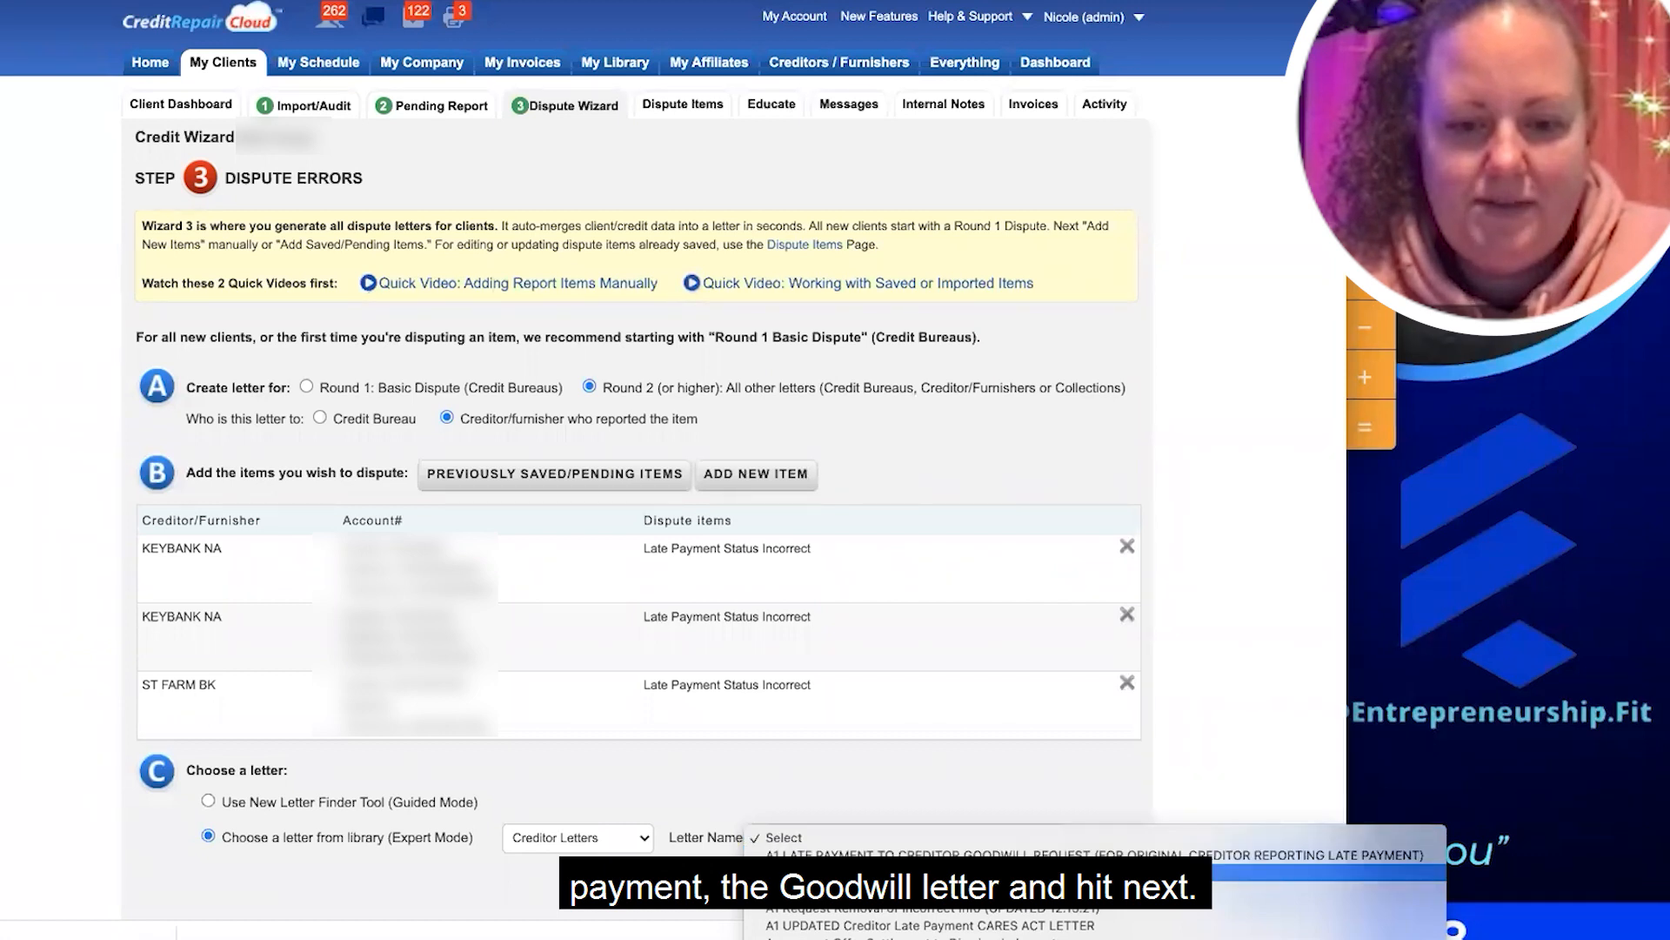
left_click(870, 872)
left_click(1083, 883)
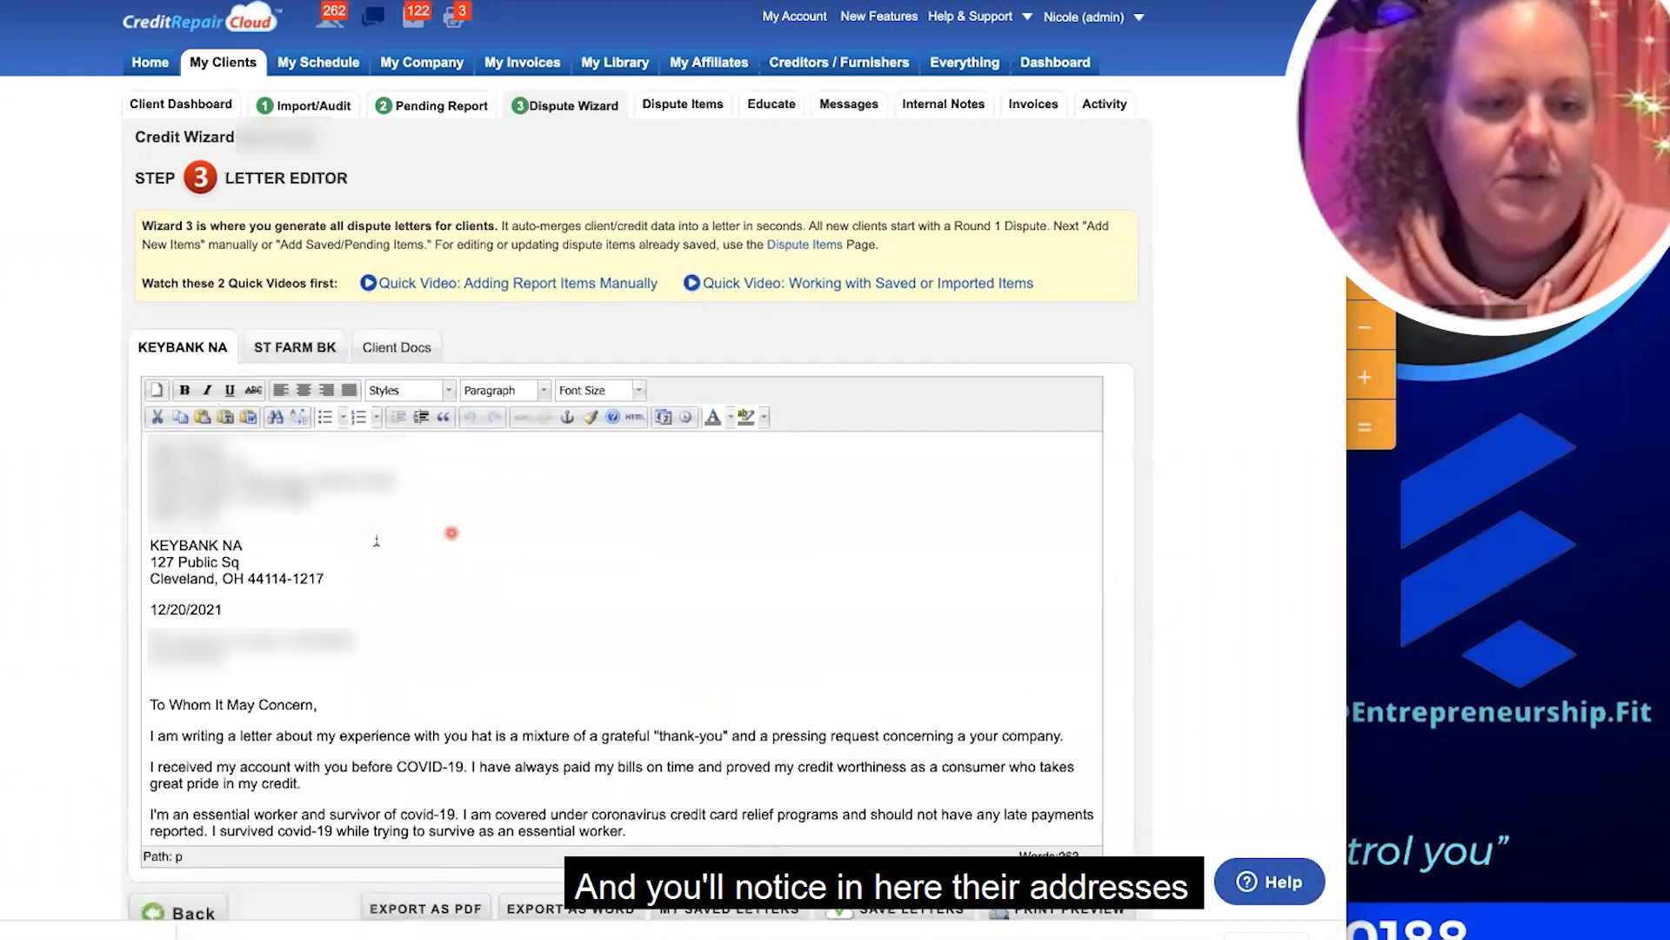
Remove the line break within the account reference above the greeting in the KEYBANK NA letter and review the remaining text
left_click(311, 585)
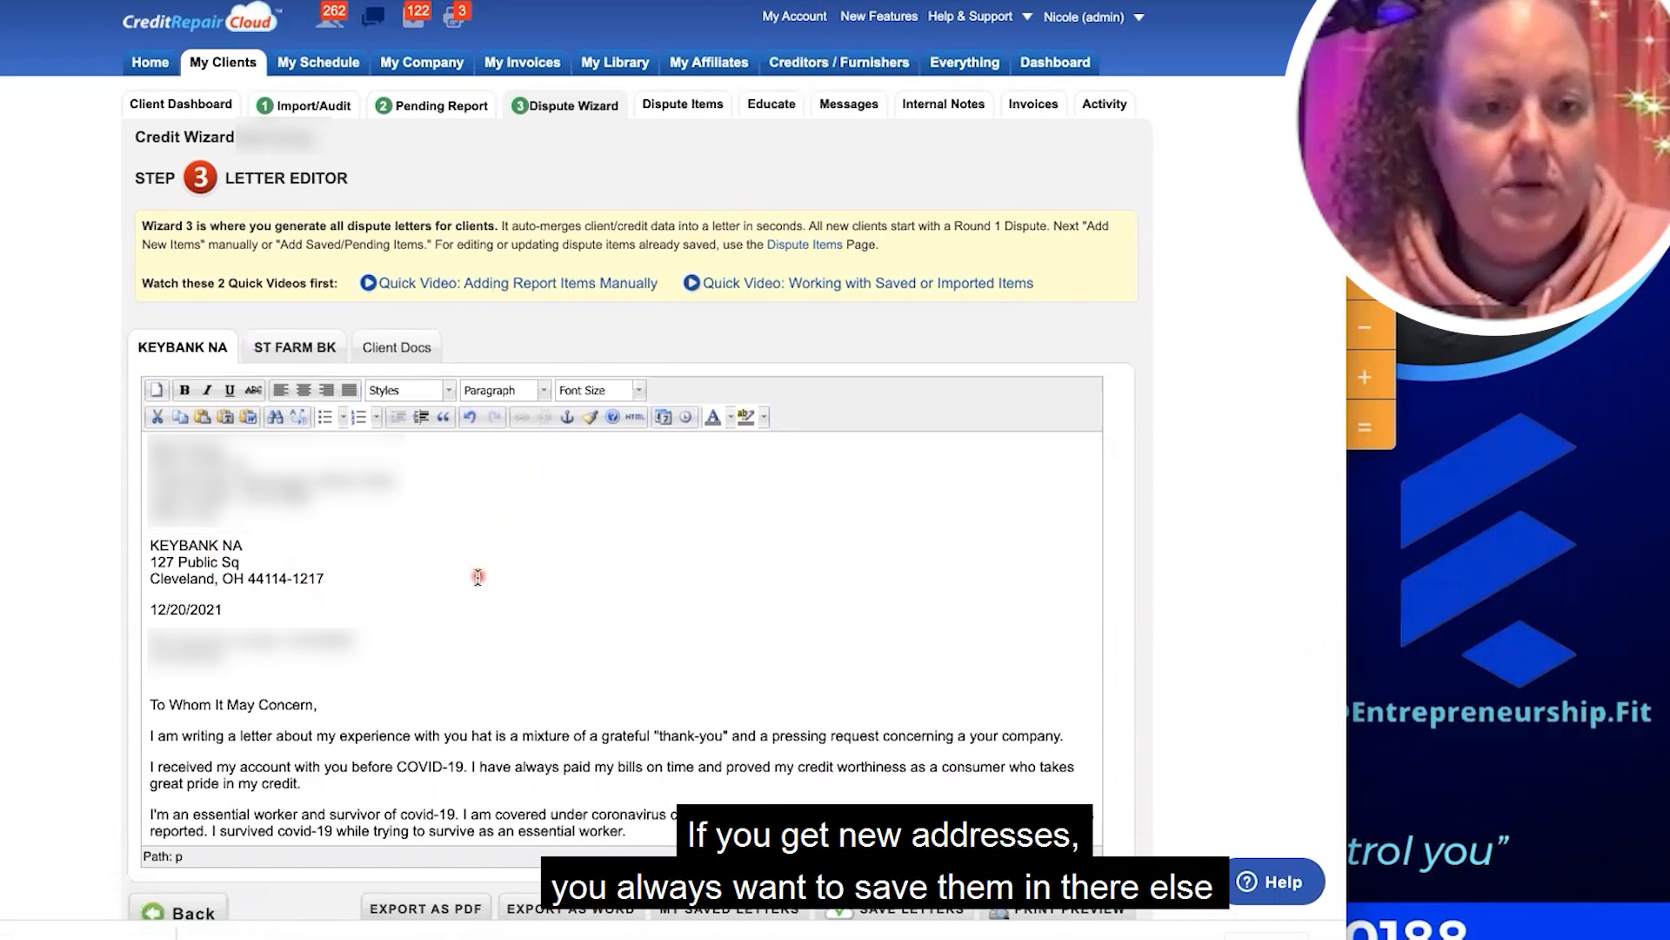
scroll(478, 576, "down", 2)
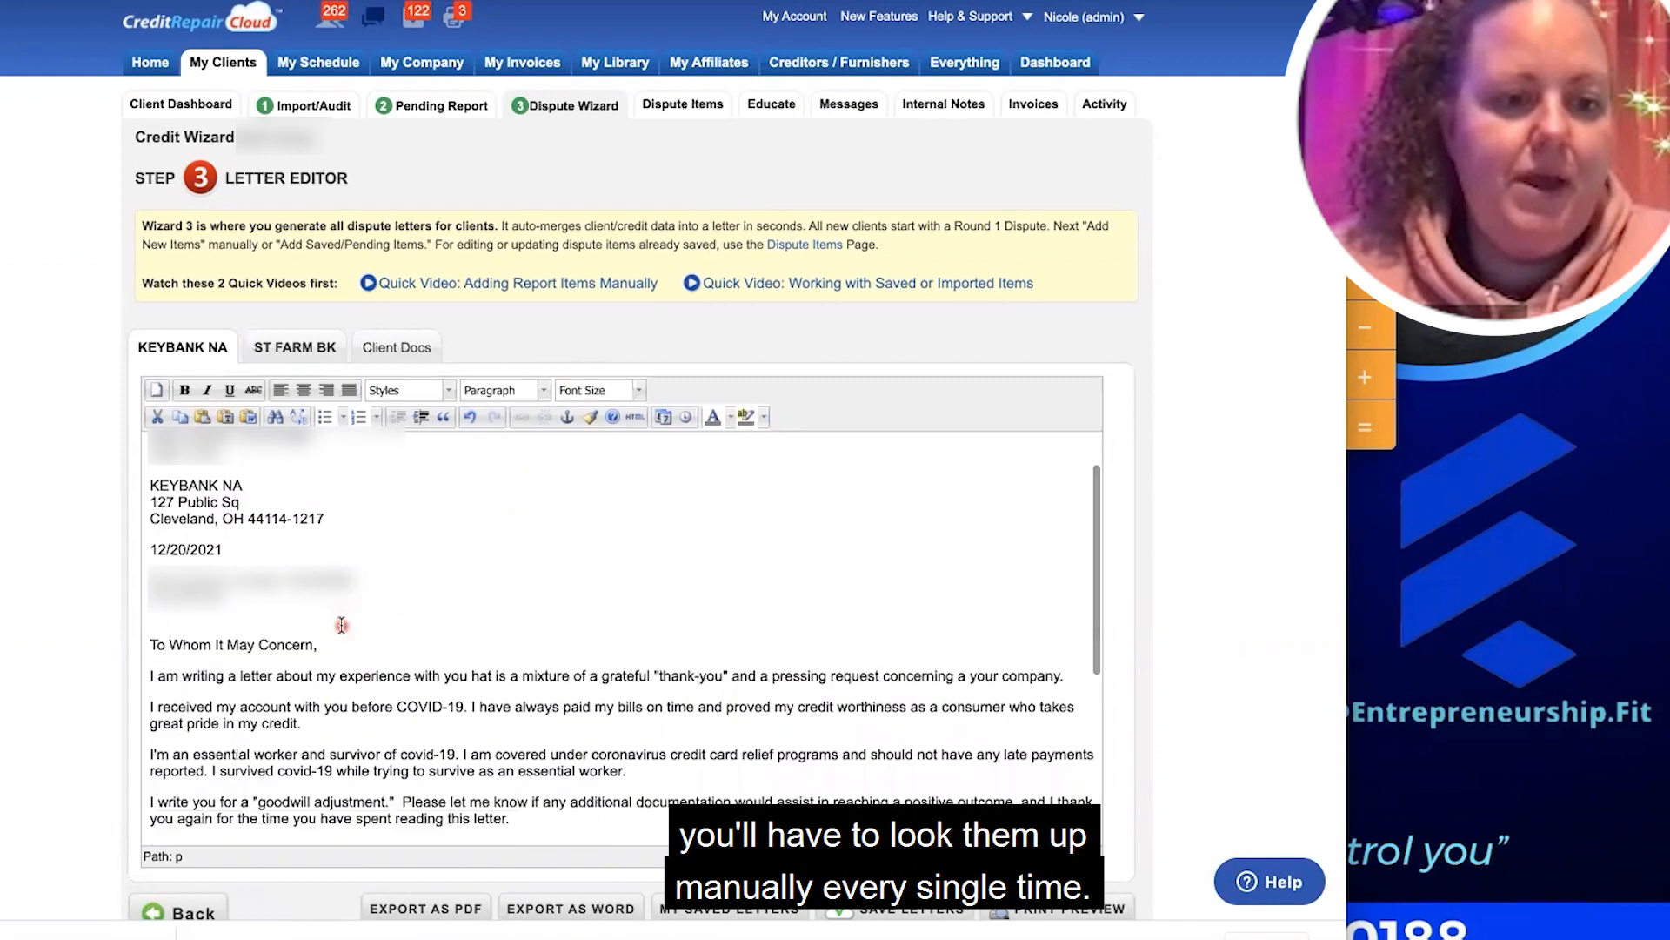
left_click(152, 596)
key("BackSpace")
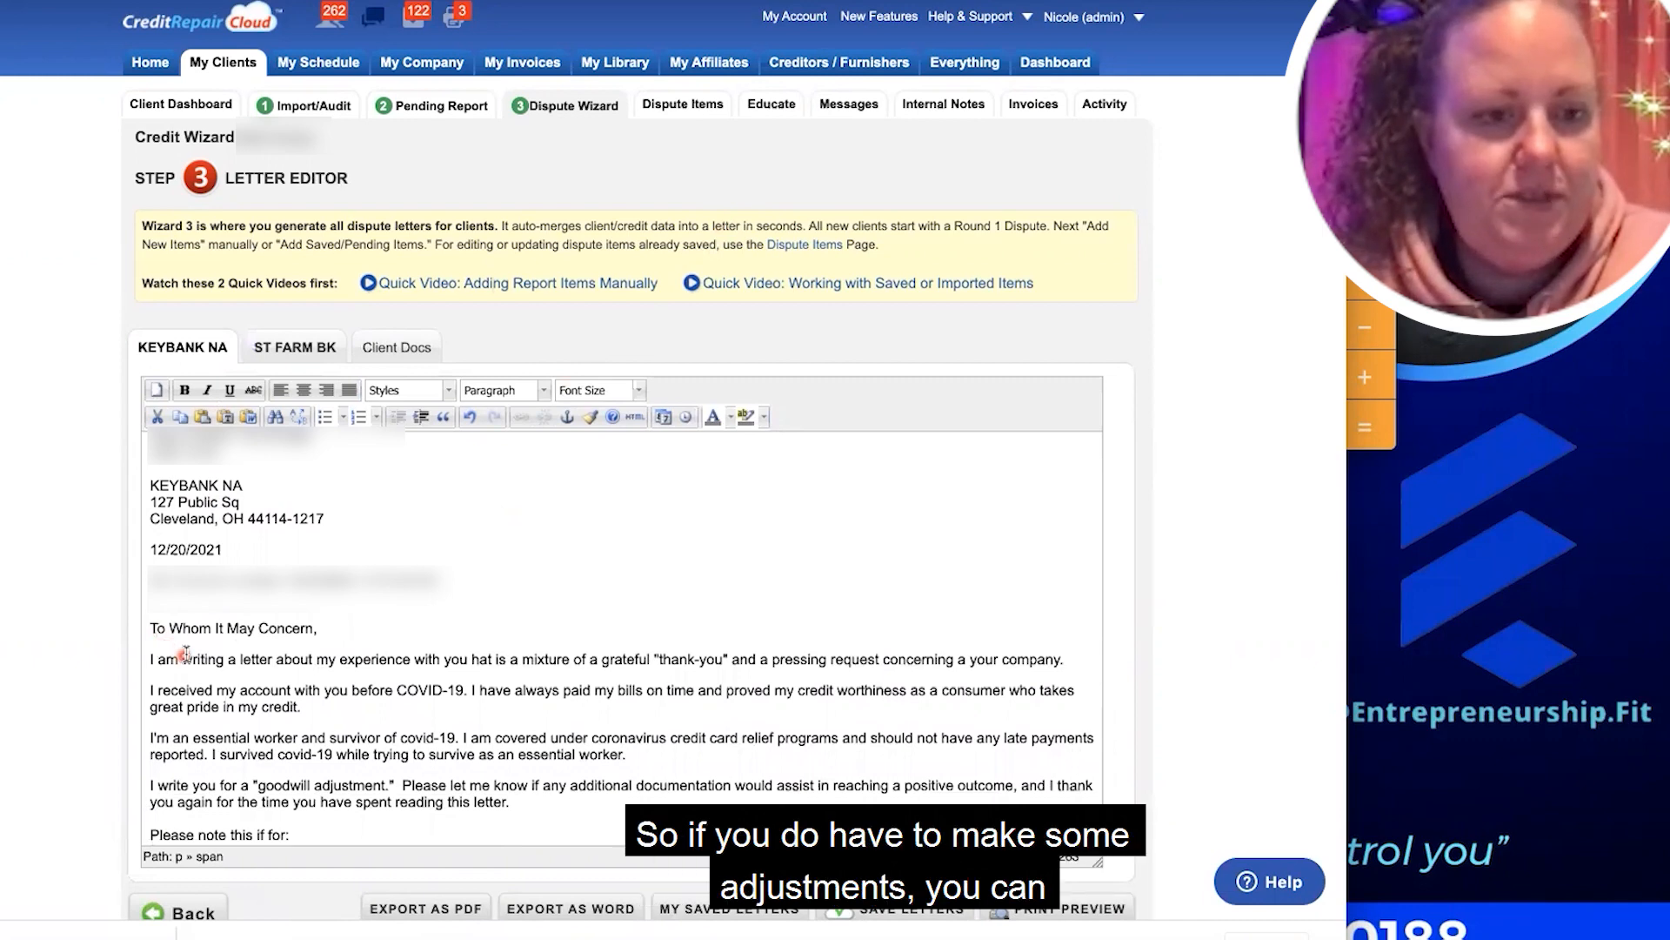
scroll(218, 654, "down", 4)
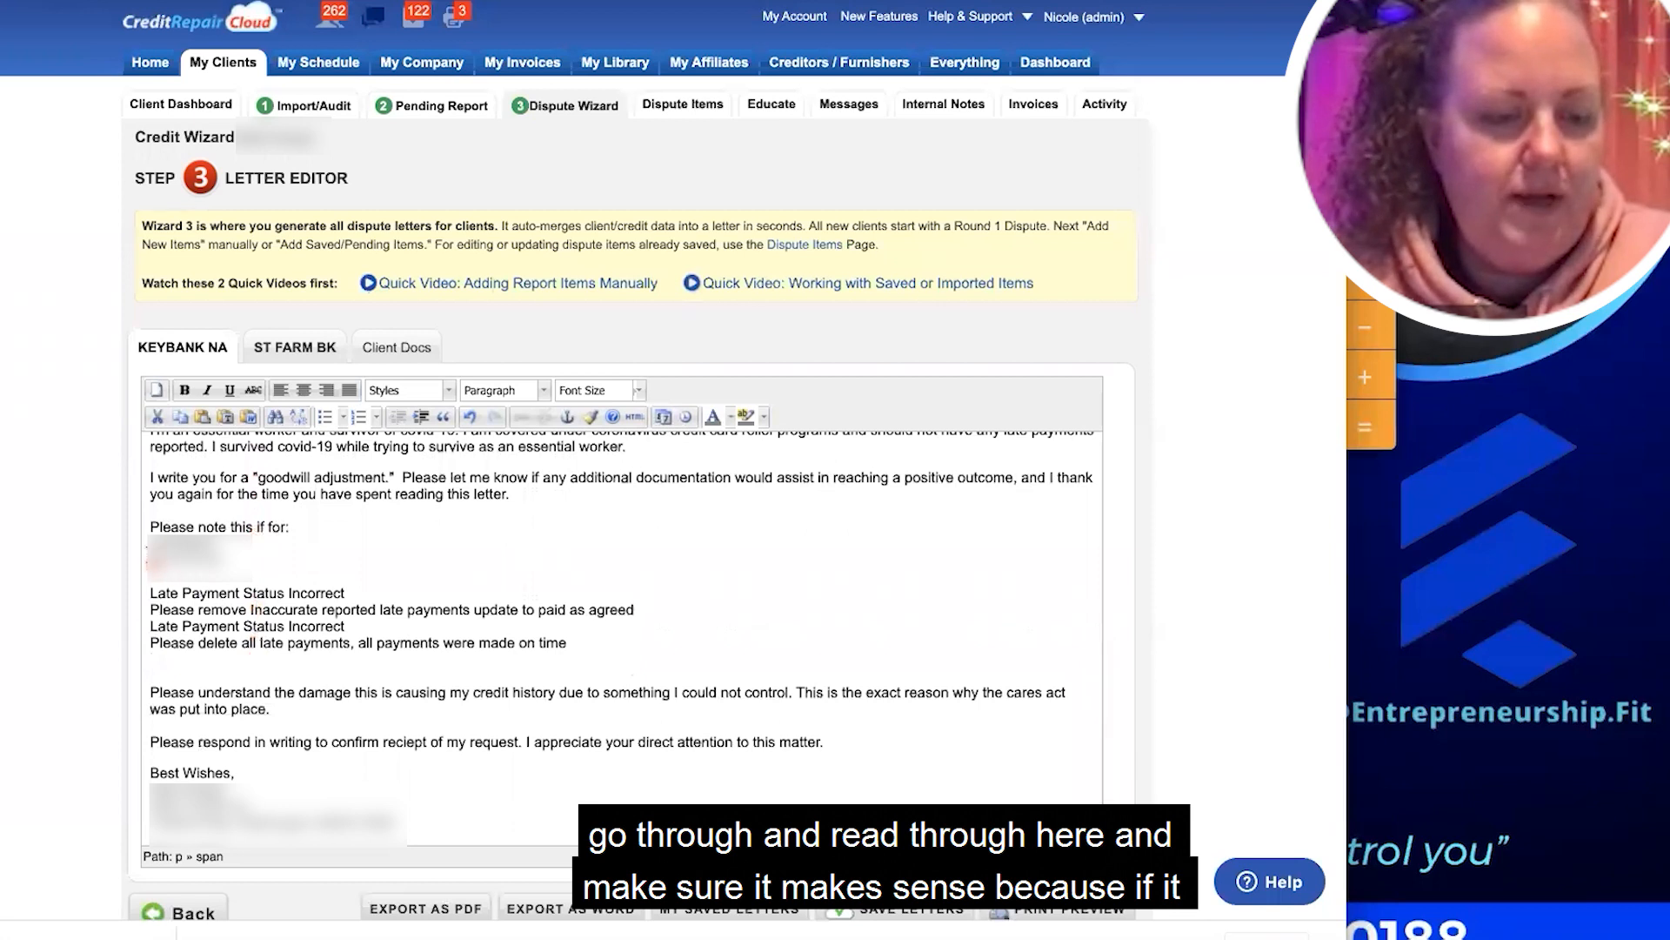
In the KEYBANK NA letter, add a line break below "Please note this if for:" and delete the second Late Payment Status Incorrect entry with its request
left_click(152, 571)
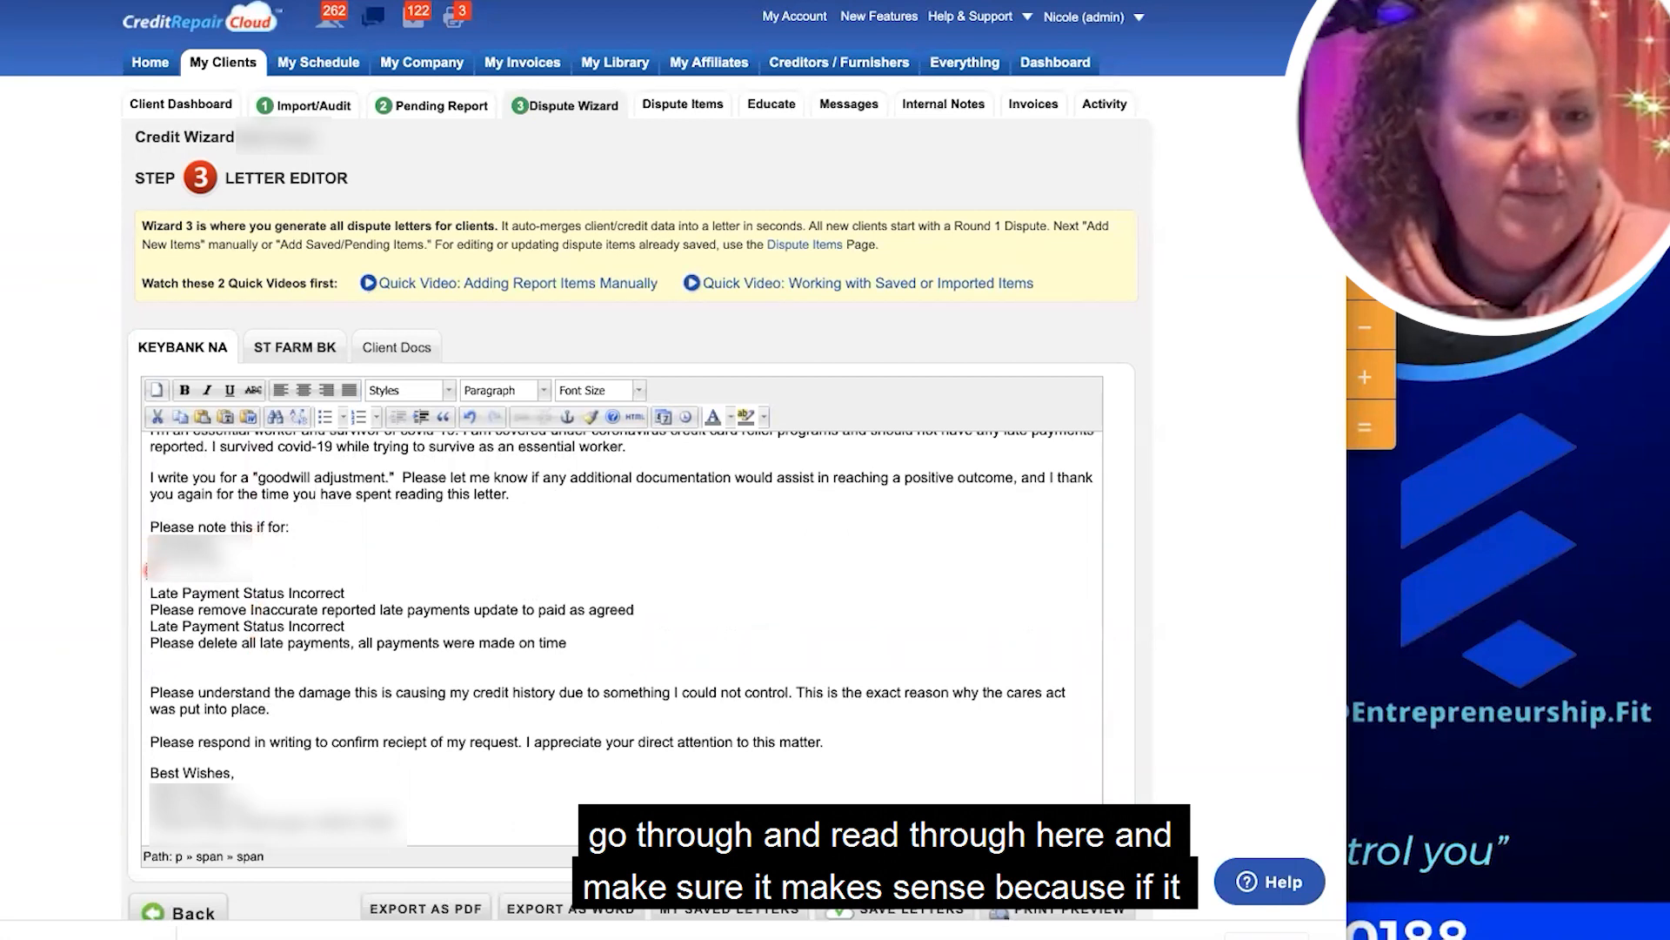
left_click(320, 526)
key("Return")
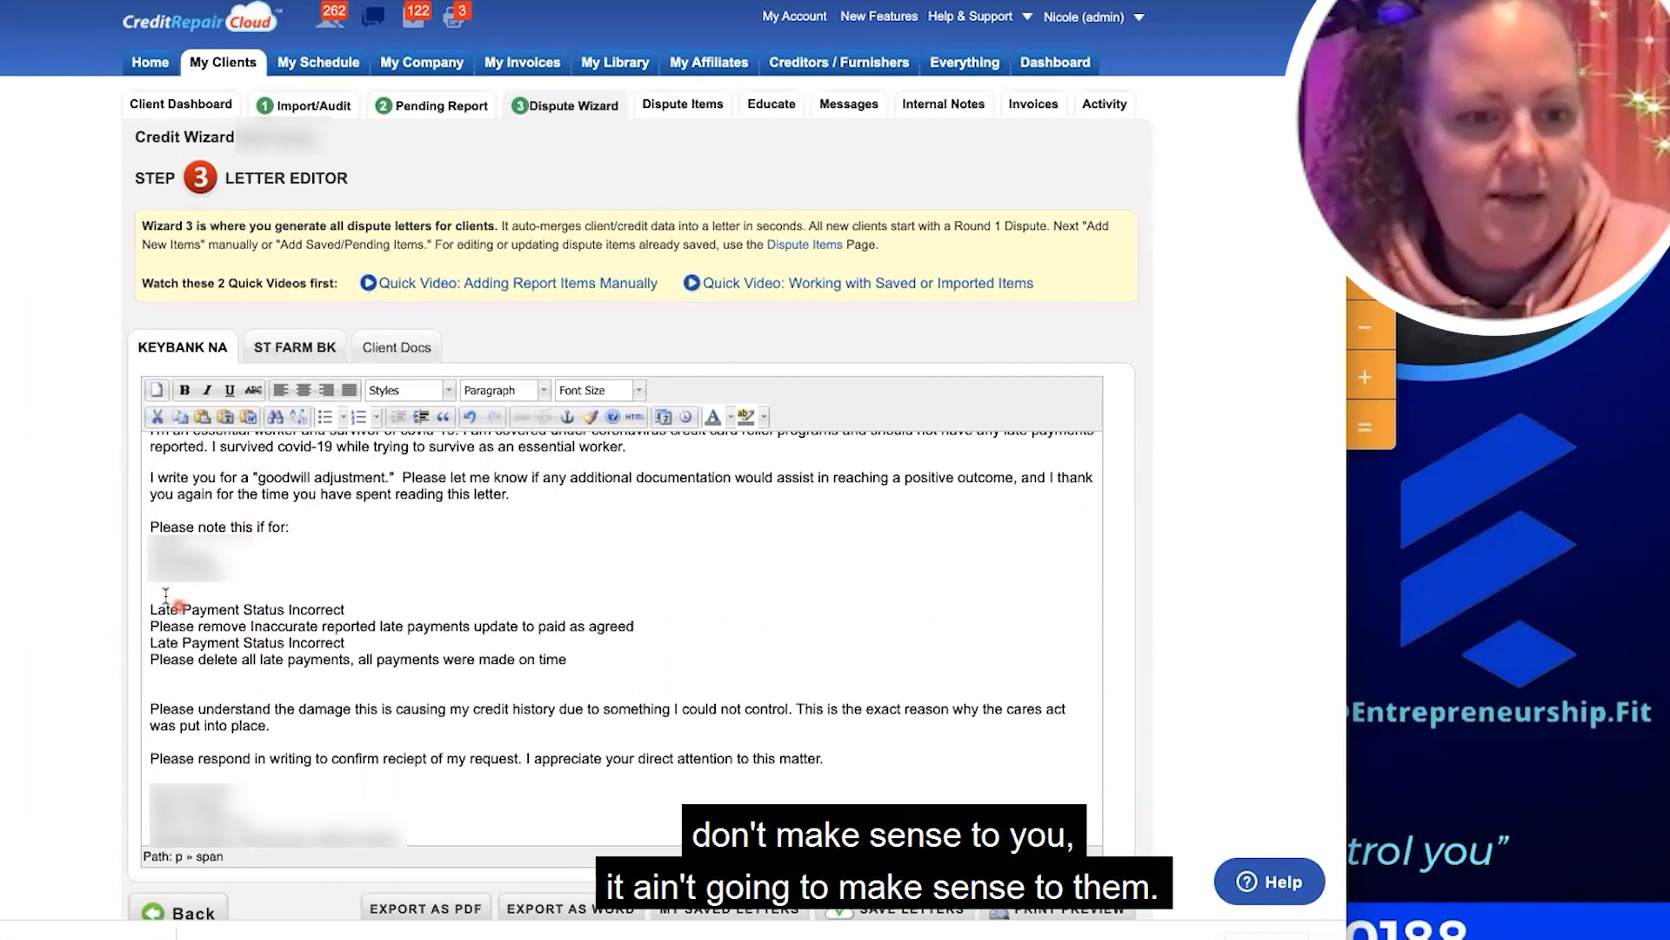
left_click(154, 641)
left_click_drag(578, 659, 146, 648)
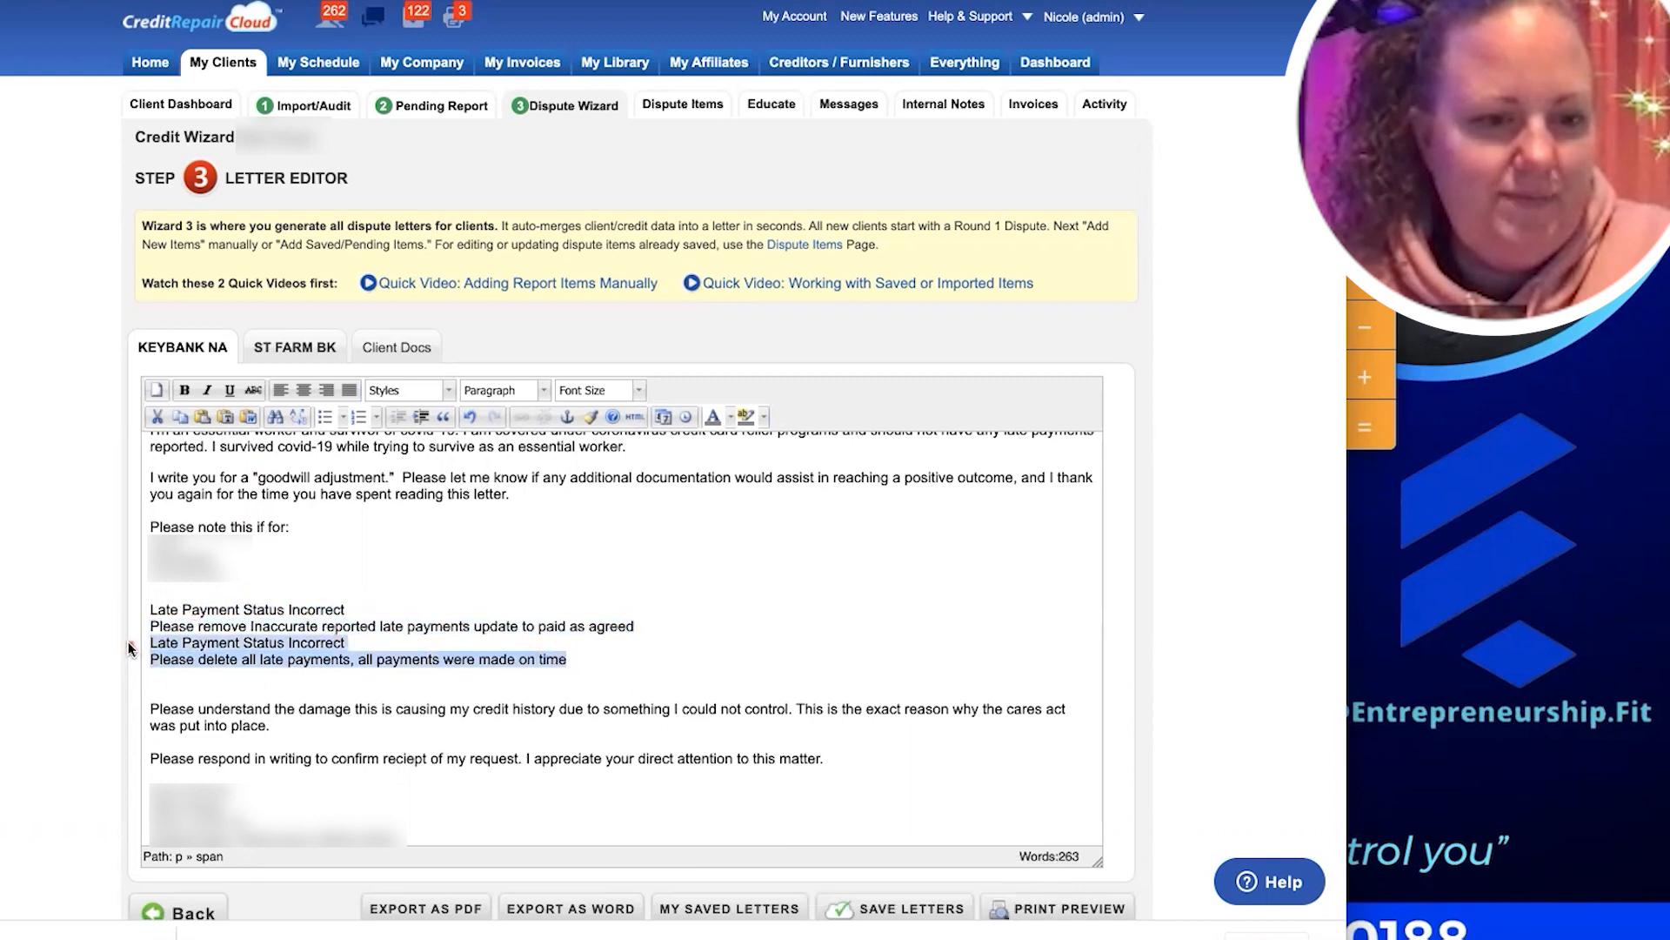
key("BackSpace")
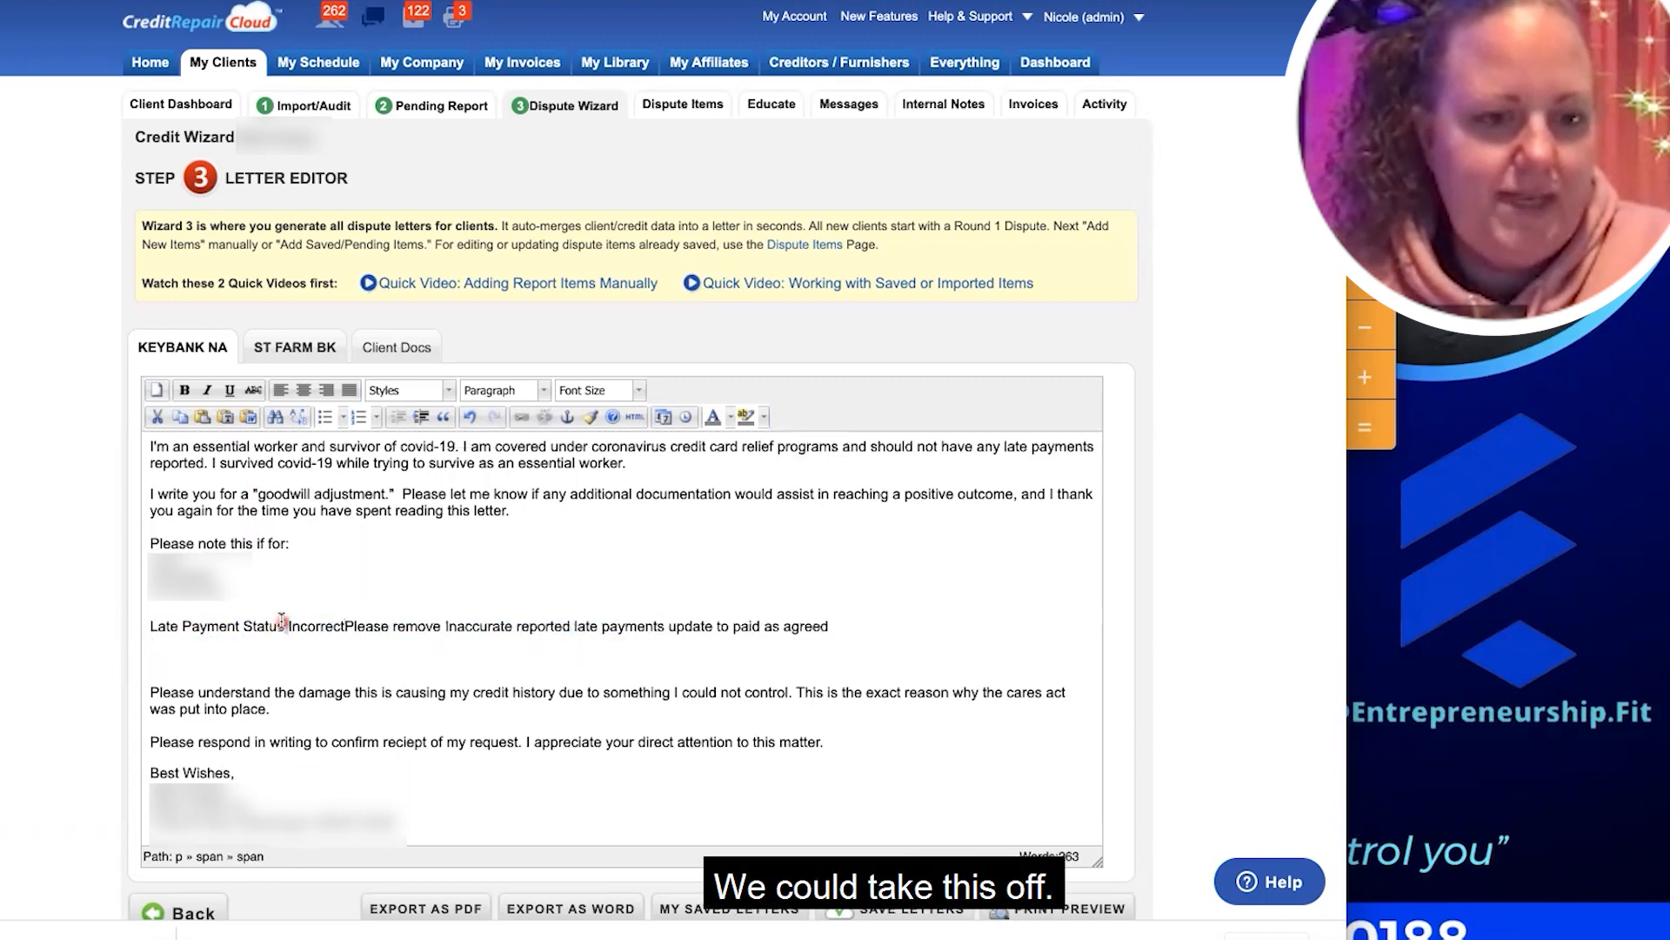
triple_click(282, 642)
key("BackSpace")
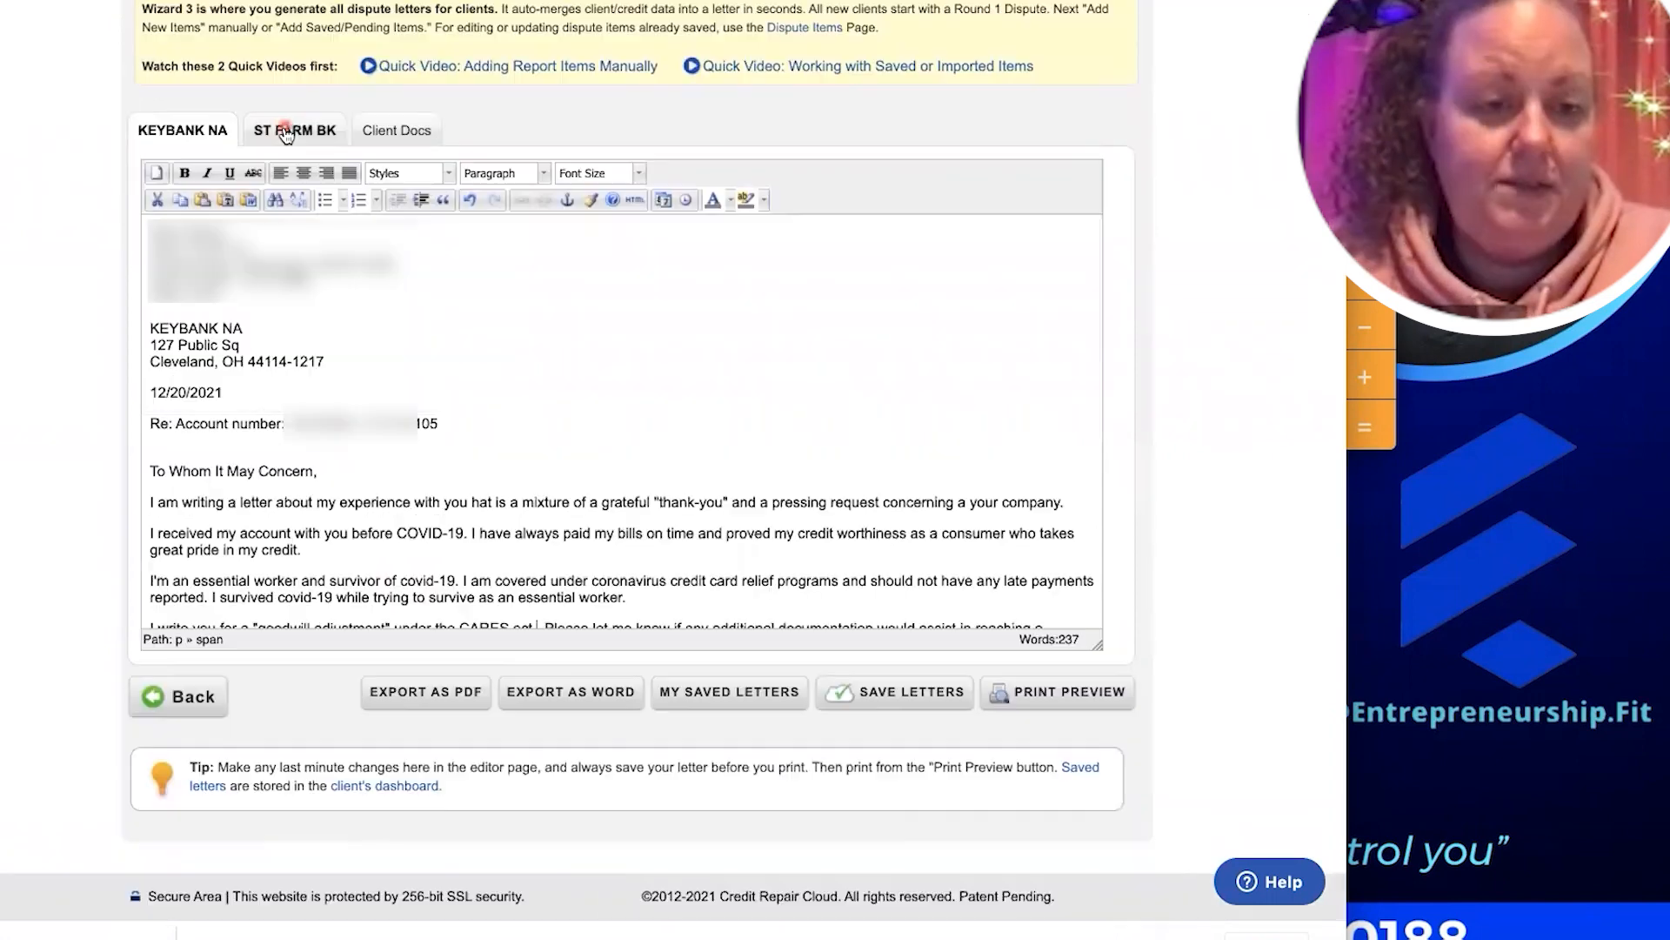
Check the ST FARM BK letter and save both letters as Late to Creditor with round 2 and the LATE abbreviation
left_click(287, 130)
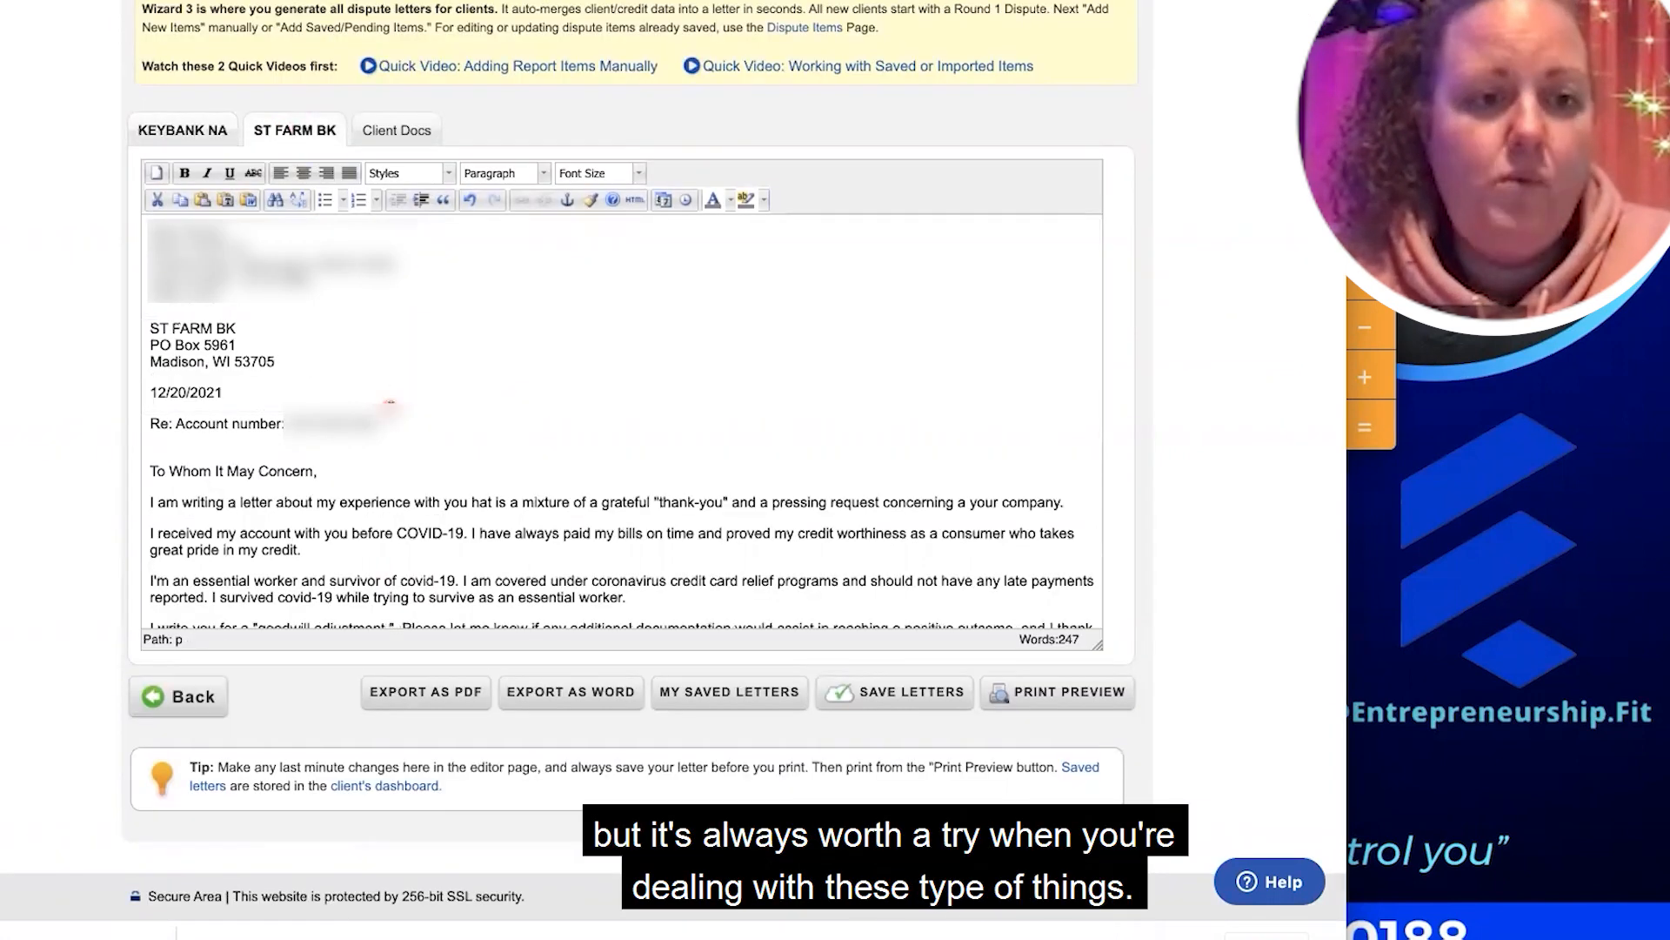
scroll(390, 403, "down", 4)
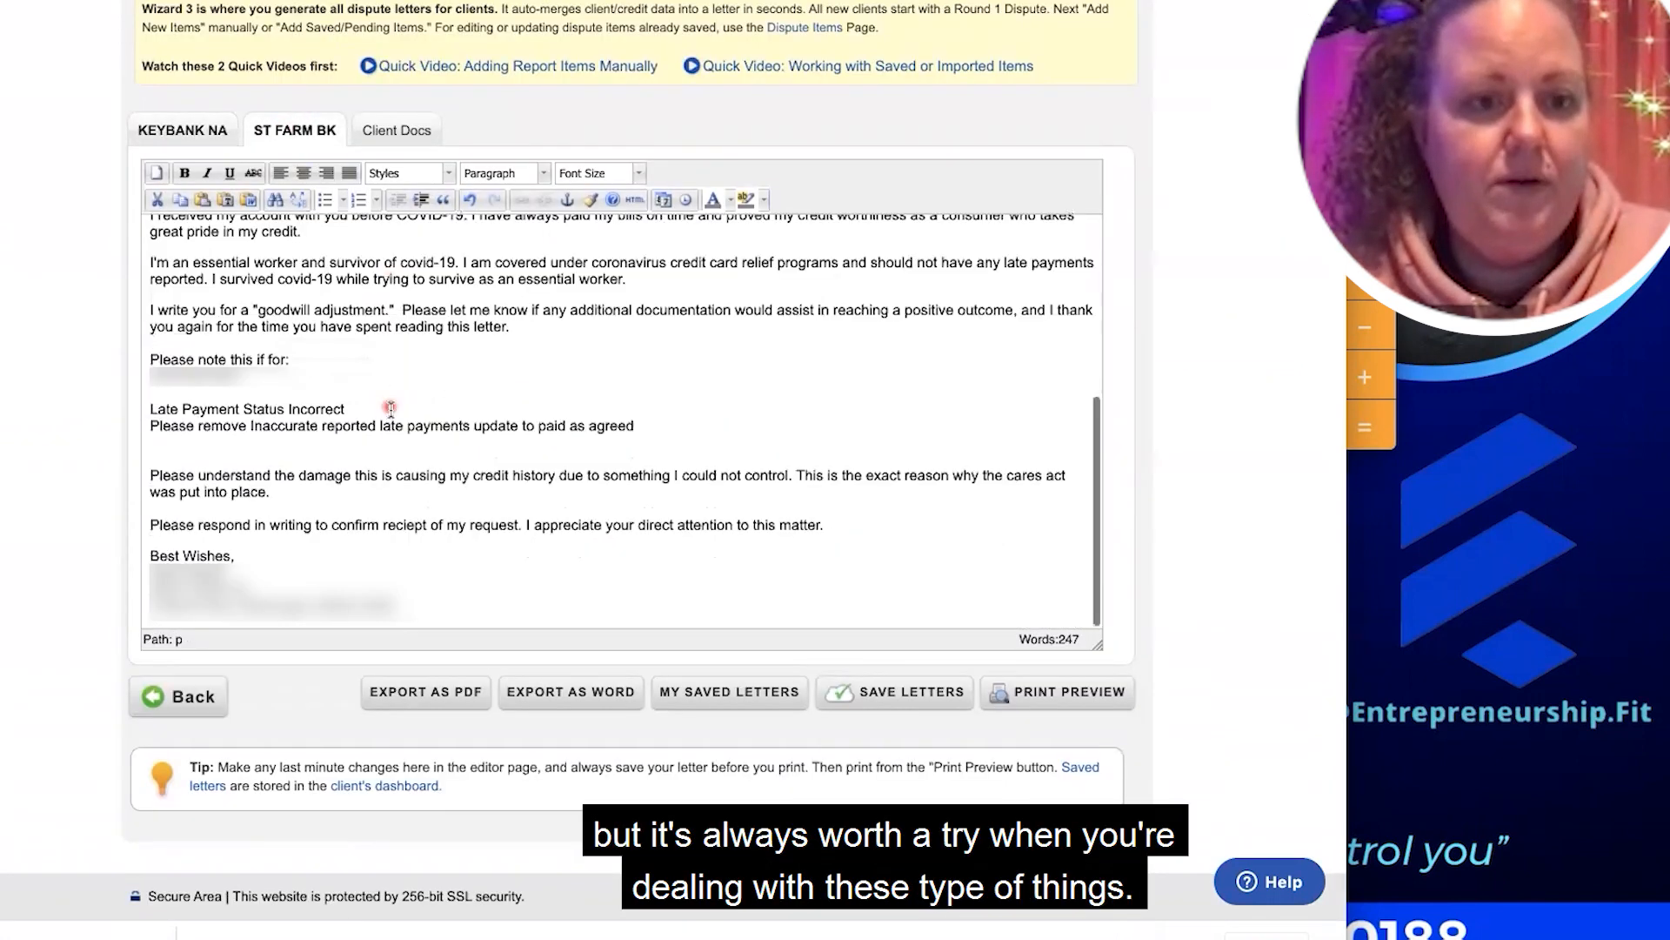
scroll(391, 408, "up", 3)
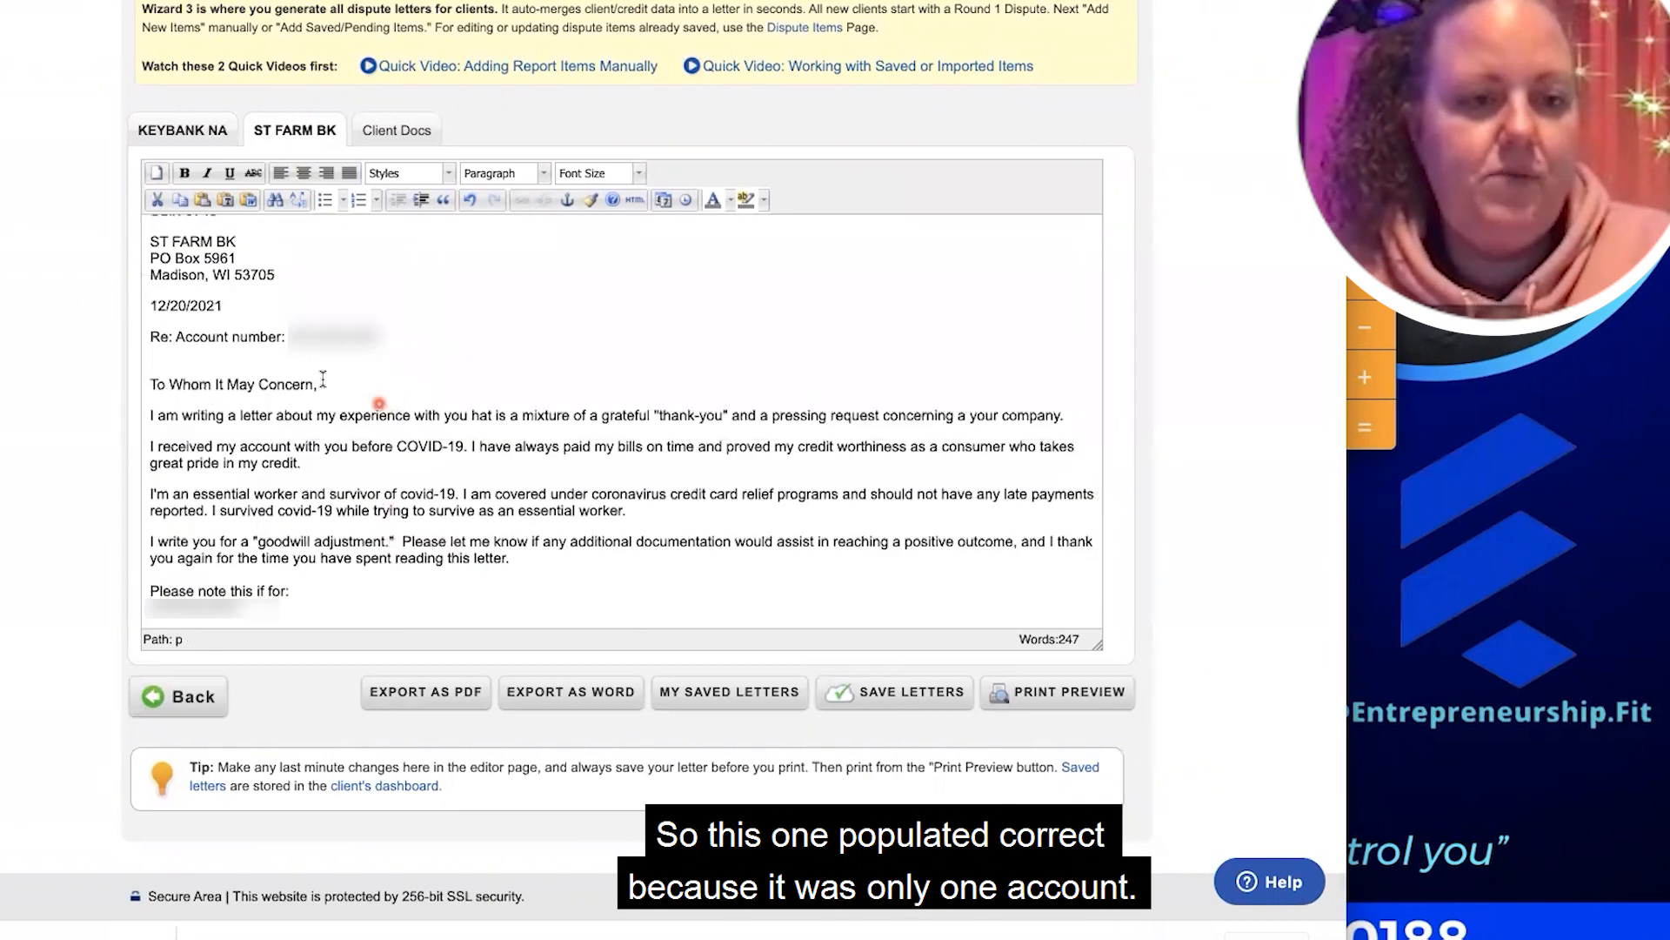
left_click(896, 696)
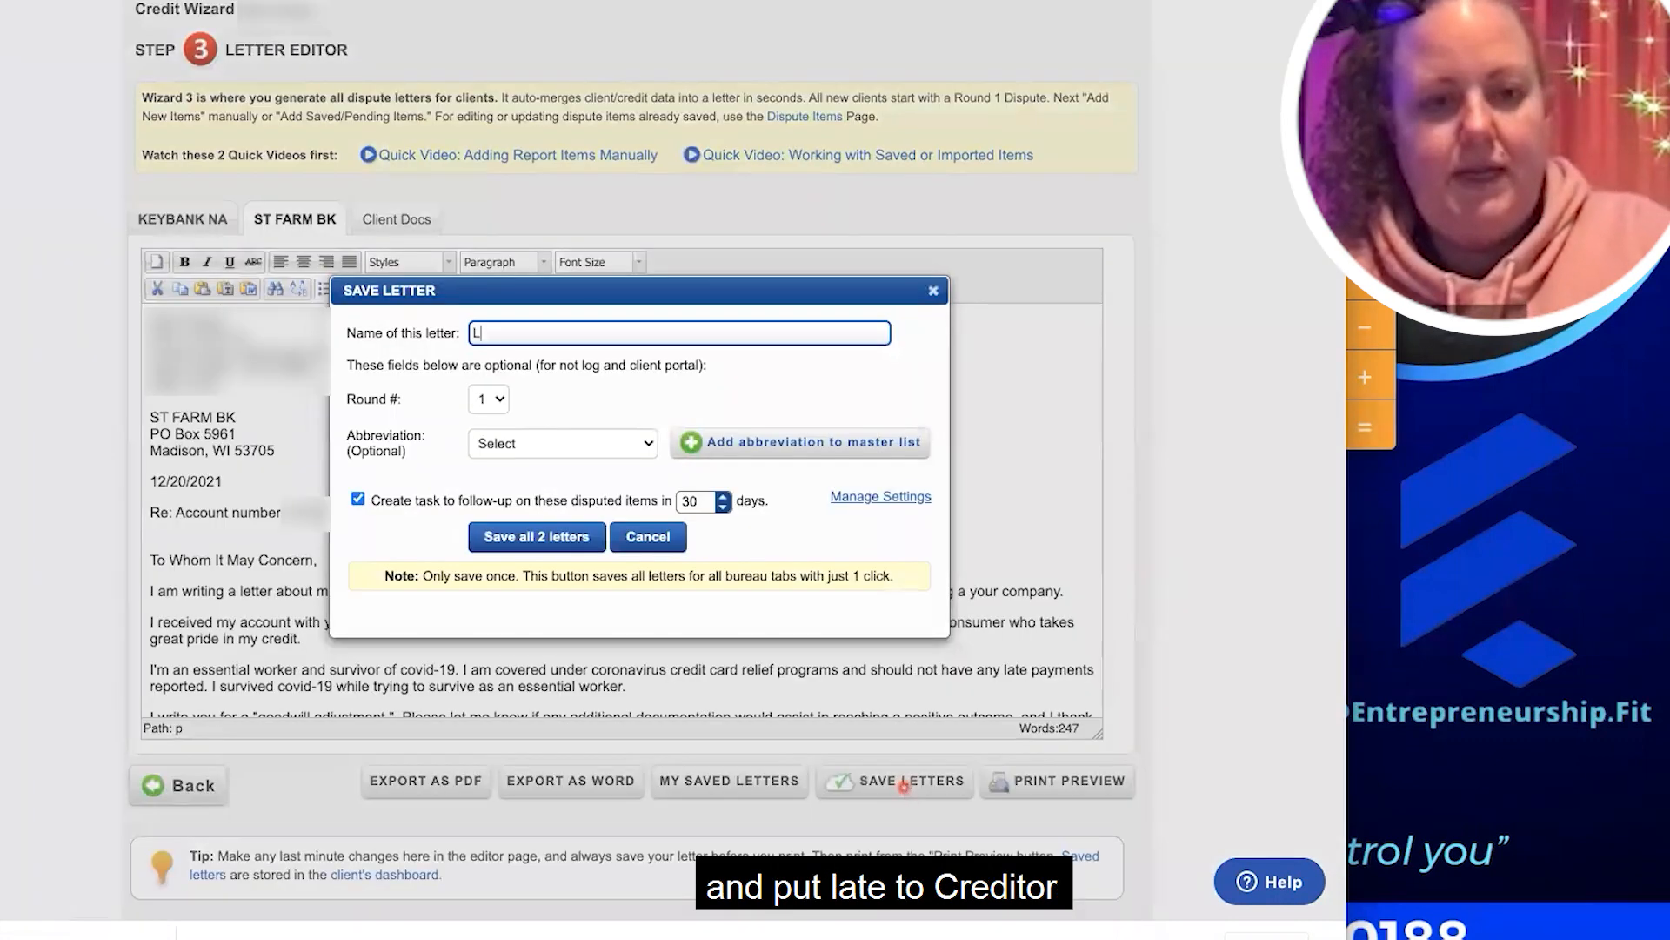
type("Late to Creditor")
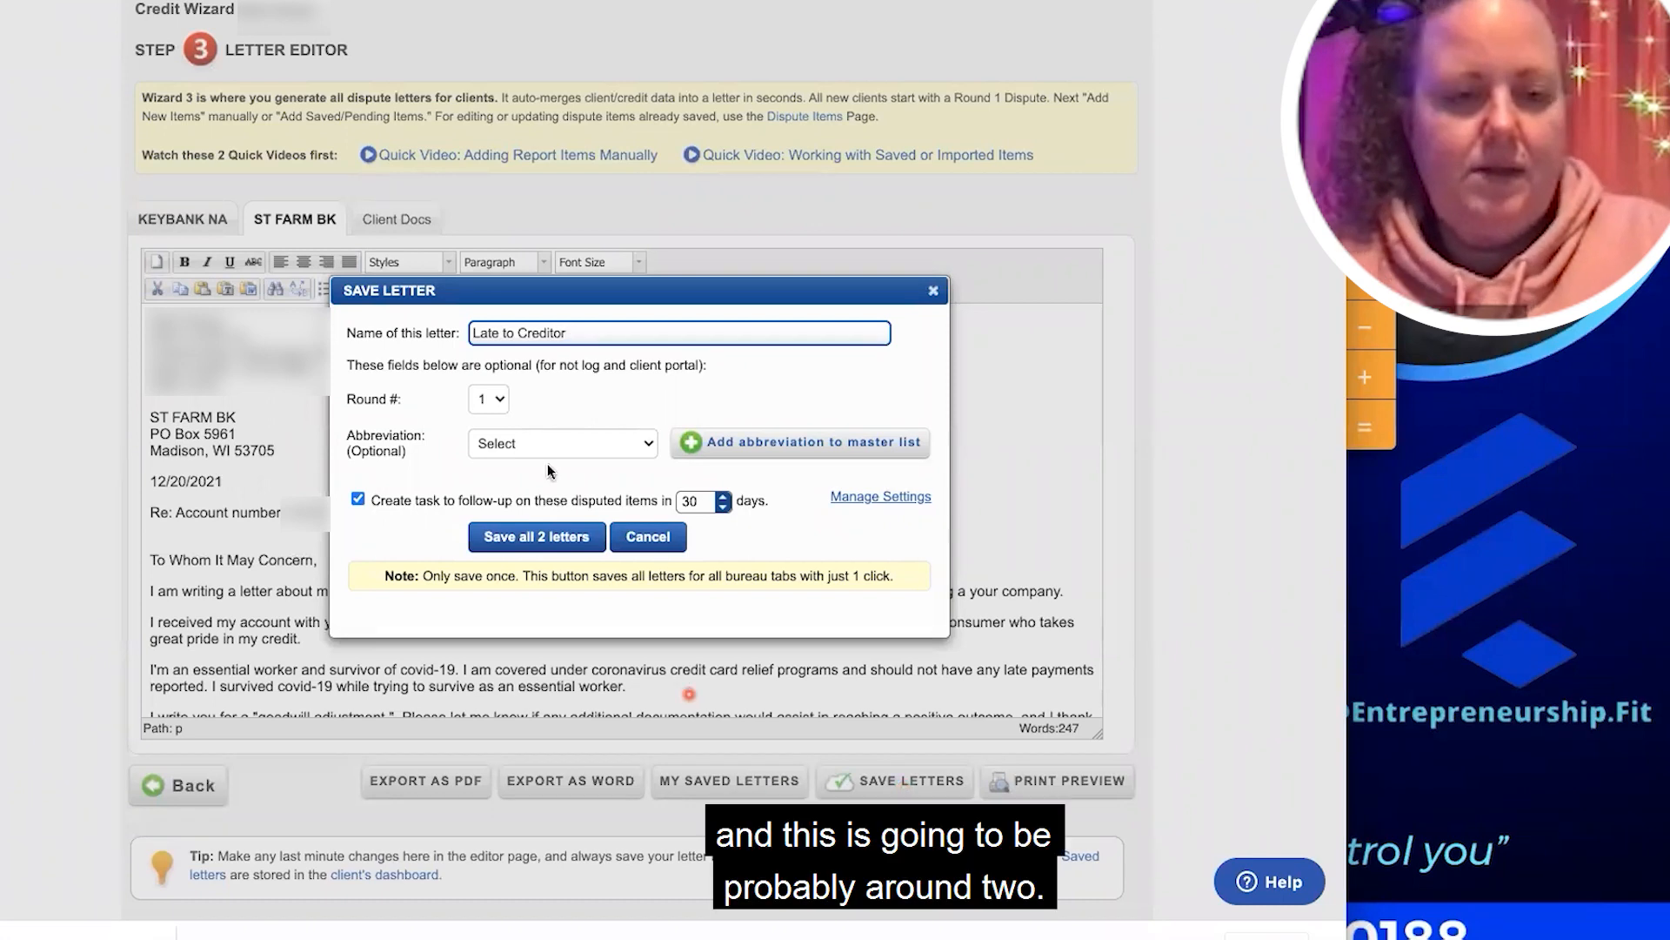
left_click(492, 400)
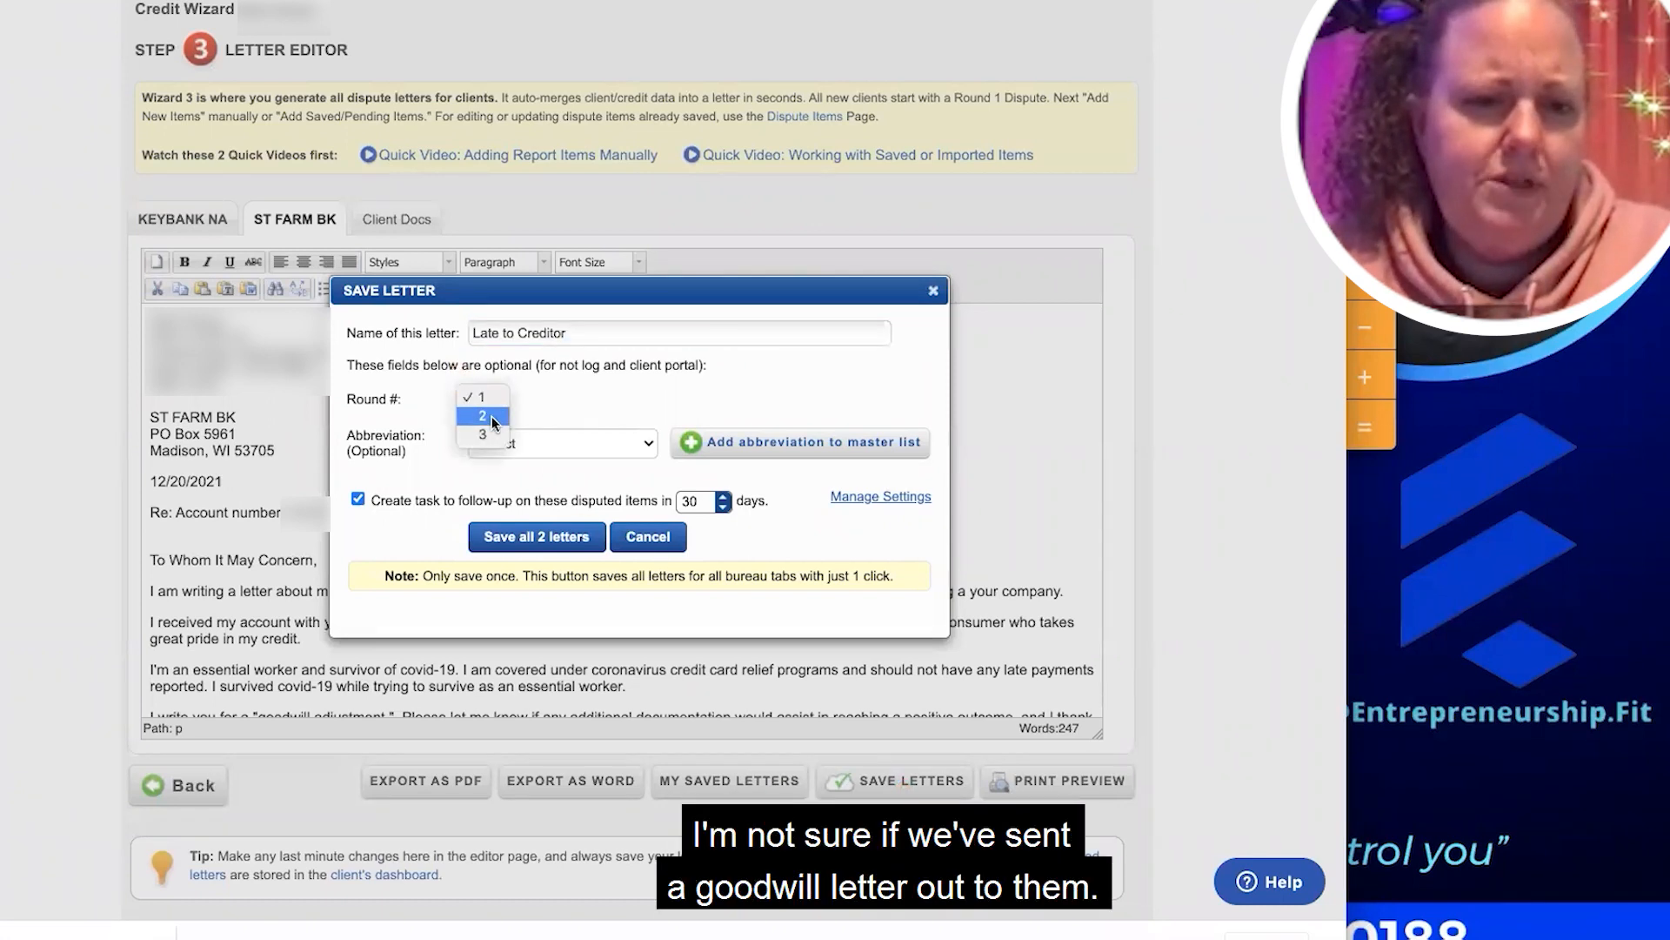
left_click(484, 416)
left_click(496, 444)
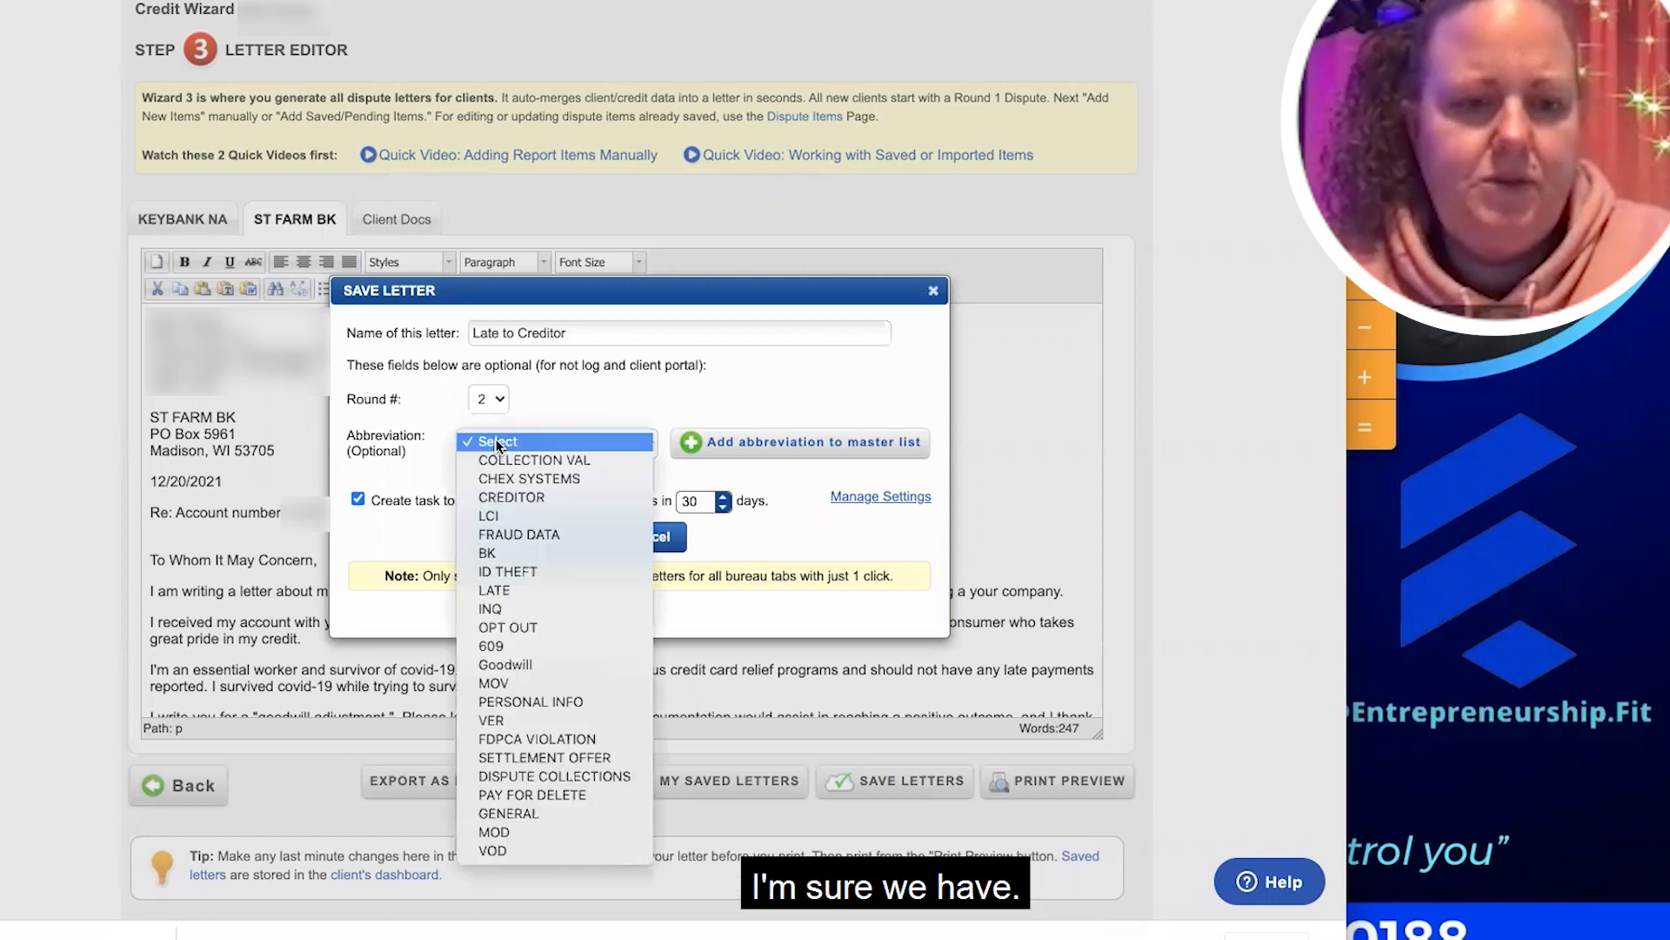
left_click(511, 589)
left_click(522, 539)
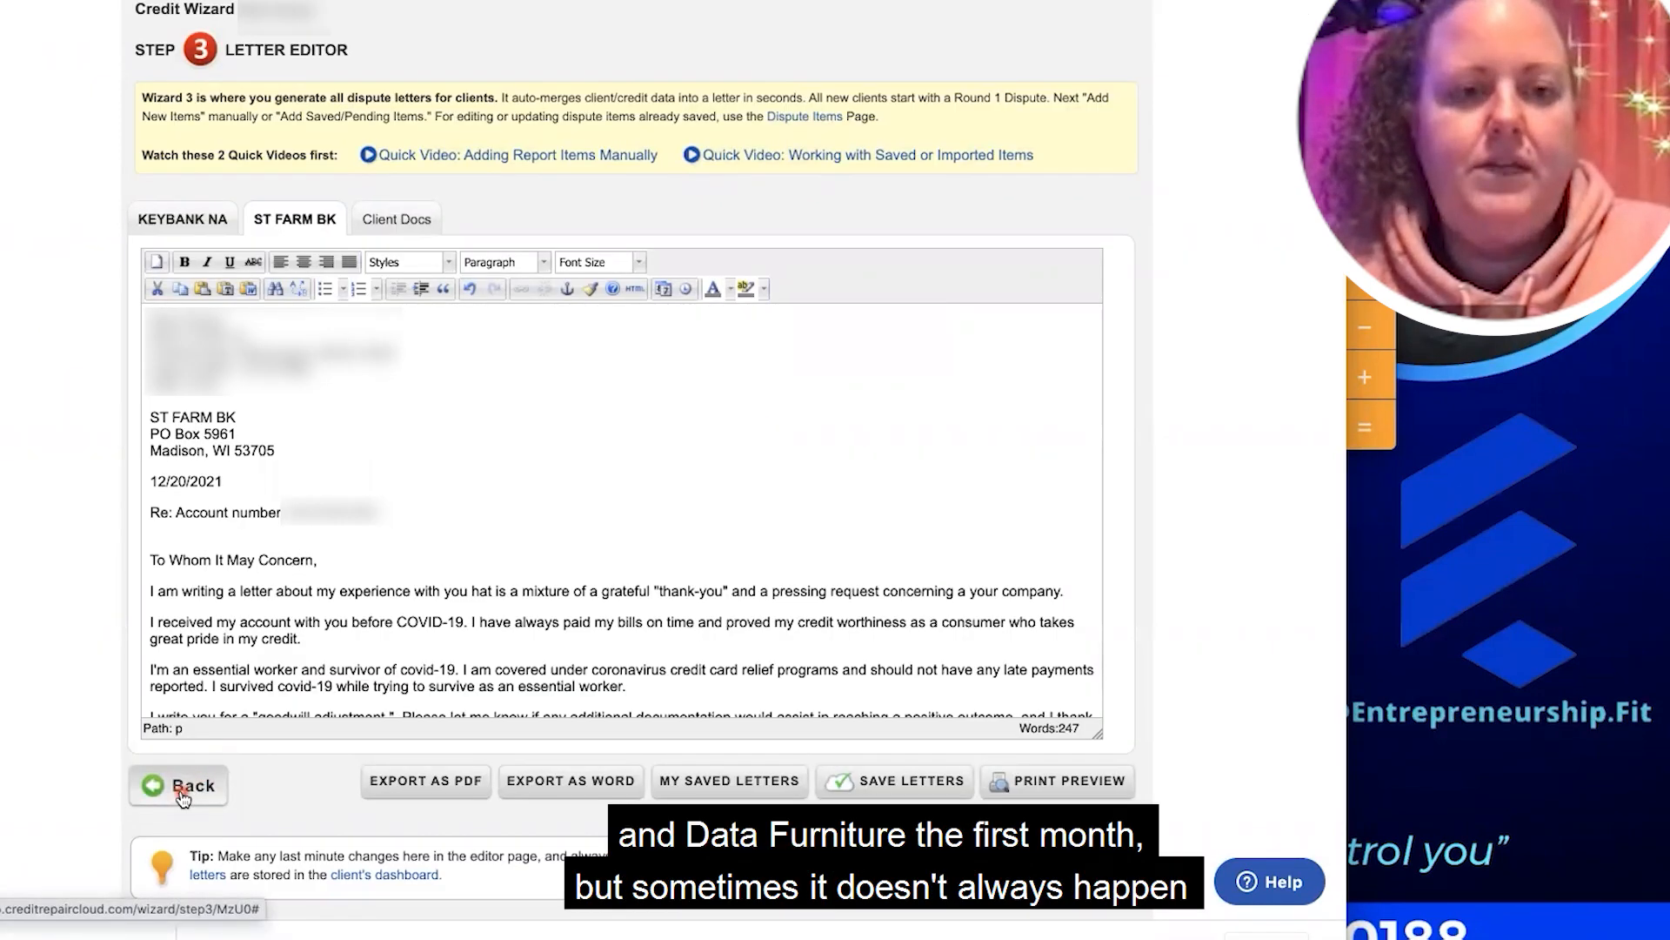
Return to the dispute errors page, remove all the listed late payment items and address the new letter to the Credit Bureau
left_click(183, 794)
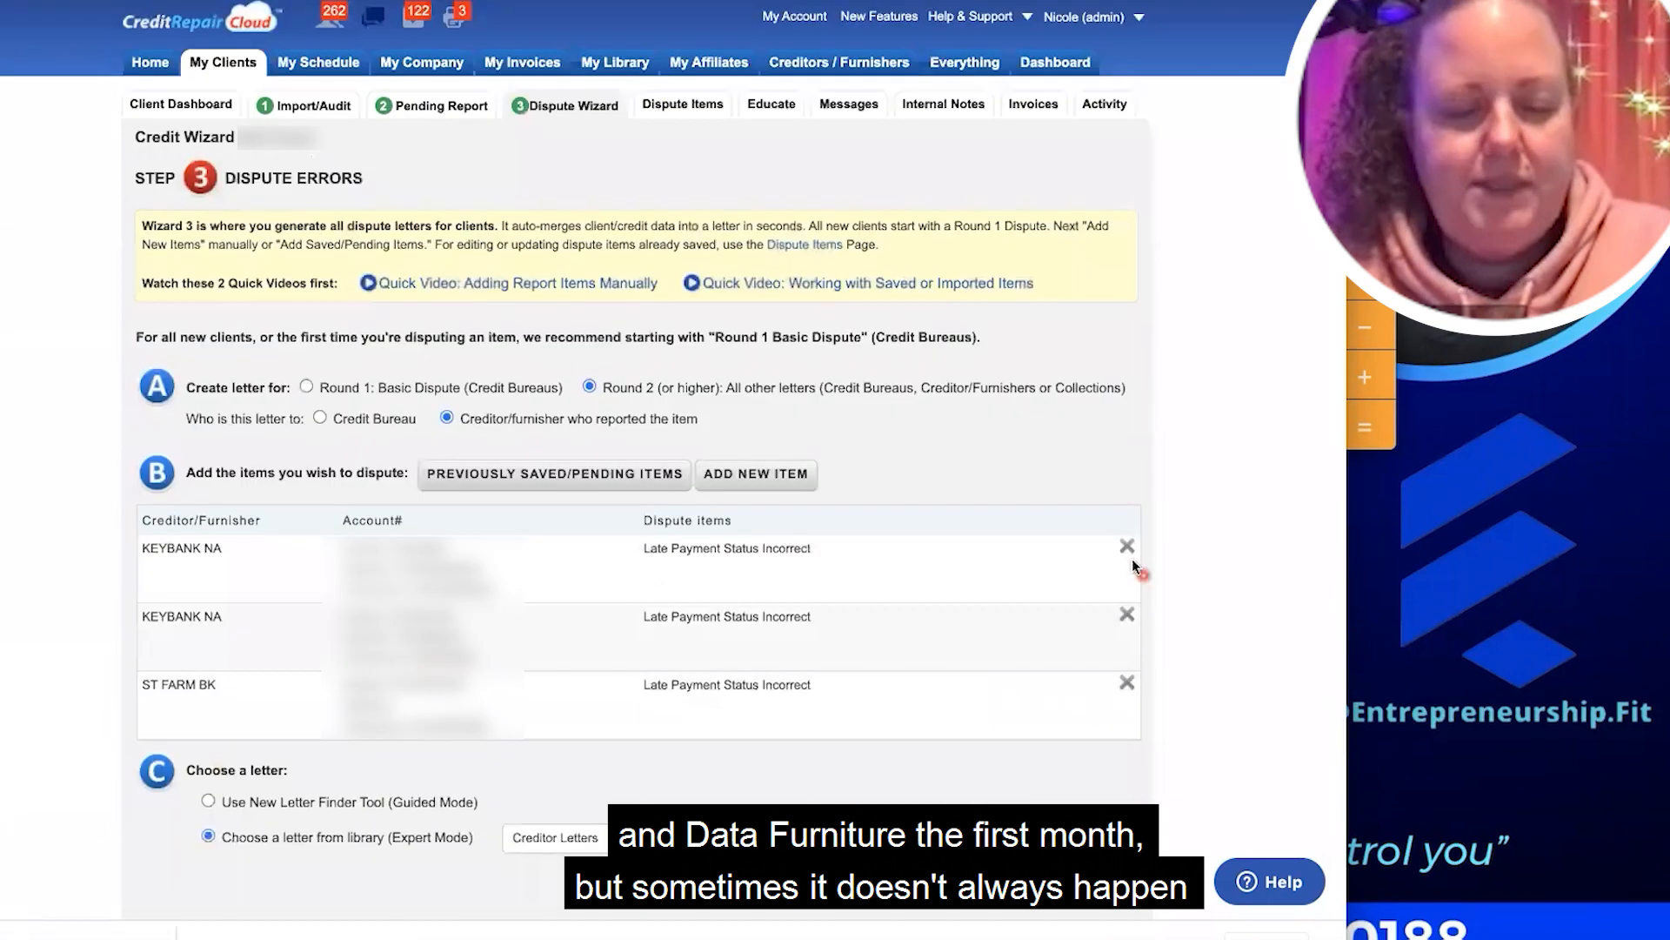
left_click(1127, 553)
left_click(1128, 550)
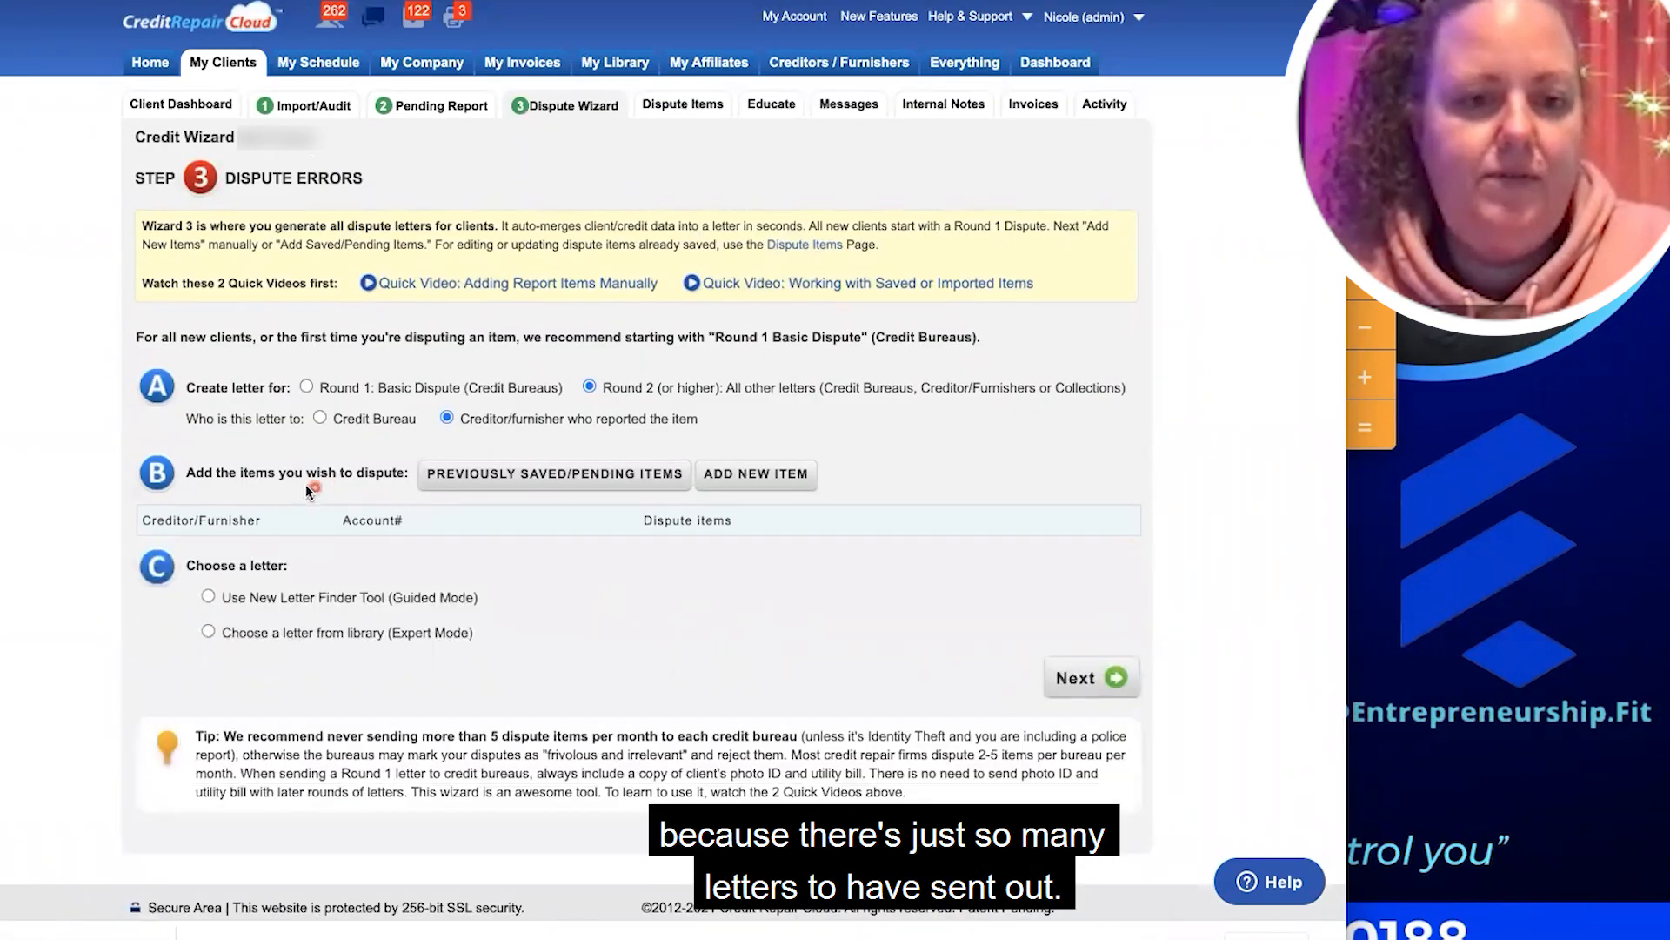
left_click(320, 417)
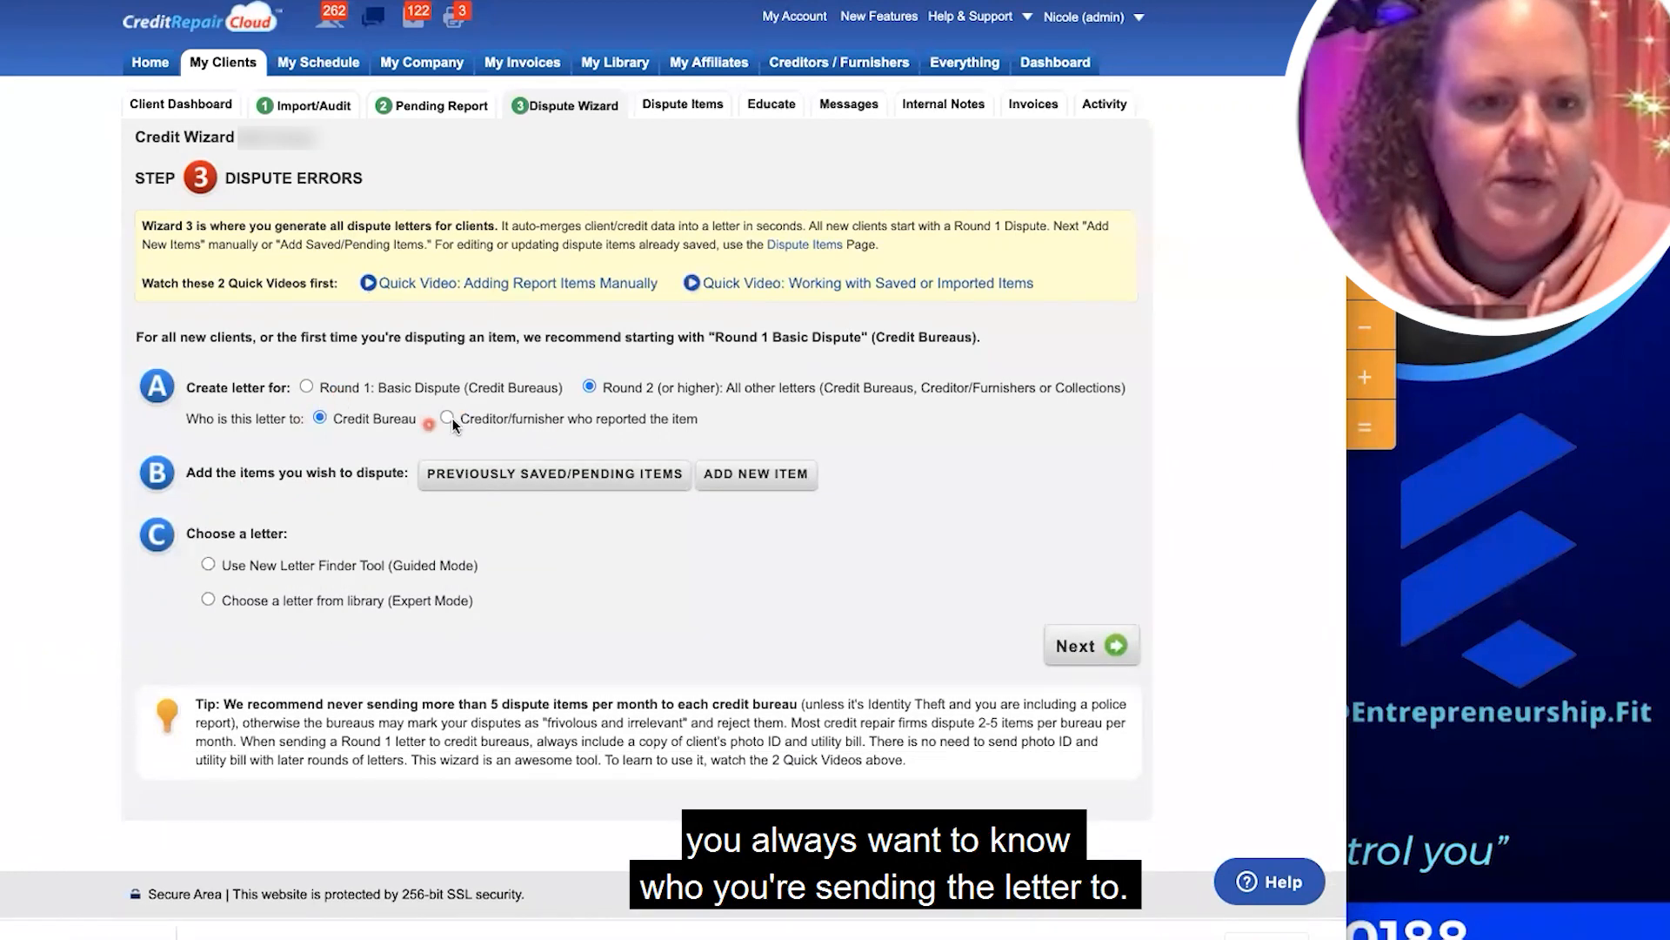
left_click(319, 418)
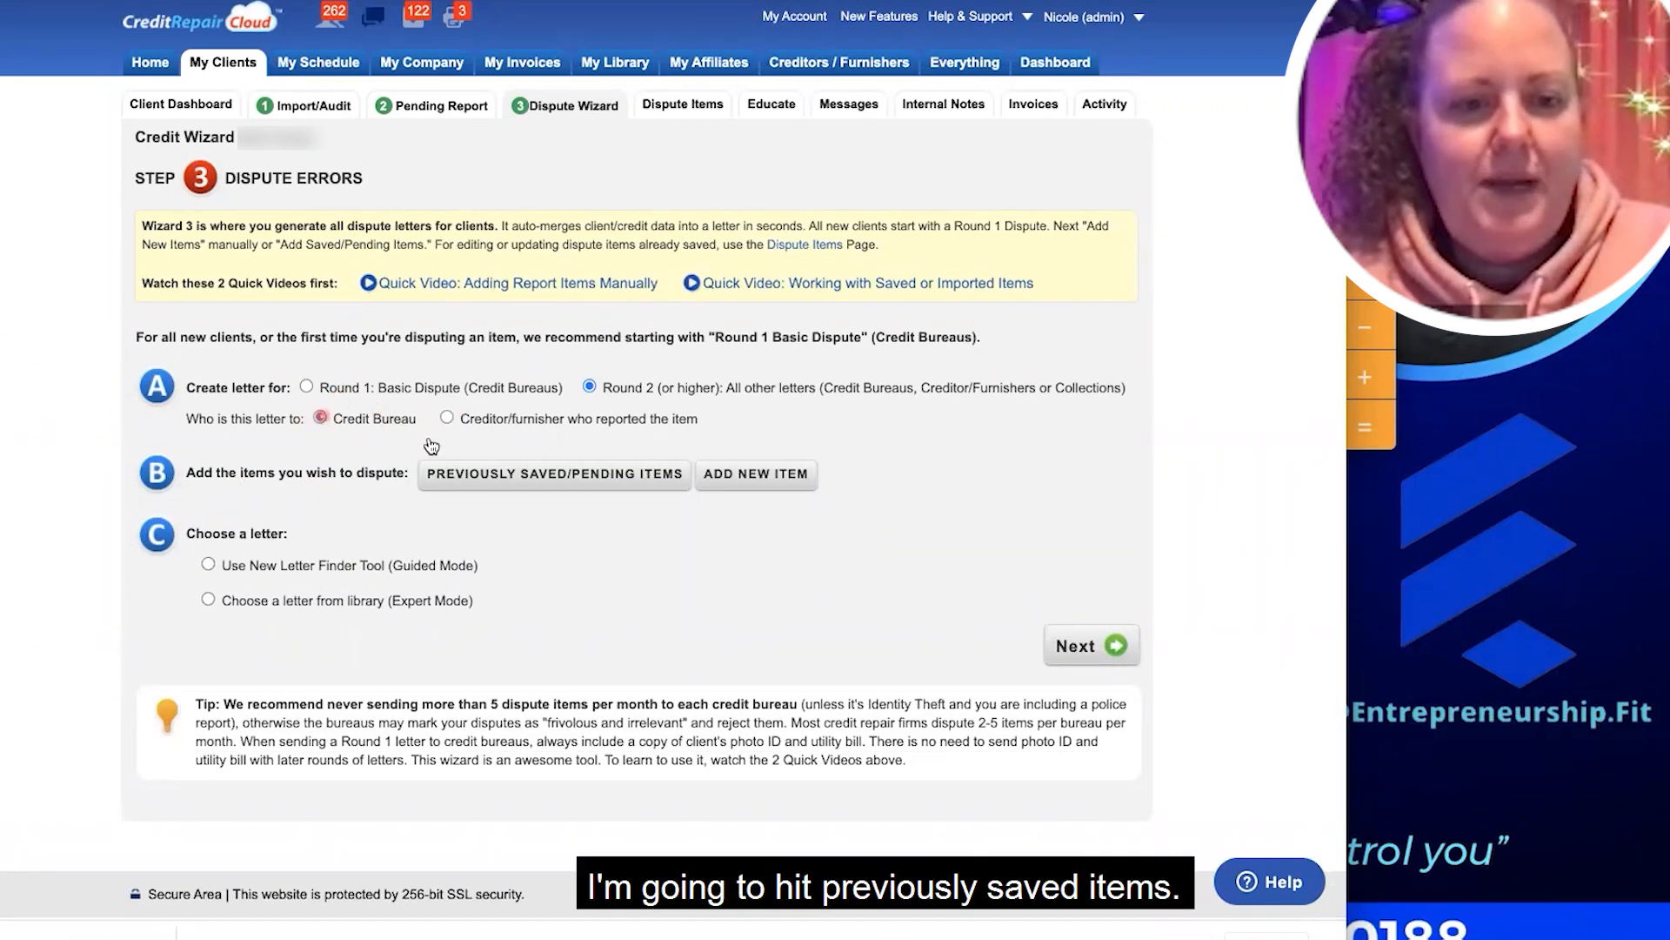
Add the four never-disputed personal information entries from the previously saved items to the dispute
left_click(517, 475)
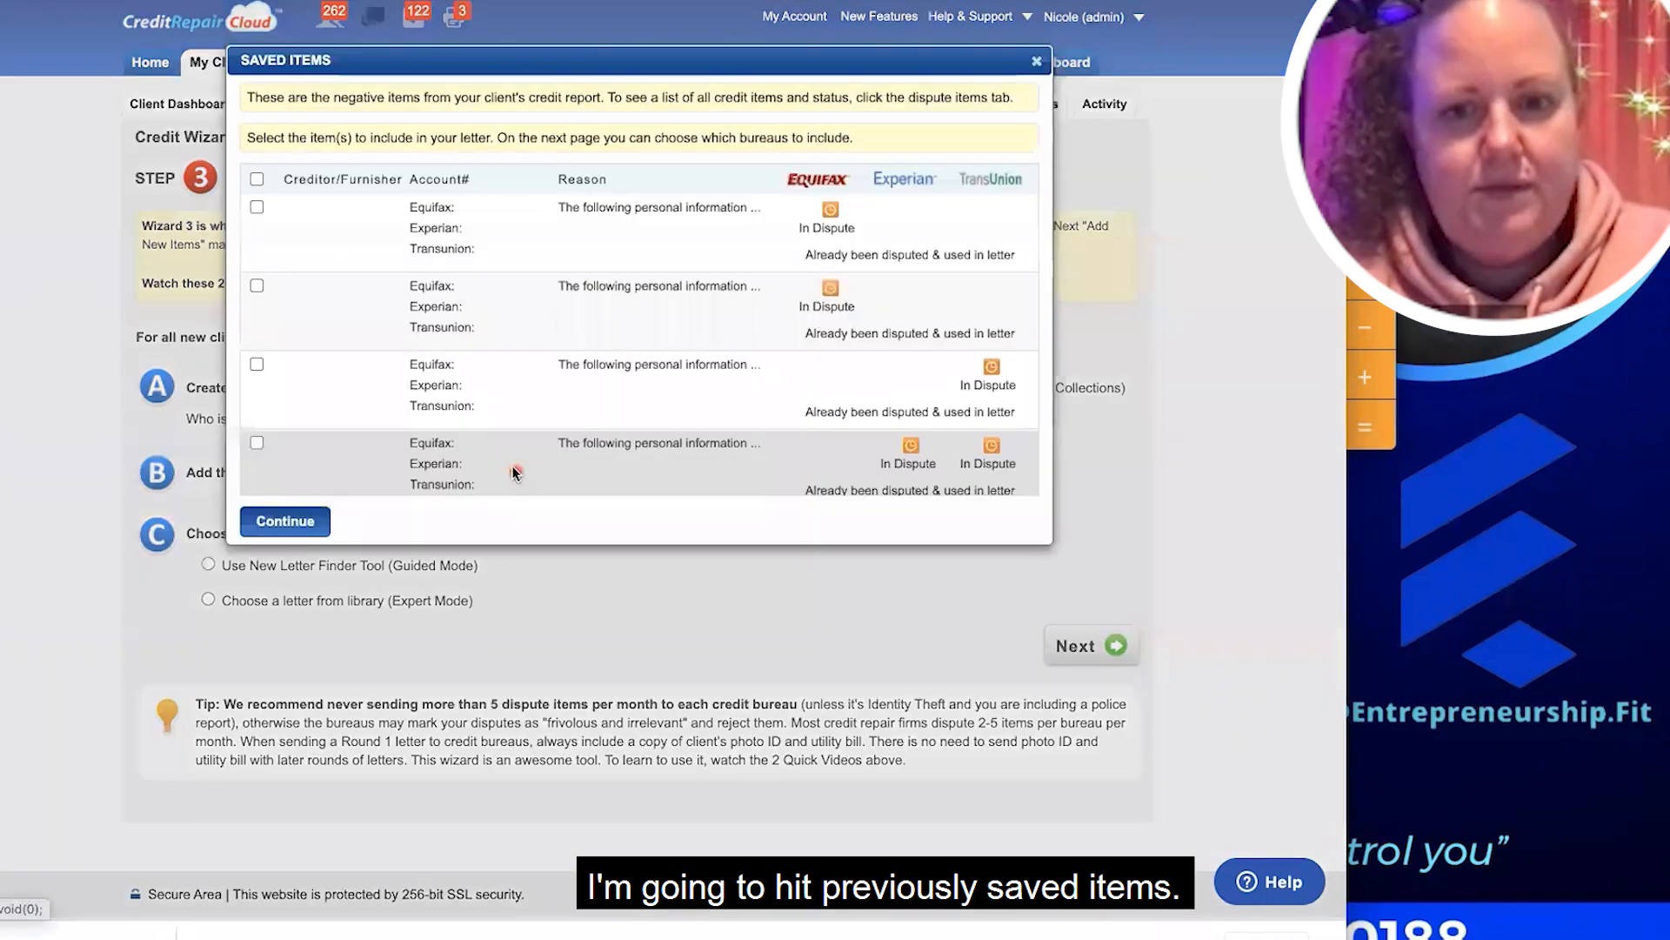
scroll(403, 313, "down", 5)
left_click(257, 192)
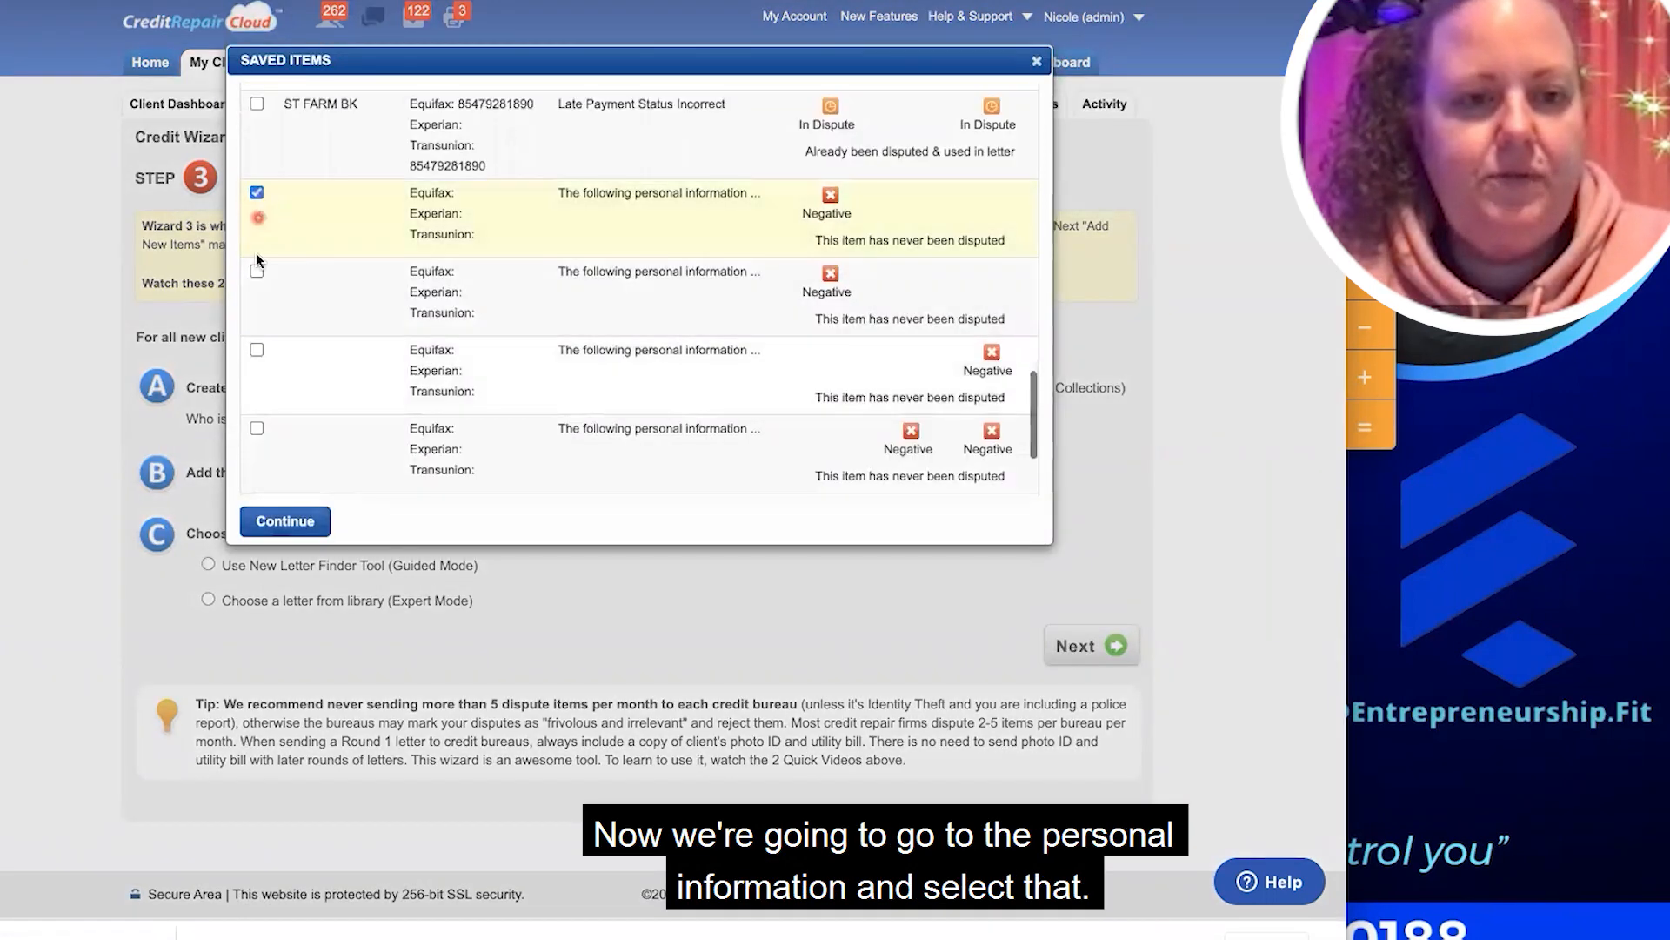
left_click(257, 271)
left_click(257, 349)
left_click(257, 427)
scroll(261, 426, "down", 2)
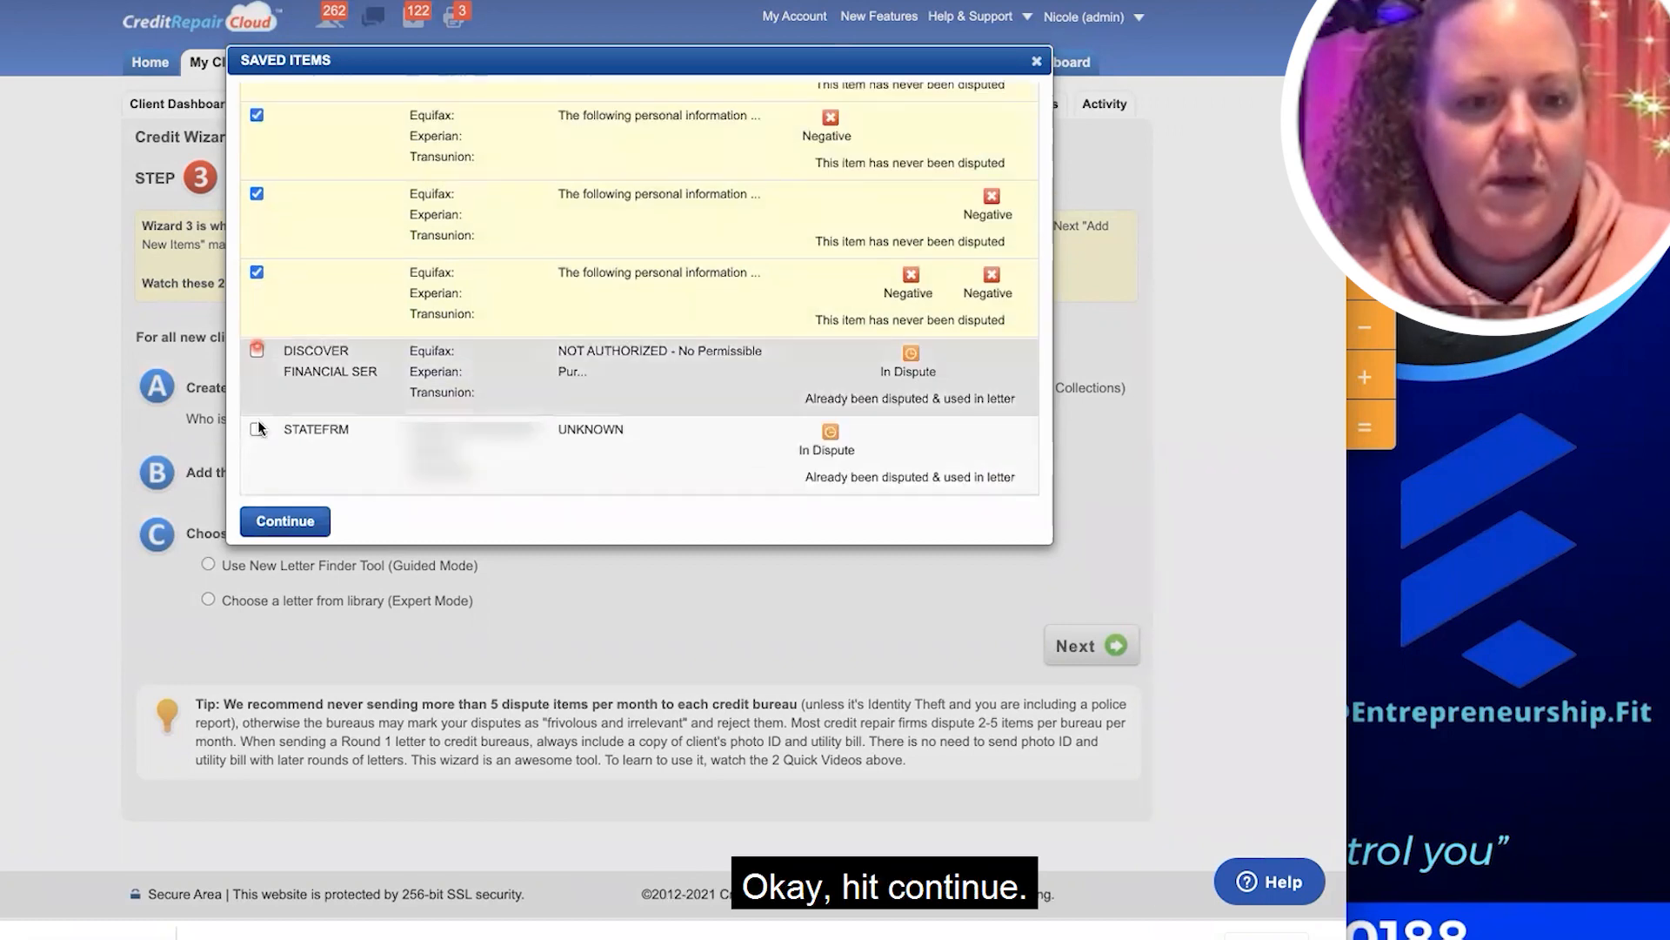
left_click(276, 521)
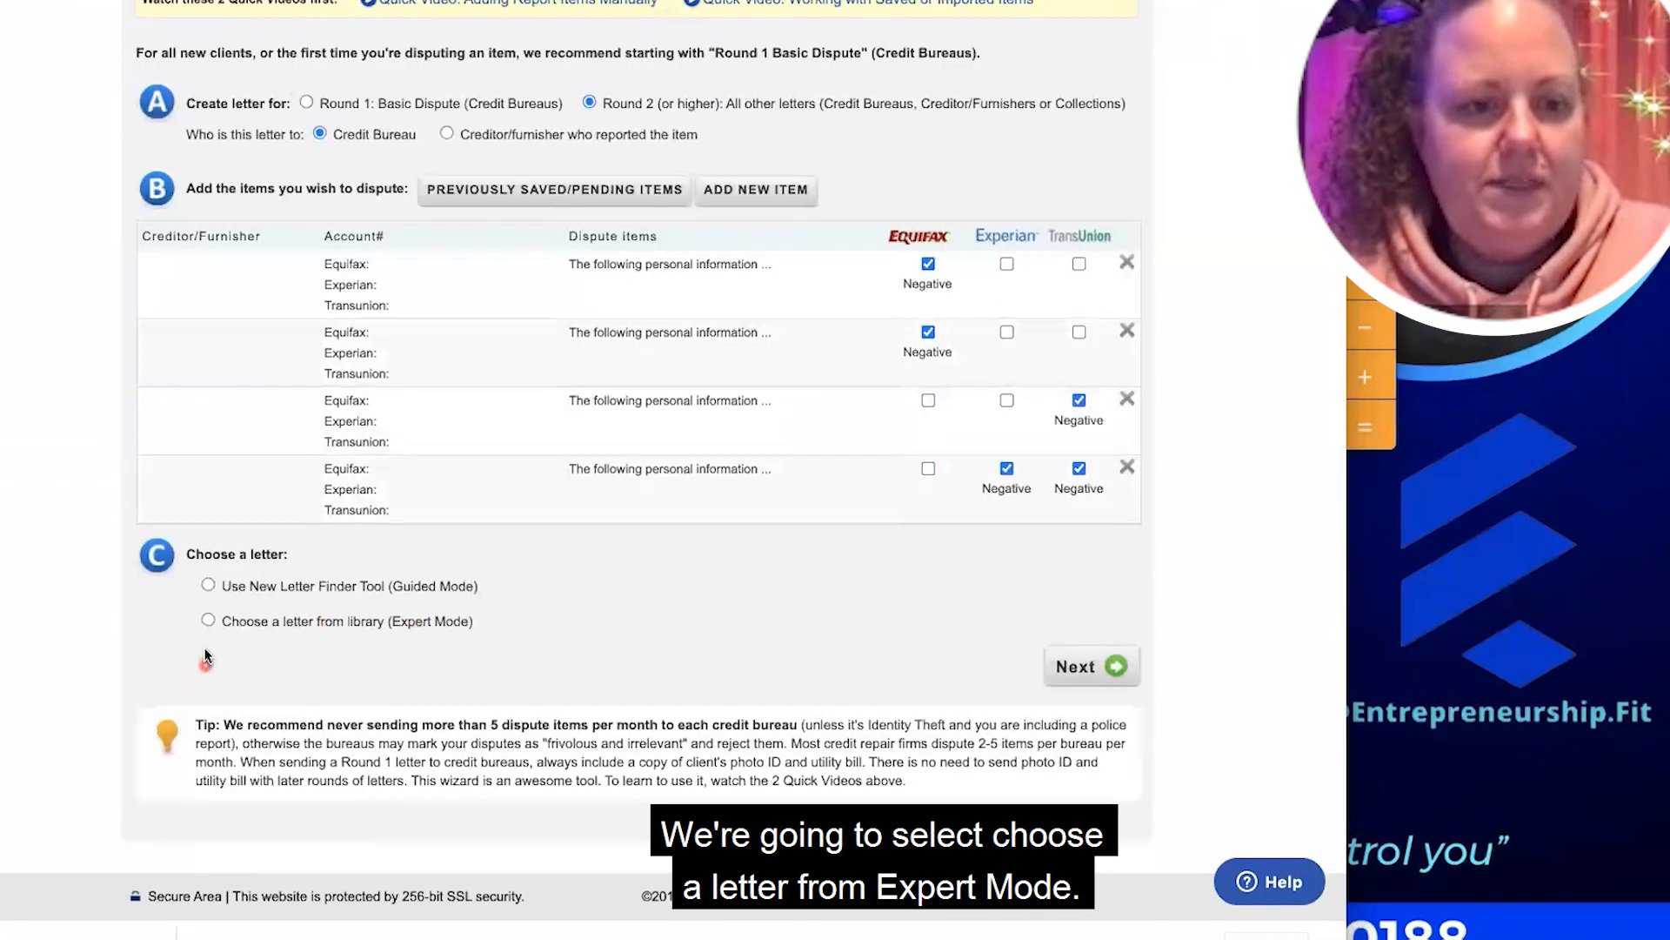
Generate the bureau letters from the Expert Mode library template A1 Personal info letter in the Credit Bureau Letters category
left_click(208, 621)
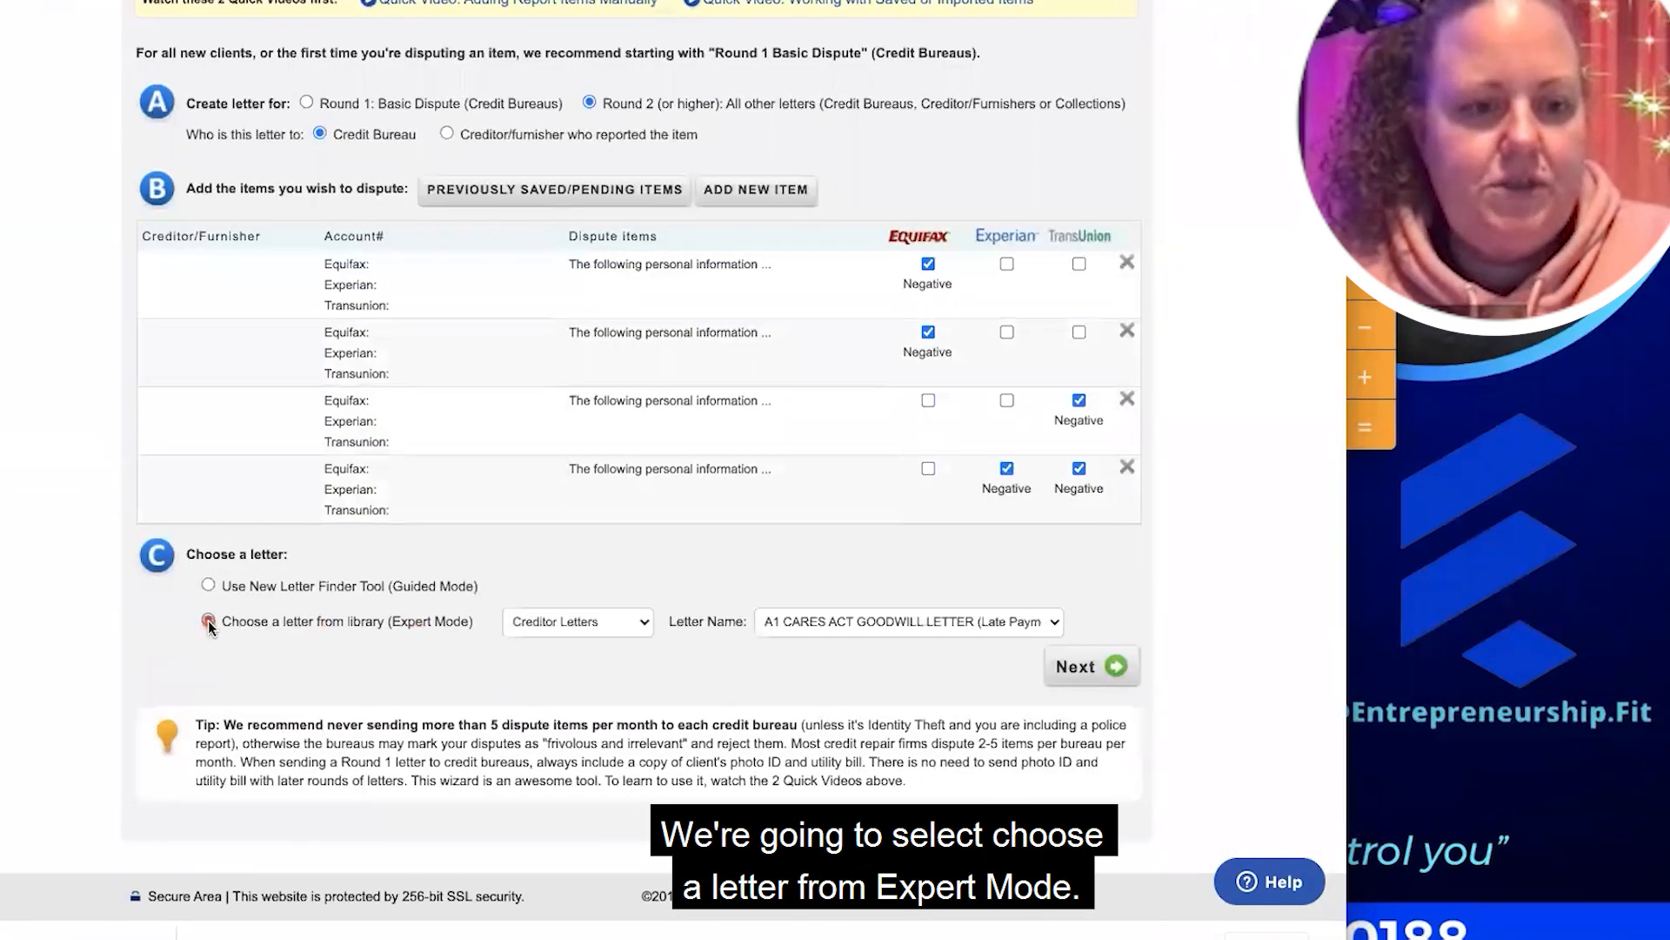
left_click(561, 623)
left_click(565, 604)
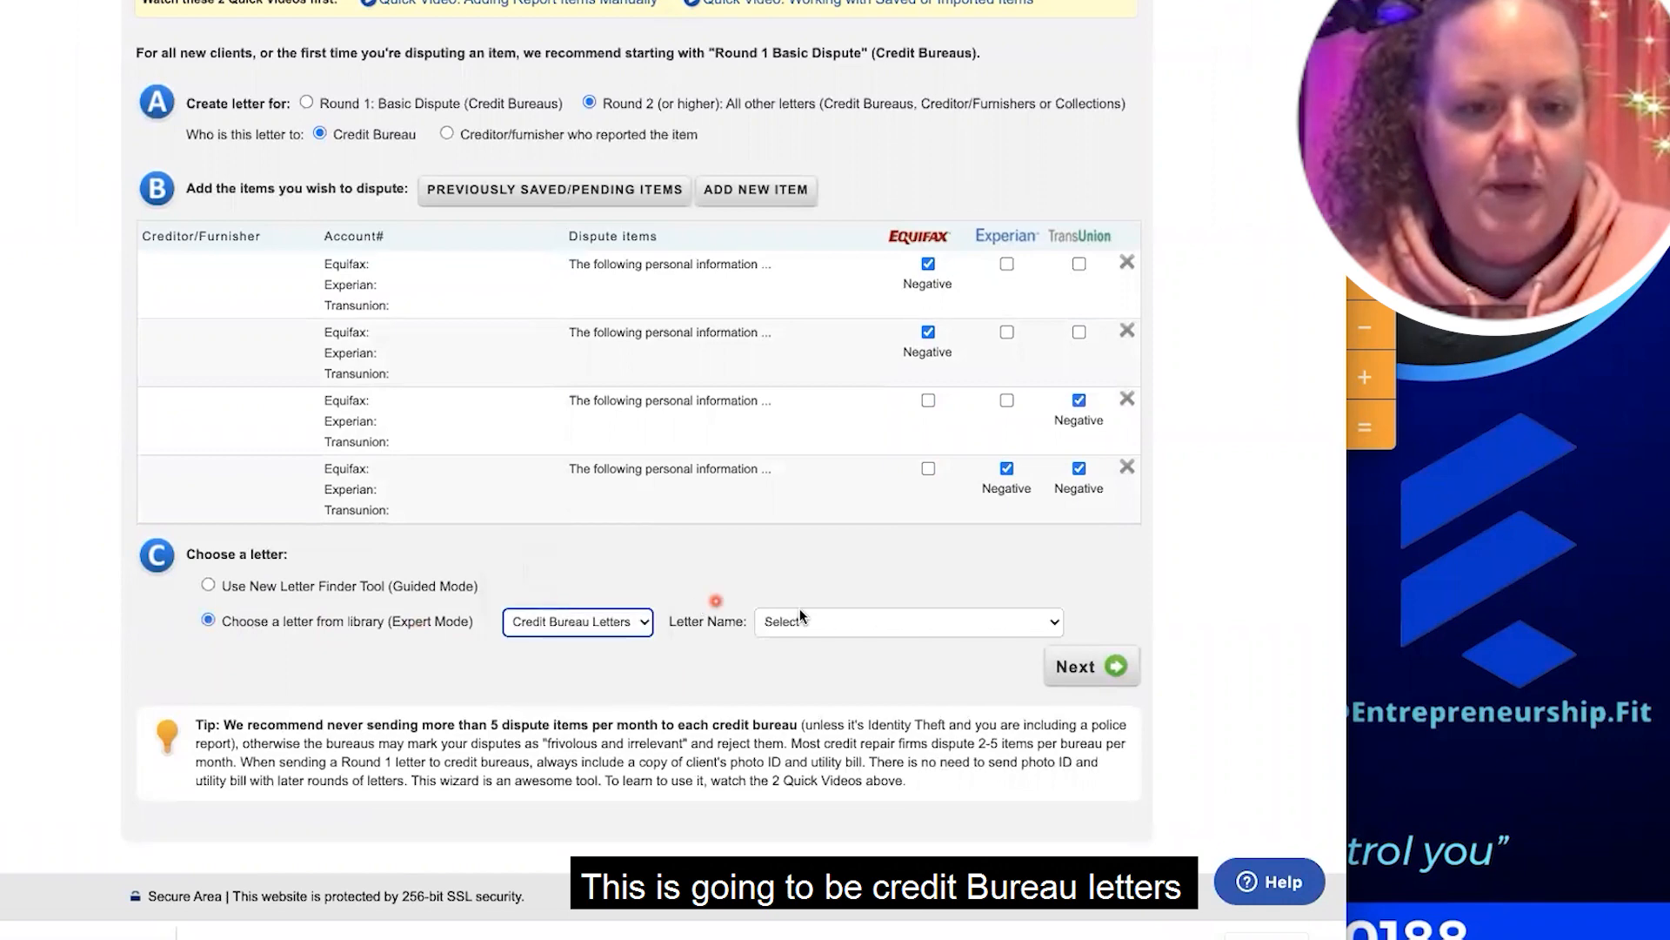
left_click(905, 621)
scroll(840, 799, "down", 2)
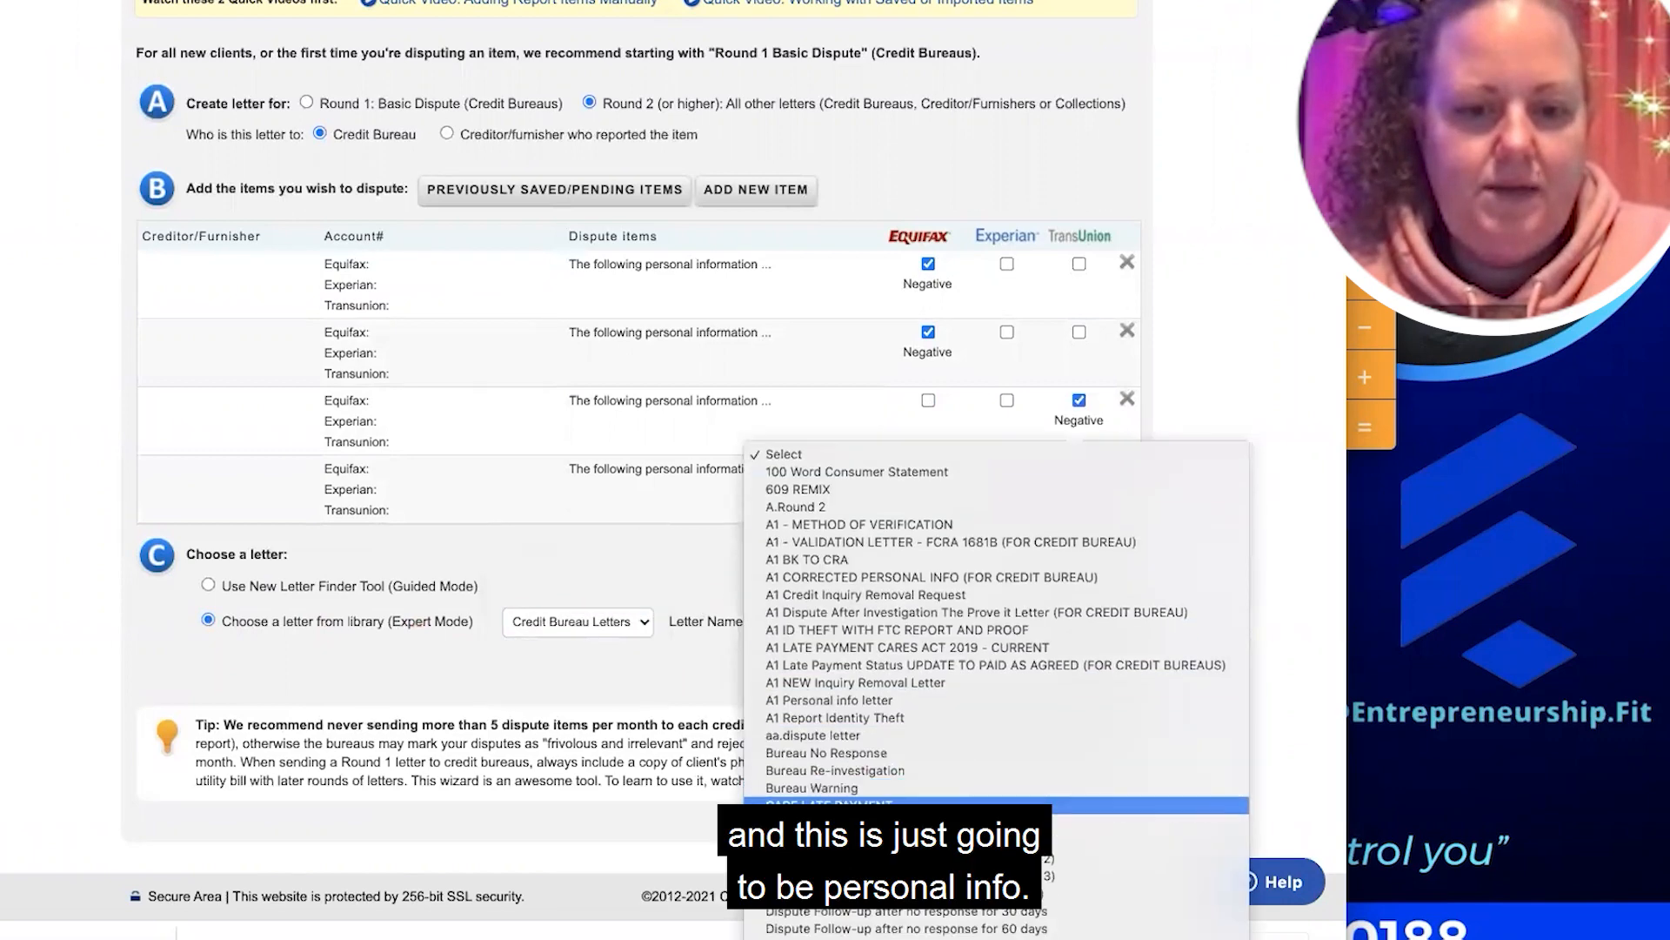
left_click(817, 700)
left_click(1079, 667)
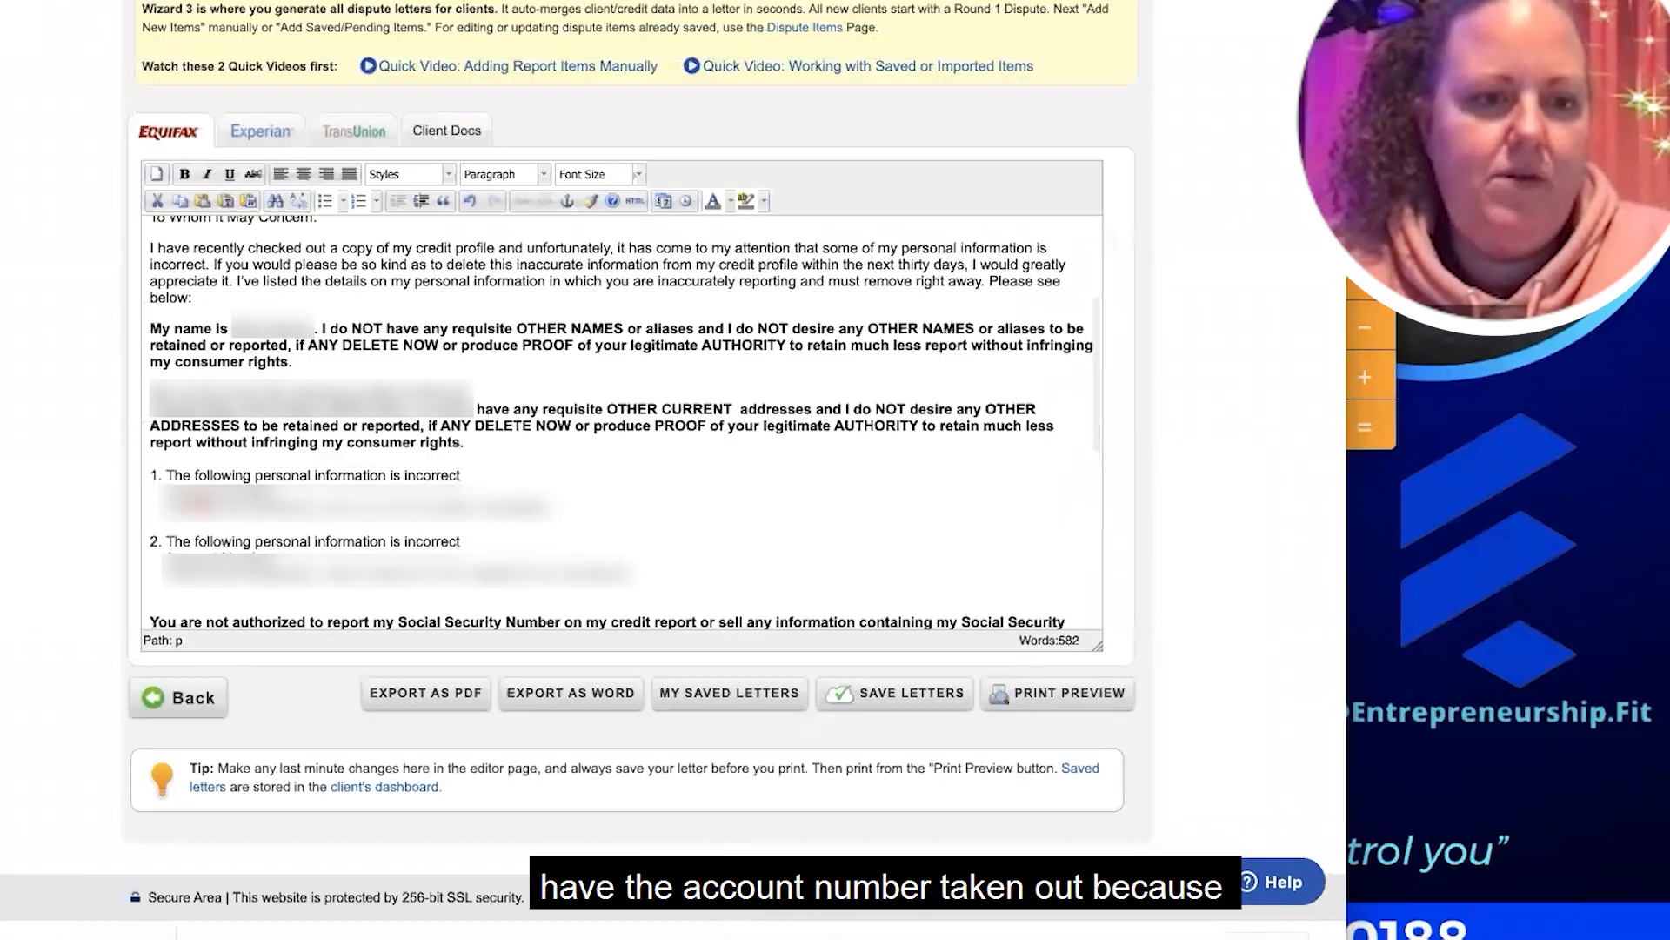
Delete the account number line under both incorrect personal information items in the Equifax letter
triple_click(201, 498)
key("BackSpace")
triple_click(199, 534)
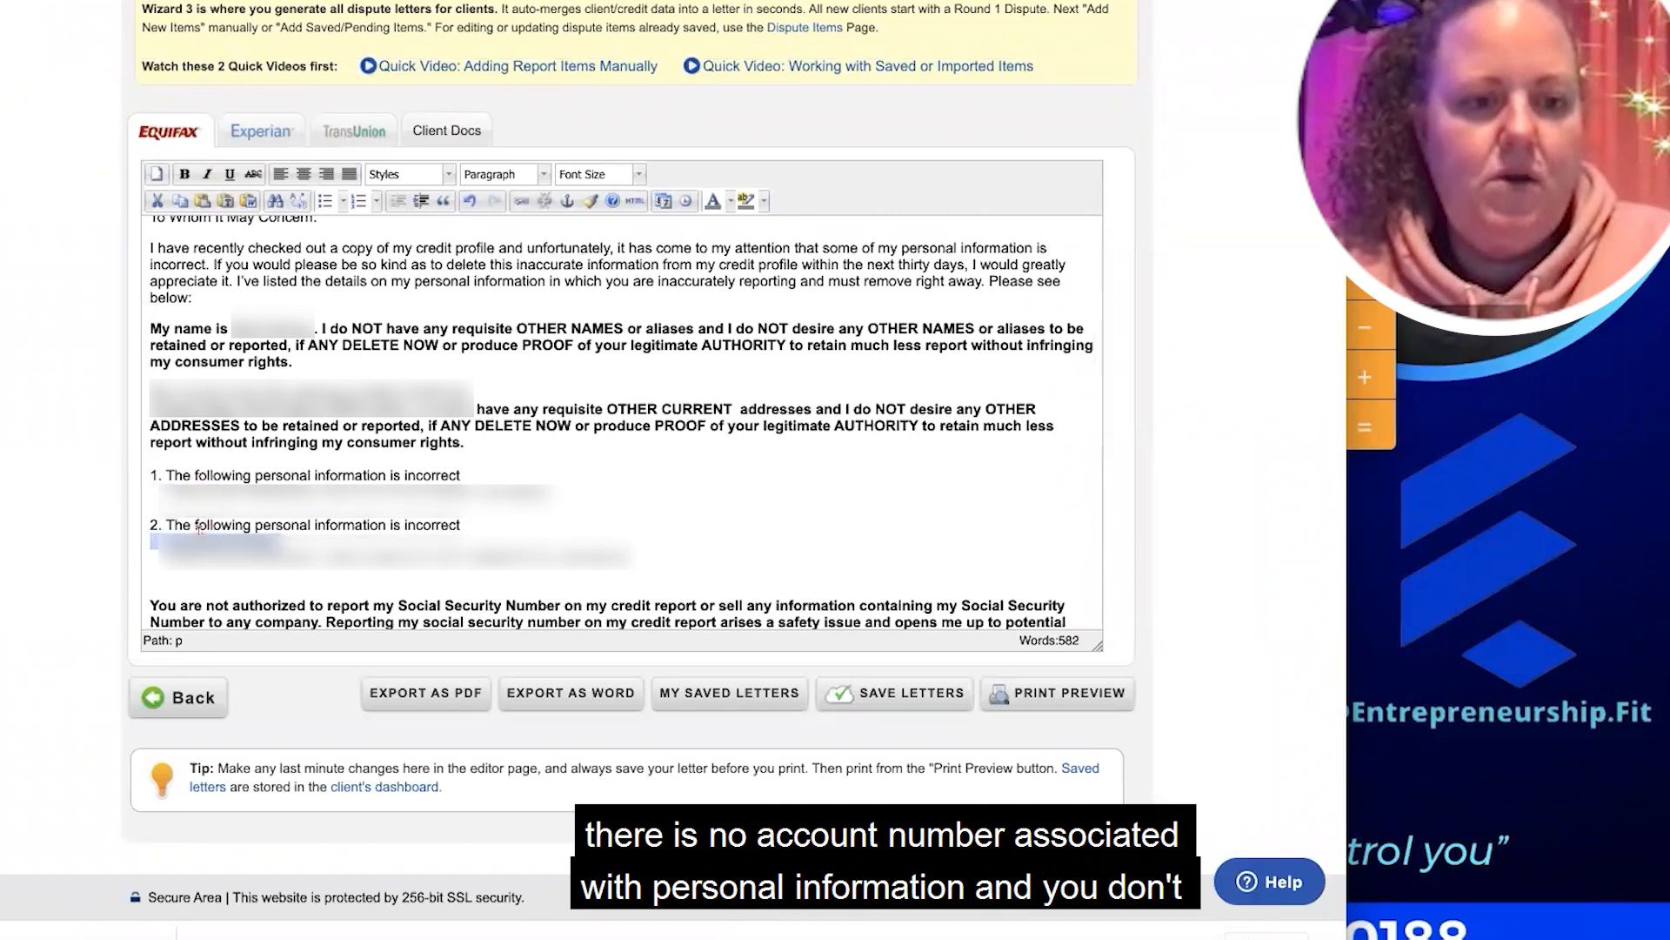
key("BackSpace")
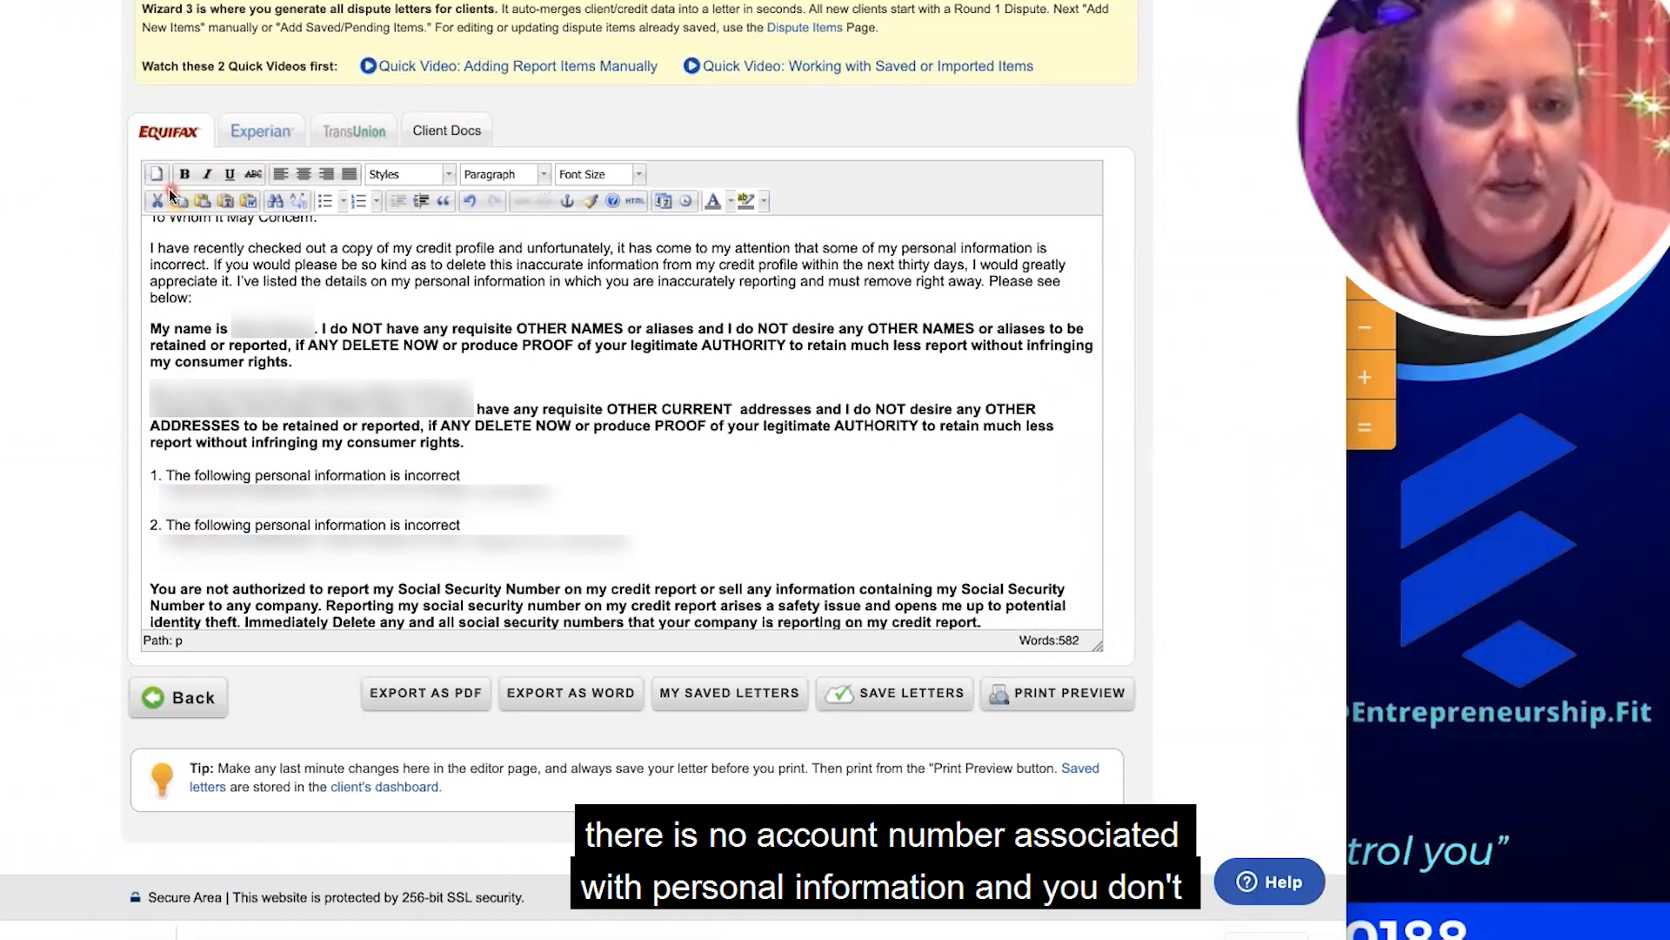
Delete the account number line under the incorrect personal information item in the Experian letter
left_click(251, 133)
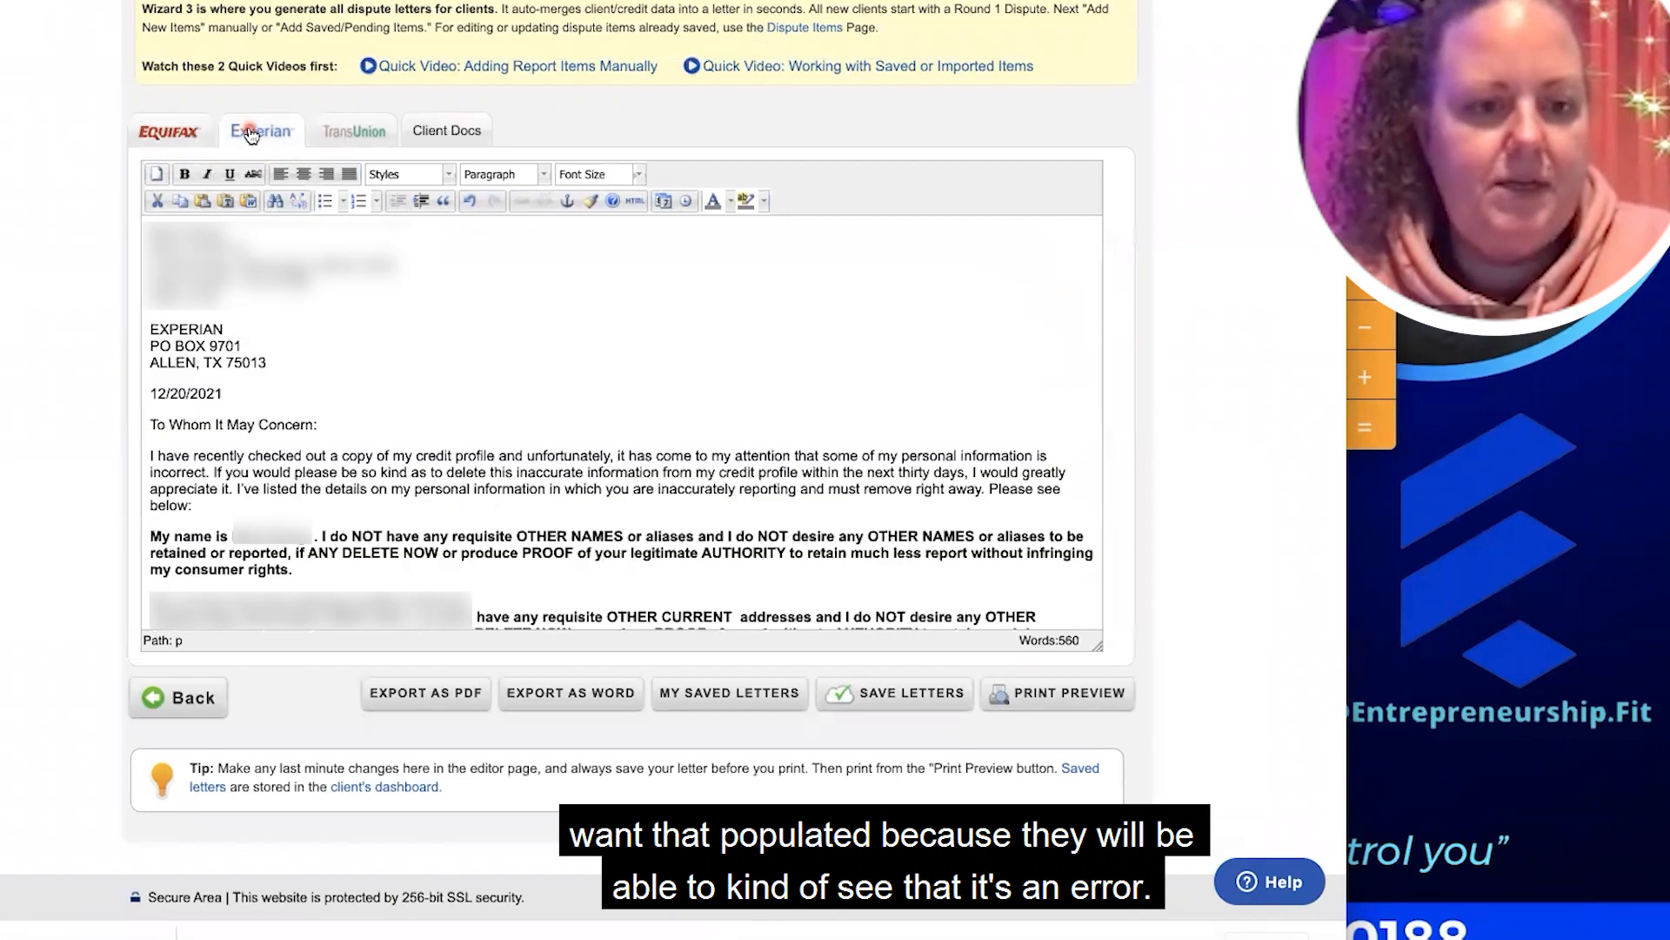
scroll(193, 274, "down", 5)
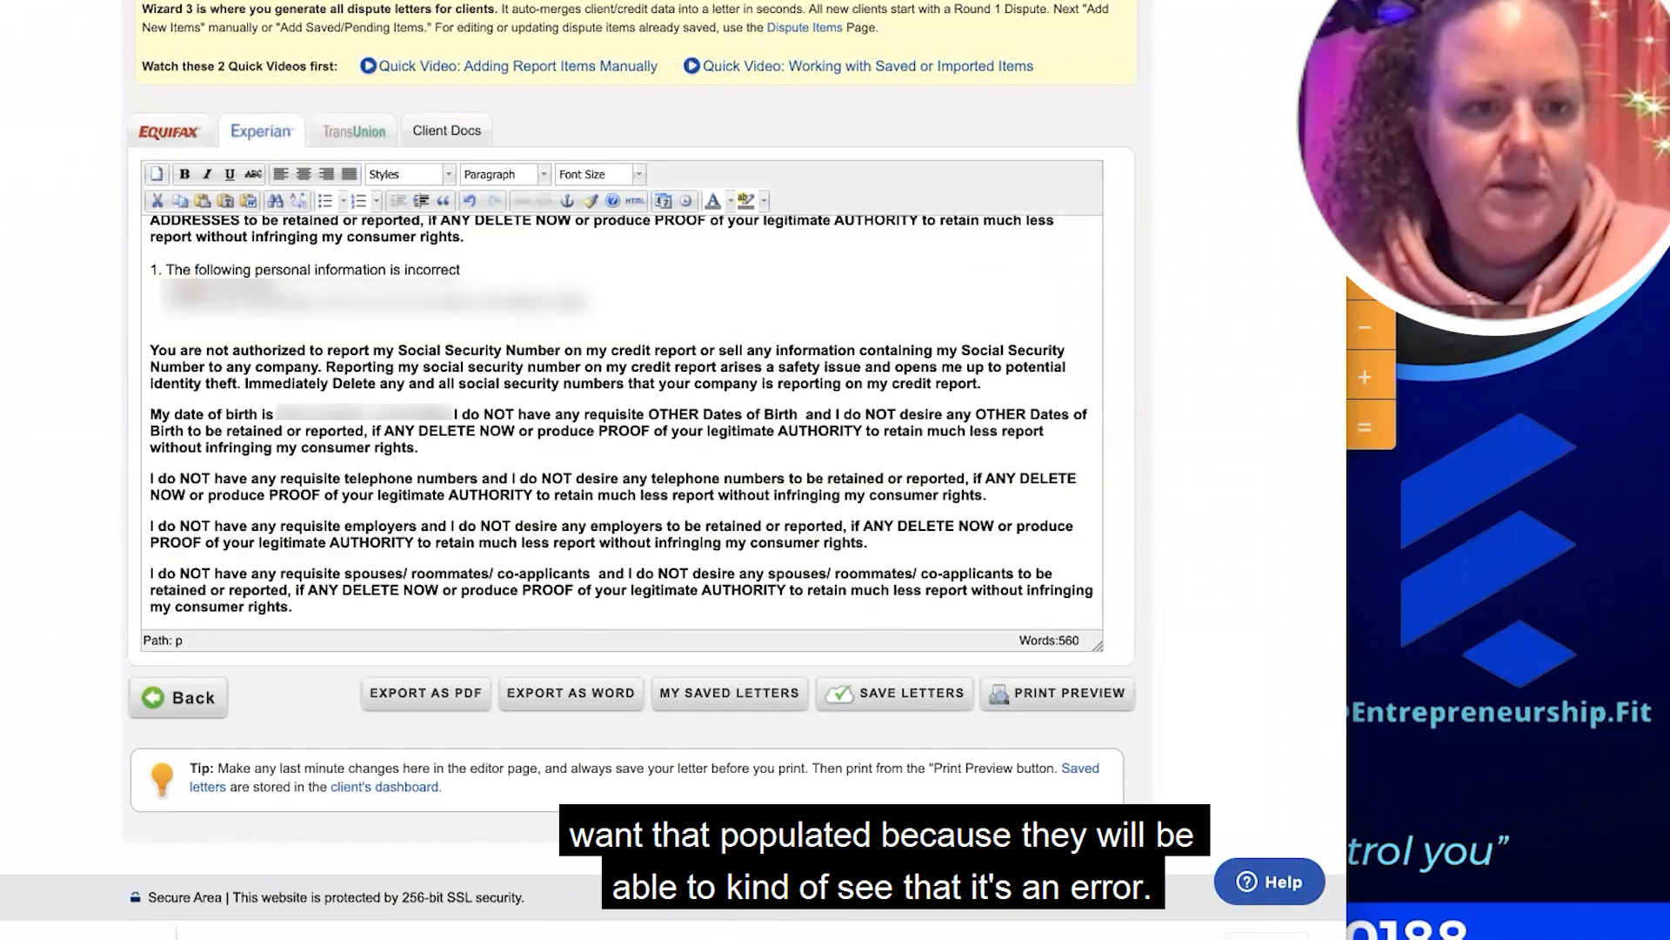
triple_click(195, 287)
key("BackSpace")
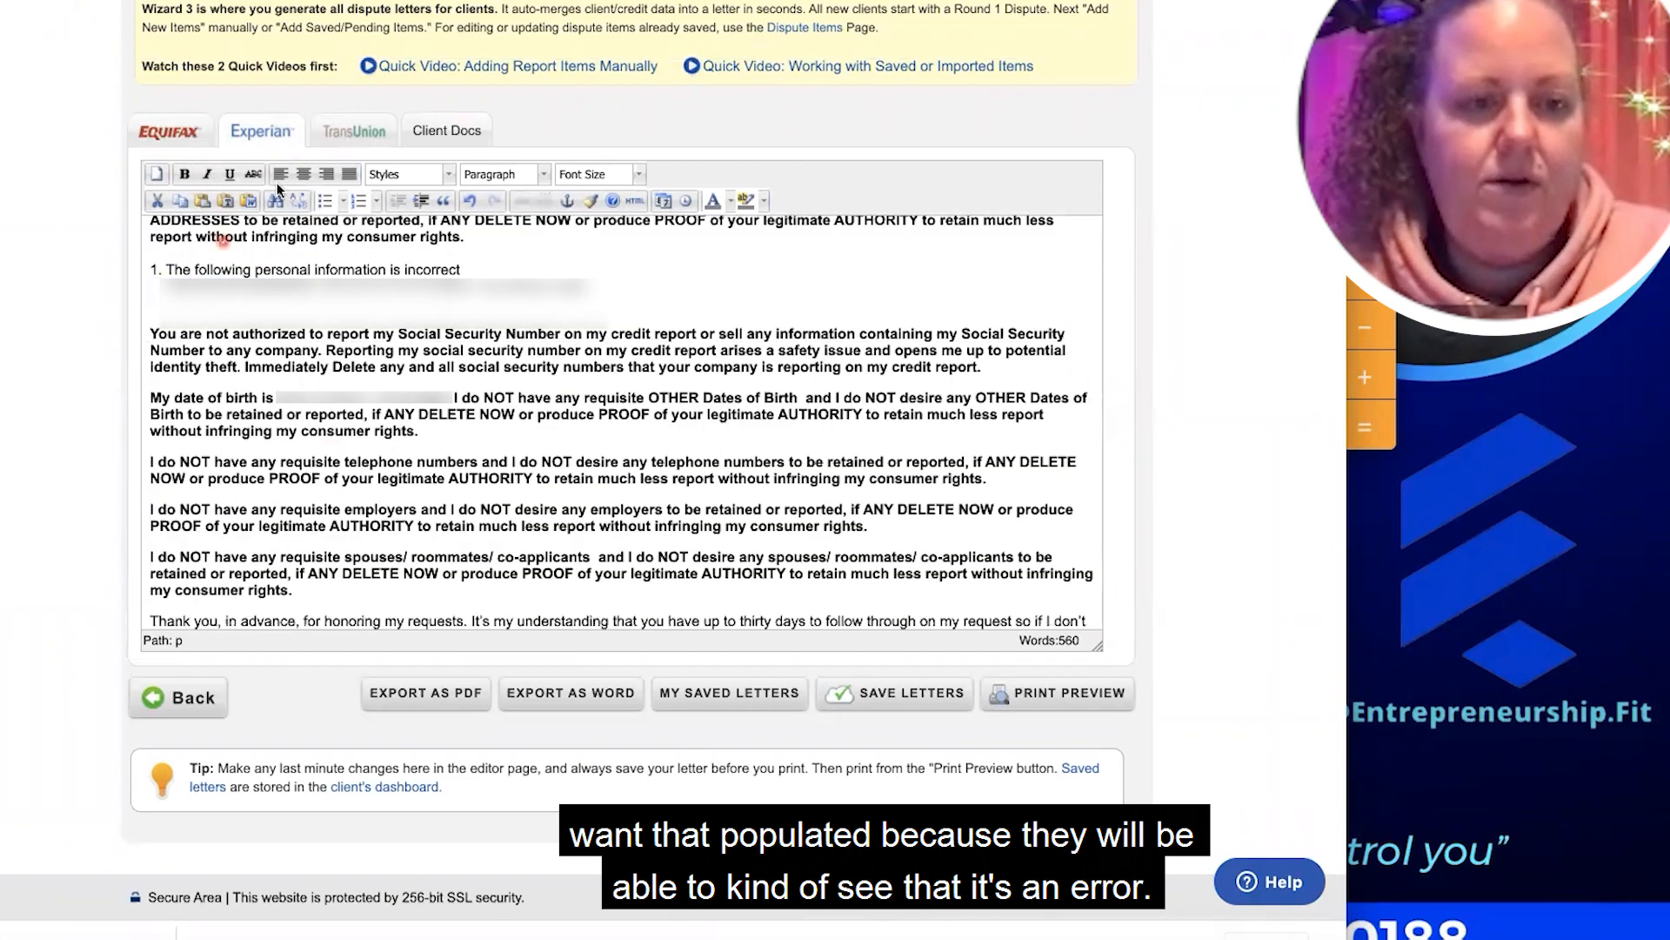
Delete the account number lines under both personal information items in the TransUnion letter and review the text through the signature
left_click(355, 146)
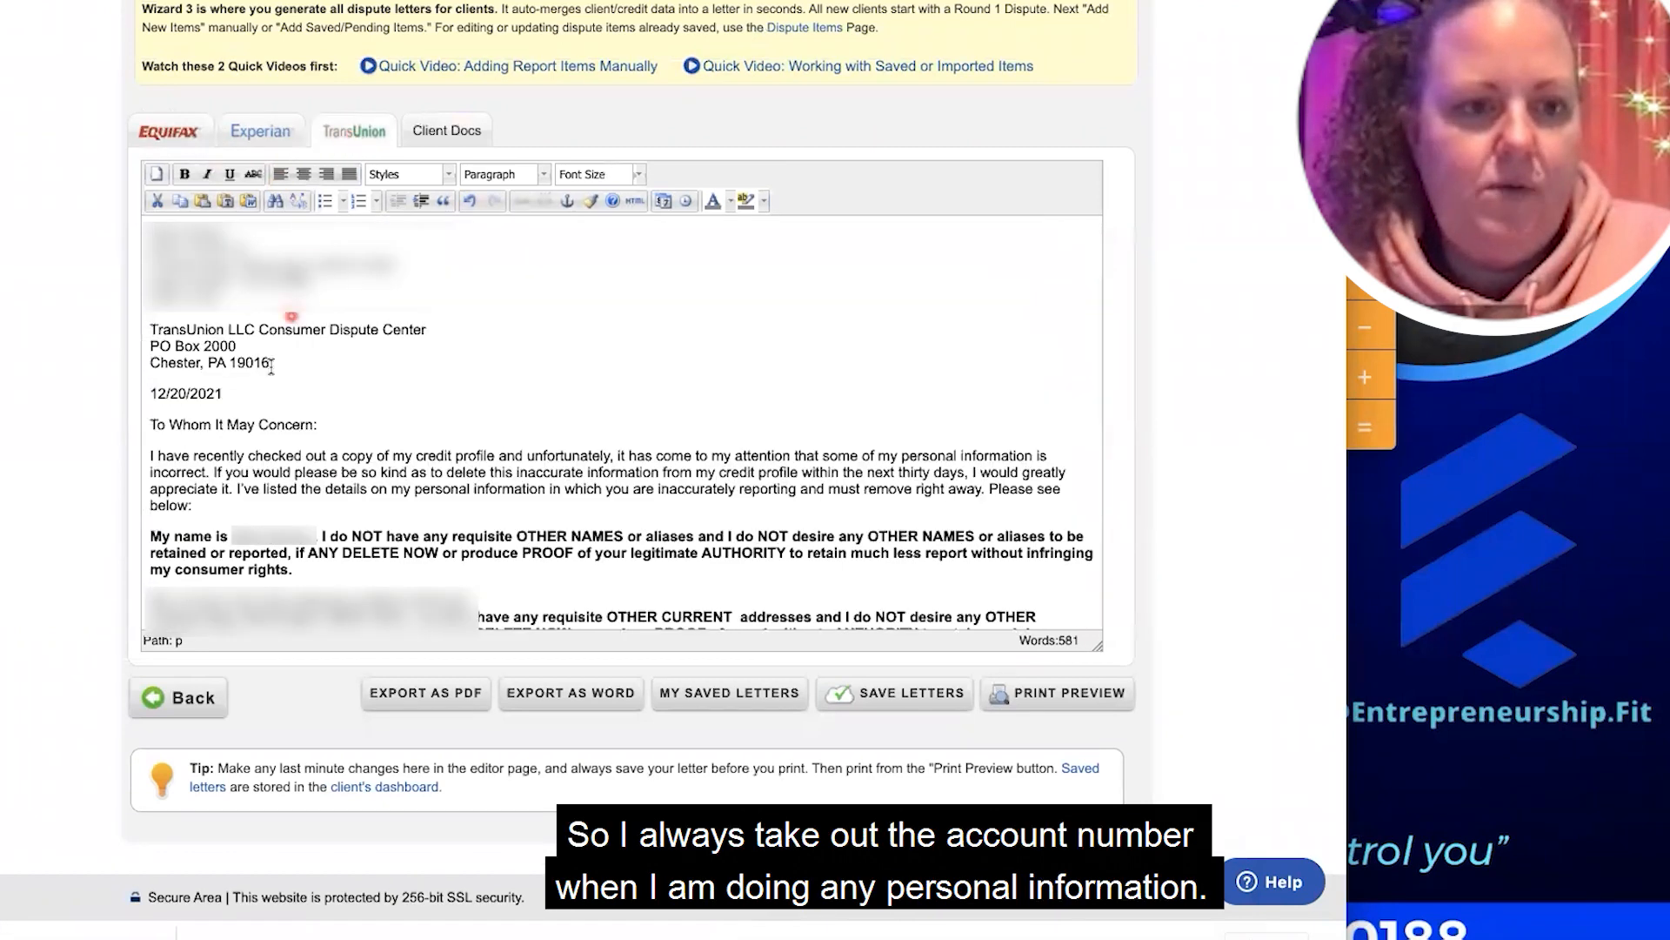
scroll(231, 450, "down", 4)
triple_click(231, 452)
key("BackSpace")
triple_click(205, 503)
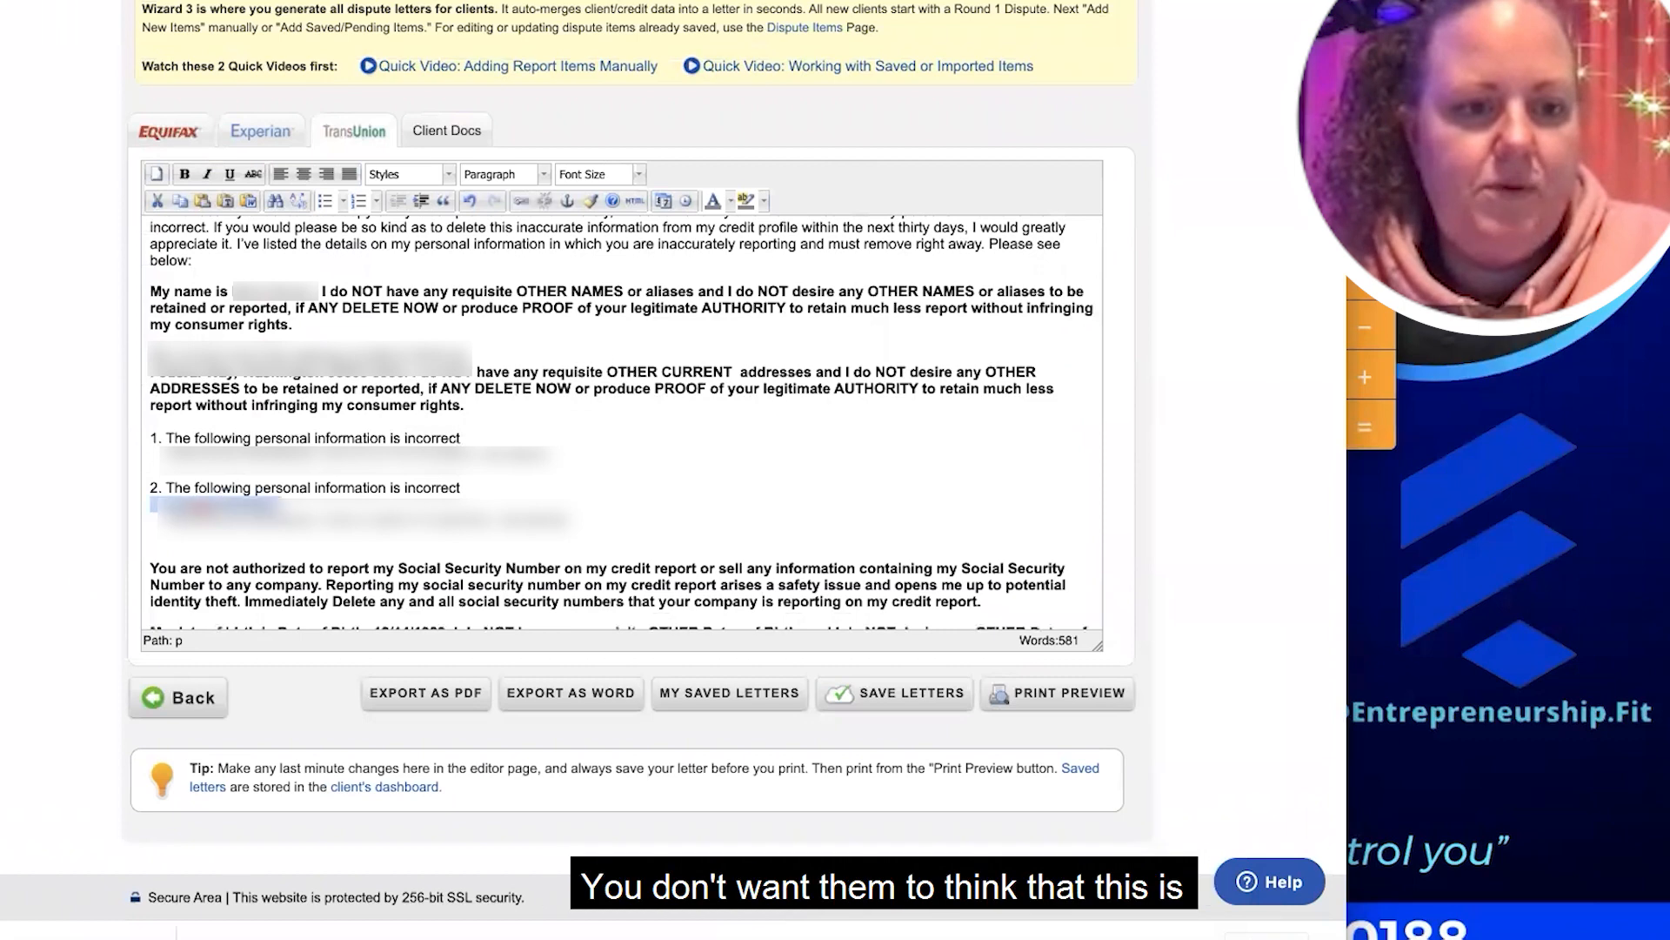
key("BackSpace")
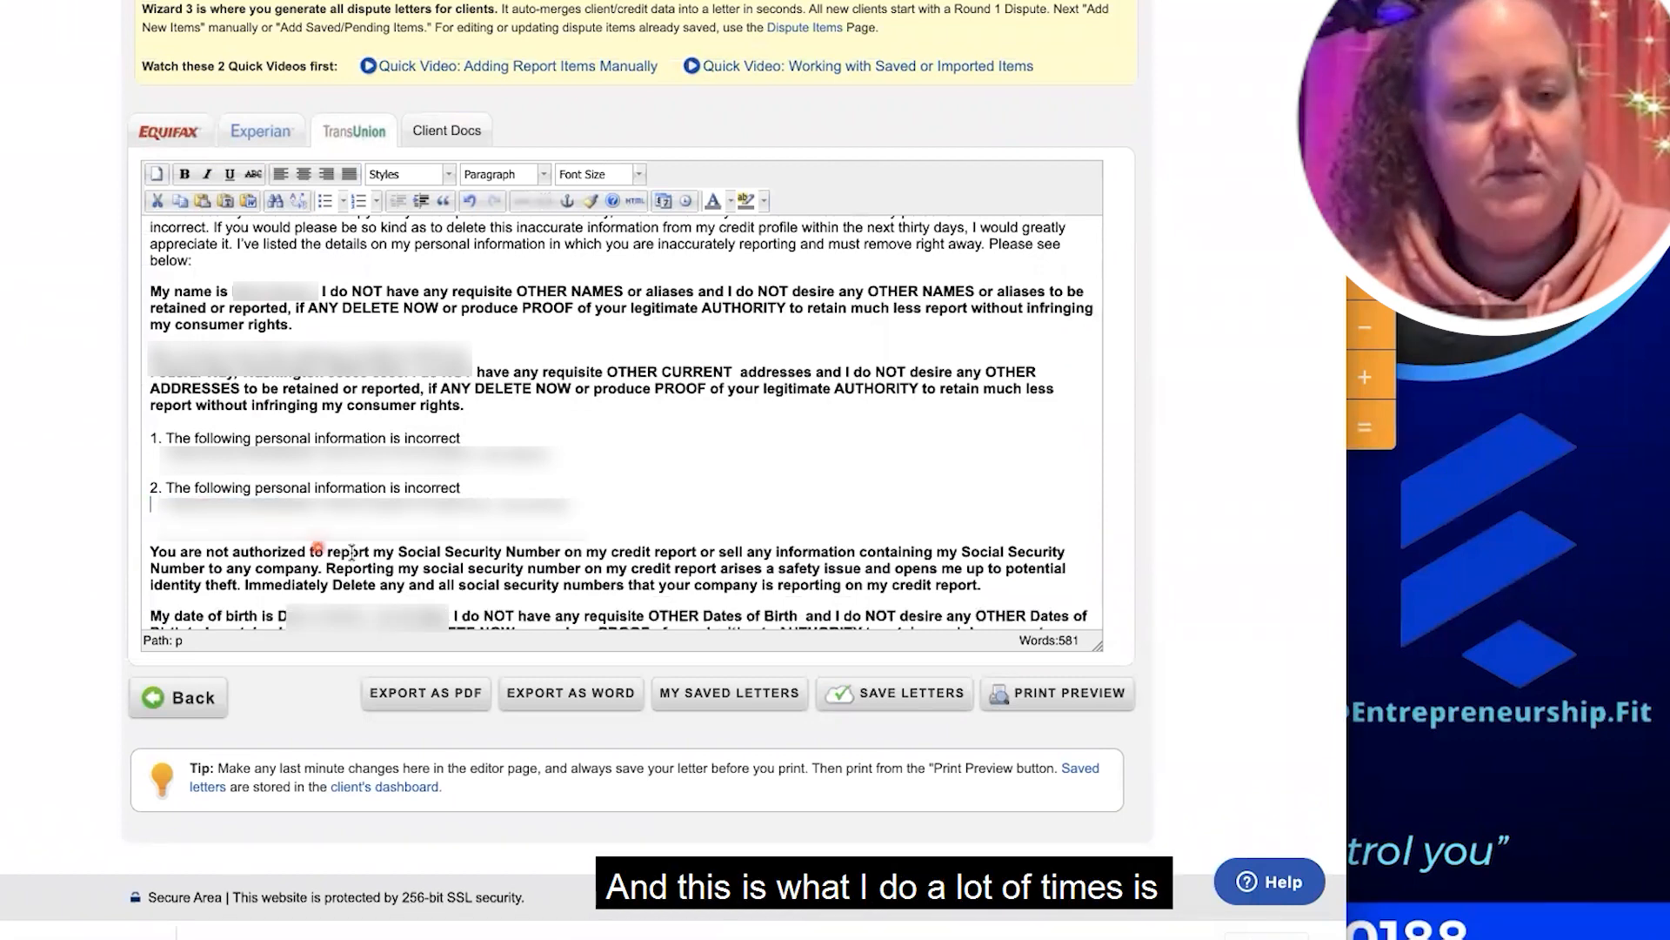
scroll(353, 552, "down", 5)
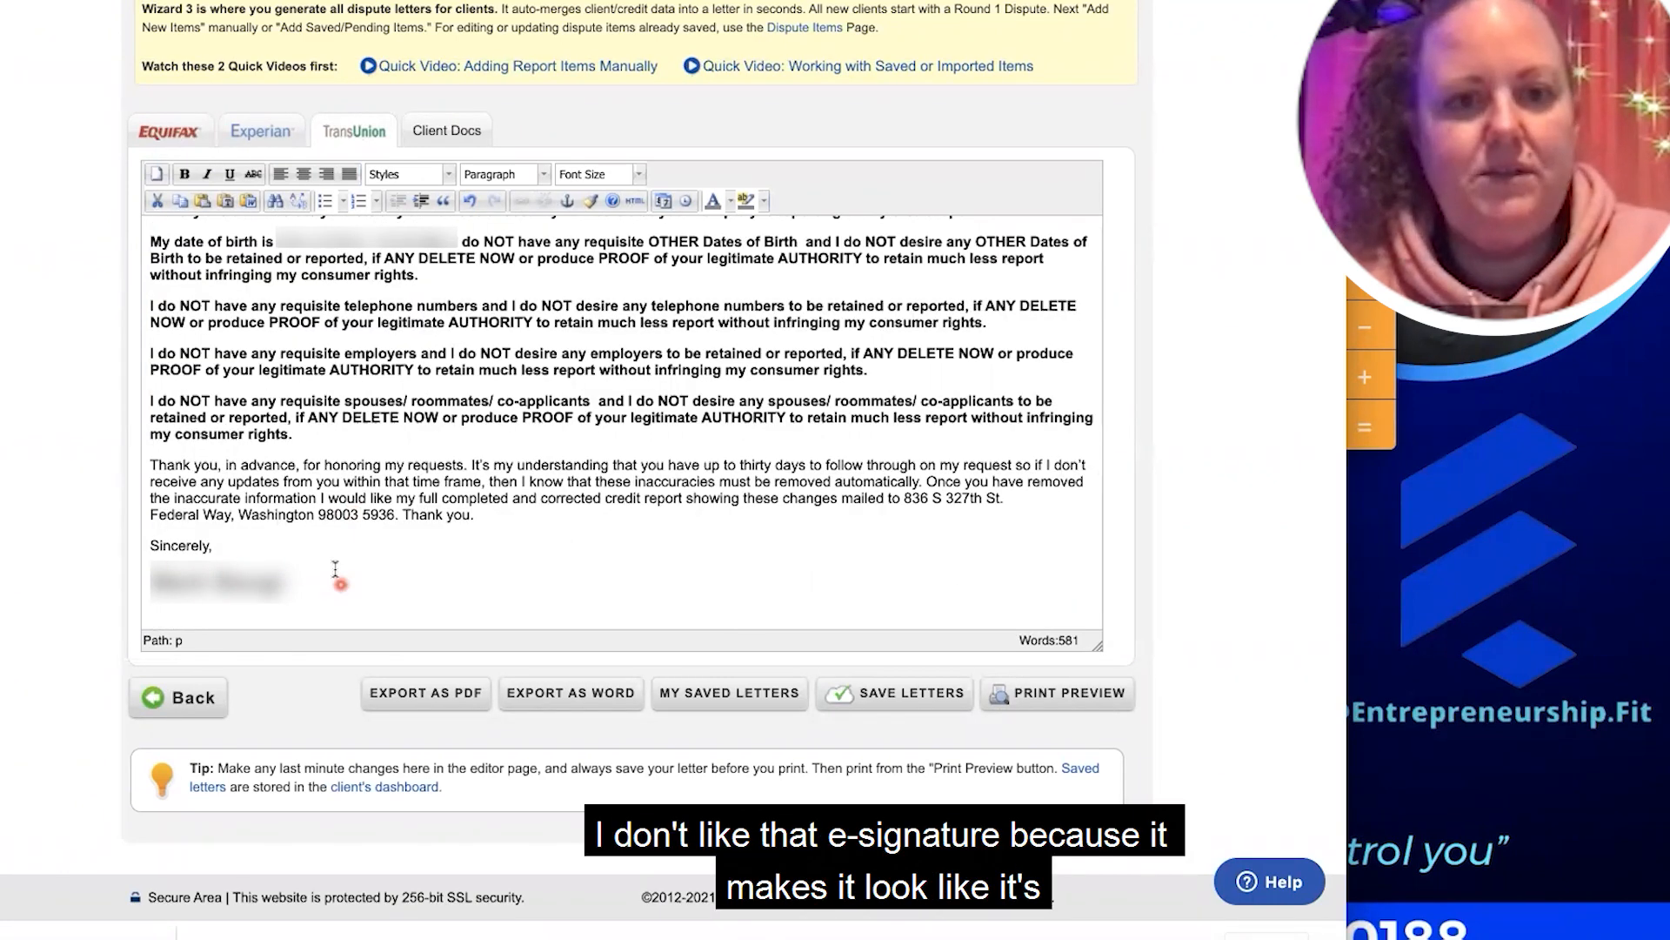
scroll(349, 467, "up", 10)
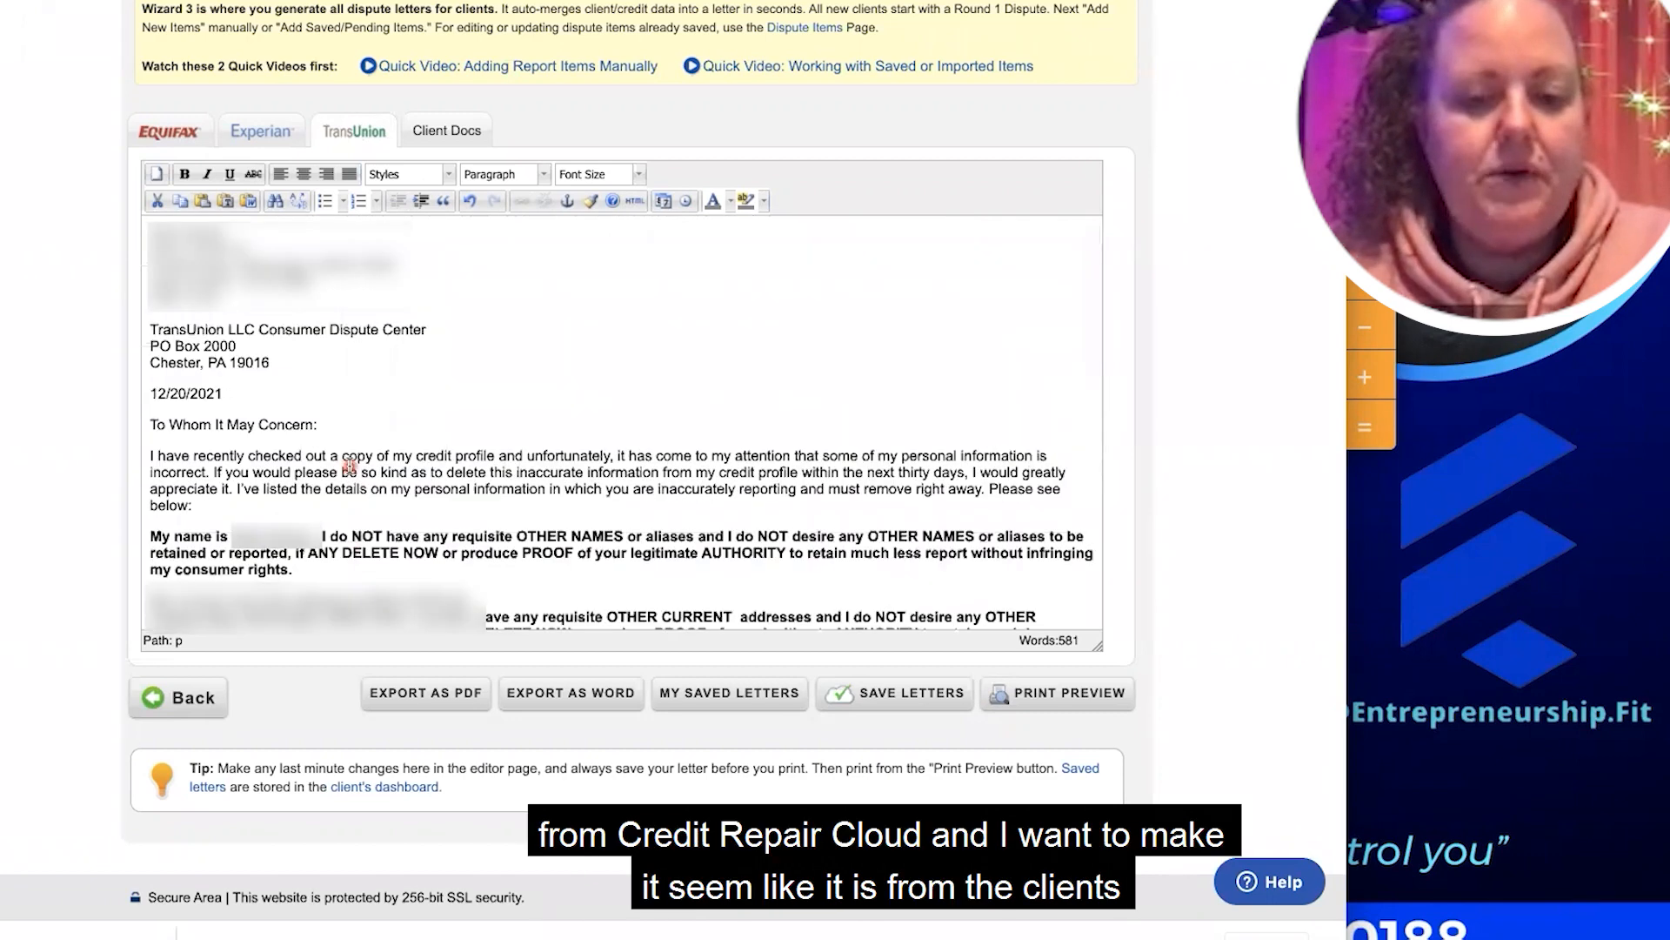
Save all three bureau letters as "Personal Info - R2" with round 2 and the abbreviation PERSONAL INFO
left_click(897, 693)
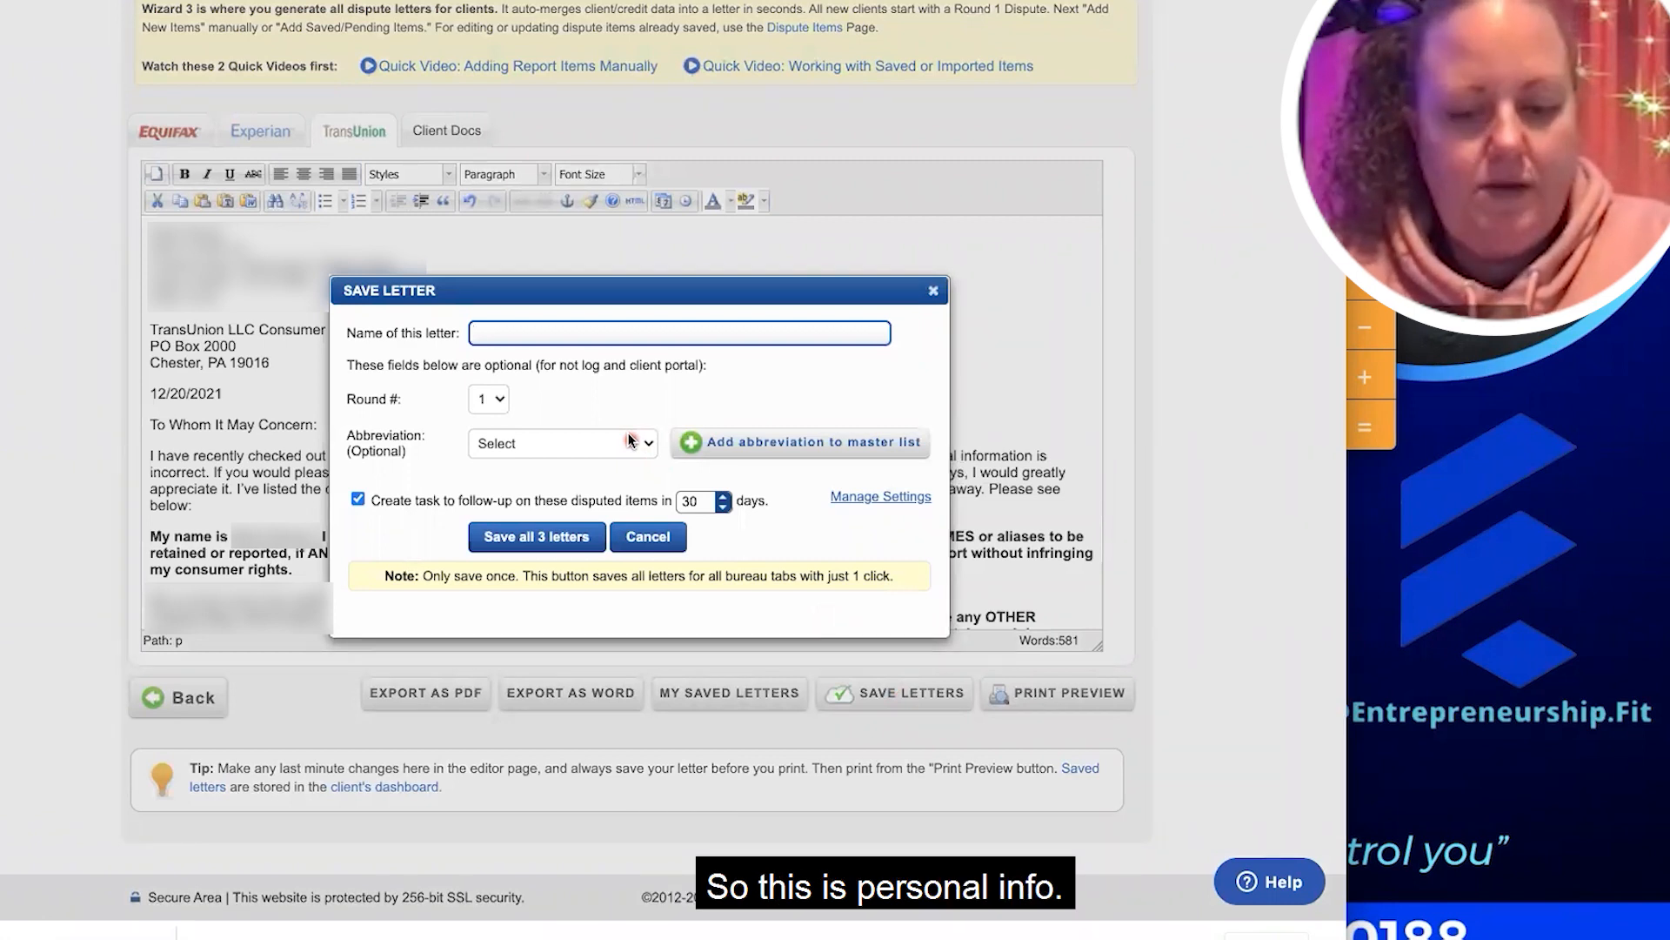
type("Personal Info - R")
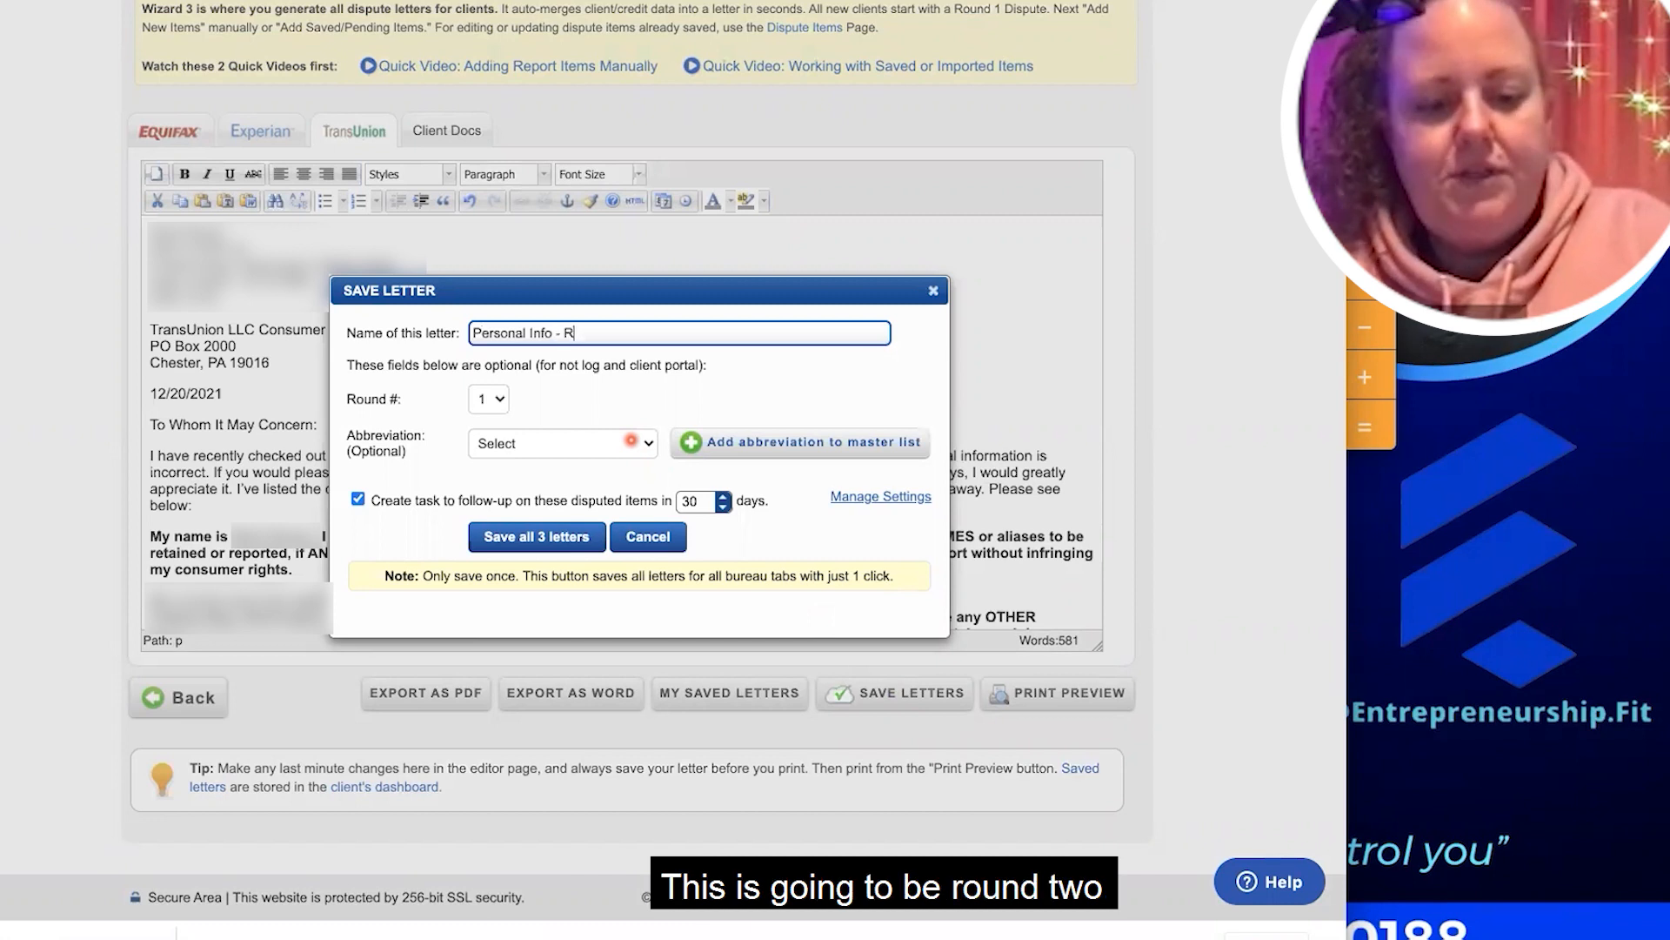
left_click(489, 399)
left_click(485, 417)
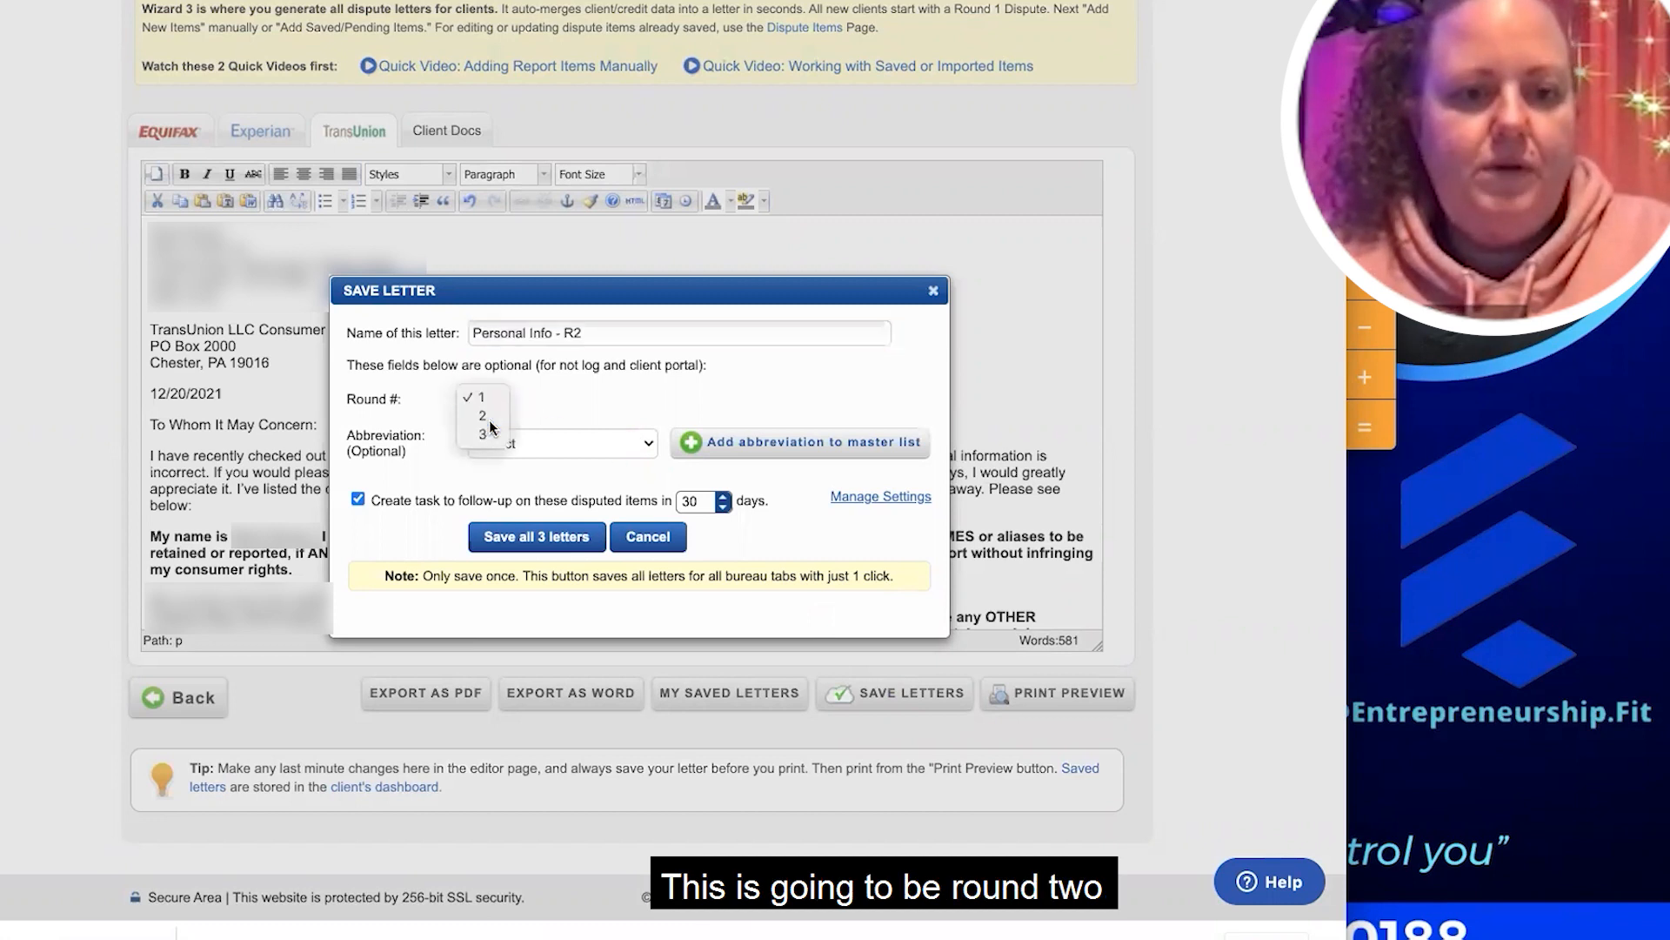
left_click(501, 435)
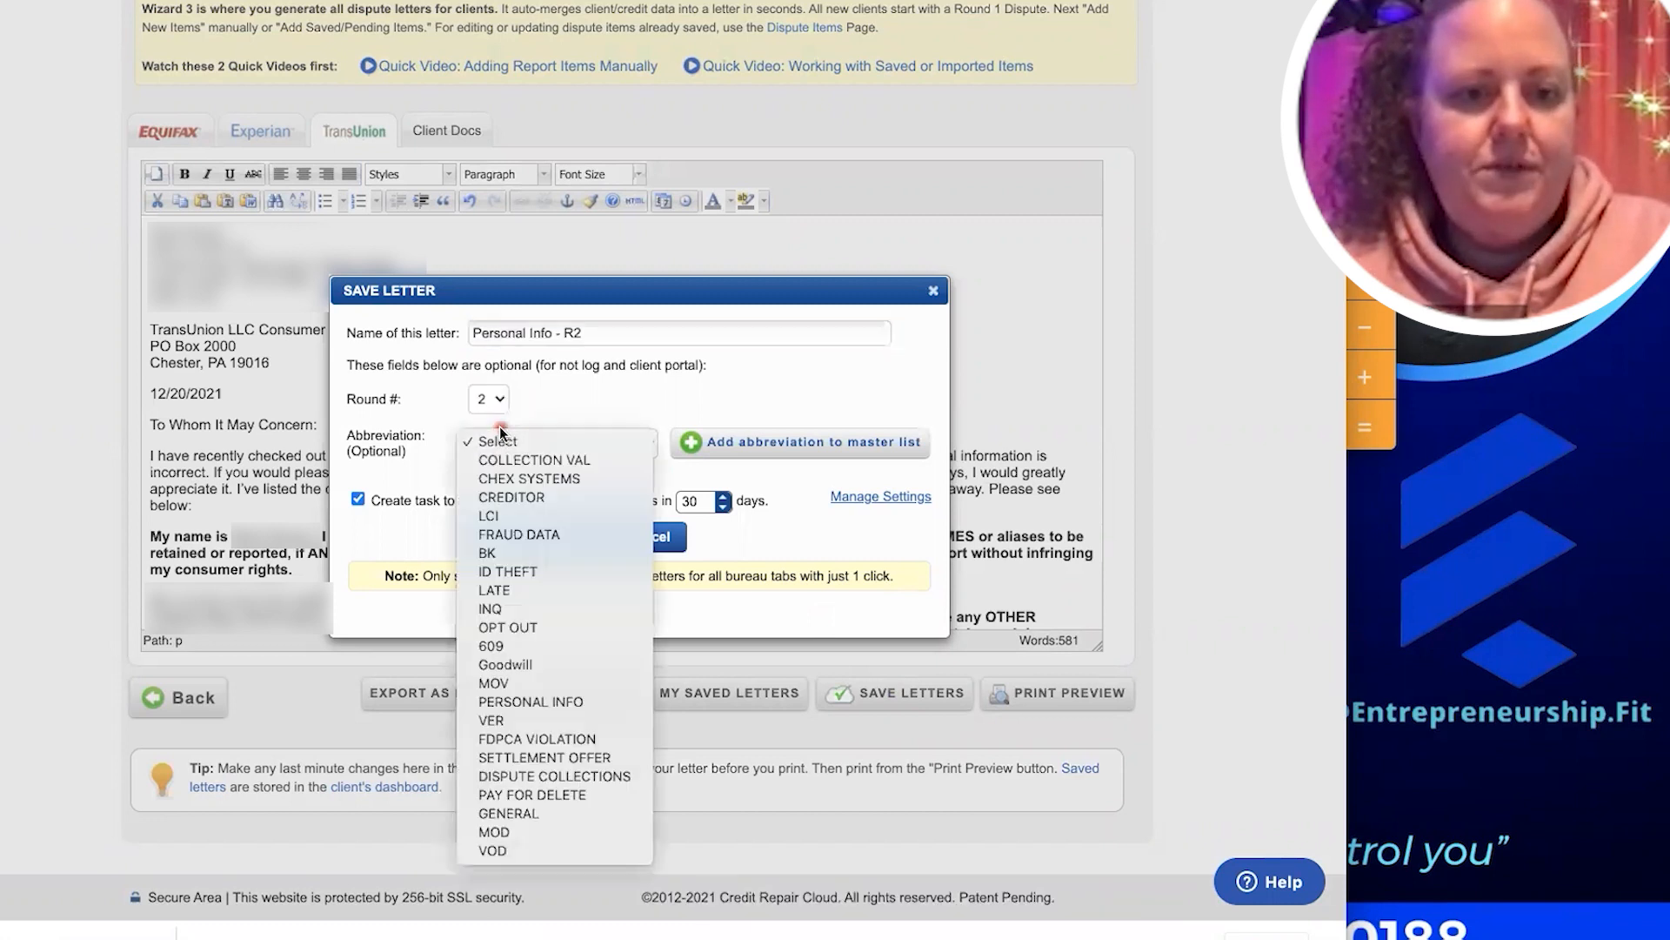
left_click(501, 696)
left_click(504, 534)
Return to the Dispute Wizard setup and remove all personal information items from the dispute list
left_click(195, 699)
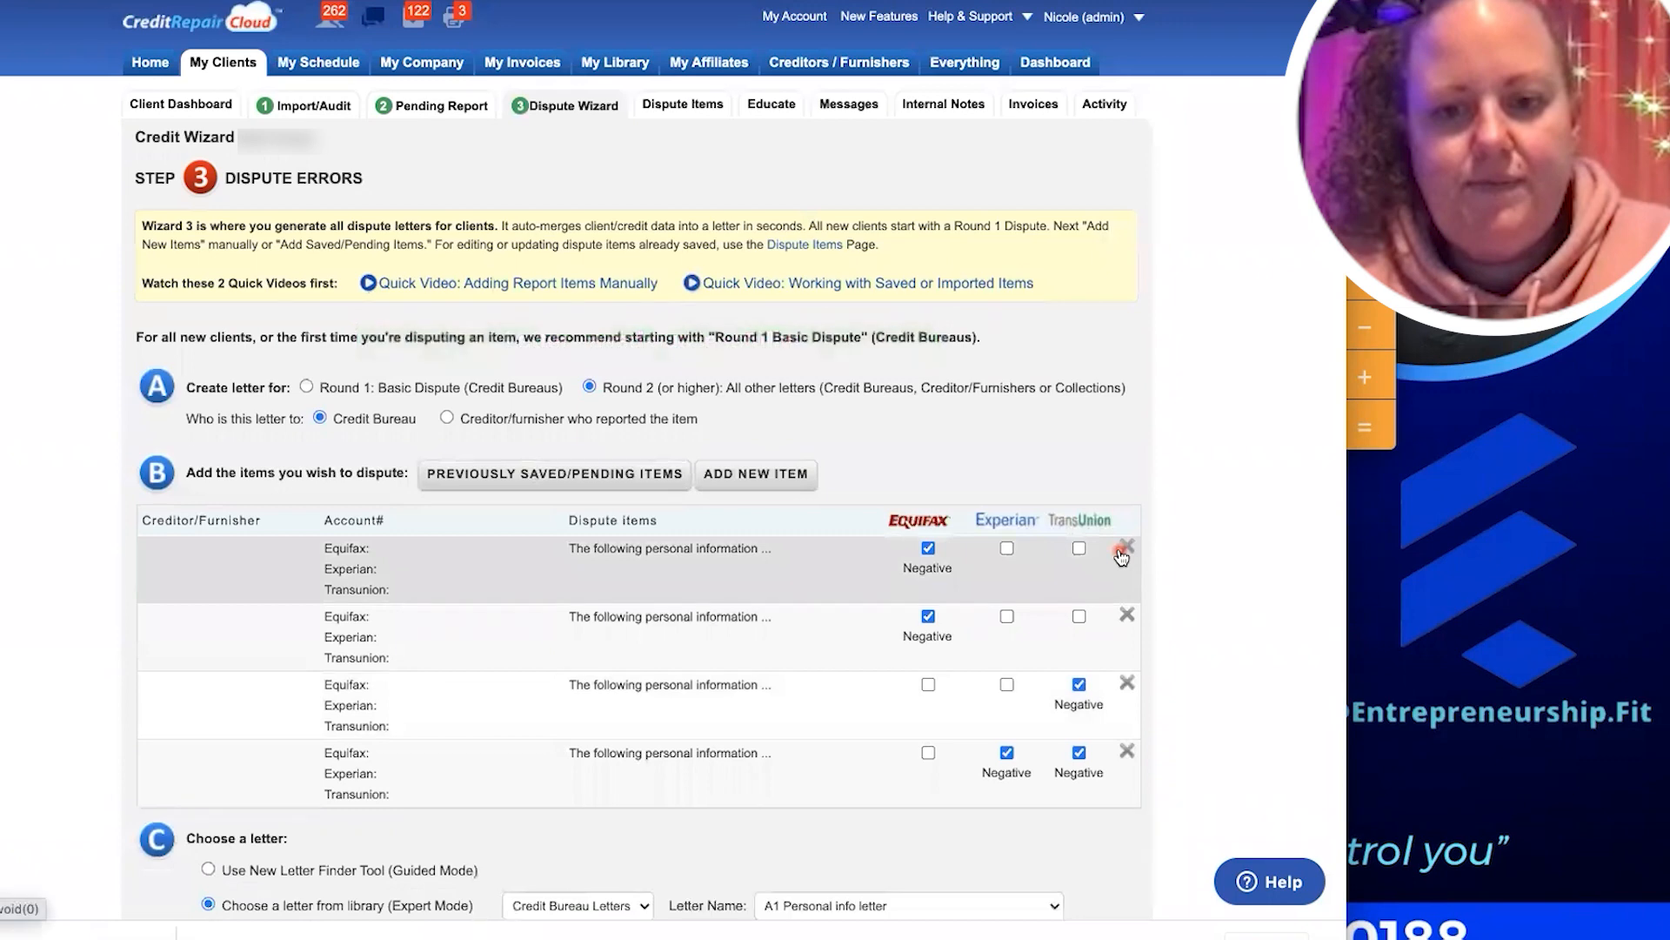
left_click(1124, 550)
left_click(1124, 550)
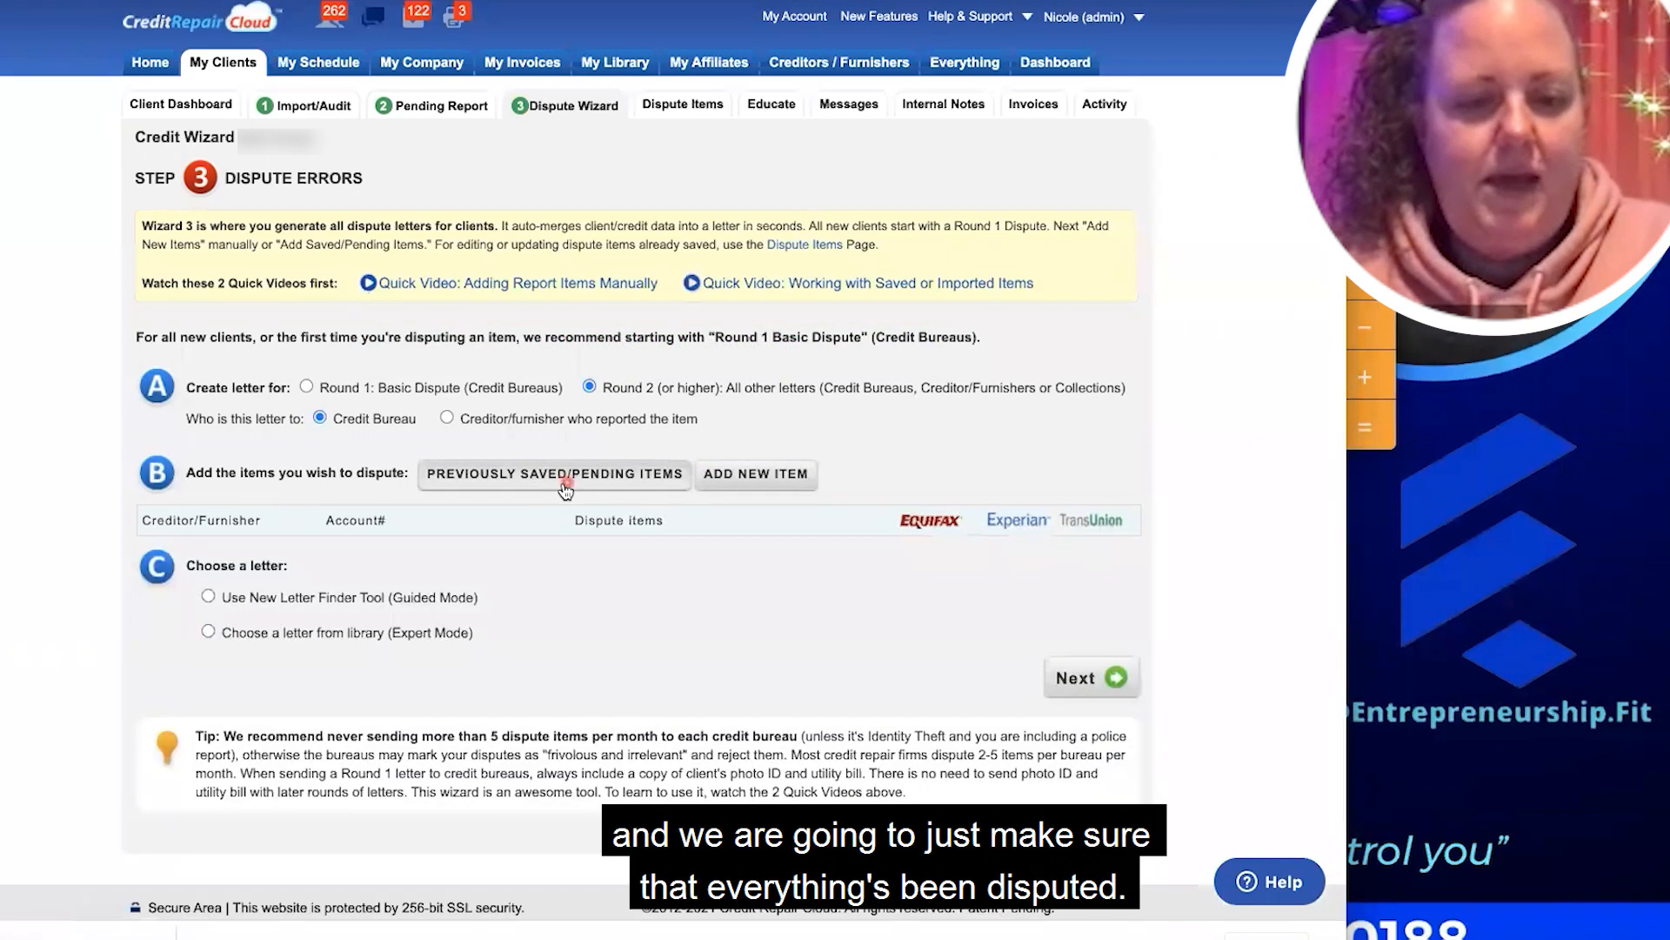
Review the previously saved/pending items for any that are not yet in dispute, and close the list
left_click(449, 478)
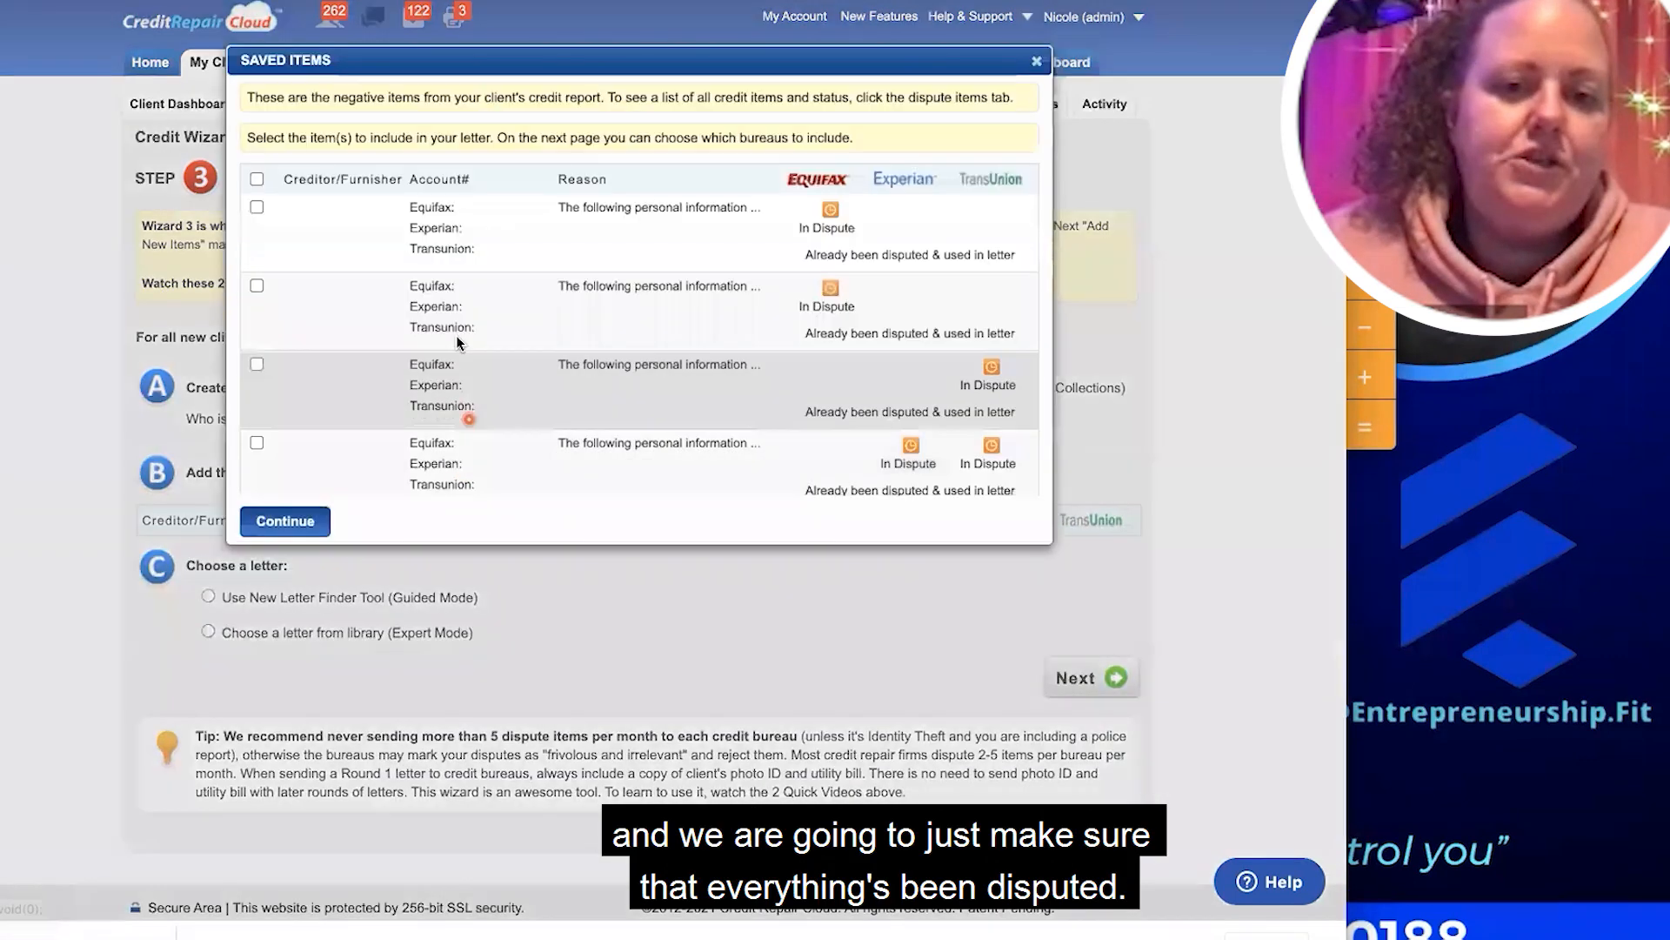
scroll(456, 340, "down", 10)
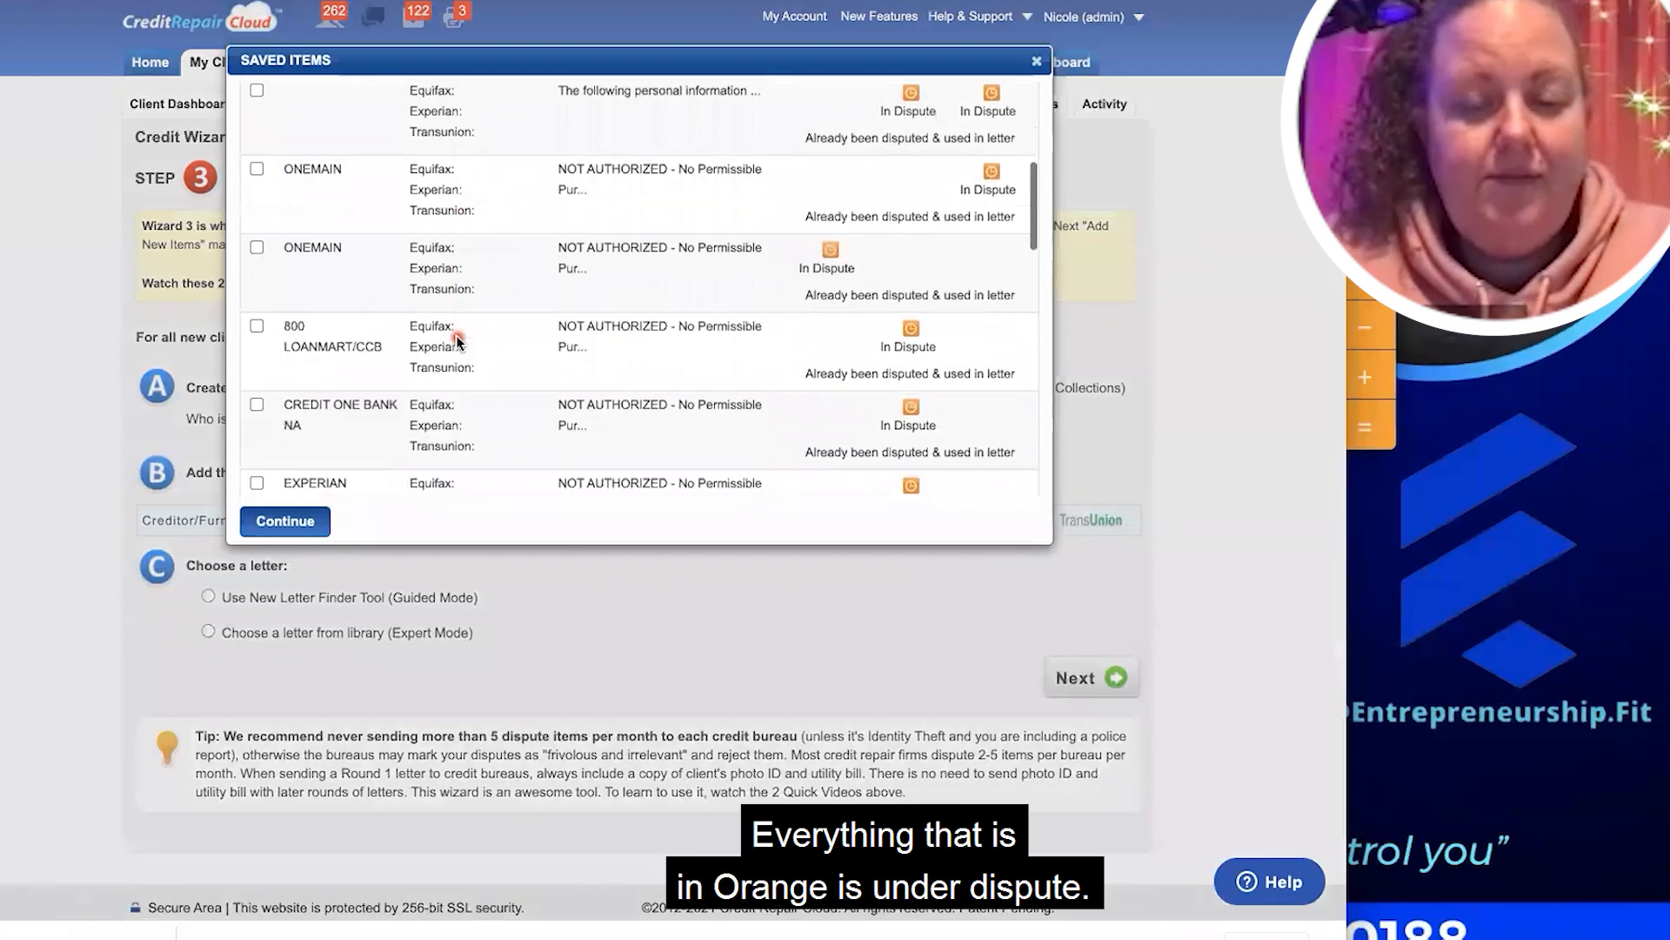
scroll(456, 339, "down", 10)
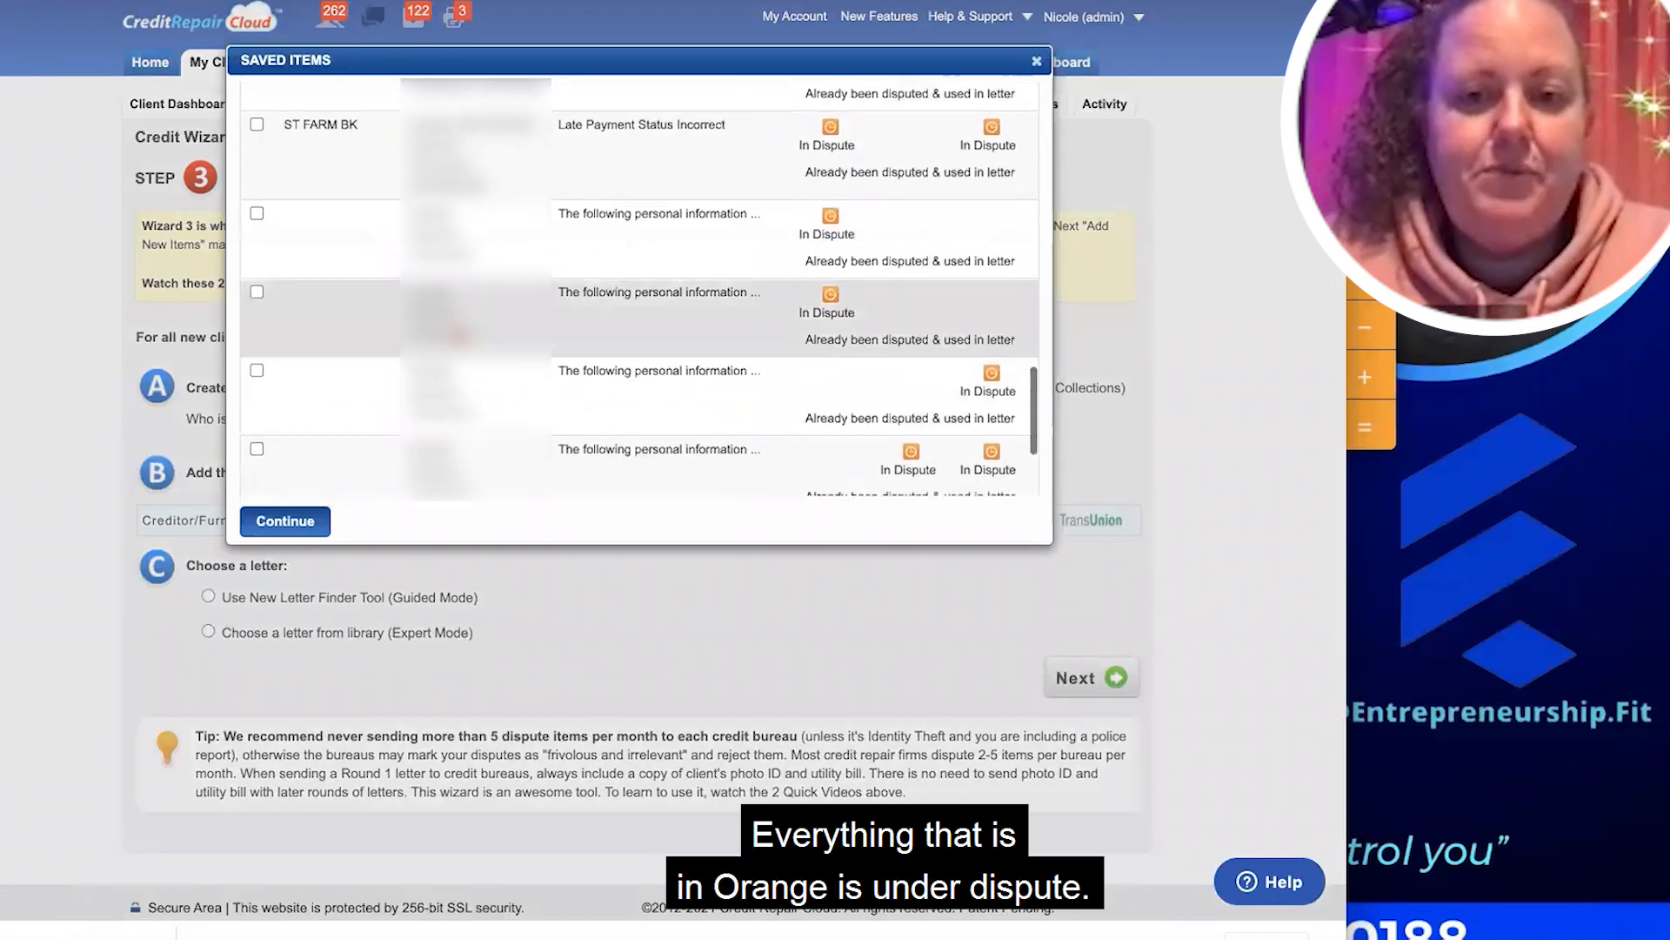
scroll(455, 338, "up", 15)
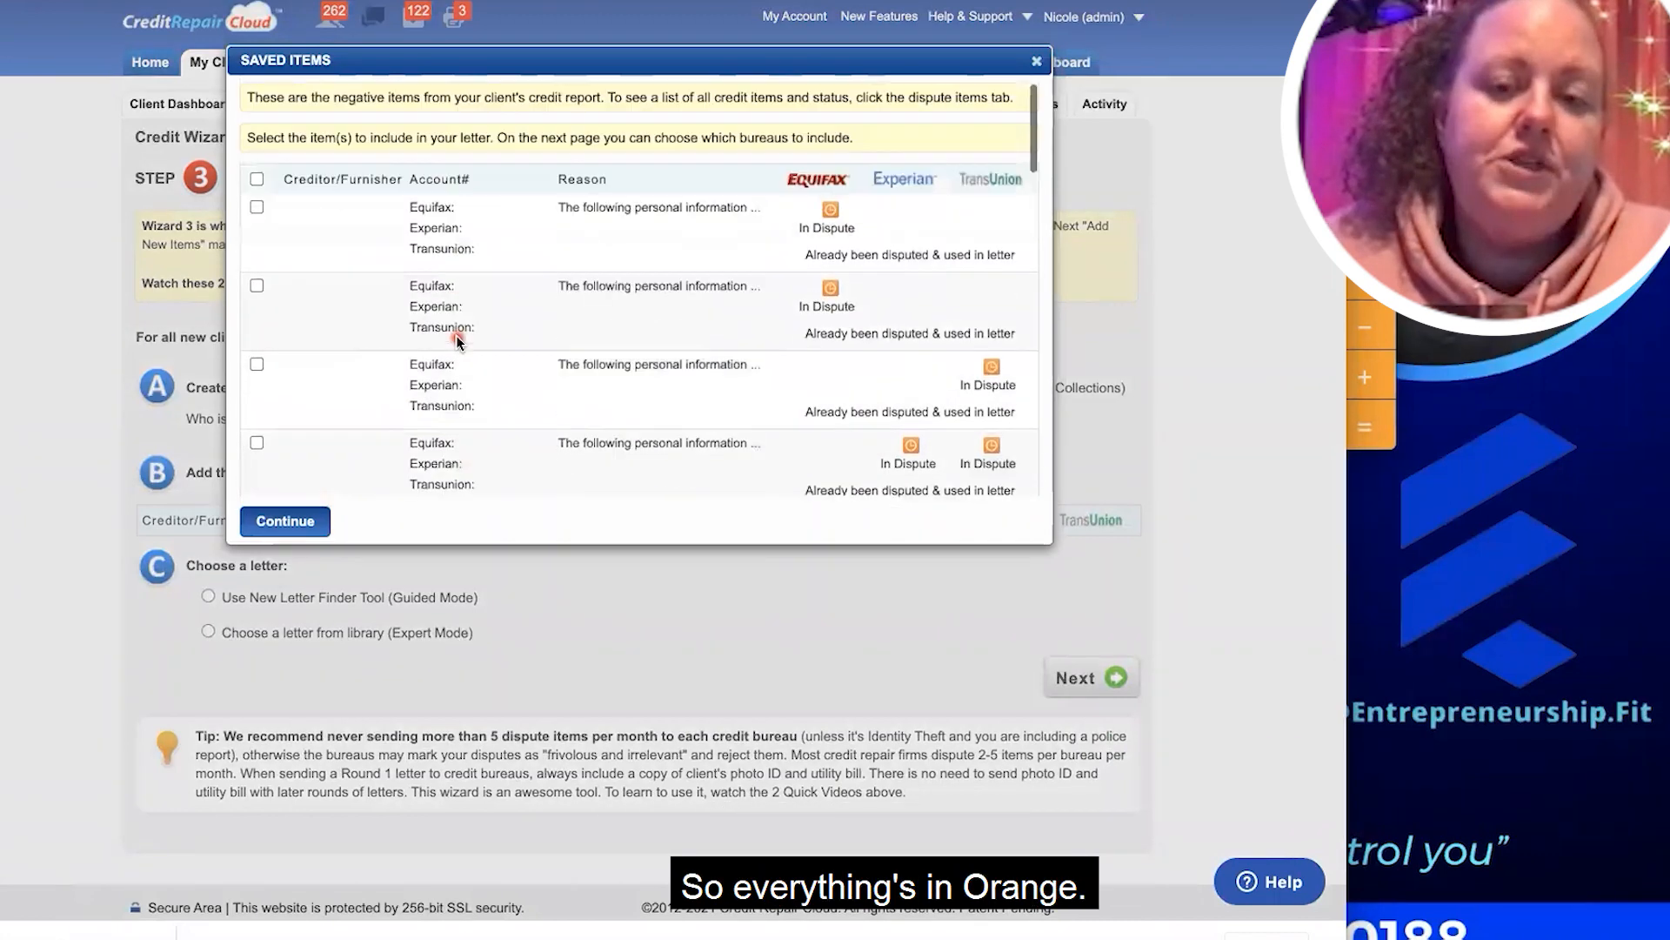
left_click(1036, 61)
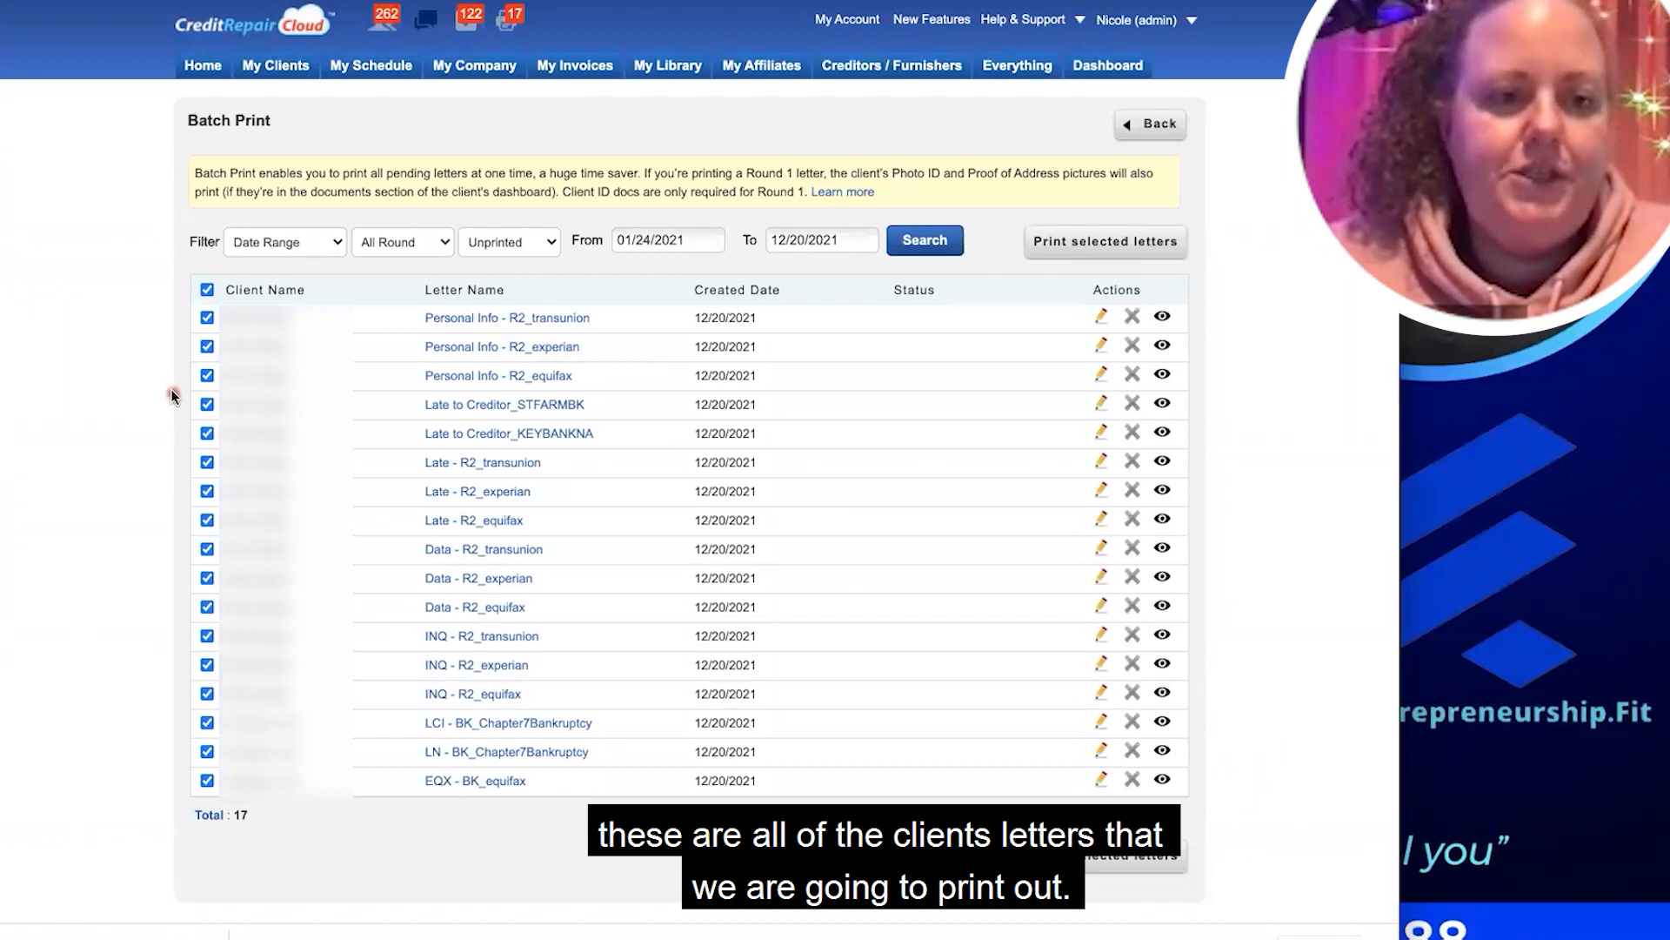
Clear the Batch Print selection and individually select the three Personal Info - R2 letters and the two Late to Creditor letters
left_click(207, 289)
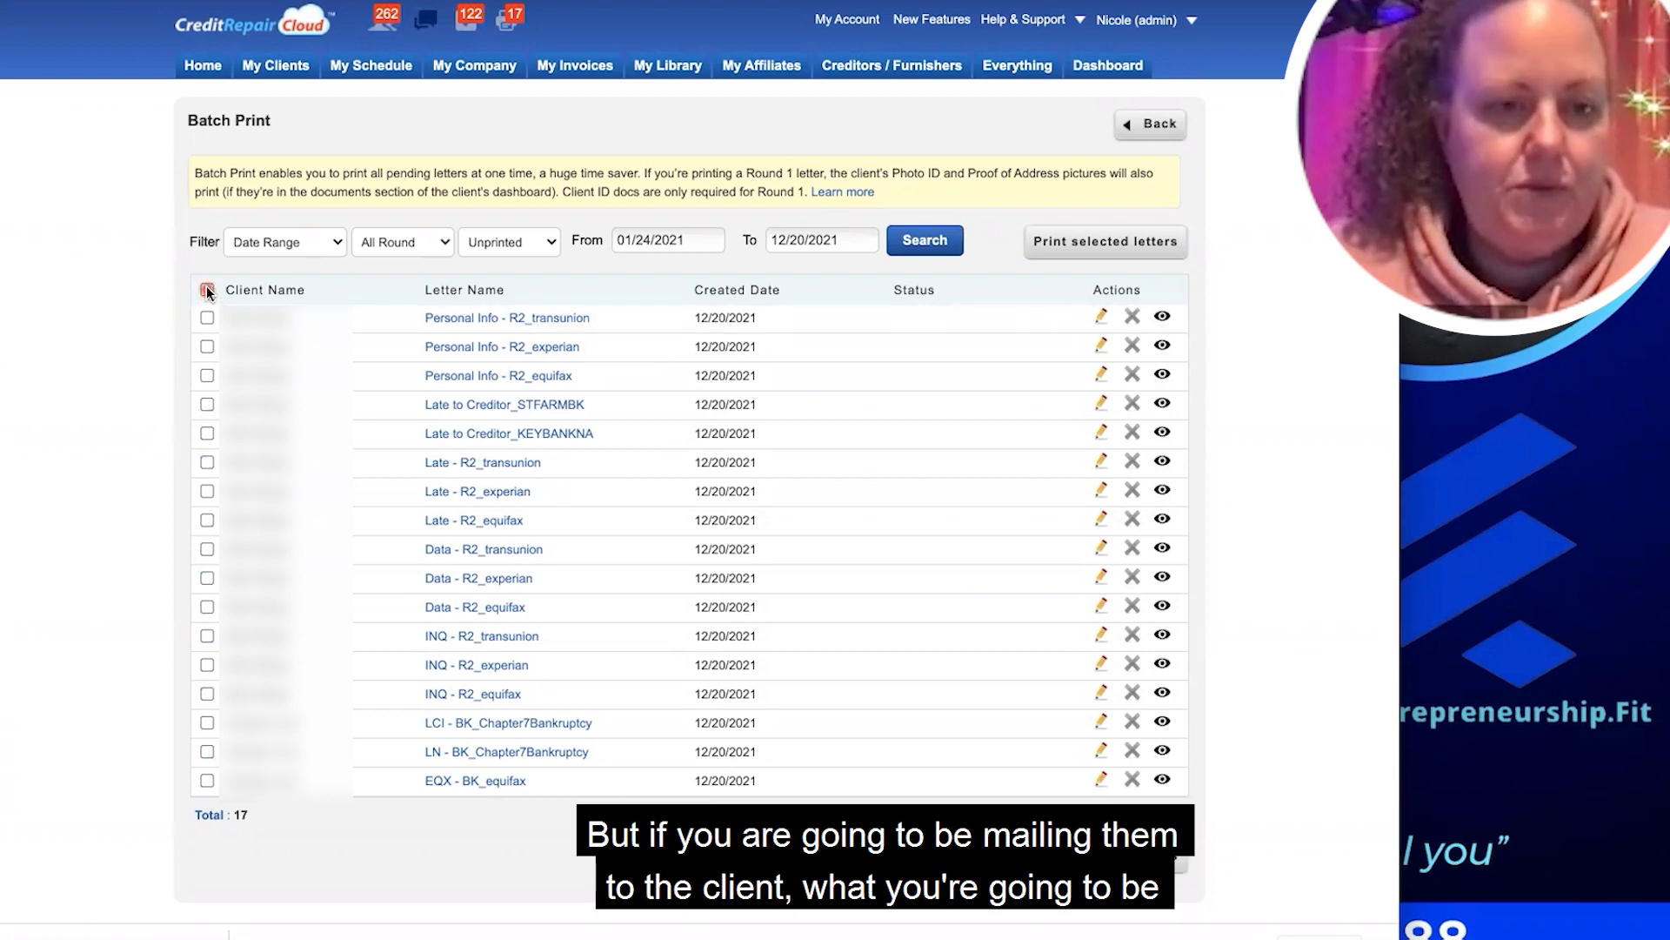
left_click(206, 317)
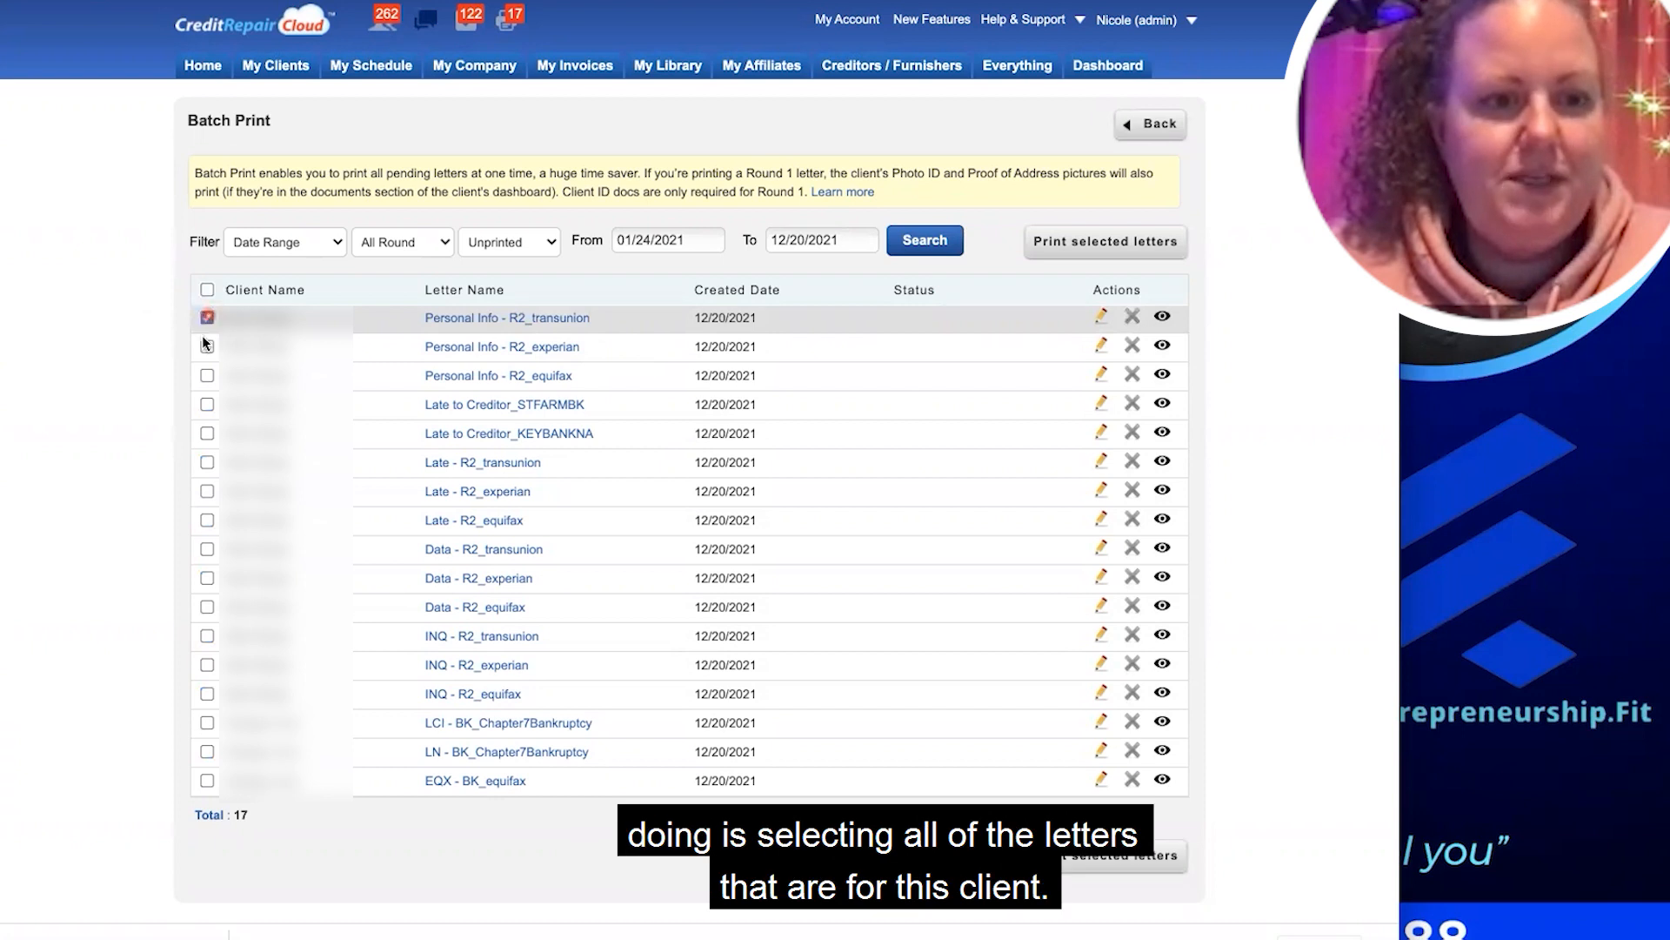
left_click(205, 344)
left_click(206, 374)
left_click(206, 404)
left_click(206, 431)
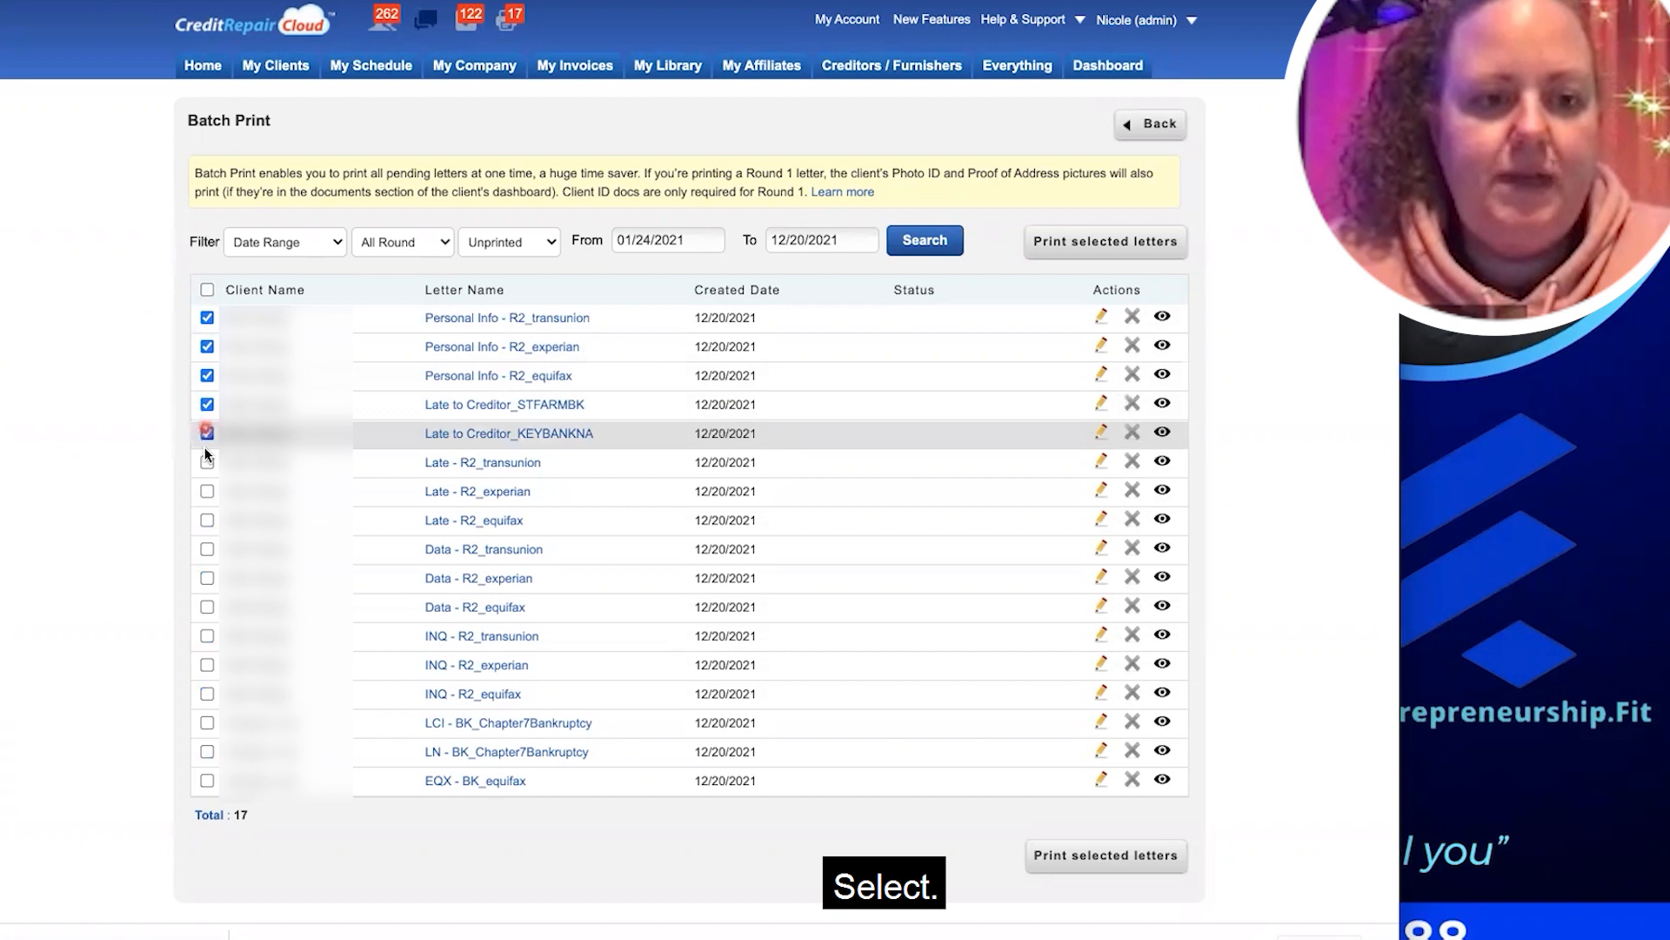
Select all letters for batch printing except the three bankruptcy letters: LCI - BK, LN - BK and EQX - BK
left_click(206, 289)
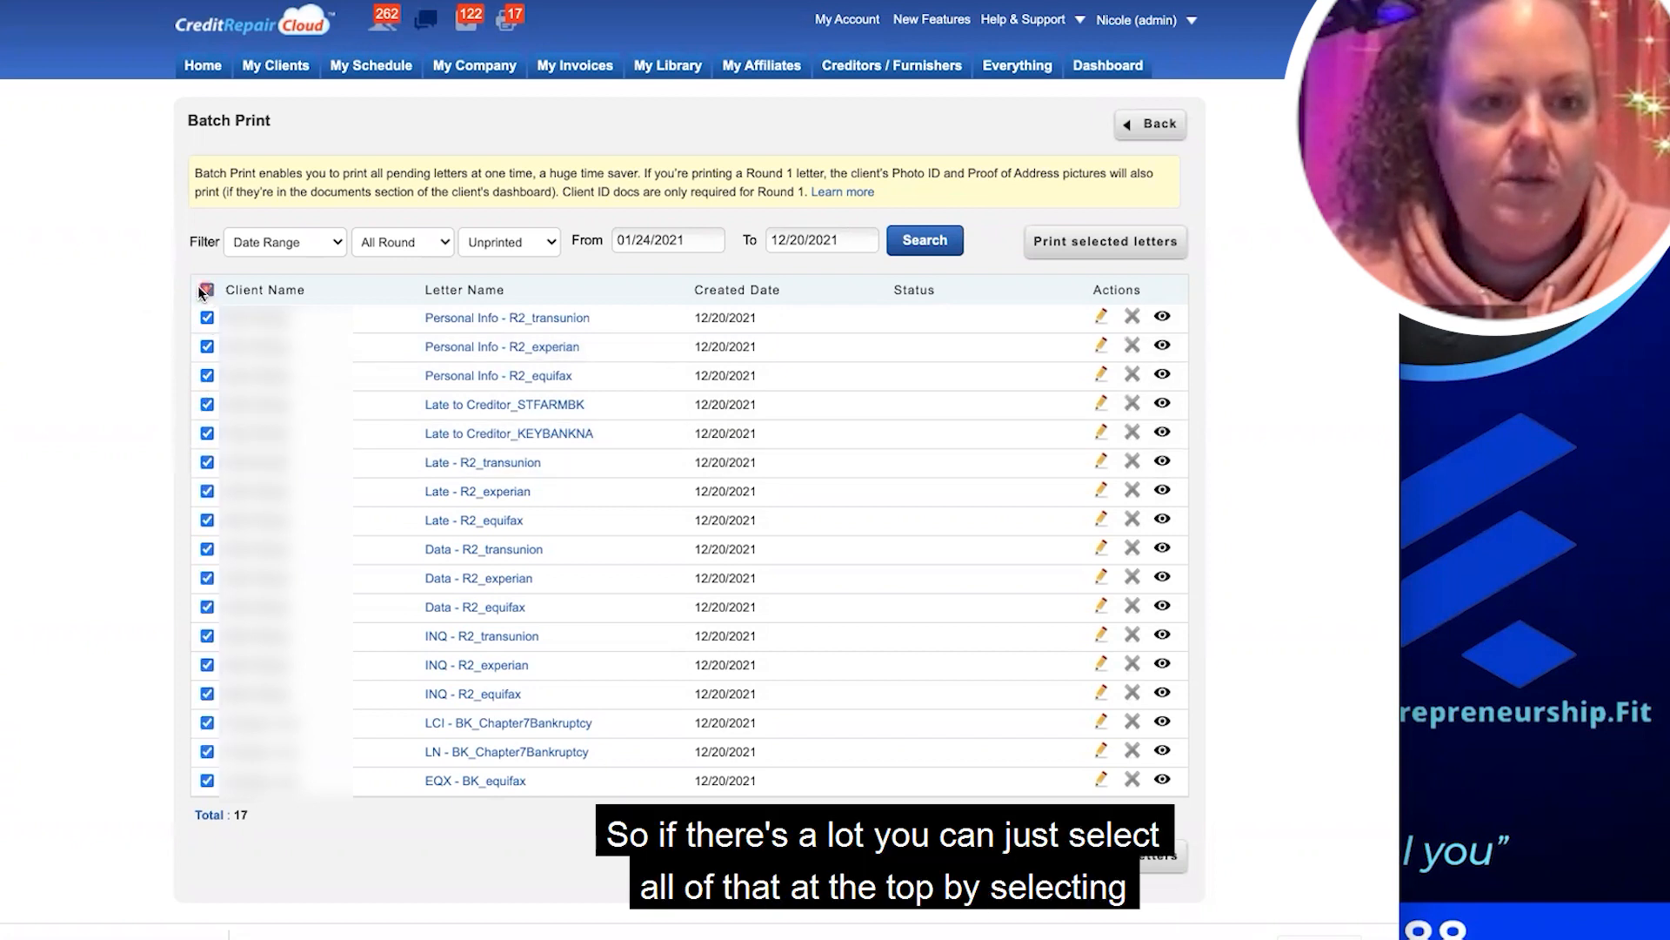
left_click(207, 288)
left_click(207, 288)
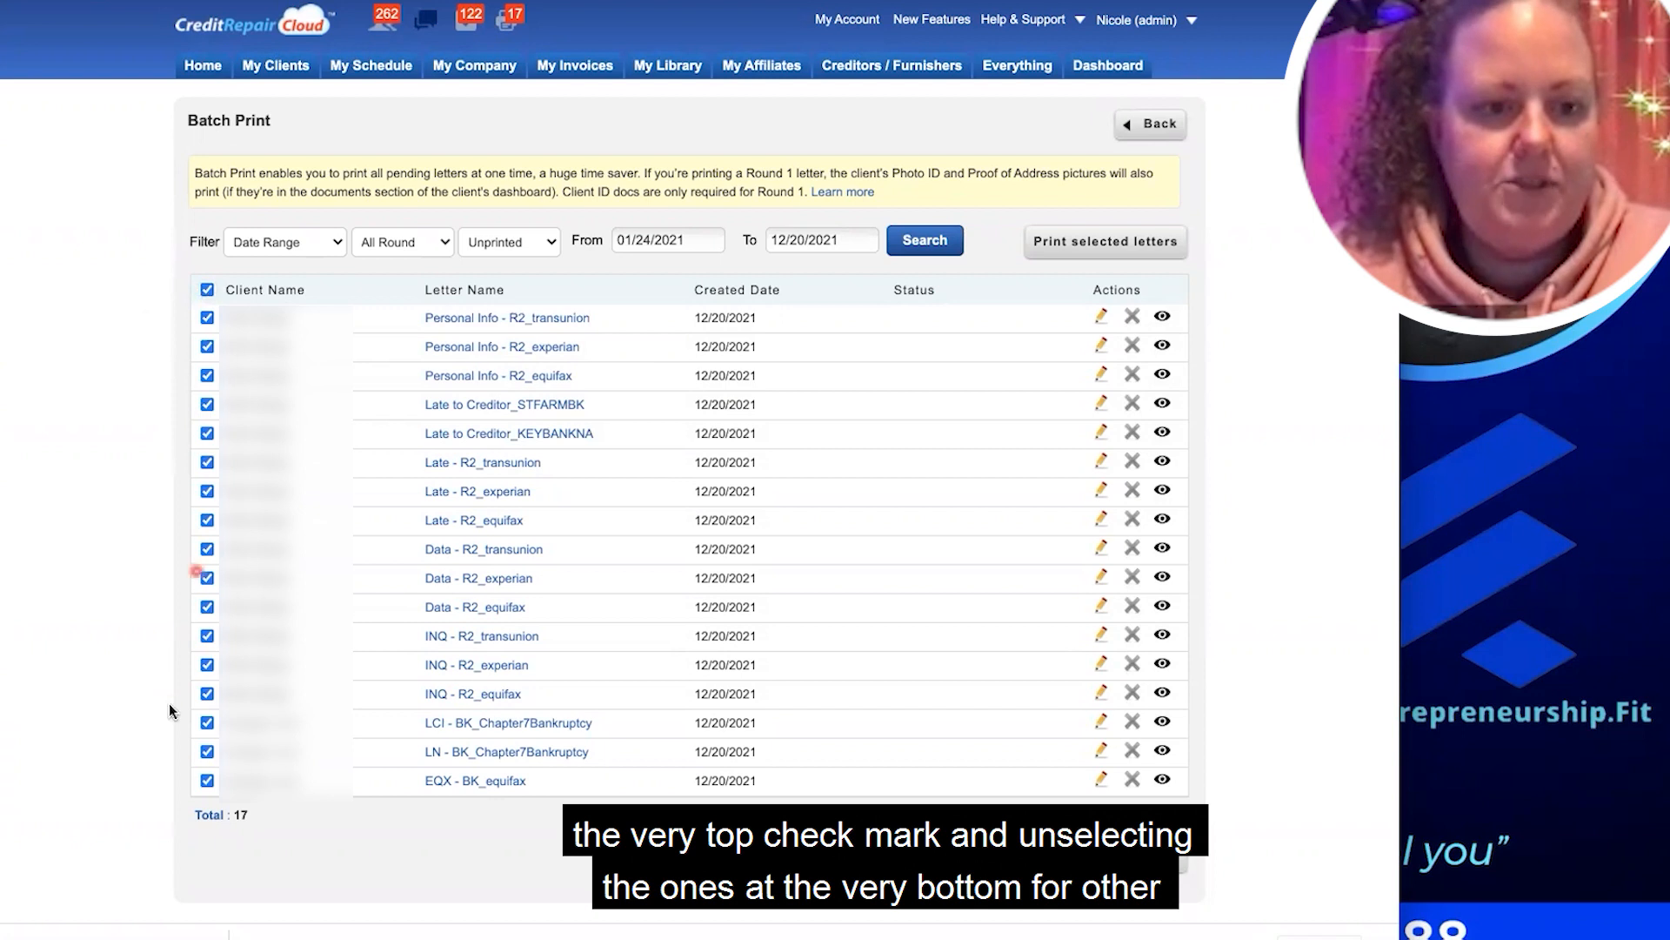
left_click(207, 752)
left_click(207, 780)
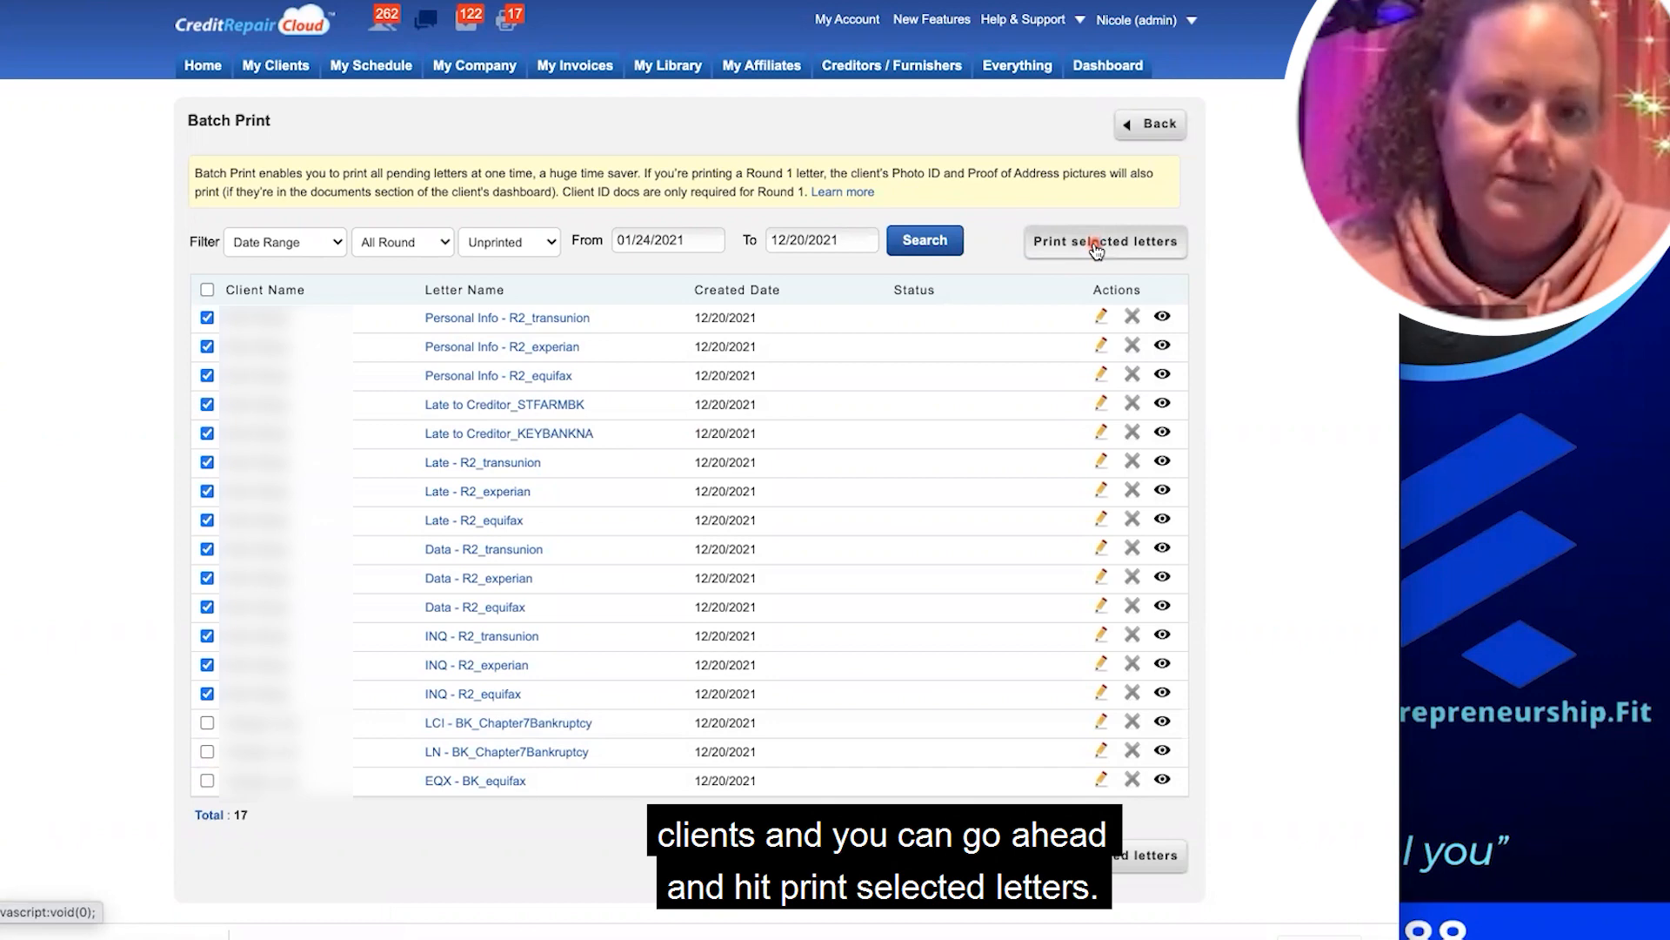
Generate the print PDF of the selected letters with photo ID and proof of address included for all letters
left_click(1096, 244)
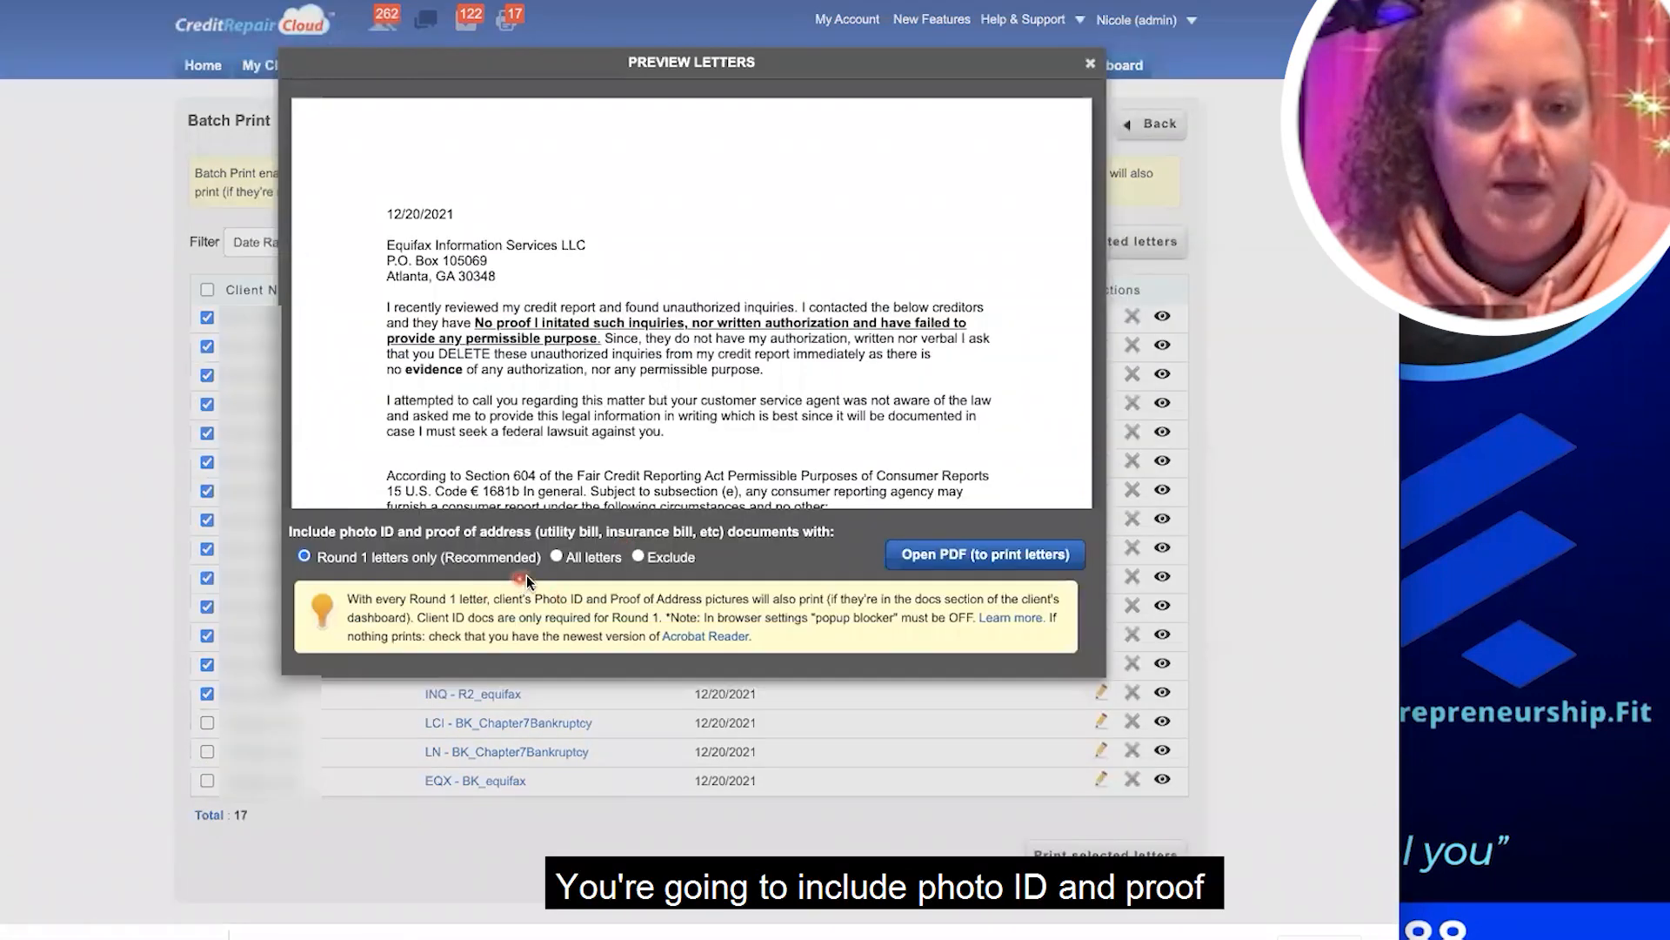
left_click(555, 555)
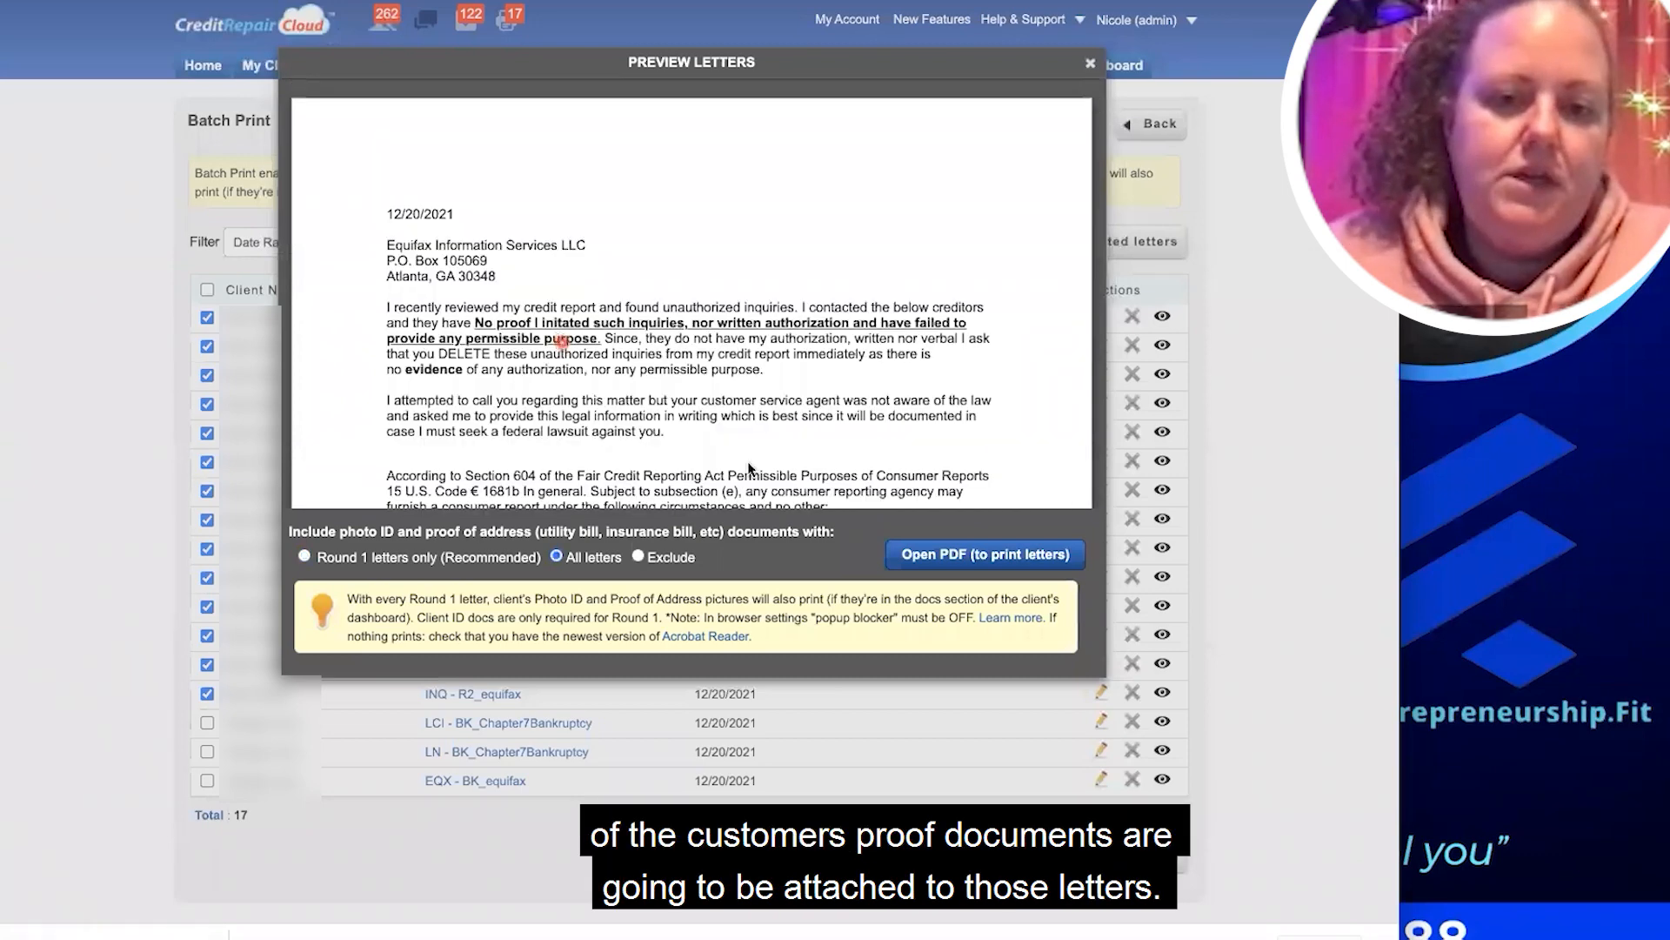
left_click(936, 557)
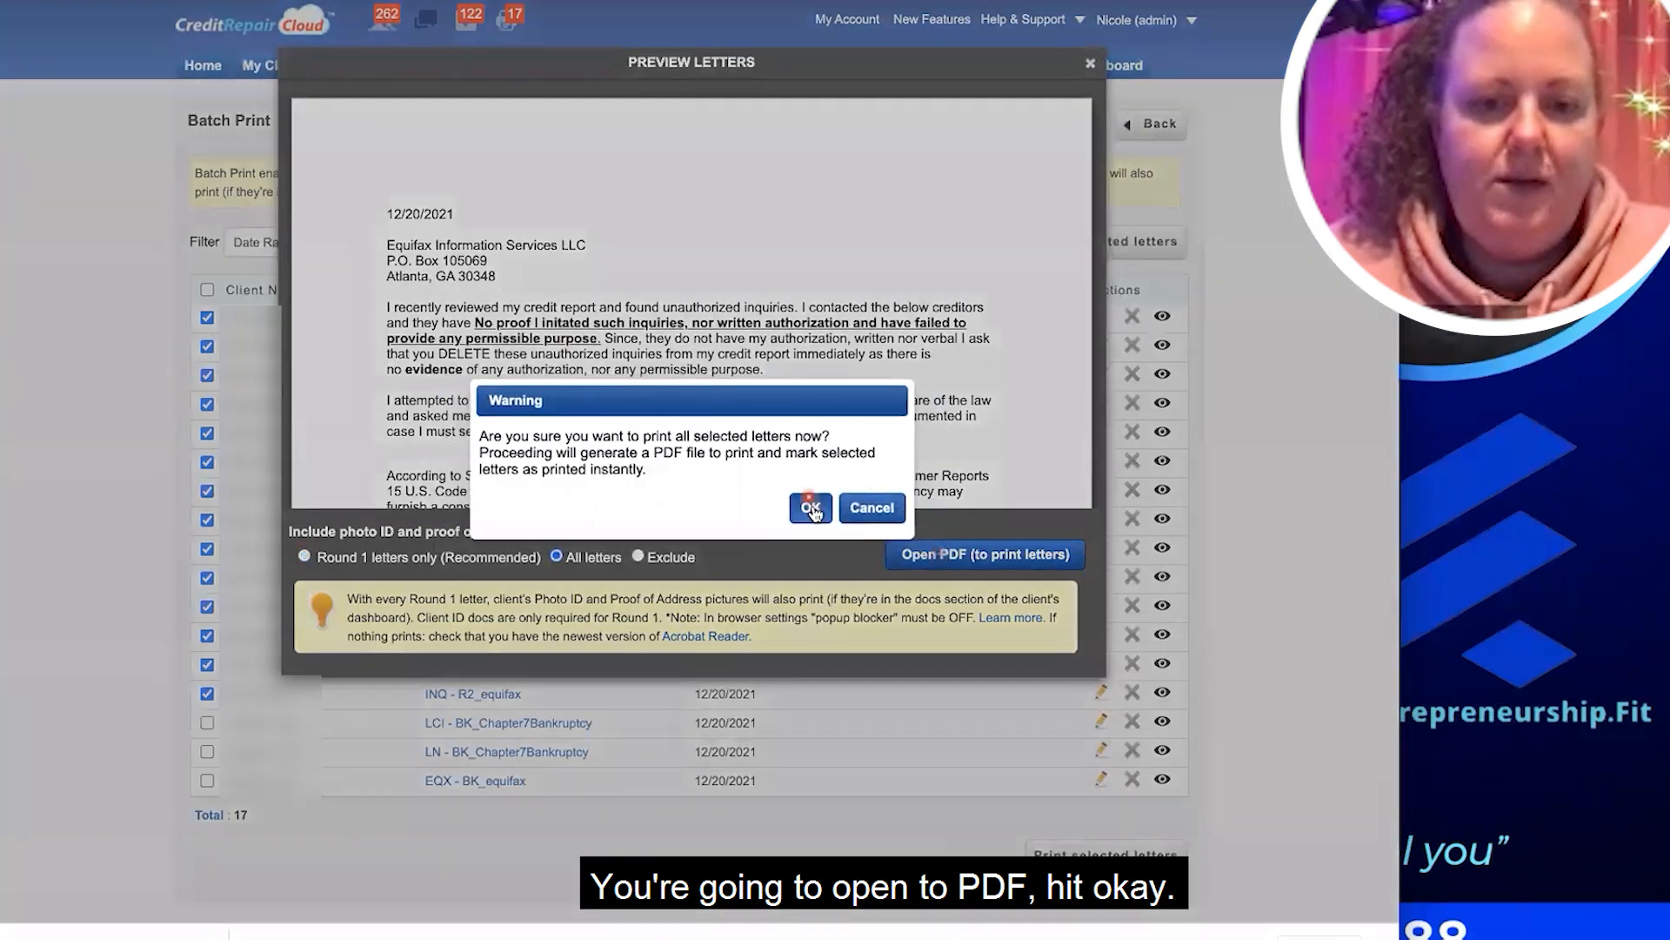
left_click(811, 505)
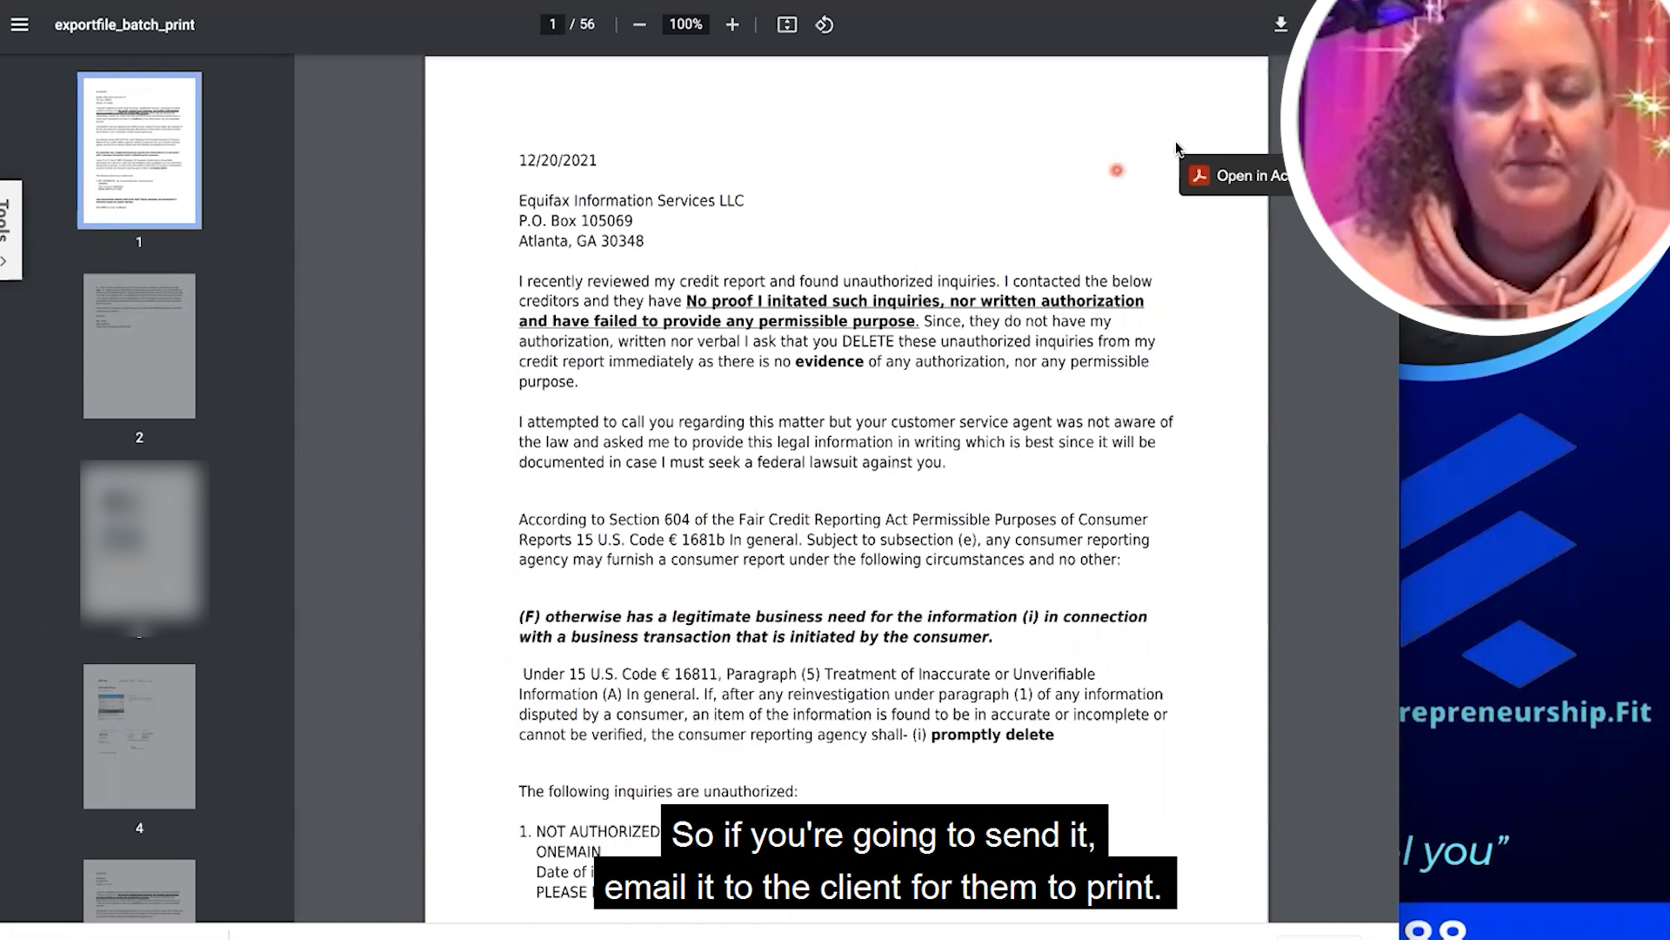
Save the batch PDF to Downloads as document (2) and print one copy of all pages on the Brother HL-L2390DW
left_click(1282, 25)
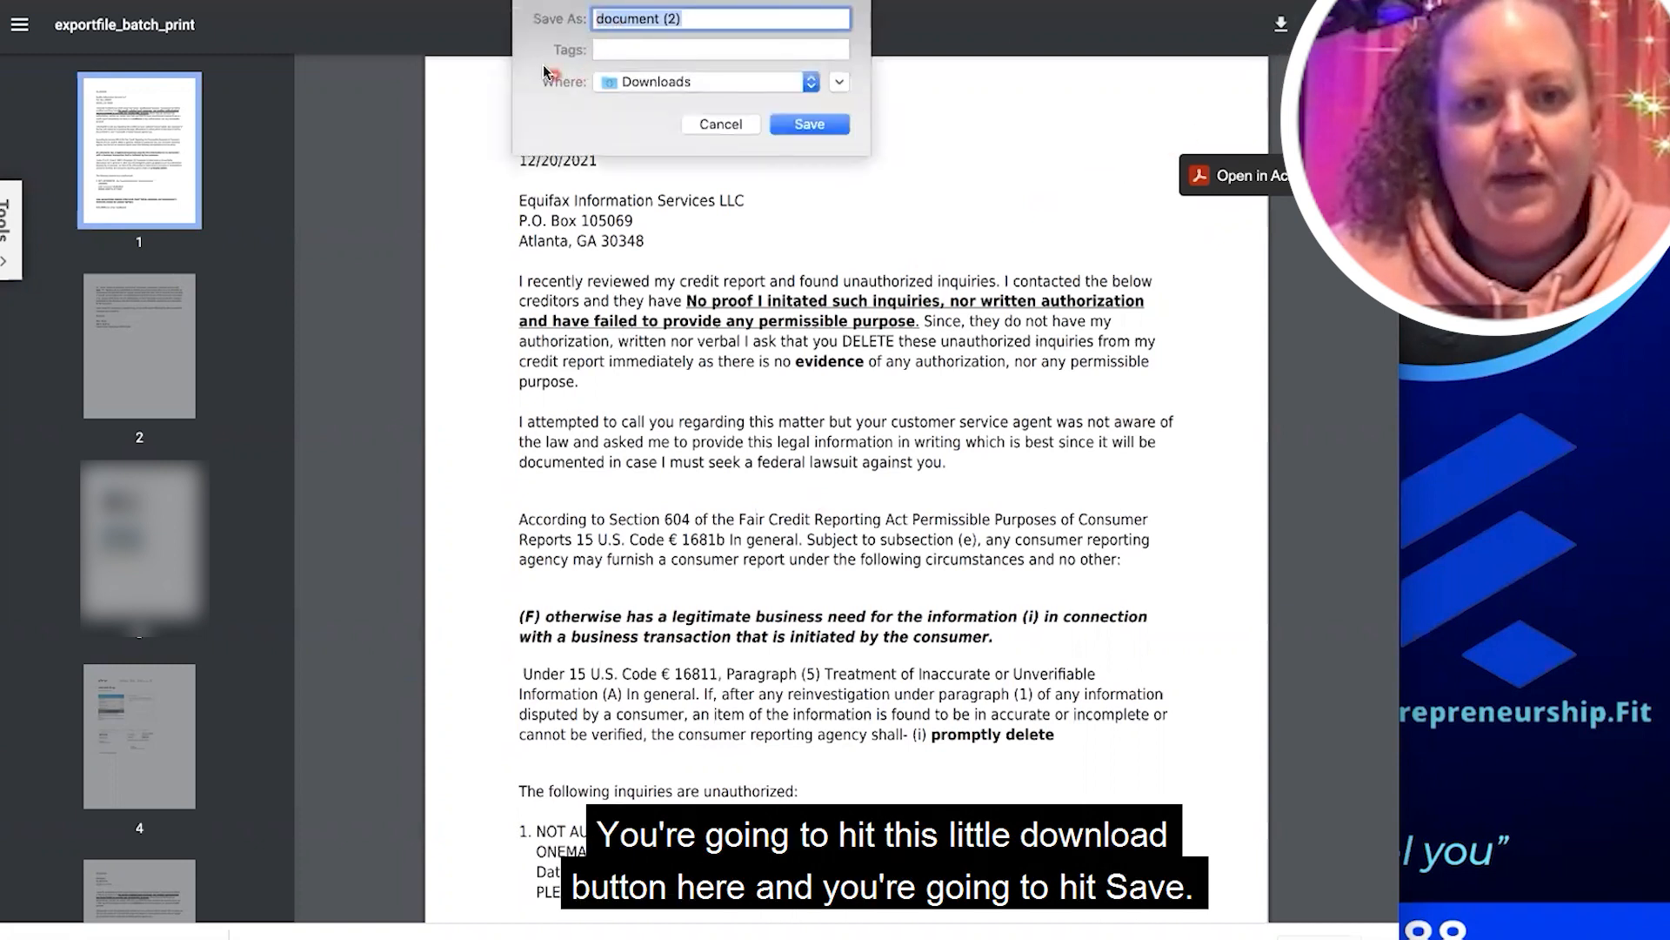
left_click(807, 126)
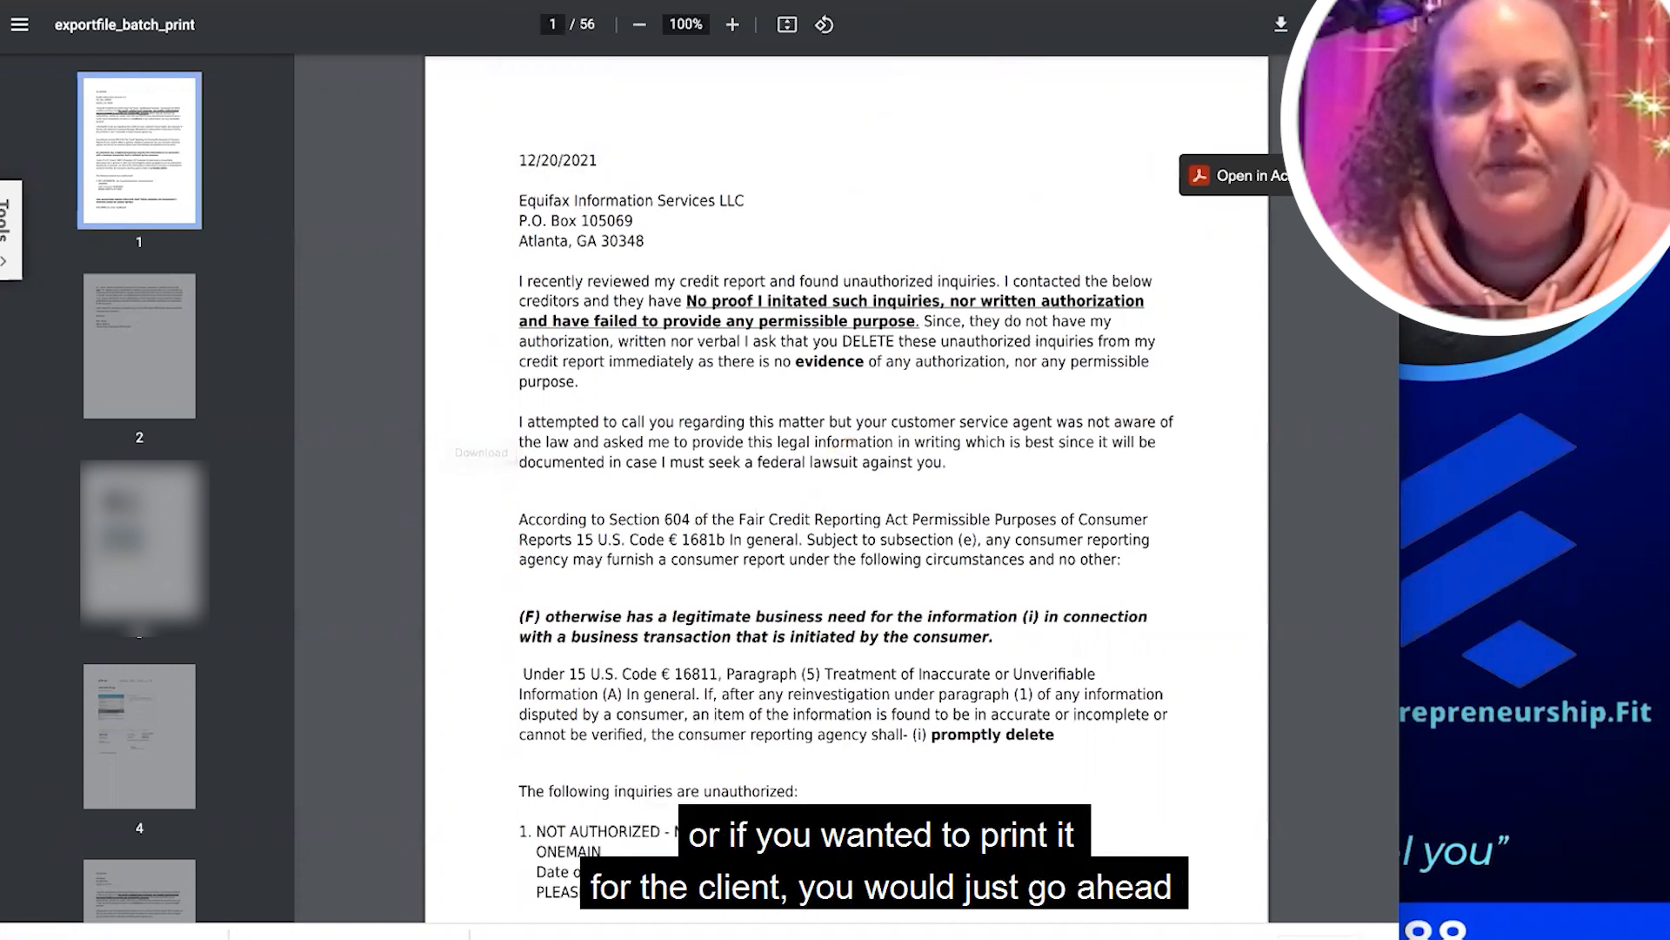
left_click(1318, 25)
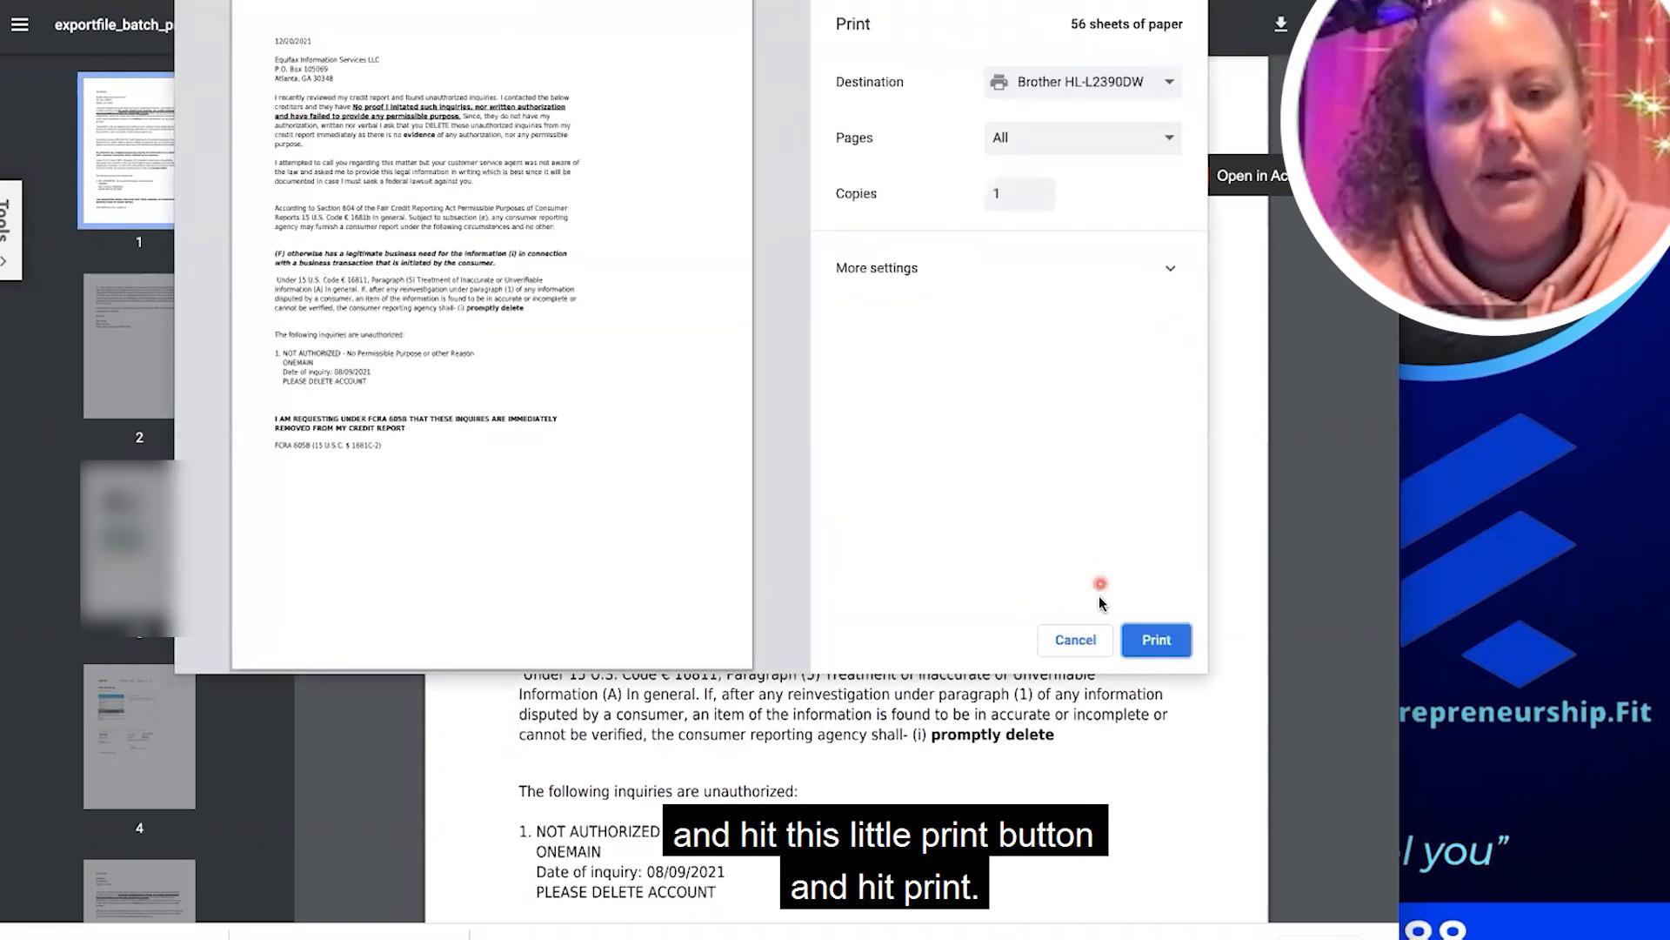
left_click(1156, 639)
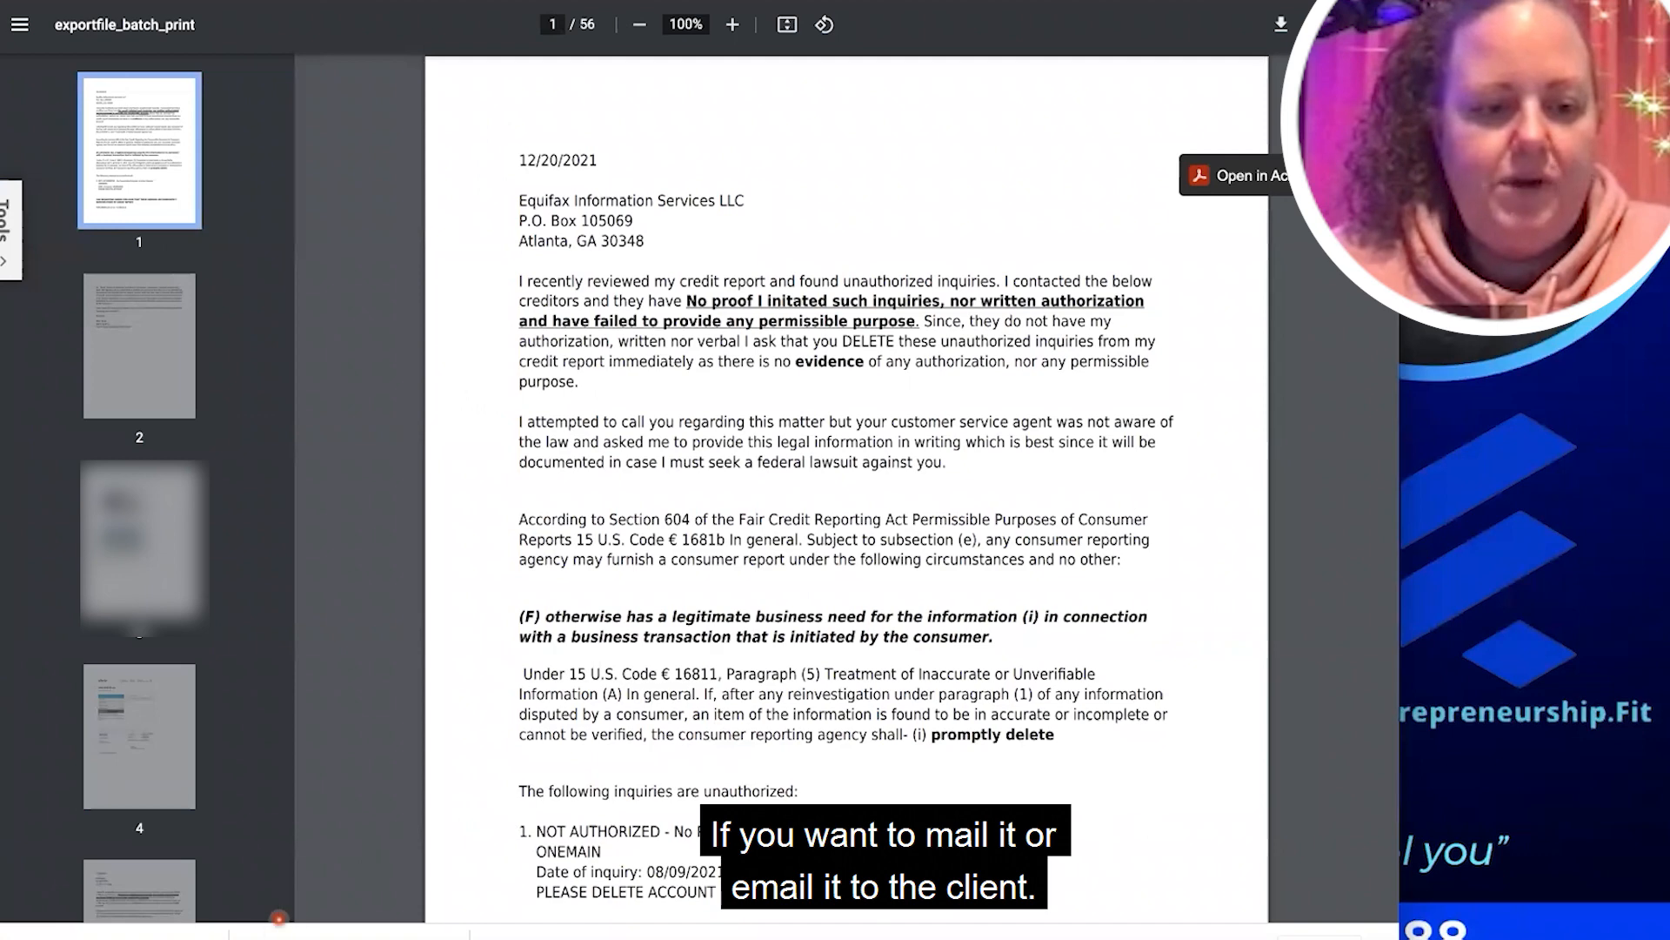
Locate the downloaded PDF in Finder, start an email in Outlook with document (2).pdf attached, and discard the draft
left_click(209, 934)
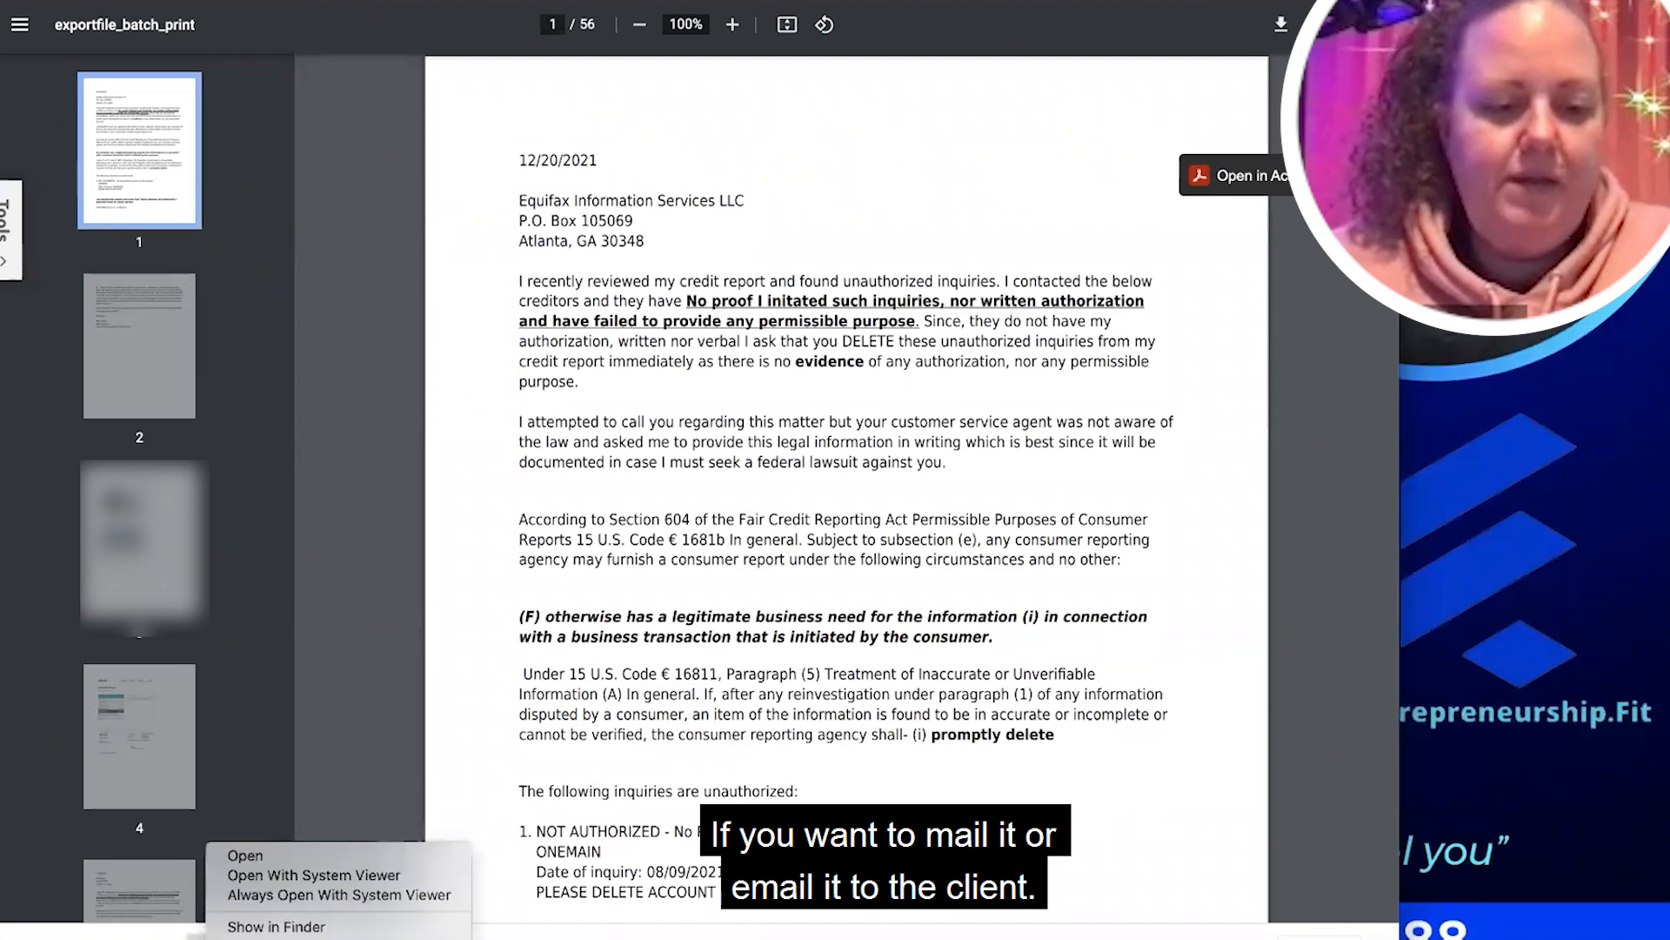
left_click(252, 925)
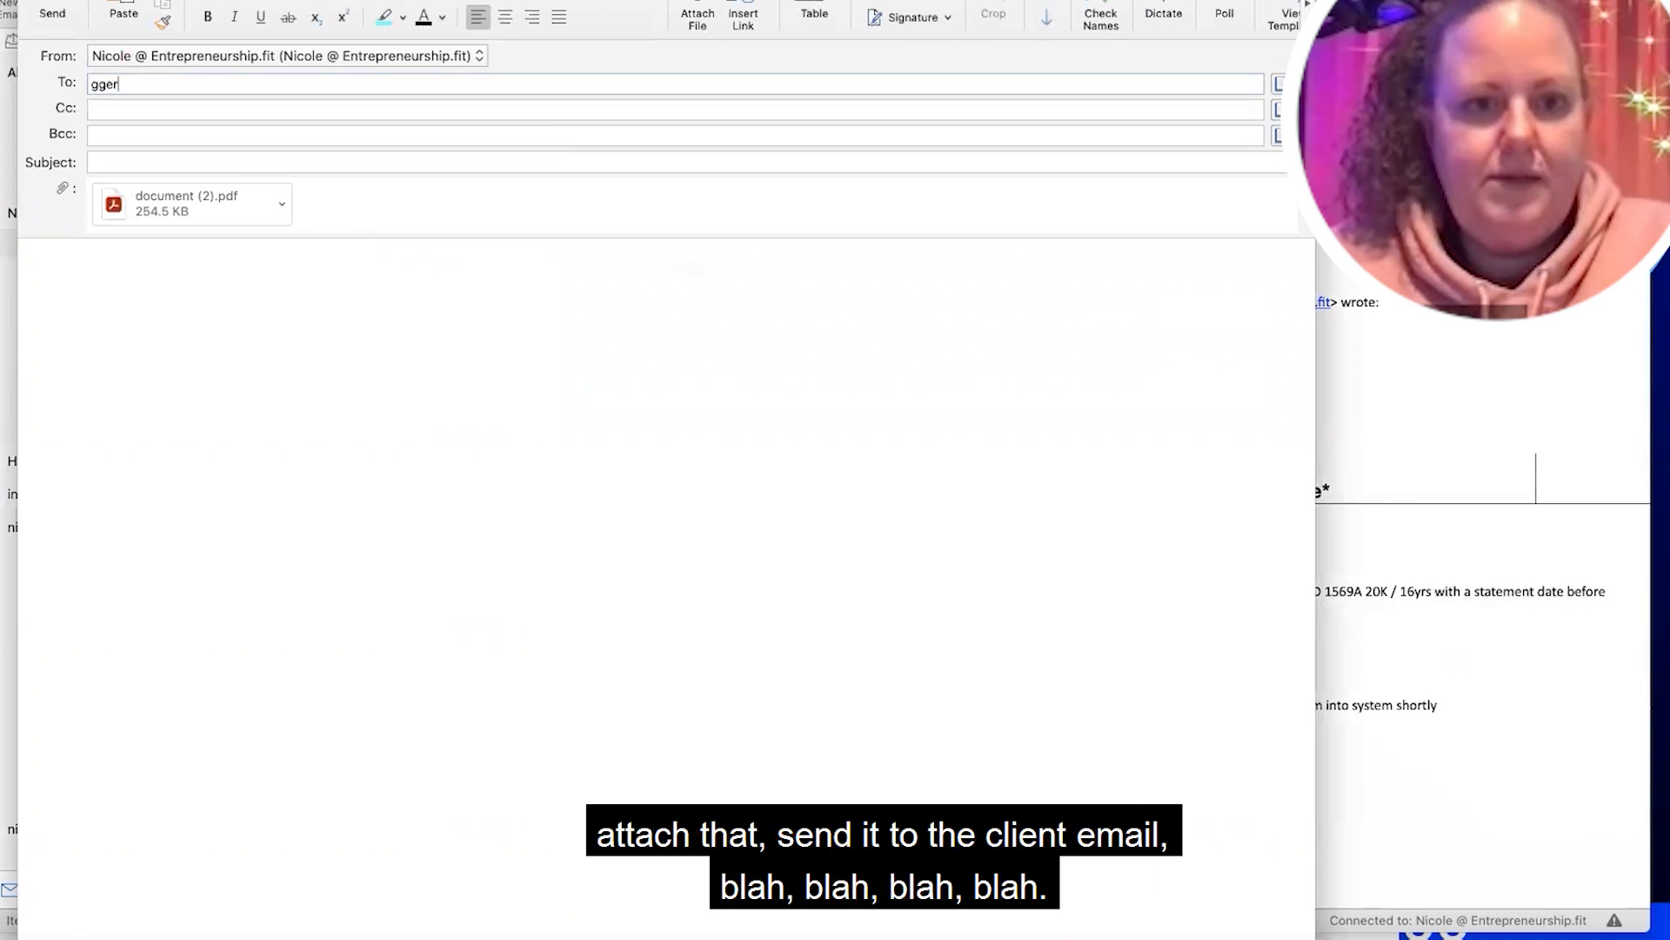
key("super+w")
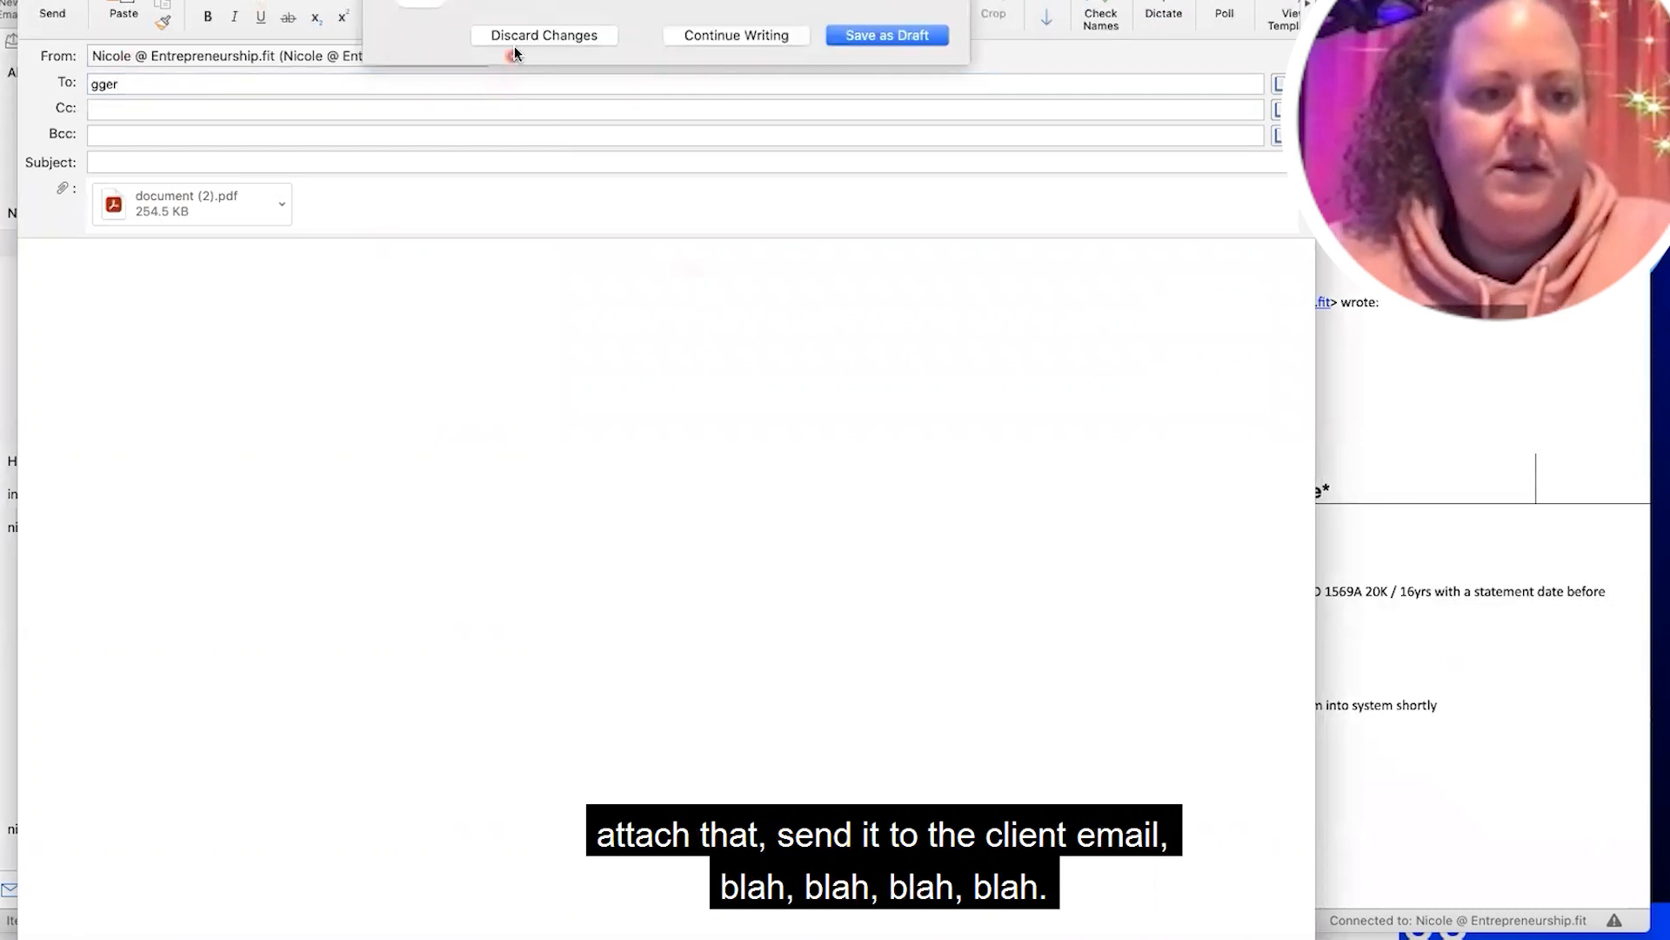
left_click(520, 37)
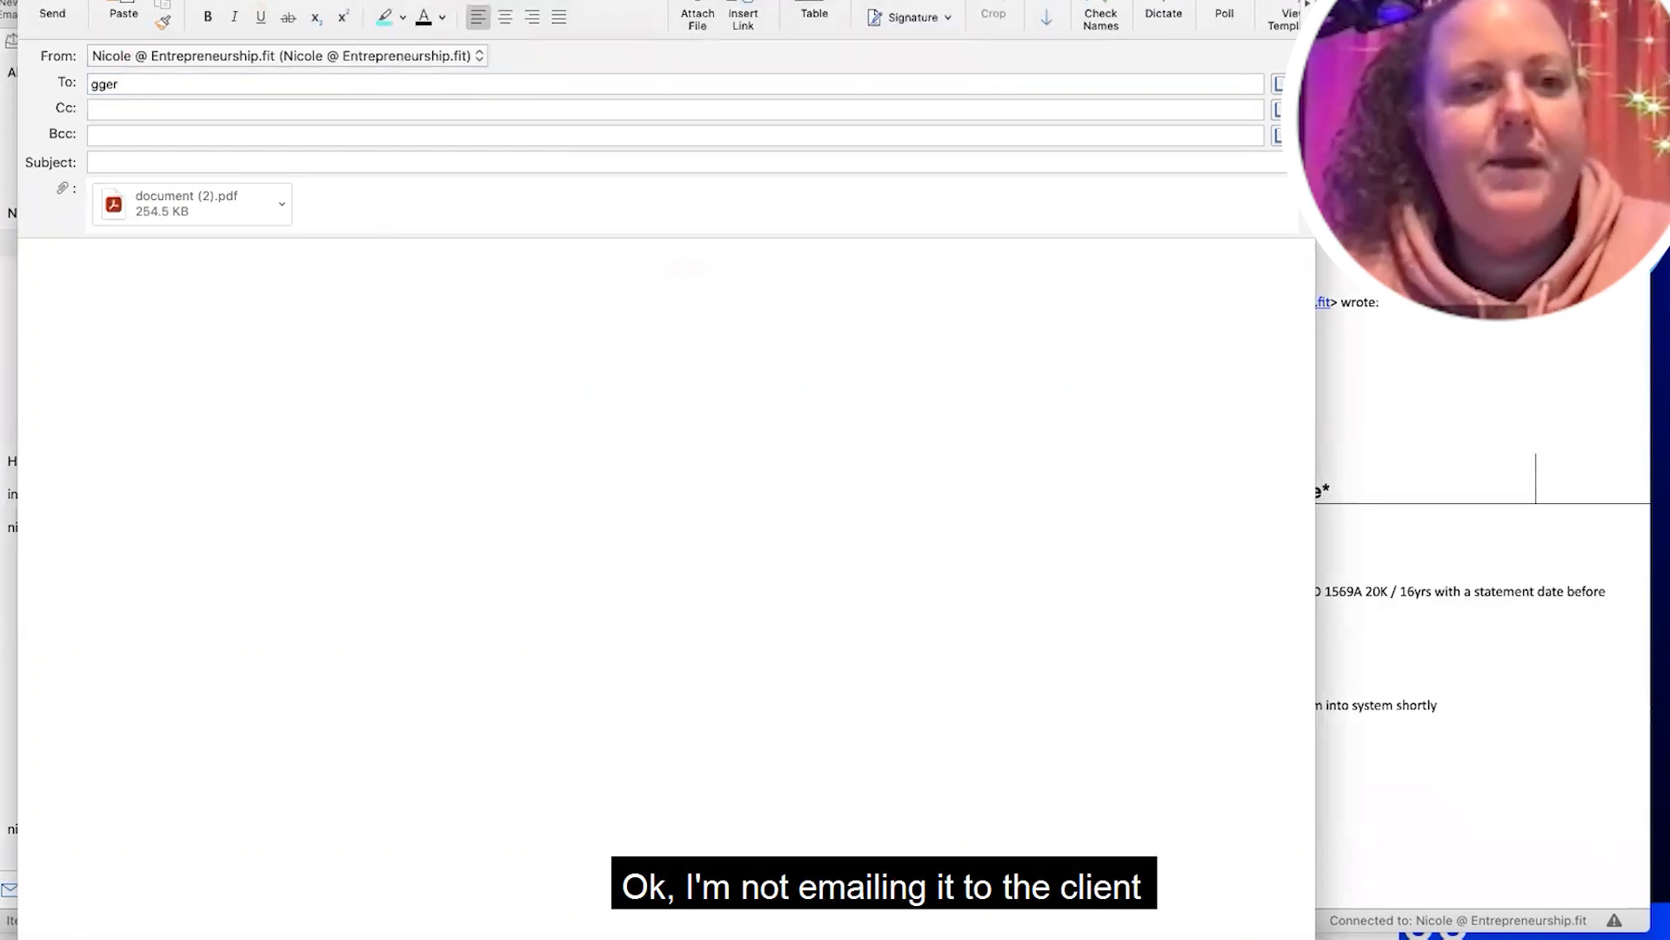